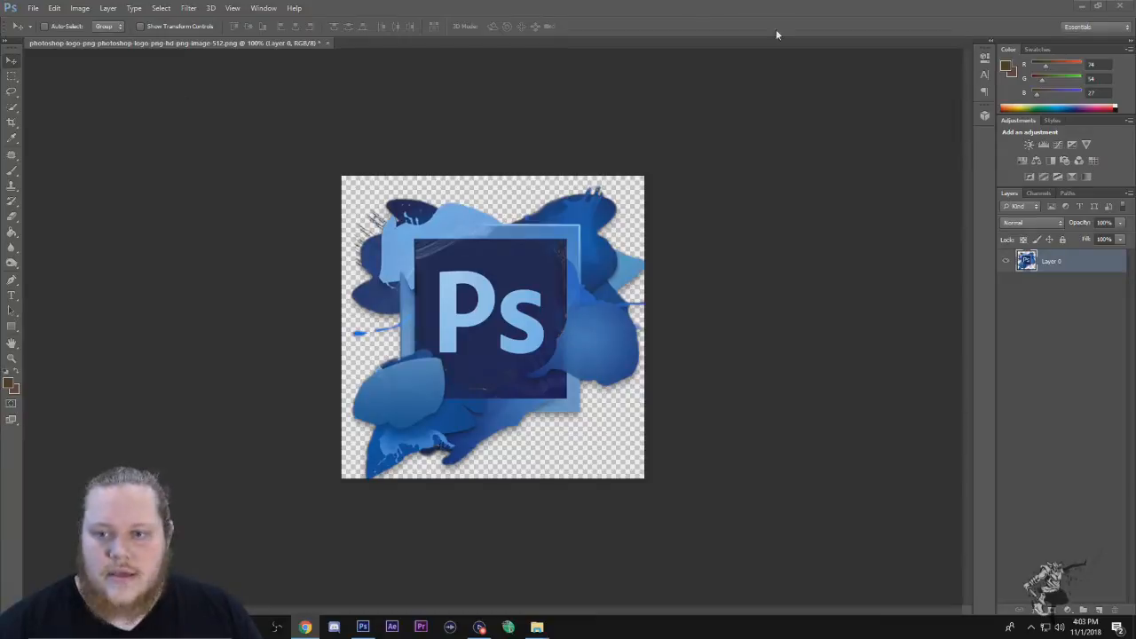
# Step: Restore Photoshop from full screen to a smaller floating window and reposition it over the desktop
pyautogui.click(1097, 5)
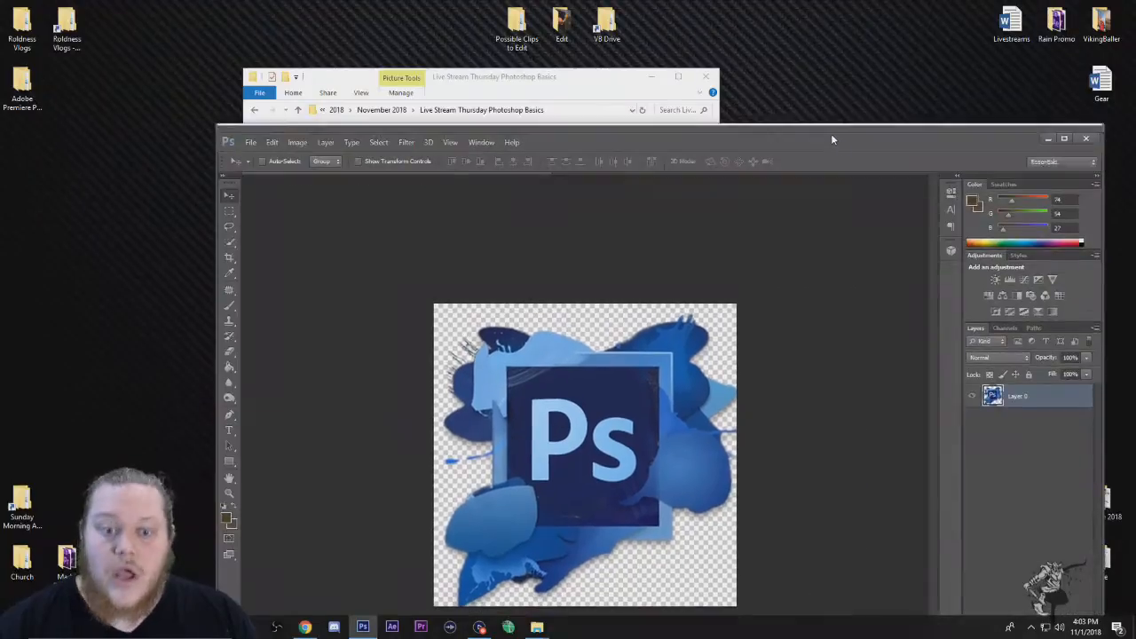
pyautogui.moveTo(832, 139); pyautogui.dragTo(694, 39)
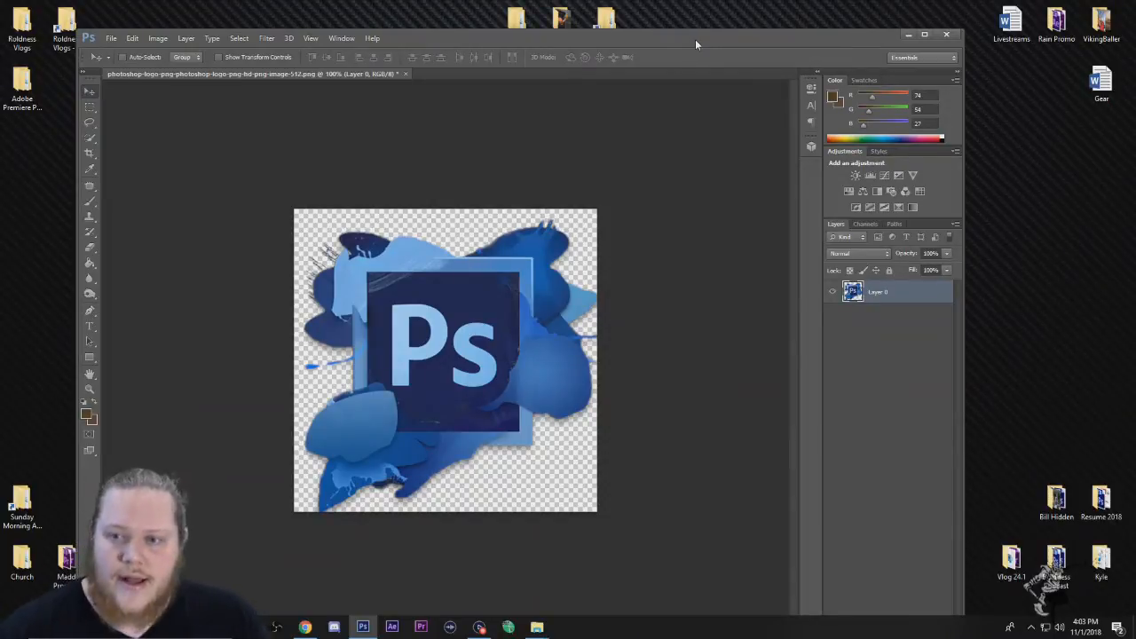
pyautogui.moveTo(744, 38); pyautogui.dragTo(736, 70)
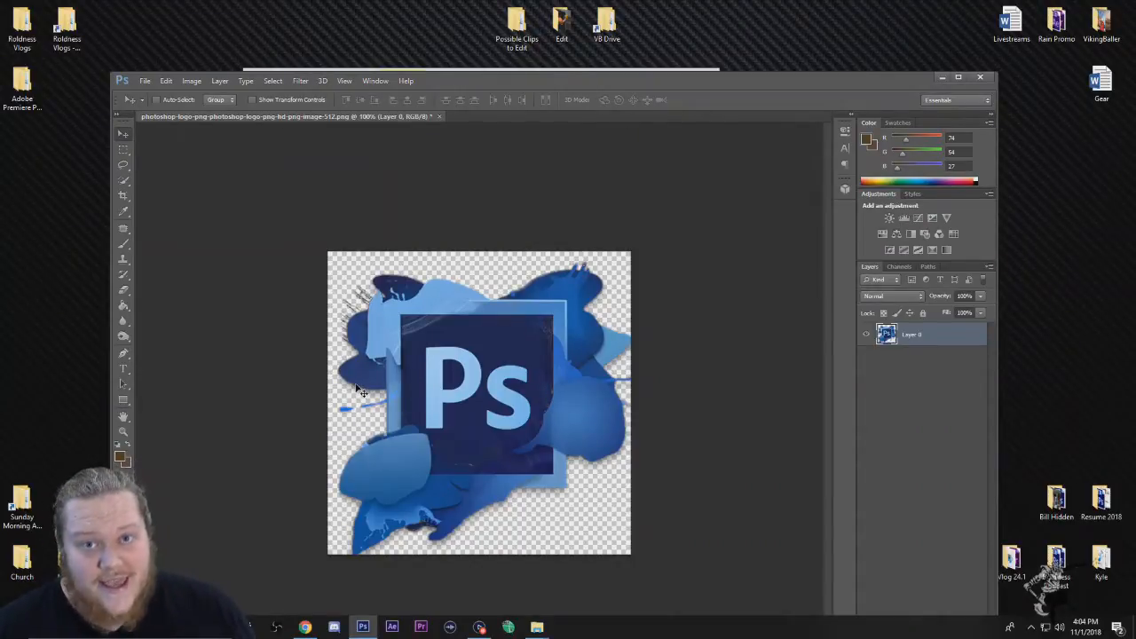
# Step: Open the Edit folder from the desktop and arrange its window side by side with the Photoshop window
pyautogui.doubleClick(561, 25)
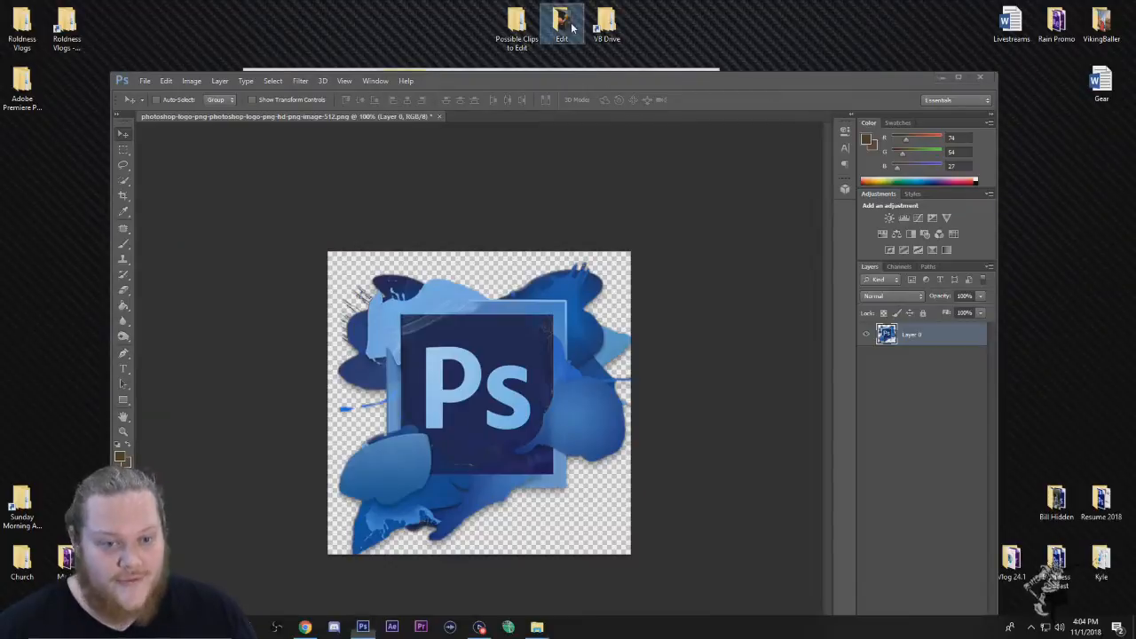
pyautogui.moveTo(545, 105); pyautogui.dragTo(905, 128)
pyautogui.click(742, 85)
pyautogui.moveTo(742, 84); pyautogui.dragTo(648, 63)
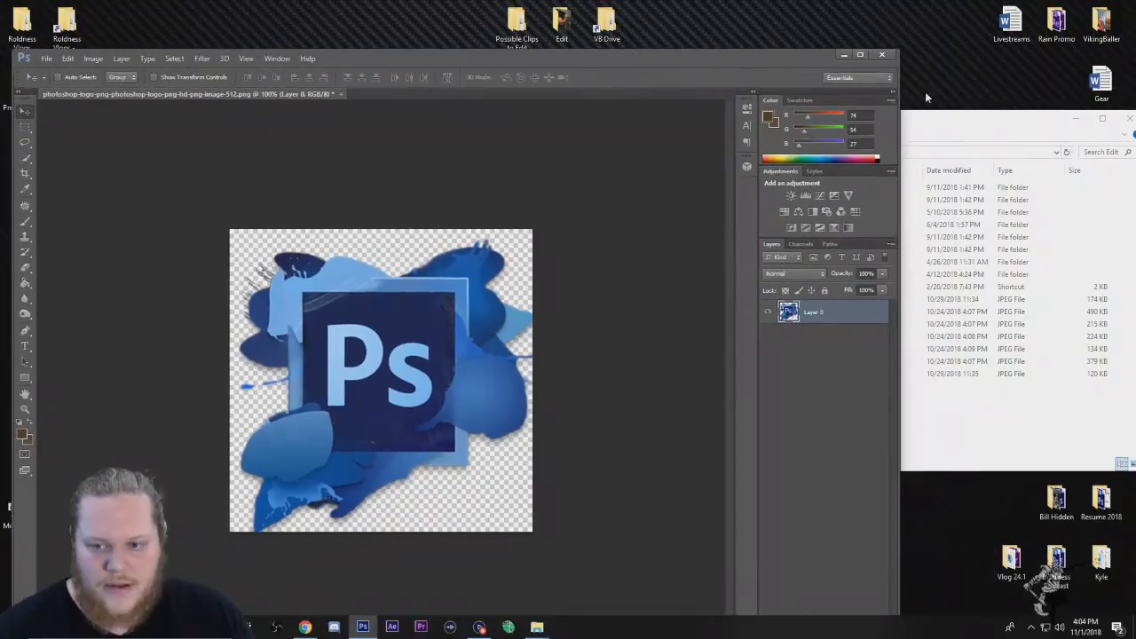
pyautogui.click(958, 124)
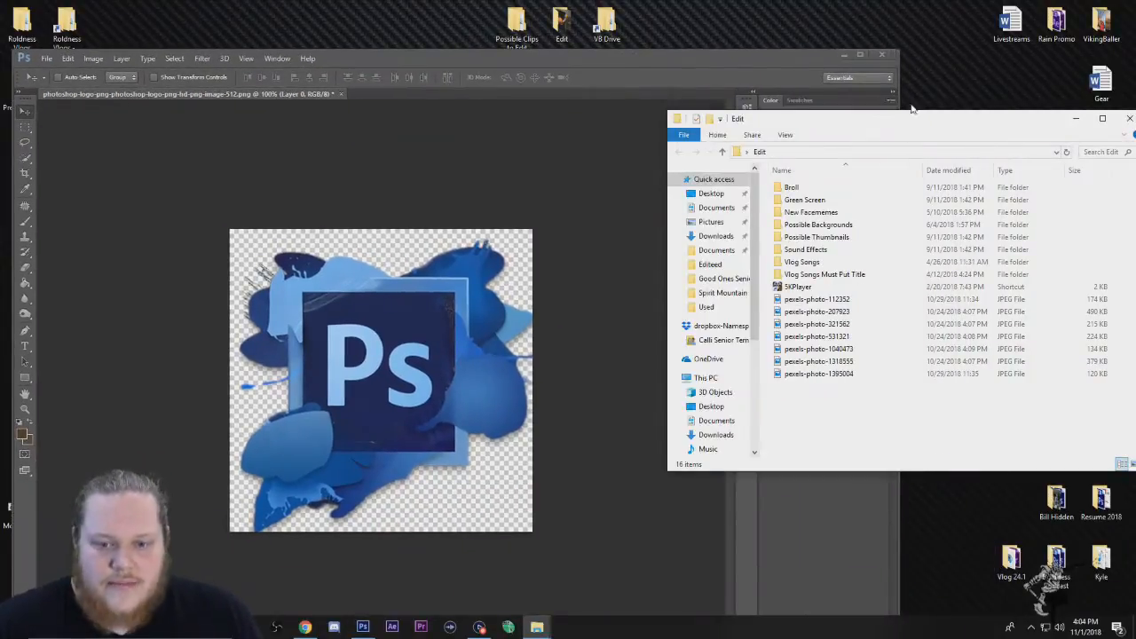
# Step: Preview pexels-photo-112352 from the Edit folder, and open it in Photoshop as a separate document
pyautogui.doubleClick(830, 302)
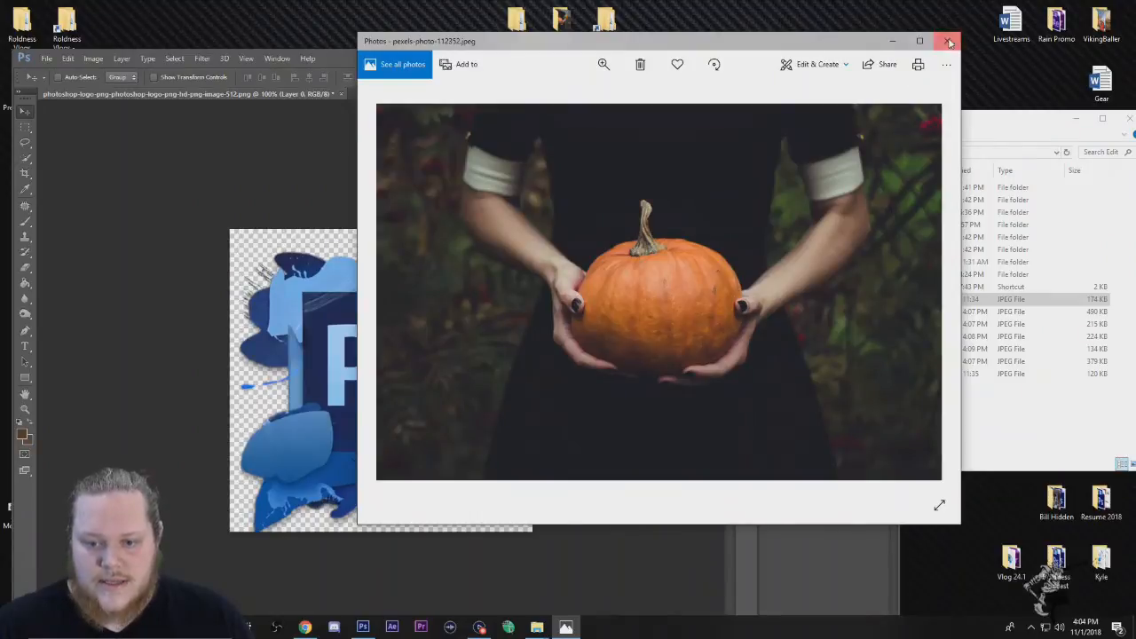
pyautogui.click(946, 41)
pyautogui.moveTo(822, 301); pyautogui.dragTo(375, 95)
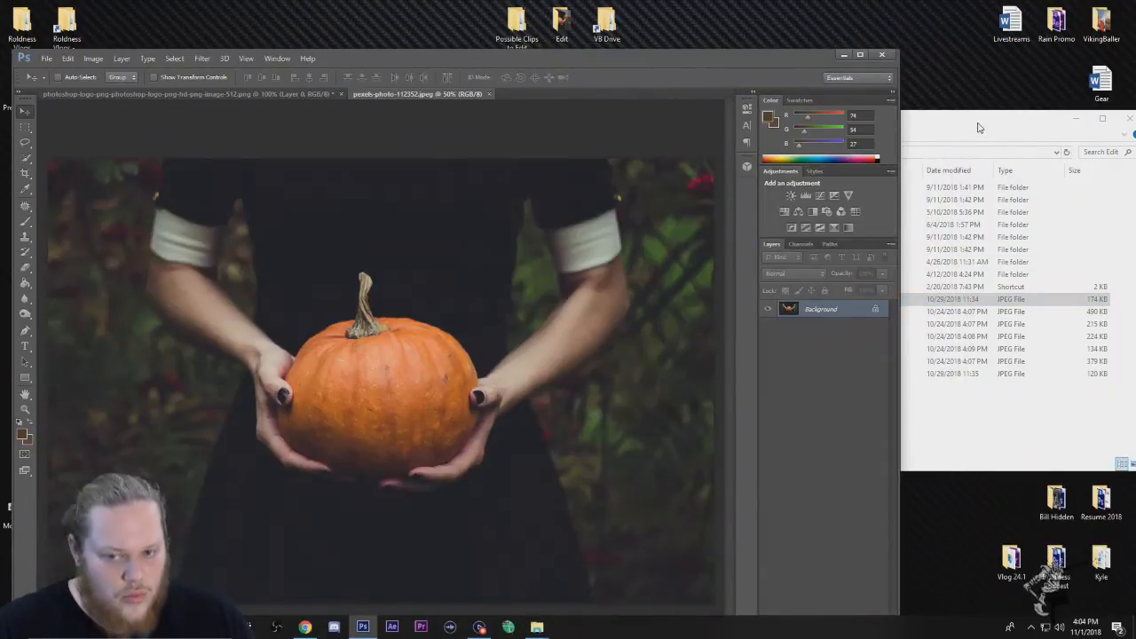
# Step: Copy the Photoshop logo layer from its document into pexels-photo-112352 and place it over the pumpkin
pyautogui.click(979, 119)
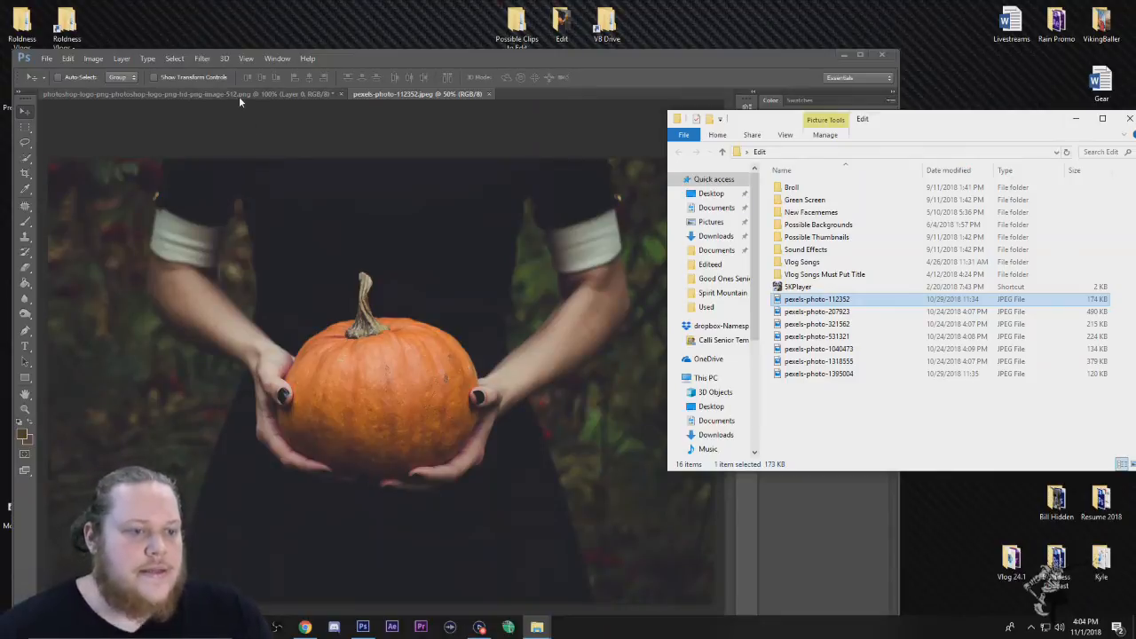
pyautogui.moveTo(637, 59); pyautogui.dragTo(651, 35)
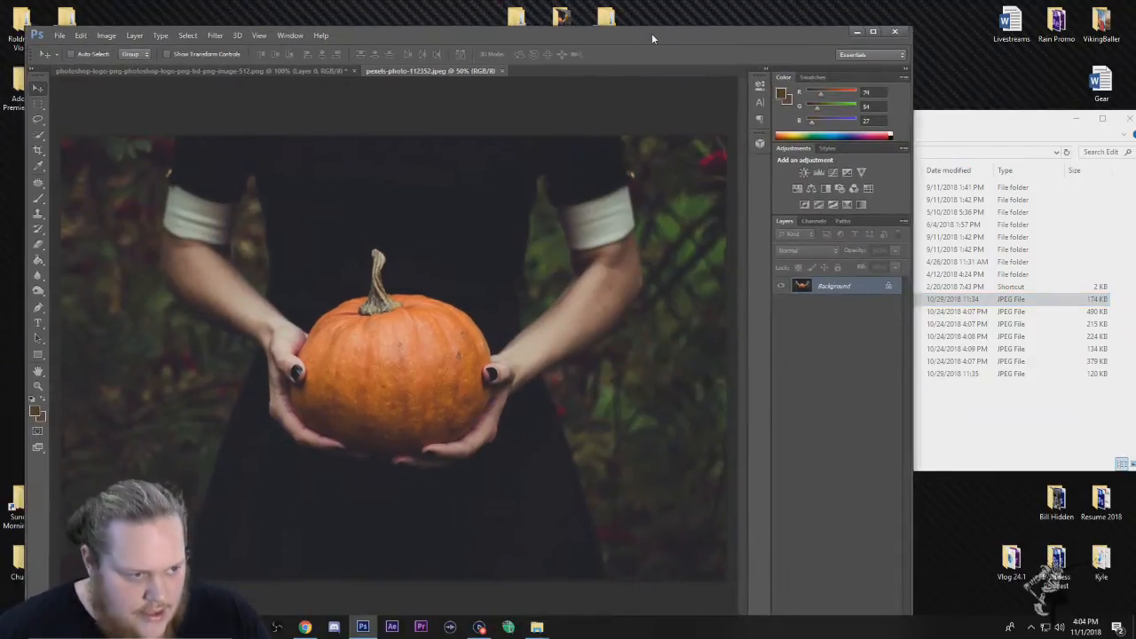
pyautogui.click(258, 72)
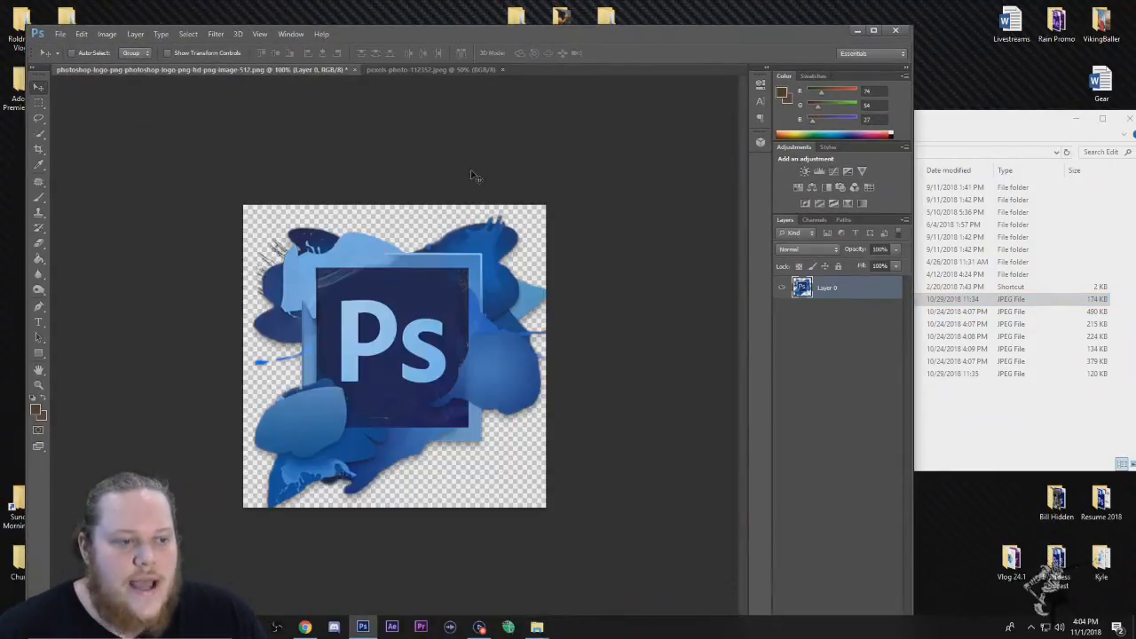
pyautogui.moveTo(383, 354); pyautogui.dragTo(400, 379)
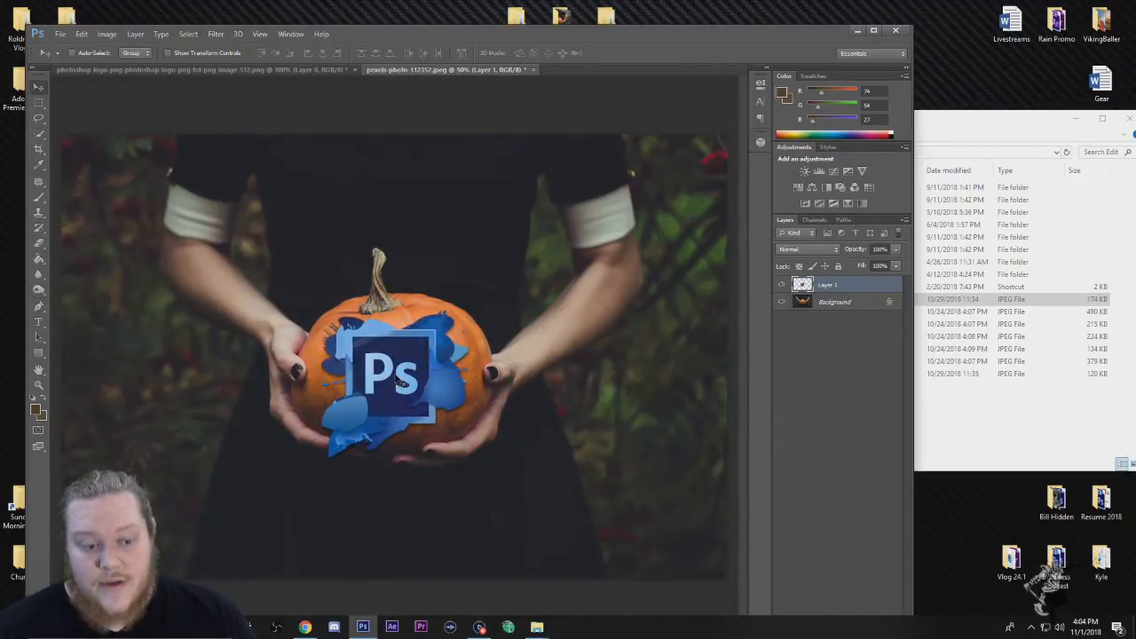
# Step: Preview the doll photo pexels-photo-207923 and open it in Photoshop as another separate document
pyautogui.click(983, 312)
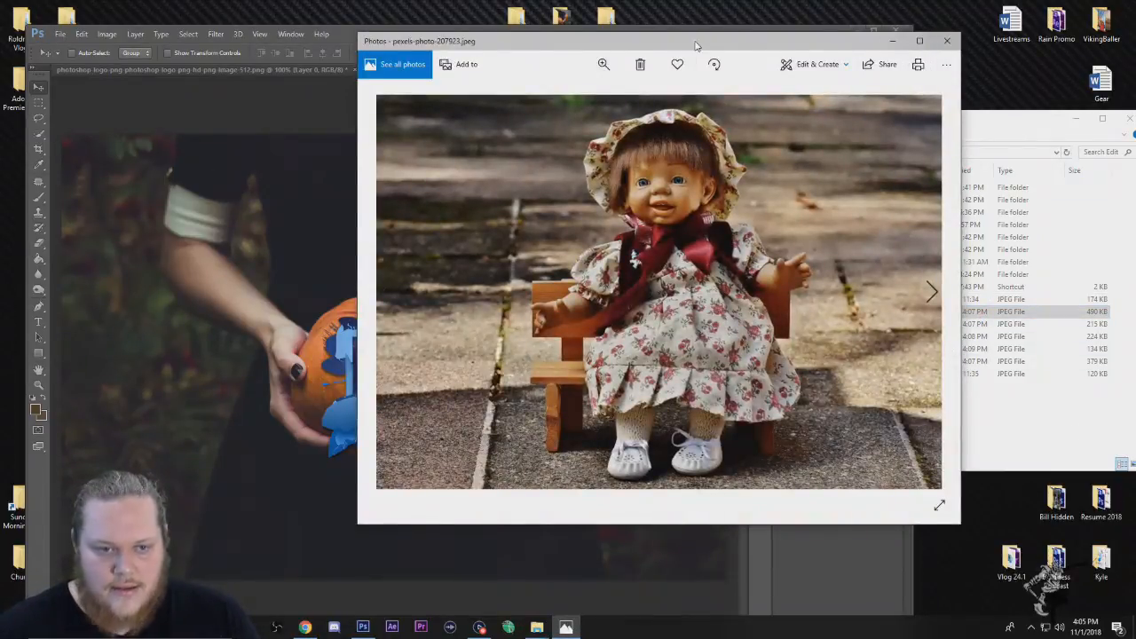
pyautogui.moveTo(699, 46); pyautogui.dragTo(514, 164)
pyautogui.click(761, 158)
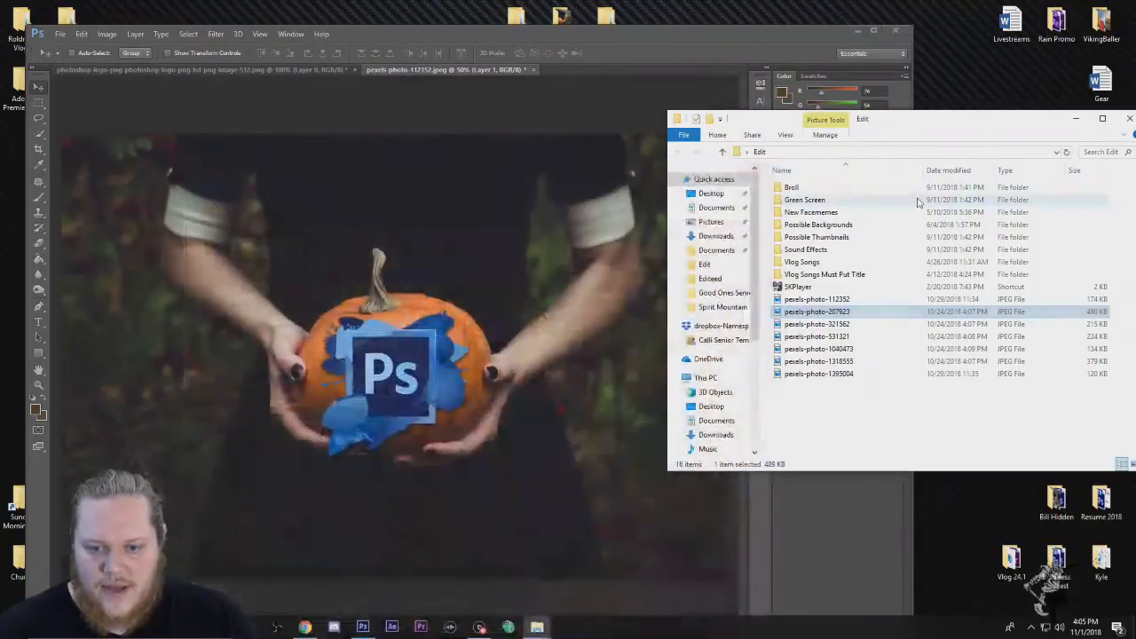
pyautogui.moveTo(837, 318); pyautogui.dragTo(566, 69)
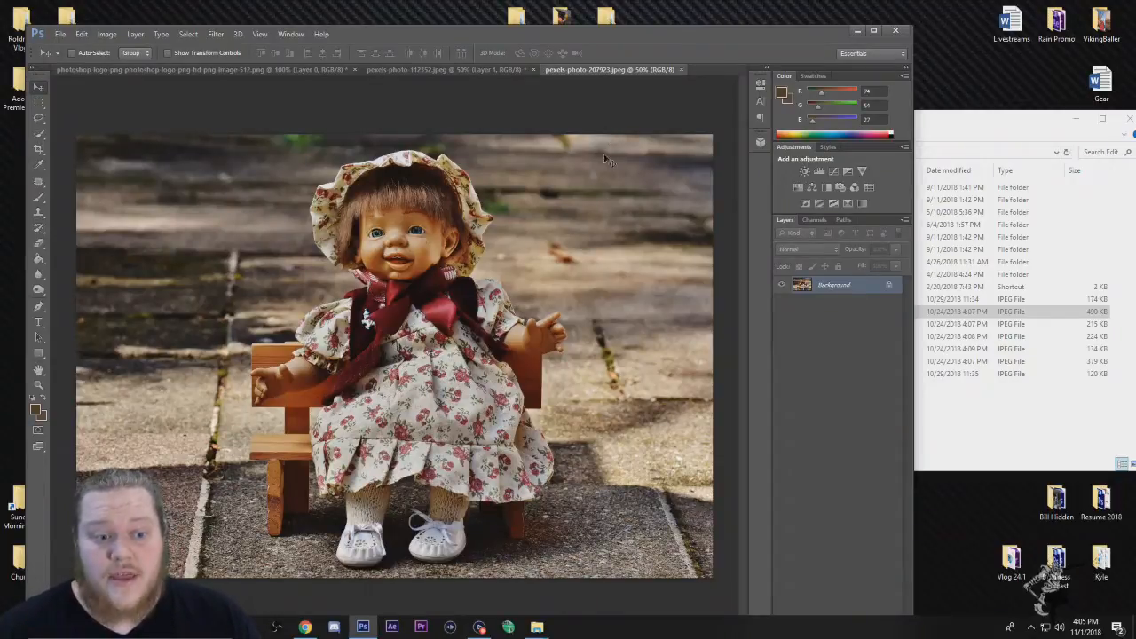
# Step: Copy the doll photo into the pexels-photo-112352 document as a layer above the logo
pyautogui.click(189, 71)
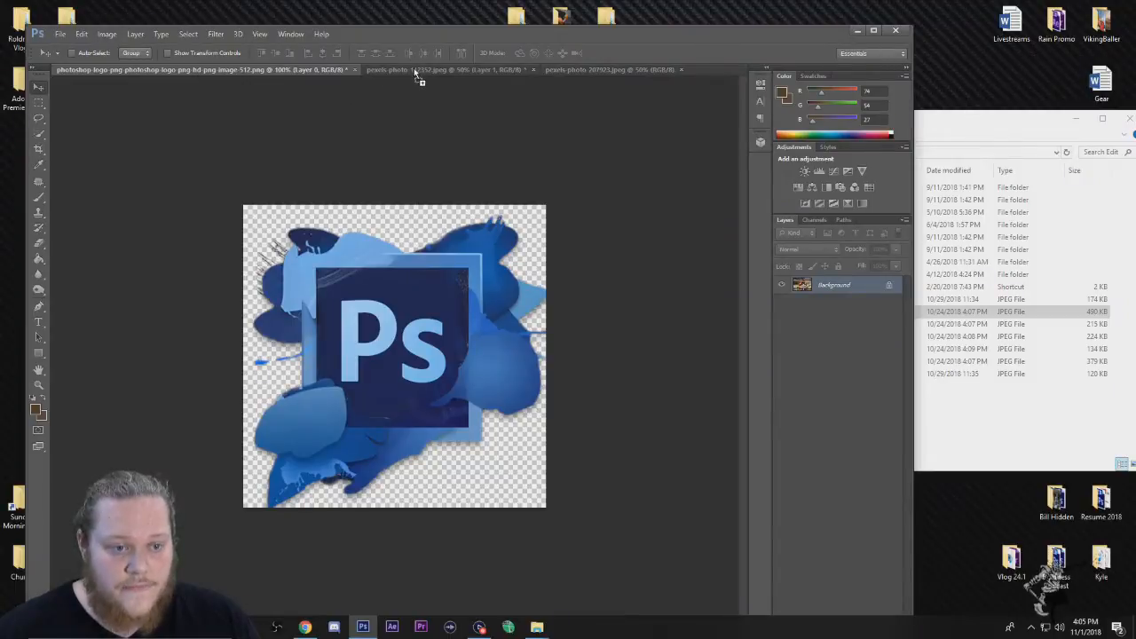
pyautogui.moveTo(417, 71); pyautogui.dragTo(461, 253)
pyautogui.moveTo(556, 279); pyautogui.dragTo(485, 271)
# Step: Scale the doll layer down to less than half its size beside the logo and stretch its height to about 110%
pyautogui.hotkey('ctrl', 't')
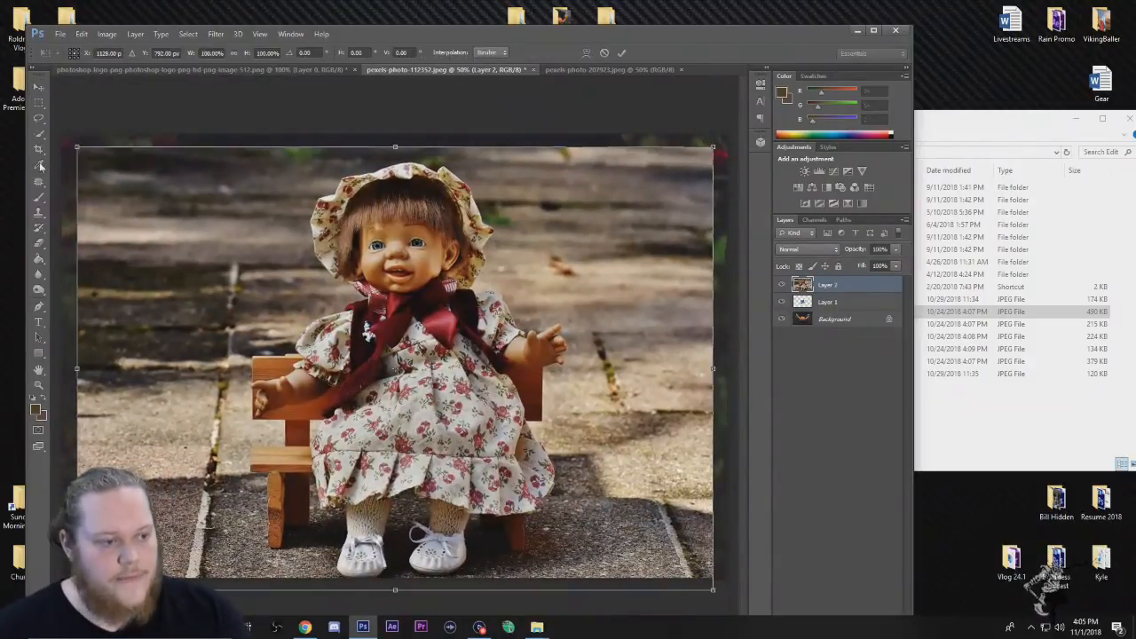
pyautogui.moveTo(78, 146); pyautogui.dragTo(511, 322)
pyautogui.press('Return')
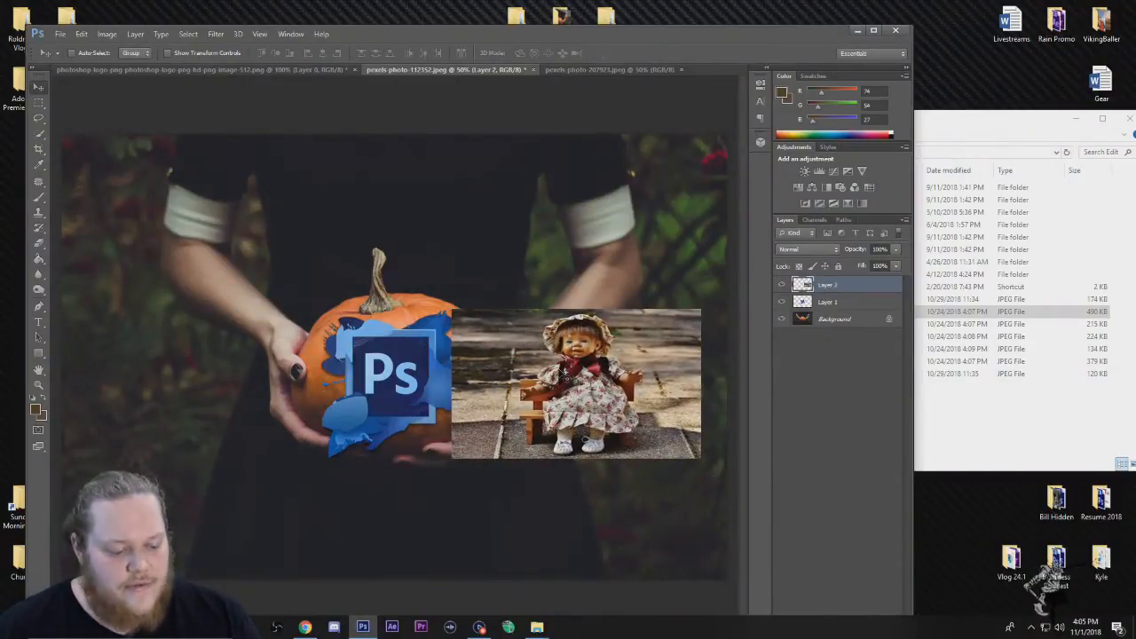
pyautogui.hotkey('ctrl', 't')
pyautogui.moveTo(451, 310); pyautogui.dragTo(453, 293)
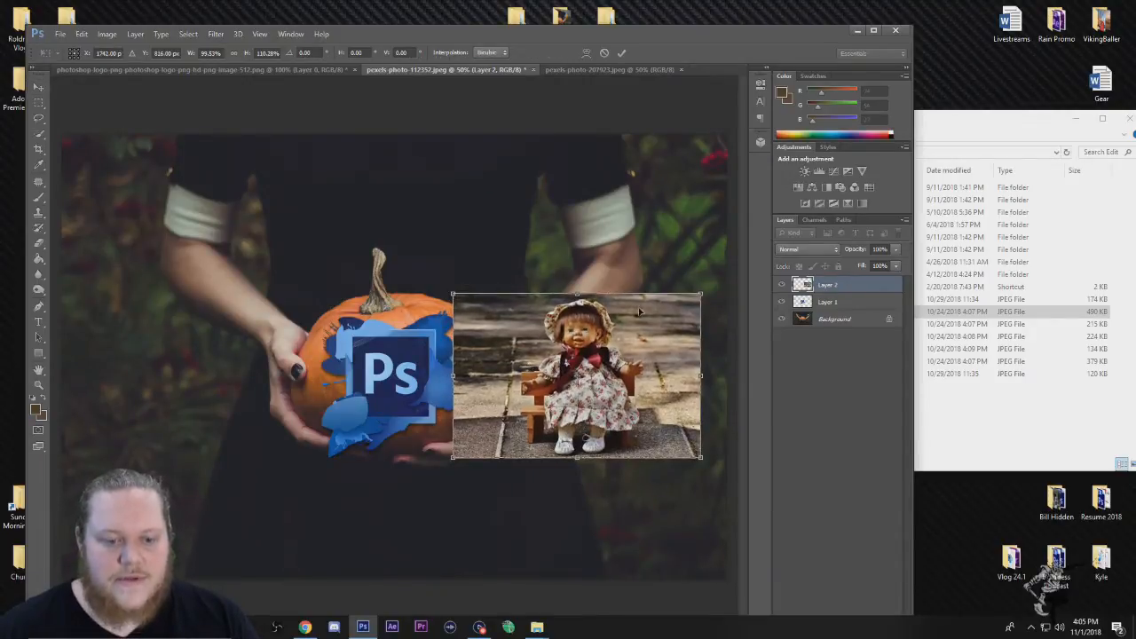
pyautogui.press('Return')
# Step: Try different positions for the doll layer beside the pumpkin, and delete the layer
pyautogui.moveTo(497, 369); pyautogui.dragTo(538, 369)
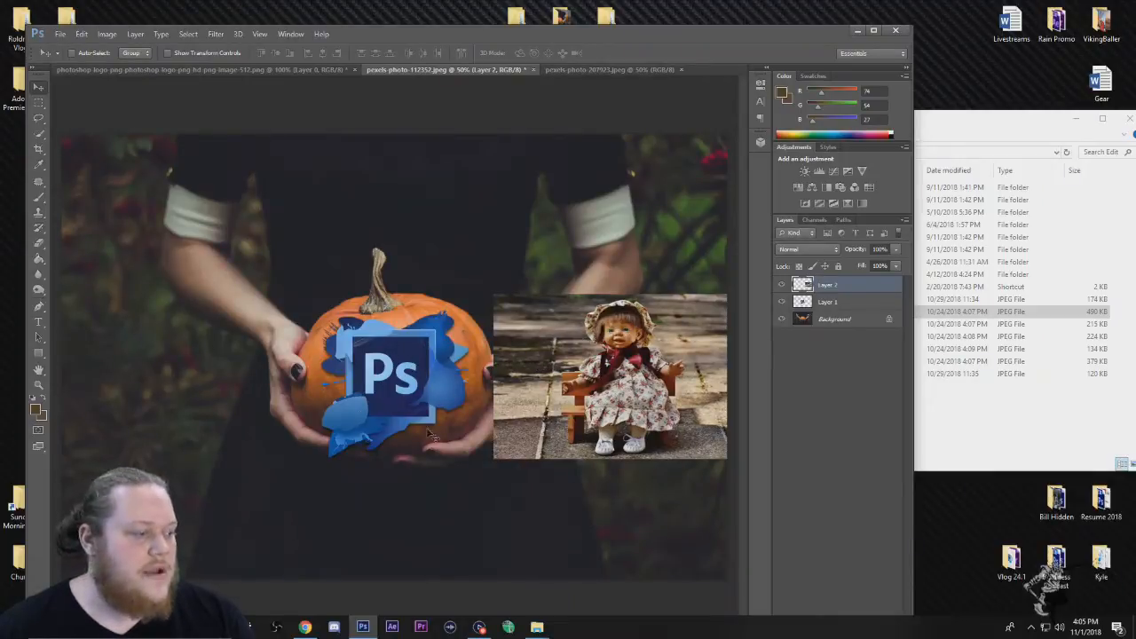
pyautogui.moveTo(689, 399); pyautogui.dragTo(656, 399)
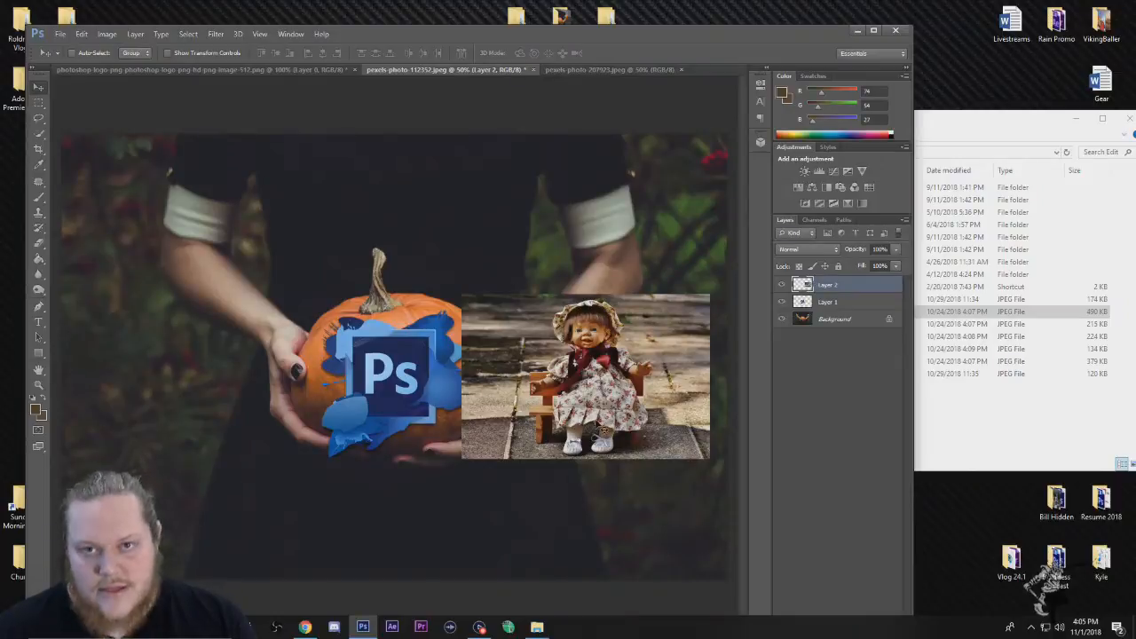
pyautogui.hotkey('ctrl', 'z')
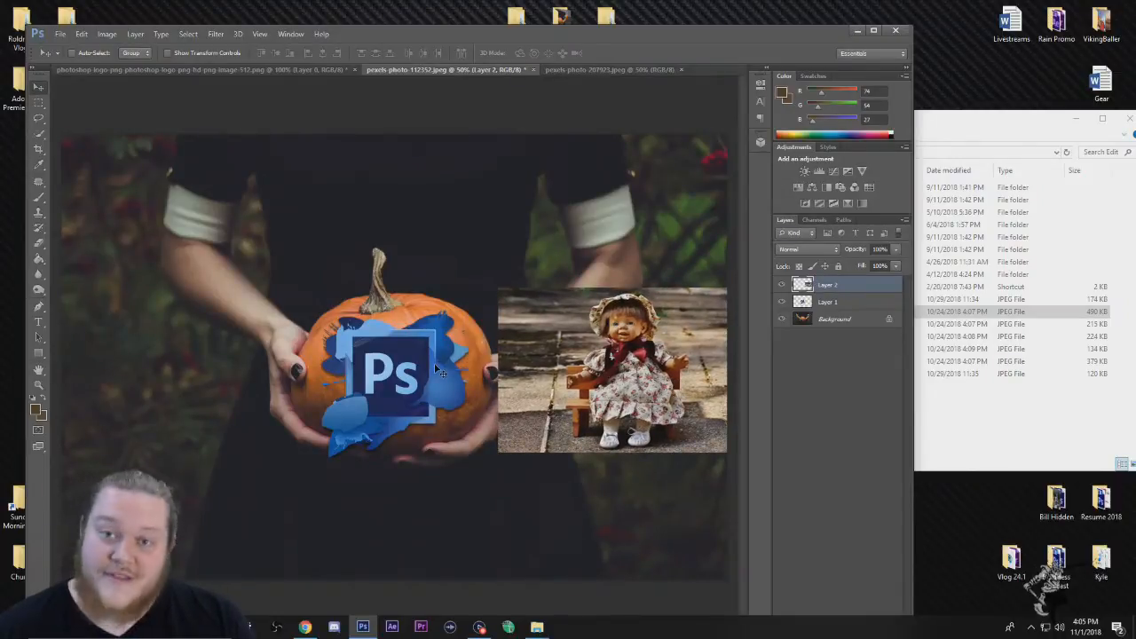
pyautogui.moveTo(609, 378)
pyautogui.mouseDown()
pyautogui.moveTo(570, 384)
pyautogui.moveTo(620, 391)
pyautogui.mouseUp()
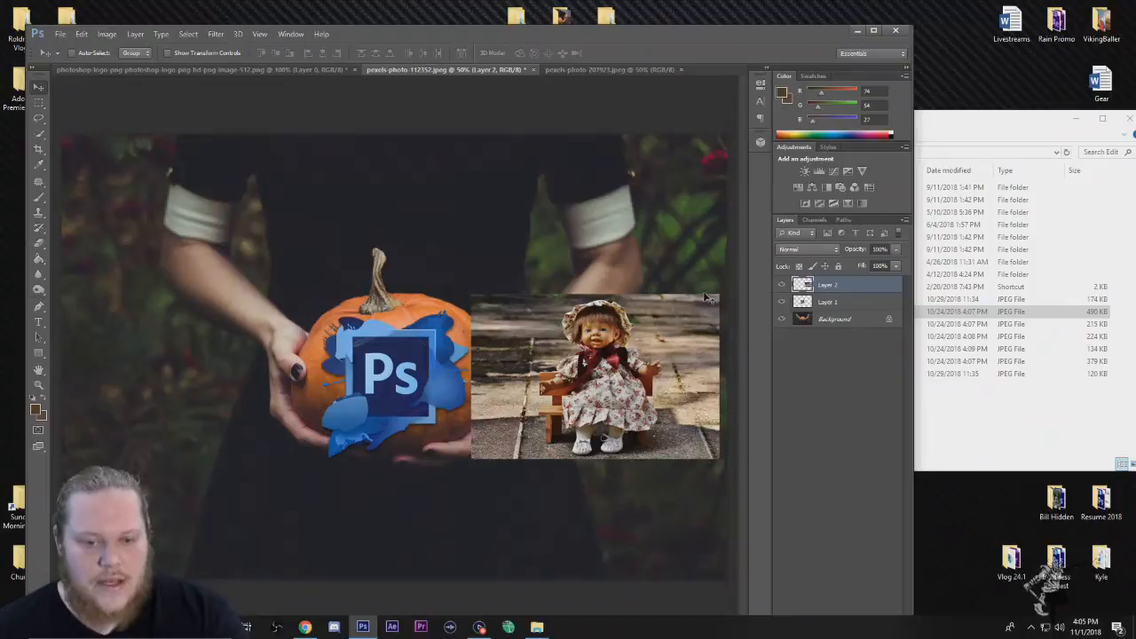
pyautogui.press('Delete')
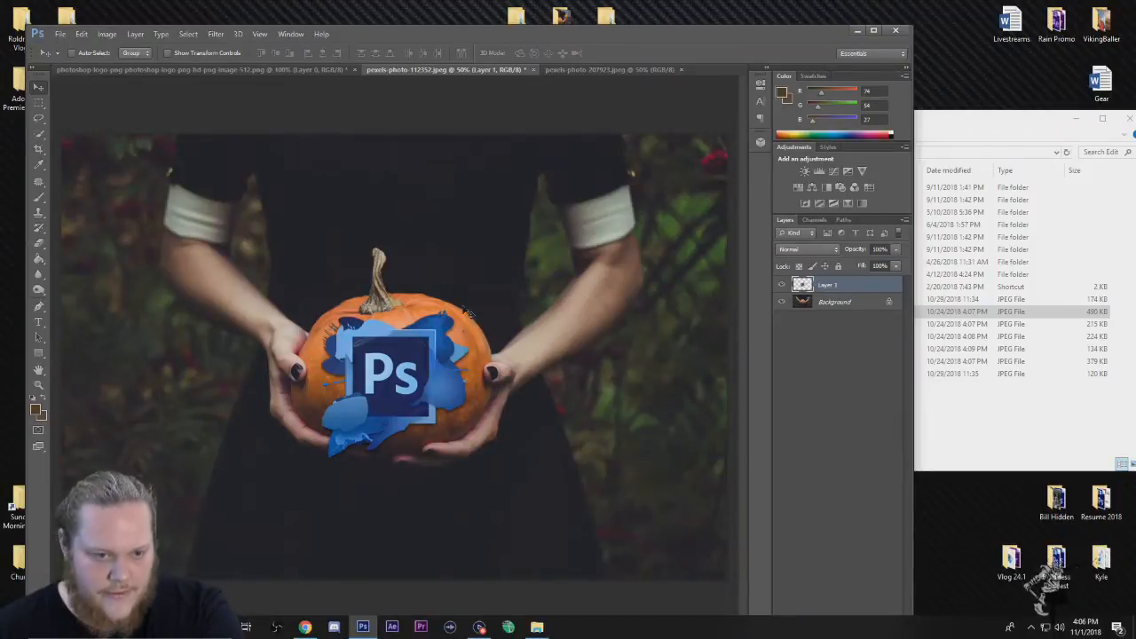
# Step: Return to the pumpkin document with the logo and minimize the Edit folder window
pyautogui.click(273, 67)
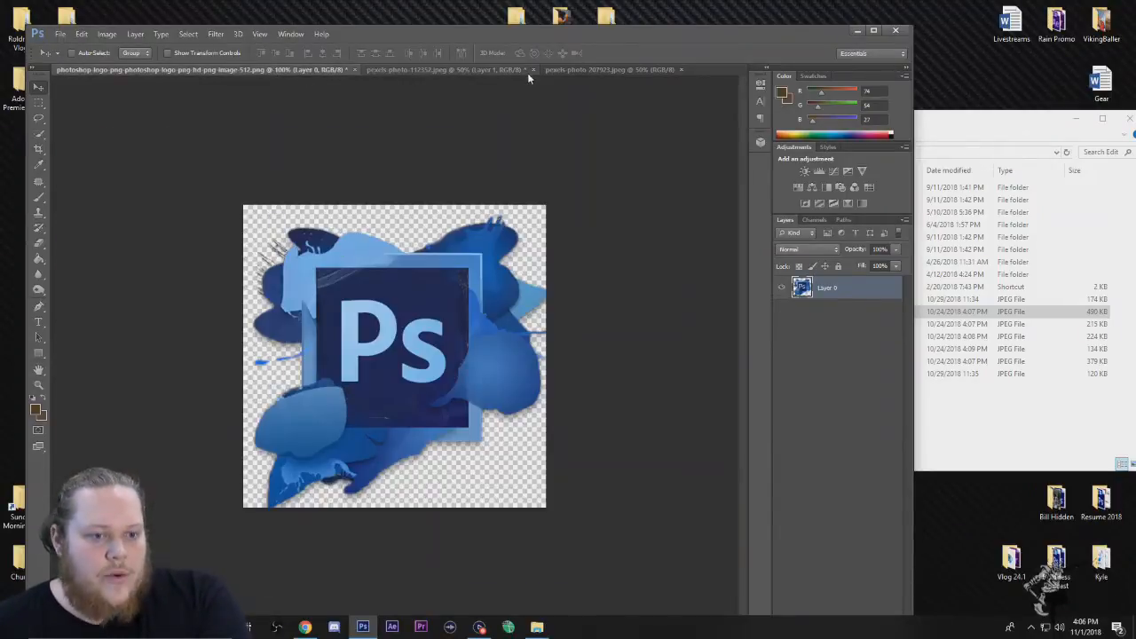
pyautogui.click(489, 70)
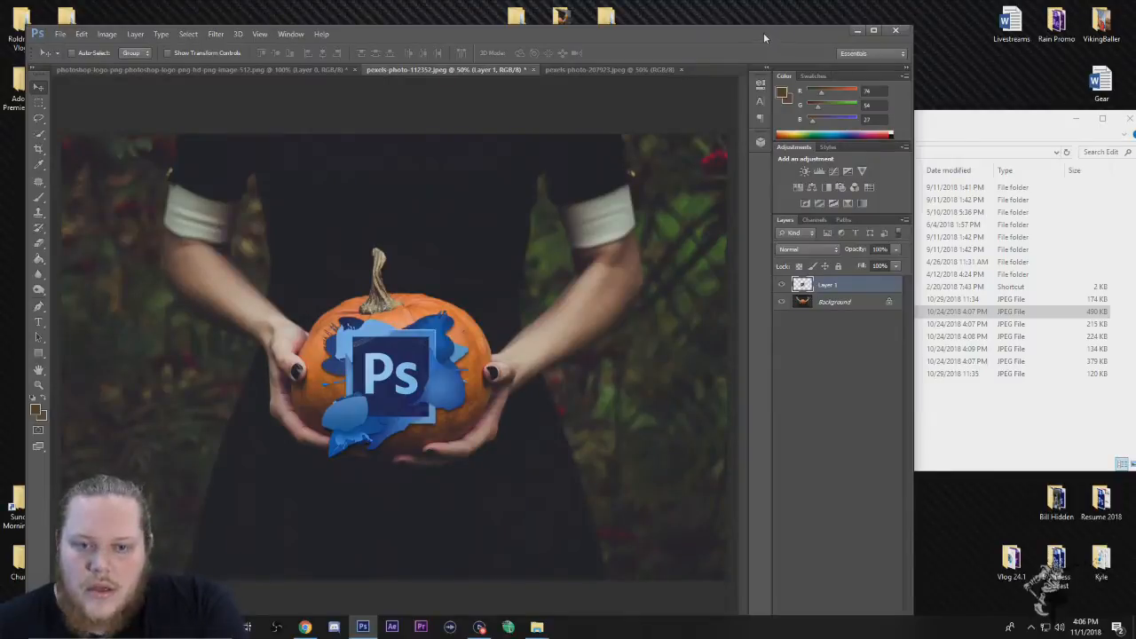
pyautogui.click(1031, 125)
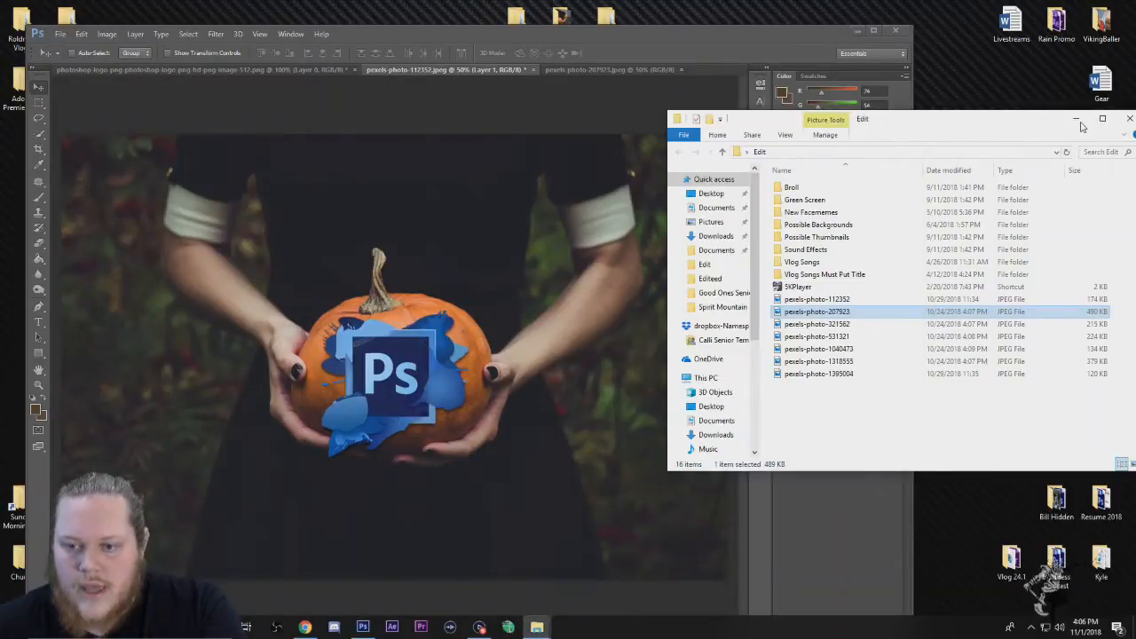
pyautogui.click(1077, 122)
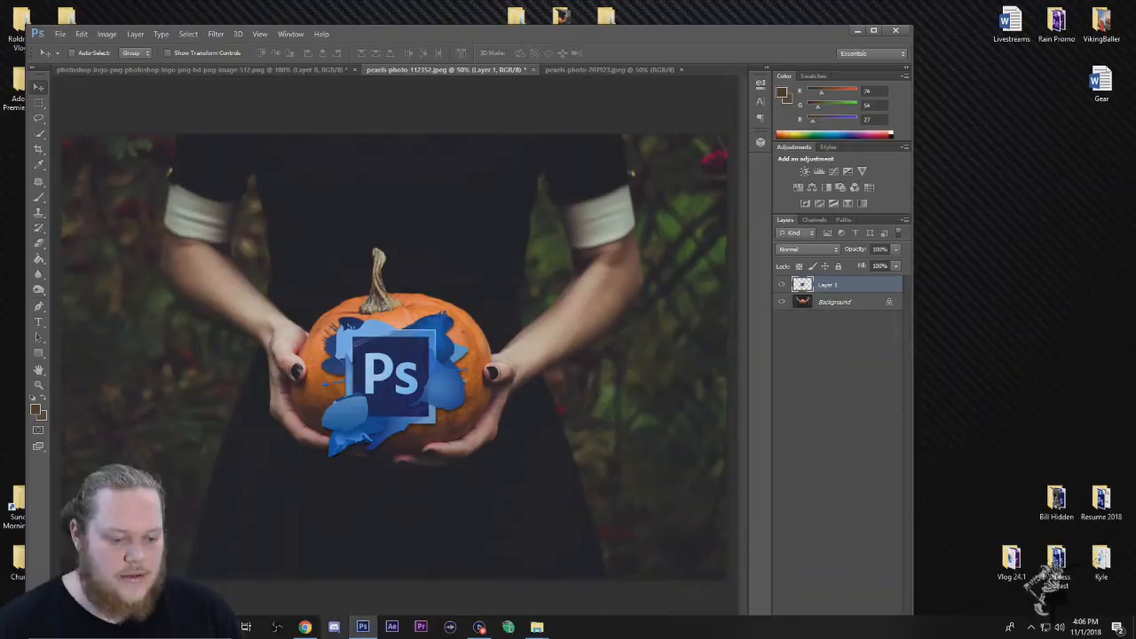
# Step: Switch to Chrome, open the signed-in account's own YouTube channel, and look through its recent stream thumbnails
pyautogui.click(306, 627)
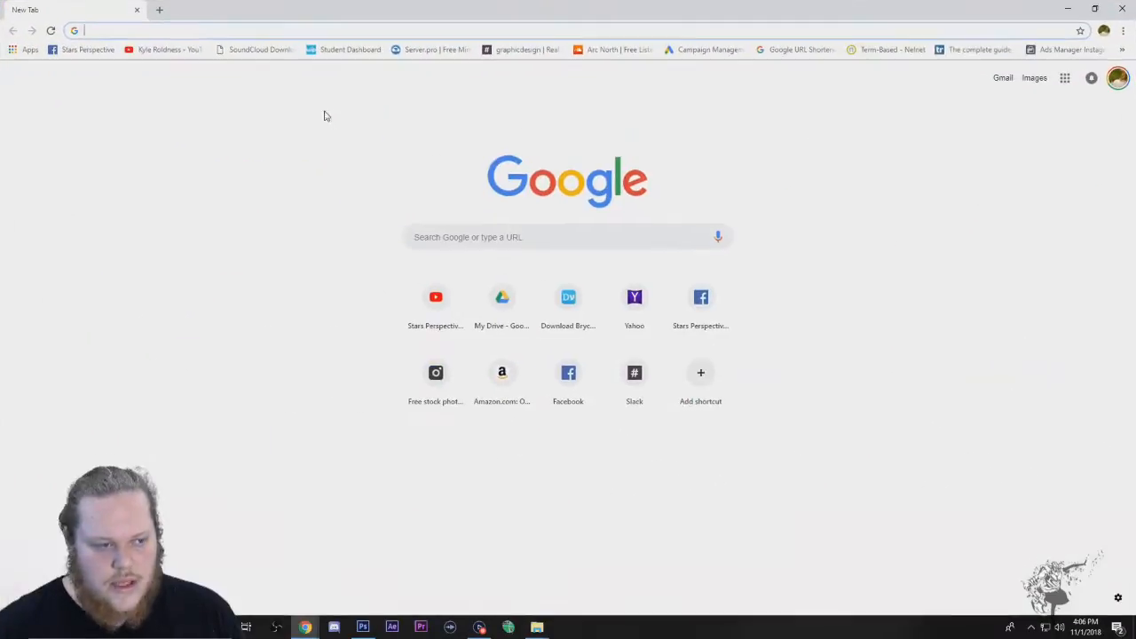
pyautogui.click(183, 50)
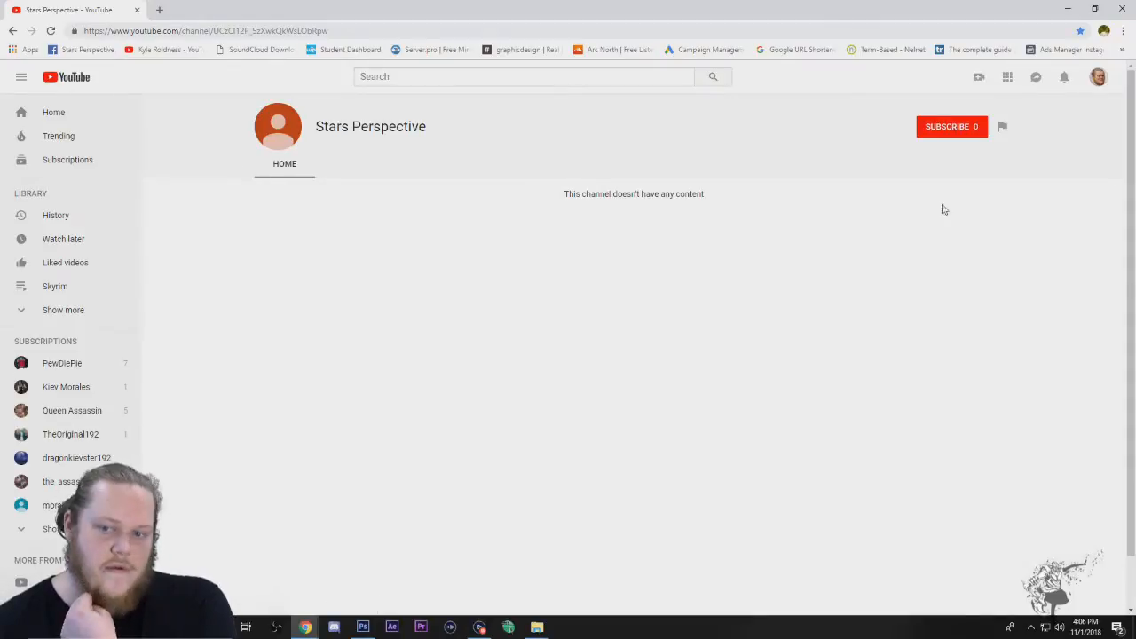
pyautogui.click(1098, 78)
pyautogui.click(372, 368)
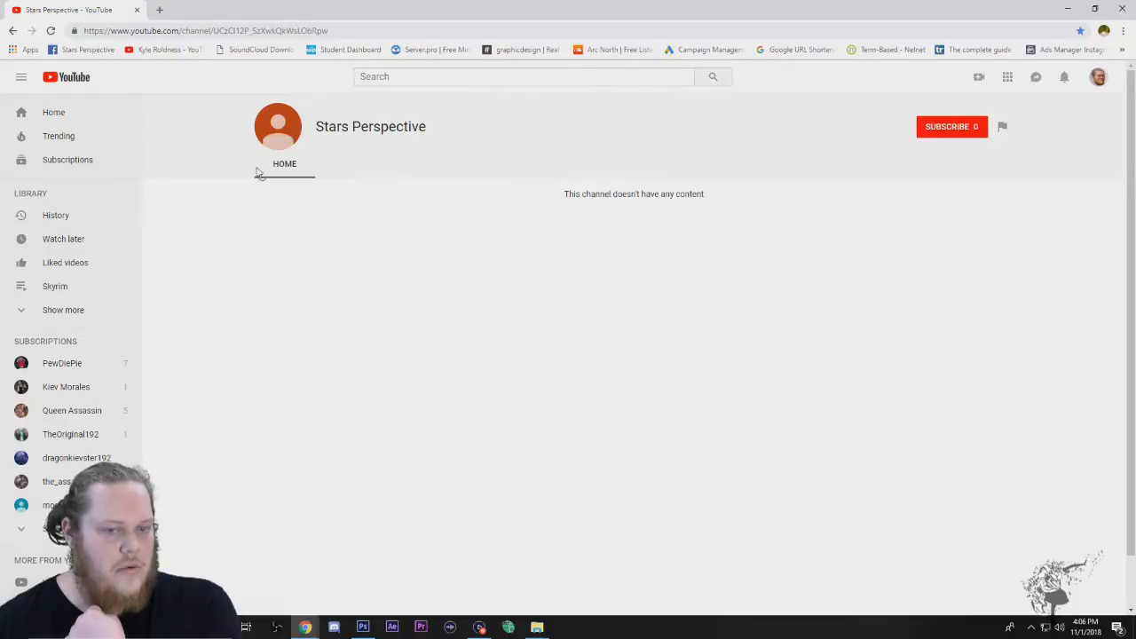
pyautogui.click(1098, 78)
pyautogui.click(1029, 148)
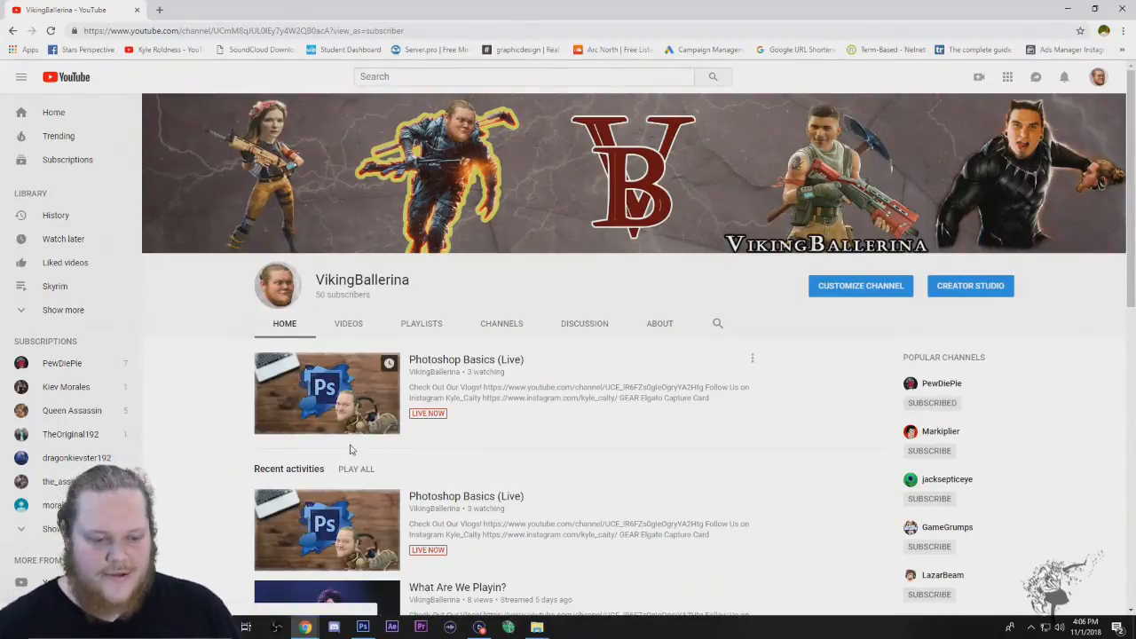
pyautogui.scroll(-2, 354, 426)
pyautogui.scroll(-2, 353, 426)
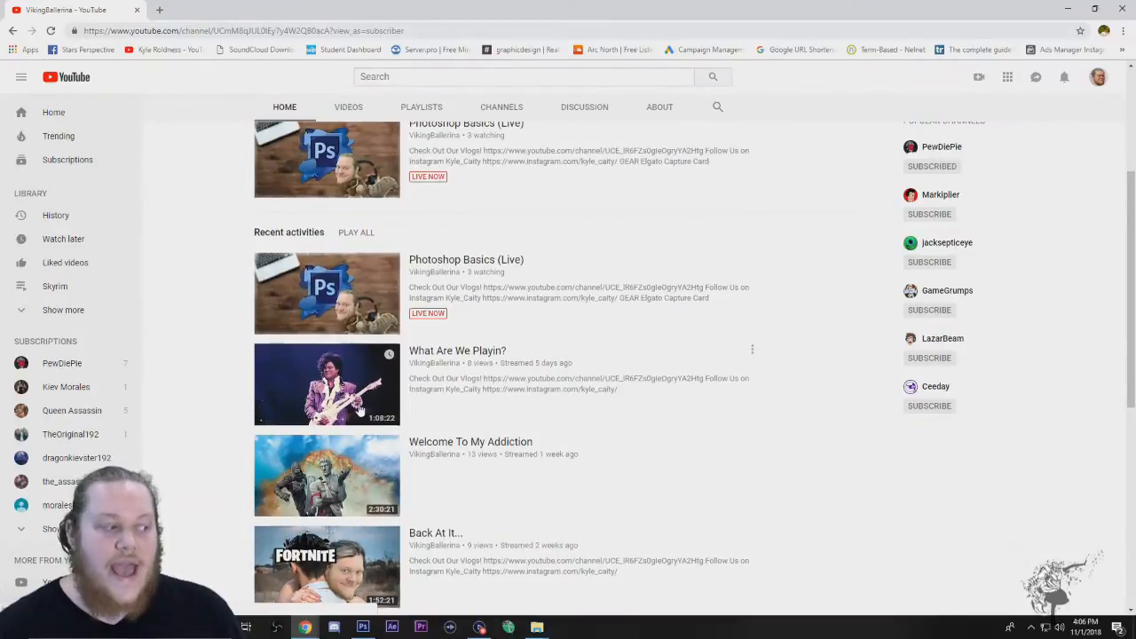
pyautogui.scroll(-1, 357, 417)
pyautogui.scroll(-1, 353, 415)
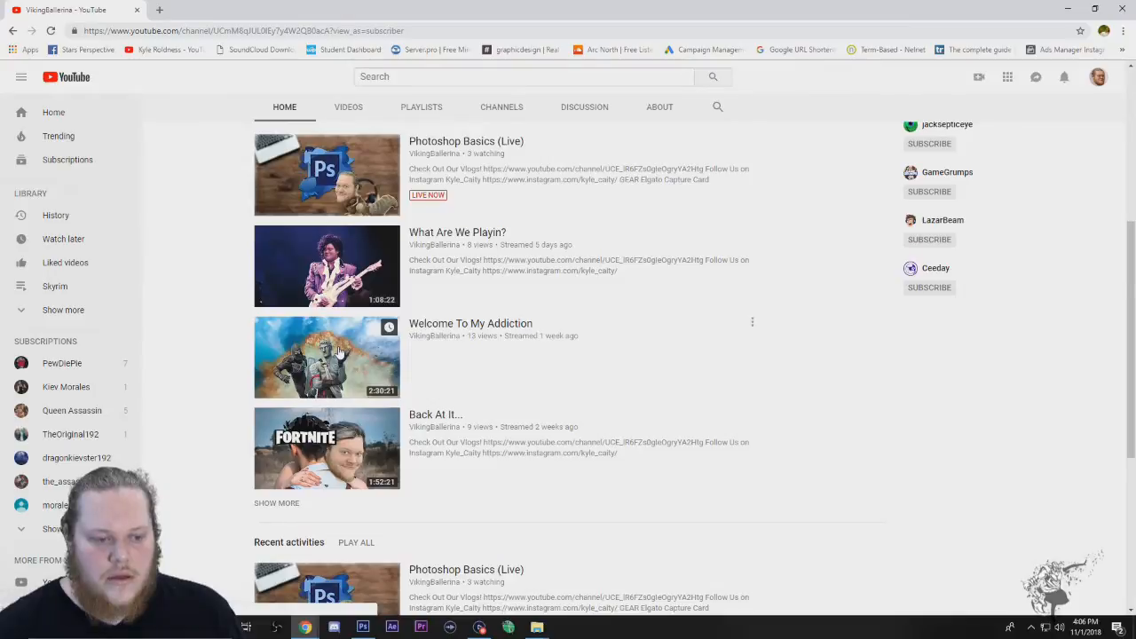
pyautogui.scroll(-1, 343, 360)
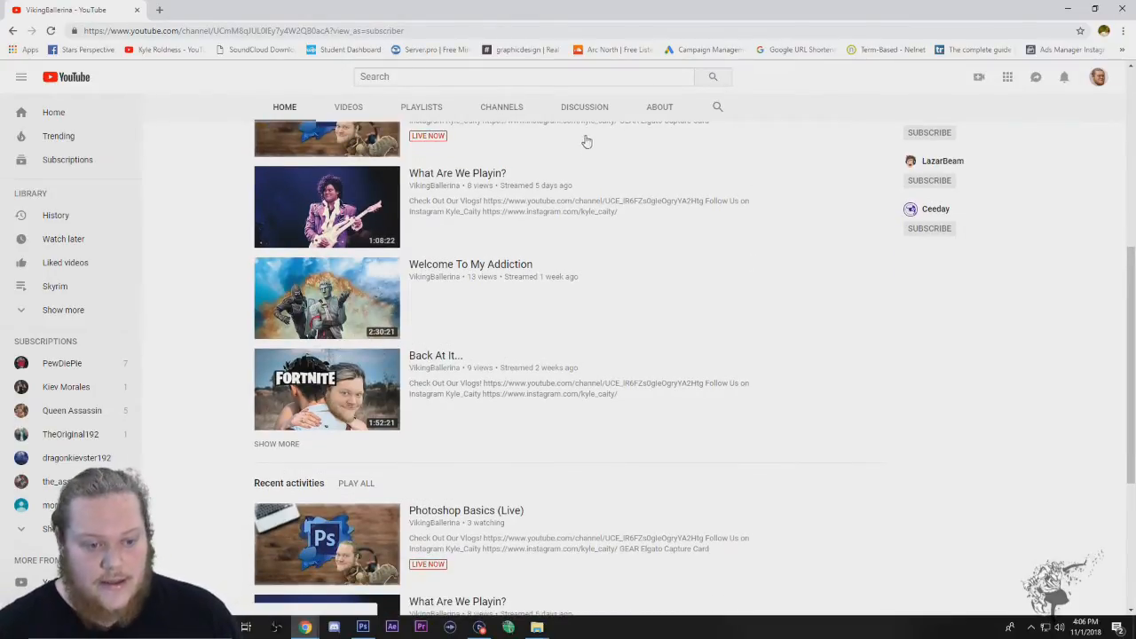
# Step: Minimize Chrome and open Live Thumbnail Stream 5-2-2018.jpg from the VikingBaller desktop folder as its own Photoshop document
pyautogui.click(1068, 9)
pyautogui.doubleClick(1101, 27)
pyautogui.moveTo(1009, 141); pyautogui.dragTo(858, 169)
pyautogui.moveTo(810, 486); pyautogui.dragTo(699, 66)
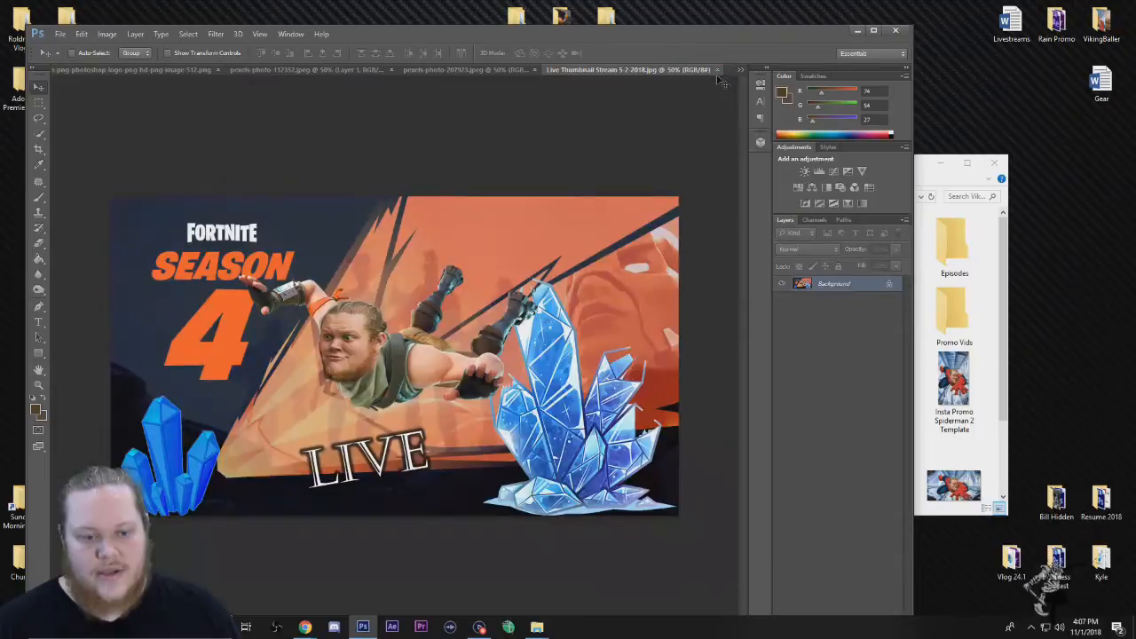
# Step: Compare the pumpkin document and its Background layer with the live stream thumbnail, and close the thumbnail document
pyautogui.click(455, 69)
pyautogui.click(333, 71)
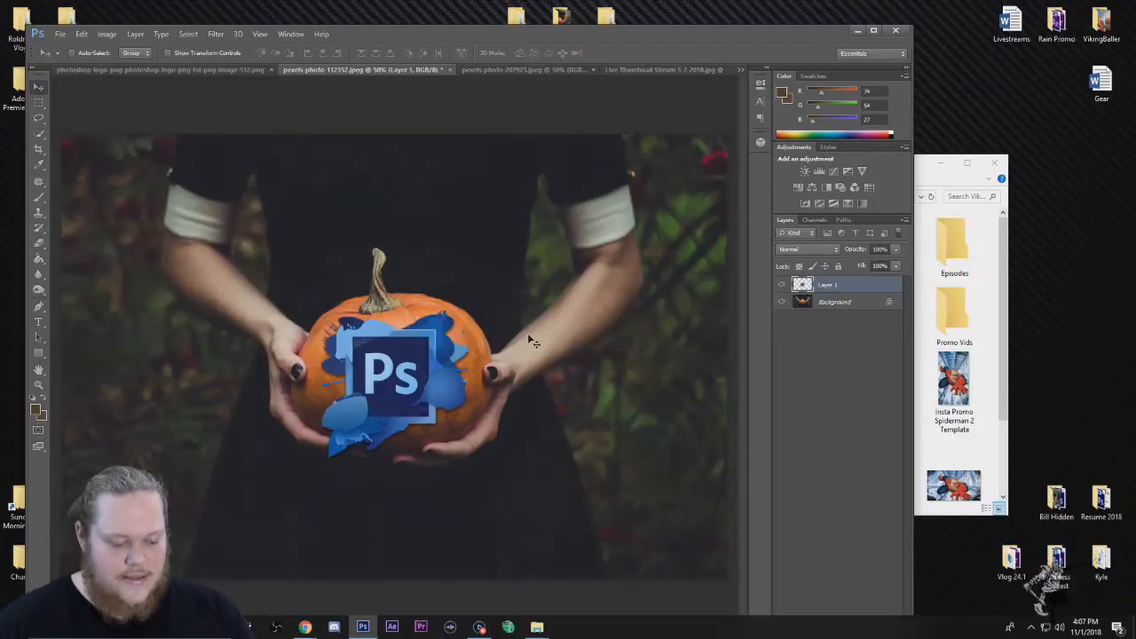
pyautogui.rightClick(822, 303)
pyautogui.click(807, 381)
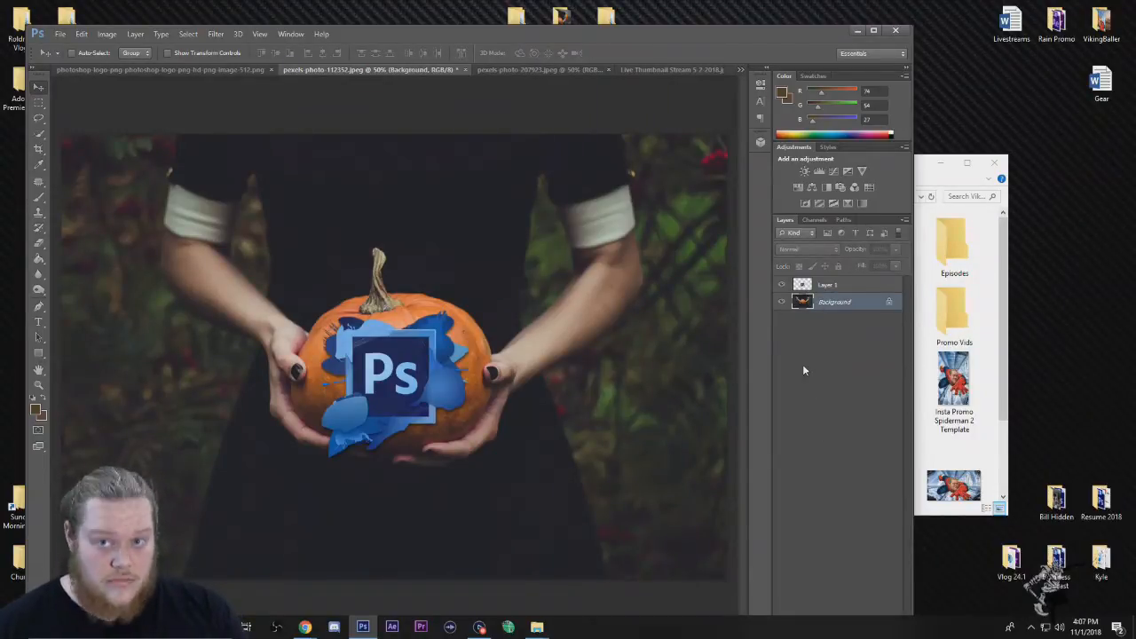
pyautogui.click(706, 68)
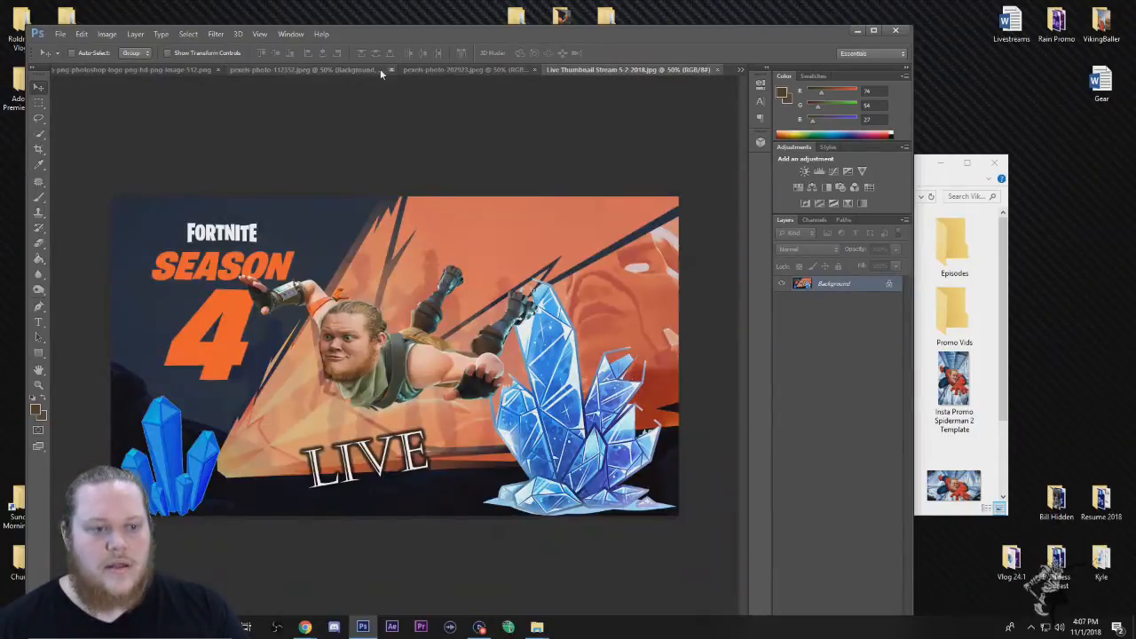
pyautogui.click(346, 70)
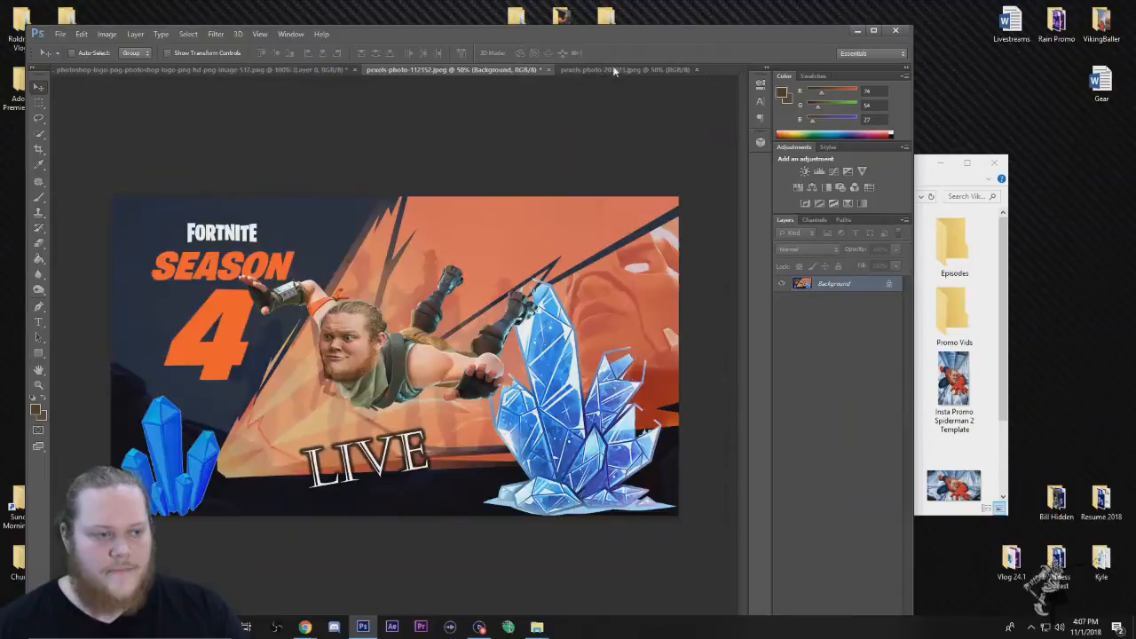
pyautogui.click(718, 69)
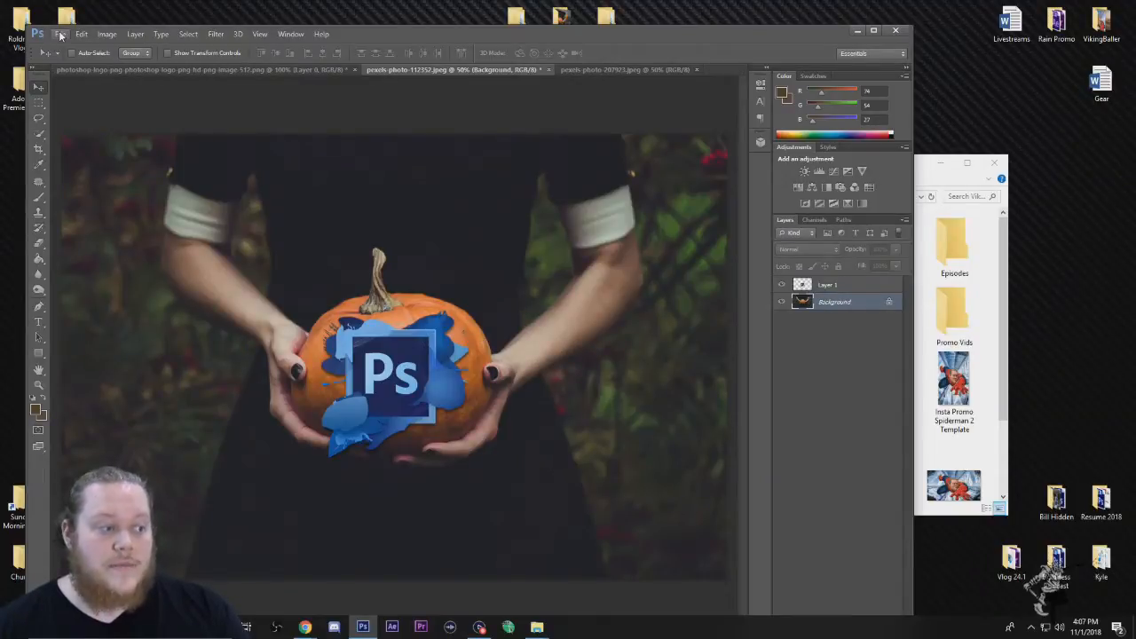
# Step: Start a new document with the Custom preset, 1920 pixels wide and 1080 pixels high
pyautogui.click(60, 34)
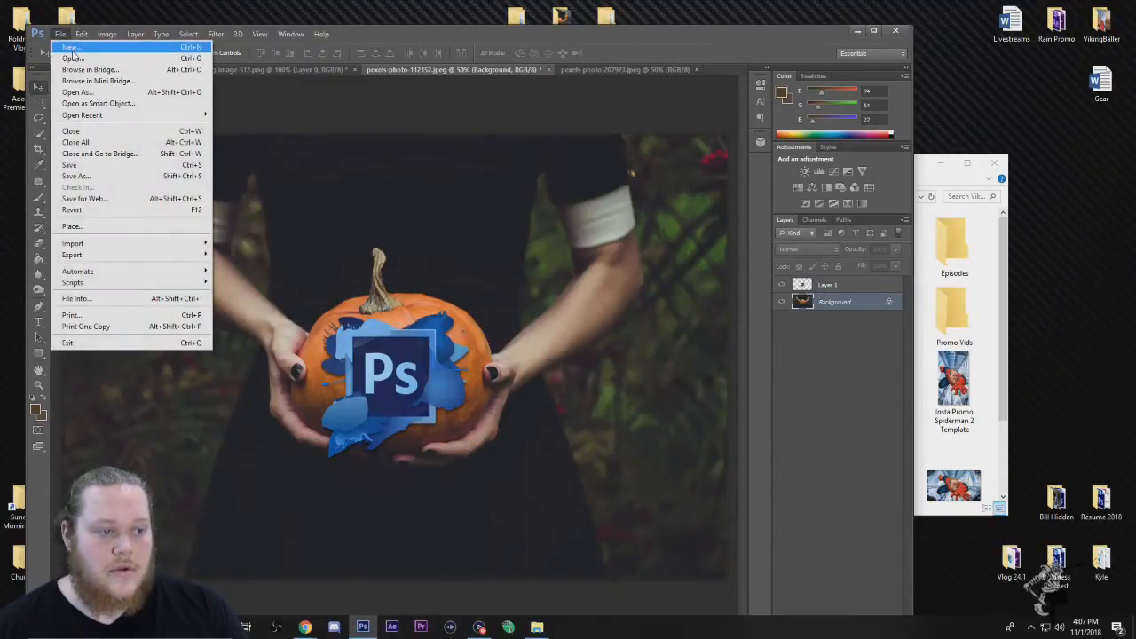
pyautogui.click(74, 53)
pyautogui.click(237, 171)
pyautogui.click(238, 173)
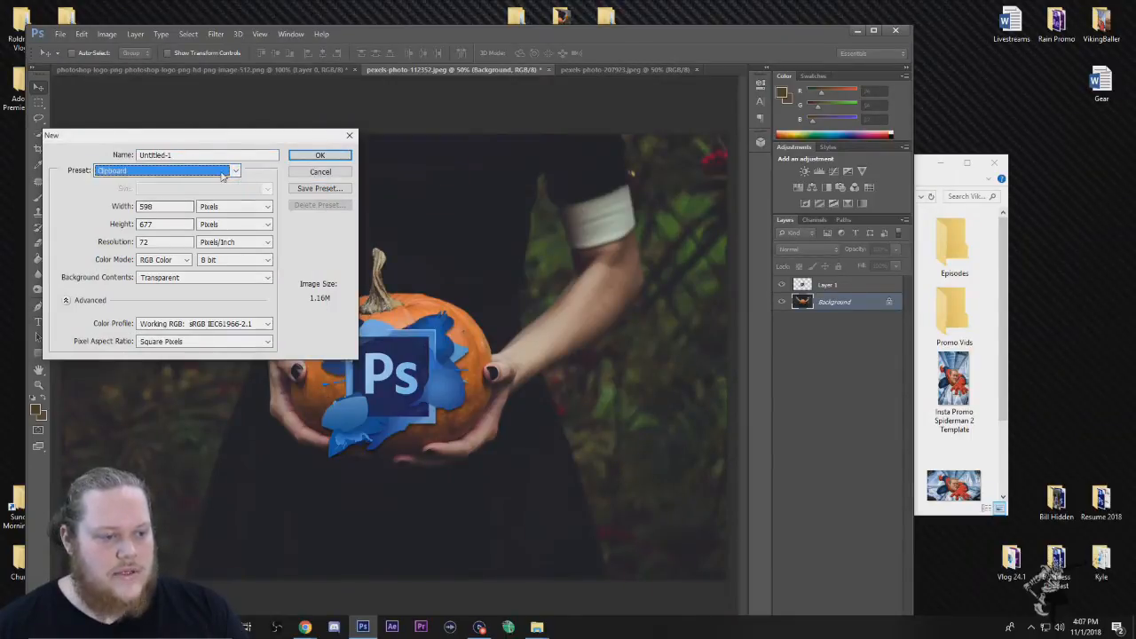
pyautogui.click(178, 172)
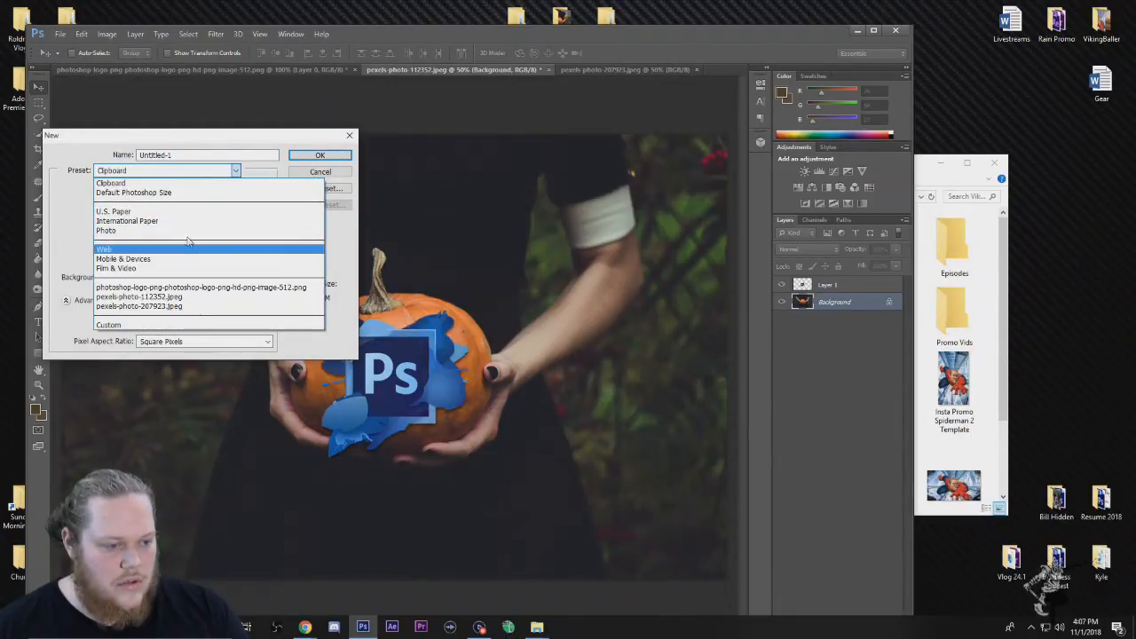
pyautogui.click(167, 326)
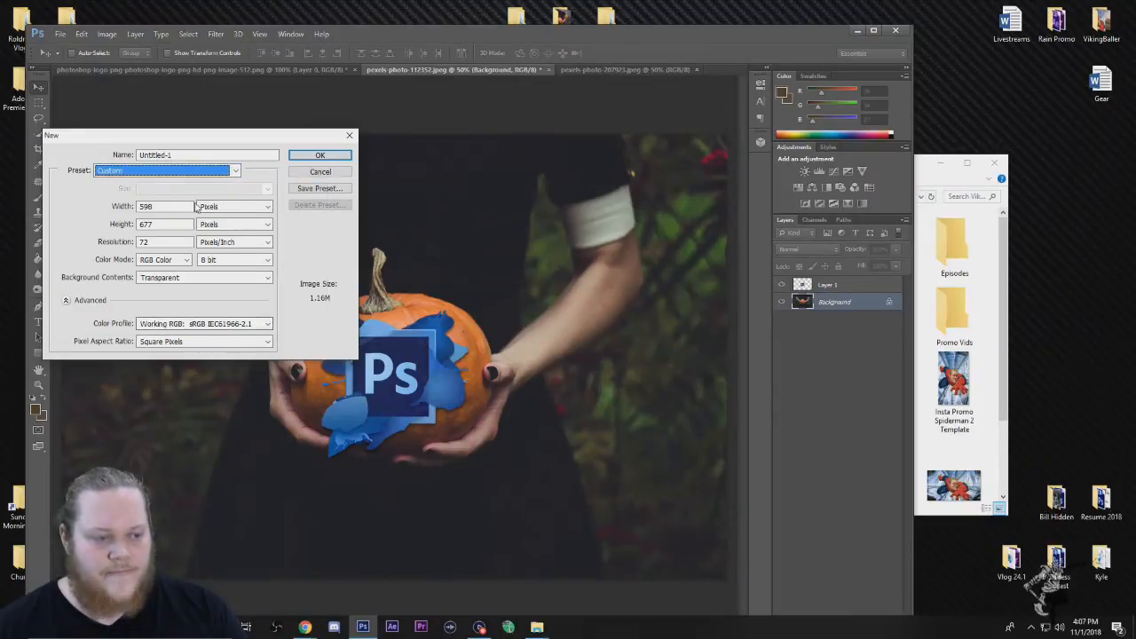
pyautogui.press('Tab')
pyautogui.write('1920')
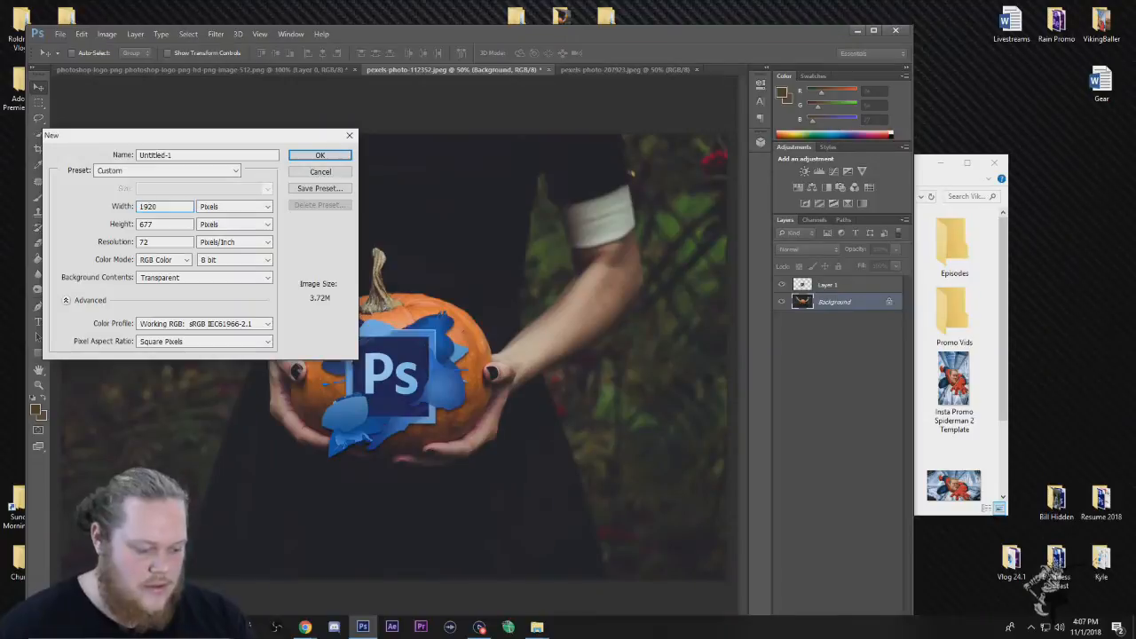
pyautogui.doubleClick(172, 225)
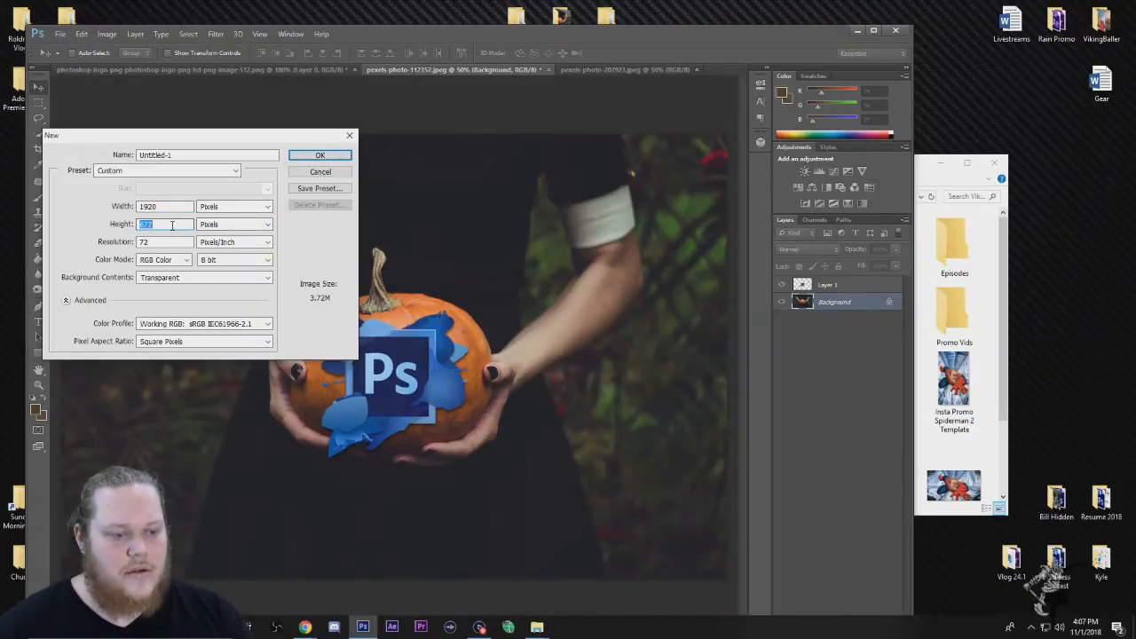
pyautogui.write('1')
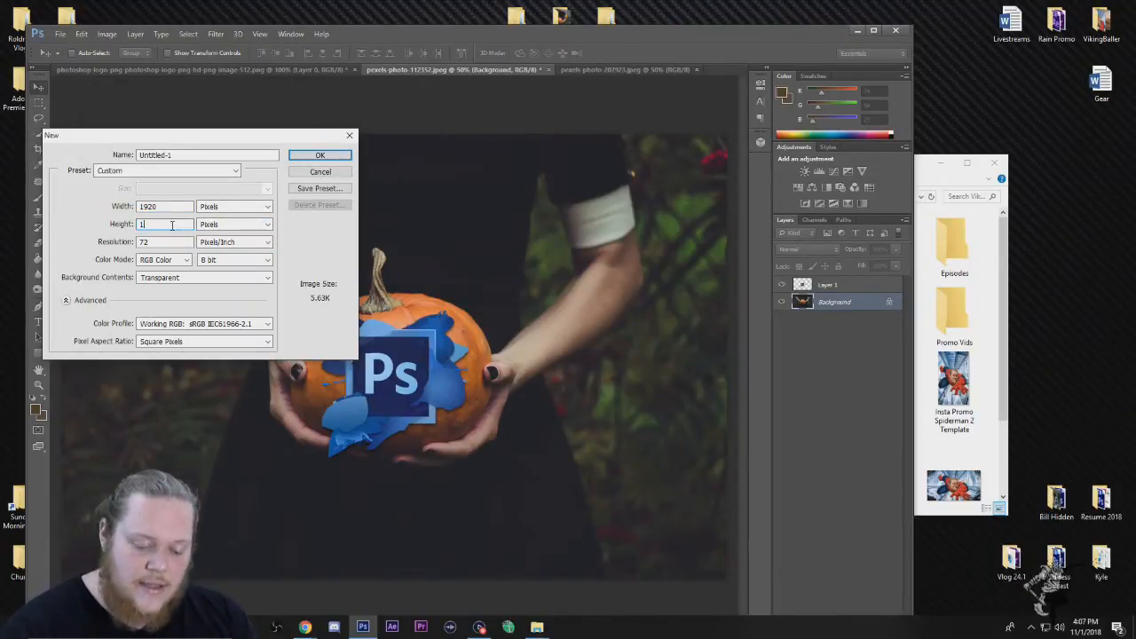
pyautogui.write('080')
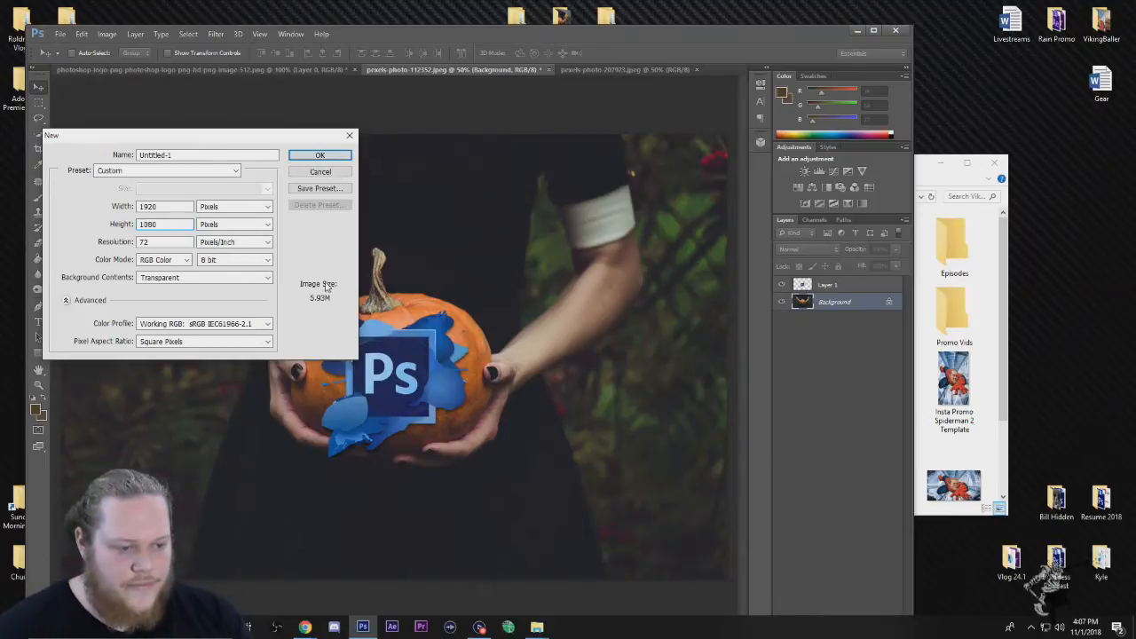
# Step: Set the new document's background contents to White and create it
pyautogui.click(260, 280)
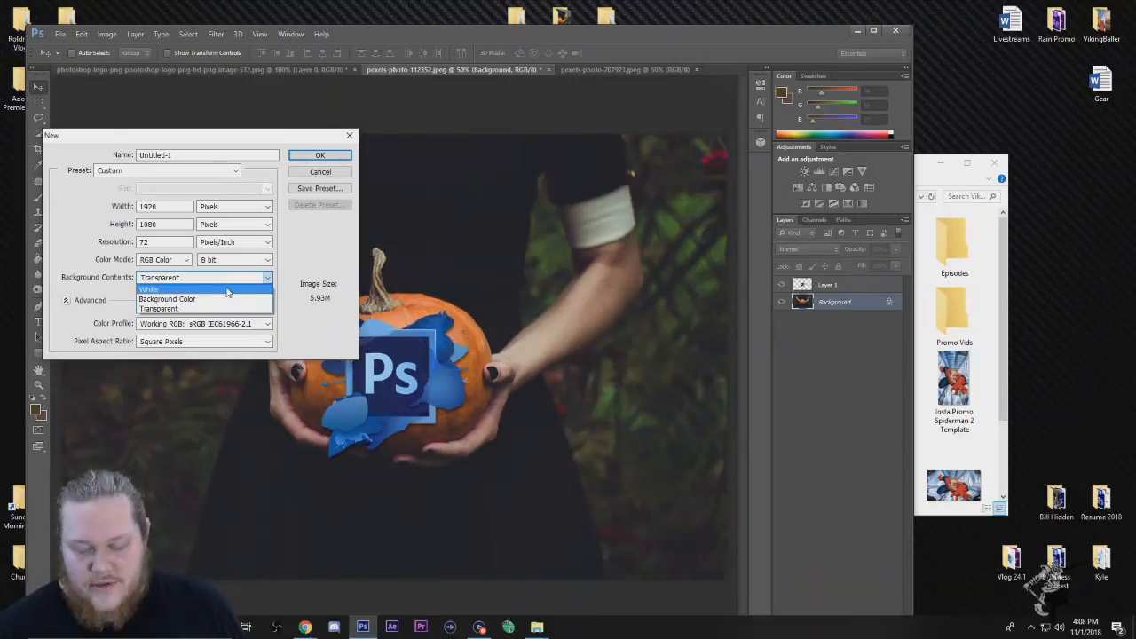
pyautogui.click(251, 288)
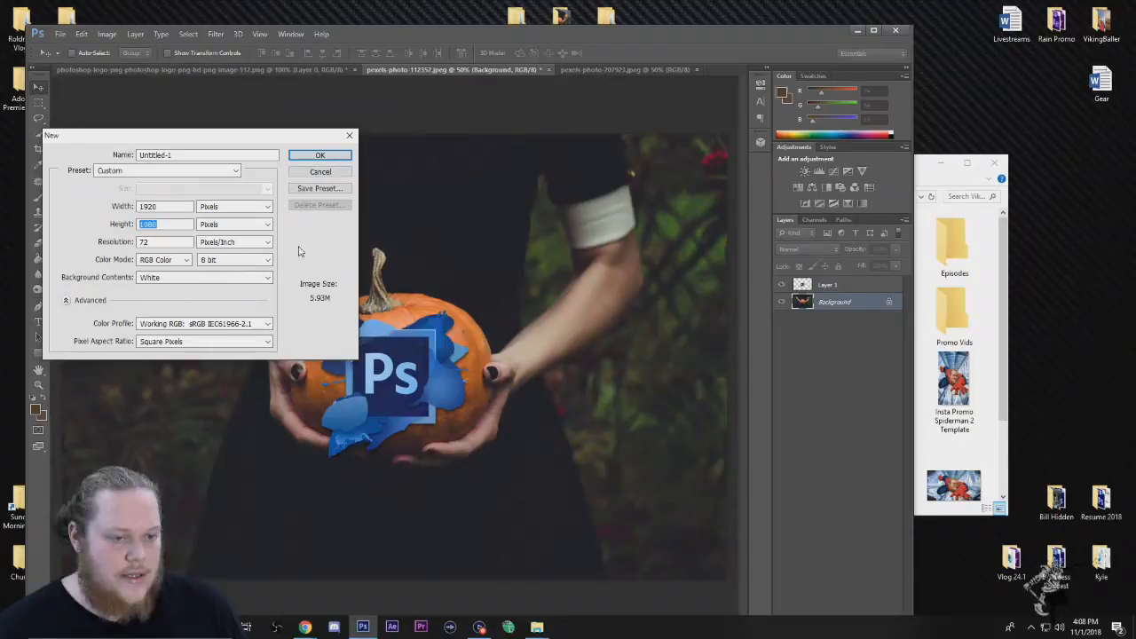
pyautogui.click(324, 156)
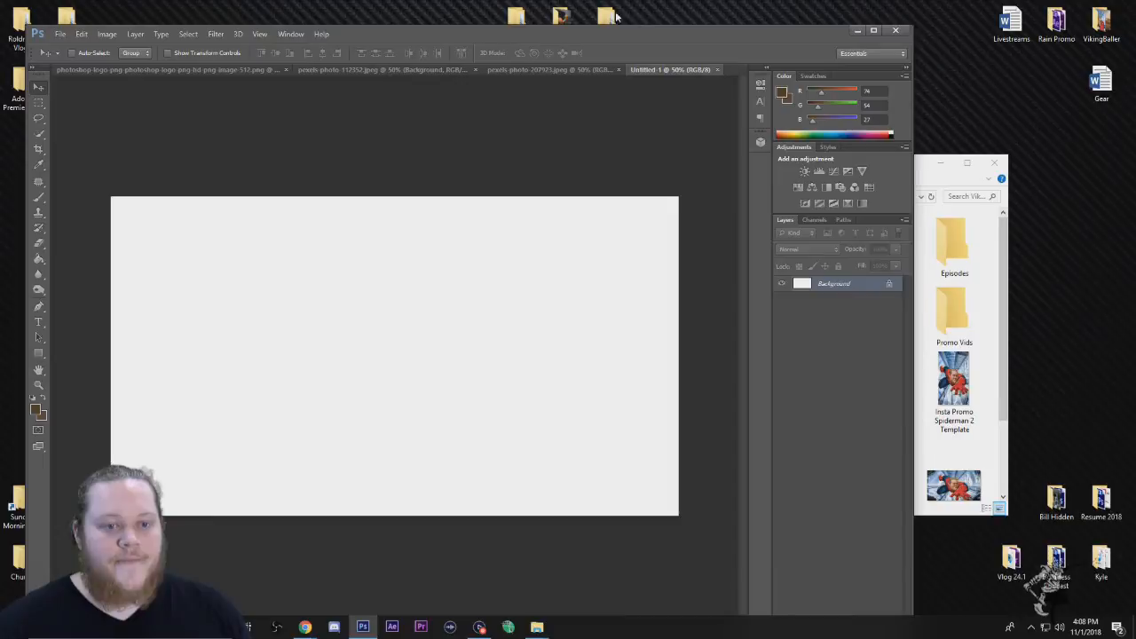
# Step: Close the doll photo document and return to the pumpkin document
pyautogui.click(574, 71)
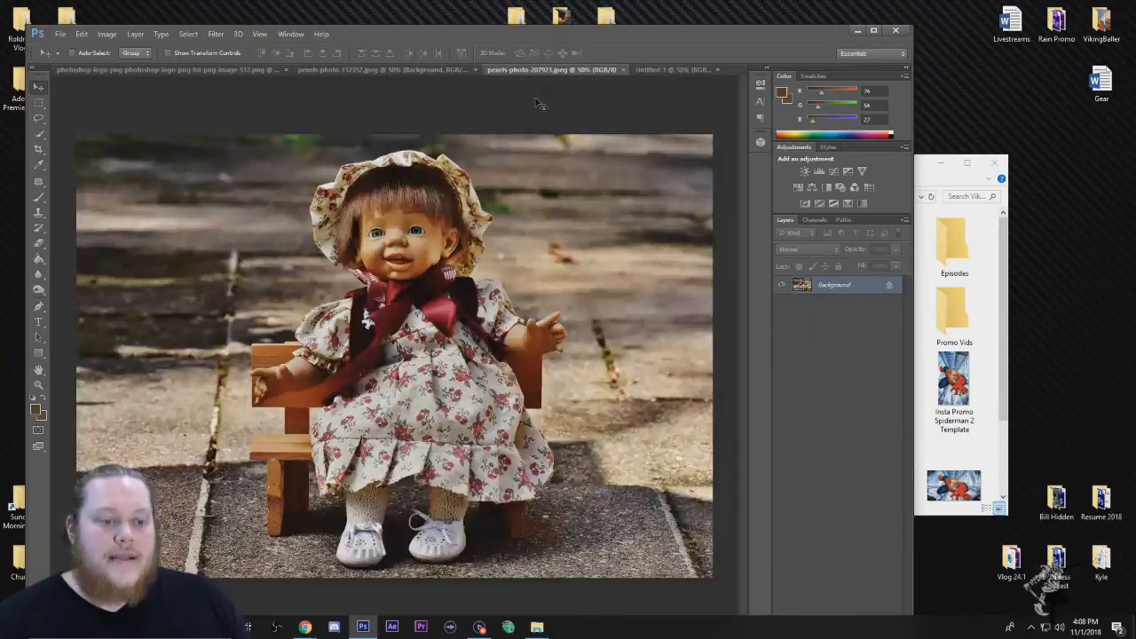
pyautogui.click(623, 69)
pyautogui.click(417, 67)
pyautogui.click(312, 71)
pyautogui.click(419, 70)
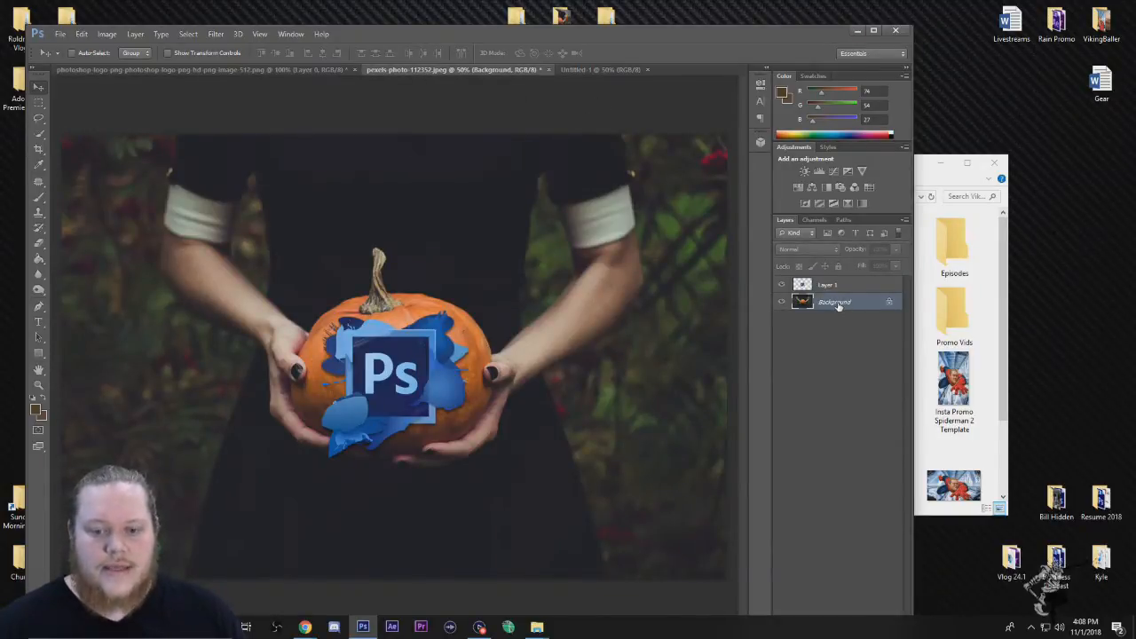
# Step: Duplicate the pumpkin photo's Background layer within the same document, keeping the suggested name
pyautogui.rightClick(837, 306)
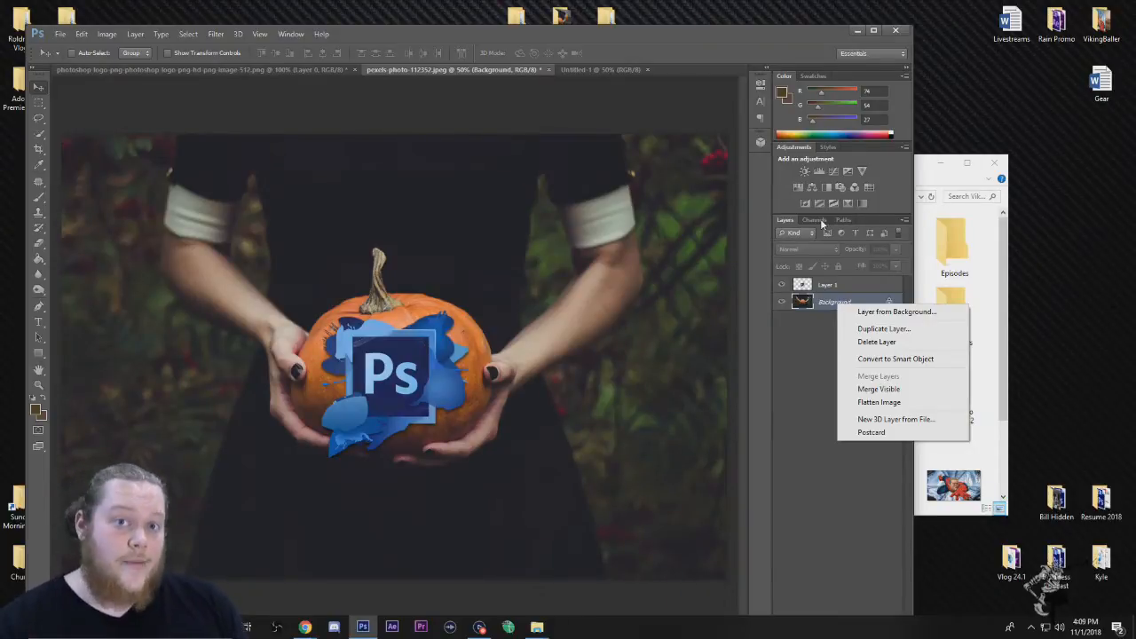
pyautogui.click(895, 331)
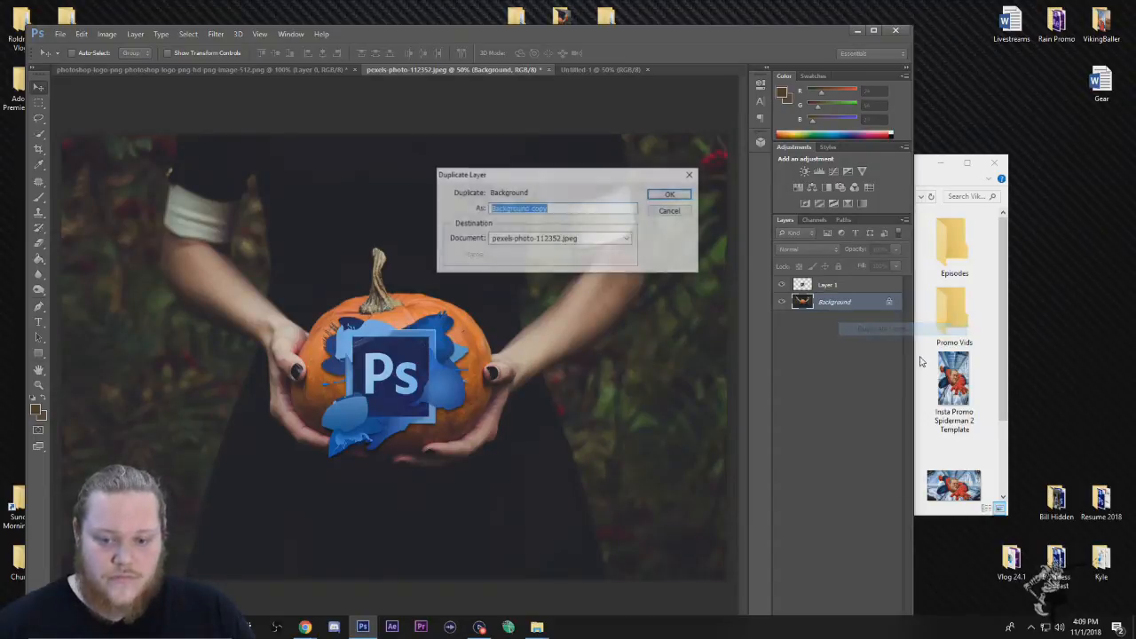
pyautogui.click(671, 194)
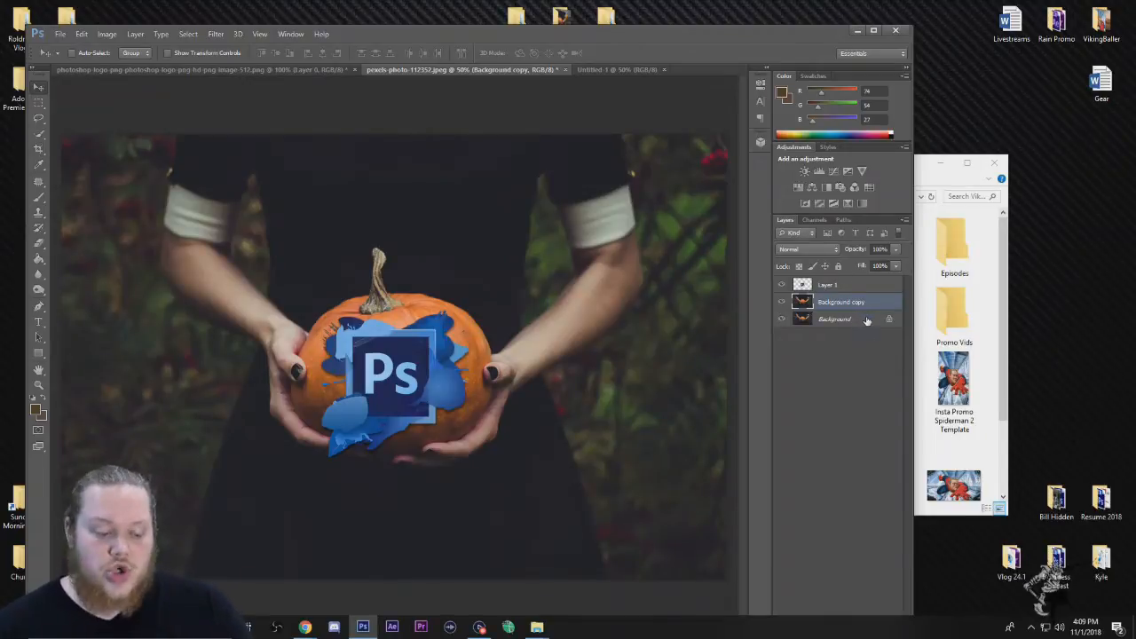
# Step: Copy the logo layer and the Background copy layer together into Untitled-1, and position them so the photo fills the canvas
pyautogui.keyDown('shift'); pyautogui.click(852, 285); pyautogui.keyUp('shift')
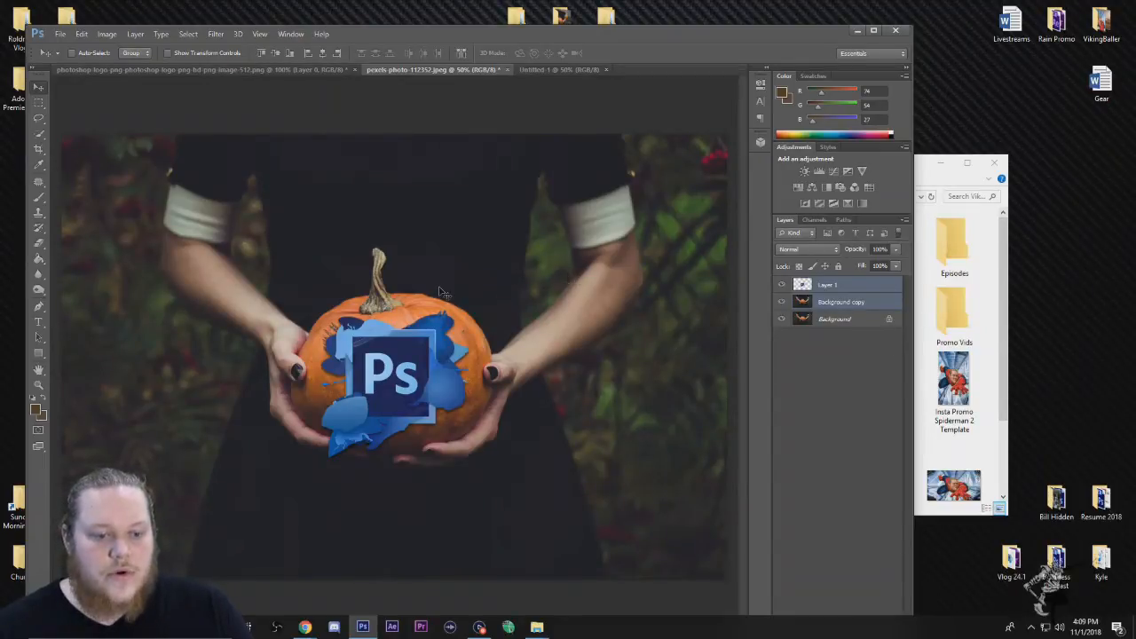
pyautogui.moveTo(429, 291); pyautogui.dragTo(464, 350)
pyautogui.moveTo(593, 431); pyautogui.dragTo(568, 408)
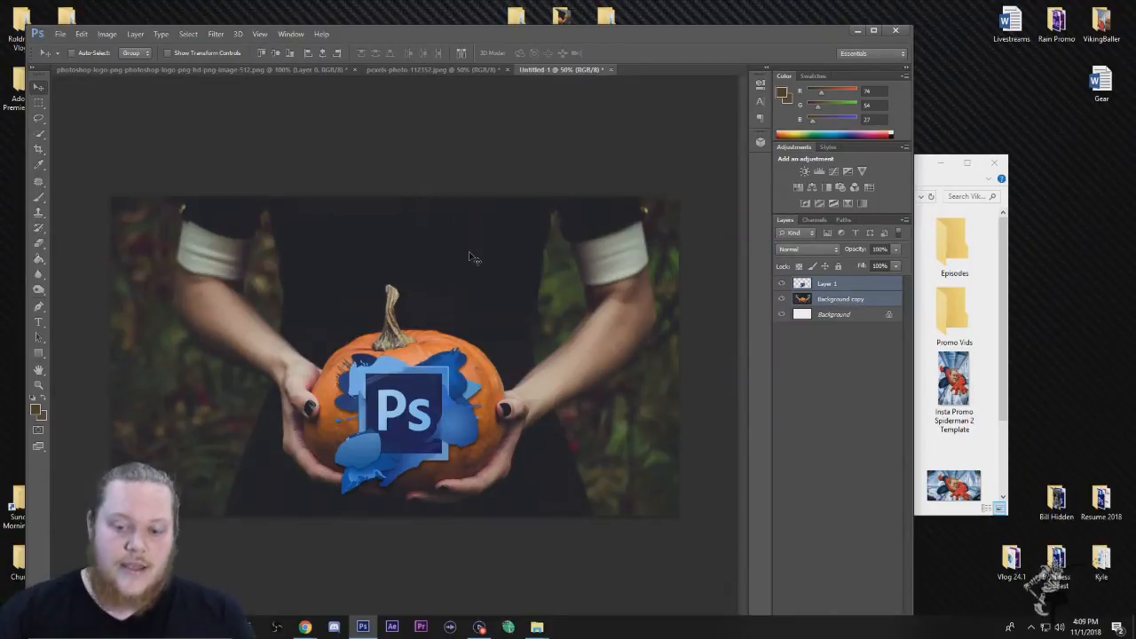
pyautogui.moveTo(508, 438); pyautogui.dragTo(497, 378)
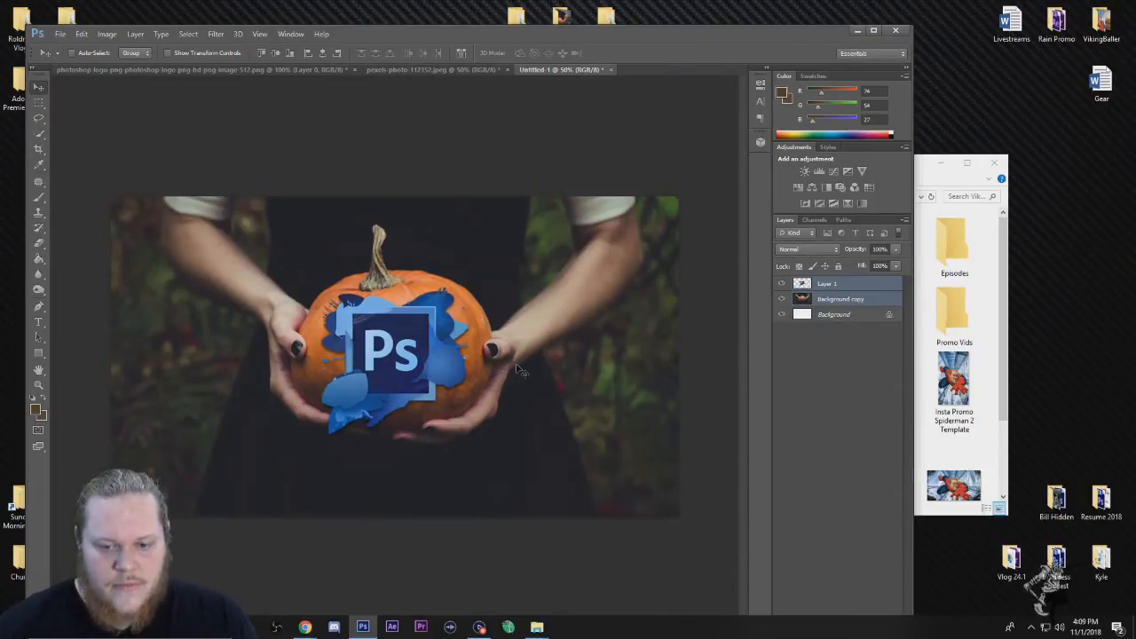
# Step: Select the logo layer on its own in Untitled-1, hide it and show it again
pyautogui.click(844, 302)
pyautogui.click(838, 285)
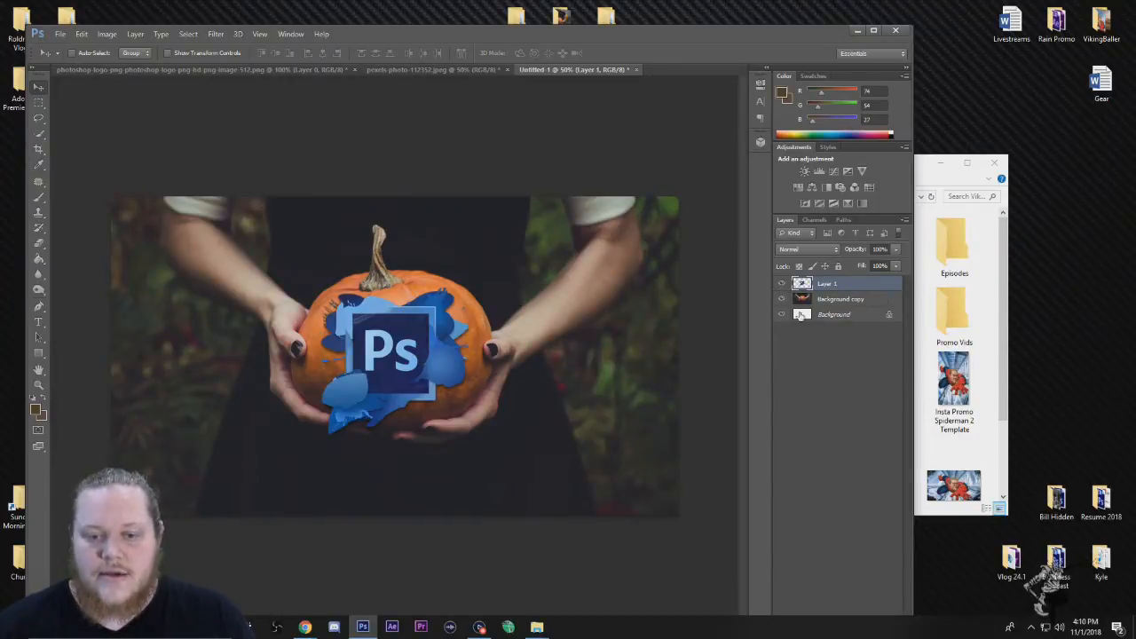
pyautogui.click(781, 284)
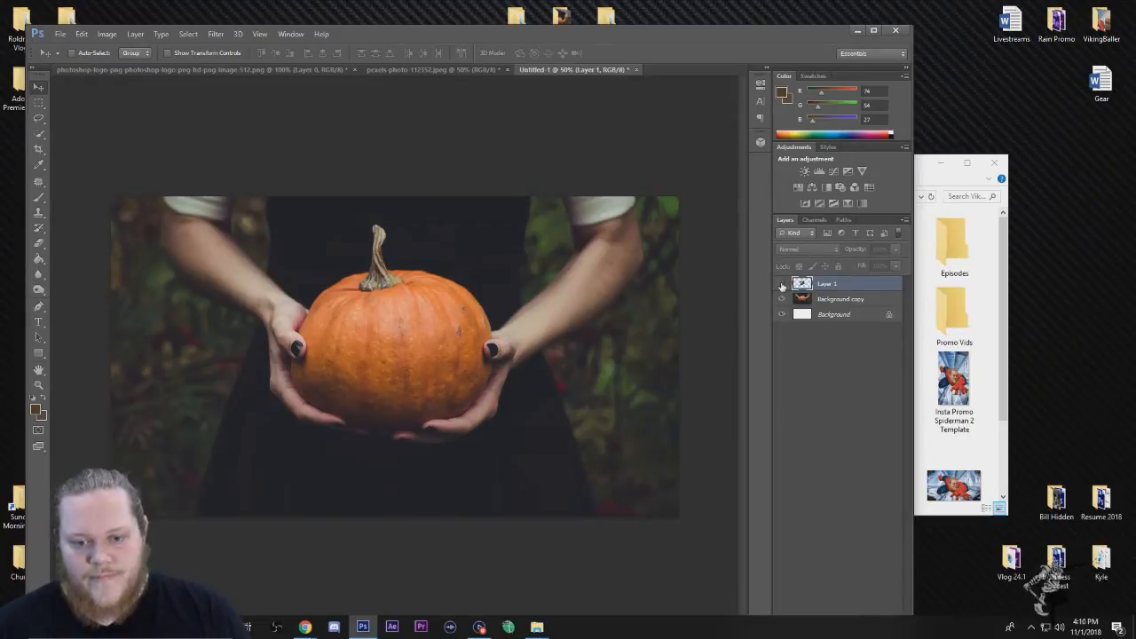
pyautogui.click(782, 284)
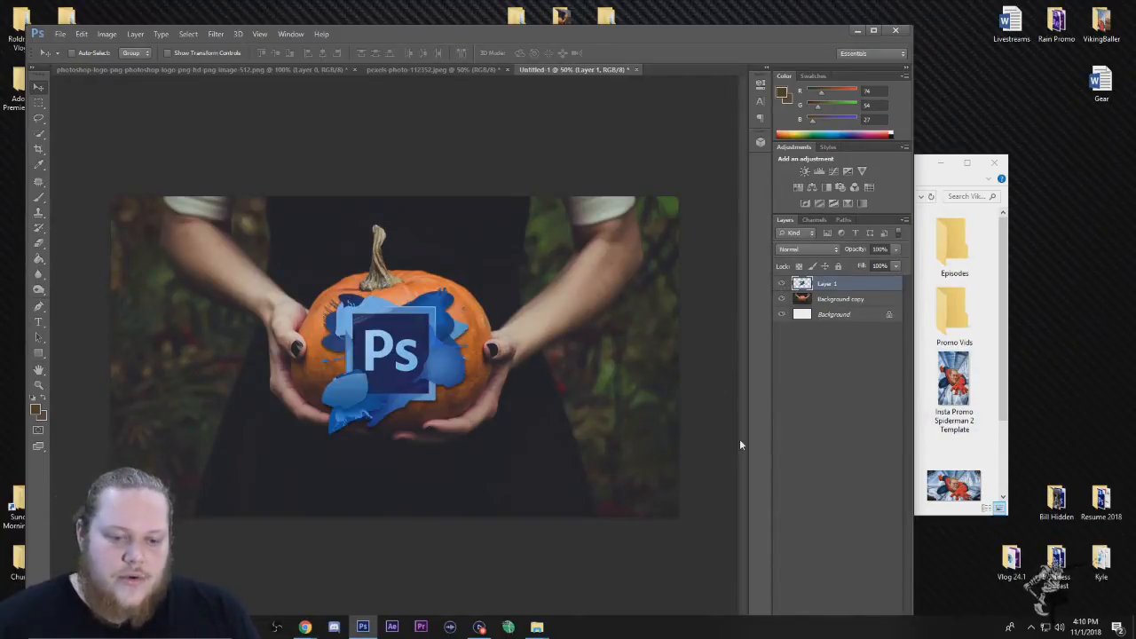
# Step: Scale the logo layer down to about 69% with Free Transform, placing it on the pumpkin's lower part
pyautogui.moveTo(355, 361)
pyautogui.mouseDown()
pyautogui.moveTo(395, 335)
pyautogui.moveTo(356, 352)
pyautogui.mouseUp()
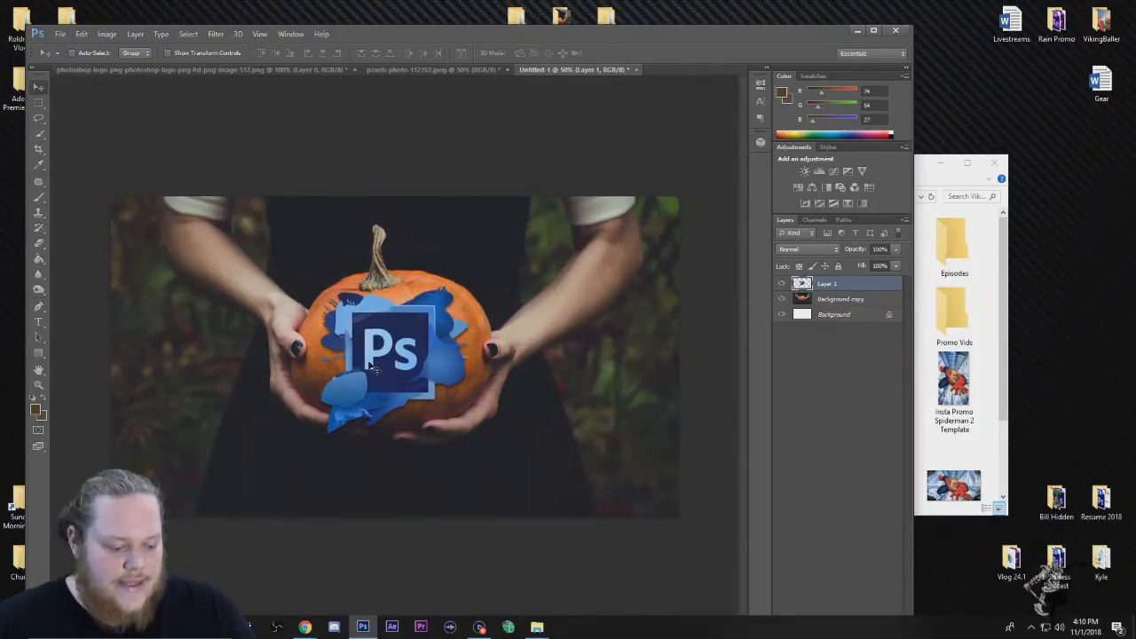
pyautogui.hotkey('ctrl', 't')
pyautogui.moveTo(319, 286); pyautogui.dragTo(418, 385)
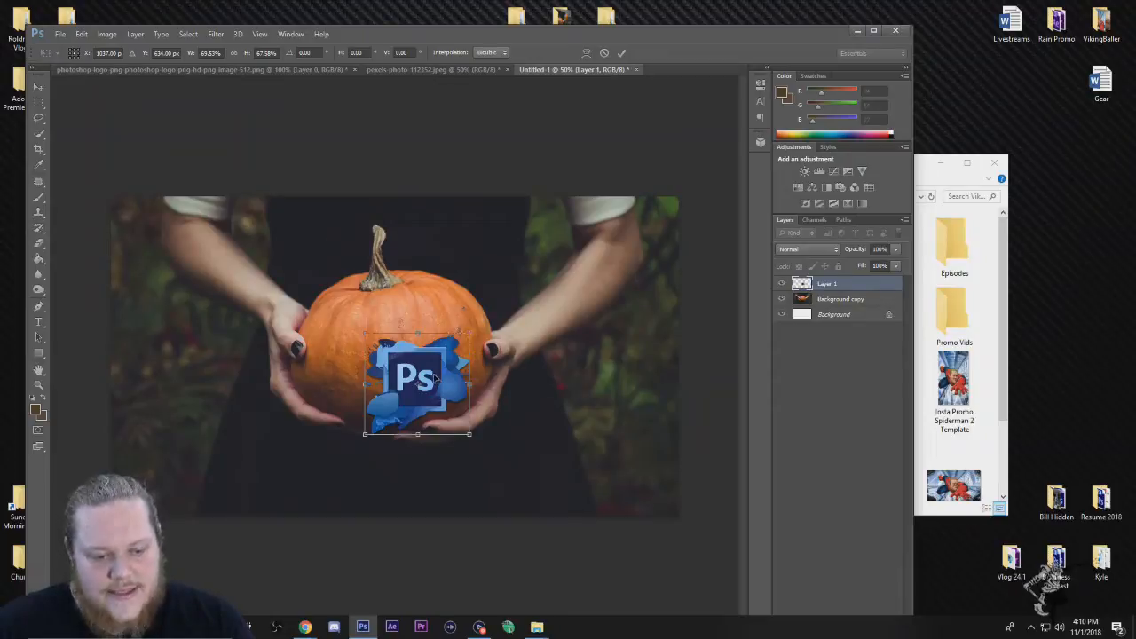
pyautogui.press('Return')
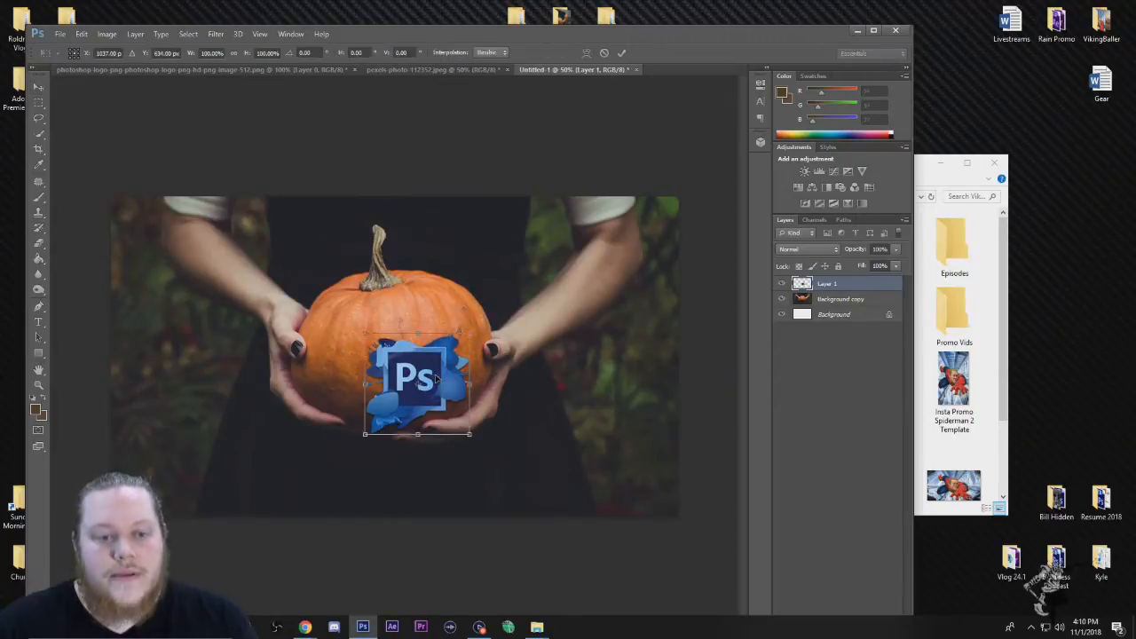
# Step: Transform the logo again to make it slightly smaller and move it to the middle of the pumpkin
pyautogui.moveTo(433, 375); pyautogui.dragTo(441, 316)
pyautogui.moveTo(473, 362); pyautogui.dragTo(416, 342)
pyautogui.press('Return')
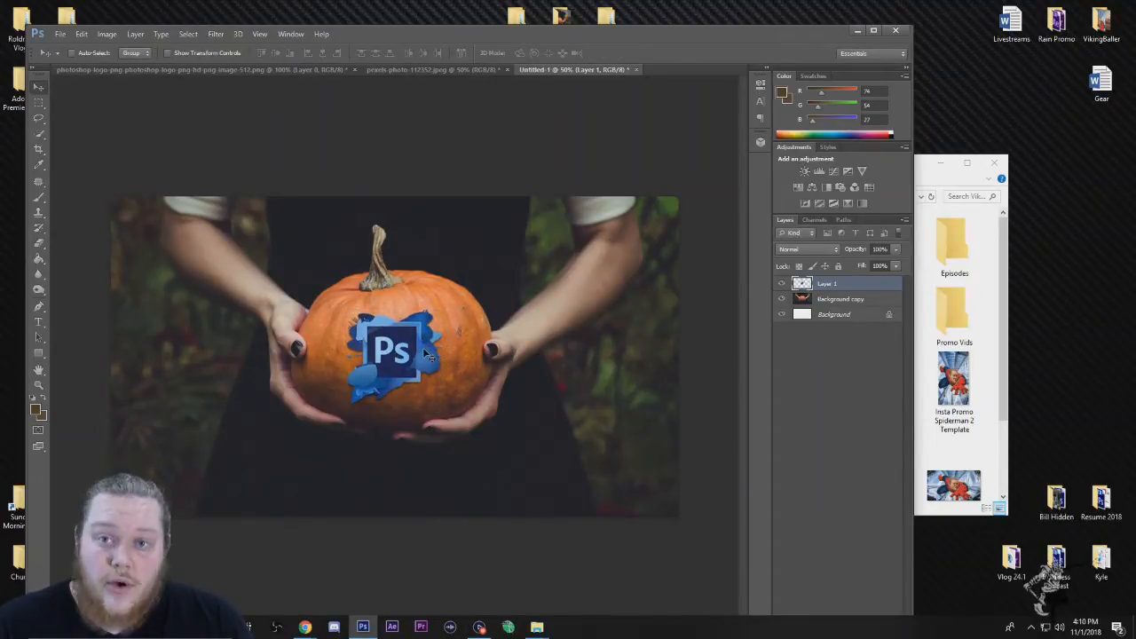
pyautogui.moveTo(407, 350)
pyautogui.mouseDown()
pyautogui.moveTo(417, 353)
pyautogui.moveTo(409, 370)
pyautogui.mouseUp()
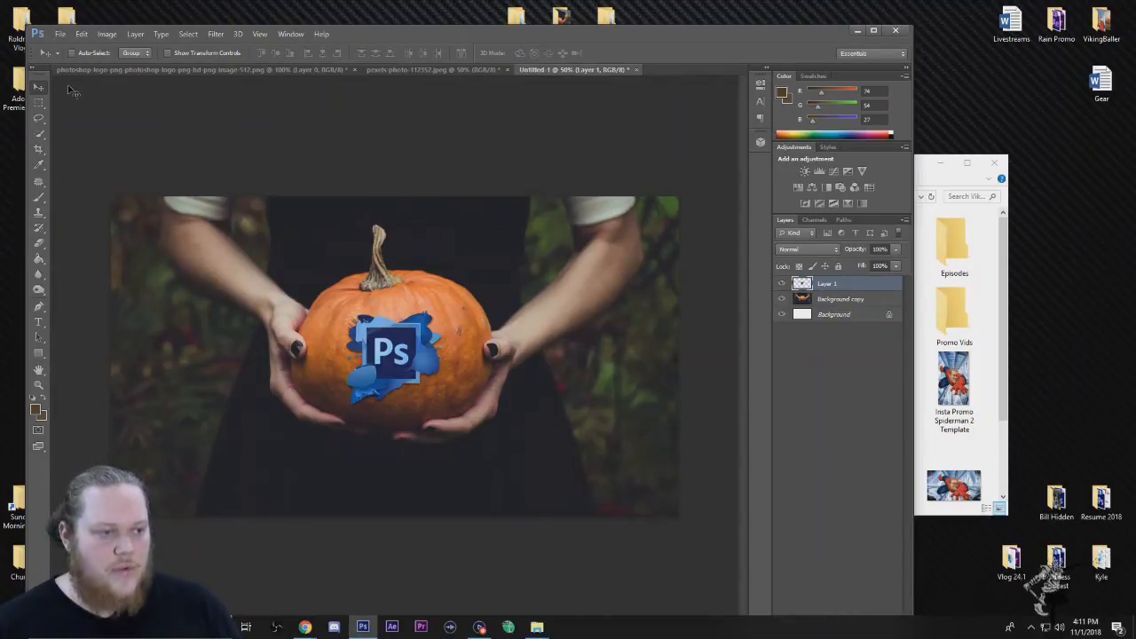
# Step: Crop the canvas on all four sides to a nearly square frame tightly around the pumpkin and the hands
pyautogui.click(42, 149)
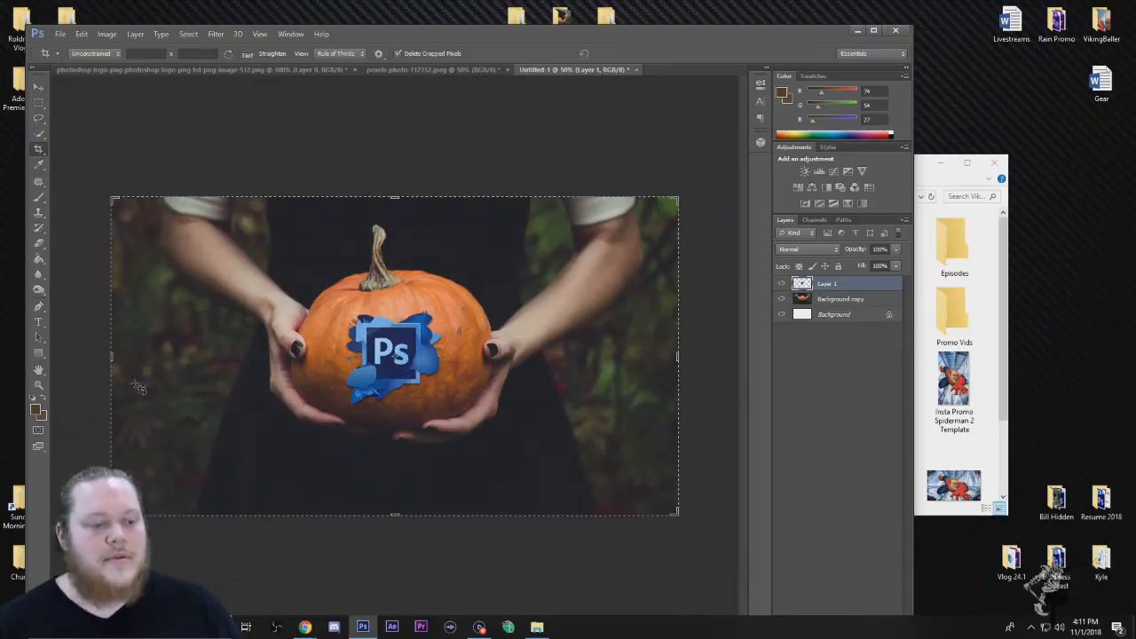
pyautogui.moveTo(112, 357); pyautogui.dragTo(196, 357)
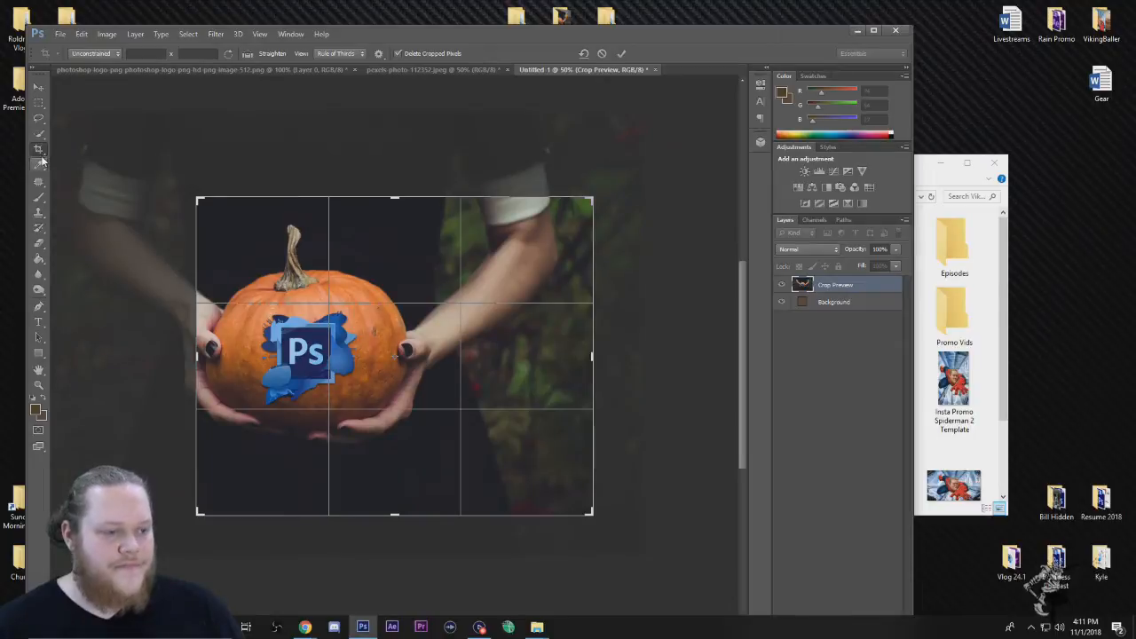
pyautogui.moveTo(593, 357); pyautogui.dragTo(509, 357)
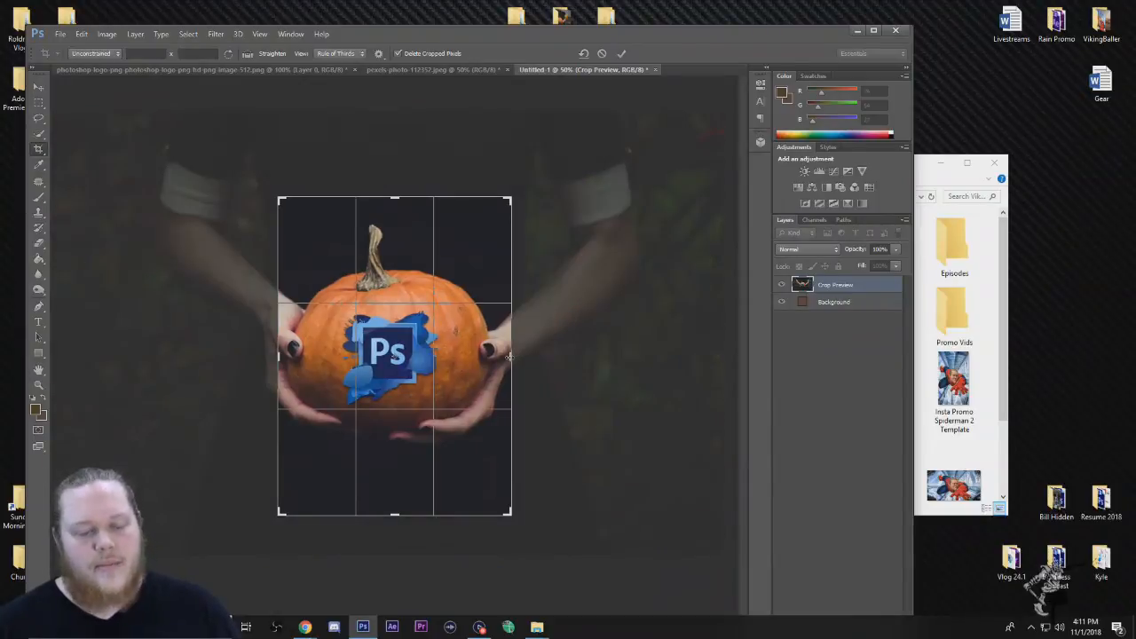
pyautogui.moveTo(395, 200); pyautogui.dragTo(393, 212)
pyautogui.moveTo(394, 505); pyautogui.dragTo(402, 477)
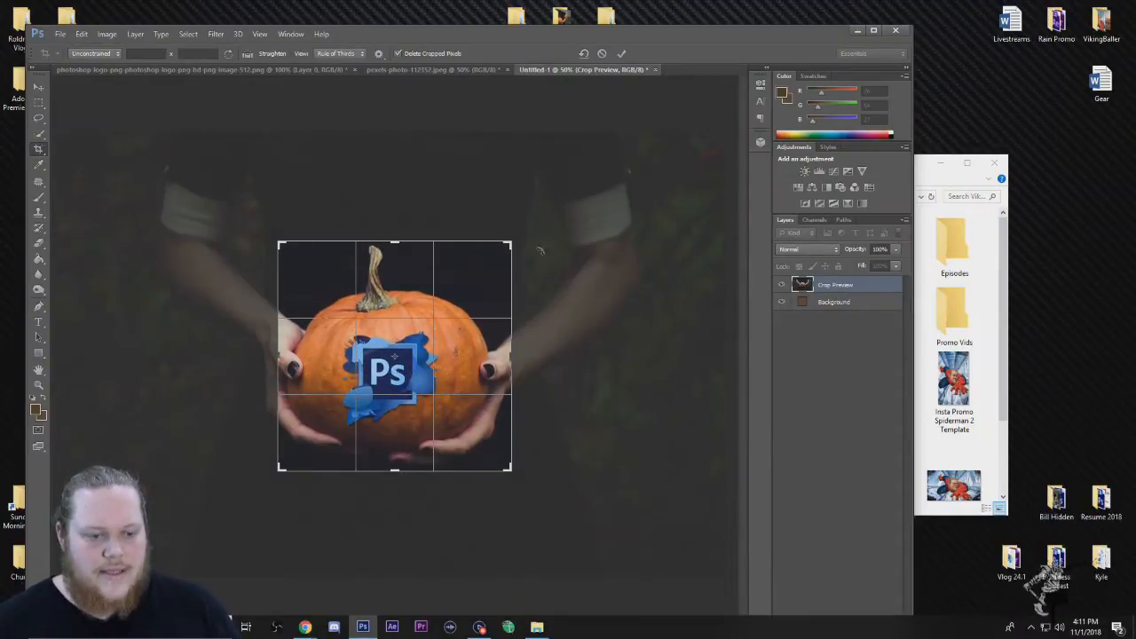
pyautogui.click(623, 54)
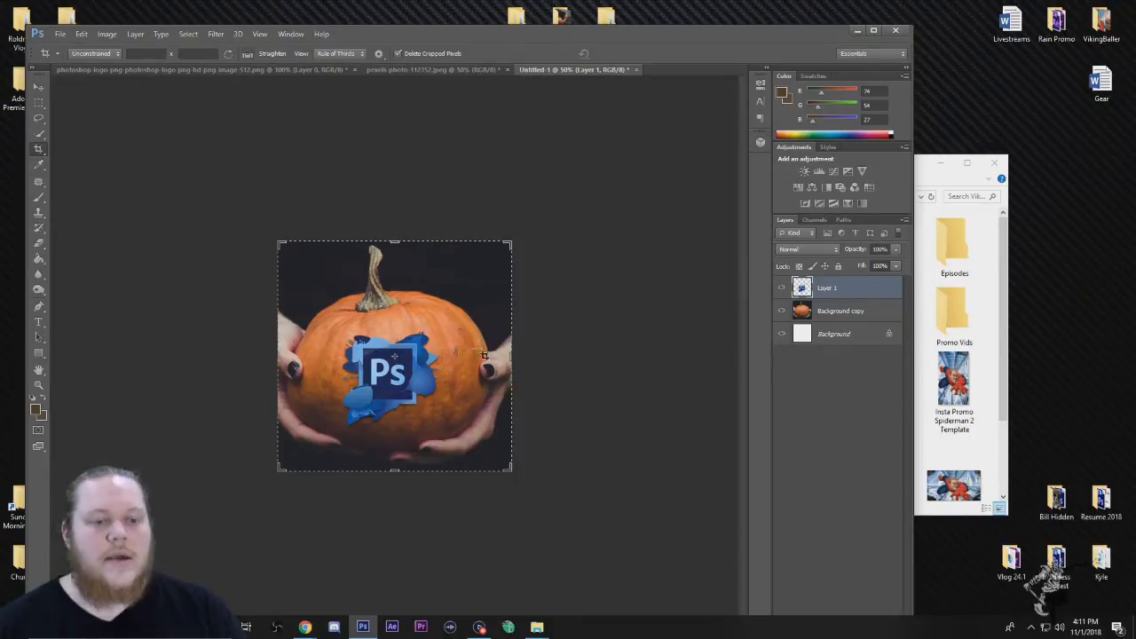
# Step: Undo the crop around the pumpkin and return to the Move tool
pyautogui.hotkey('ctrl', 'z')
pyautogui.hotkey('ctrl', 'z')
pyautogui.hotkey('ctrl', 'z')
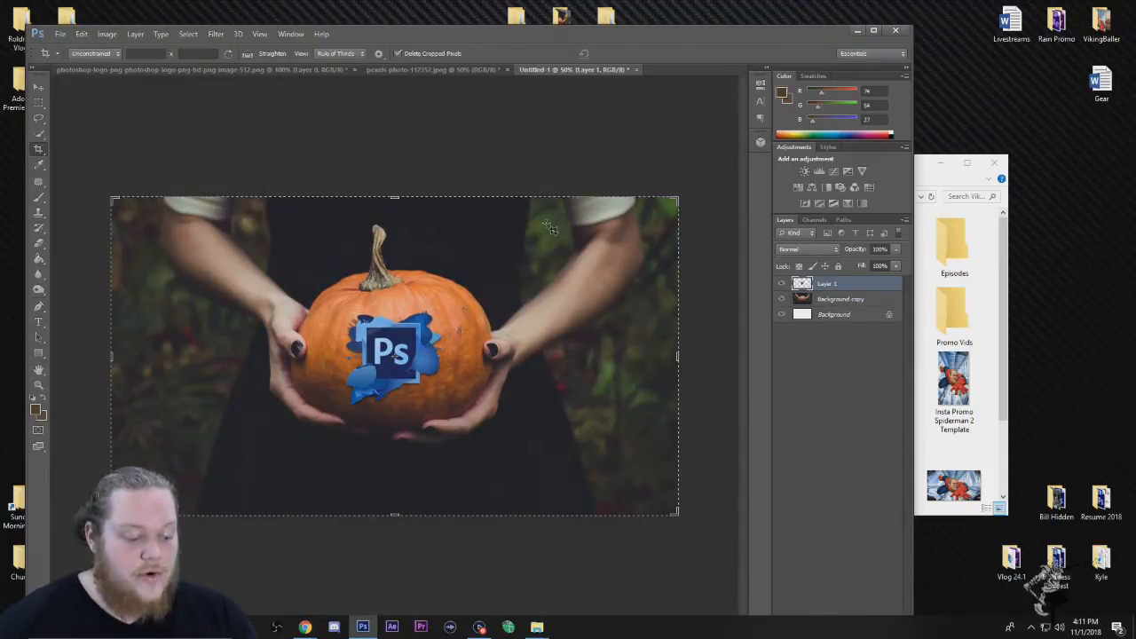
pyautogui.click(41, 89)
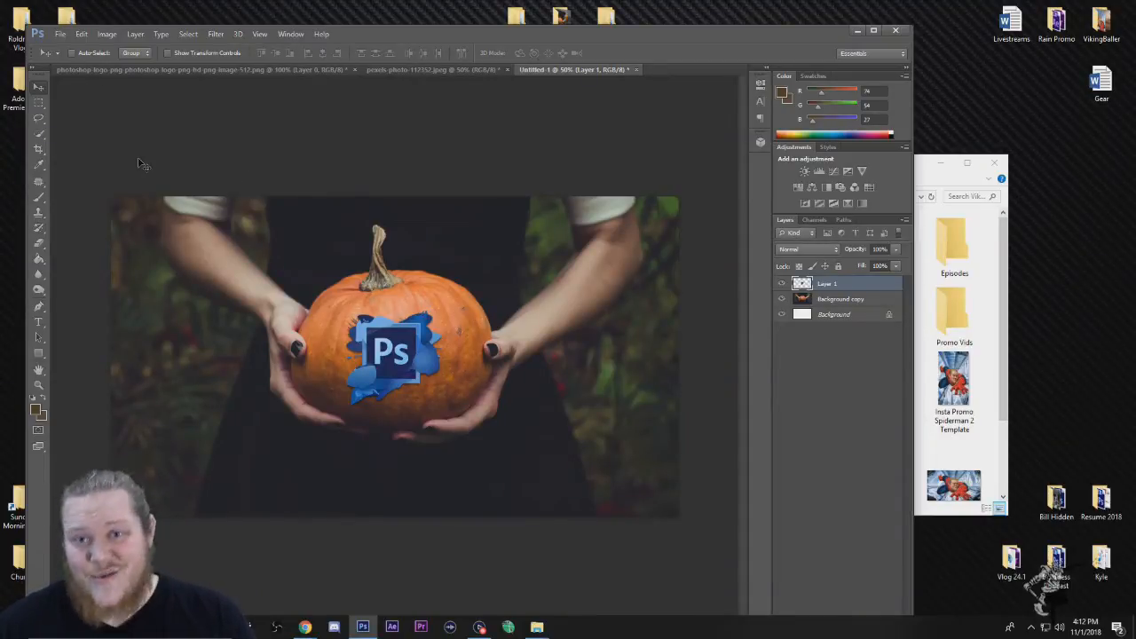
# Step: Redo the crop from the edit history commands and undo it once more
pyautogui.click(80, 34)
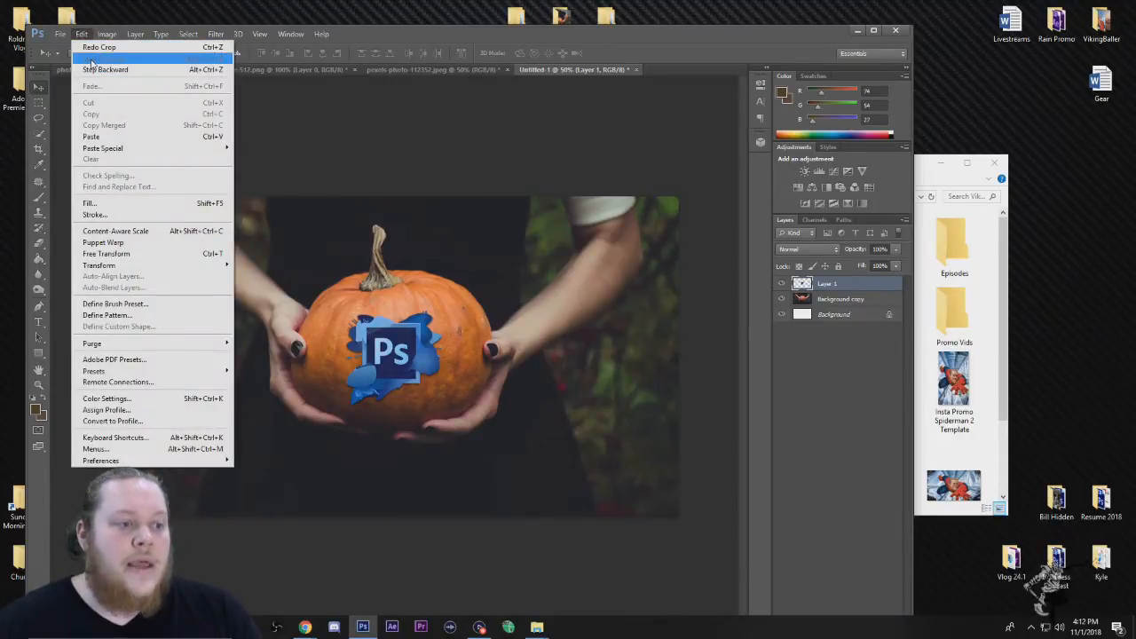
pyautogui.click(92, 47)
pyautogui.click(81, 36)
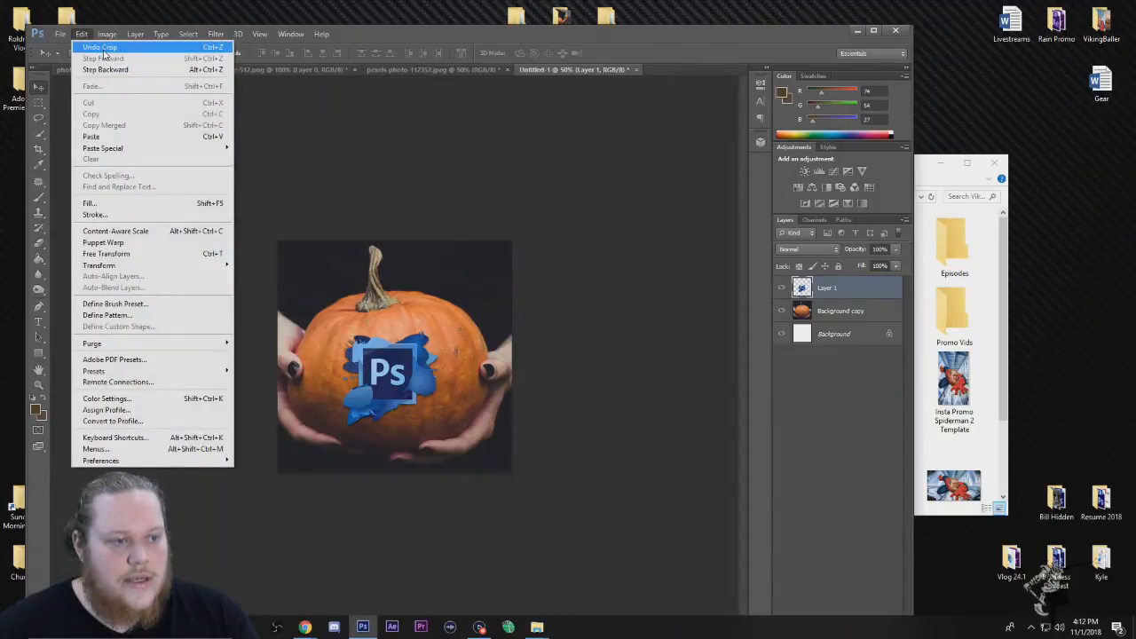
pyautogui.click(101, 47)
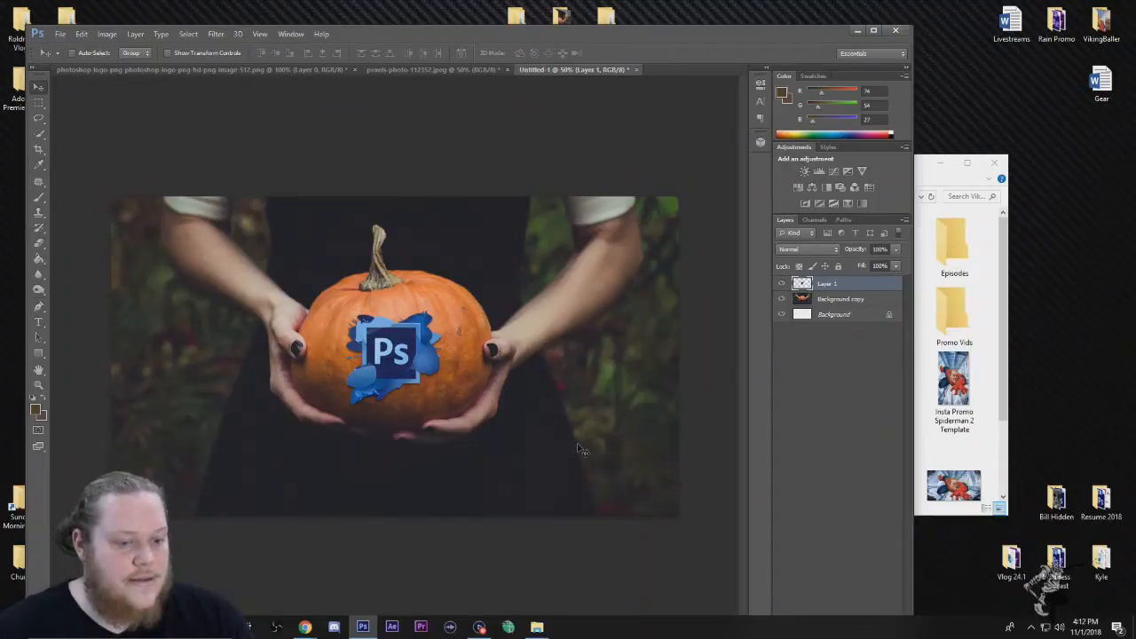
# Step: Activate the Brush tool and set its size to 119 px
pyautogui.moveTo(662, 29); pyautogui.dragTo(685, 27)
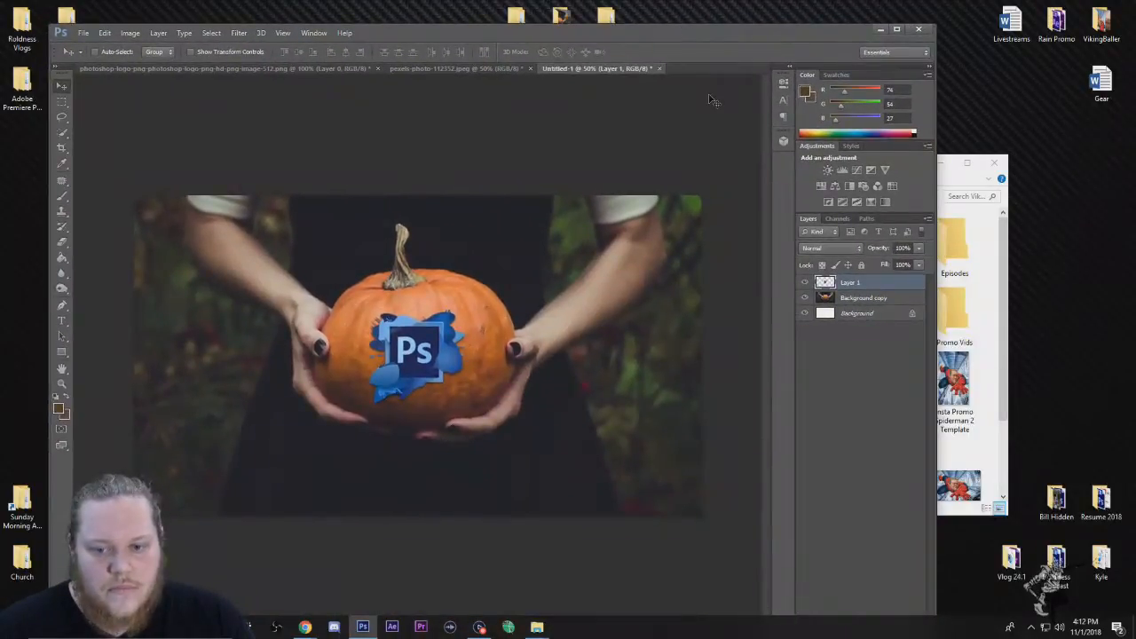
pyautogui.click(63, 199)
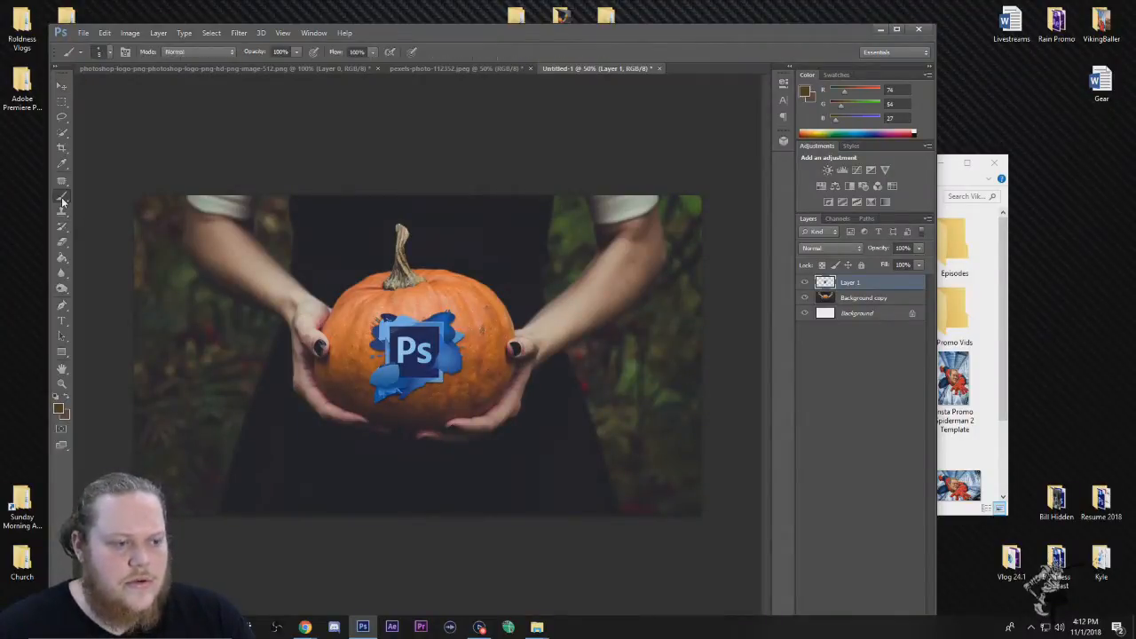
pyautogui.rightClick(457, 284)
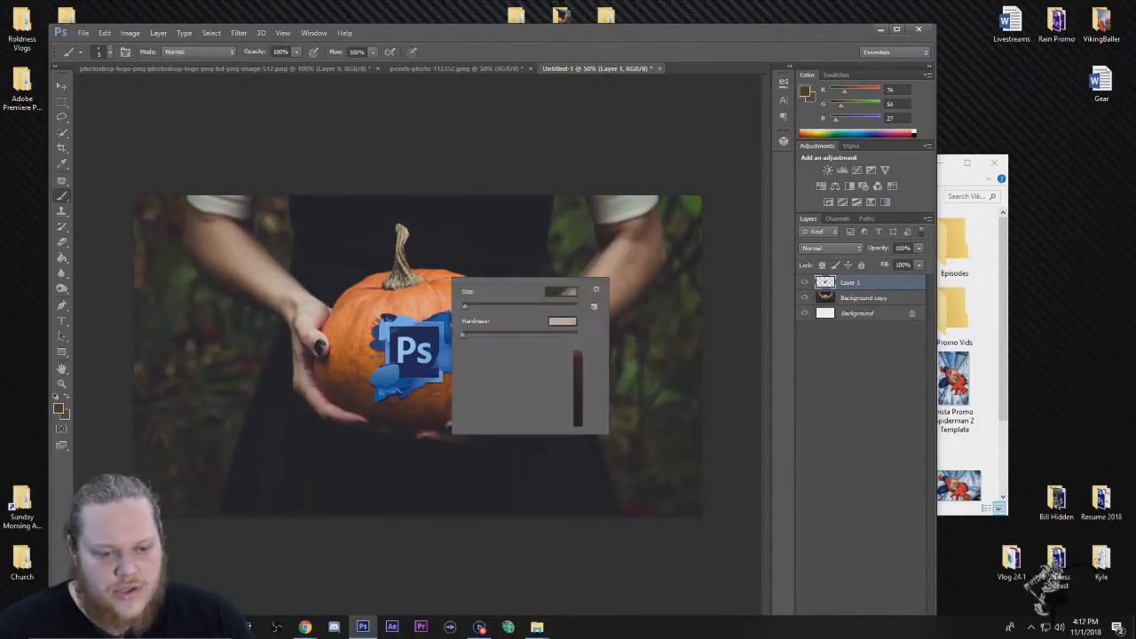
pyautogui.click(500, 306)
pyautogui.click(525, 305)
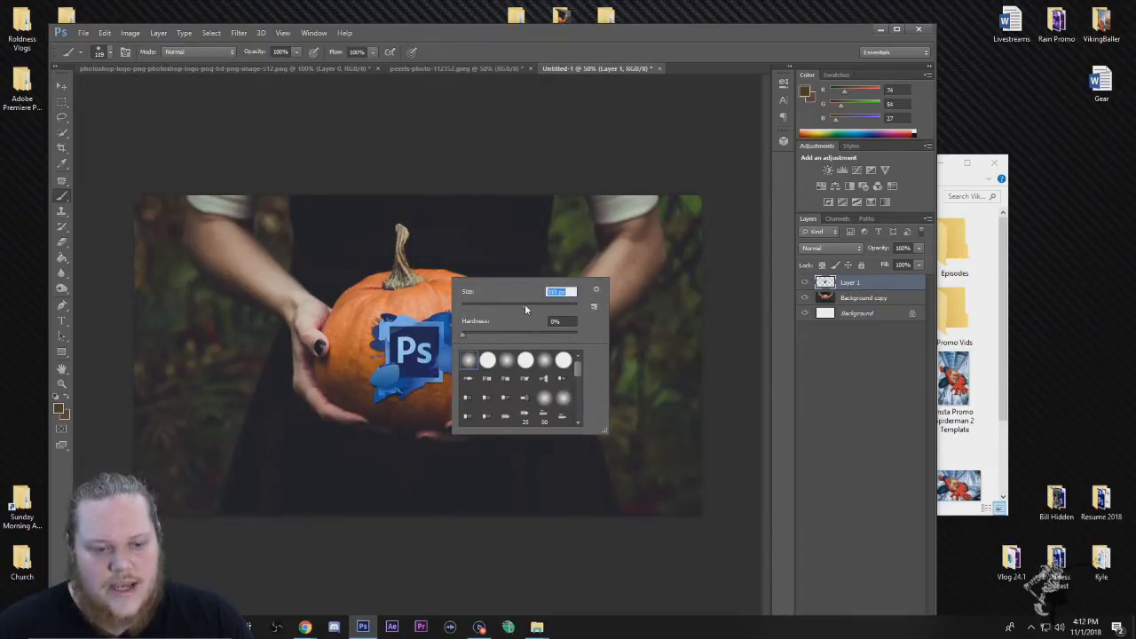
# Step: Set the foreground colour to bright orange ff9000
pyautogui.click(58, 409)
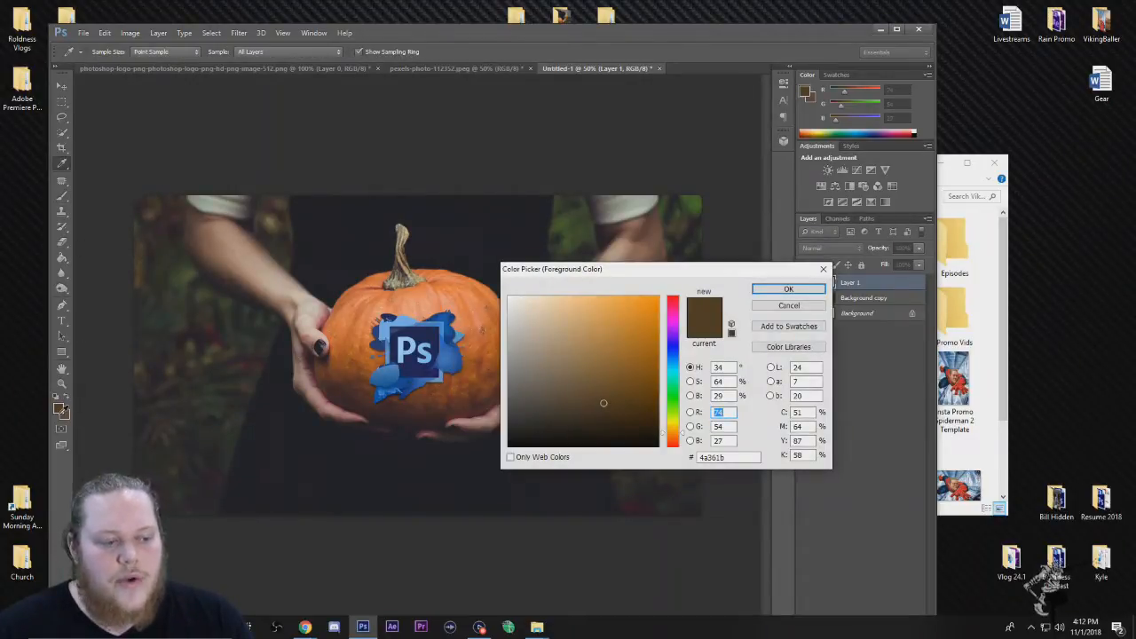
pyautogui.moveTo(626, 348); pyautogui.dragTo(661, 294)
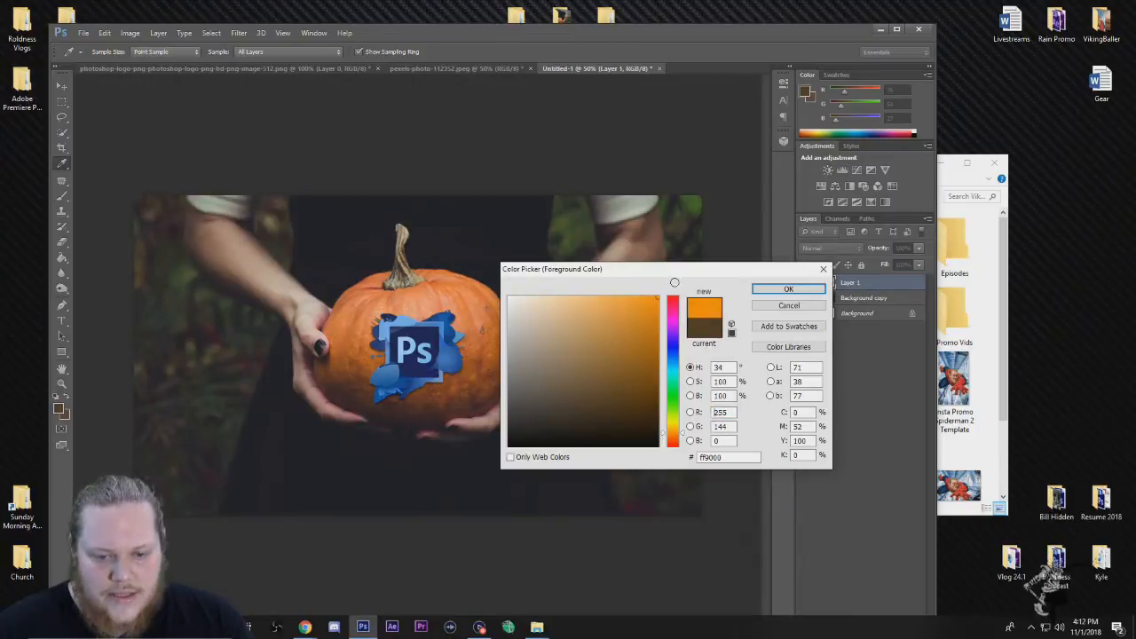
pyautogui.click(788, 290)
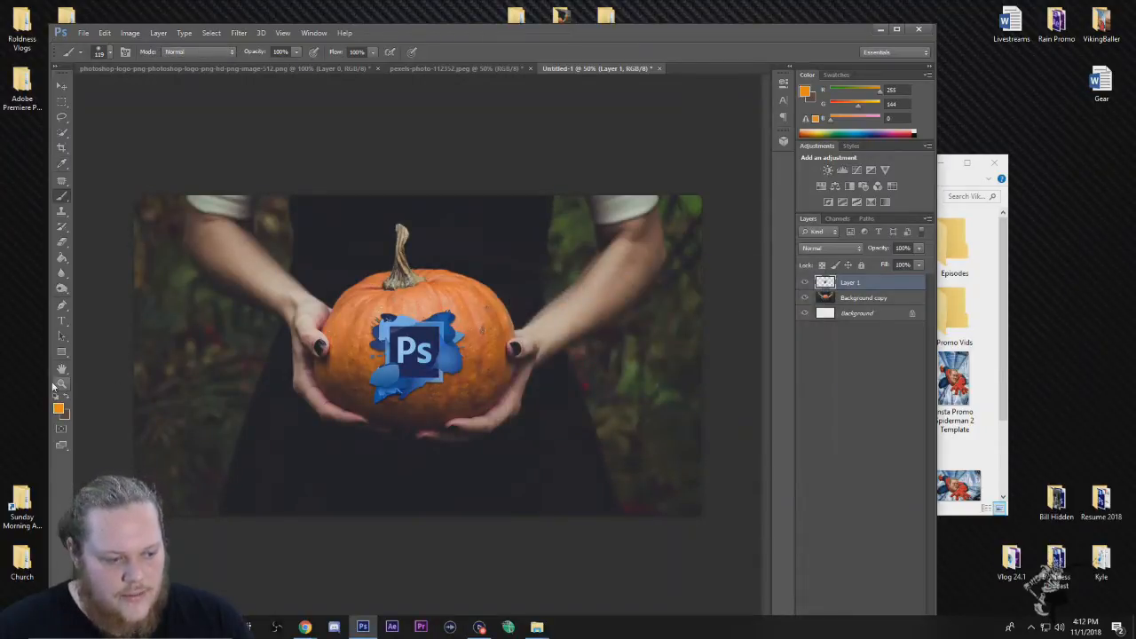
# Step: Try out the soft orange brush with a stroke, undo it, and place several single dabs around the arm beside the pumpkin
pyautogui.moveTo(312, 307)
pyautogui.mouseDown()
pyautogui.moveTo(279, 412)
pyautogui.moveTo(322, 348)
pyautogui.moveTo(234, 388)
pyautogui.moveTo(321, 491)
pyautogui.moveTo(307, 468)
pyautogui.moveTo(658, 532)
pyautogui.moveTo(426, 364)
pyautogui.moveTo(594, 378)
pyautogui.moveTo(280, 320)
pyautogui.mouseUp()
pyautogui.hotkey('ctrl', 'z')
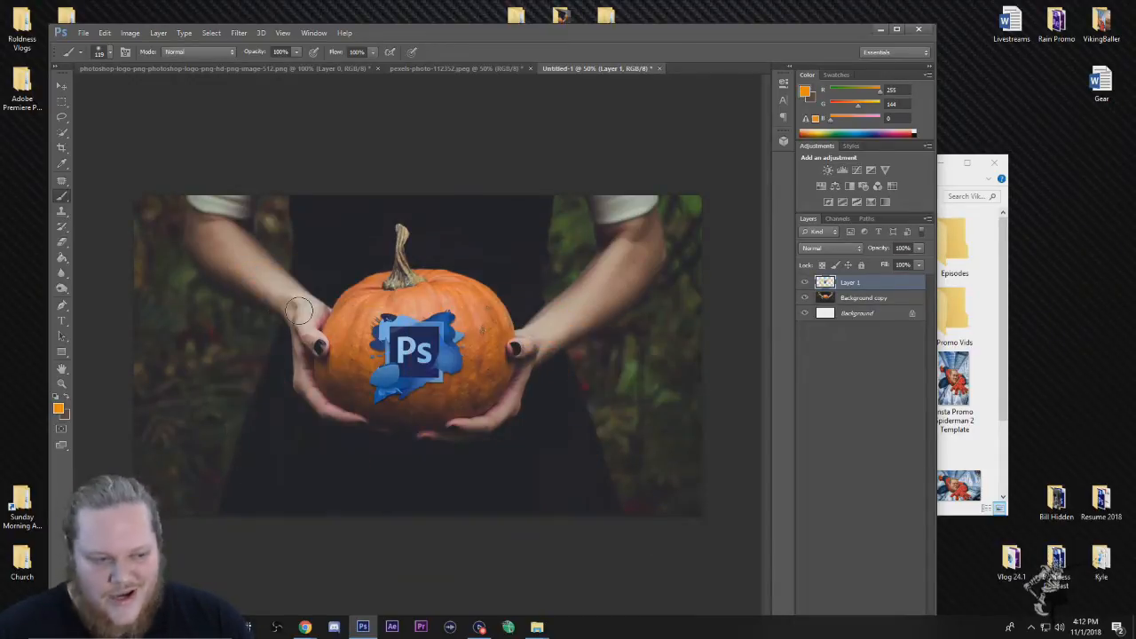
pyautogui.rightClick(330, 279)
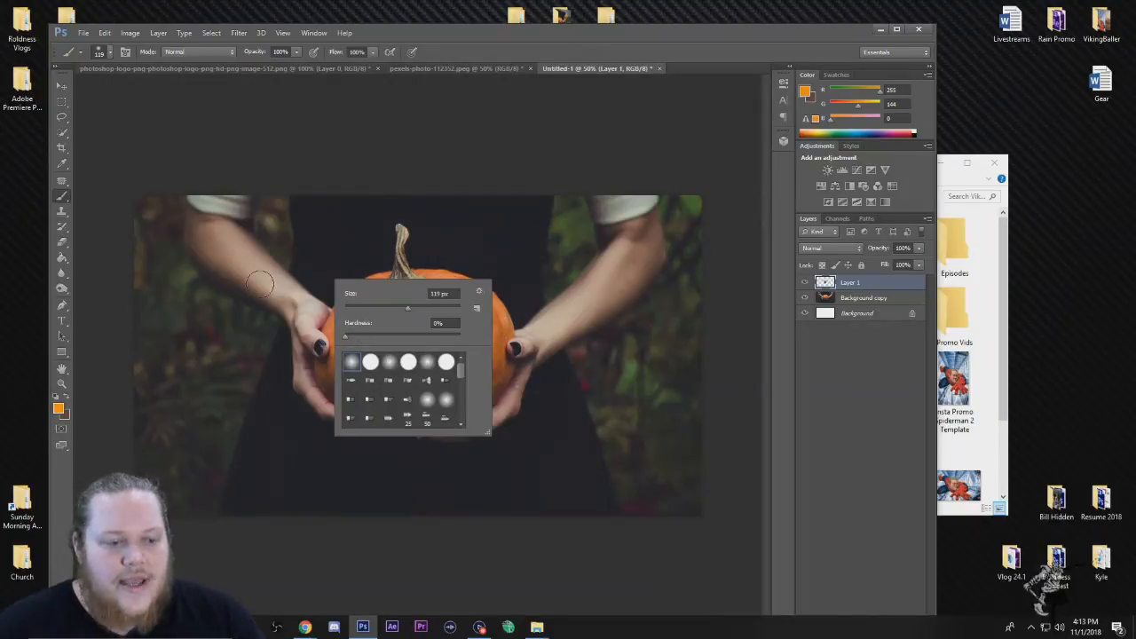
pyautogui.click(277, 260)
pyautogui.click(264, 348)
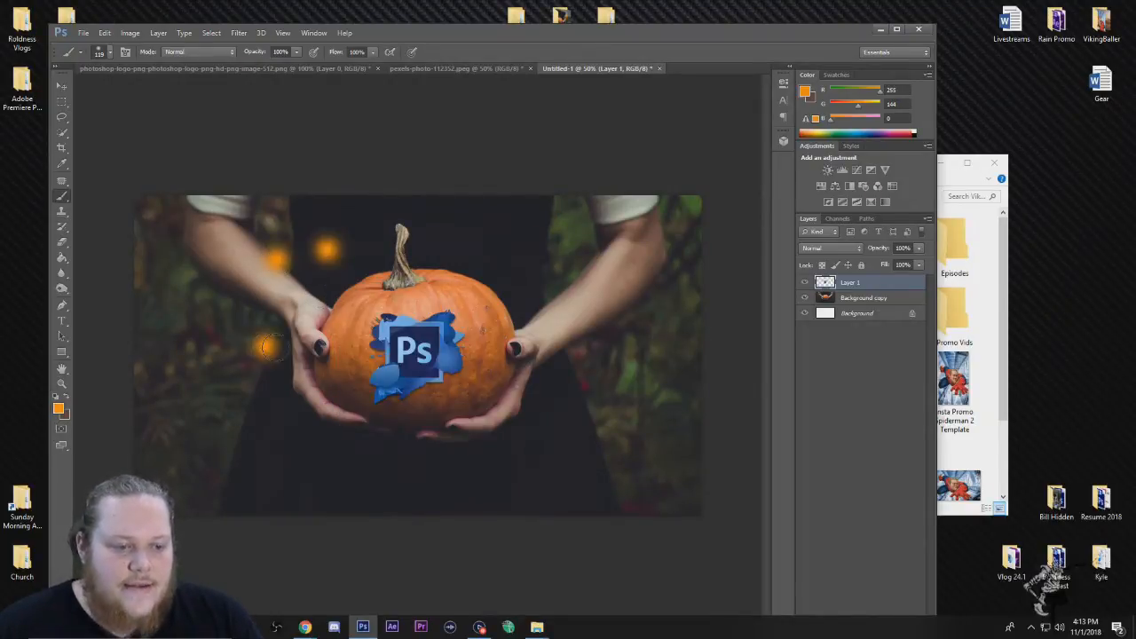
pyautogui.click(219, 308)
# Step: Step back through the history to remove all the soft orange dabs
pyautogui.hotkey('ctrl', 'alt', 'z')
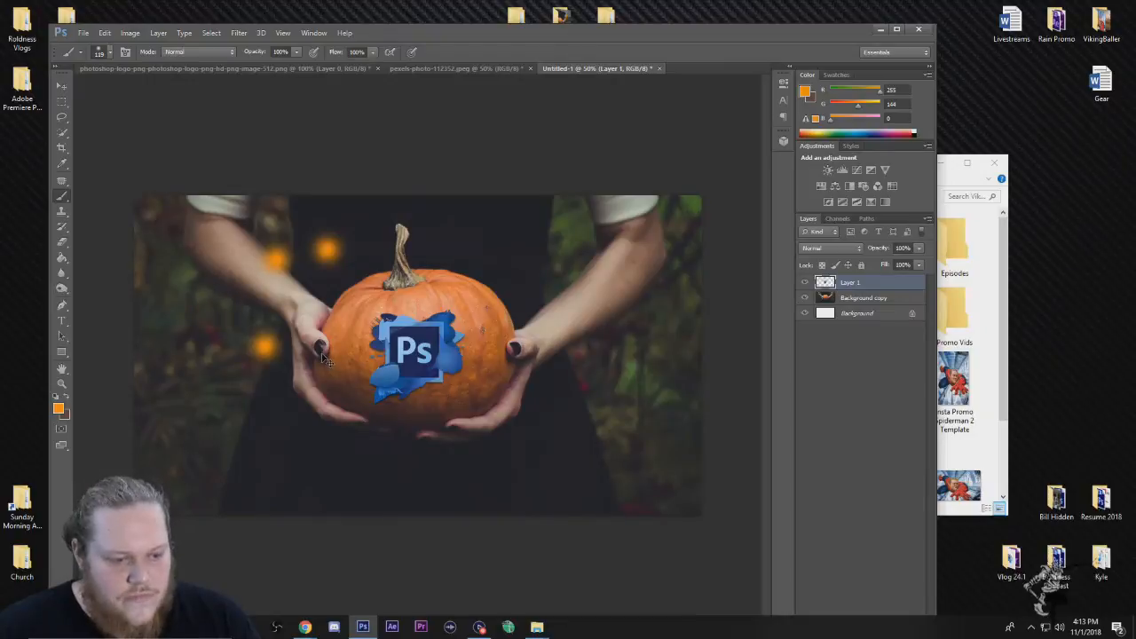
pyautogui.hotkey('ctrl', 'alt', 'z')
pyautogui.hotkey('ctrl', 'alt', 'z')
pyautogui.hotkey('ctrl', 'alt', 'z')
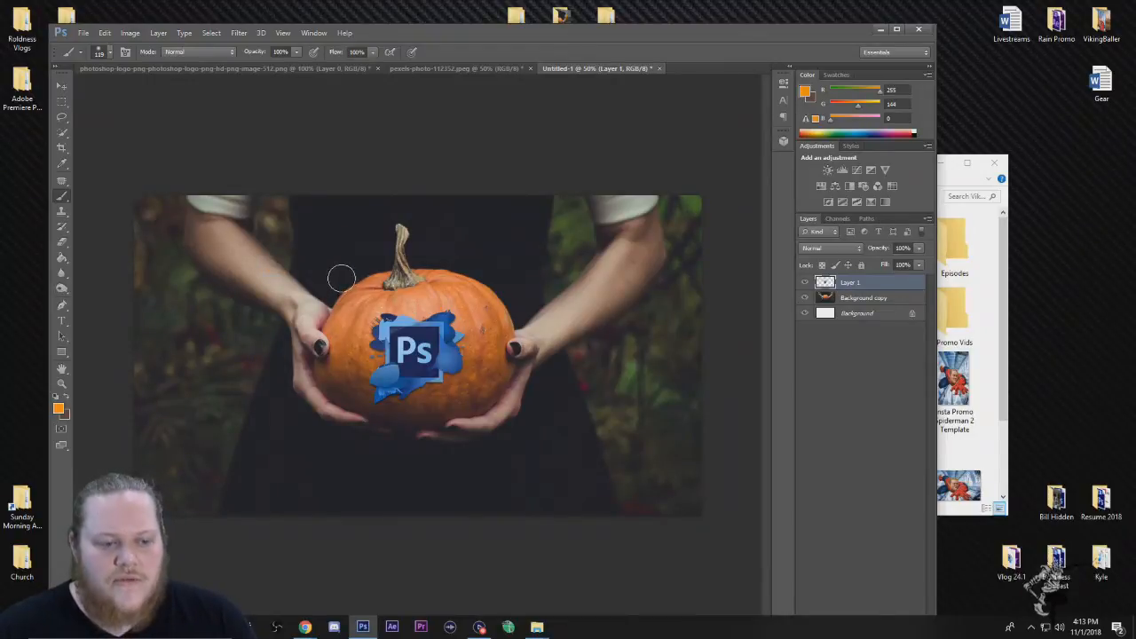
# Step: Set the brush hardness to 100% and paint four solid orange dots around the pumpkin, two on each side
pyautogui.rightClick(324, 239)
pyautogui.click(338, 296)
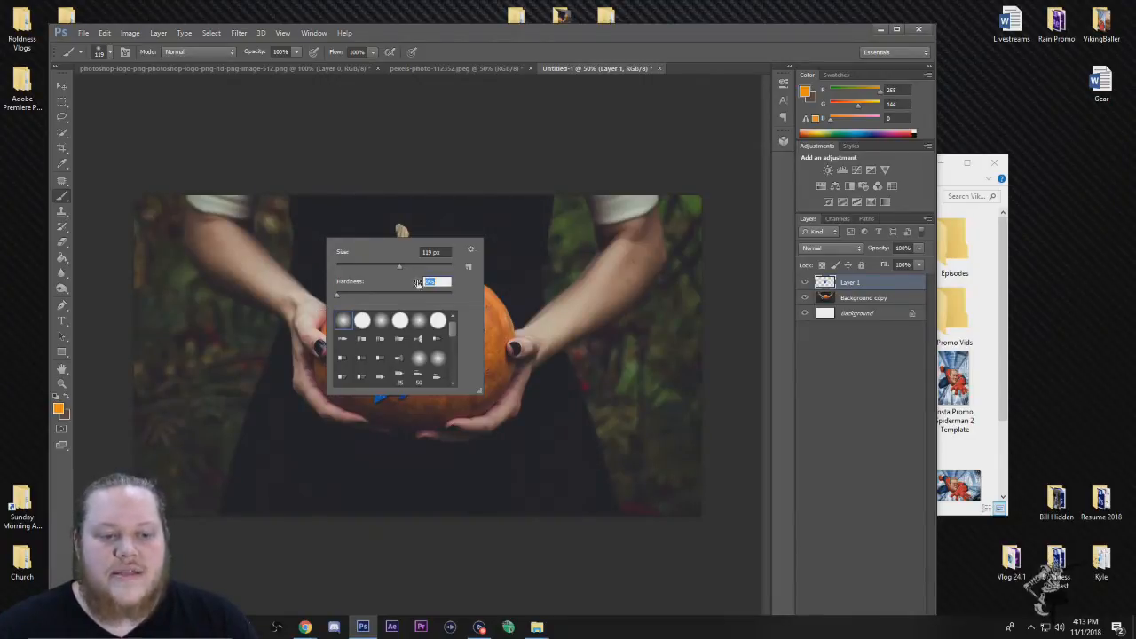
pyautogui.moveTo(336, 296); pyautogui.dragTo(464, 305)
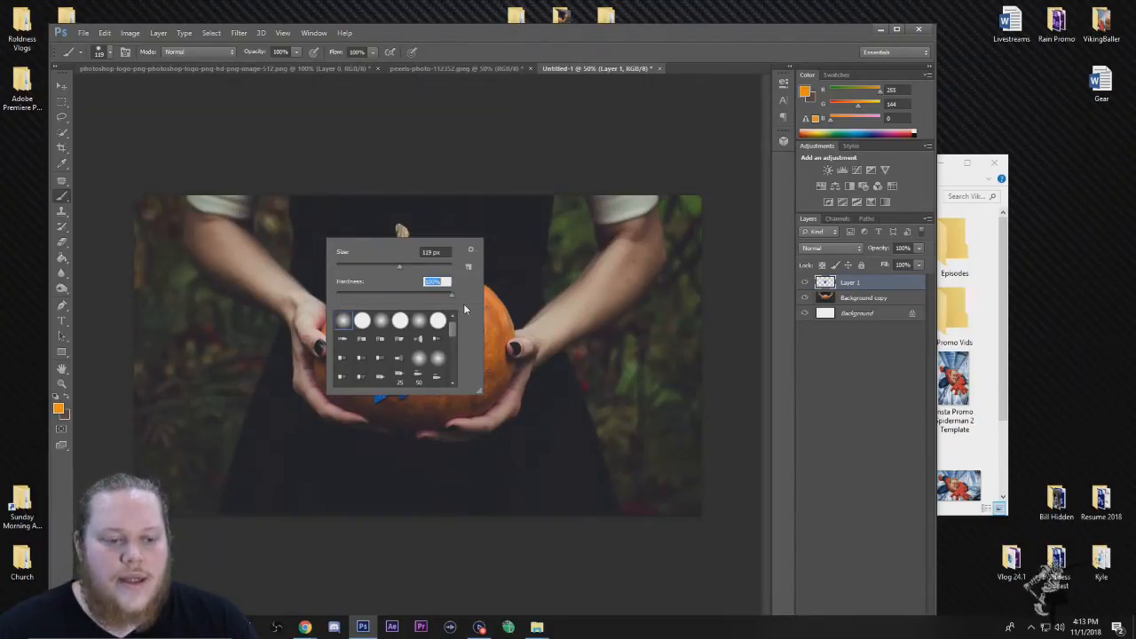
pyautogui.click(256, 263)
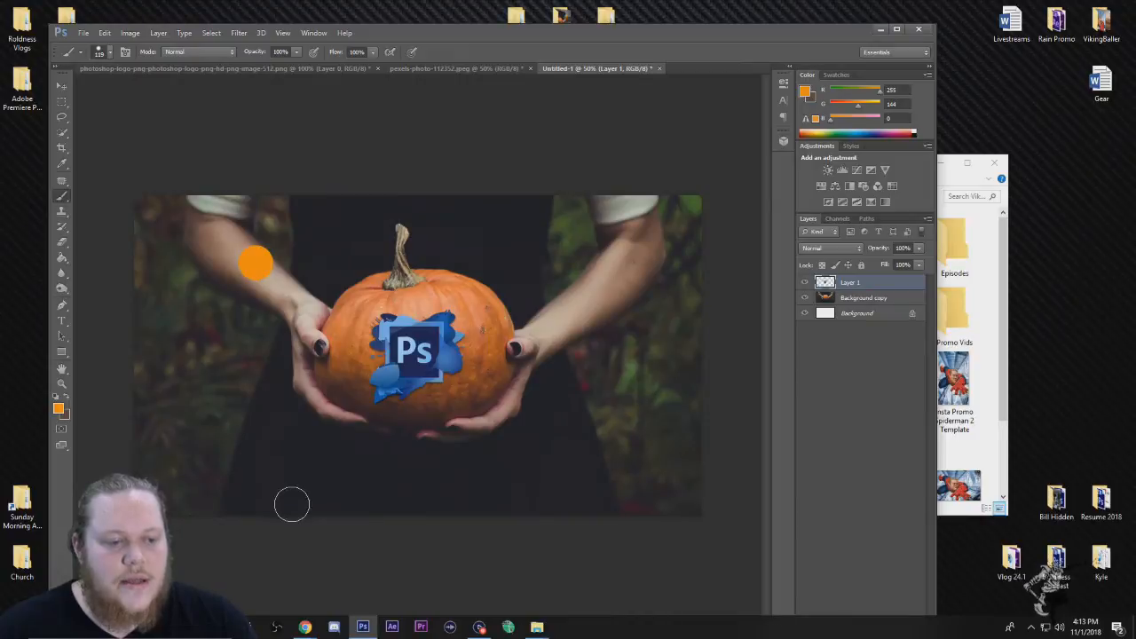
pyautogui.click(246, 361)
pyautogui.click(620, 368)
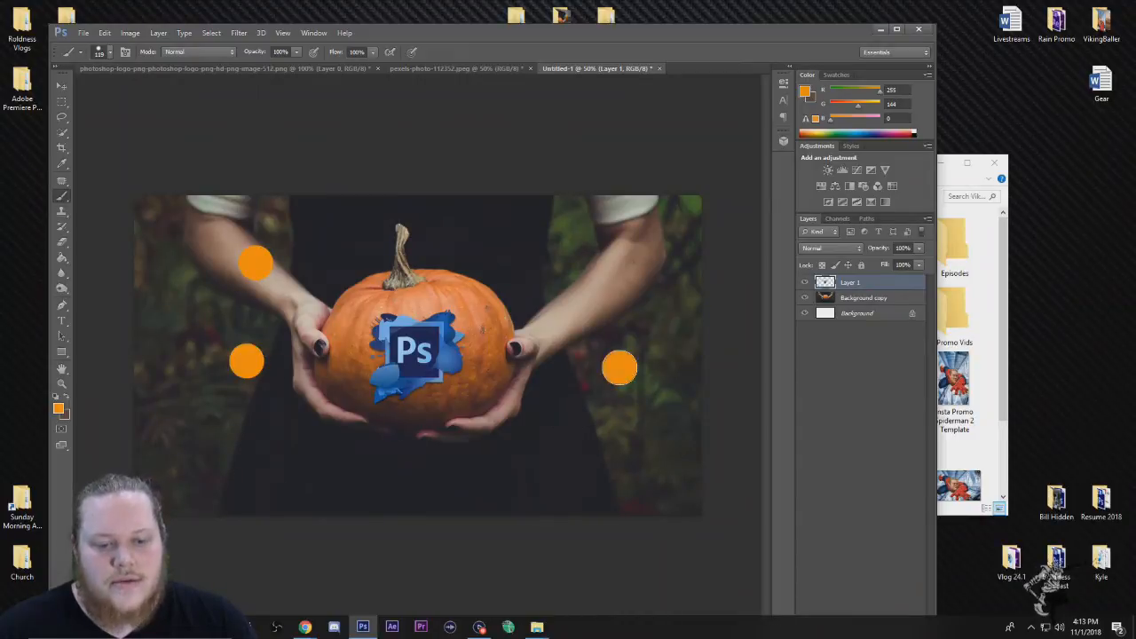
pyautogui.click(551, 256)
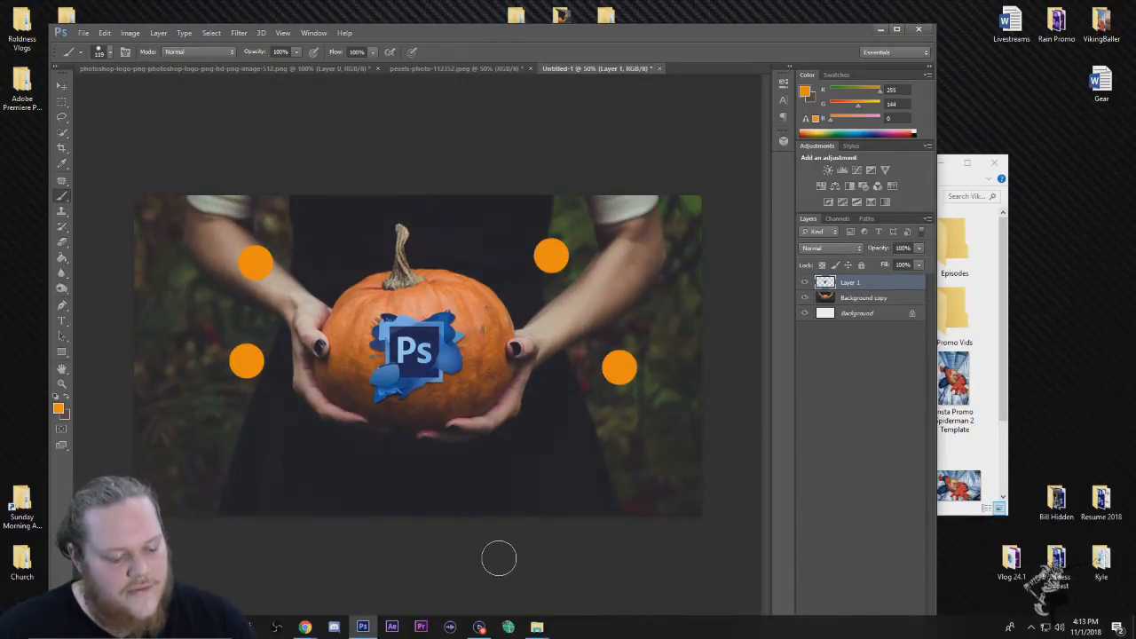
# Step: Undo all four solid orange dots
pyautogui.hotkey('ctrl', 'z')
pyautogui.hotkey('ctrl', 'alt', 'z')
pyautogui.hotkey('ctrl', 'alt', 'z')
pyautogui.hotkey('ctrl', 'alt', 'z')
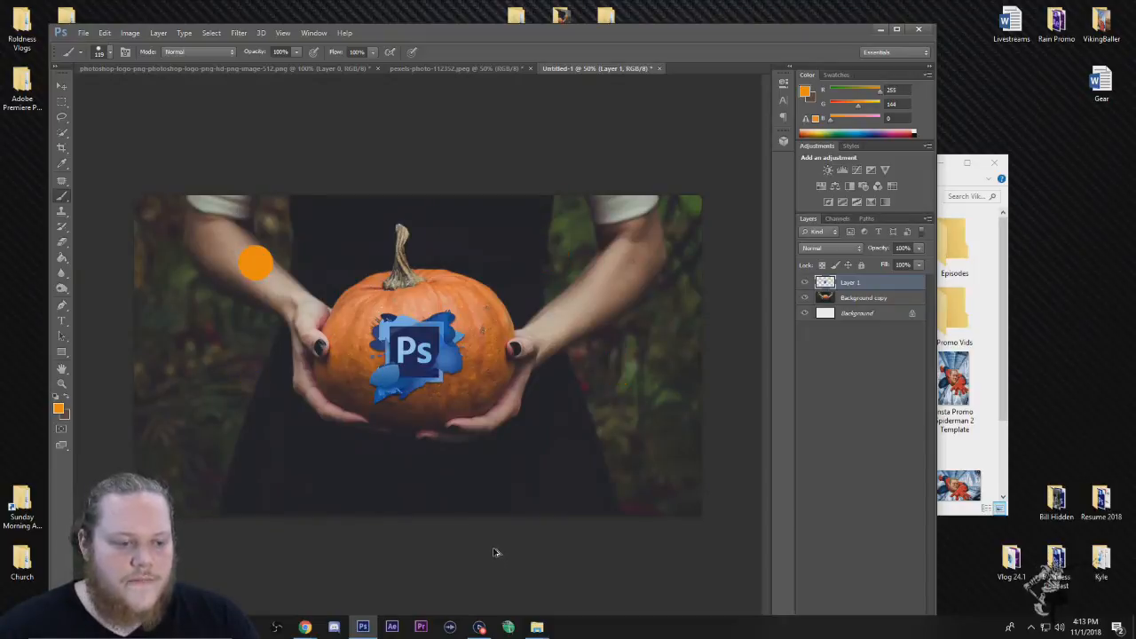
# Step: Set the brush size to 33 px and its hardness to 0%
pyautogui.rightClick(269, 364)
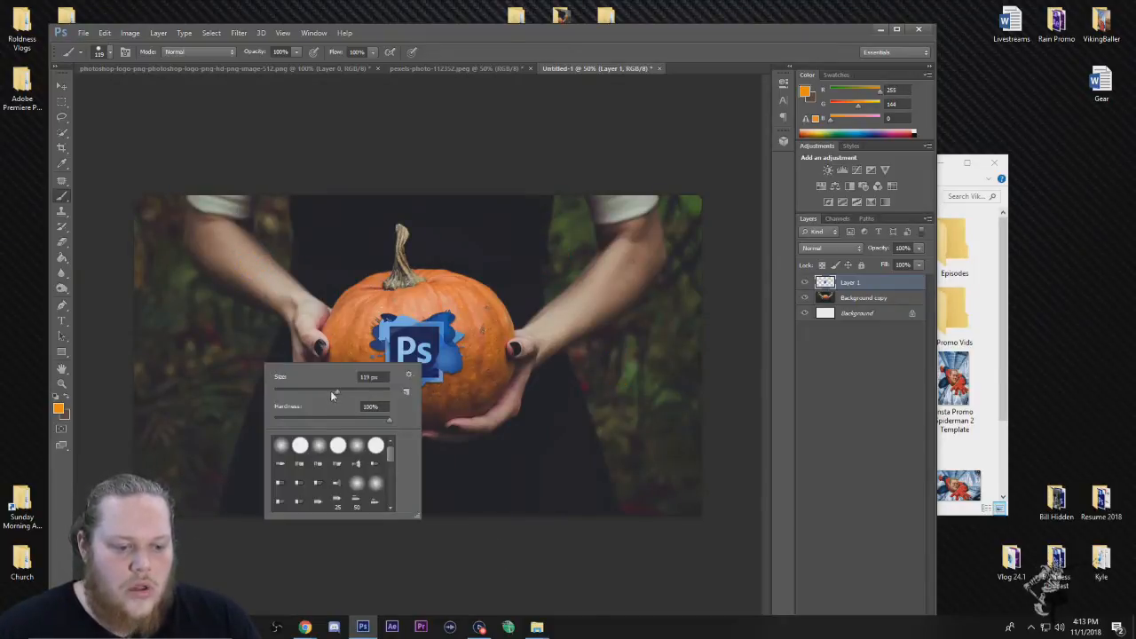
pyautogui.moveTo(331, 391); pyautogui.dragTo(274, 392)
pyautogui.moveTo(389, 421)
pyautogui.mouseDown()
pyautogui.moveTo(273, 418)
pyautogui.moveTo(294, 394)
pyautogui.mouseUp()
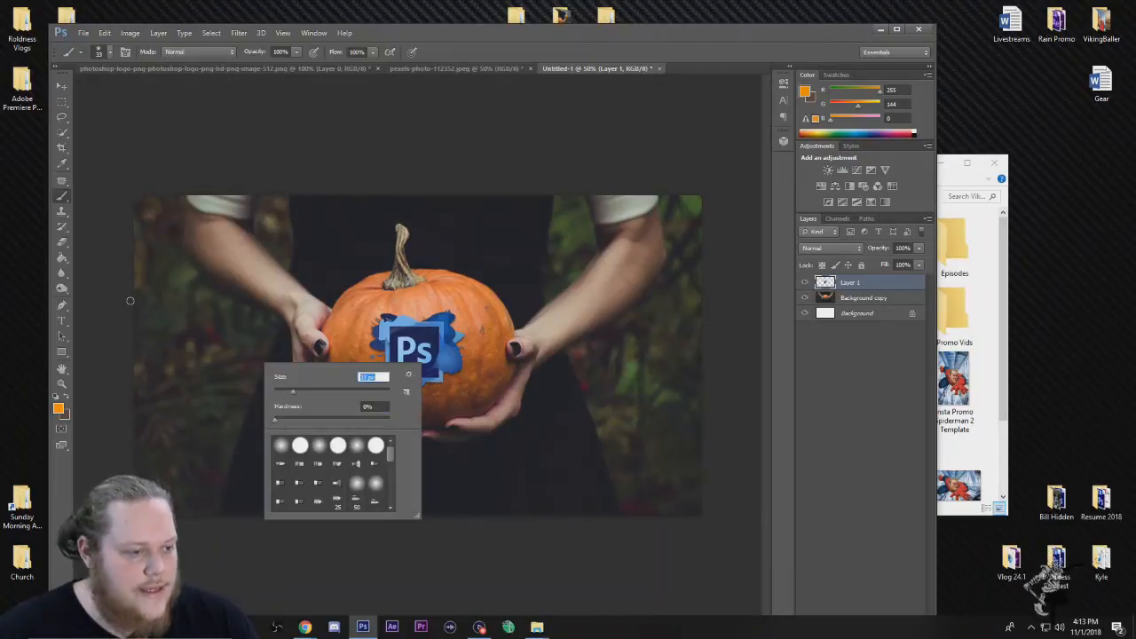
pyautogui.press('Return')
# Step: Switch to the Eraser tool, adjust its hardness, and softly erase the upper-right part of the logo
pyautogui.click(62, 243)
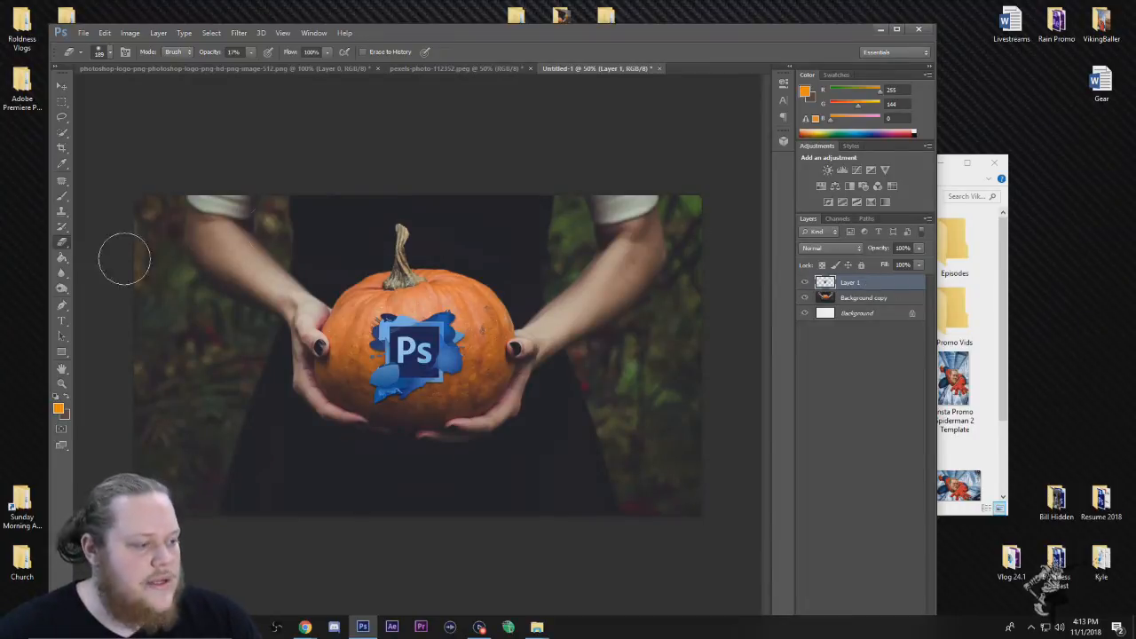
pyautogui.rightClick(465, 309)
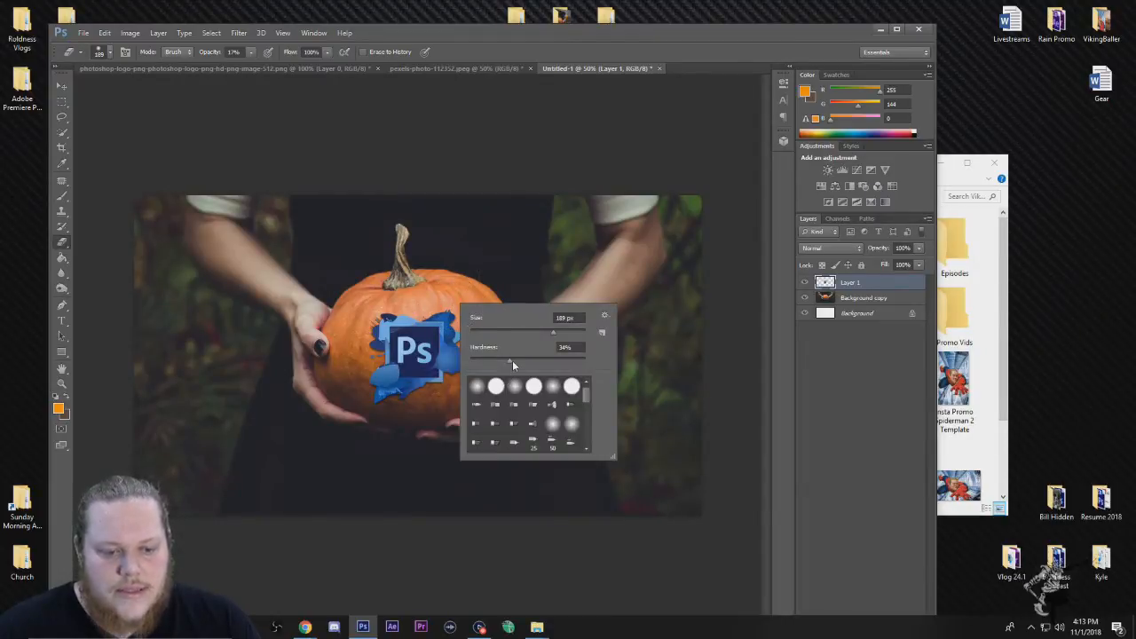
pyautogui.moveTo(509, 360); pyautogui.dragTo(534, 357)
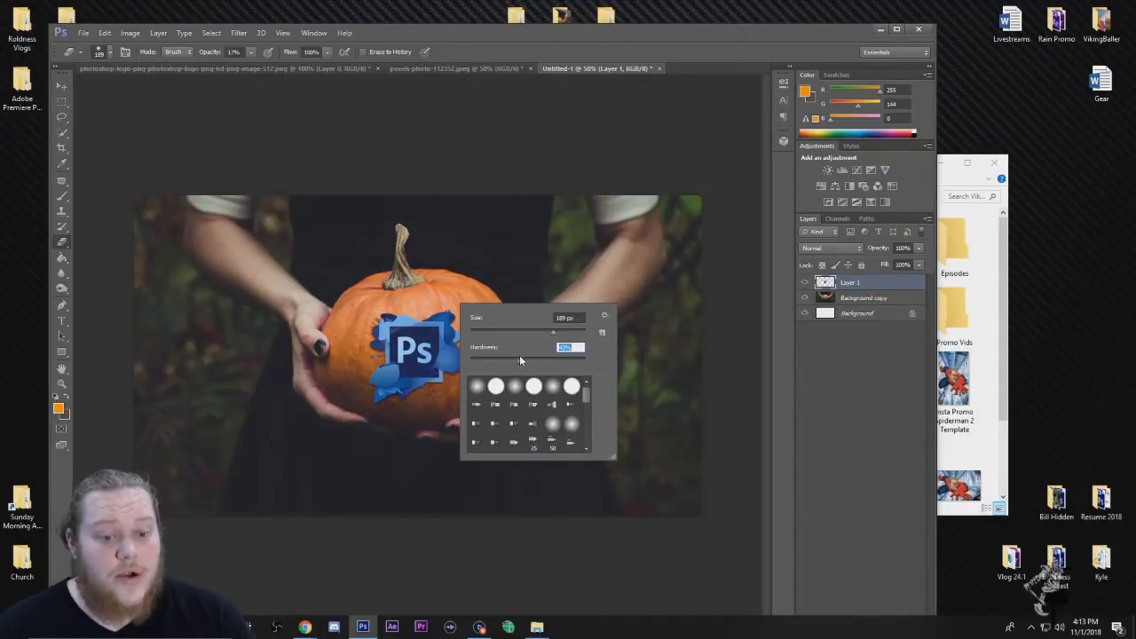
pyautogui.click(454, 304)
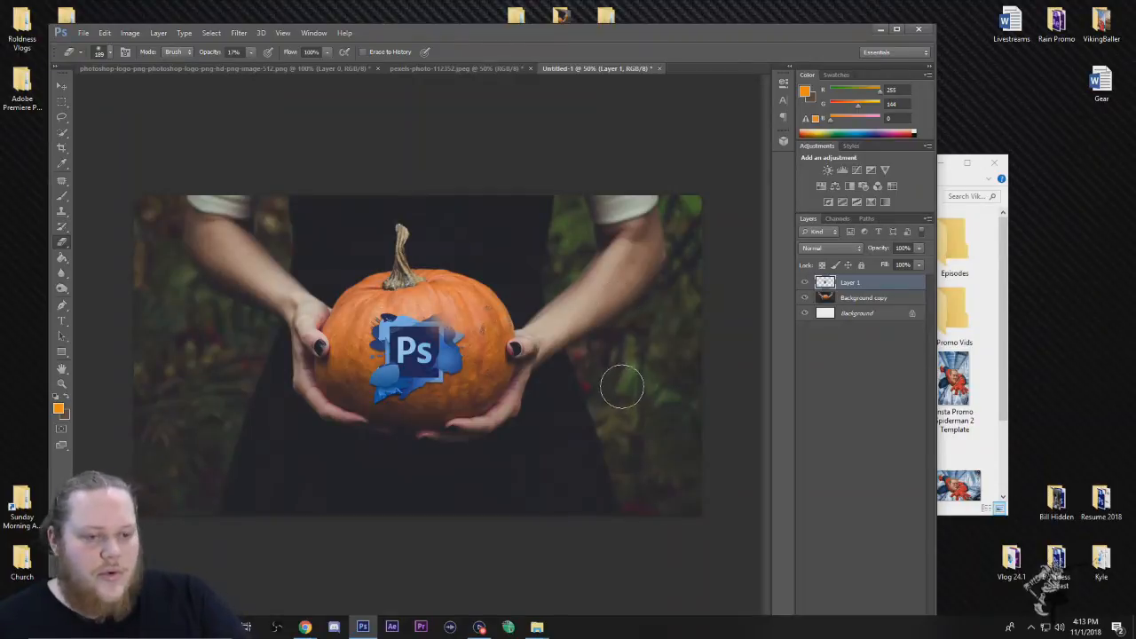
# Step: Set the eraser to a hard round tip at 100% hardness and erase more of the logo's right side
pyautogui.rightClick(466, 316)
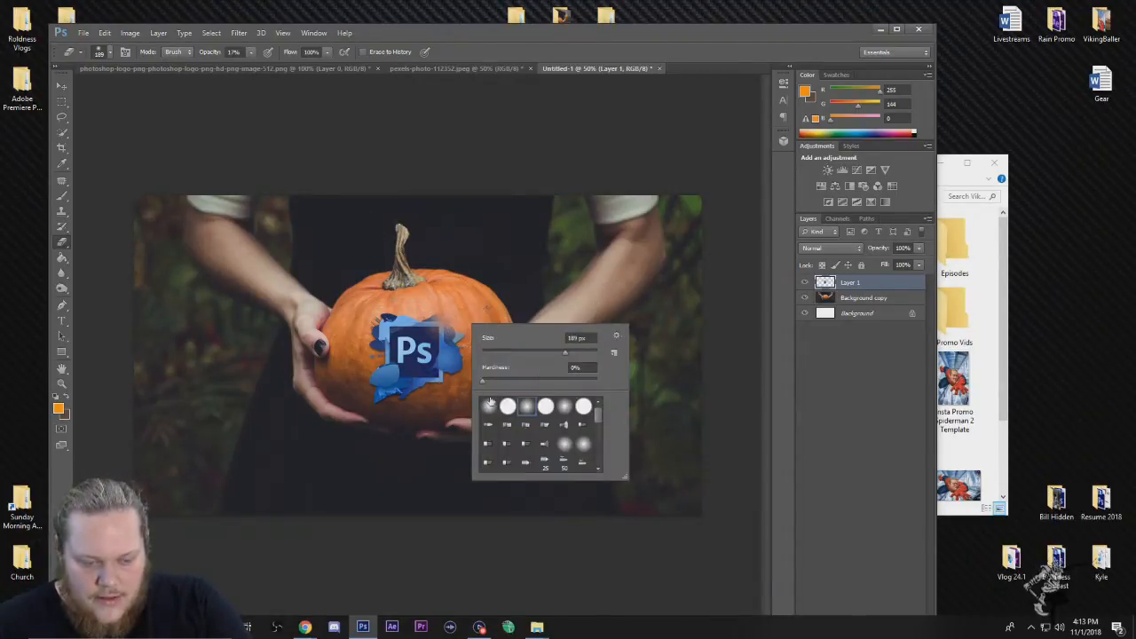
pyautogui.moveTo(488, 383); pyautogui.dragTo(716, 408)
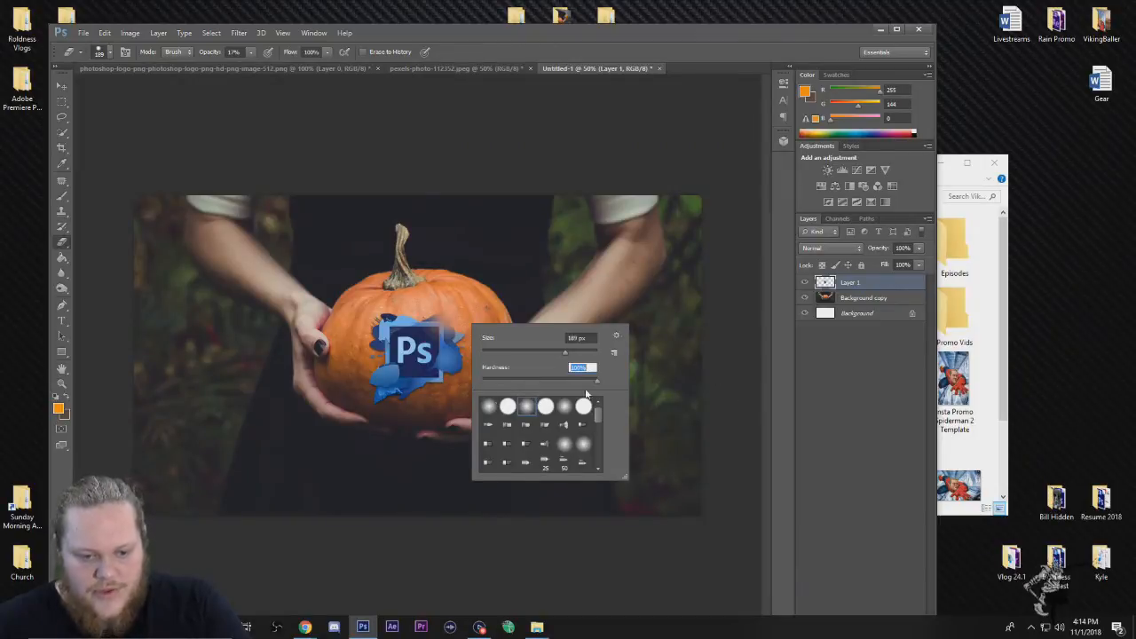
pyautogui.click(506, 407)
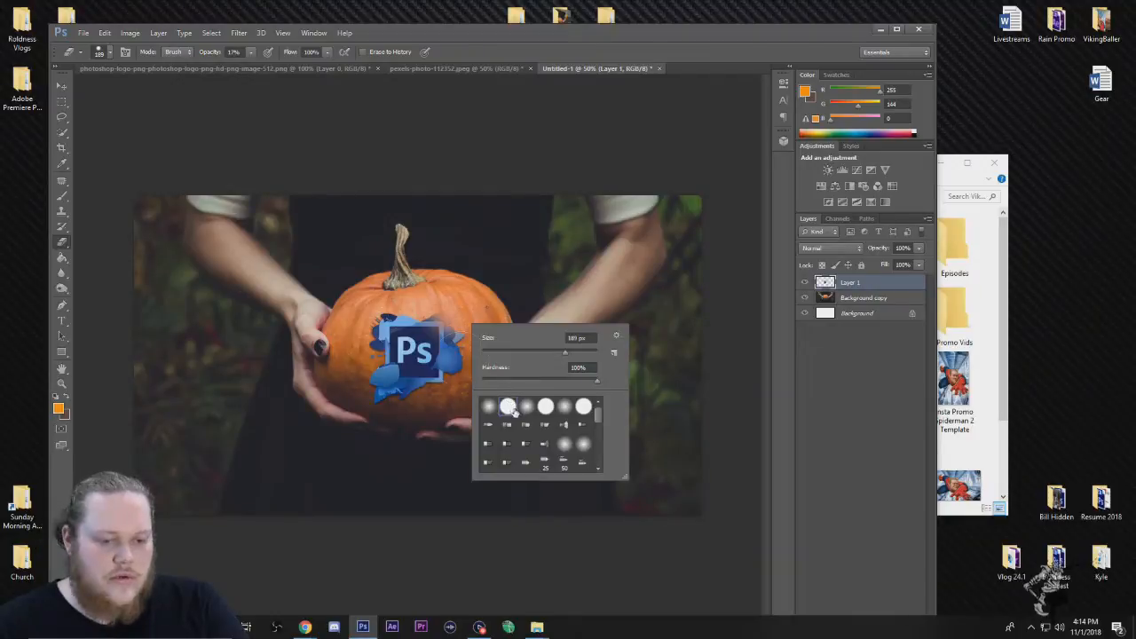
pyautogui.click(456, 314)
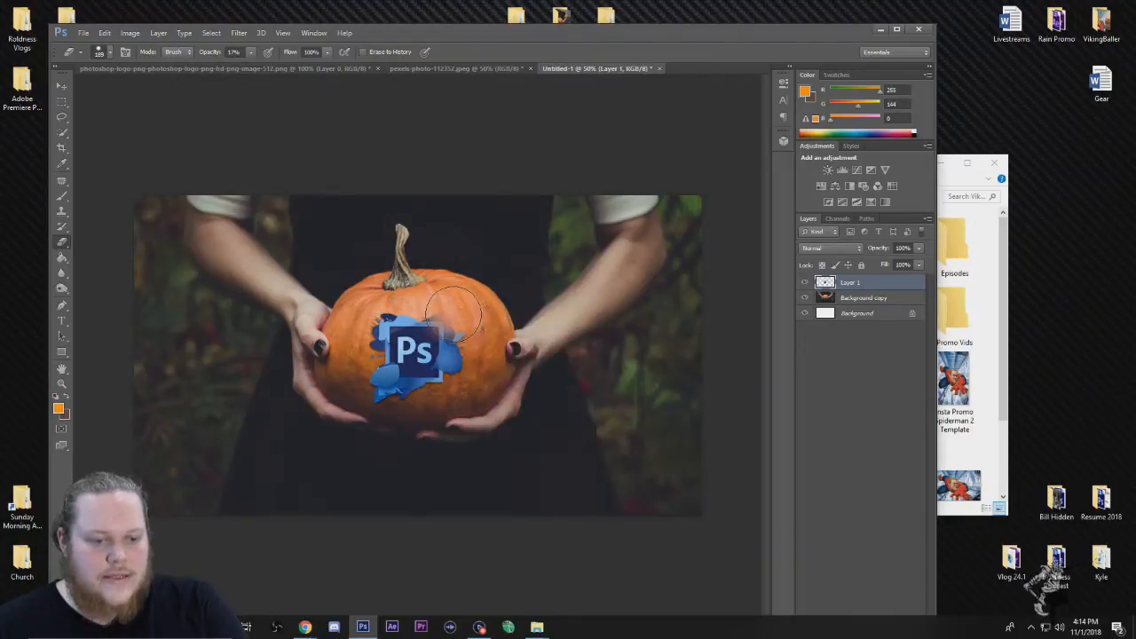
pyautogui.rightClick(456, 313)
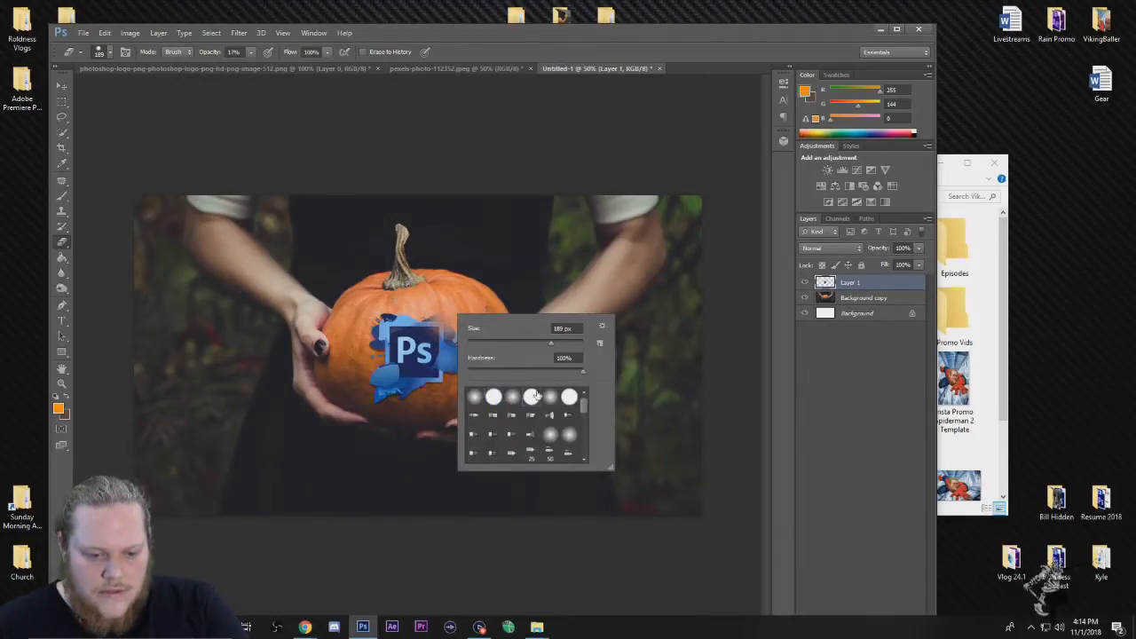
pyautogui.click(456, 313)
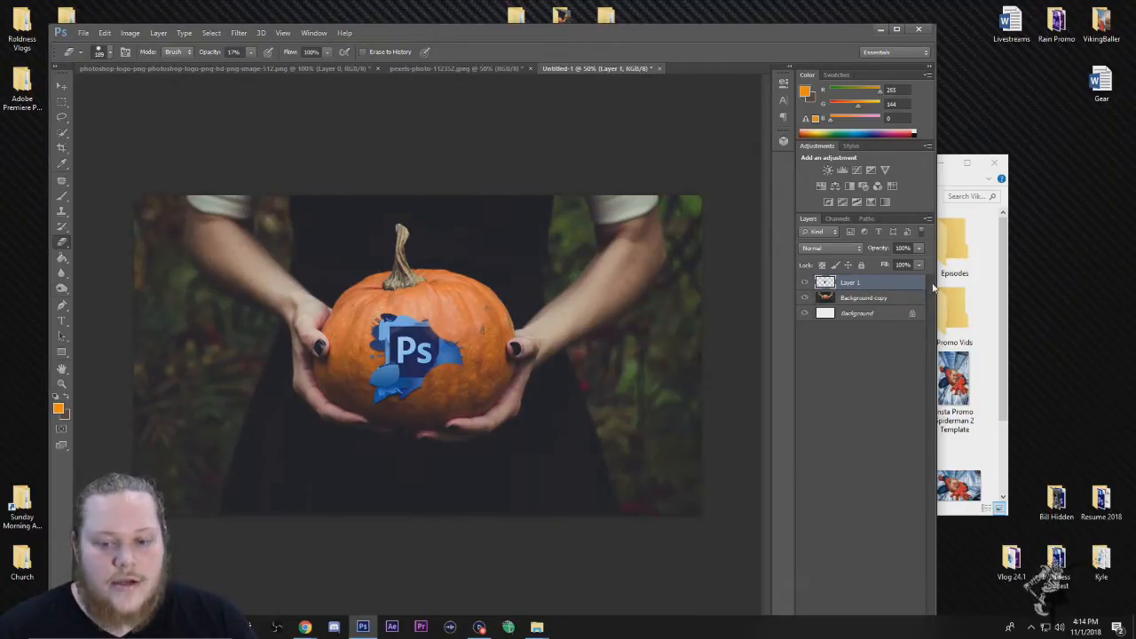
# Step: Erase two solid circular spots from the forearm to the right of the pumpkin on the Background copy layer
pyautogui.click(874, 300)
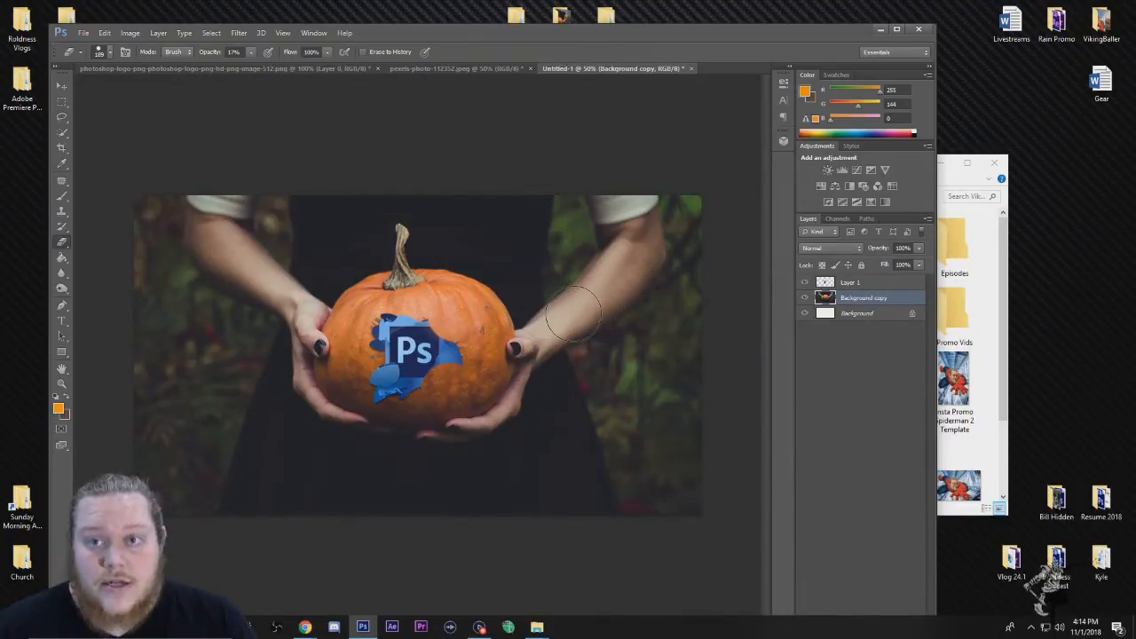
pyautogui.moveTo(575, 312); pyautogui.dragTo(579, 311)
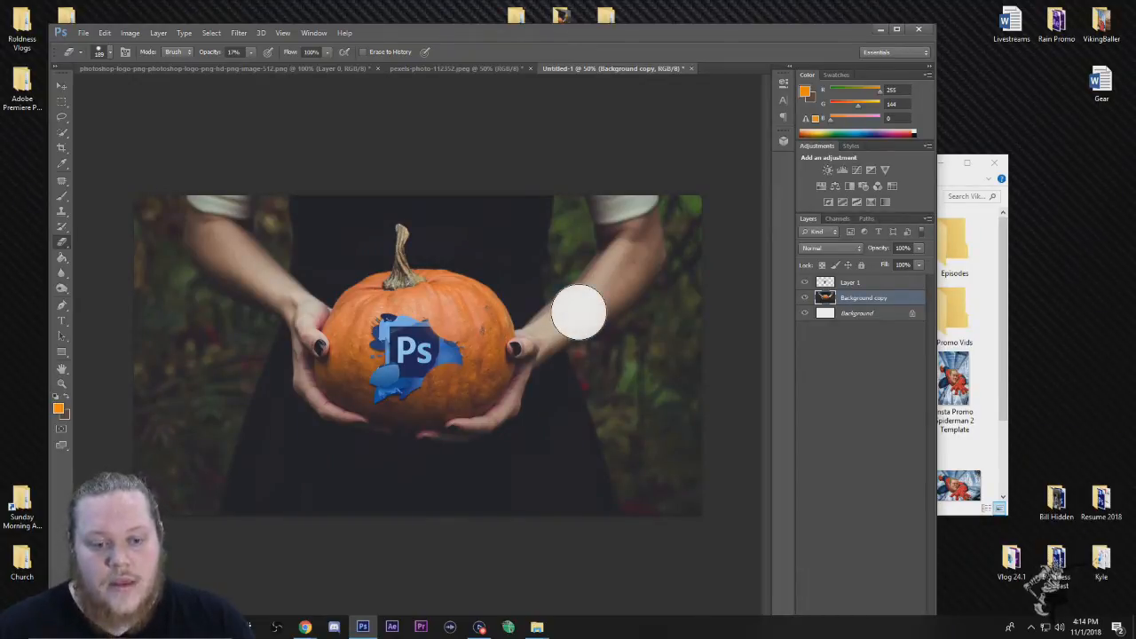
pyautogui.moveTo(639, 253); pyautogui.dragTo(637, 252)
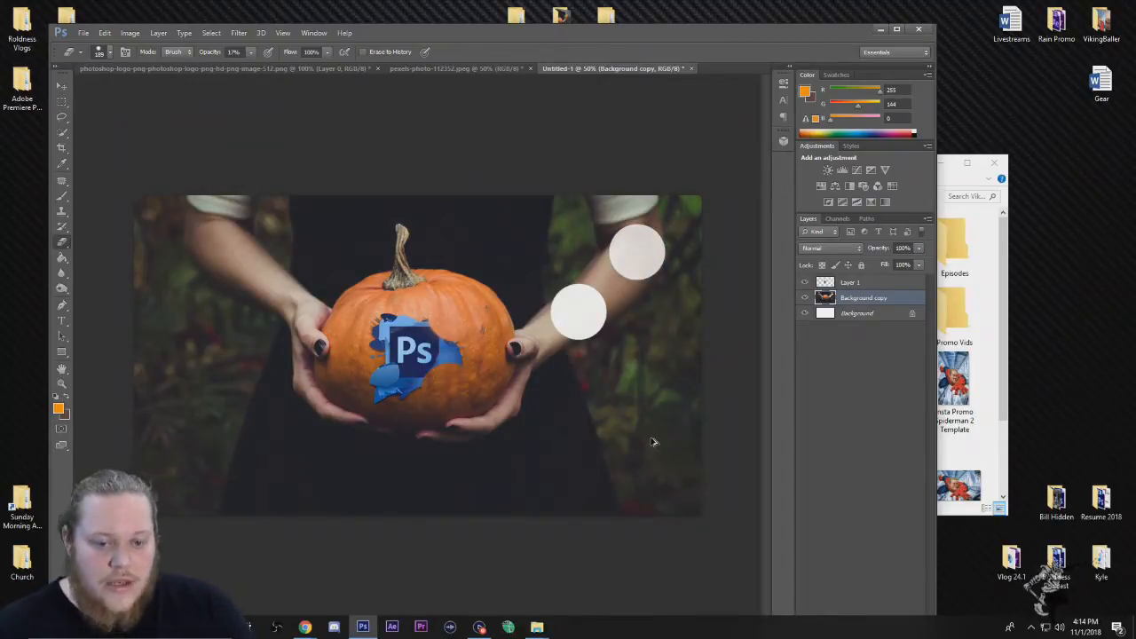
# Step: Step back through the history to remove the upper eraser spot on the arm
pyautogui.hotkey('ctrl', 'alt', 'z')
pyautogui.hotkey('ctrl', 'alt', 'z')
pyautogui.hotkey('ctrl', 'alt', 'z')
pyautogui.hotkey('ctrl', 'alt', 'z')
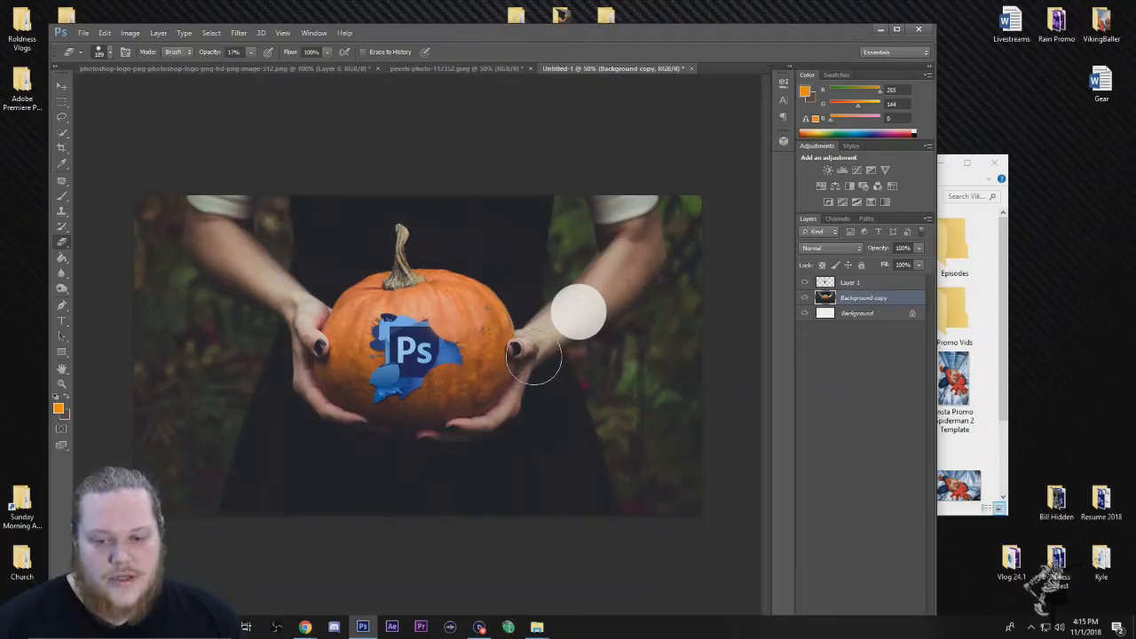
# Step: Close the edited Untitled-1 document without saving its changes
pyautogui.click(64, 87)
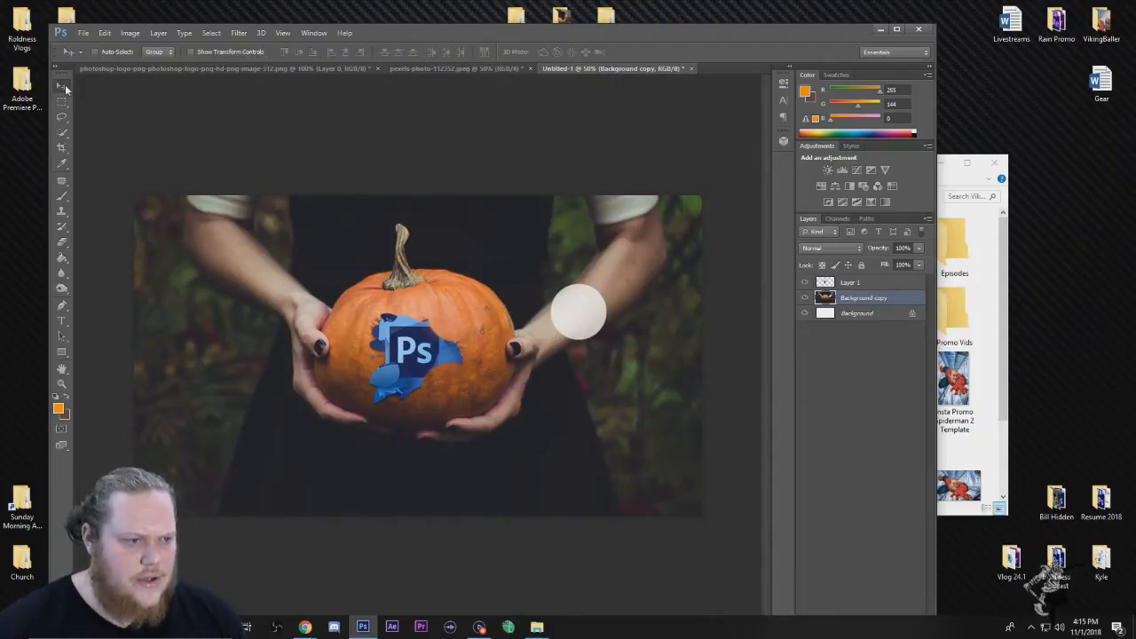
pyautogui.click(60, 247)
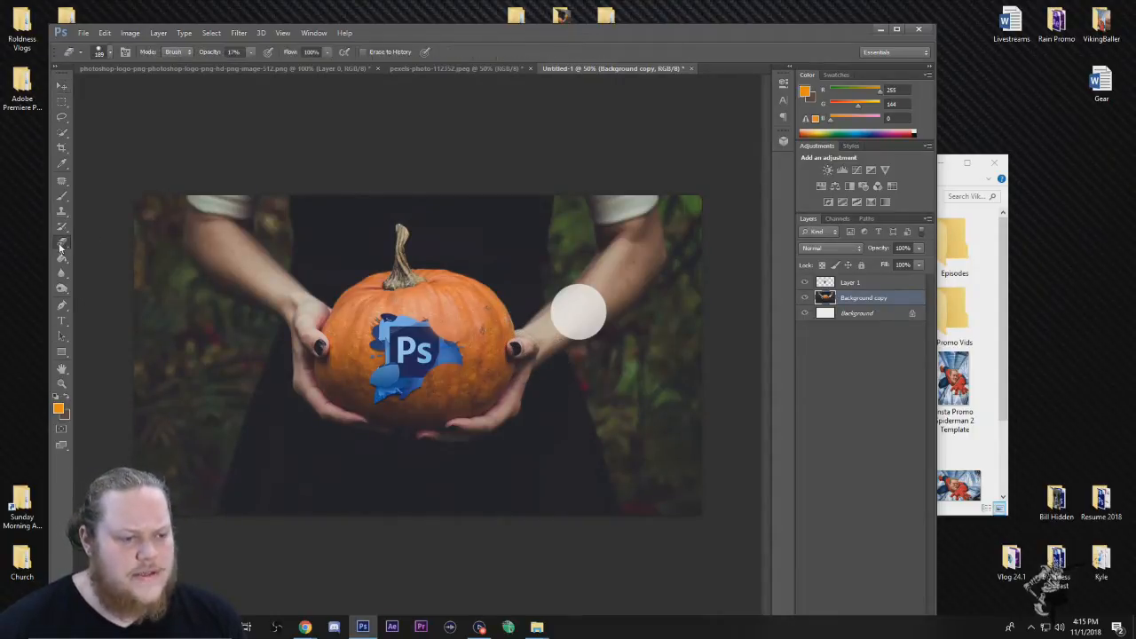
pyautogui.click(465, 68)
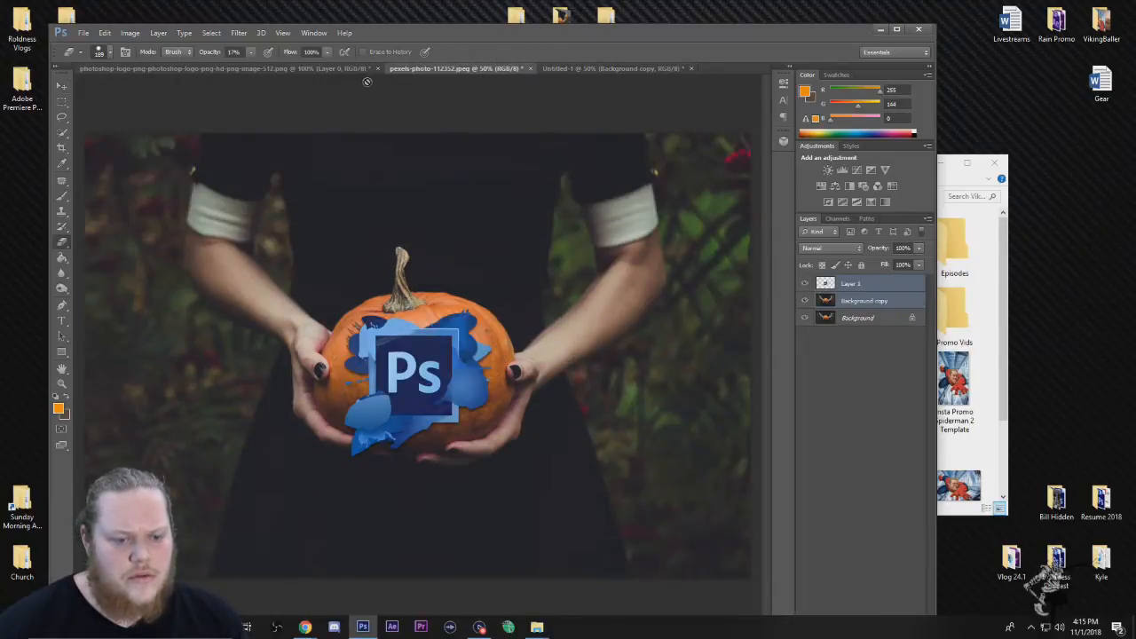
pyautogui.click(612, 67)
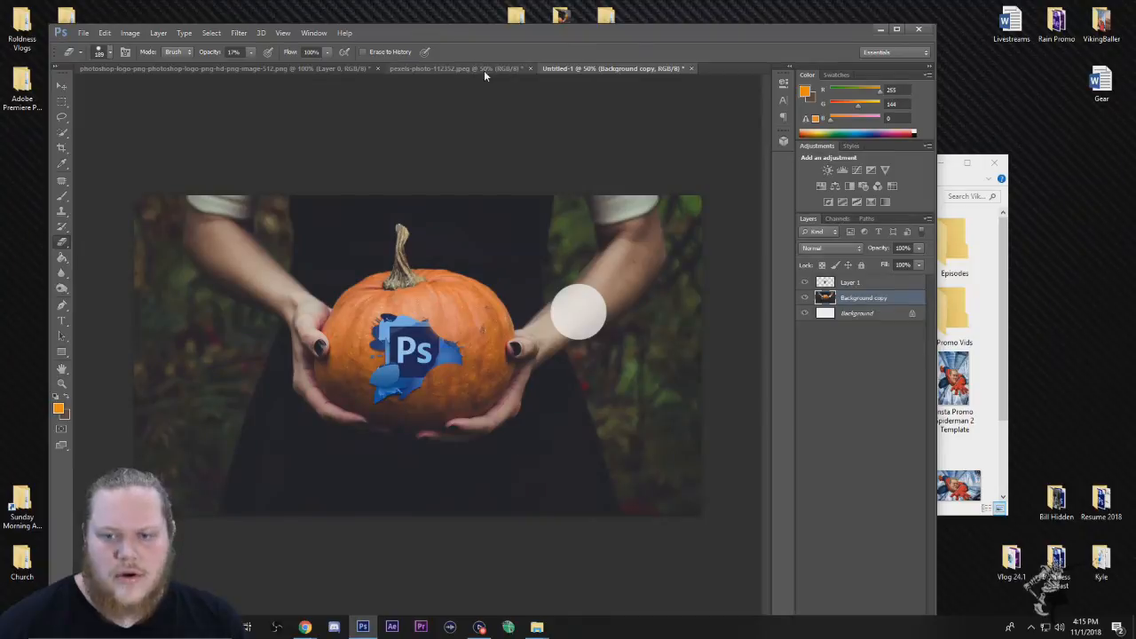
pyautogui.click(690, 68)
pyautogui.click(493, 263)
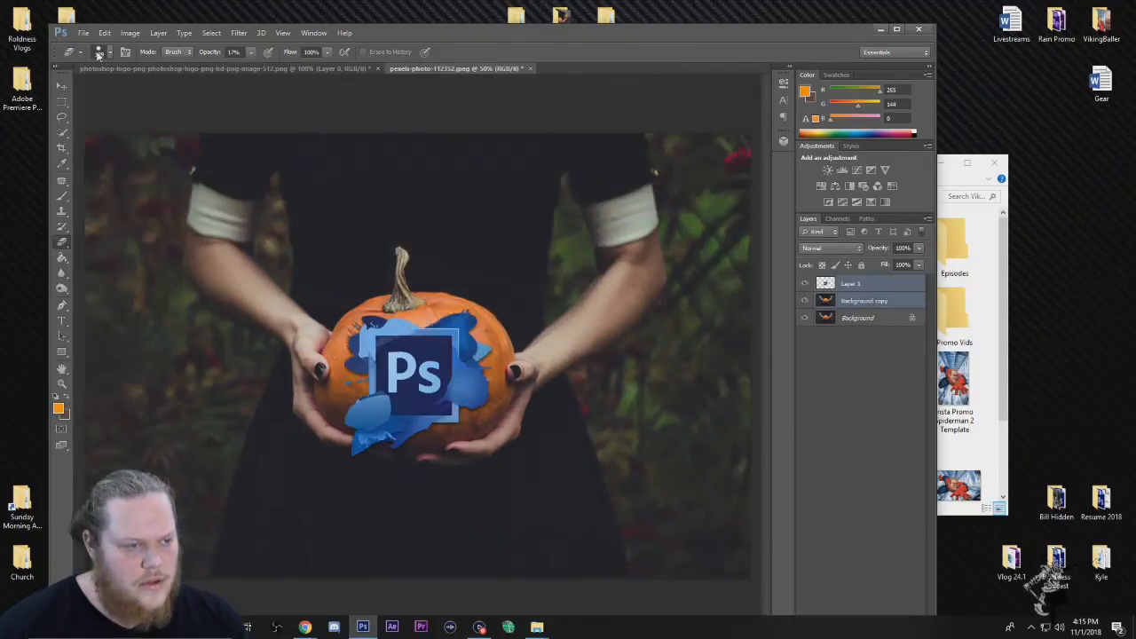
pyautogui.click(83, 33)
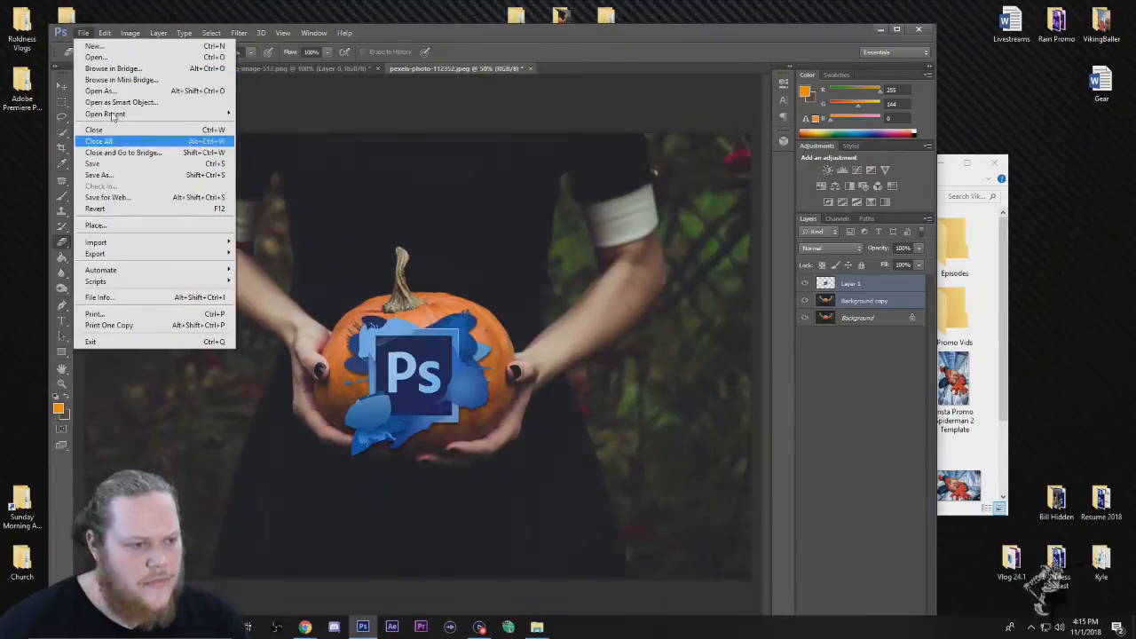
pyautogui.click(93, 46)
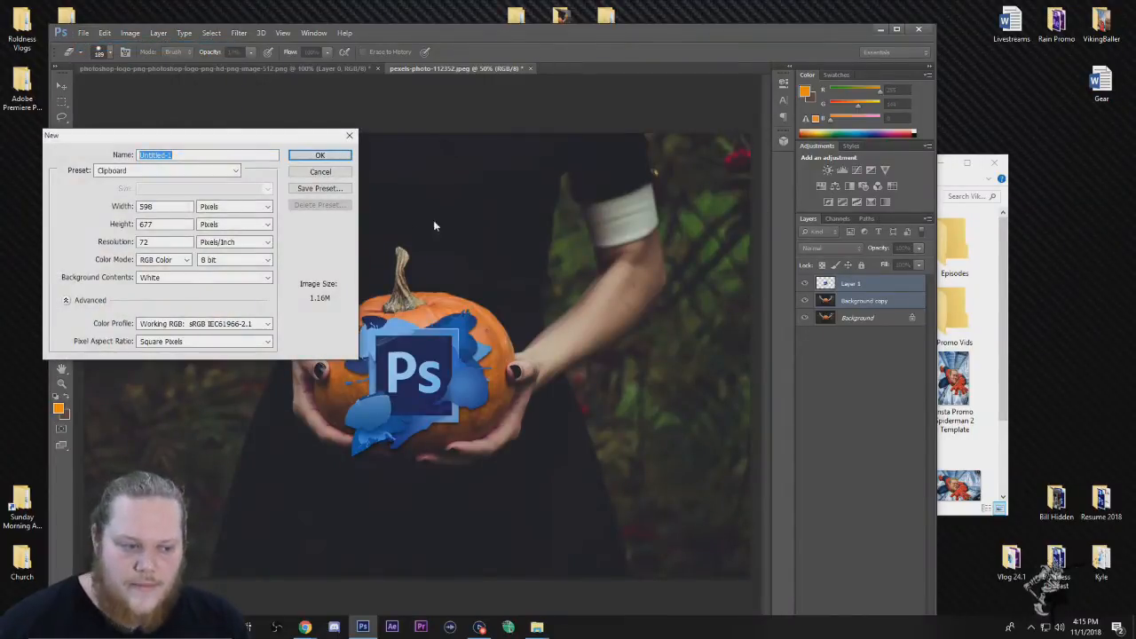
pyautogui.click(320, 154)
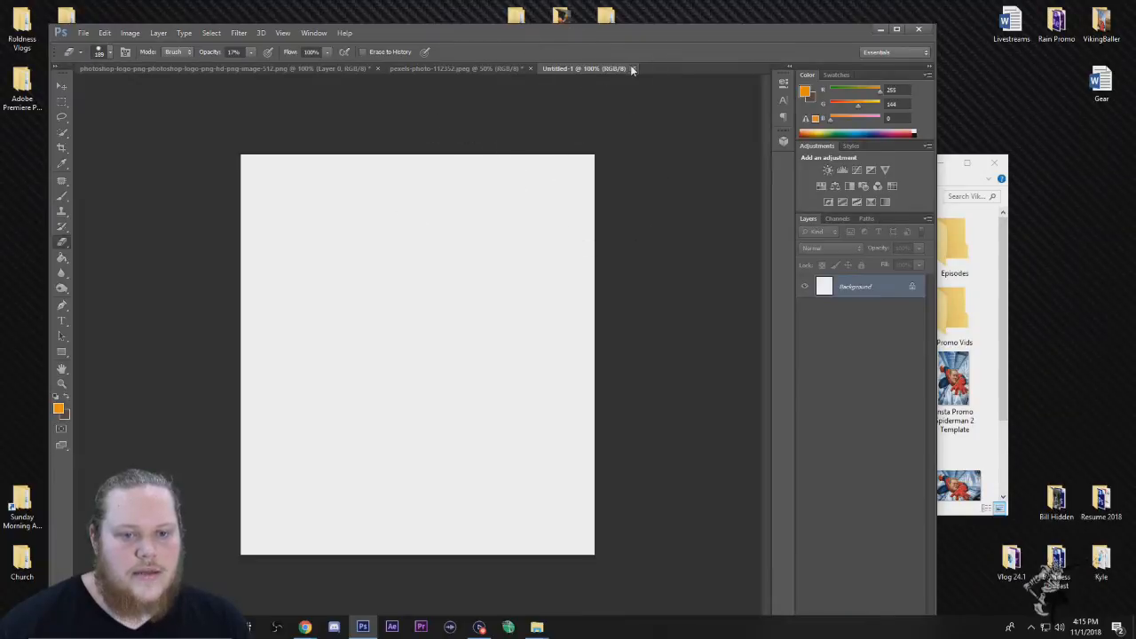
pyautogui.click(633, 69)
# Step: Create a new document 1920 pixels wide and 1080 pixels high with a white background
pyautogui.click(83, 33)
pyautogui.click(90, 47)
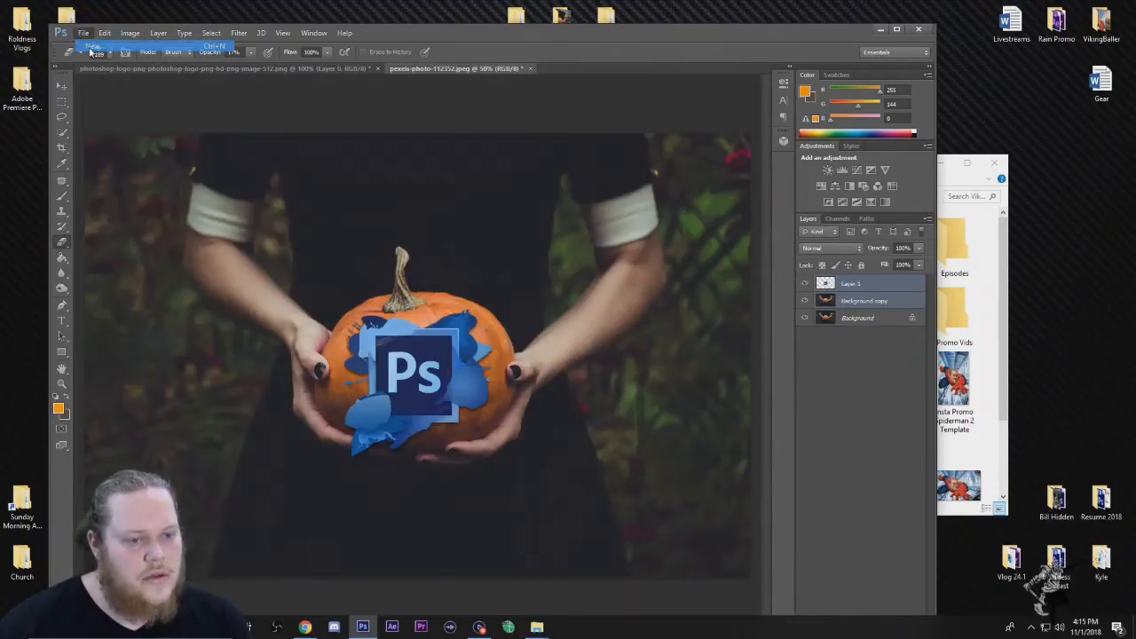
pyautogui.moveTo(159, 208); pyautogui.dragTo(88, 212)
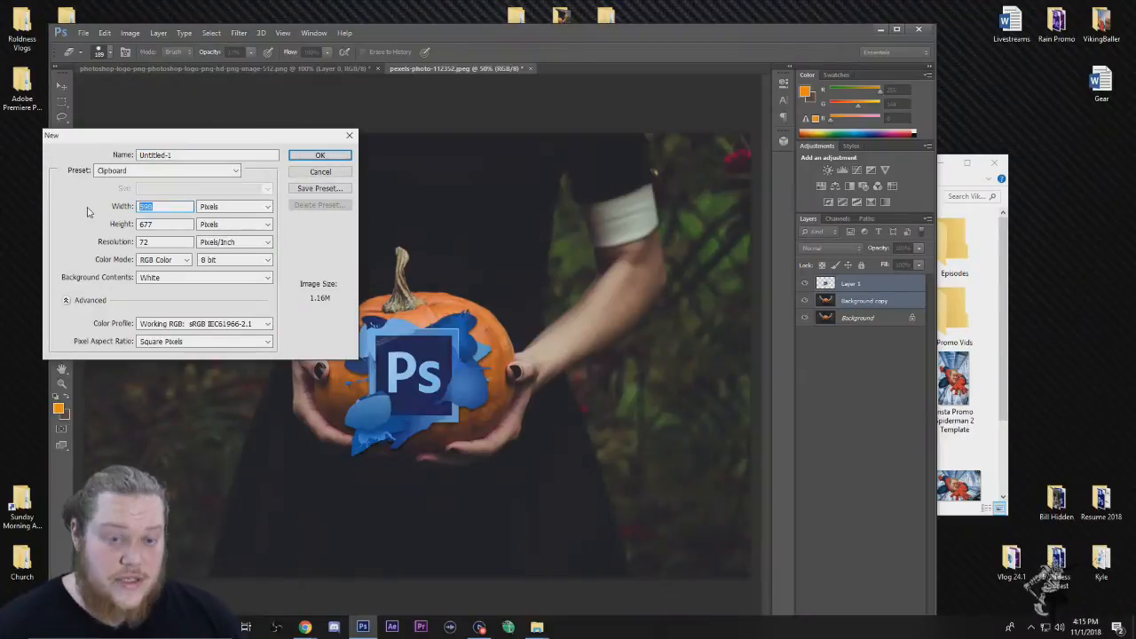
pyautogui.press('BackSpace')
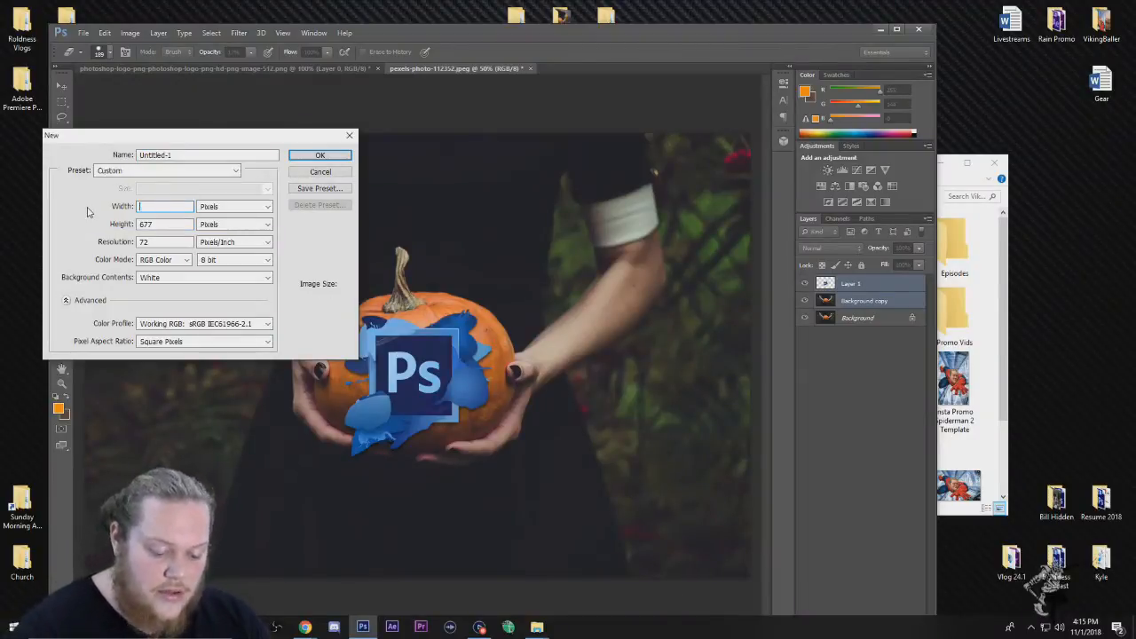
pyautogui.write('1920')
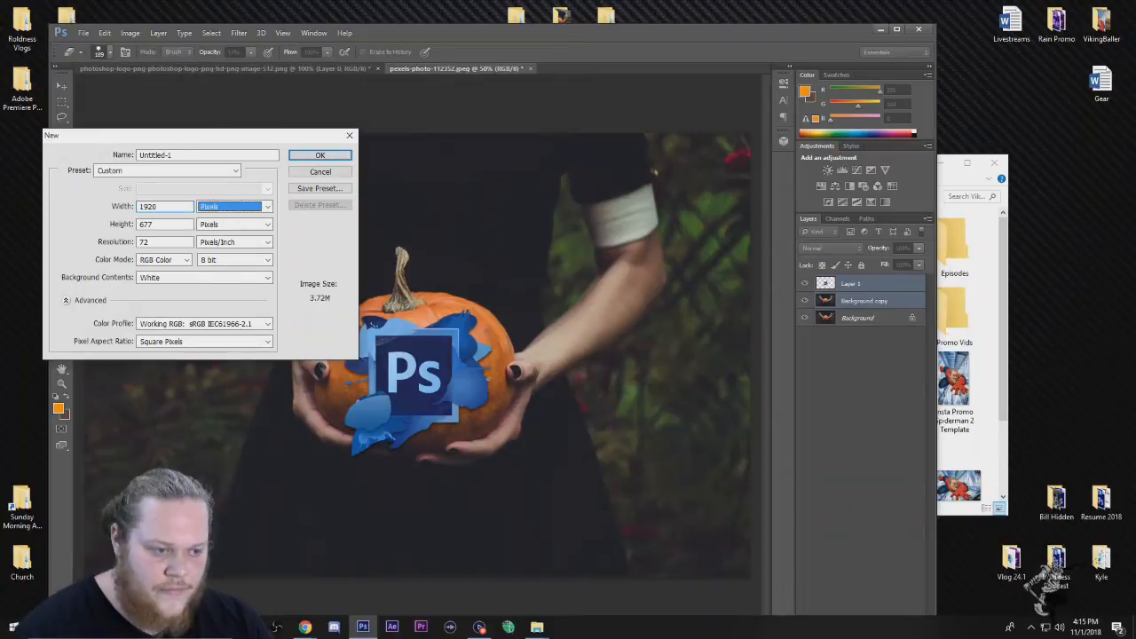
pyautogui.press('Tab')
pyautogui.write('108')
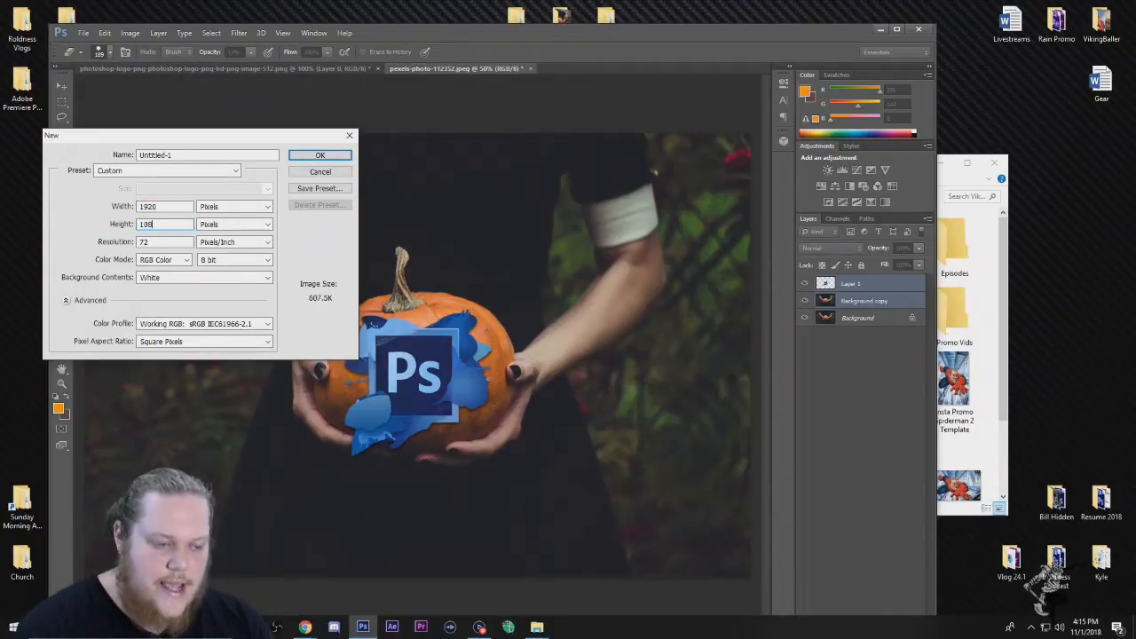
pyautogui.write('0')
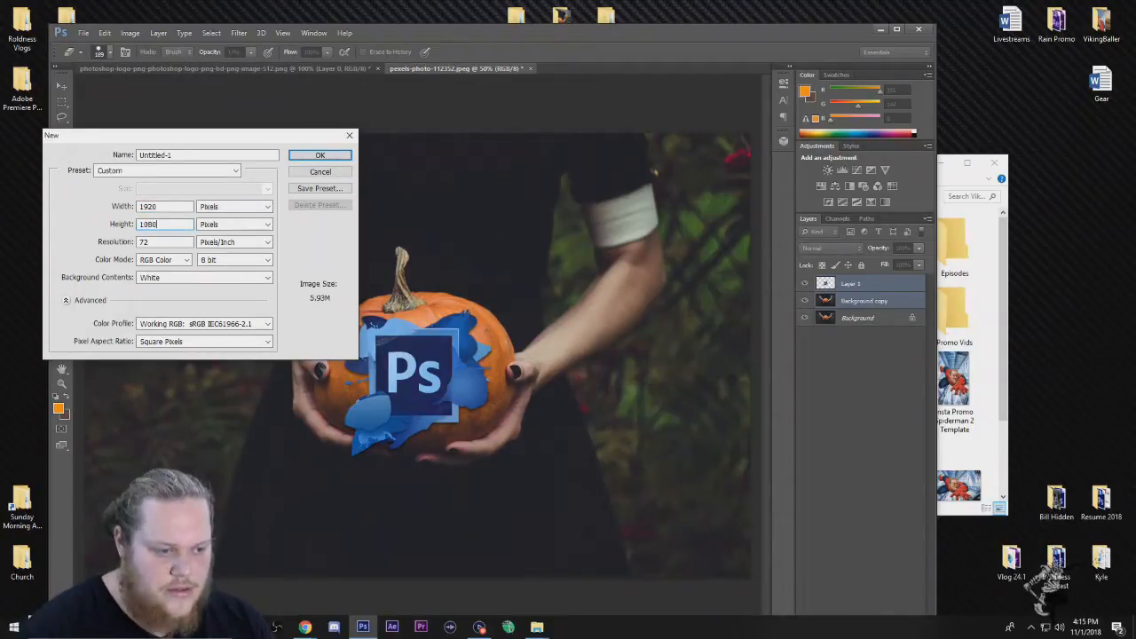
pyautogui.click(345, 154)
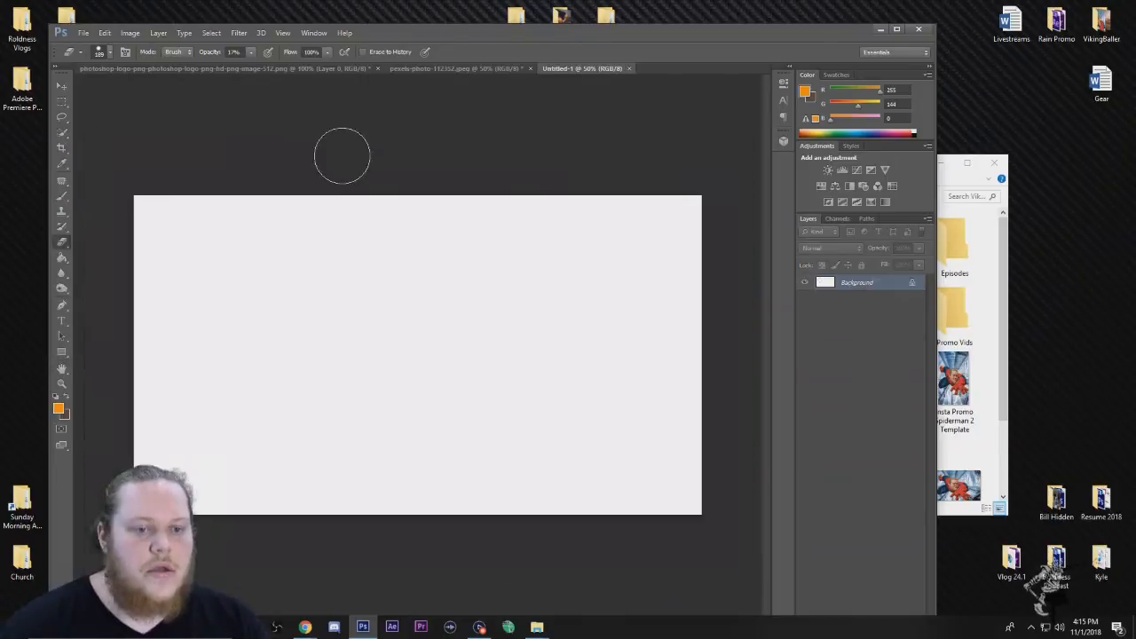
# Step: Copy the logo and Background copy layers from pexels-photo-112352.jpeg into the new document and shift them upward to frame the pumpkin
pyautogui.click(440, 68)
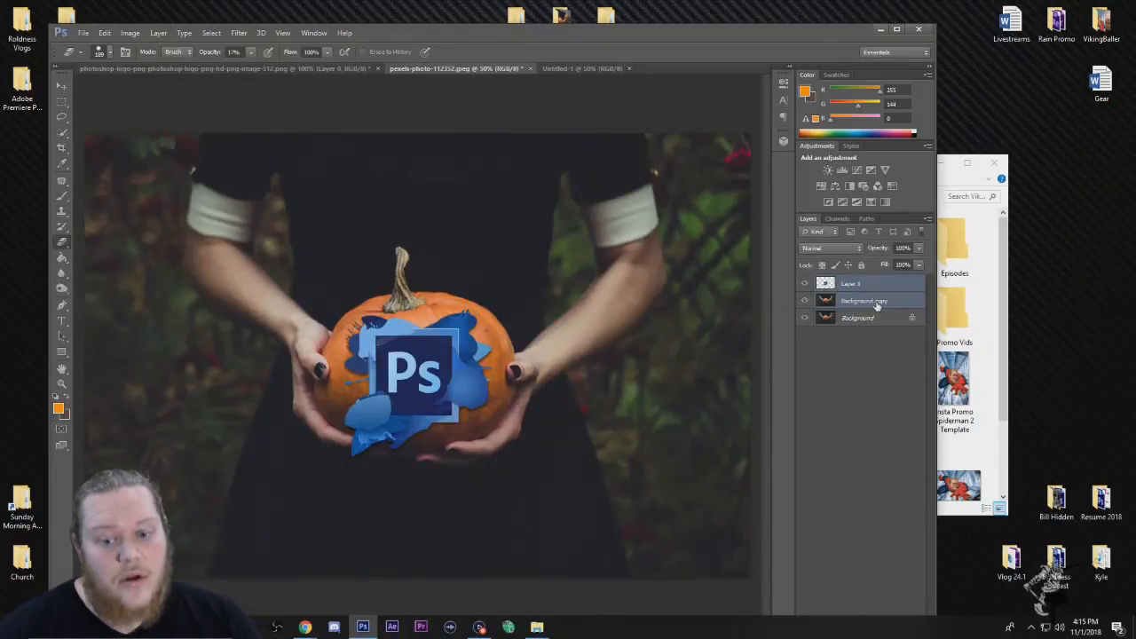
pyautogui.click(61, 86)
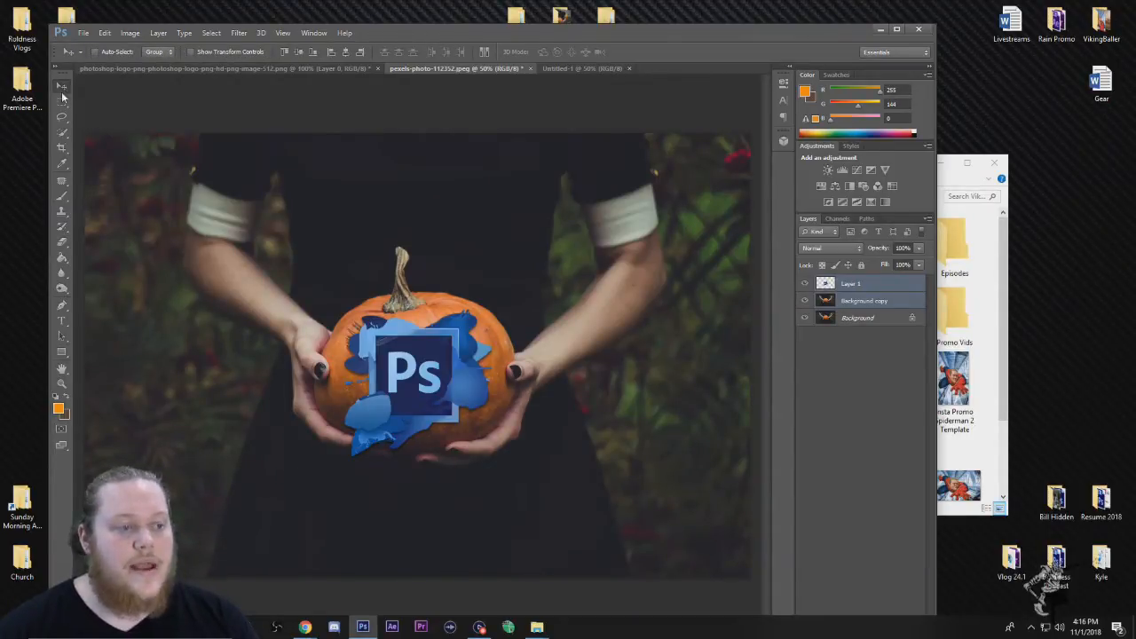
pyautogui.moveTo(451, 343)
pyautogui.mouseDown()
pyautogui.moveTo(497, 124)
pyautogui.moveTo(557, 70)
pyautogui.moveTo(479, 279)
pyautogui.moveTo(440, 341)
pyautogui.mouseUp()
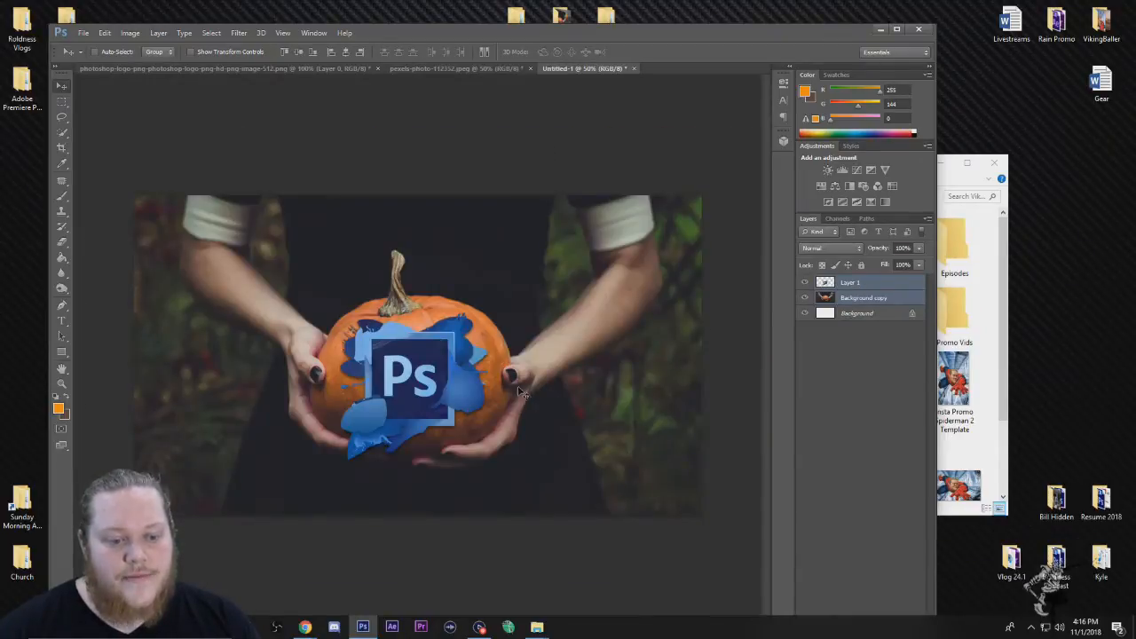
pyautogui.moveTo(552, 377); pyautogui.dragTo(554, 355)
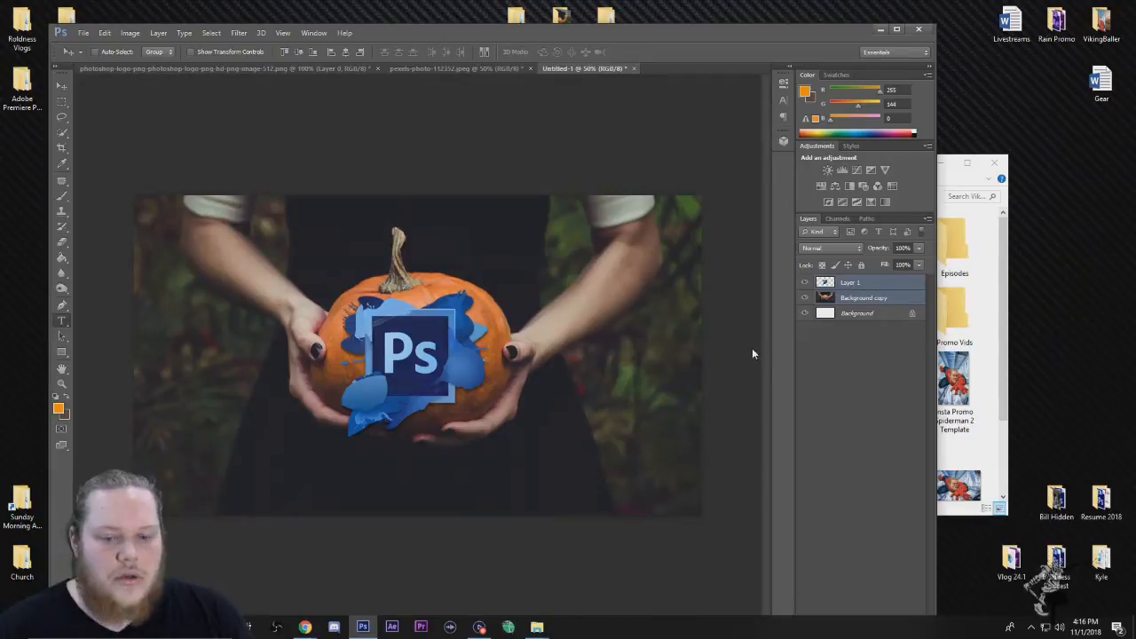
# Step: Add a white text box reading "Come" on a layer directly above Background copy, spanning the lower part of the photo
pyautogui.click(63, 86)
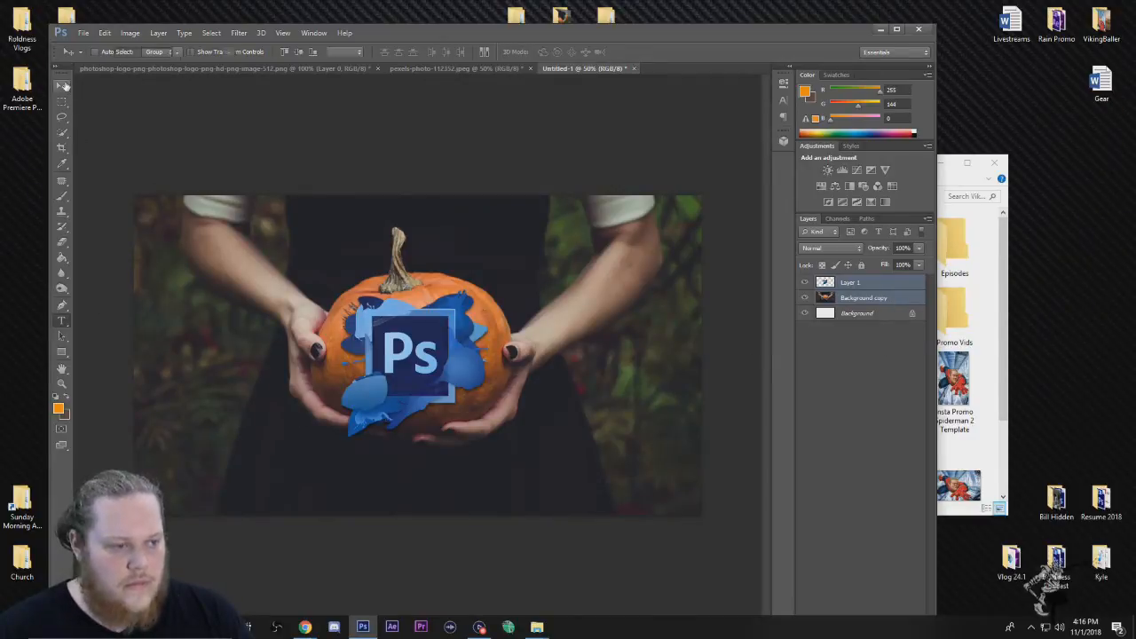
pyautogui.click(865, 298)
pyautogui.click(874, 284)
pyautogui.click(882, 300)
pyautogui.click(61, 320)
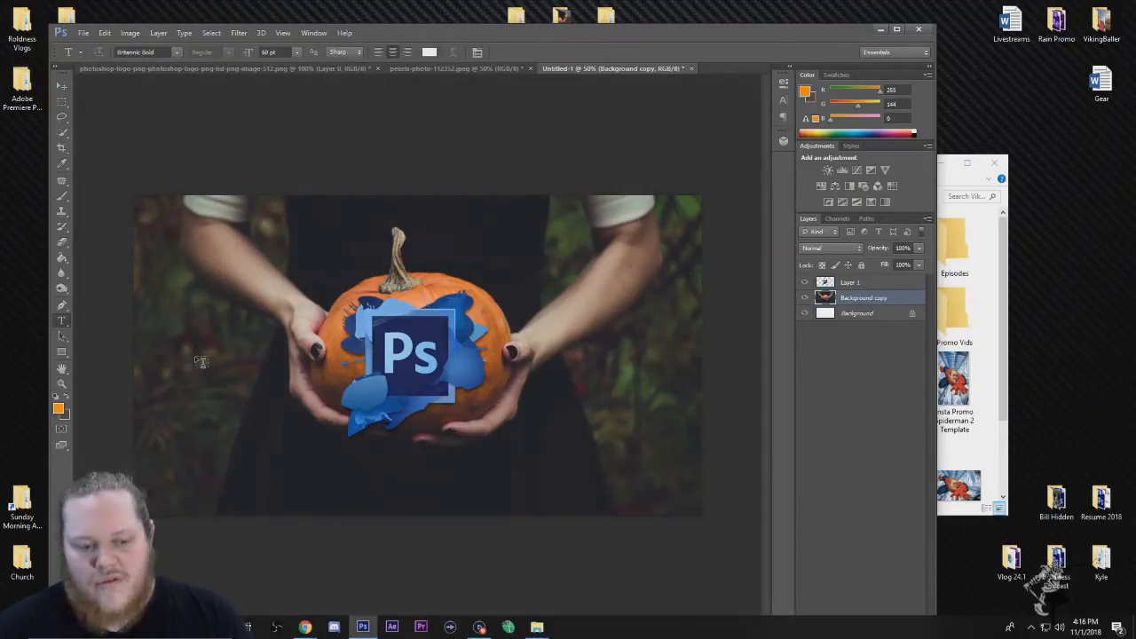
pyautogui.moveTo(189, 362); pyautogui.dragTo(566, 480)
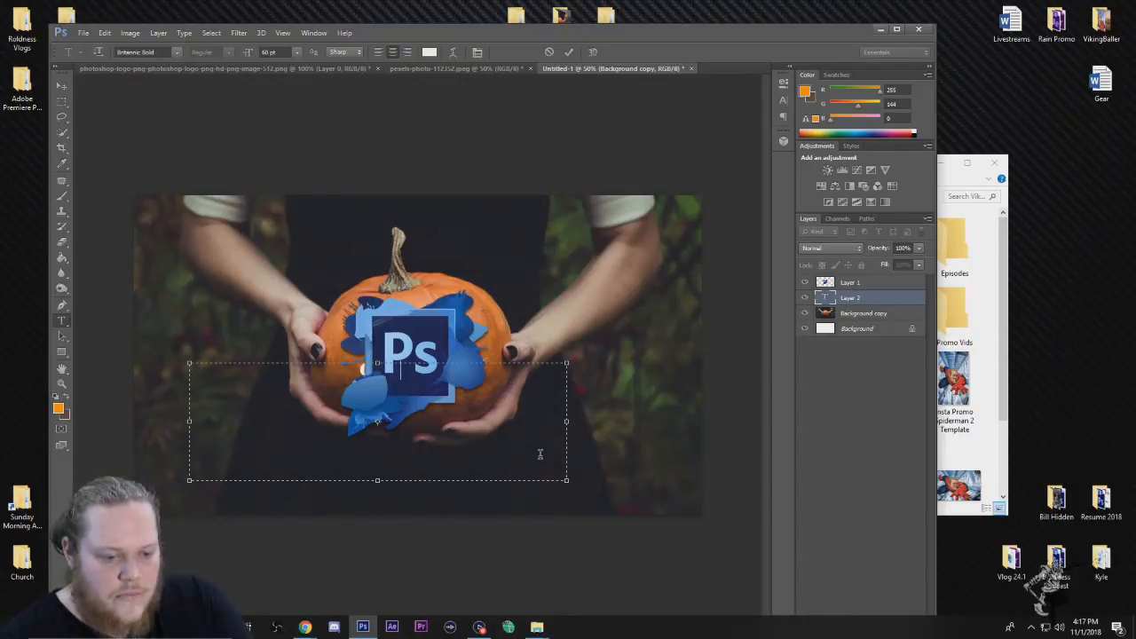
pyautogui.click(61, 85)
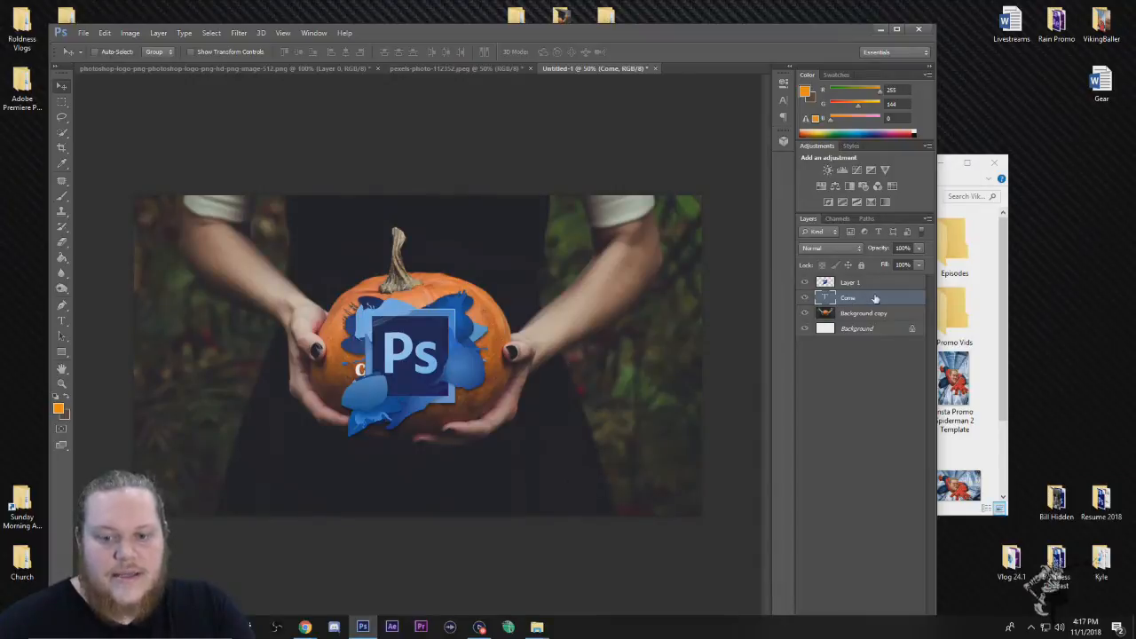
# Step: Raise the "Come" text layer above the logo layer and position the word beside the pumpkin, over the dark foliage
pyautogui.moveTo(371, 380); pyautogui.dragTo(269, 406)
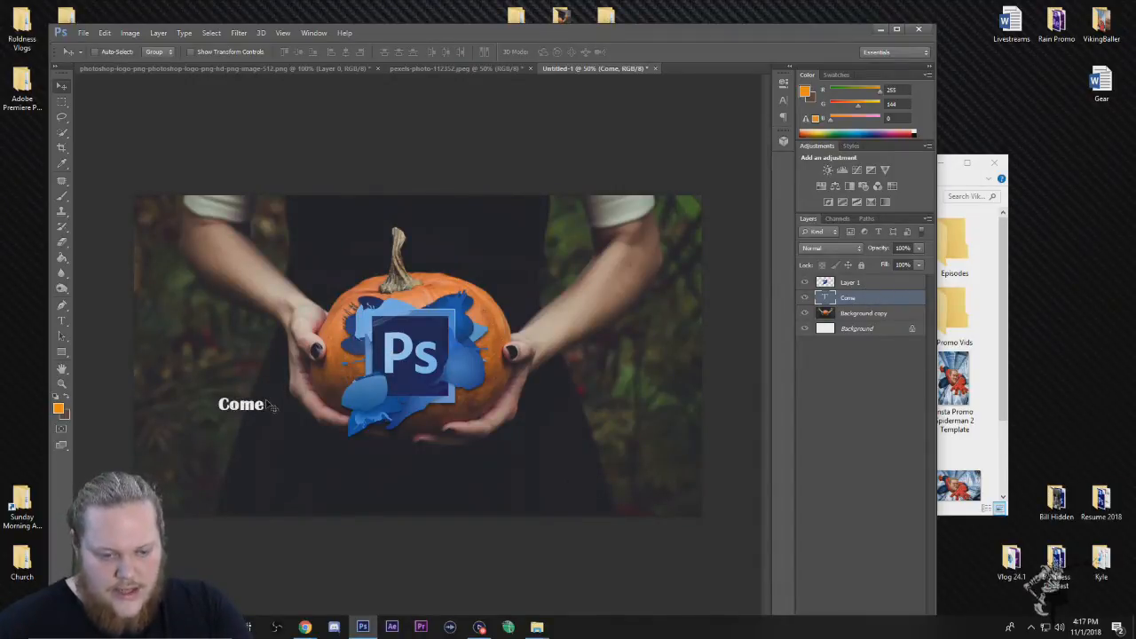
pyautogui.moveTo(242, 405); pyautogui.dragTo(435, 346)
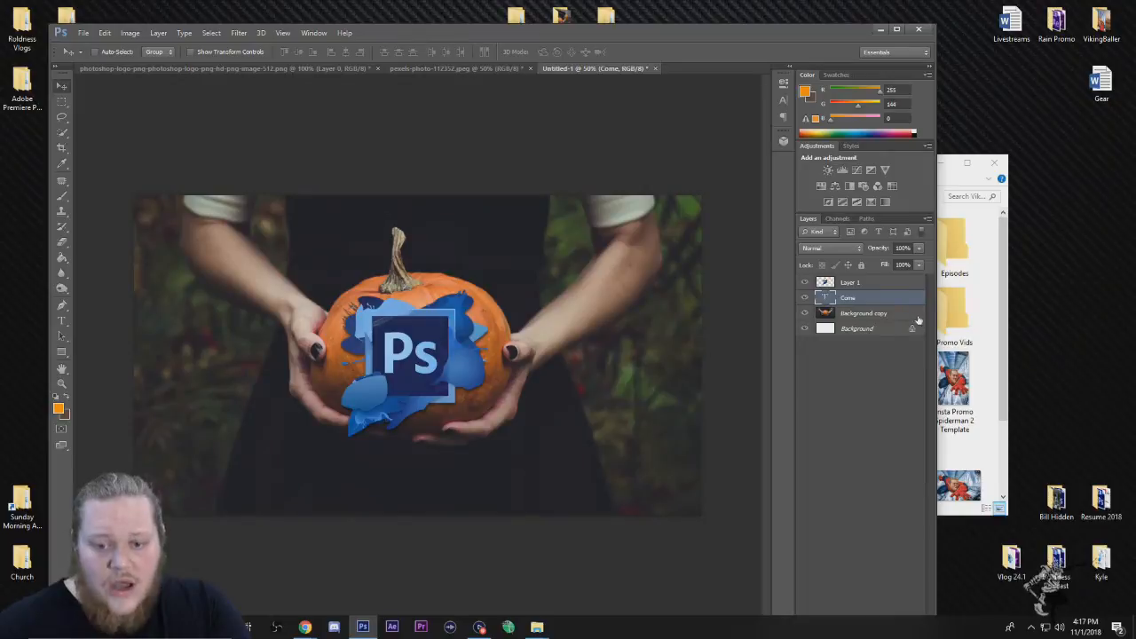
pyautogui.moveTo(877, 283)
pyautogui.mouseDown()
pyautogui.moveTo(883, 303)
pyautogui.moveTo(884, 288)
pyautogui.mouseUp()
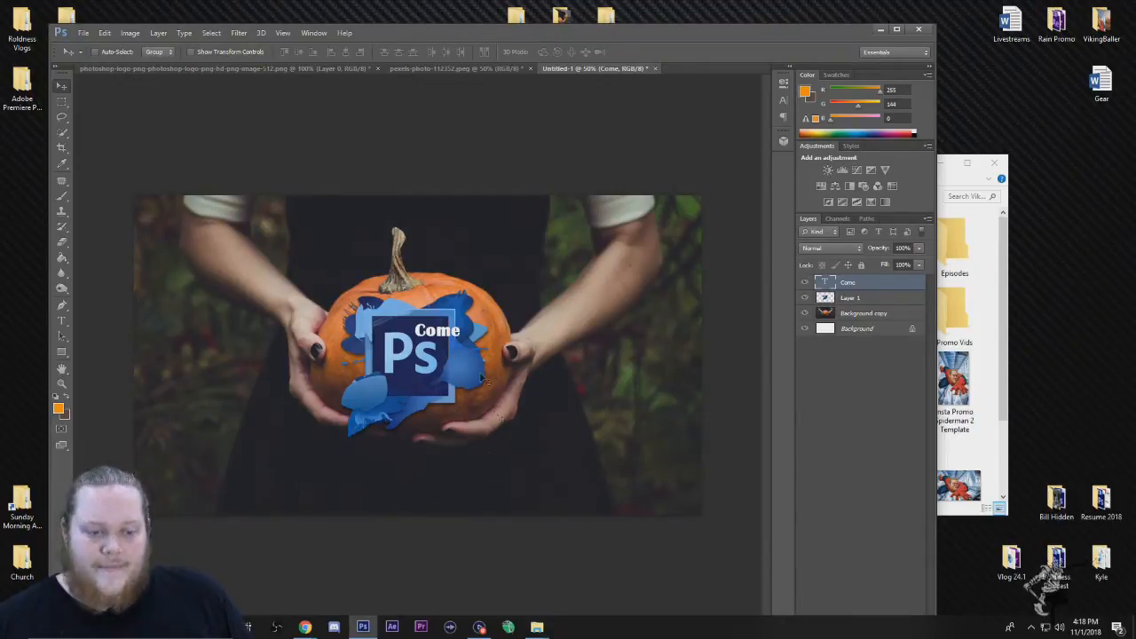
pyautogui.moveTo(450, 335); pyautogui.dragTo(255, 351)
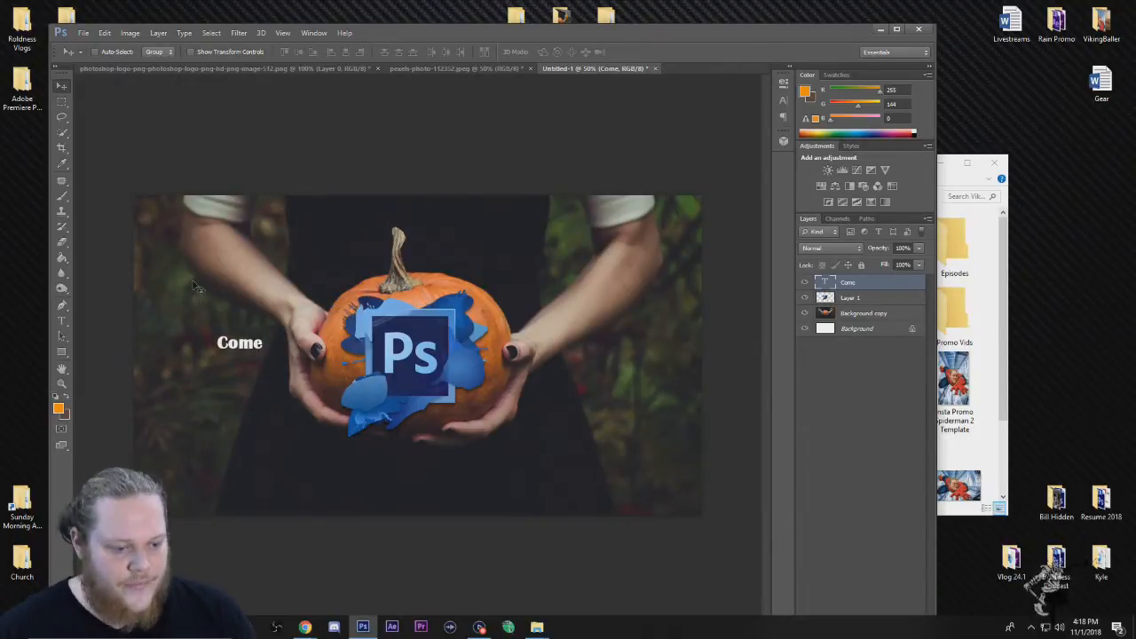
# Step: Select the whole word "Come" in its text box and set its font size to 72 pt
pyautogui.click(61, 321)
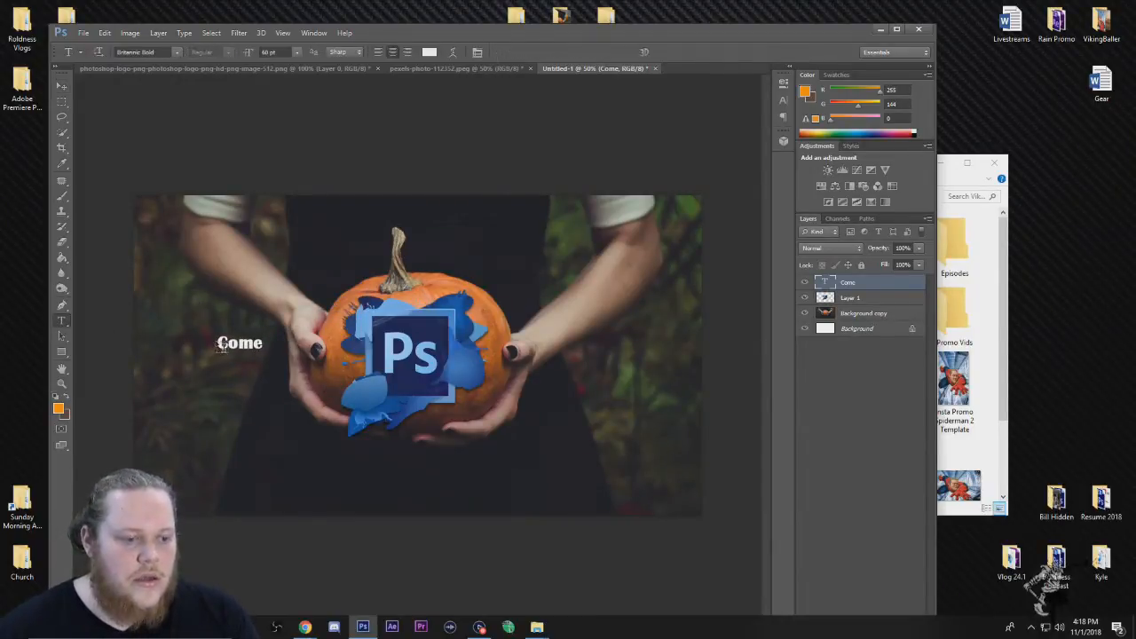
pyautogui.click(221, 344)
pyautogui.hotkey('ctrl', 'a')
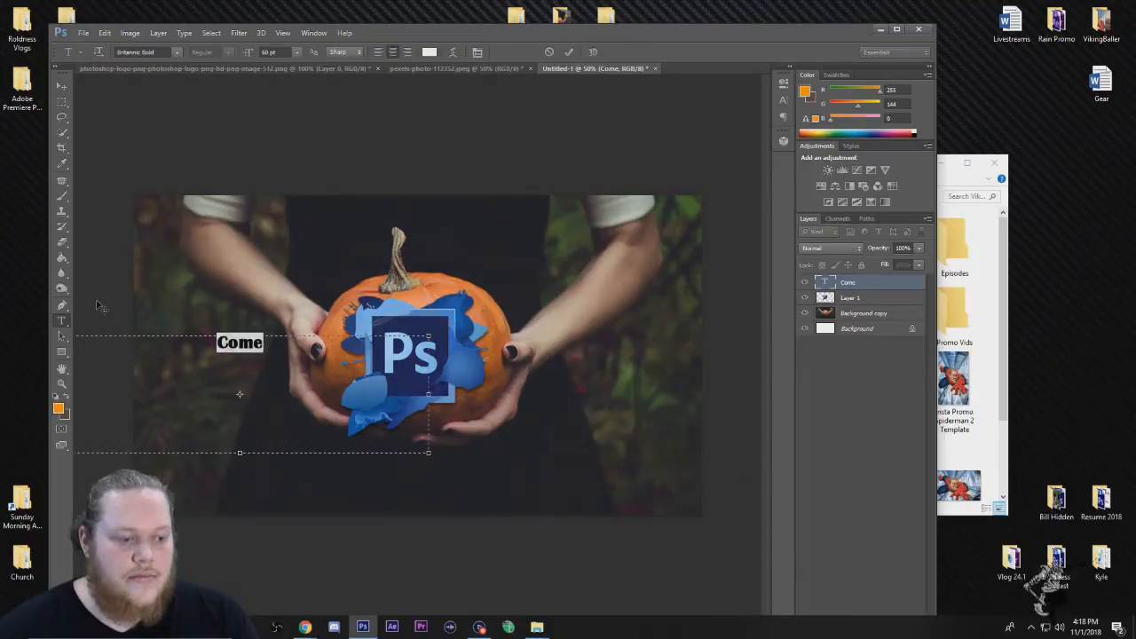
pyautogui.moveTo(217, 342); pyautogui.dragTo(268, 344)
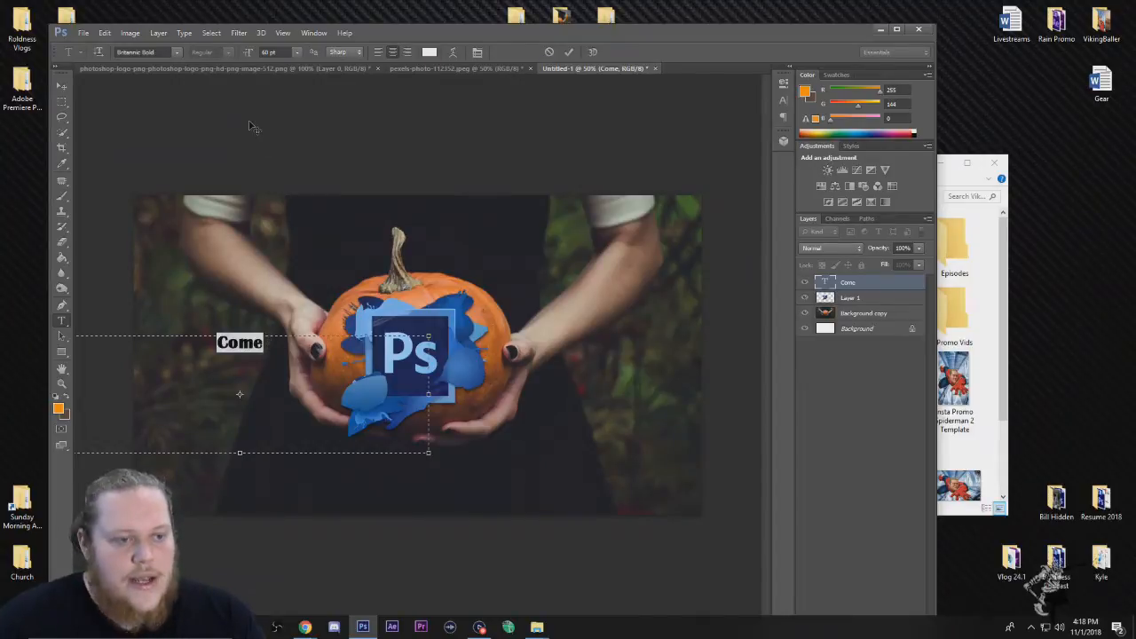
pyautogui.click(298, 55)
pyautogui.click(302, 255)
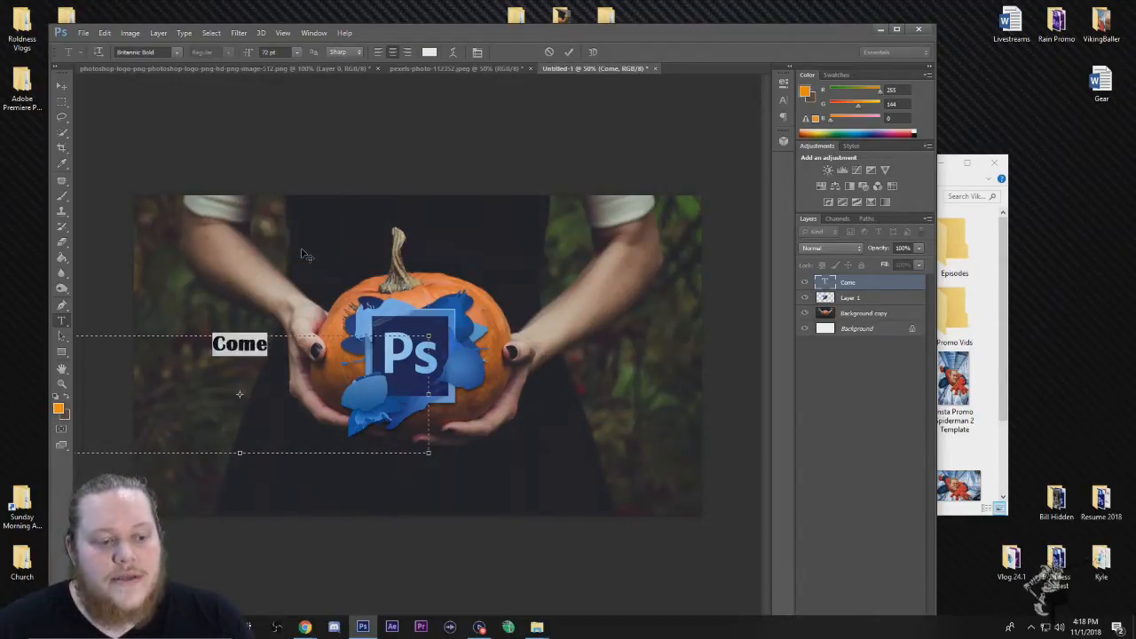
# Step: Try a font size of 1000 pt on the selected "Come" text, then reduce it to 100 pt
pyautogui.click(276, 53)
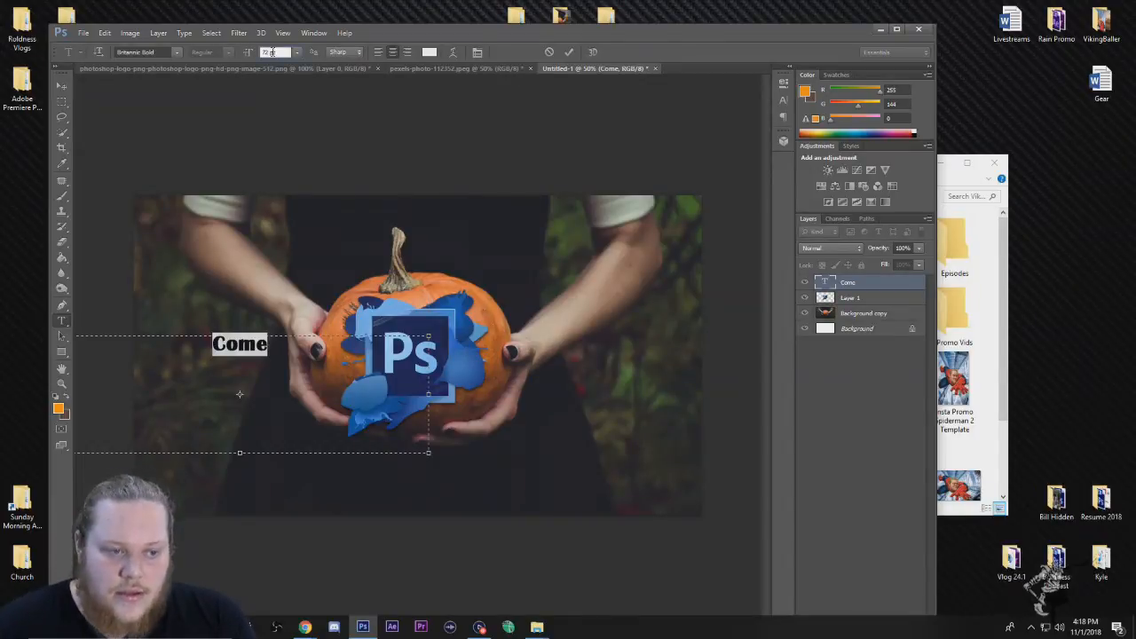
pyautogui.press('BackSpace')
pyautogui.press('BackSpace')
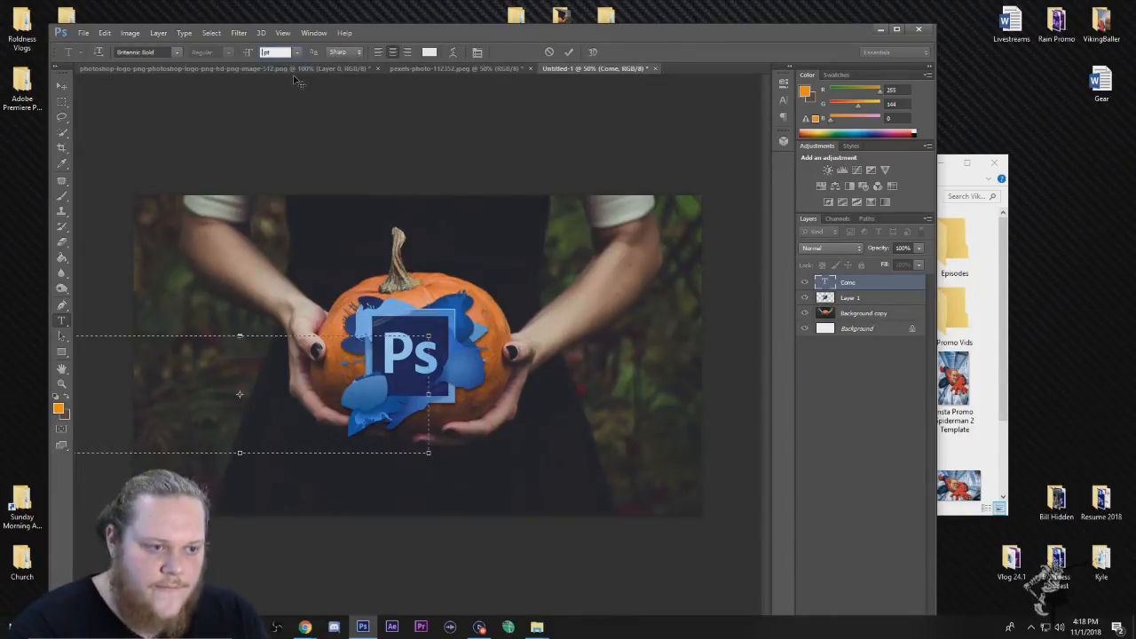
pyautogui.write('1000')
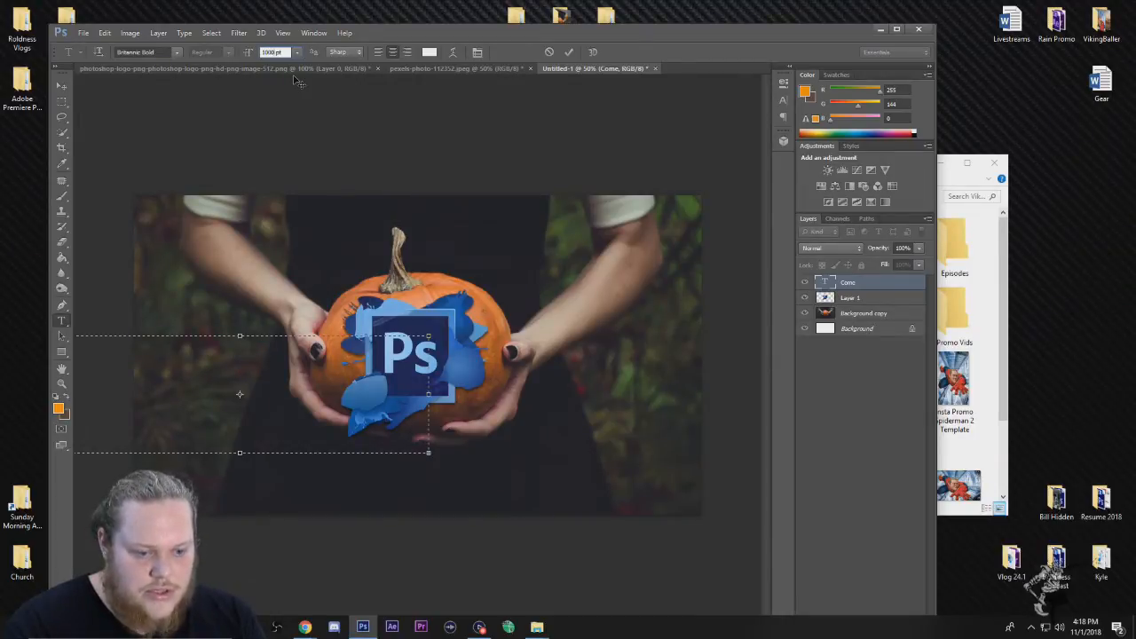
pyautogui.press('BackSpace')
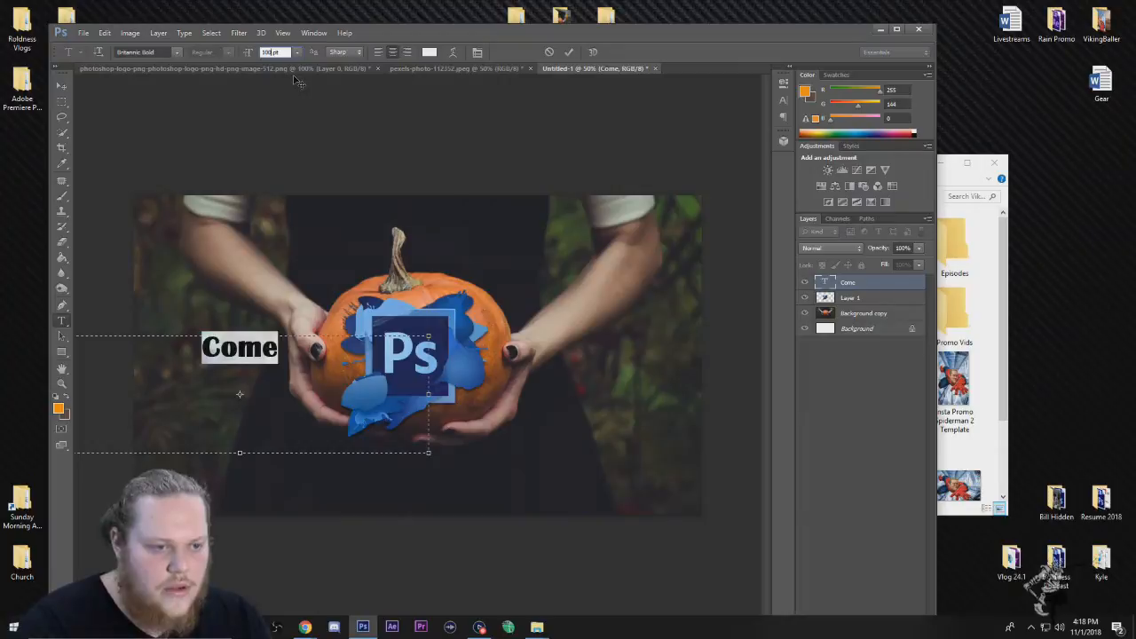
# Step: Set the "Come" text's font size to 500 pt and move the text up across the pumpkin
pyautogui.click(266, 52)
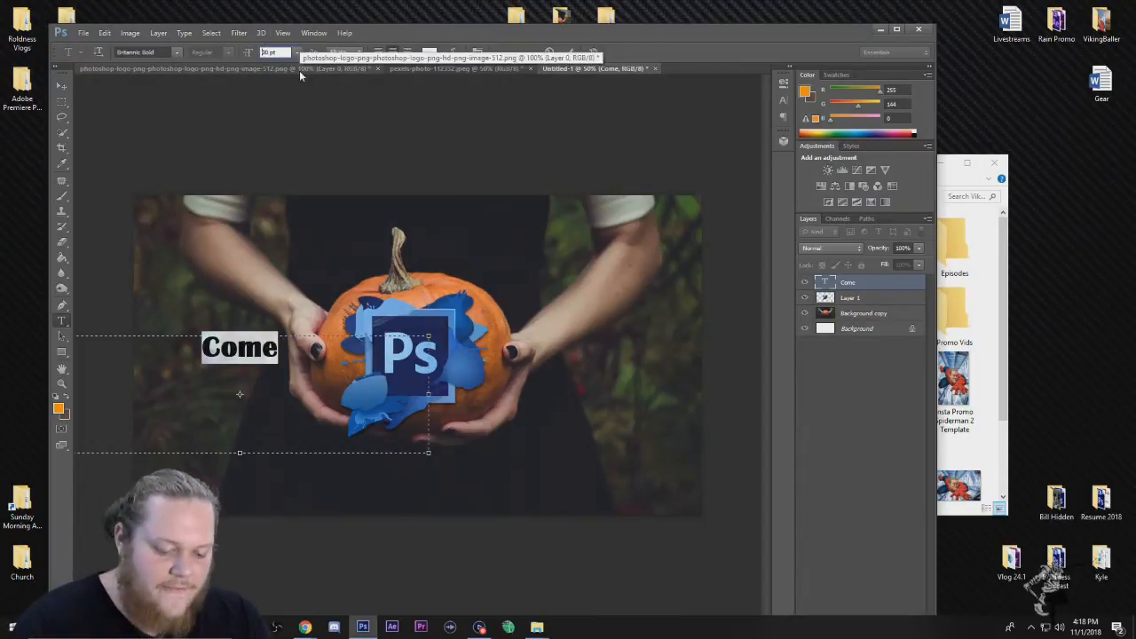
pyautogui.press('BackSpace')
pyautogui.write('50')
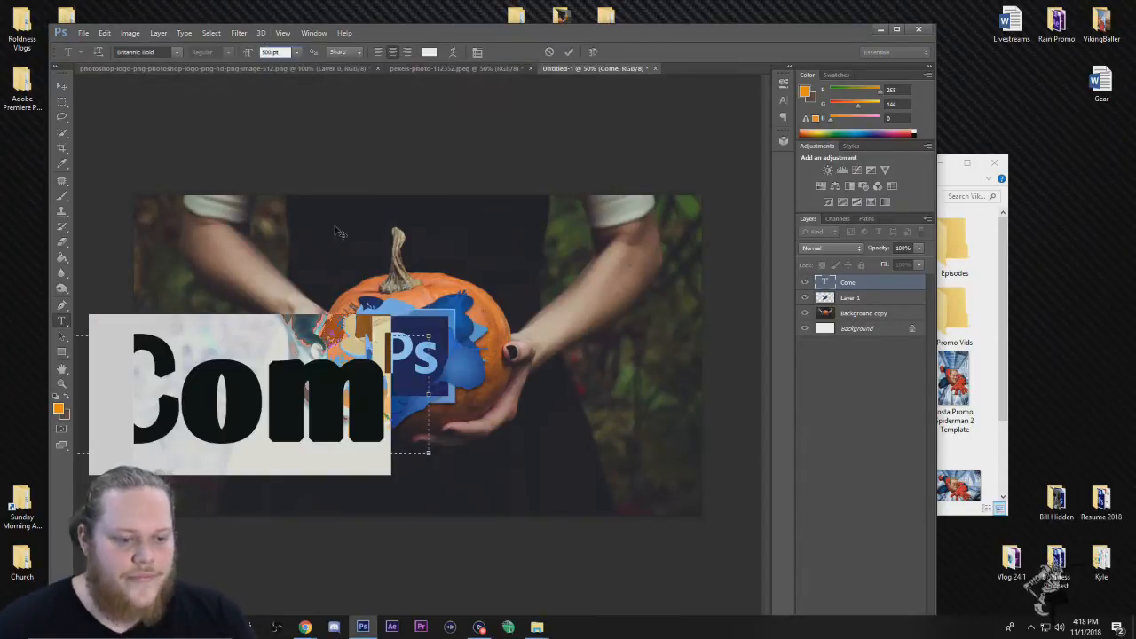
pyautogui.click(63, 85)
pyautogui.moveTo(289, 397); pyautogui.dragTo(388, 322)
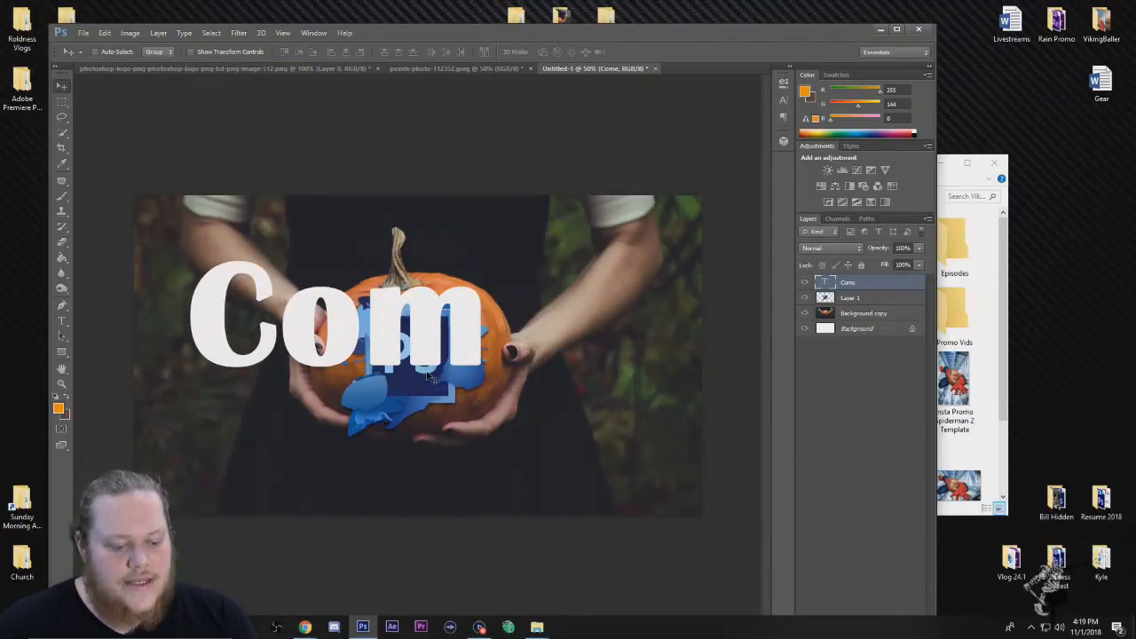
# Step: Free-transform the "Come" text to about 129% width and 124% height and apply the transformation
pyautogui.hotkey('ctrl', 't')
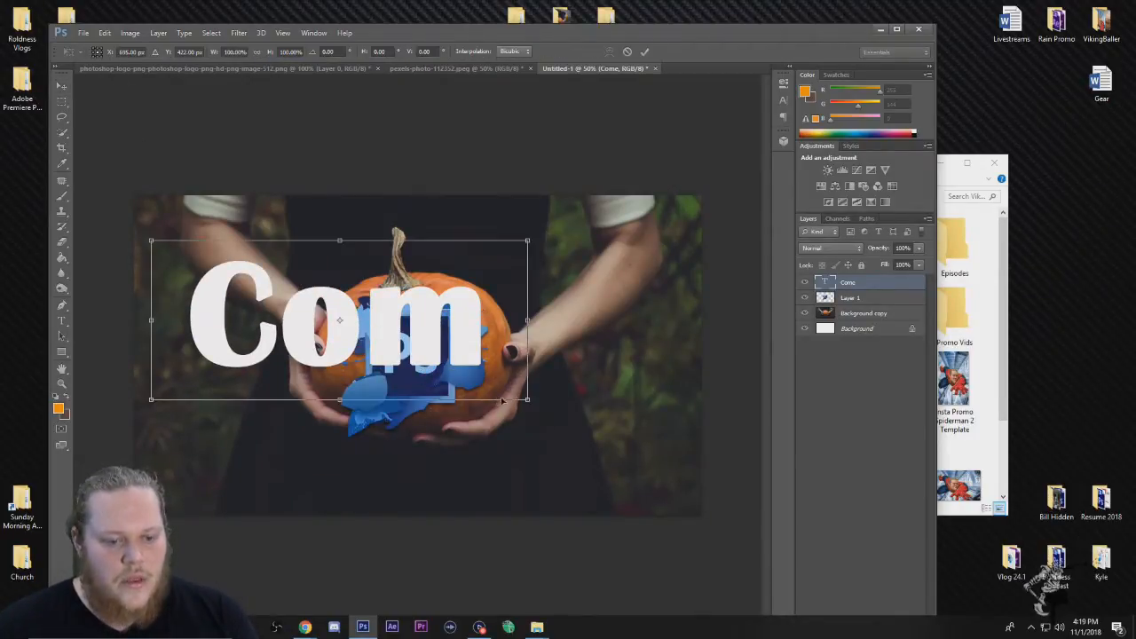
pyautogui.moveTo(527, 401); pyautogui.dragTo(636, 436)
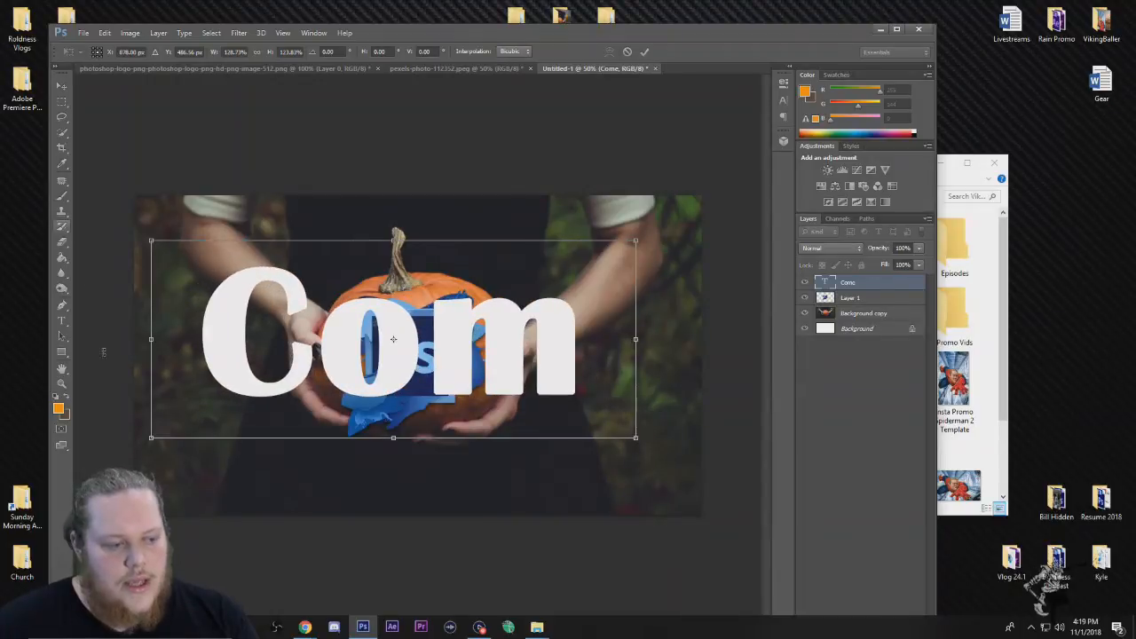
pyautogui.click(62, 322)
pyautogui.click(446, 264)
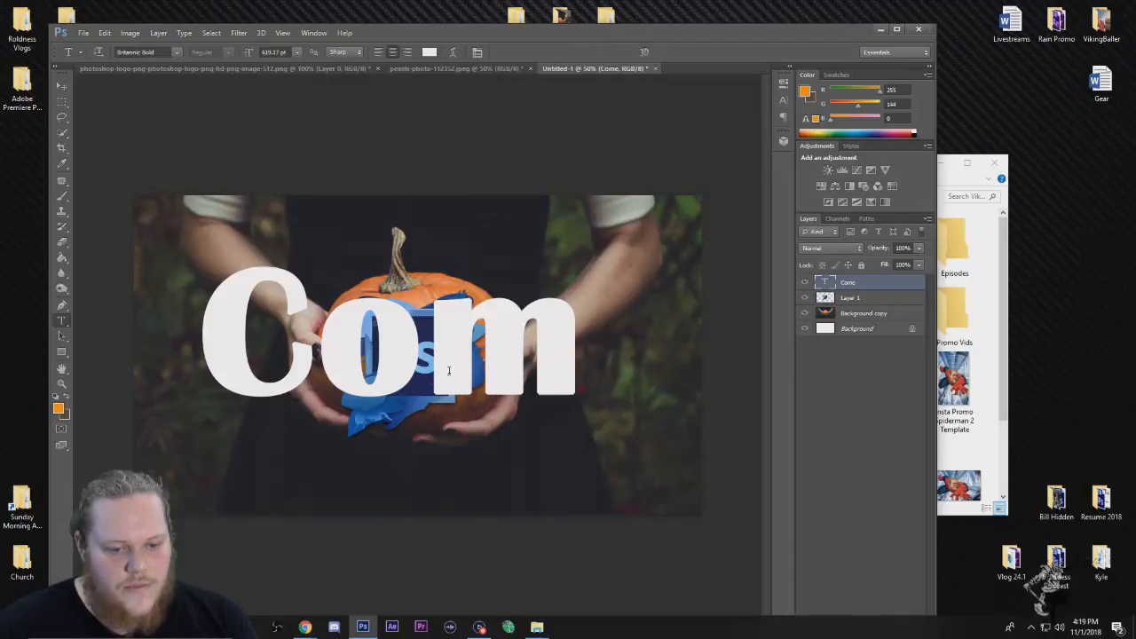
# Step: Reopen the enlarged "Come" text box for editing with the Type tool
pyautogui.click(550, 352)
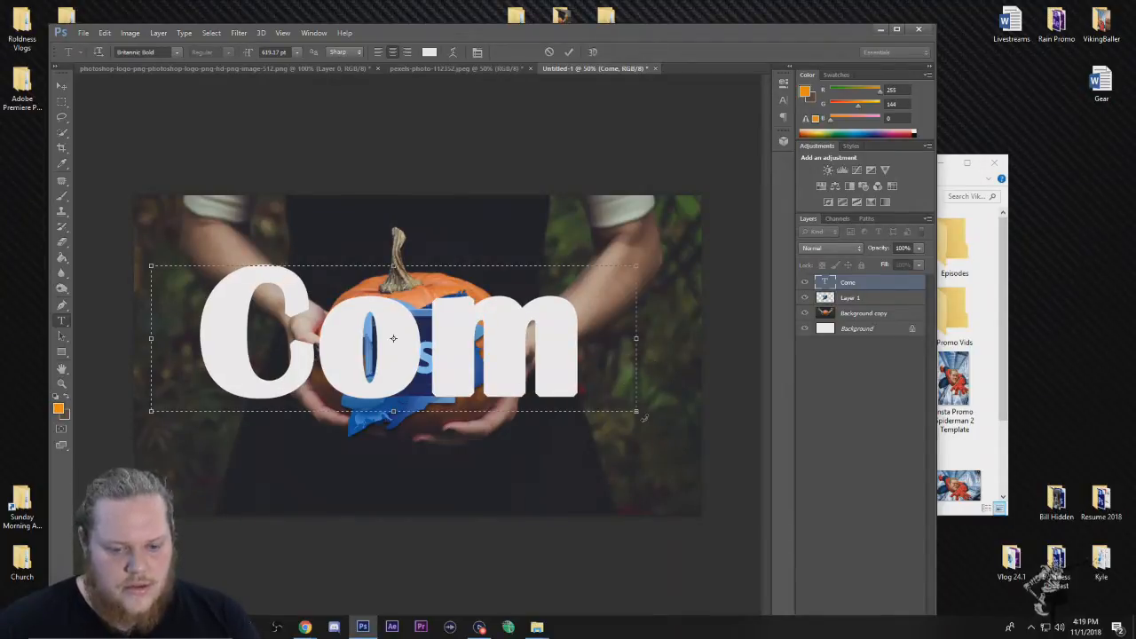
pyautogui.click(62, 85)
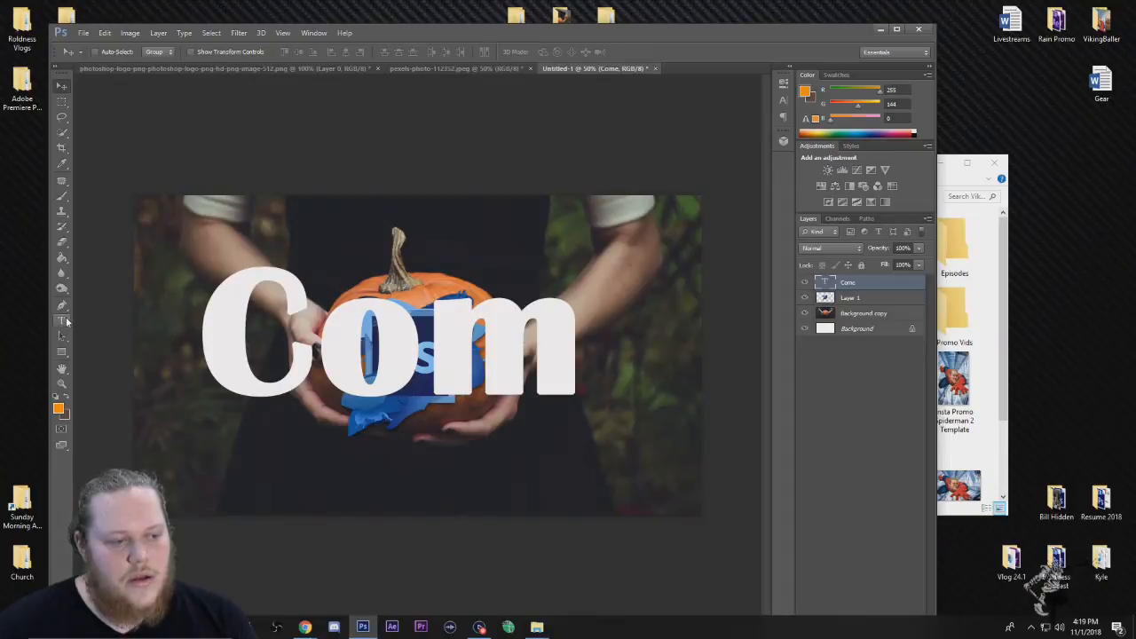
pyautogui.click(61, 321)
pyautogui.click(594, 383)
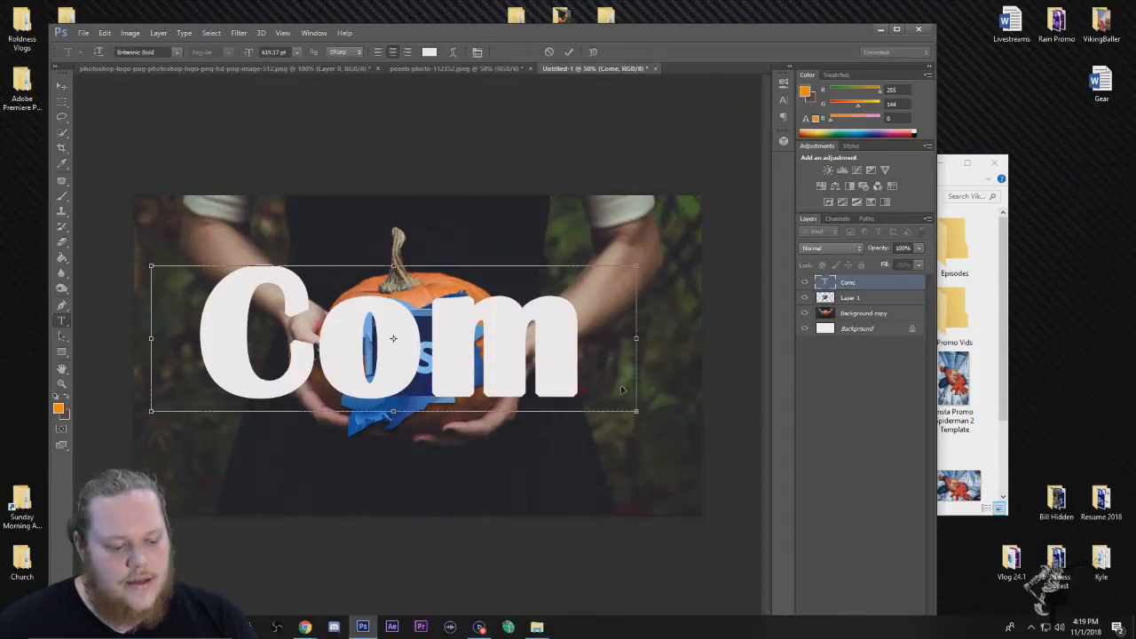
# Step: Merge the "Come" text layer into Layer 1 and try to edit the merged lettering with the Type tool
pyautogui.hotkey('ctrl', 'e')
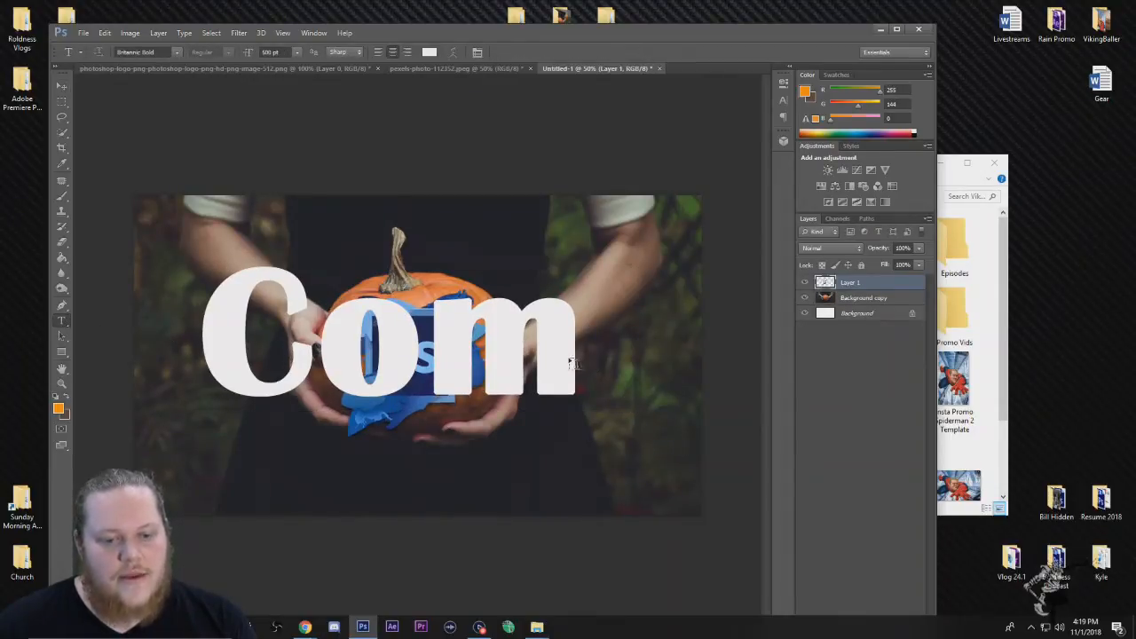
pyautogui.click(322, 339)
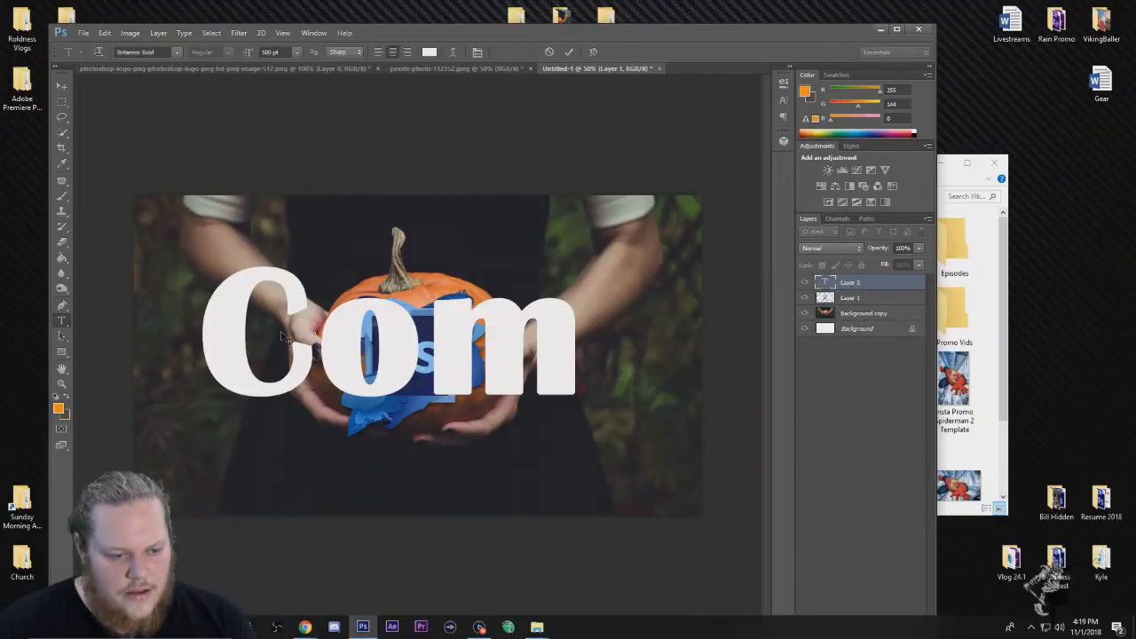
pyautogui.click(880, 297)
pyautogui.click(881, 287)
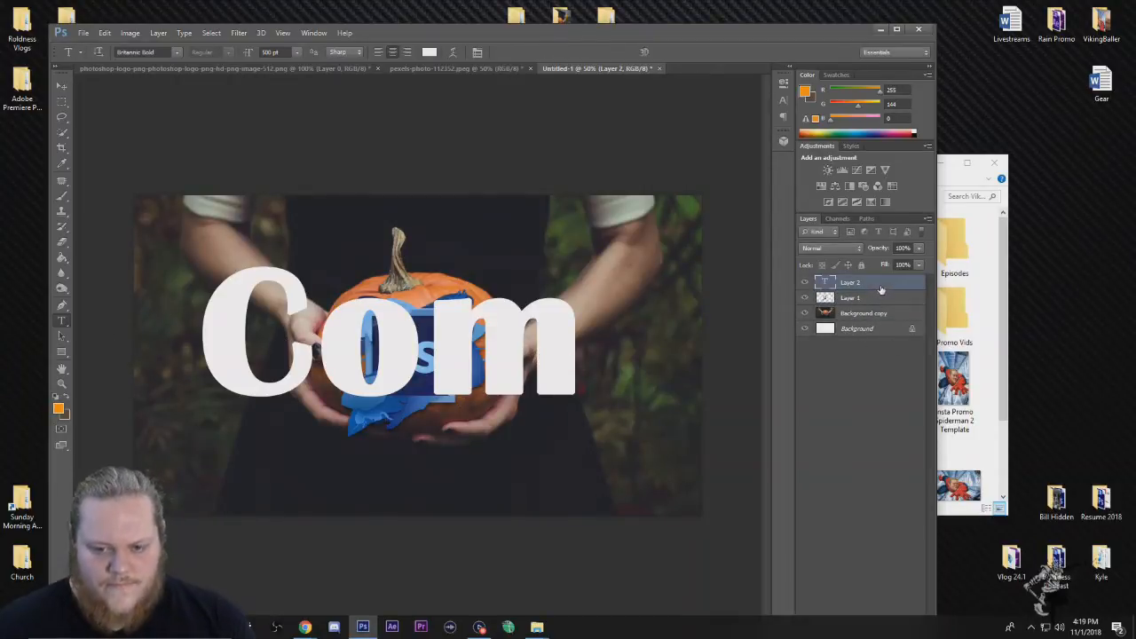
pyautogui.click(874, 299)
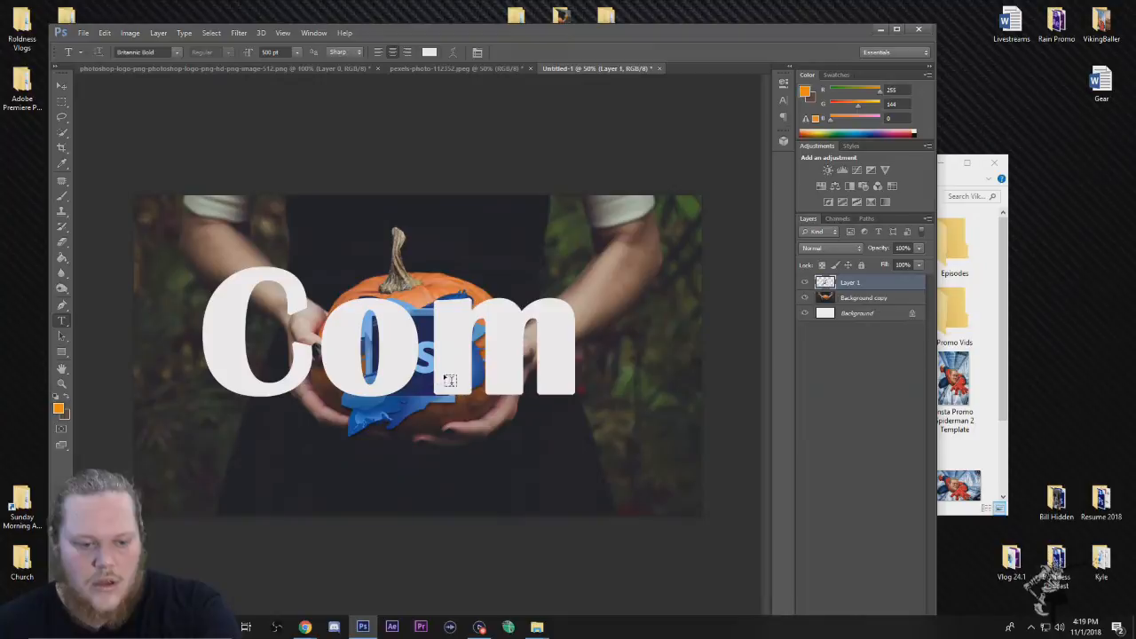
pyautogui.click(207, 333)
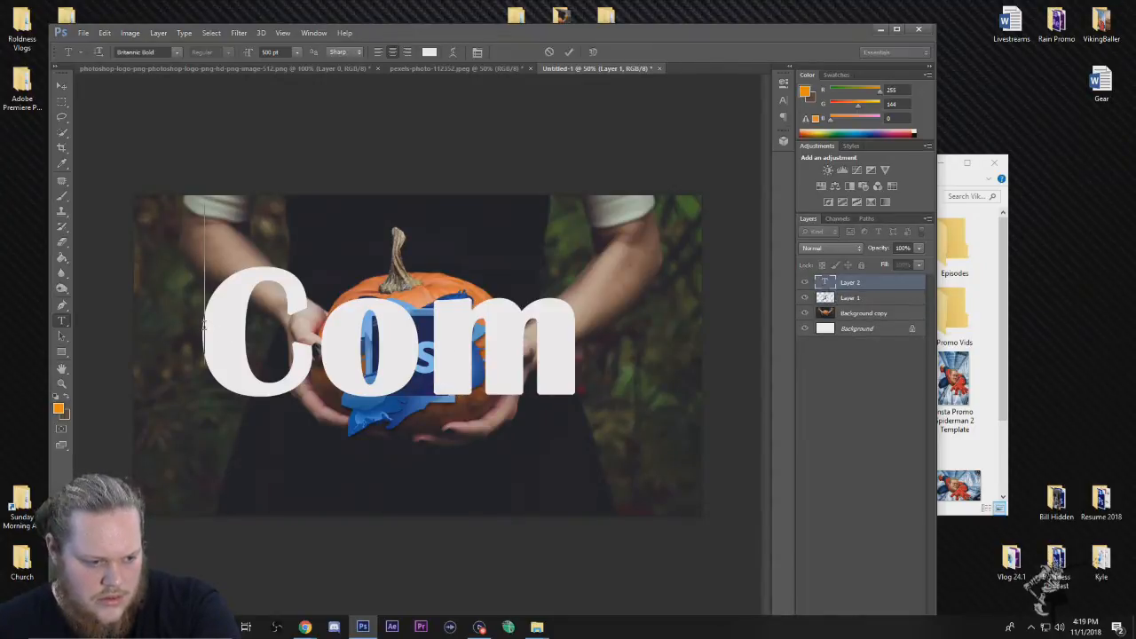
# Step: Delete Layer 1 with its merged logo and lettering, and the empty text layer Layer 2
pyautogui.click(879, 298)
pyautogui.press('Delete')
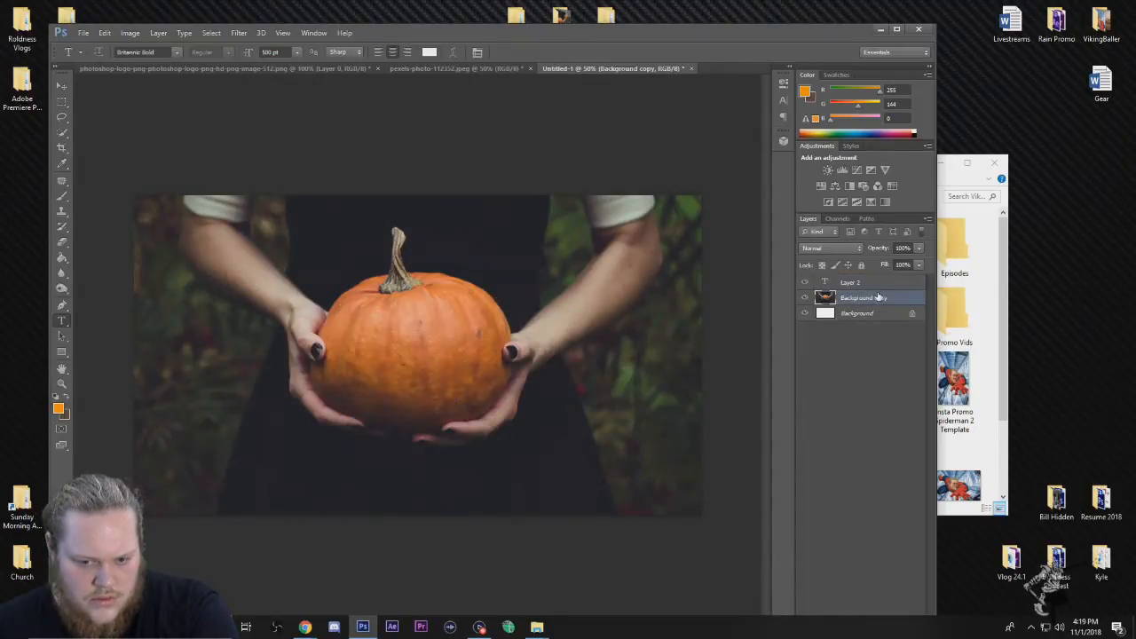
pyautogui.click(874, 286)
pyautogui.press('Delete')
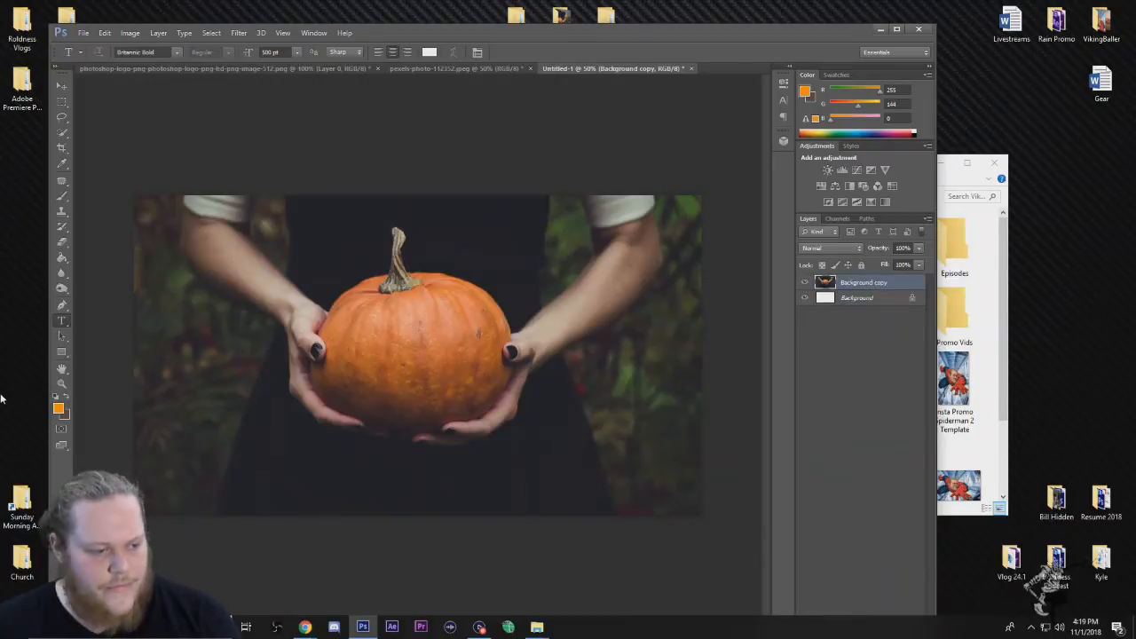
# Step: Create a wide text box across the pumpkin, enter "Come" at 500 pt, and nudge the text slightly upward
pyautogui.moveTo(205, 281); pyautogui.dragTo(593, 423)
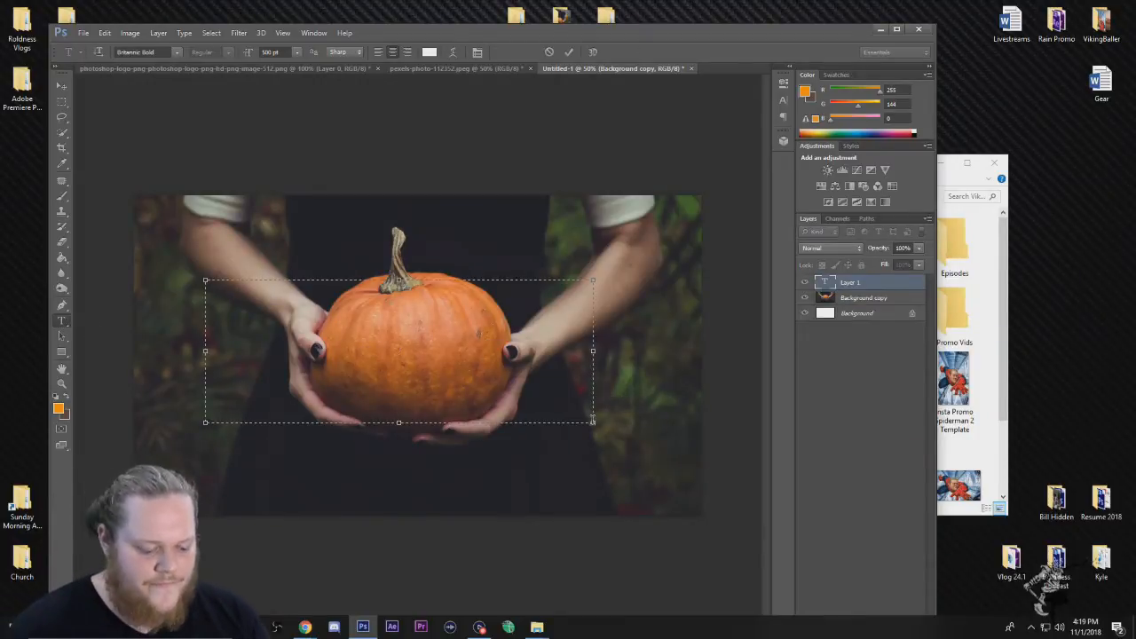
pyautogui.write('Come')
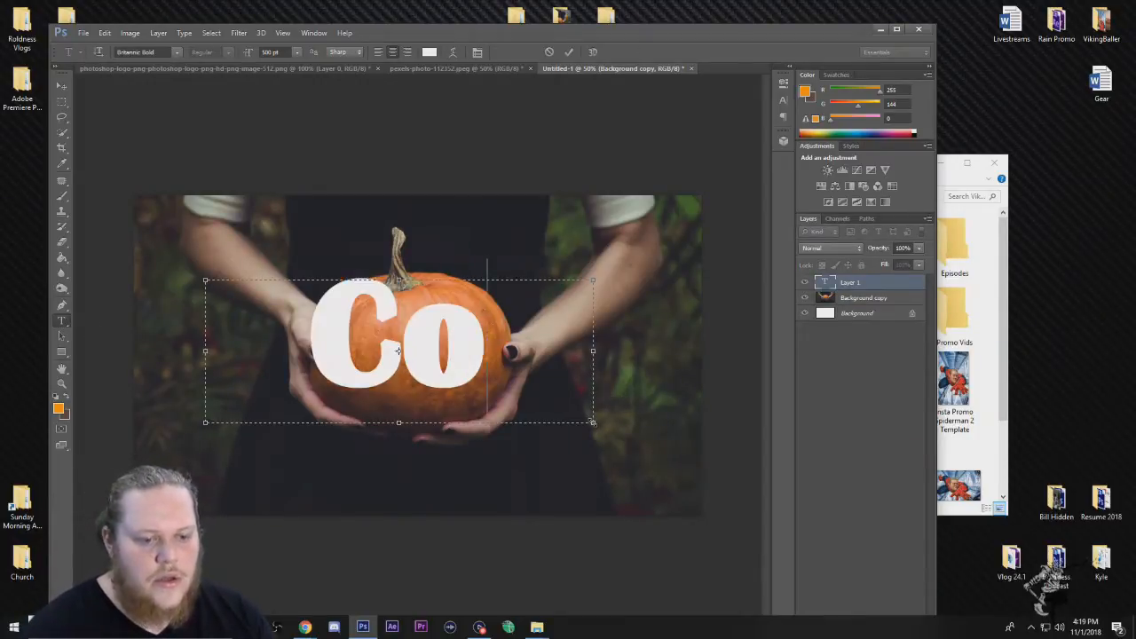
pyautogui.click(62, 87)
pyautogui.moveTo(365, 330)
pyautogui.mouseDown()
pyautogui.moveTo(388, 350)
pyautogui.moveTo(383, 371)
pyautogui.moveTo(375, 325)
pyautogui.mouseUp()
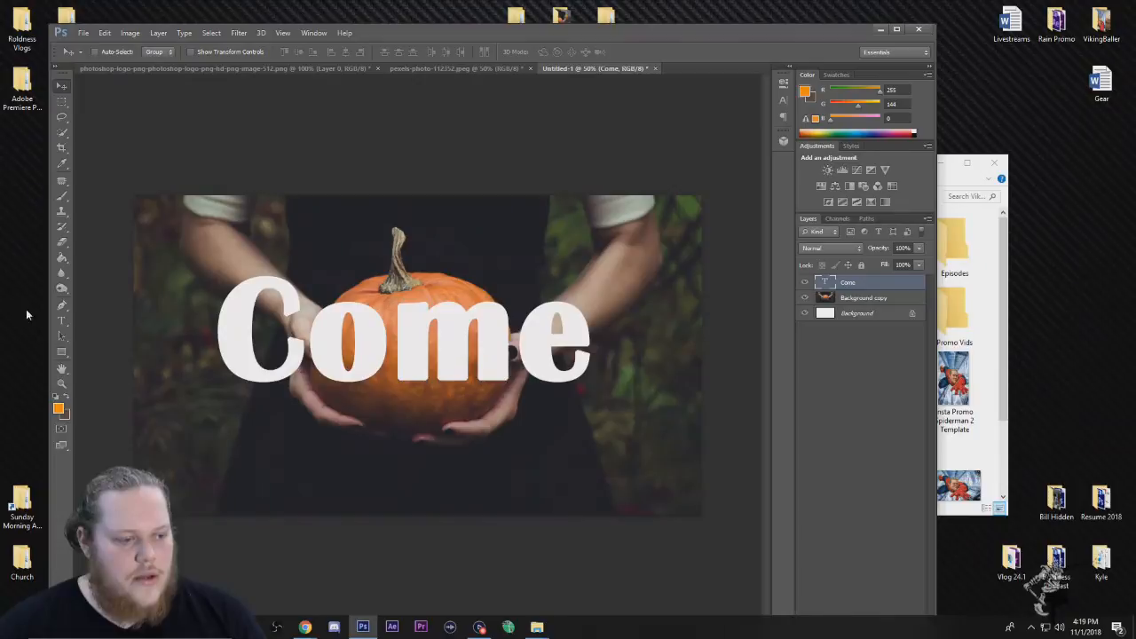
# Step: Clear the word "Come" from its text box and set the font size to 72 pt
pyautogui.click(62, 323)
pyautogui.click(219, 332)
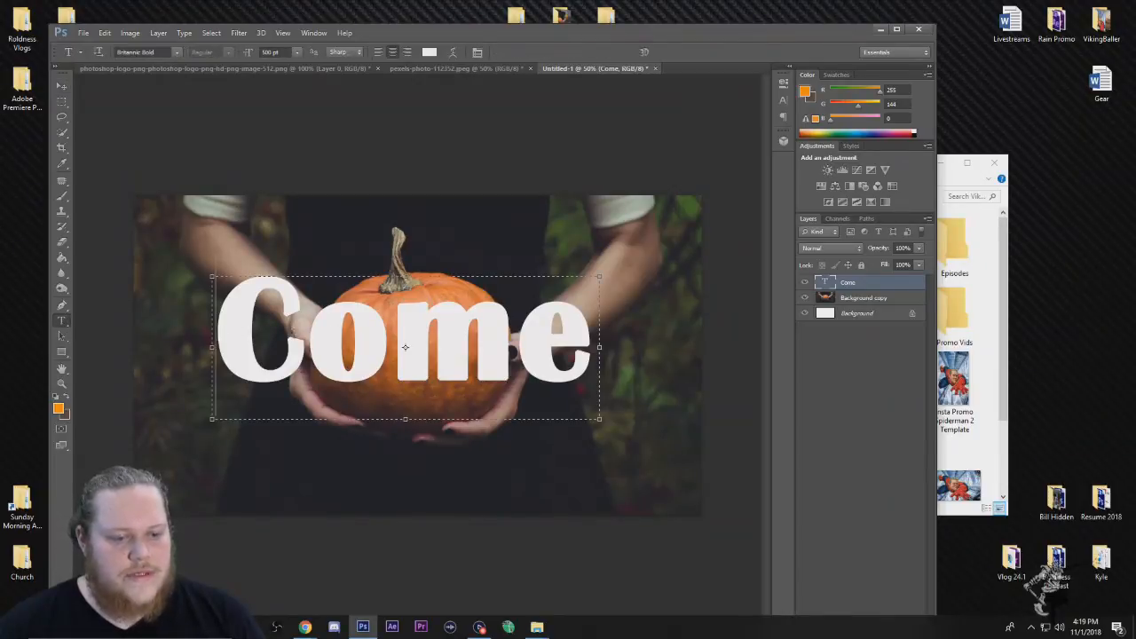
pyautogui.hotkey('ctrl', 'a')
pyautogui.press('BackSpace')
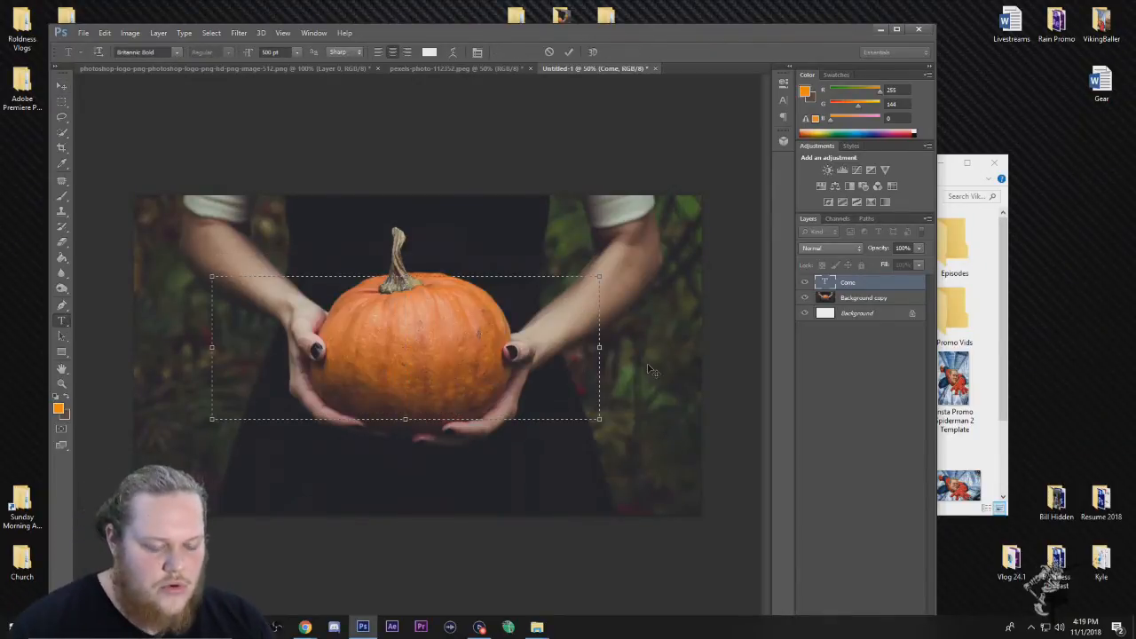
pyautogui.click(297, 52)
pyautogui.click(295, 253)
# Step: Enter "Come Watch Our Stream" in the text box and move the line to the upper left area of the image
pyautogui.write('Come')
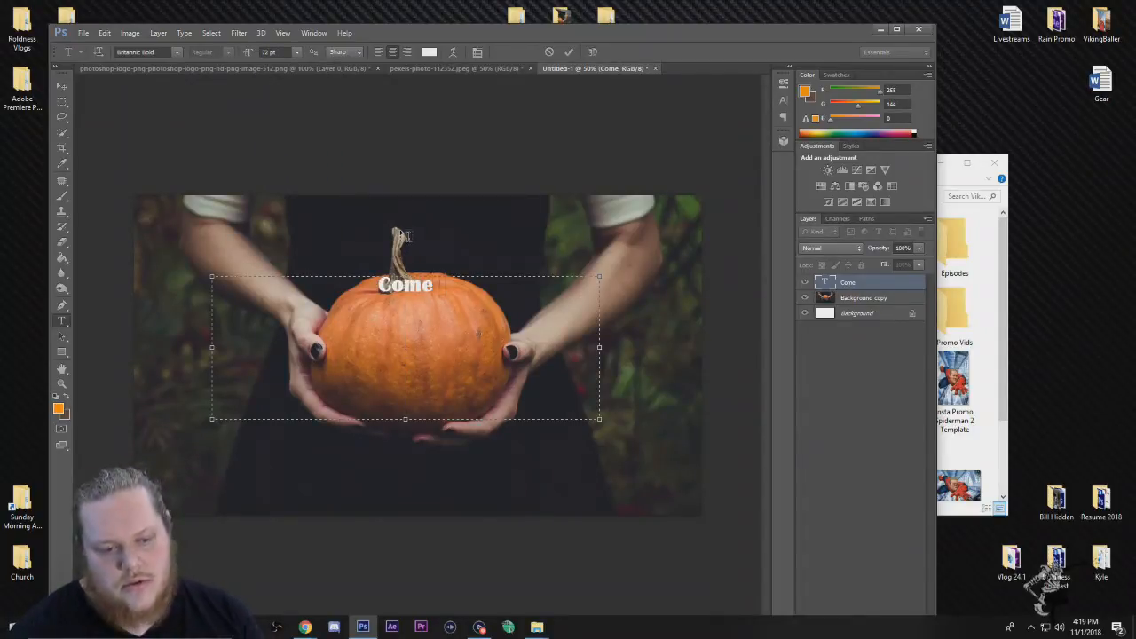
pyautogui.write(' Watch ou')
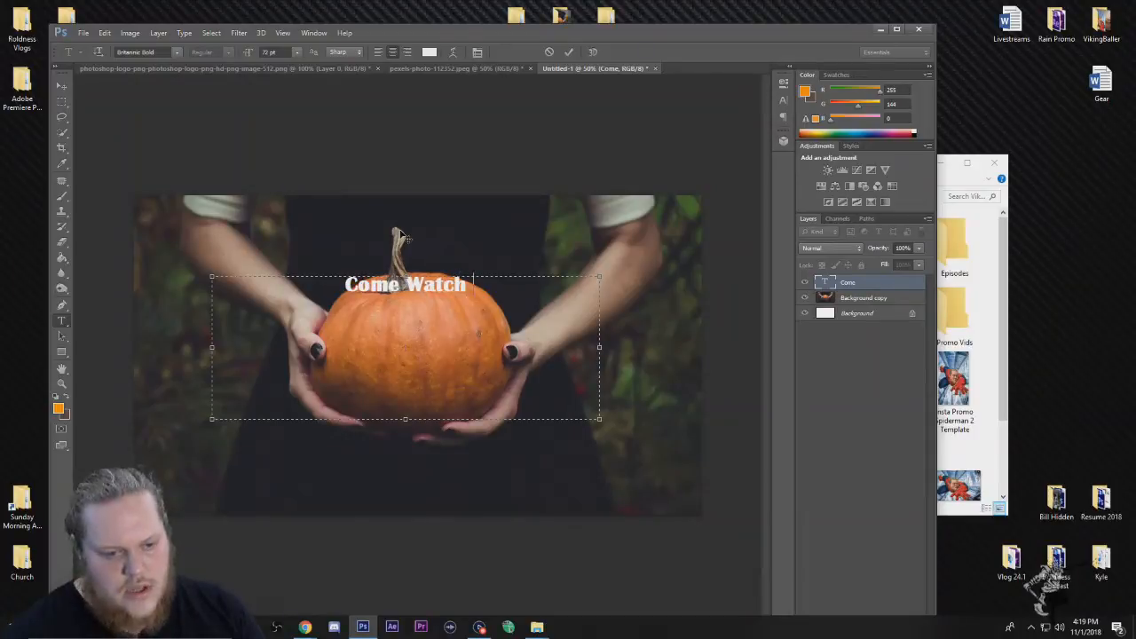
pyautogui.press('BackSpace')
pyautogui.press('BackSpace')
pyautogui.write('Our ')
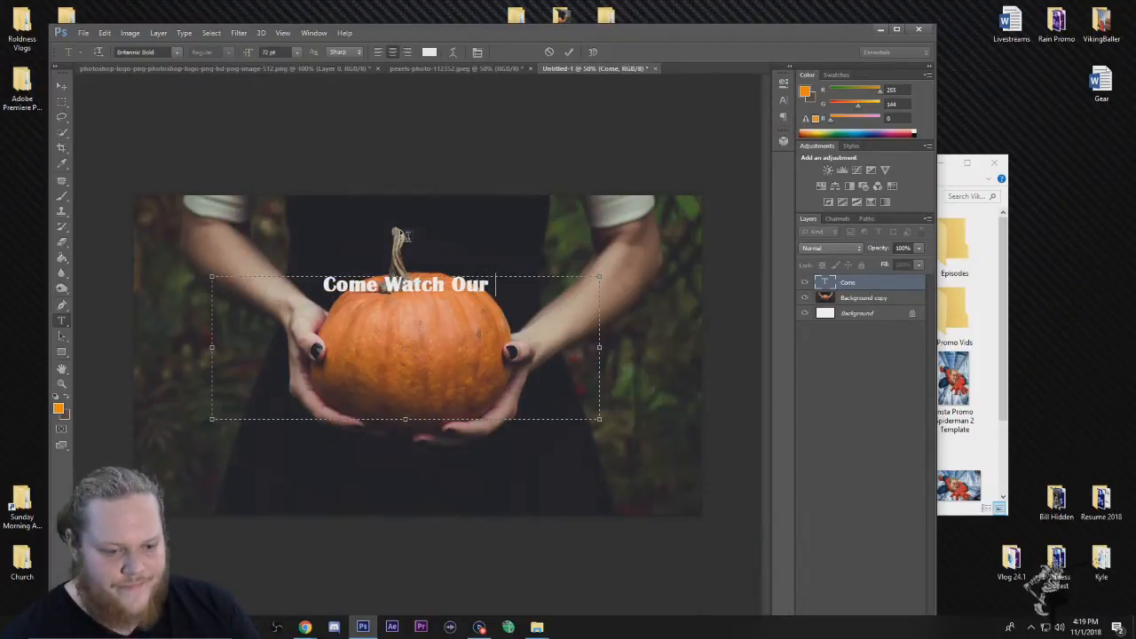
pyautogui.write('Stream')
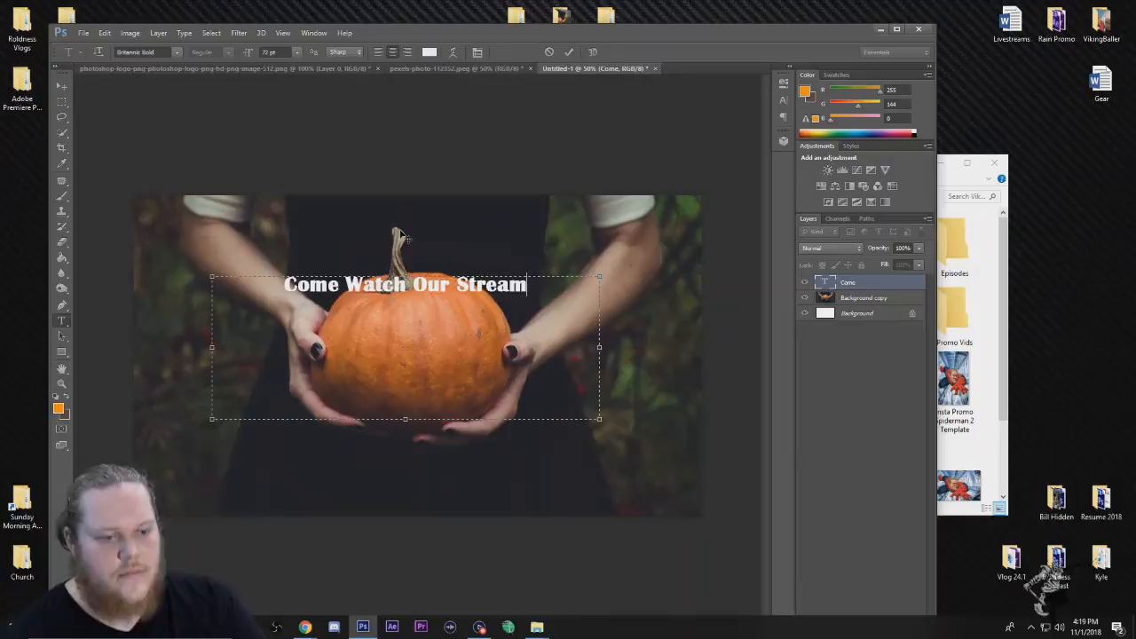
pyautogui.click(62, 86)
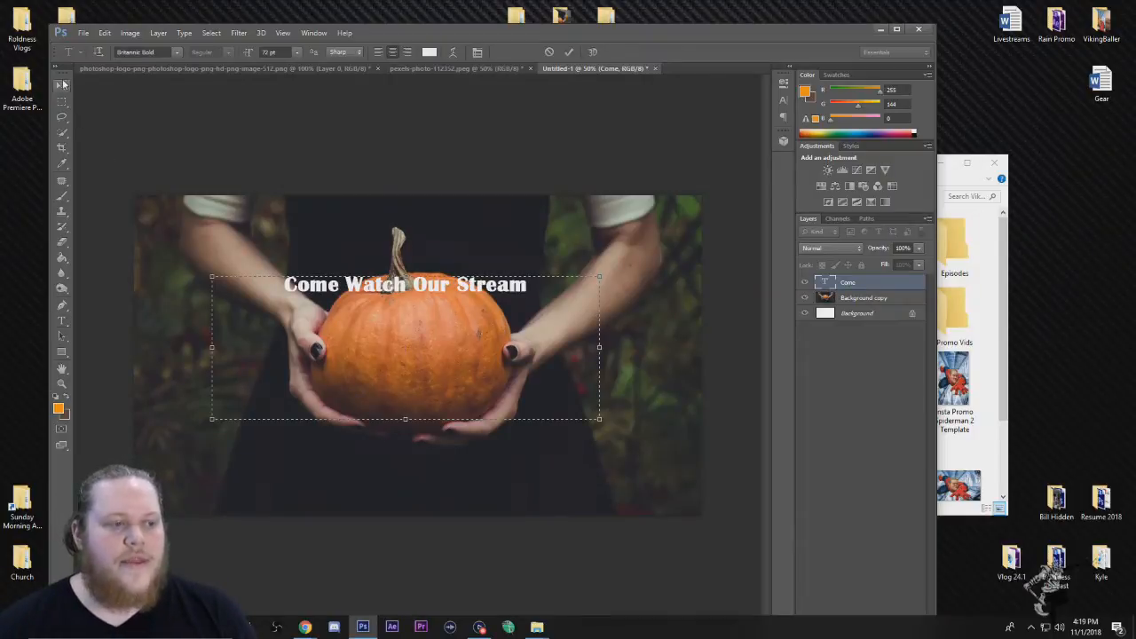
pyautogui.moveTo(422, 287); pyautogui.dragTo(279, 215)
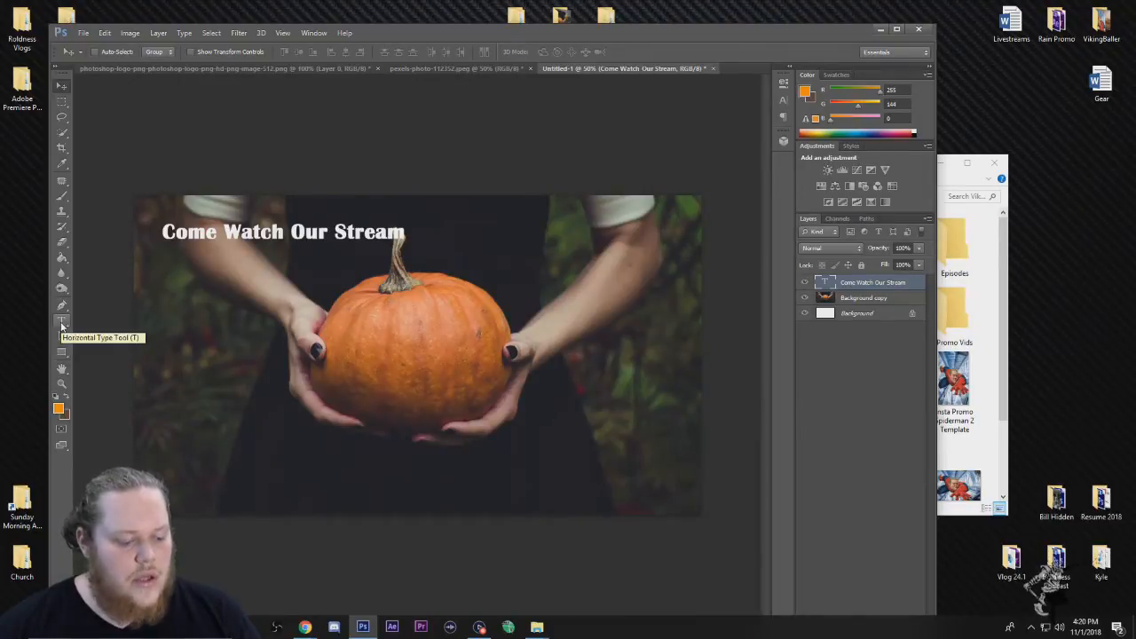
# Step: Reopen the text for editing, try the letter V over the selected line and again at its end, and remove it both times
pyautogui.press('t')
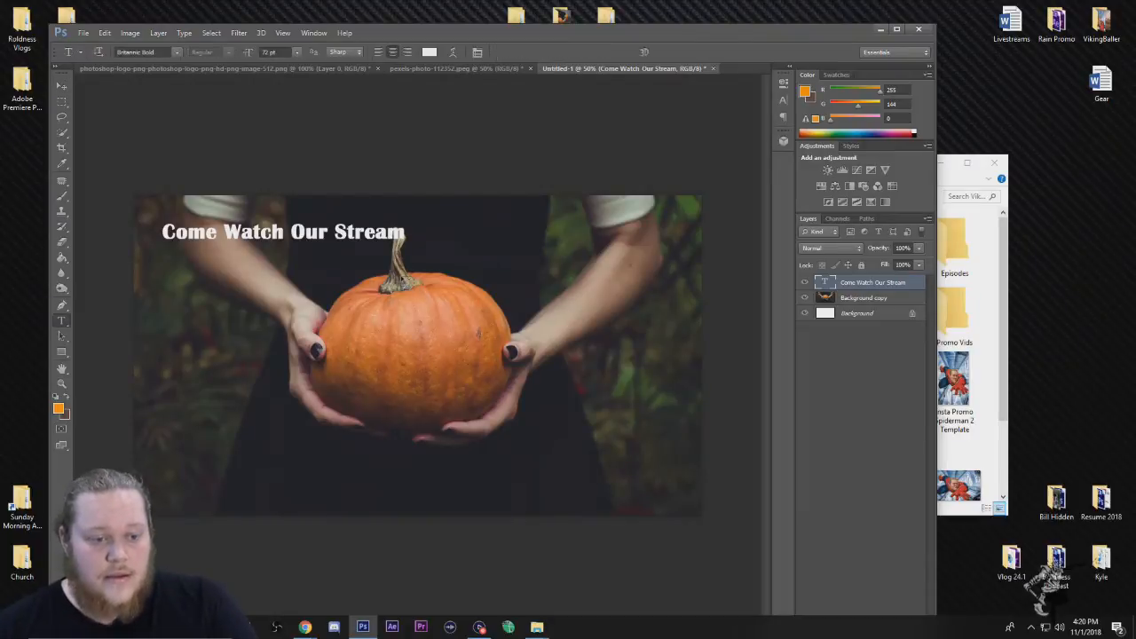
pyautogui.moveTo(410, 232); pyautogui.dragTo(161, 233)
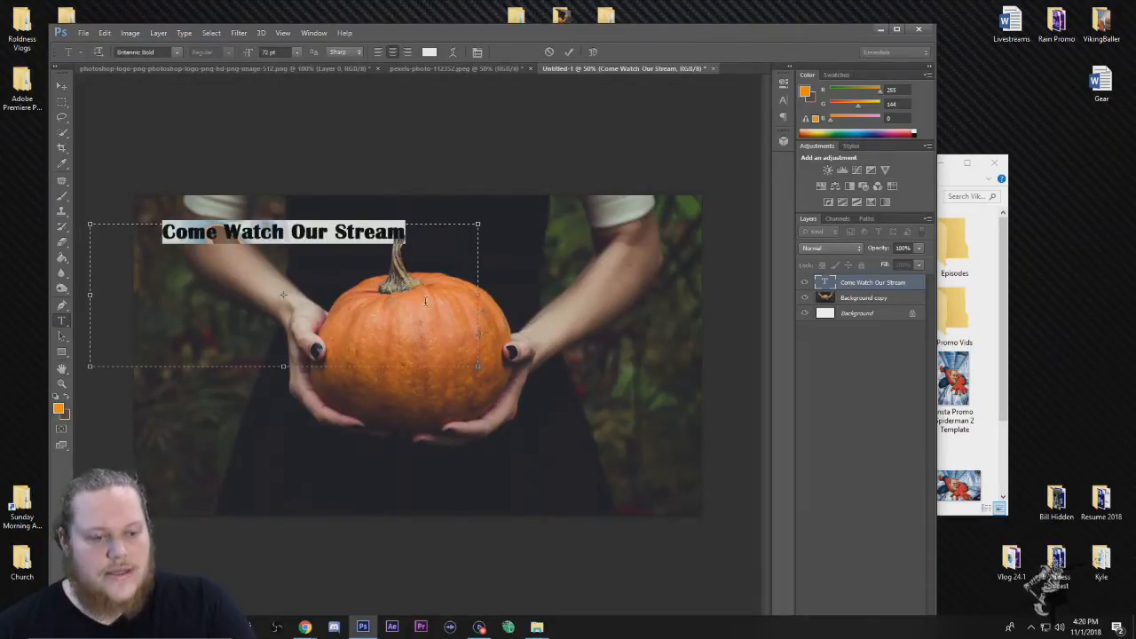
pyautogui.write('V')
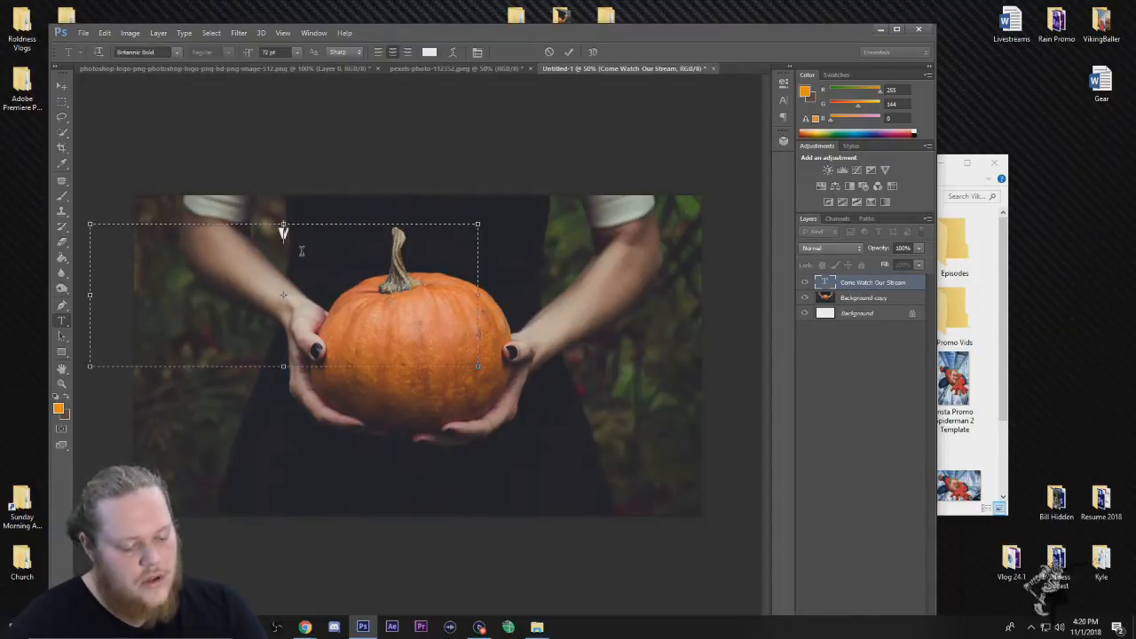
pyautogui.hotkey('ctrl', 'z')
pyautogui.click(456, 253)
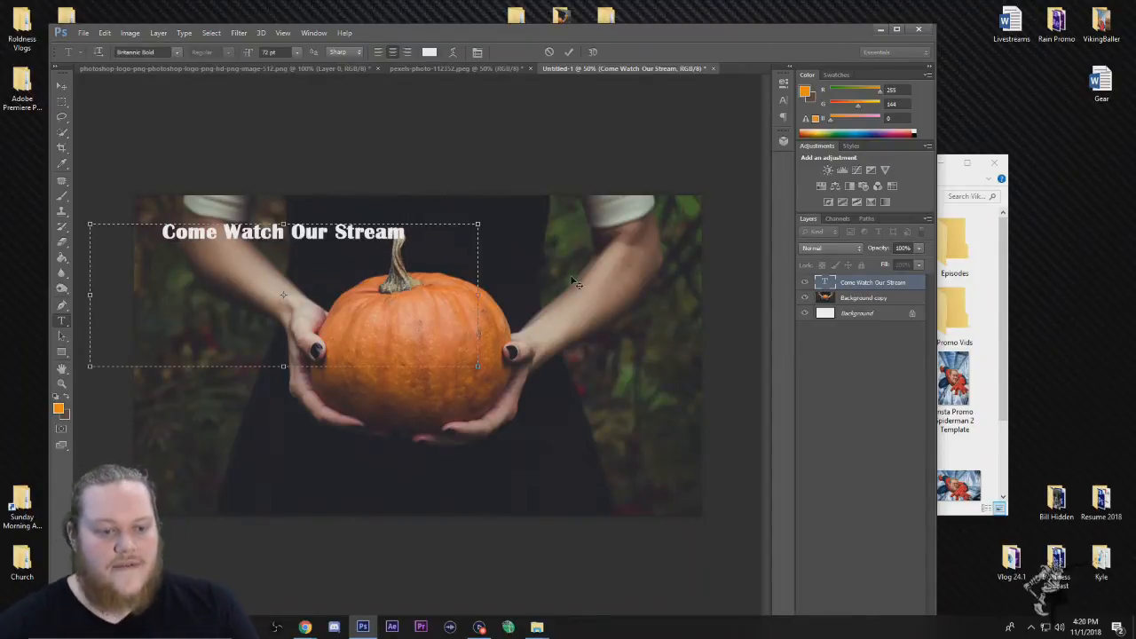
pyautogui.write('v')
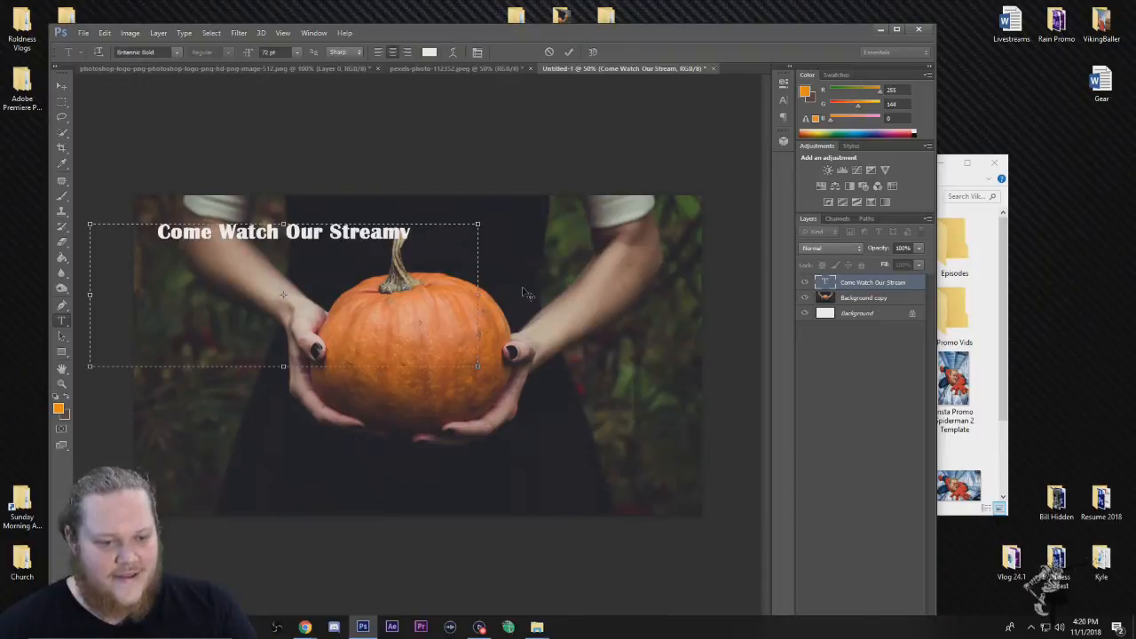
pyautogui.press('BackSpace')
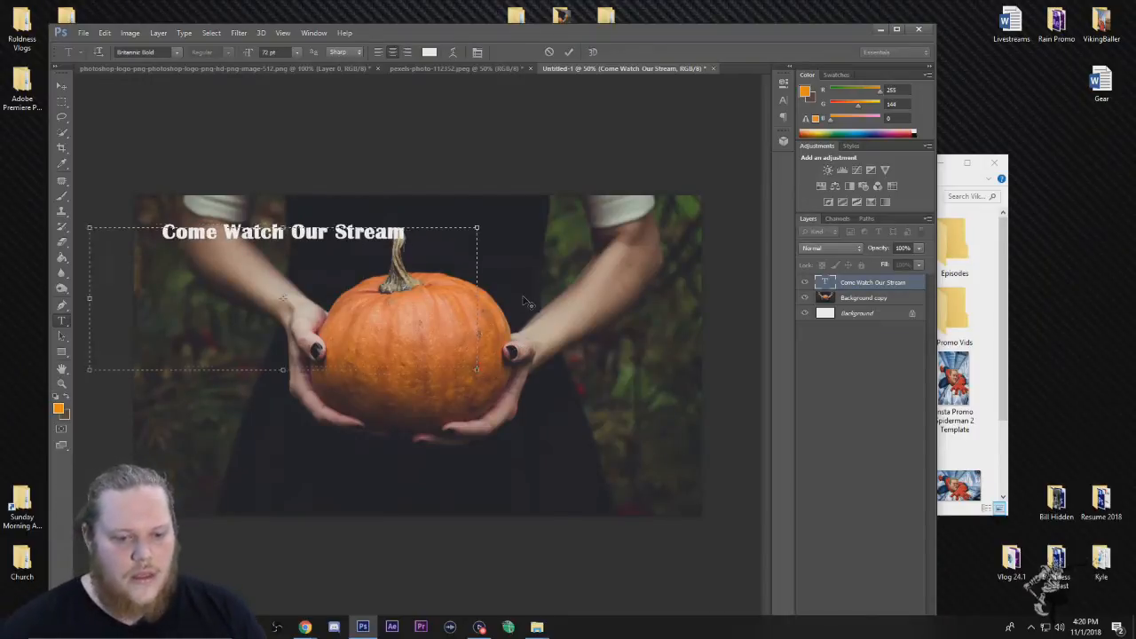
# Step: Tilt the "Come Watch Our Stream" text slightly counterclockwise and move it onto the pumpkin
pyautogui.moveTo(526, 302); pyautogui.dragTo(404, 261)
pyautogui.moveTo(401, 220); pyautogui.dragTo(331, 206)
pyautogui.moveTo(480, 362); pyautogui.dragTo(663, 442)
pyautogui.click(64, 86)
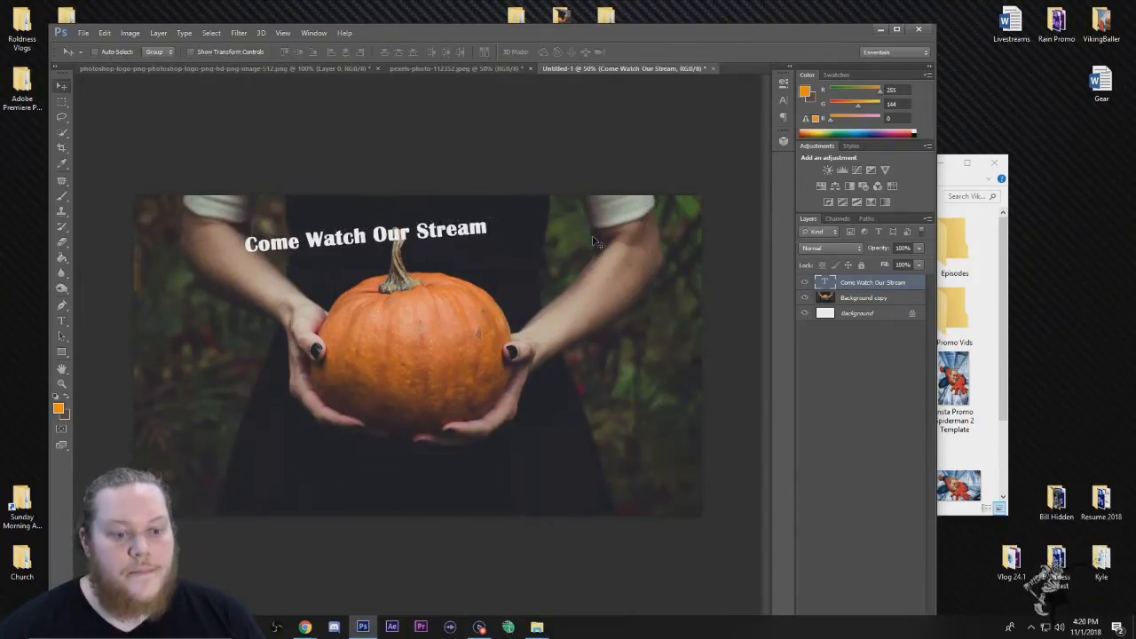
pyautogui.moveTo(421, 238); pyautogui.dragTo(429, 357)
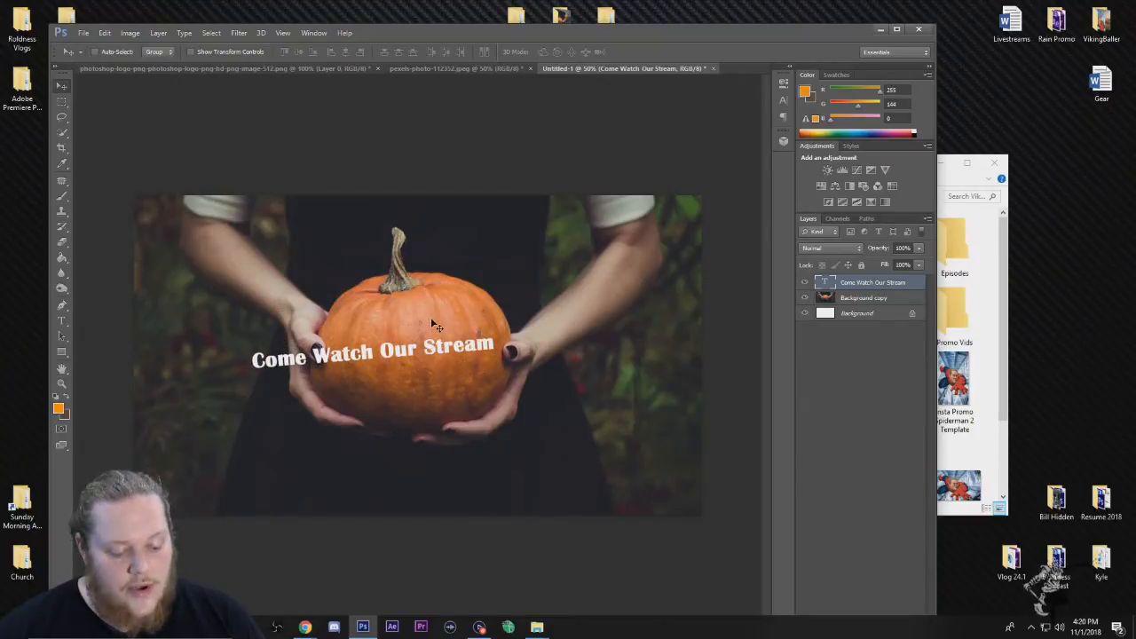
# Step: Enlarge the tilted text with Free Transform and place it below the pumpkin
pyautogui.hotkey('ctrl', 't')
pyautogui.moveTo(673, 319); pyautogui.dragTo(872, 210)
pyautogui.moveTo(548, 252); pyautogui.dragTo(541, 466)
pyautogui.press('Return')
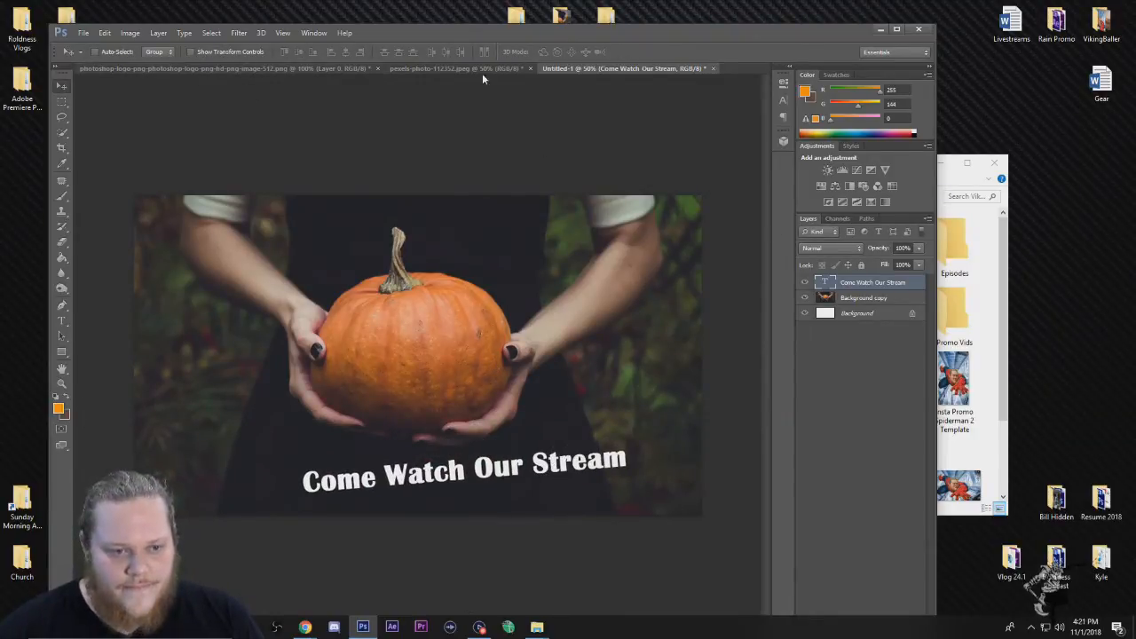
# Step: Look through the open pumpkin photo and logo documents, then return to the Untitled-1 composition
pyautogui.click(517, 68)
pyautogui.click(285, 69)
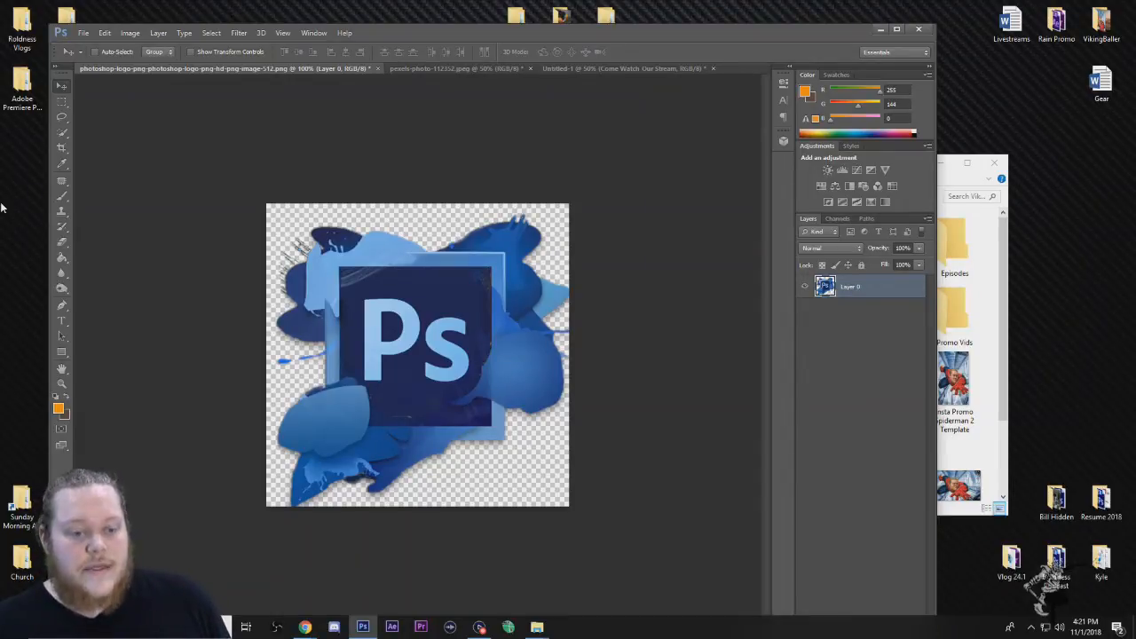
pyautogui.click(453, 69)
pyautogui.click(635, 69)
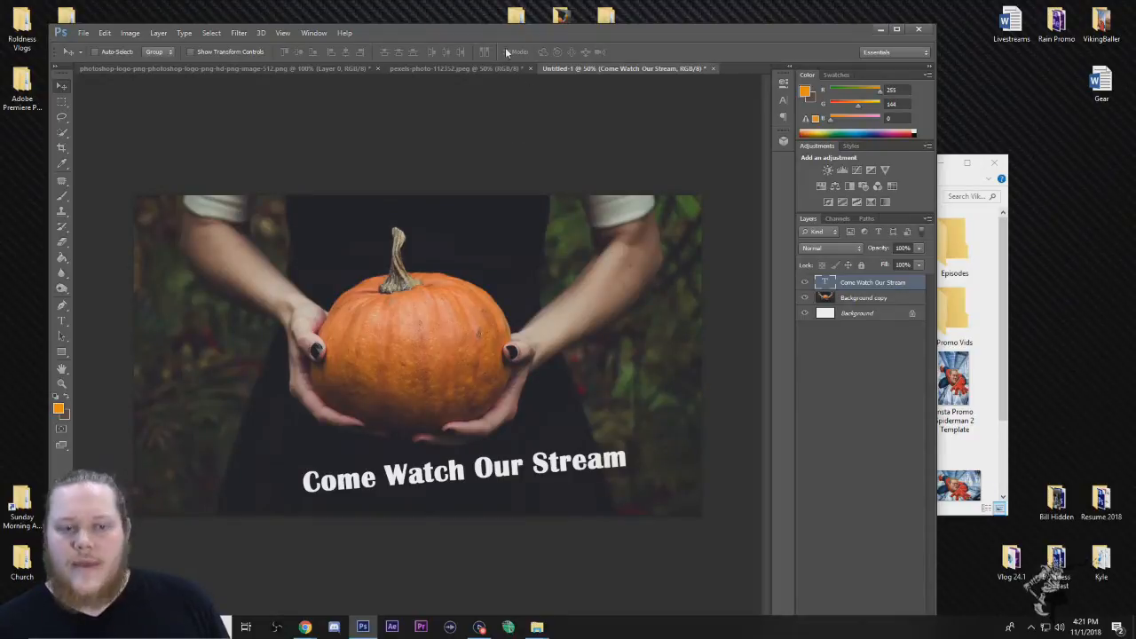
pyautogui.moveTo(514, 32); pyautogui.dragTo(551, 20)
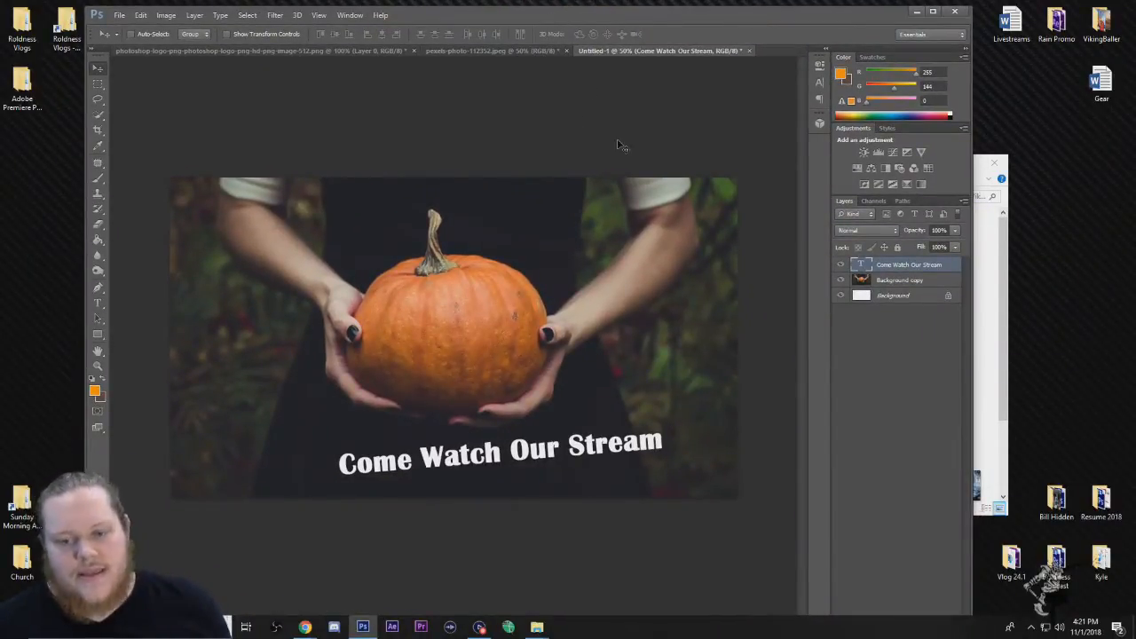
# Step: Draw a rectangle about 1700 x 800 px over the pumpkin and text, with no stroke and a black fill
pyautogui.click(98, 334)
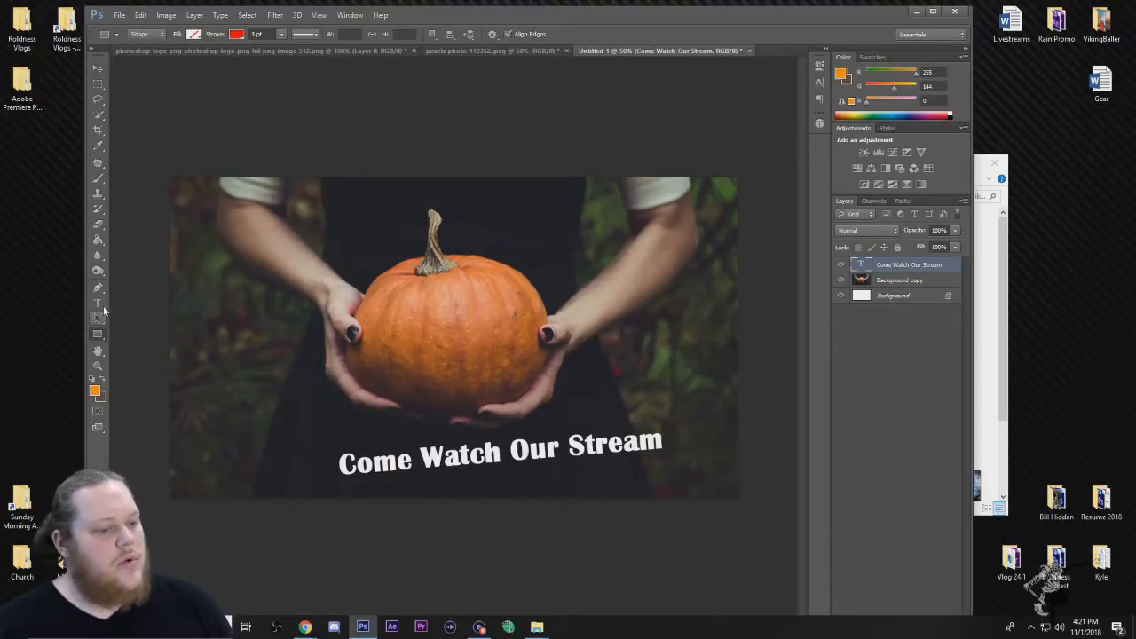
pyautogui.moveTo(236, 239)
pyautogui.mouseDown()
pyautogui.moveTo(749, 516)
pyautogui.moveTo(738, 475)
pyautogui.mouseUp()
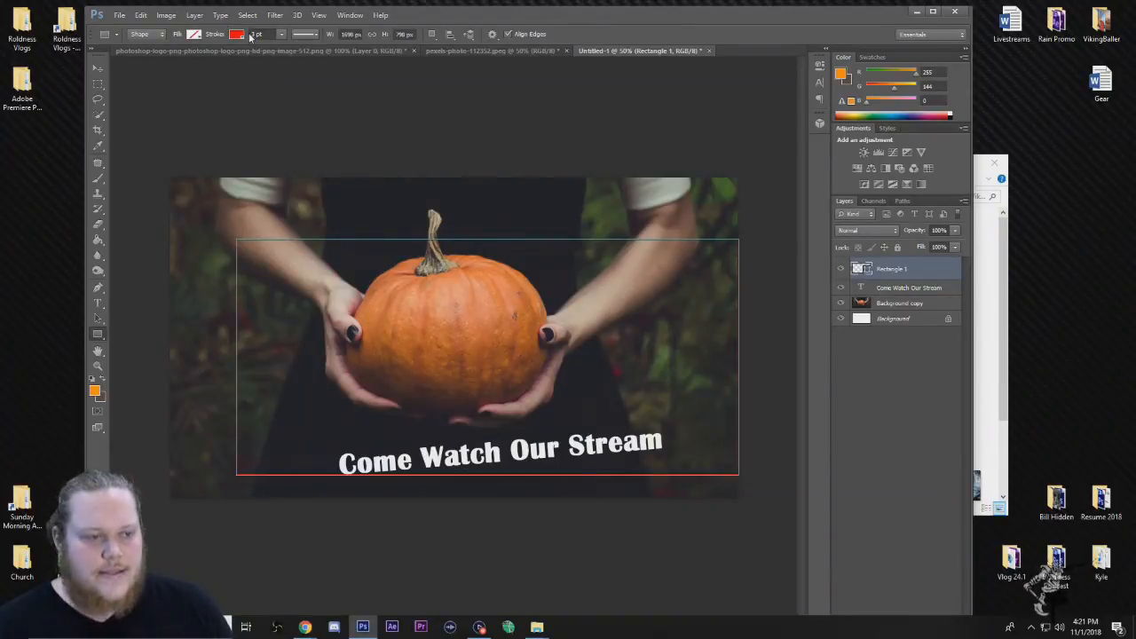
pyautogui.click(193, 34)
pyautogui.click(186, 58)
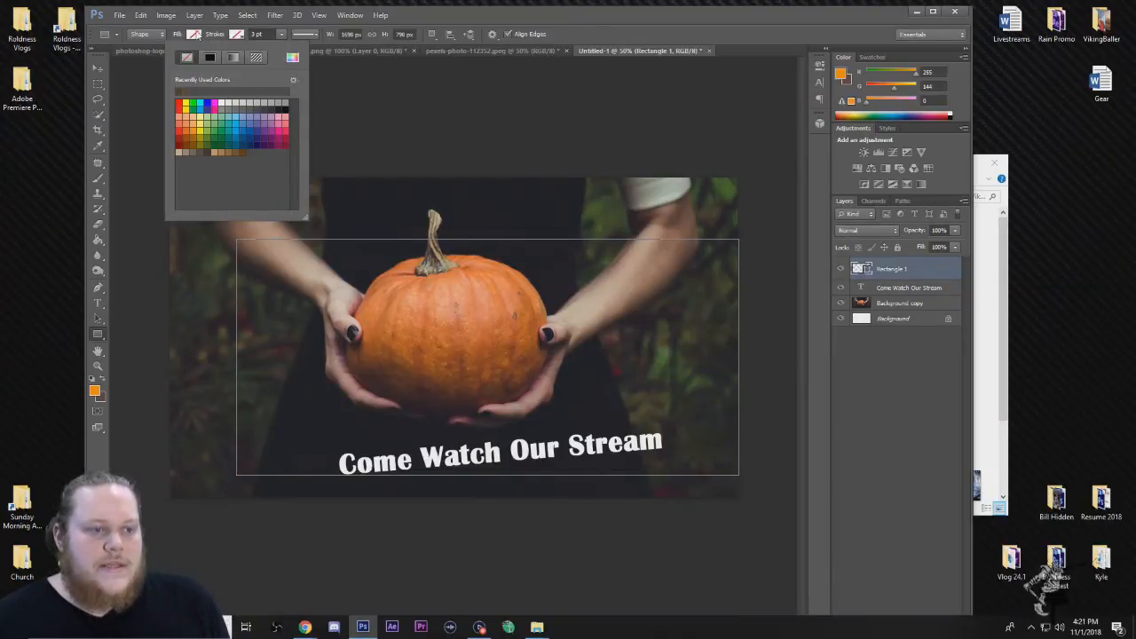
pyautogui.click(197, 37)
pyautogui.click(197, 36)
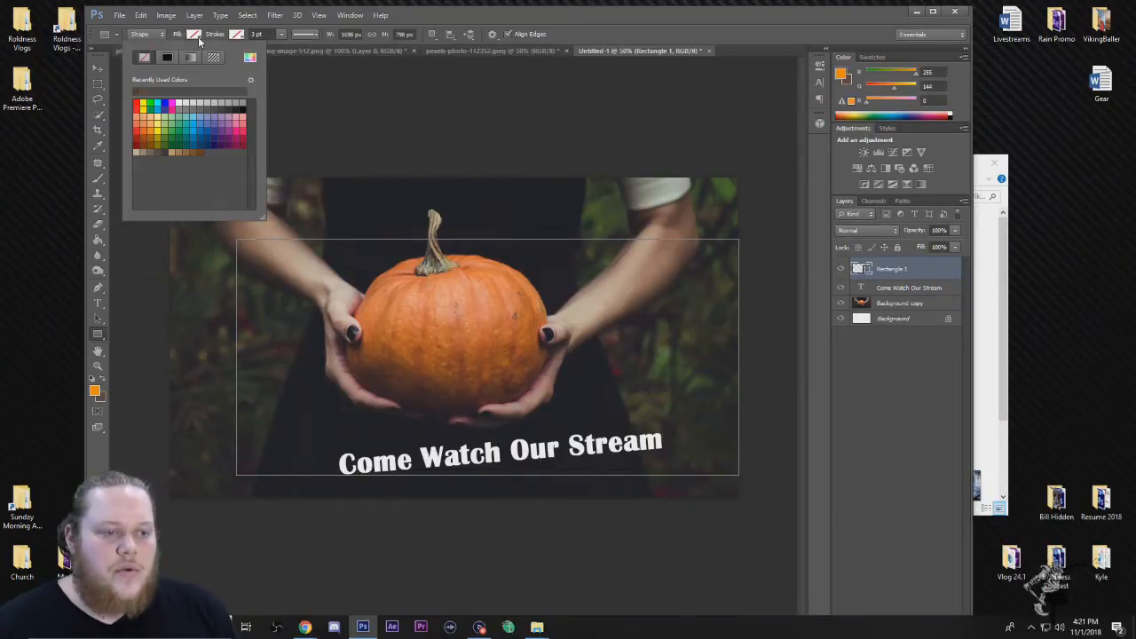
pyautogui.click(241, 103)
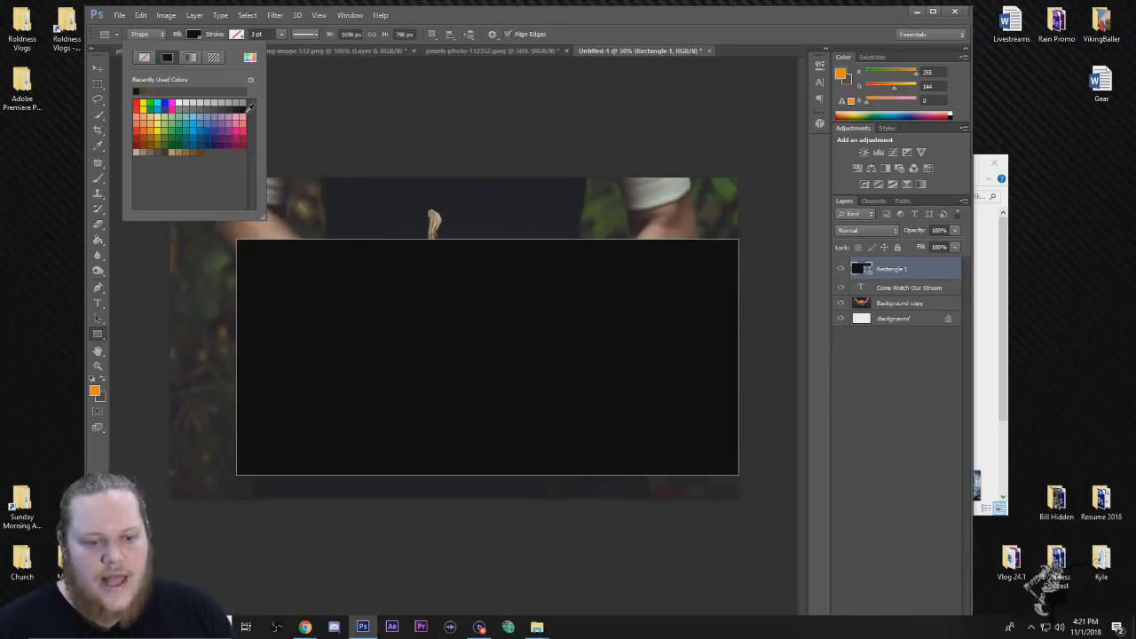
# Step: Place the Rectangle 1 layer beneath the text layer and shrink it to a bar about 79% wide and 19% high behind the text
pyautogui.click(98, 68)
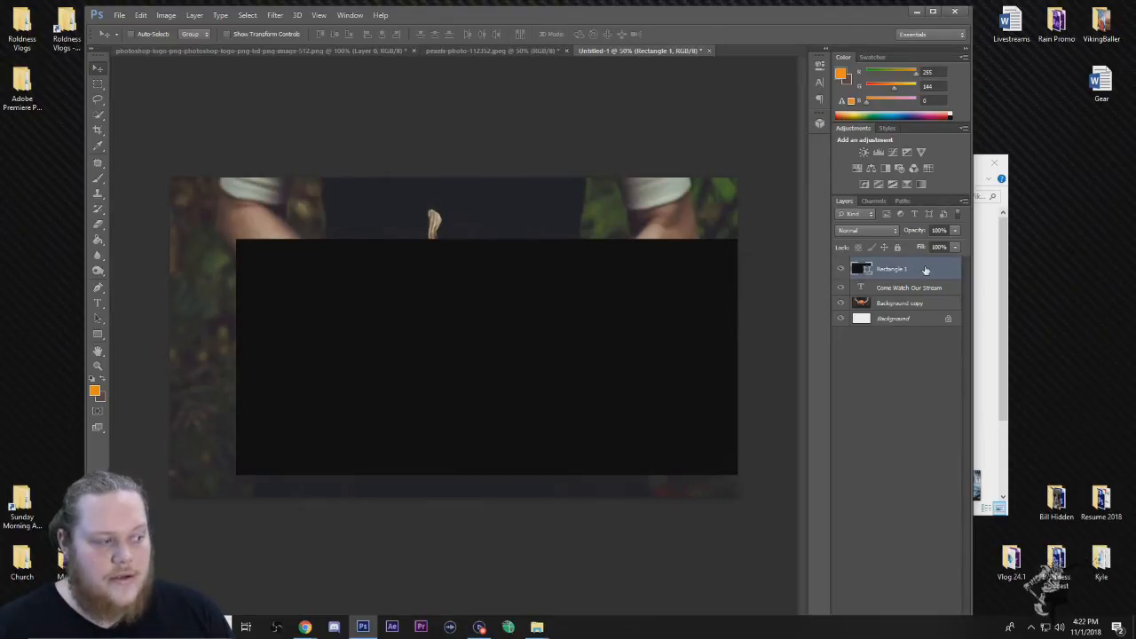
pyautogui.moveTo(925, 270); pyautogui.dragTo(931, 294)
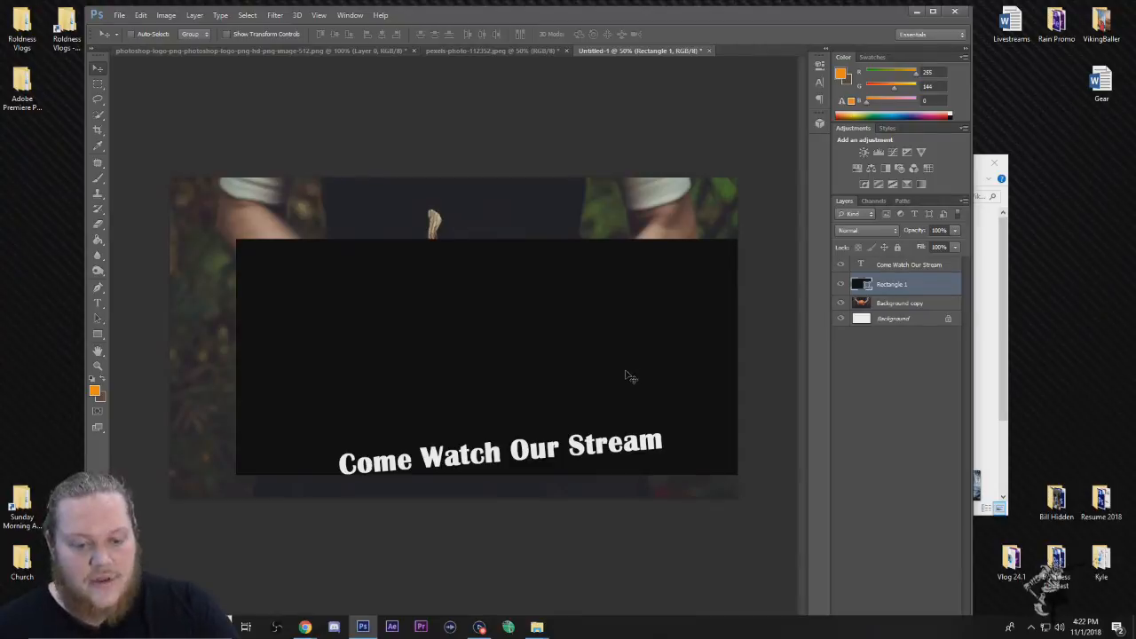
pyautogui.hotkey('ctrl', 't')
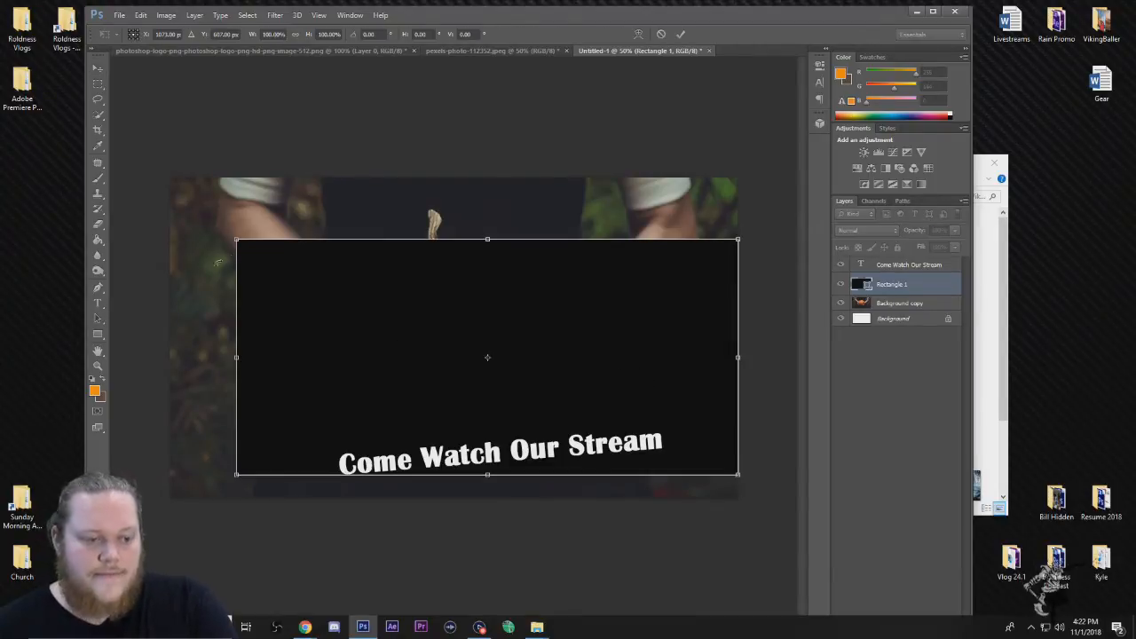
pyautogui.moveTo(236, 238); pyautogui.dragTo(345, 433)
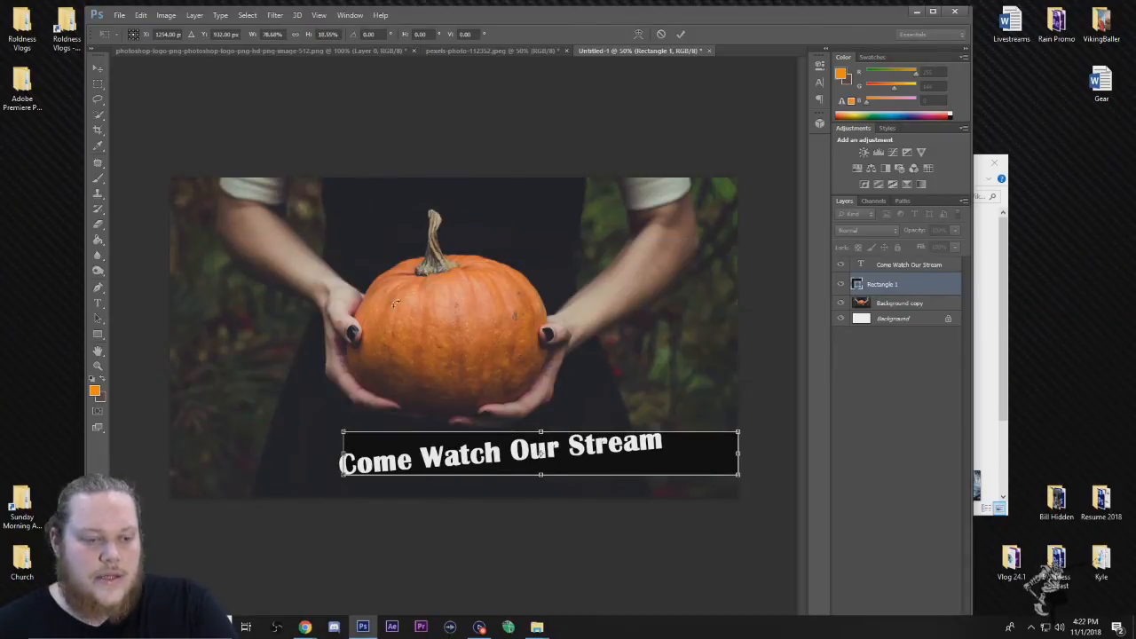
pyautogui.click(97, 69)
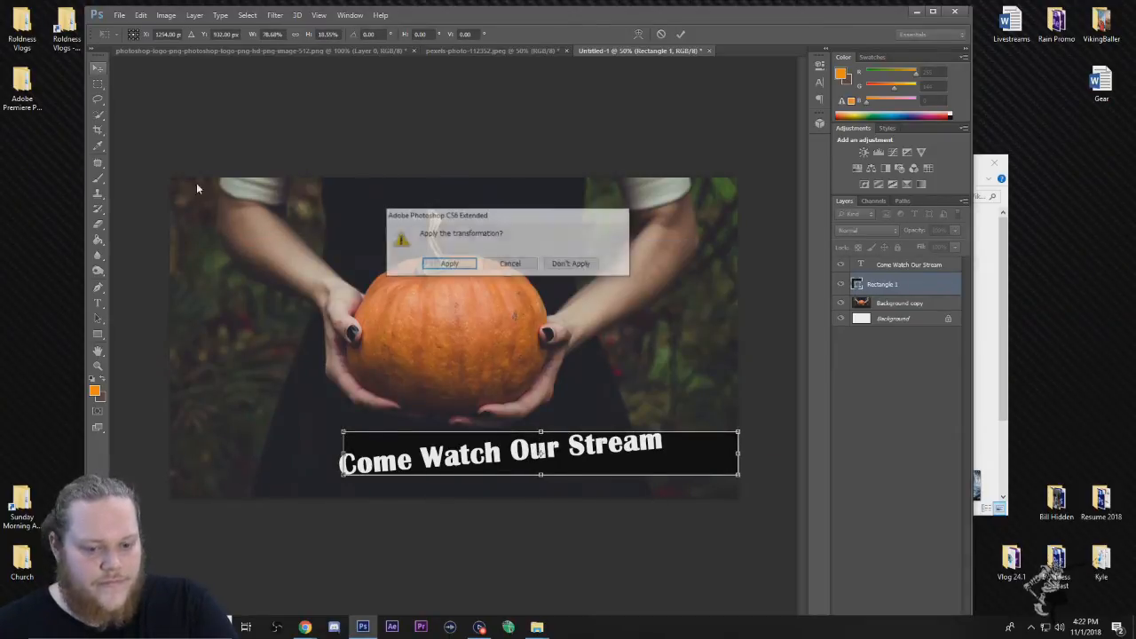
pyautogui.click(448, 263)
# Step: Shift the black bar left to center it behind the text and extend it downward to about 114% of its height
pyautogui.moveTo(689, 464); pyautogui.dragTo(662, 463)
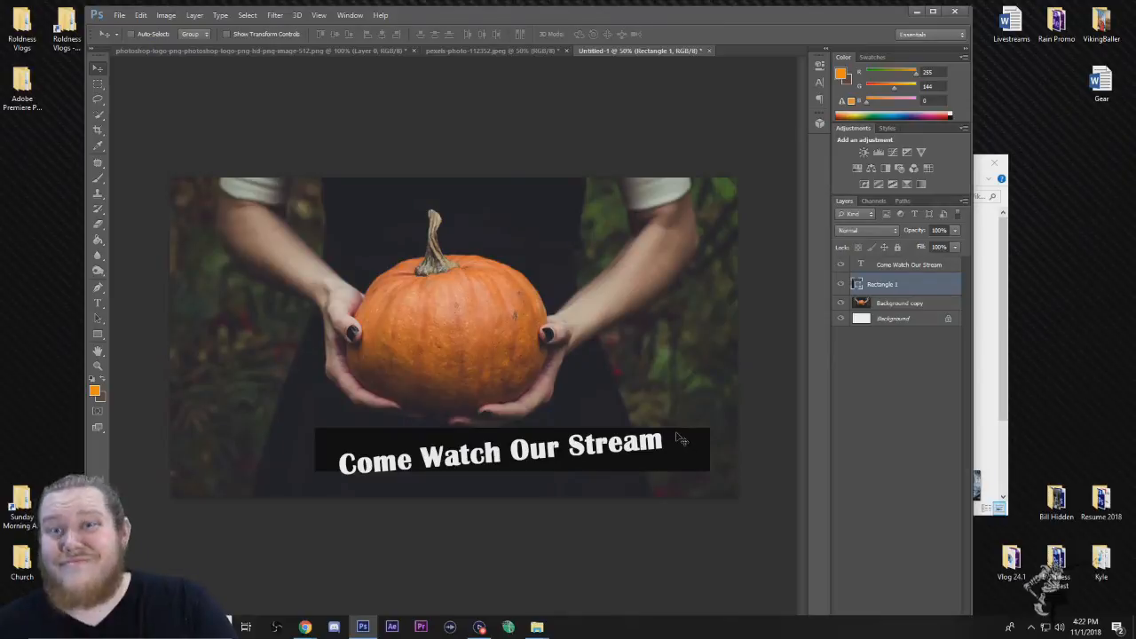
pyautogui.moveTo(685, 453); pyautogui.dragTo(673, 454)
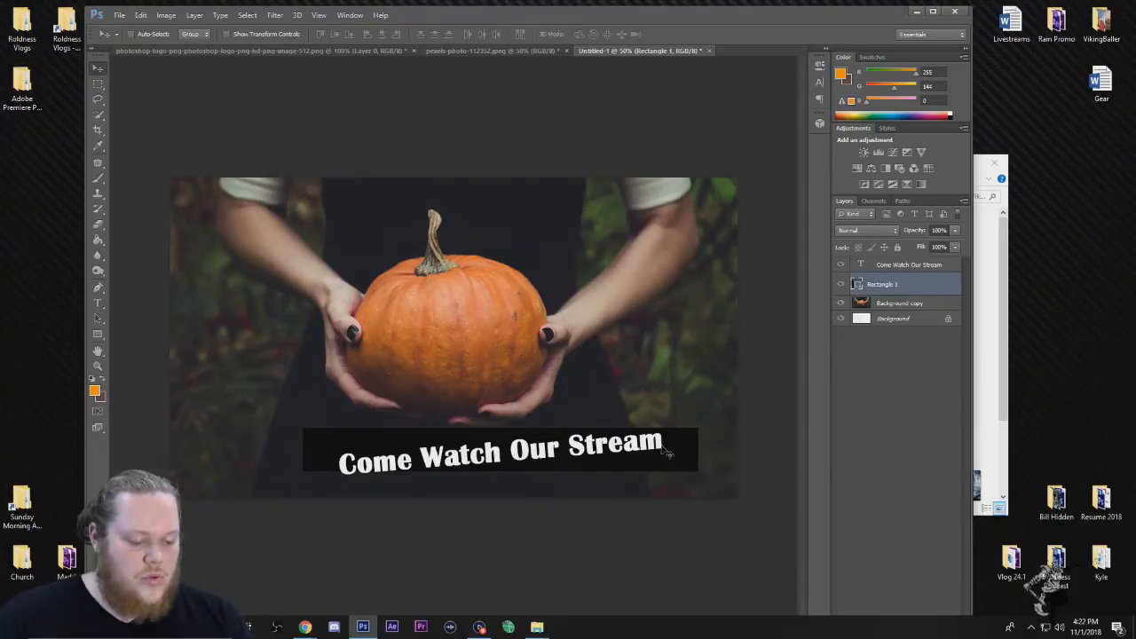
pyautogui.hotkey('ctrl', 't')
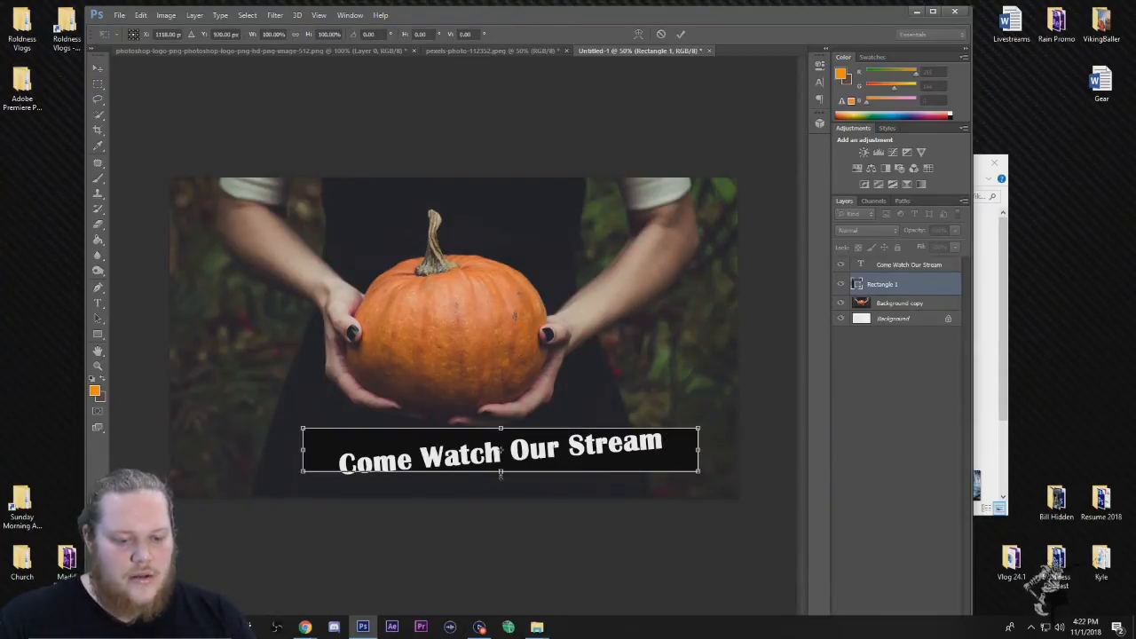
pyautogui.moveTo(501, 472); pyautogui.dragTo(501, 476)
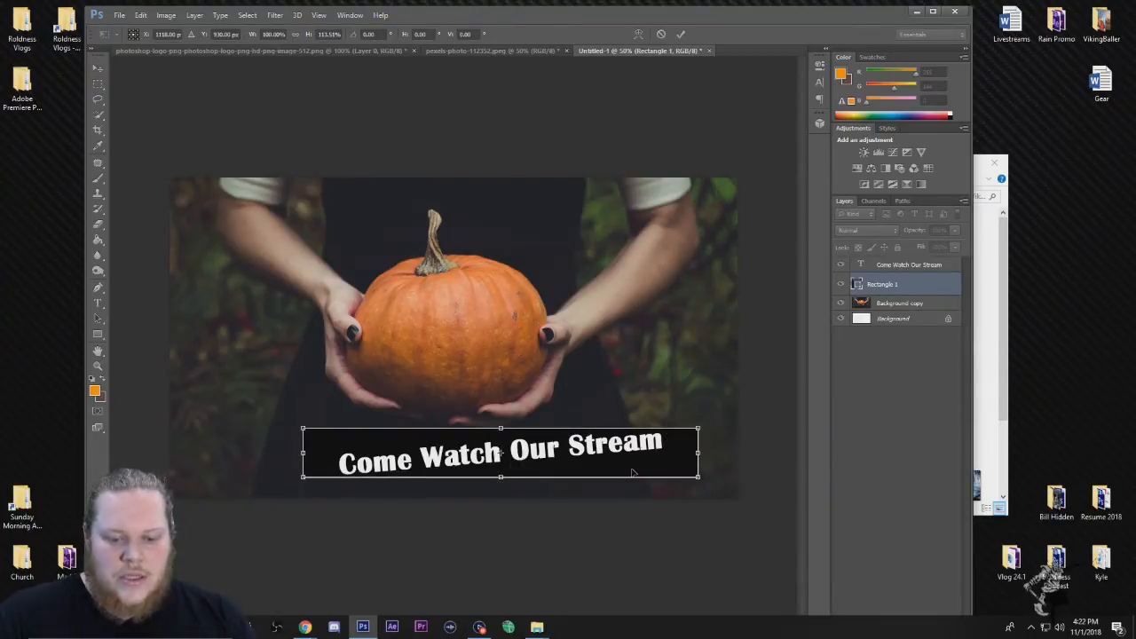
pyautogui.press('Return')
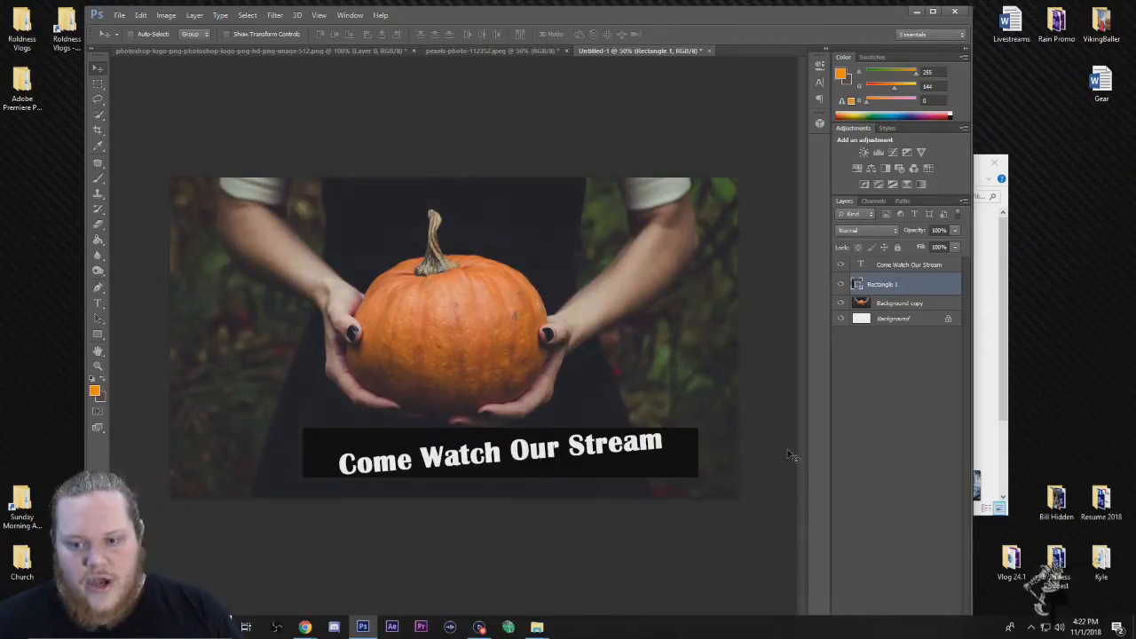
# Step: Try several opacity levels on the Rectangle 1 layer, settle on 49%, and deselect the layer
pyautogui.click(955, 231)
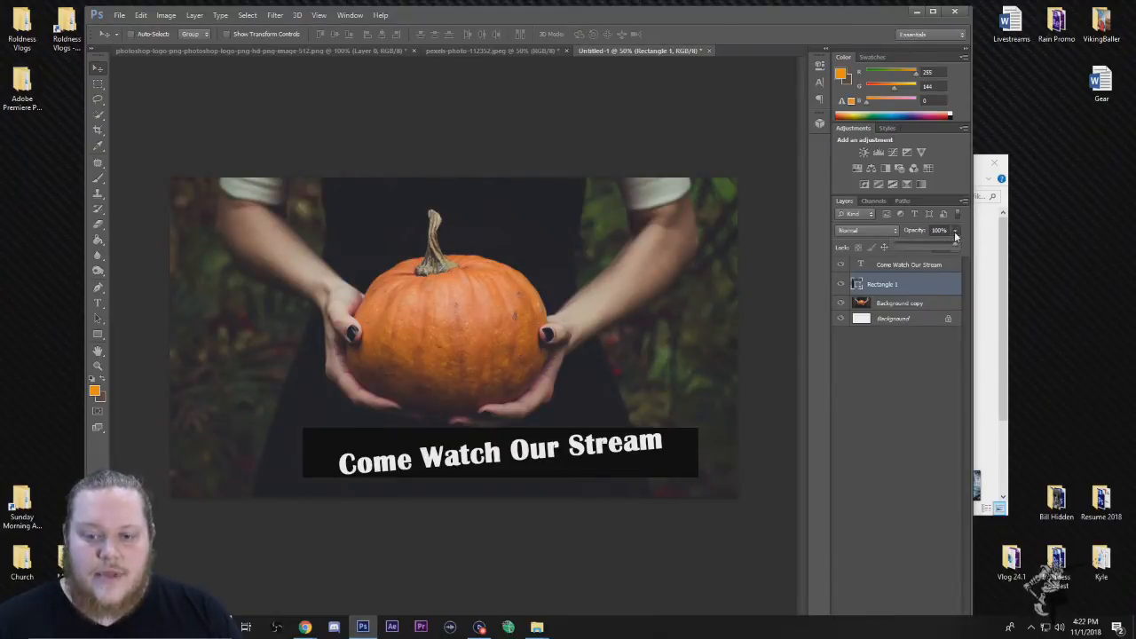
pyautogui.moveTo(954, 245); pyautogui.dragTo(938, 246)
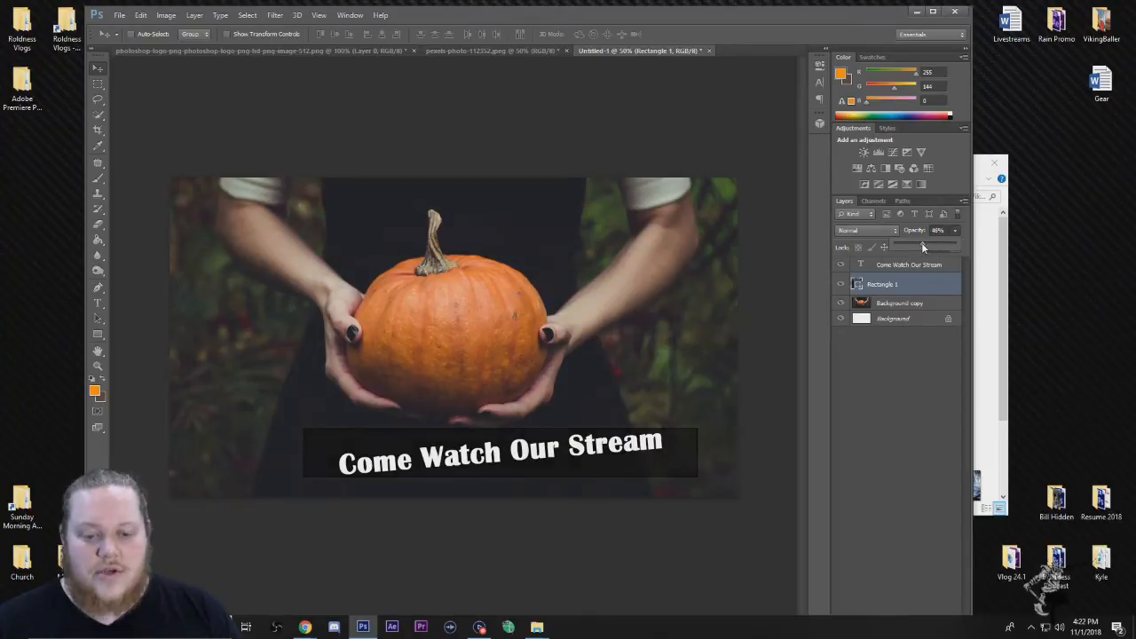
pyautogui.moveTo(917, 247); pyautogui.dragTo(914, 247)
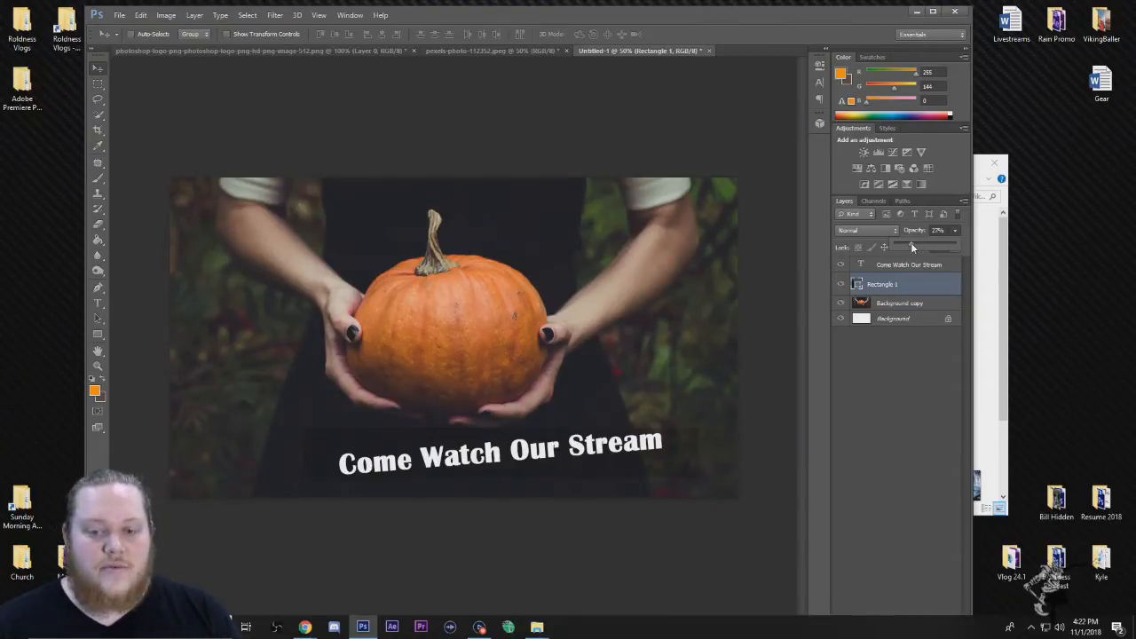
pyautogui.moveTo(924, 247); pyautogui.dragTo(965, 252)
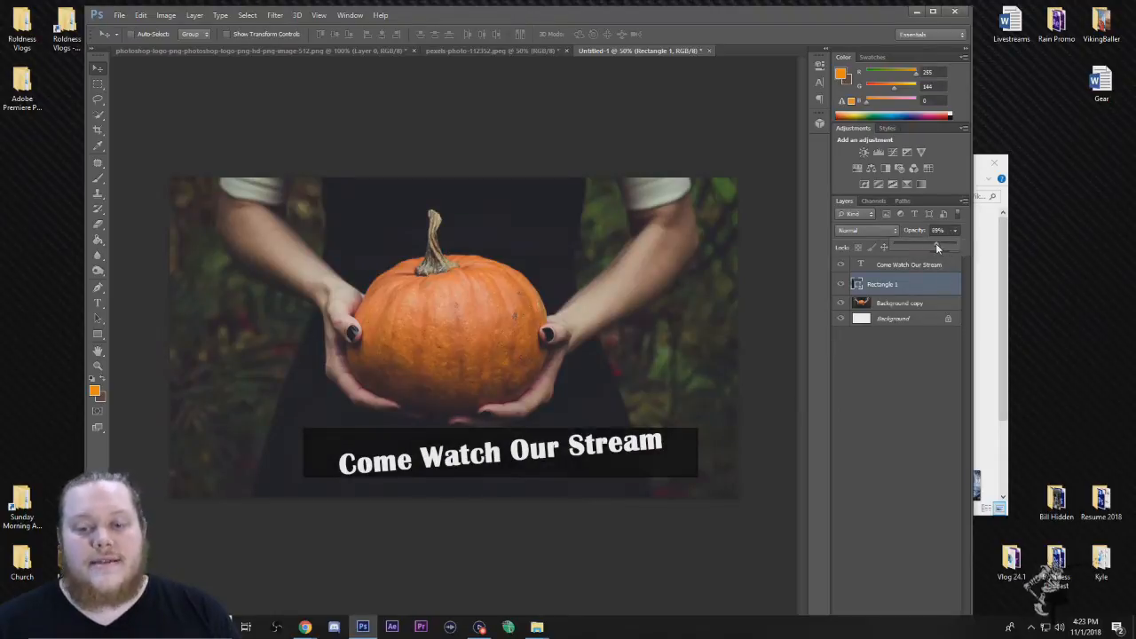
pyautogui.moveTo(907, 244); pyautogui.dragTo(925, 249)
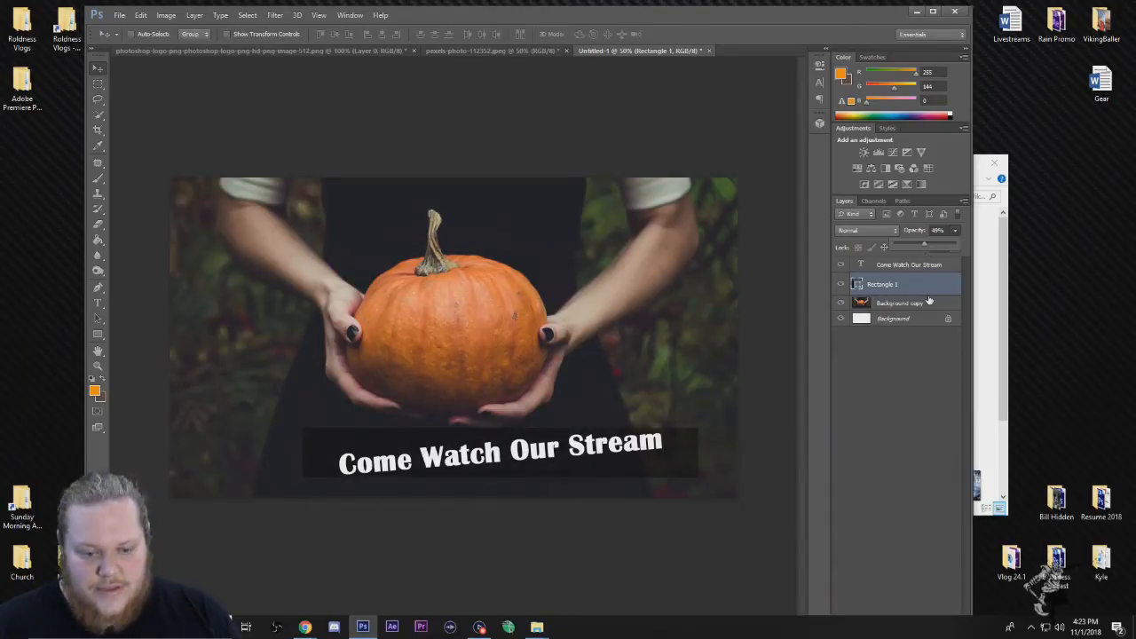
pyautogui.click(902, 342)
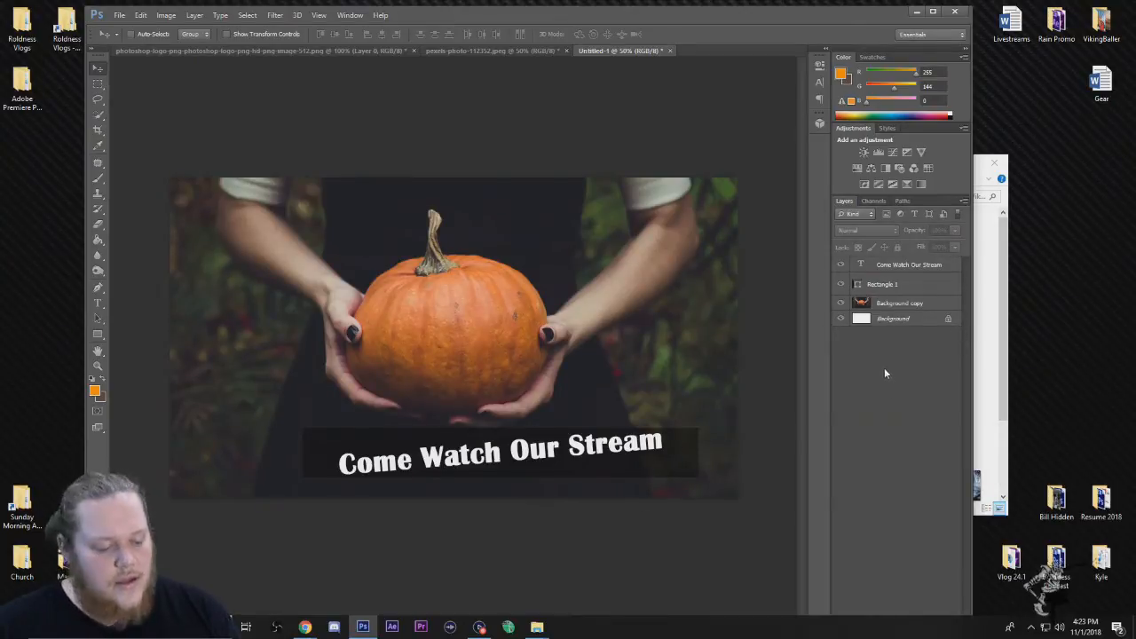
# Step: Rotate the Rectangle 1 bar about -5.15° to follow the slanted text and nudge it slightly left behind the lettering
pyautogui.click(926, 286)
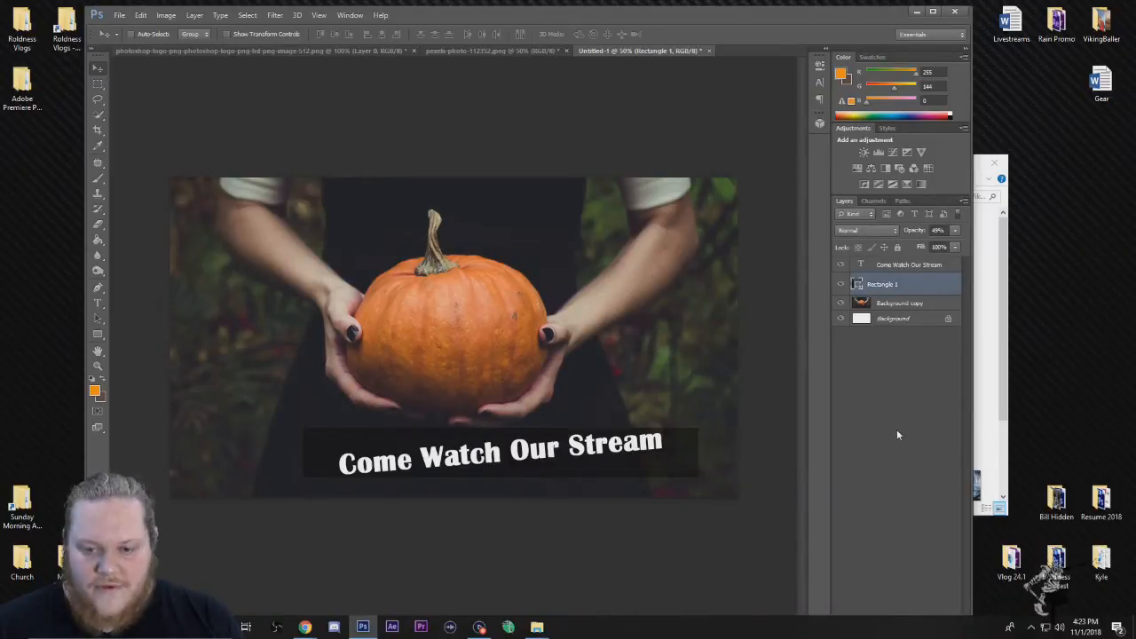
pyautogui.hotkey('ctrl', 't')
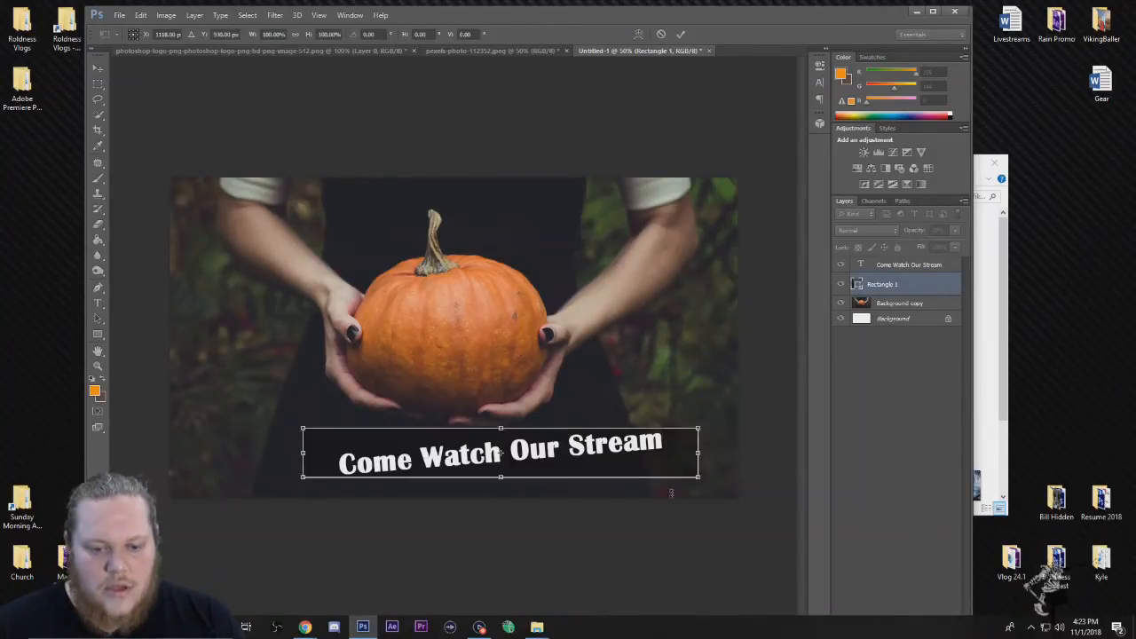
pyautogui.moveTo(708, 450); pyautogui.dragTo(708, 437)
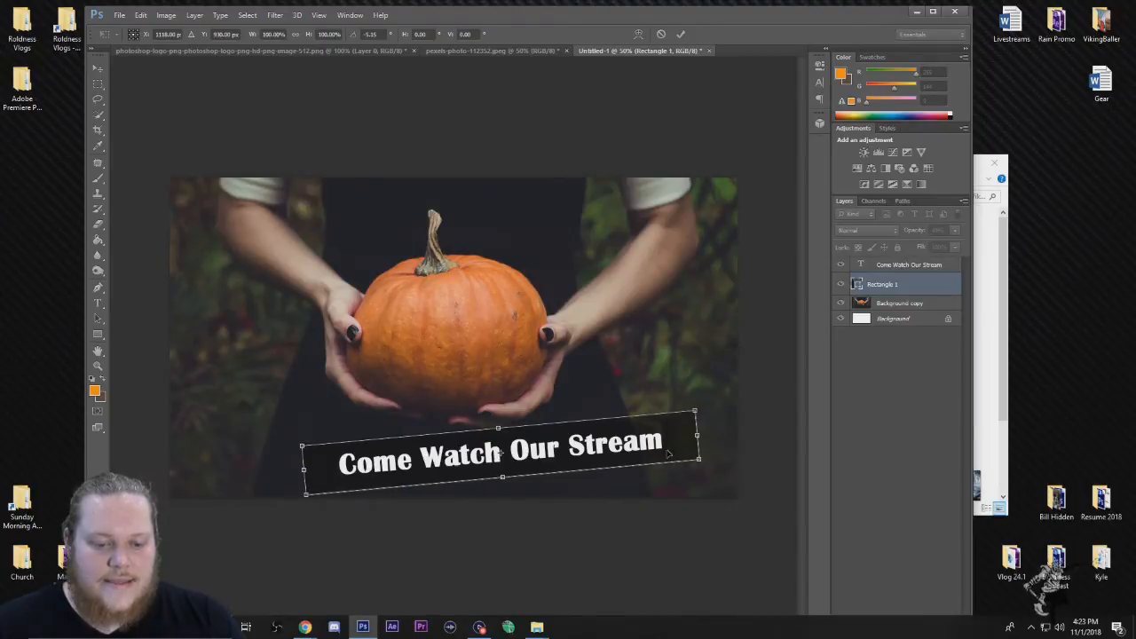
pyautogui.doubleClick(668, 453)
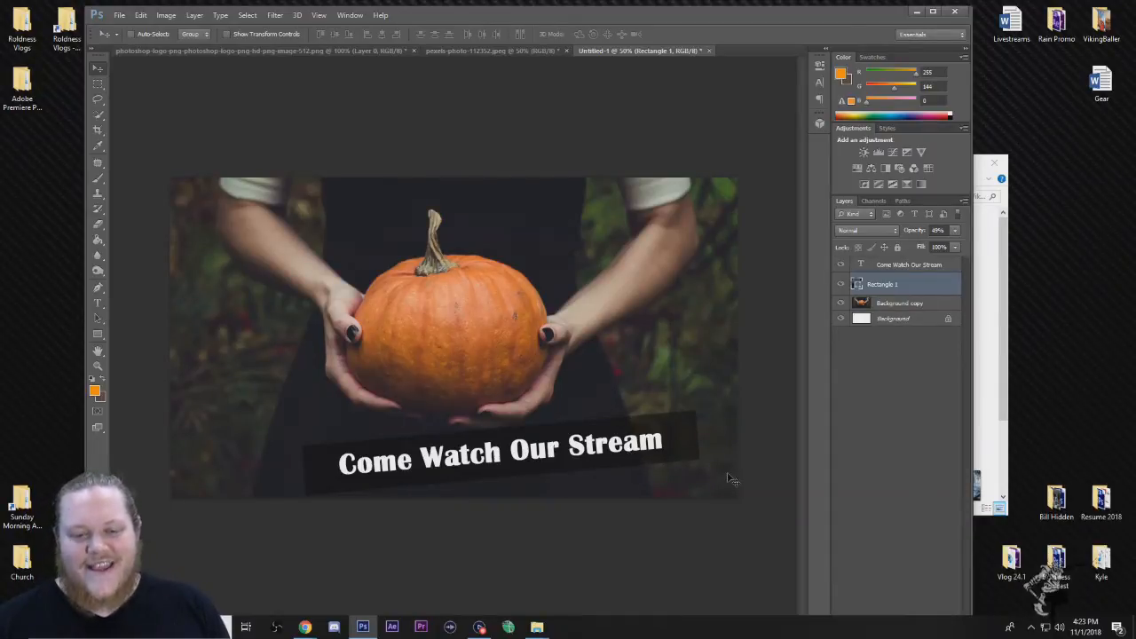
pyautogui.moveTo(686, 446); pyautogui.dragTo(683, 444)
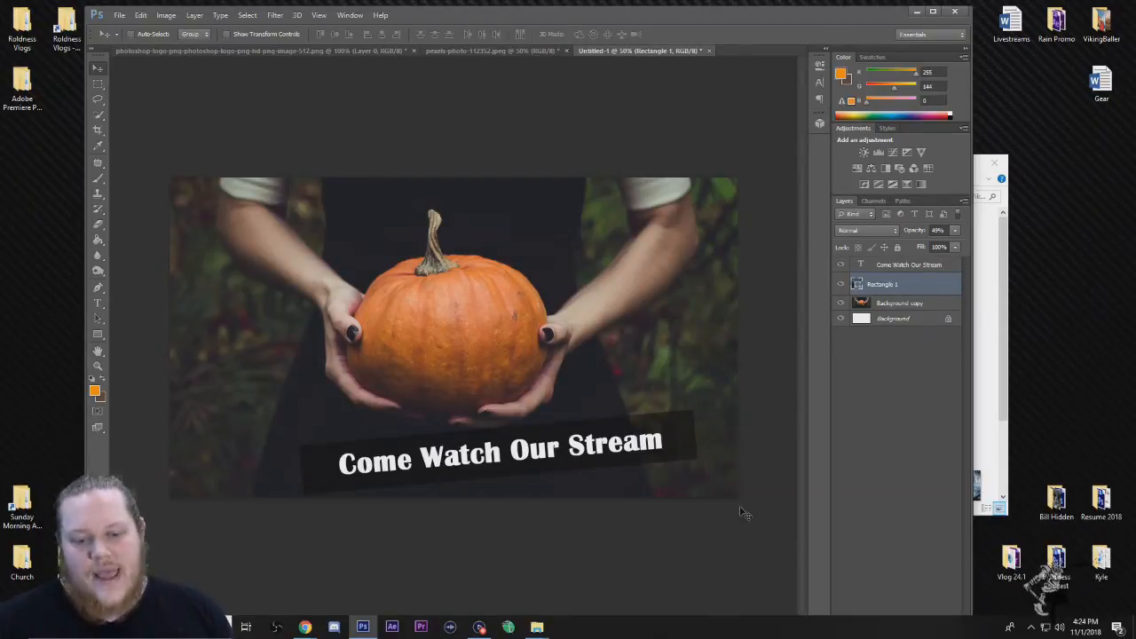
pyautogui.moveTo(680, 430); pyautogui.dragTo(686, 435)
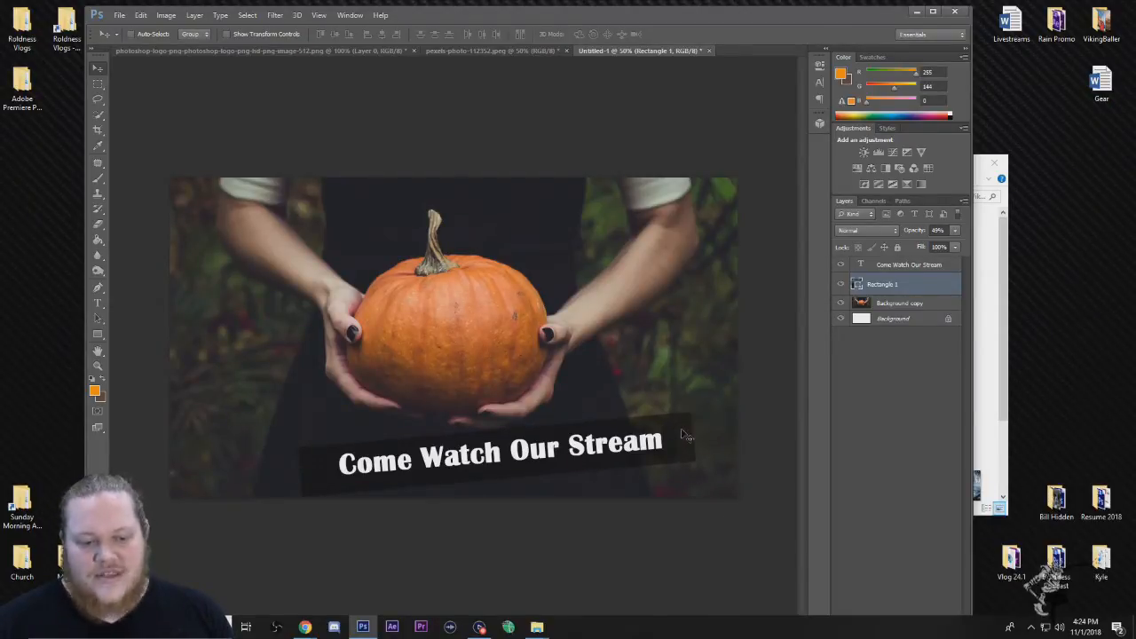
pyautogui.moveTo(665, 433); pyautogui.dragTo(670, 438)
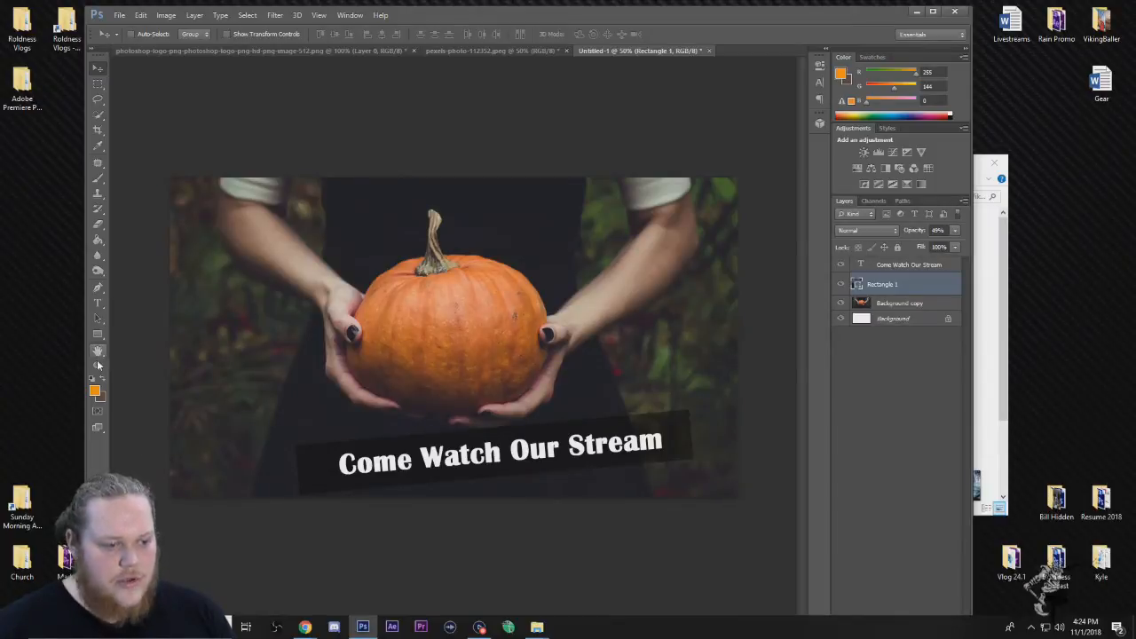
# Step: Zoom in and out on the pumpkin composition with the Zoom tool and maximize the program window
pyautogui.click(98, 365)
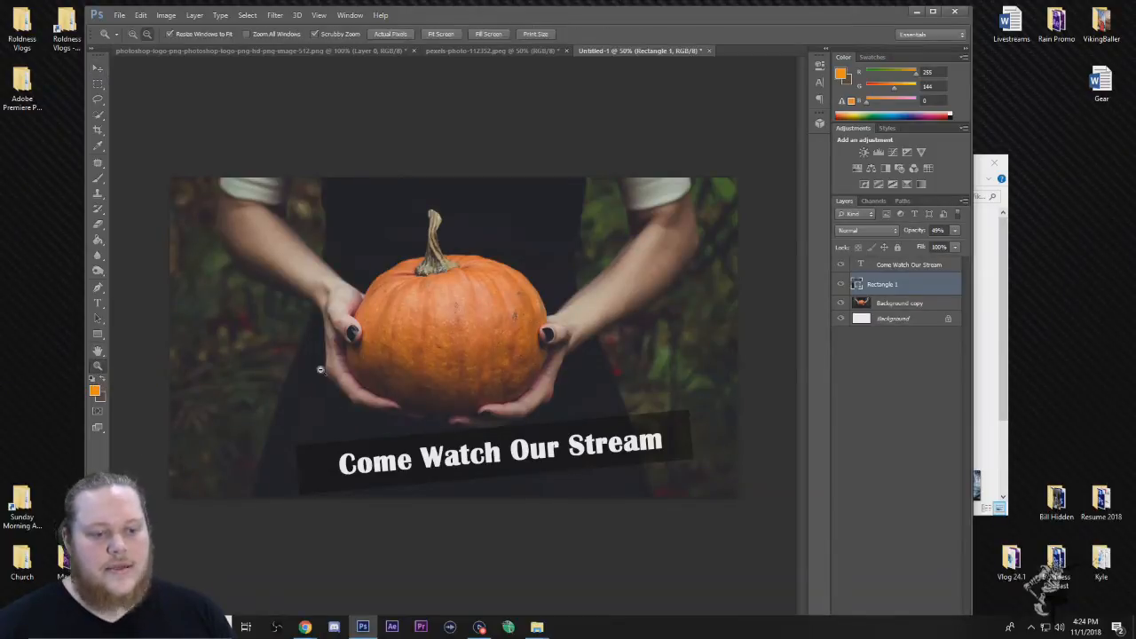
pyautogui.moveTo(454, 335); pyautogui.dragTo(496, 309)
pyautogui.moveTo(574, 358); pyautogui.dragTo(563, 402)
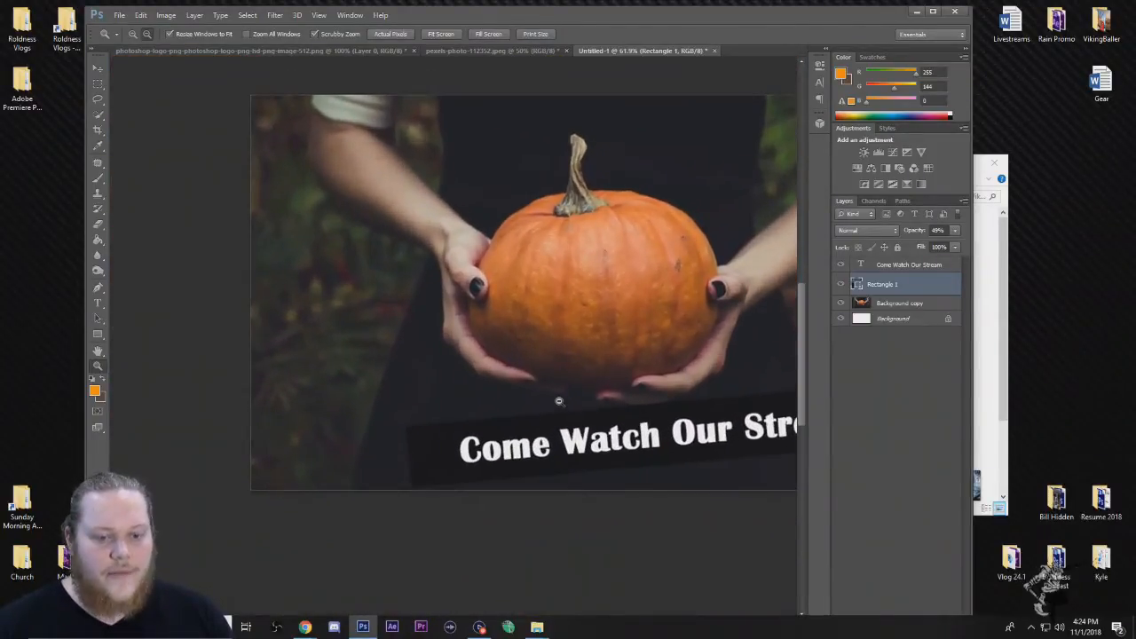
pyautogui.doubleClick(750, 16)
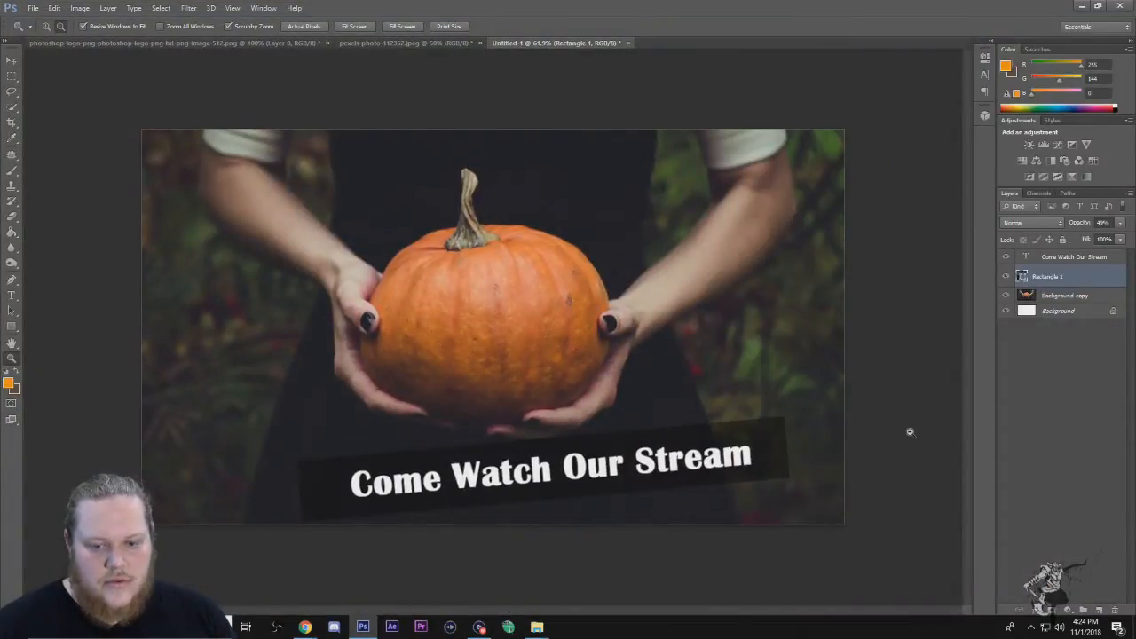
pyautogui.moveTo(517, 286); pyautogui.dragTo(514, 314)
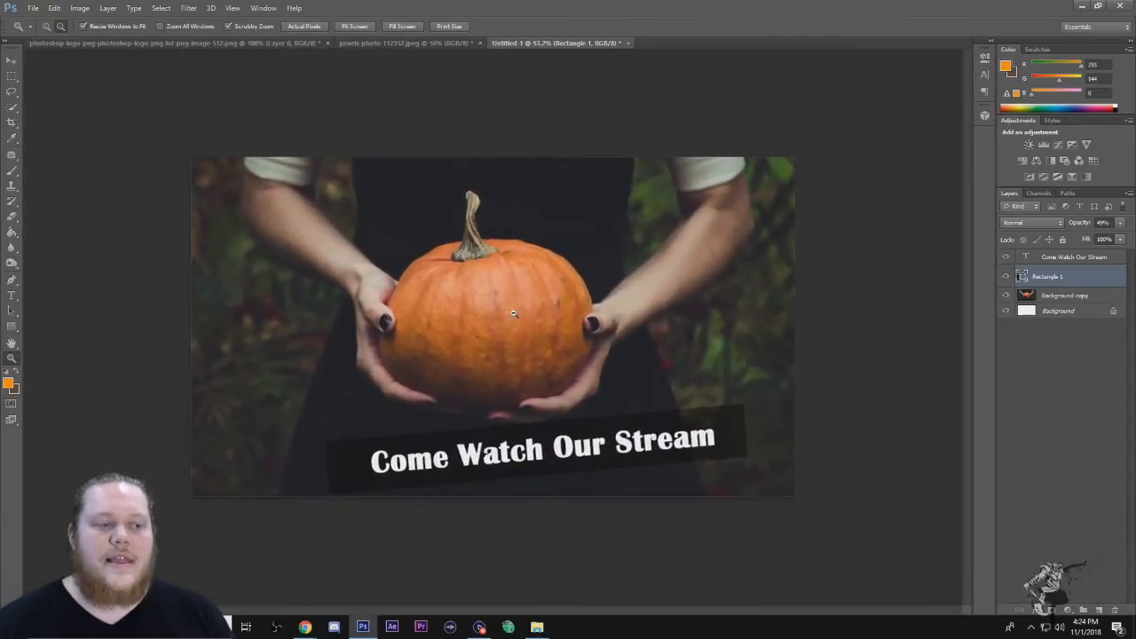
# Step: Sample the dark apron color with the Eyedropper, then pick an orange from the pumpkin as the foreground color
pyautogui.click(12, 170)
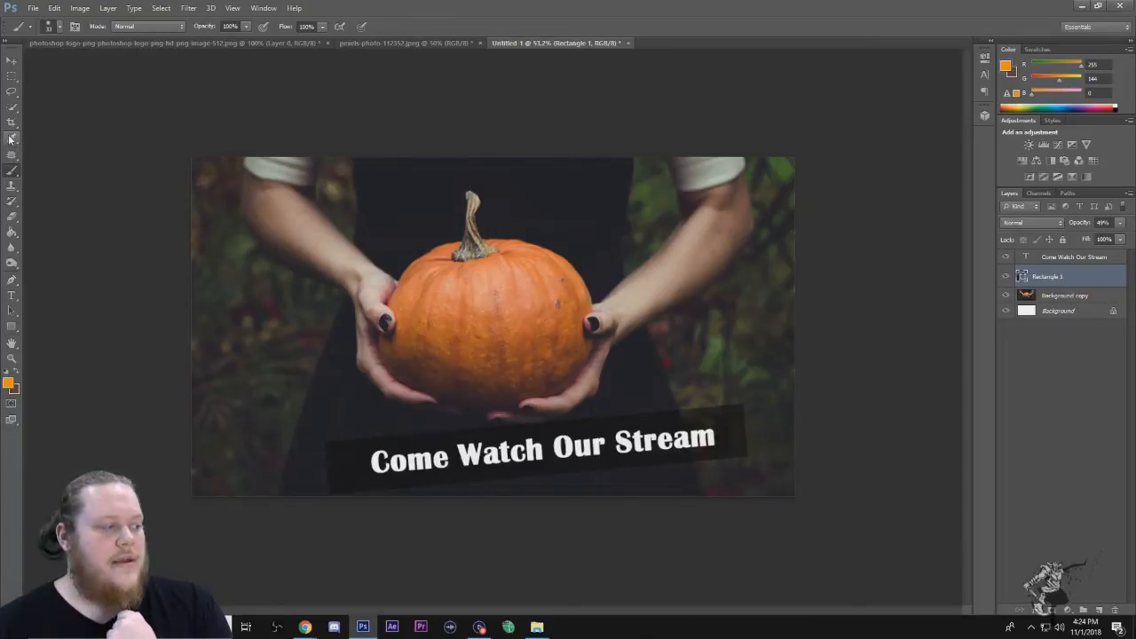
pyautogui.click(13, 139)
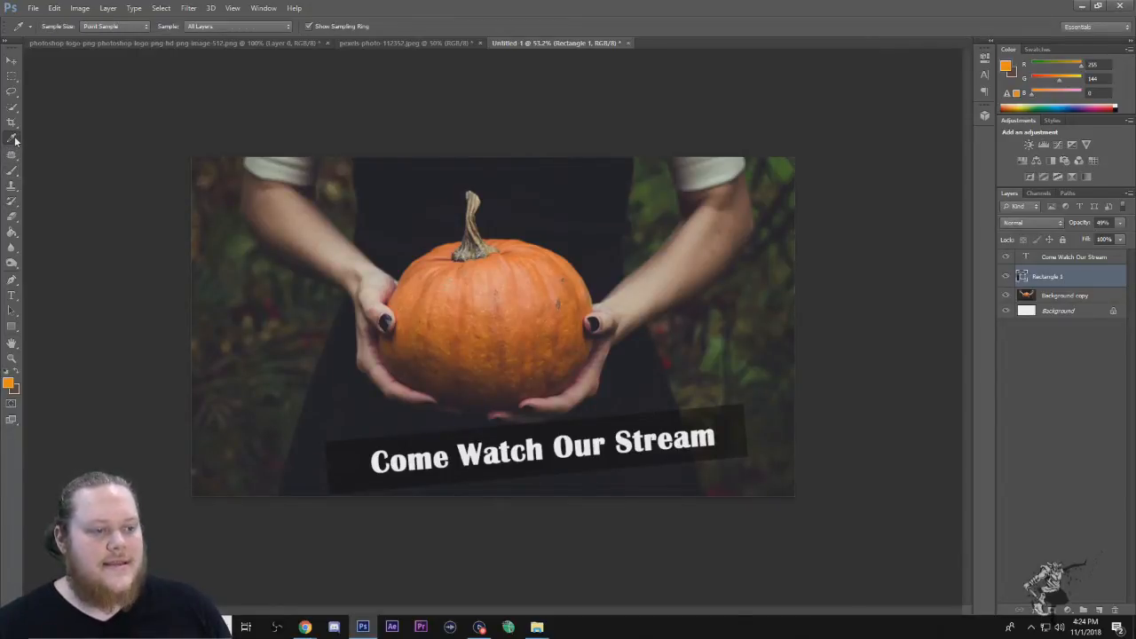
pyautogui.click(418, 218)
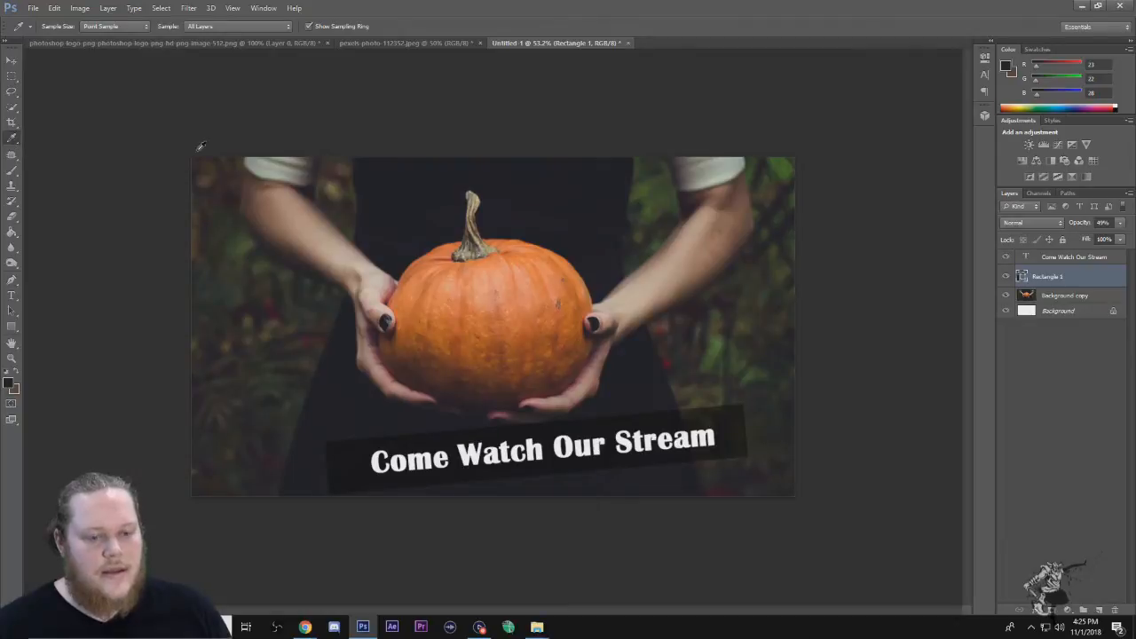
pyautogui.click(509, 274)
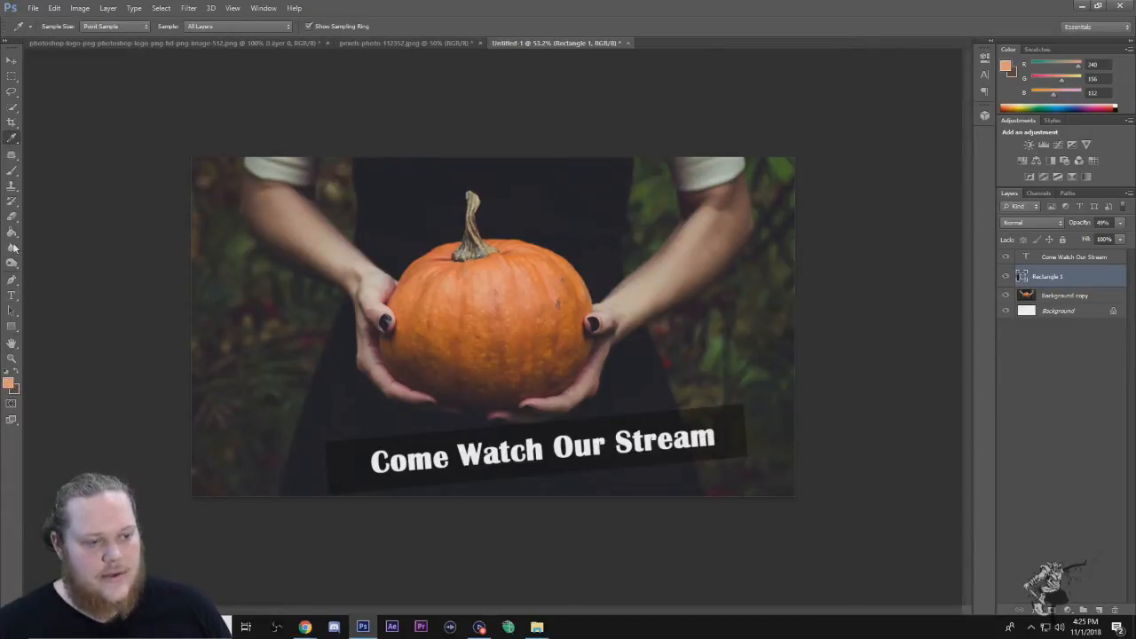
pyautogui.click(562, 286)
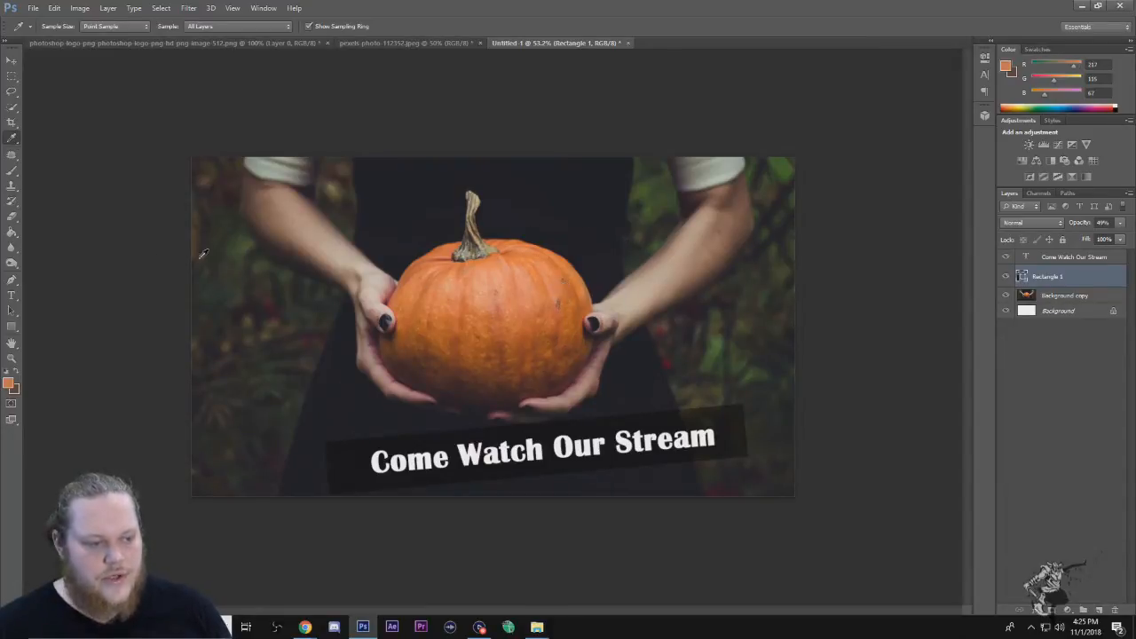
# Step: Try to paint over the pumpkin with the Brush on the Rectangle 1 shape layer
pyautogui.click(11, 170)
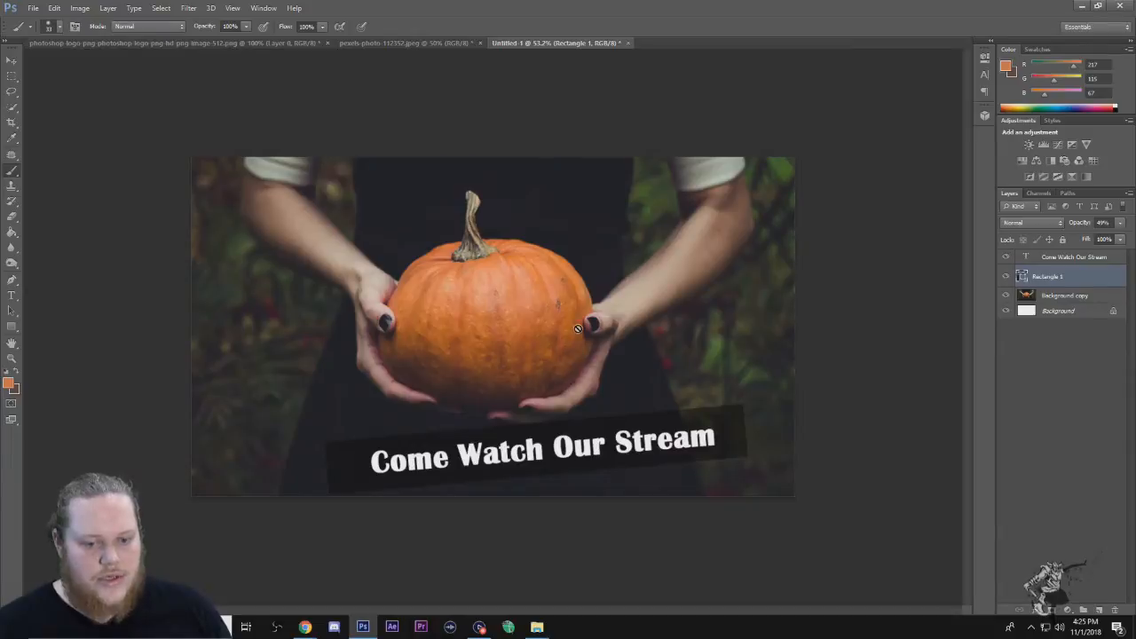
pyautogui.click(550, 318)
pyautogui.click(511, 268)
pyautogui.click(474, 265)
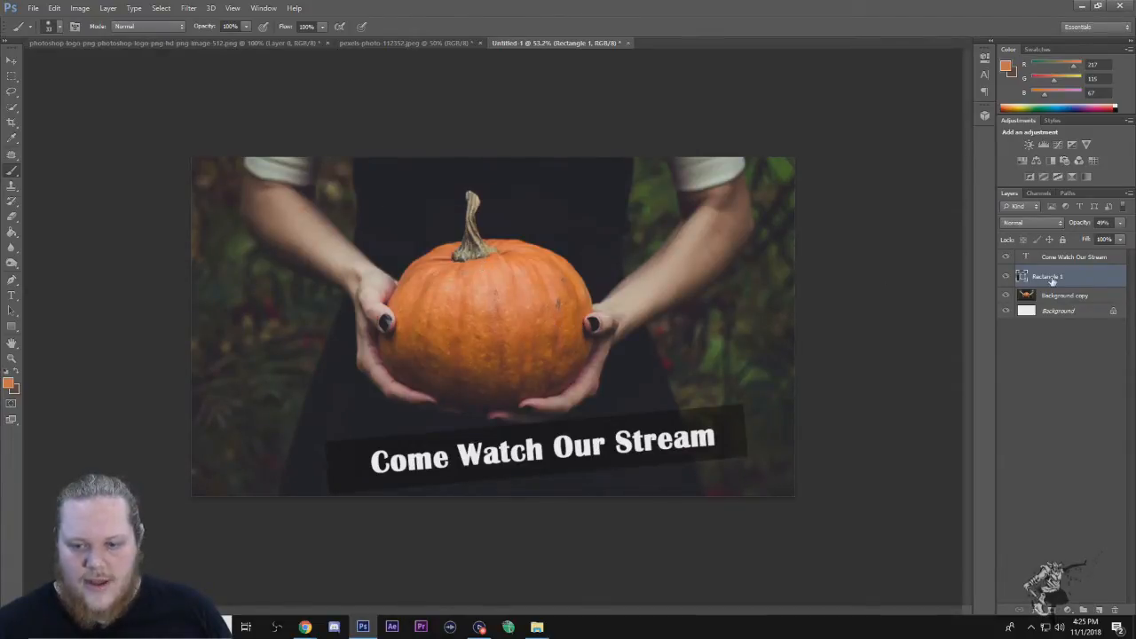
# Step: Enlarge the soft brush and paint the sampled orange over the thumbs on both sides of the pumpkin on the Background copy layer
pyautogui.click(1071, 298)
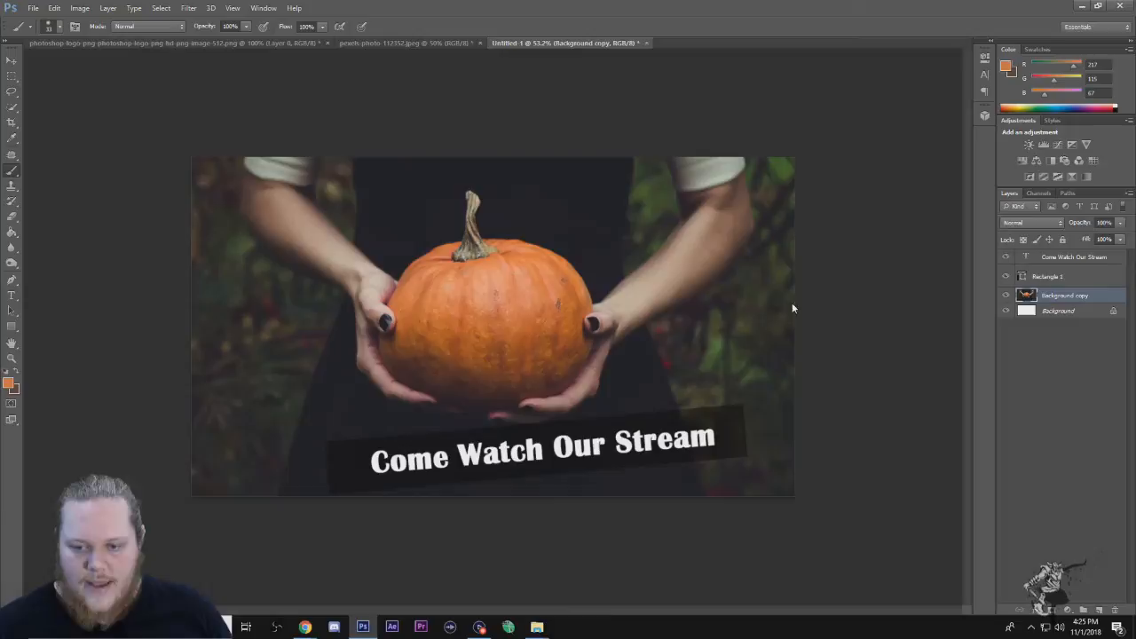
pyautogui.rightClick(583, 315)
pyautogui.moveTo(620, 340); pyautogui.dragTo(621, 338)
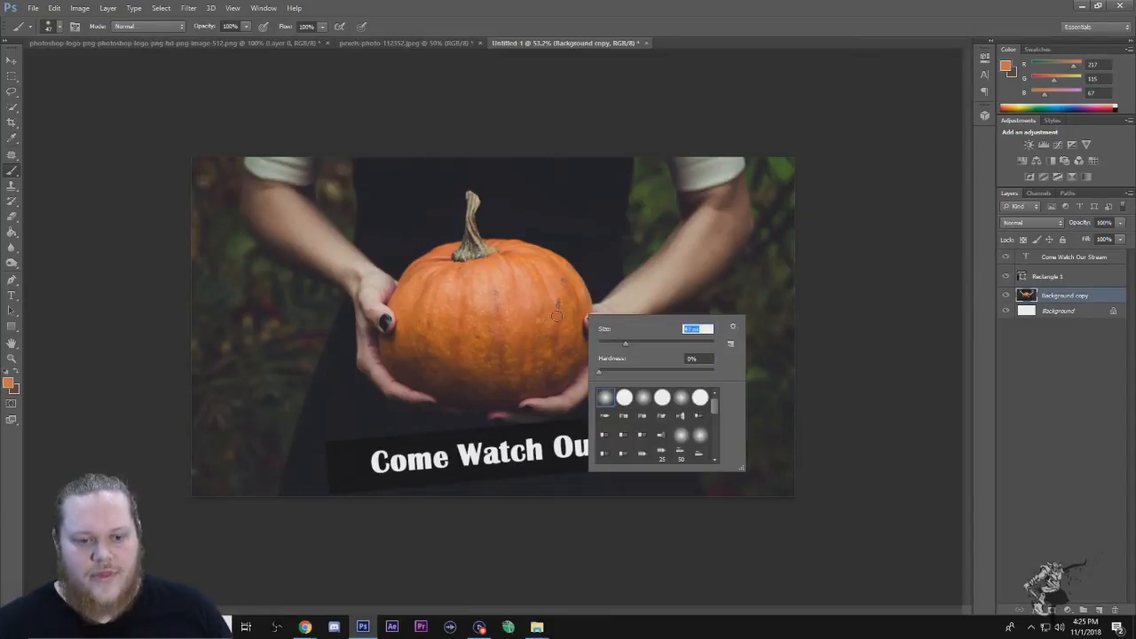
pyautogui.click(637, 342)
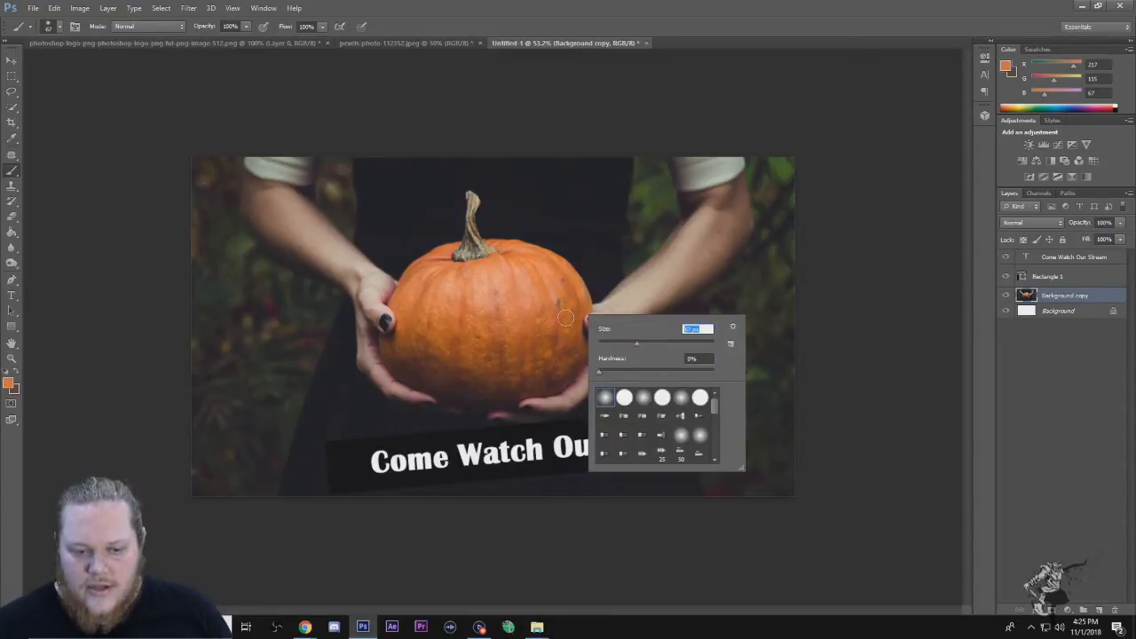
pyautogui.click(645, 343)
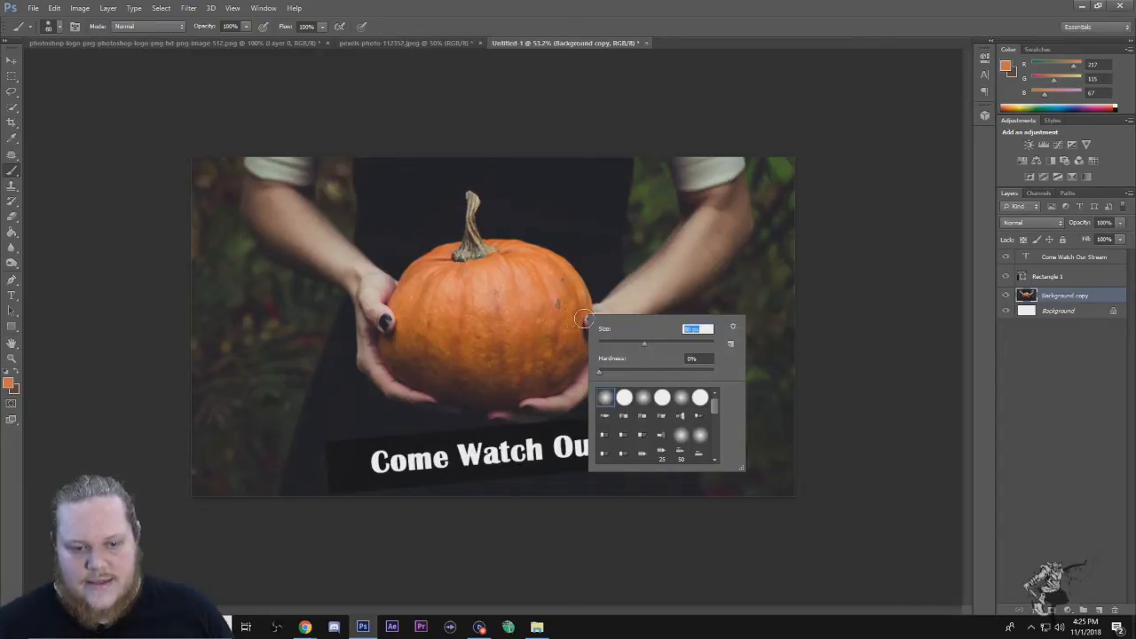
pyautogui.press('Return')
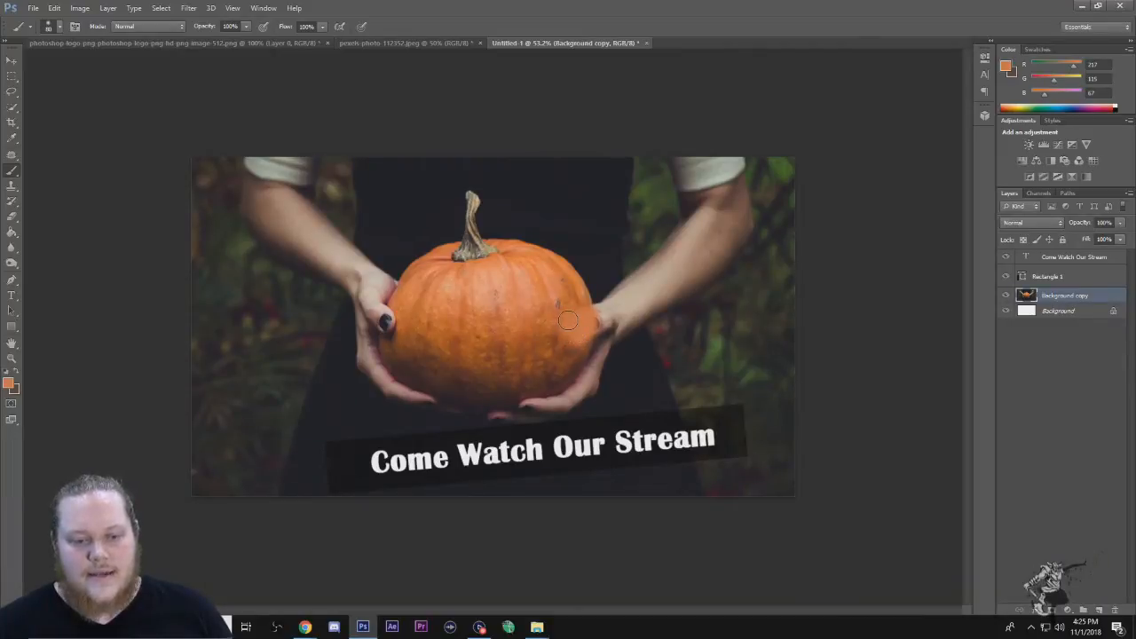
pyautogui.moveTo(392, 314)
pyautogui.mouseDown()
pyautogui.moveTo(391, 339)
pyautogui.moveTo(389, 314)
pyautogui.mouseUp()
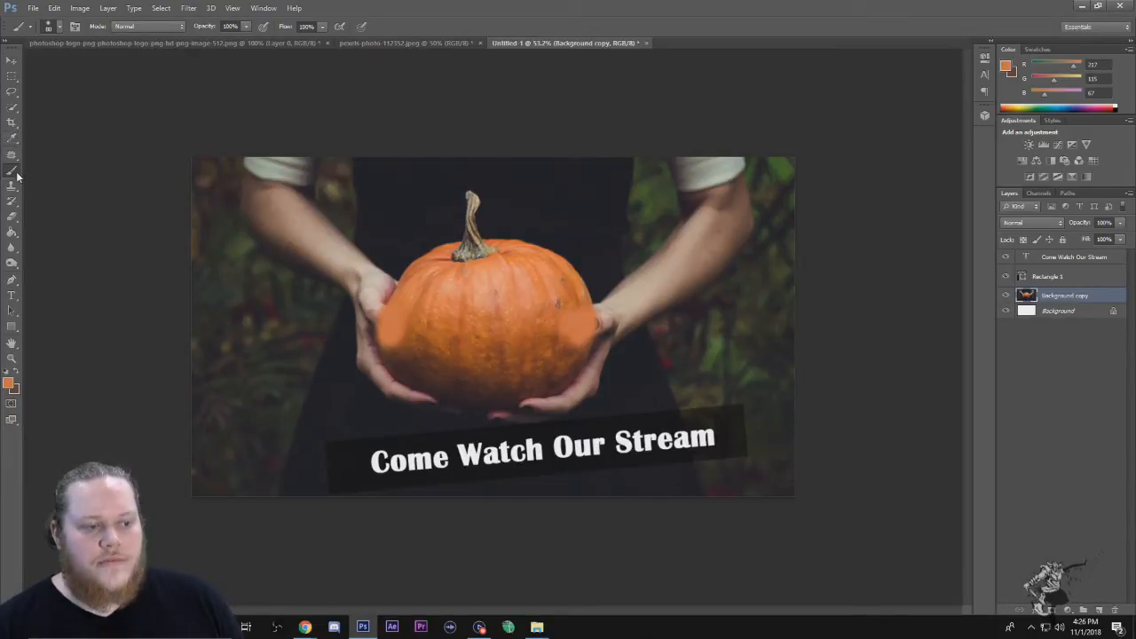
pyautogui.click(424, 43)
pyautogui.click(519, 42)
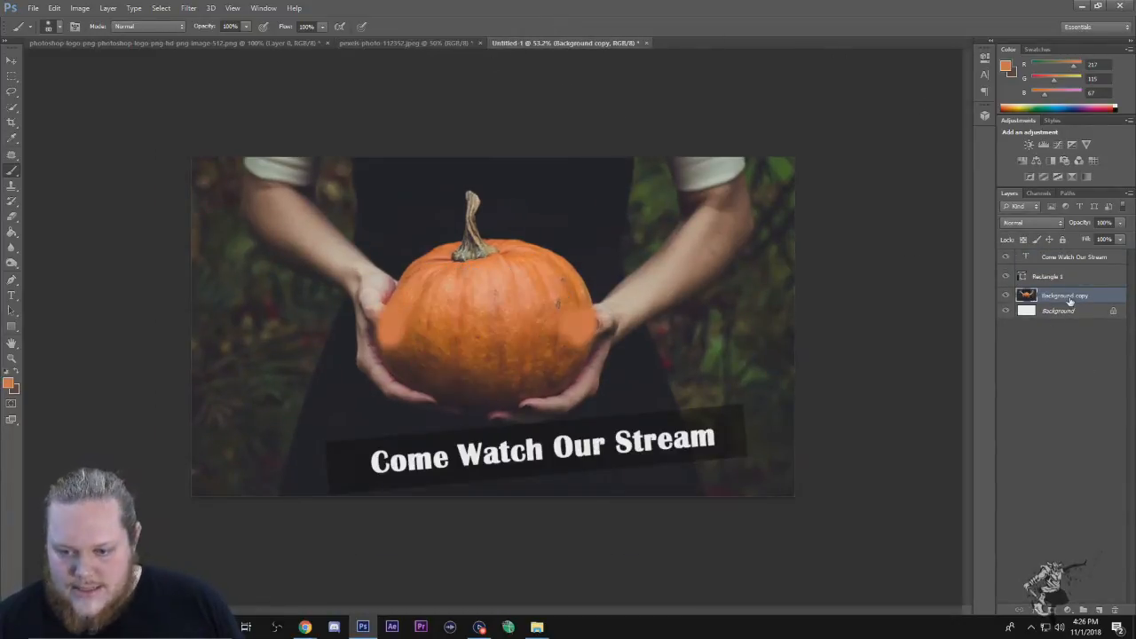
pyautogui.click(1070, 312)
pyautogui.click(1068, 300)
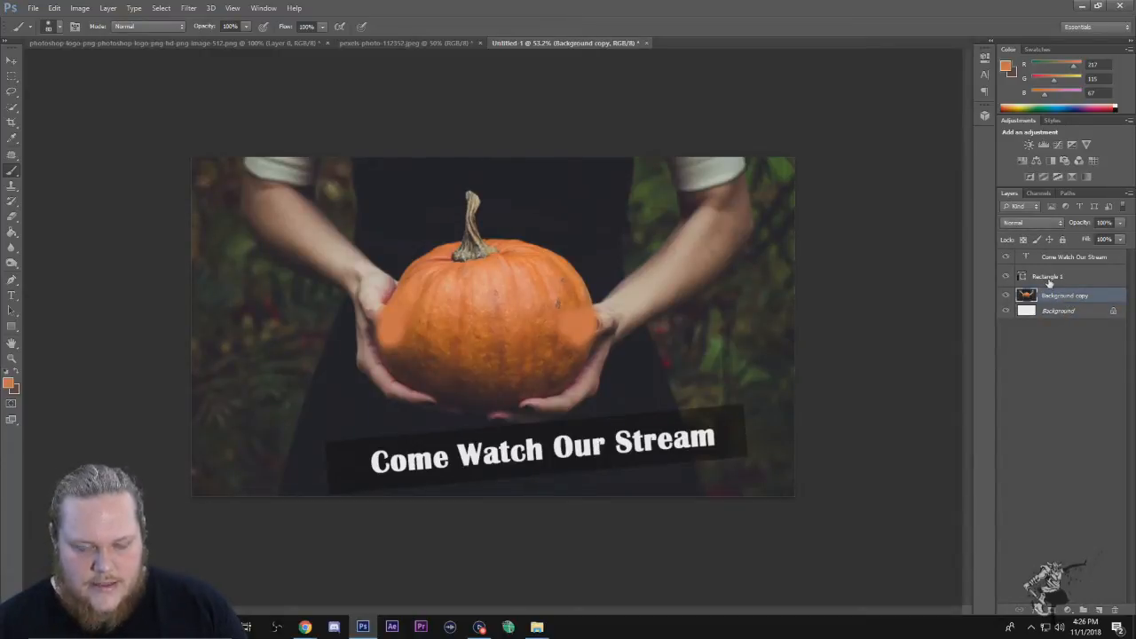
# Step: Close the Untitled-1 pumpkin composition without saving and create a new document 1920 pixels wide and 1080 pixels high
pyautogui.click(646, 43)
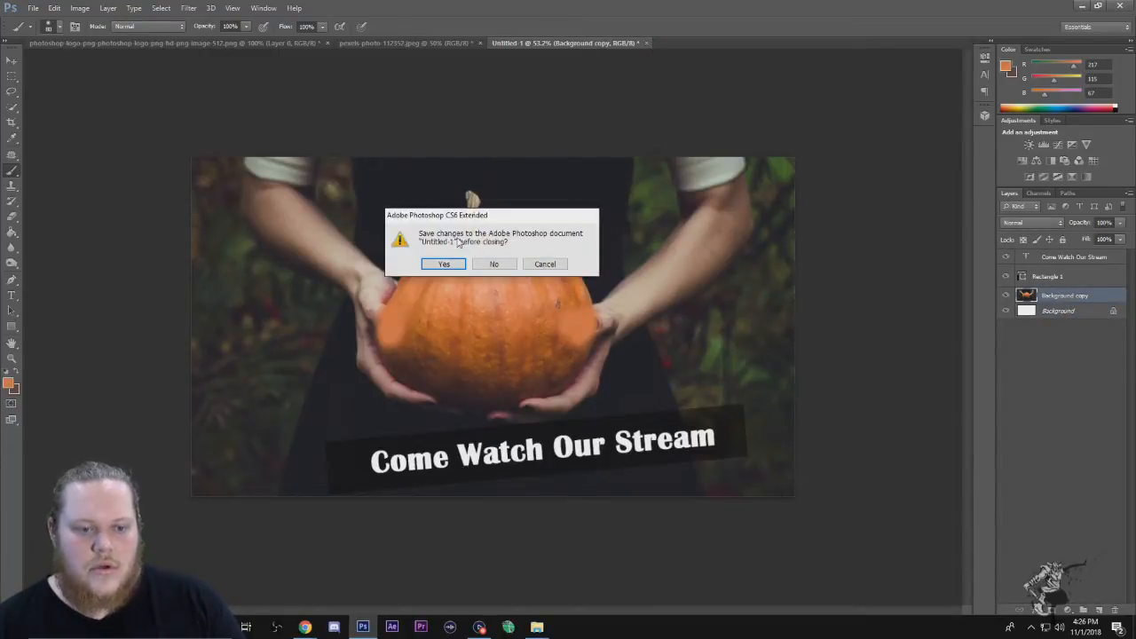
pyautogui.click(503, 265)
pyautogui.click(33, 8)
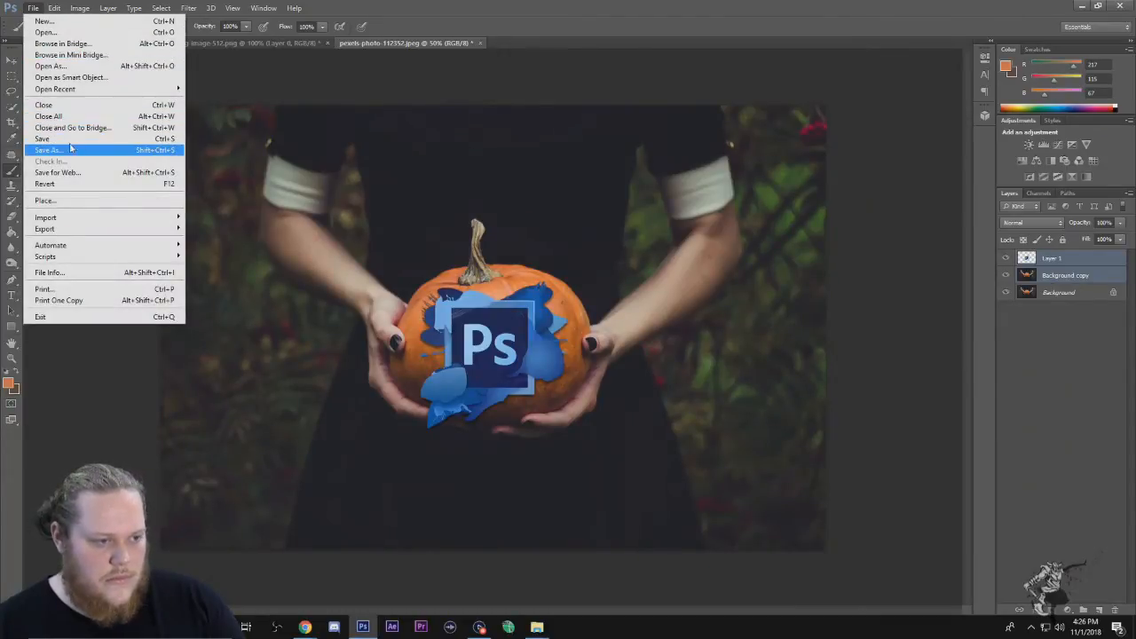
pyautogui.click(44, 20)
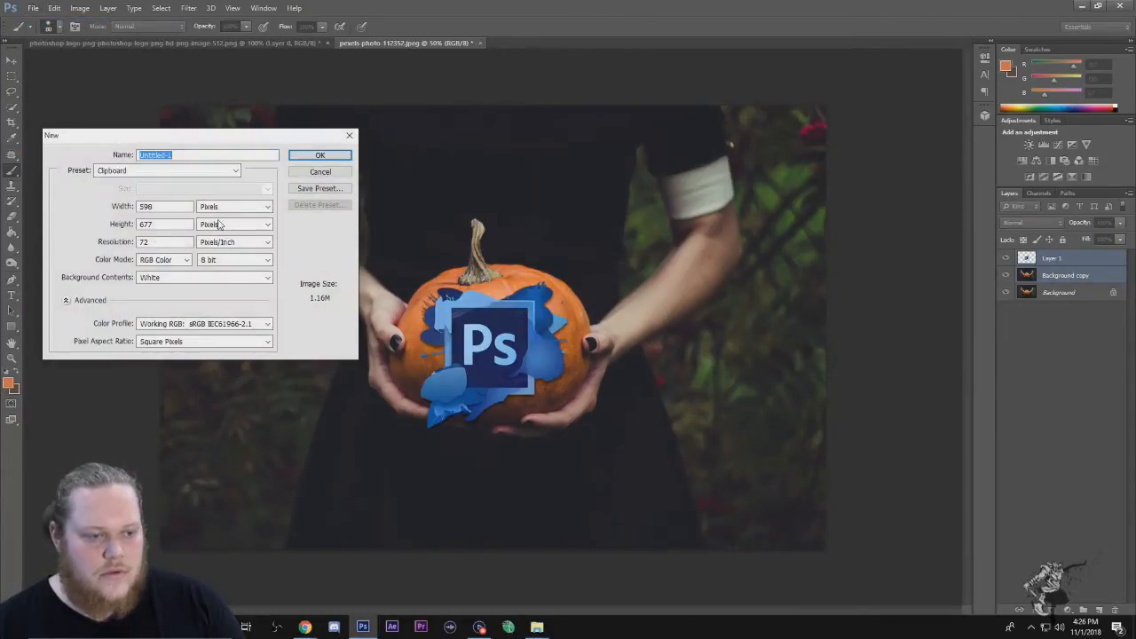
pyautogui.click(188, 205)
pyautogui.press('BackSpace')
pyautogui.press('BackSpace')
pyautogui.press('BackSpace')
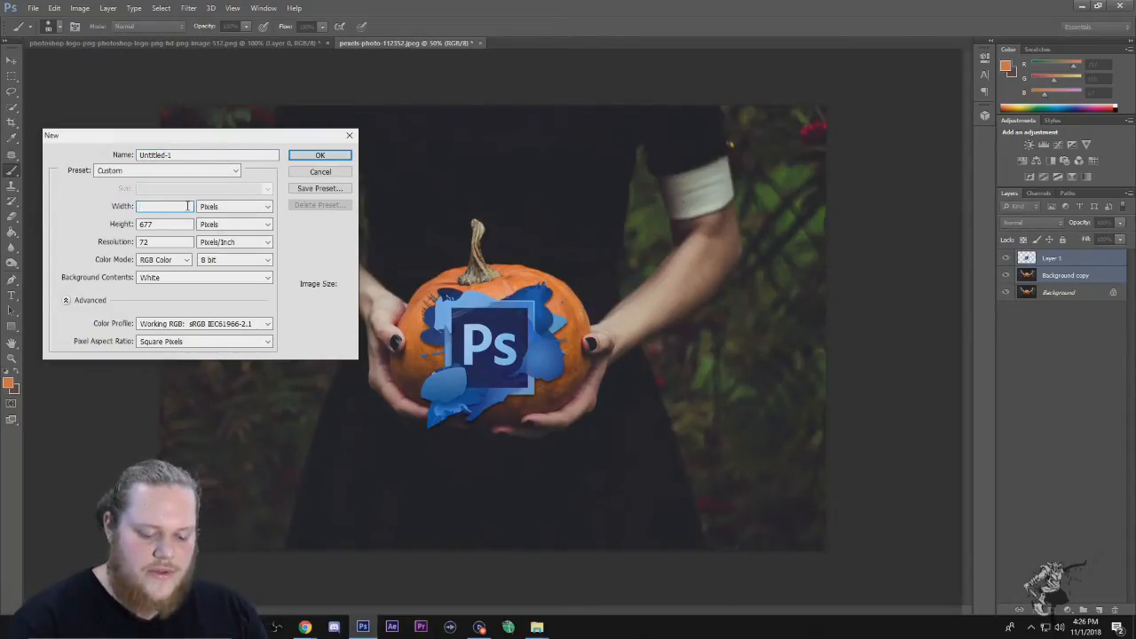
pyautogui.write('1920')
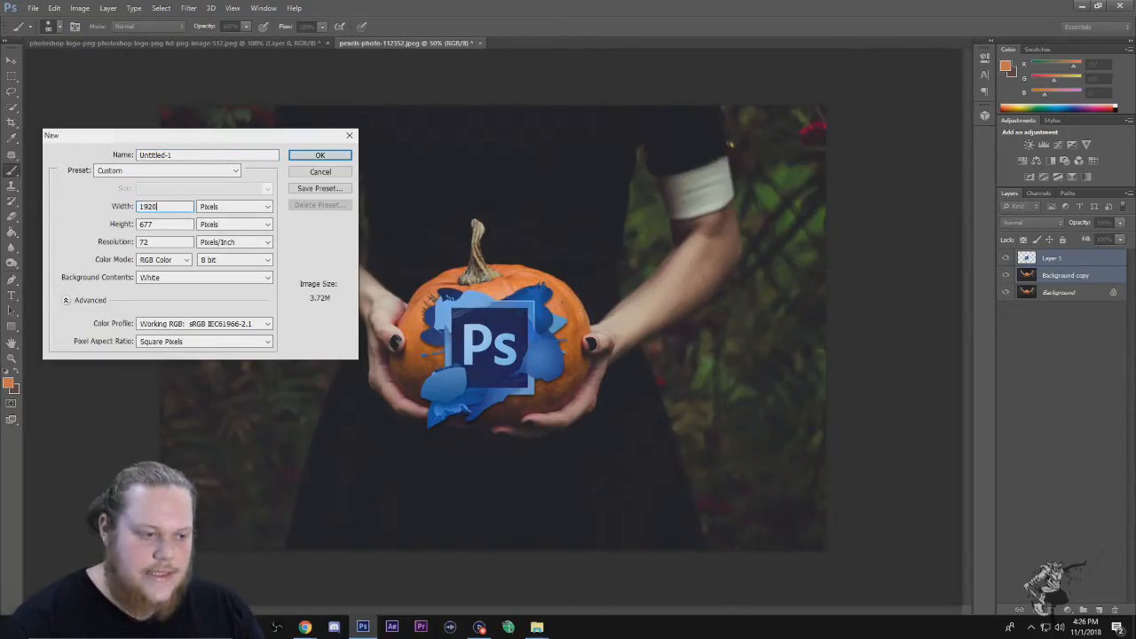
pyautogui.press('Tab')
pyautogui.press('Tab')
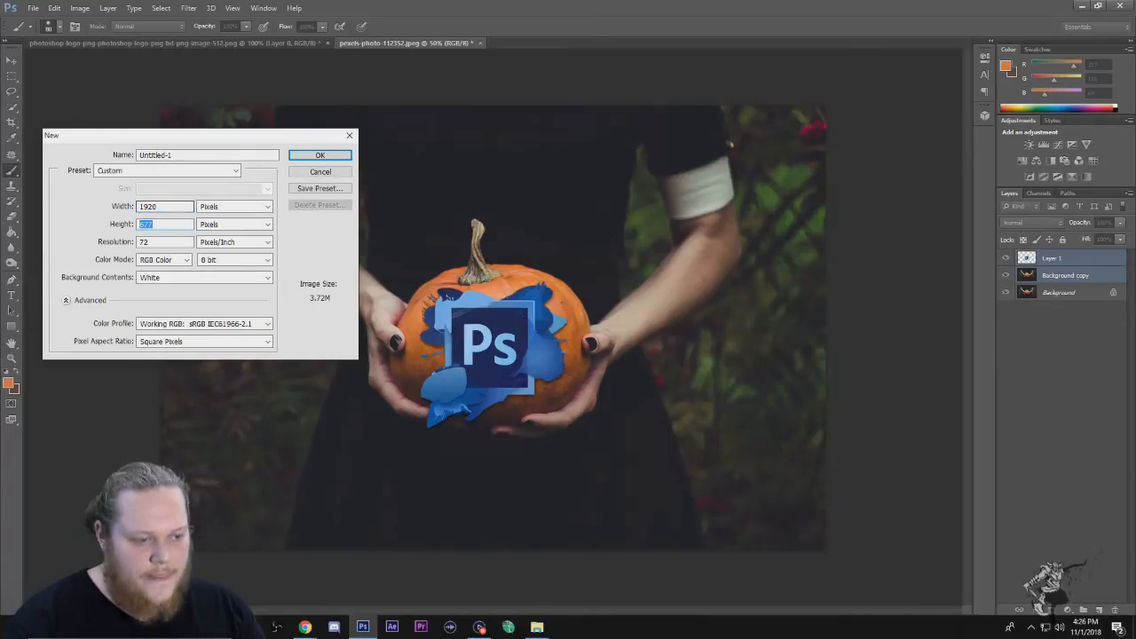
pyautogui.write('1080')
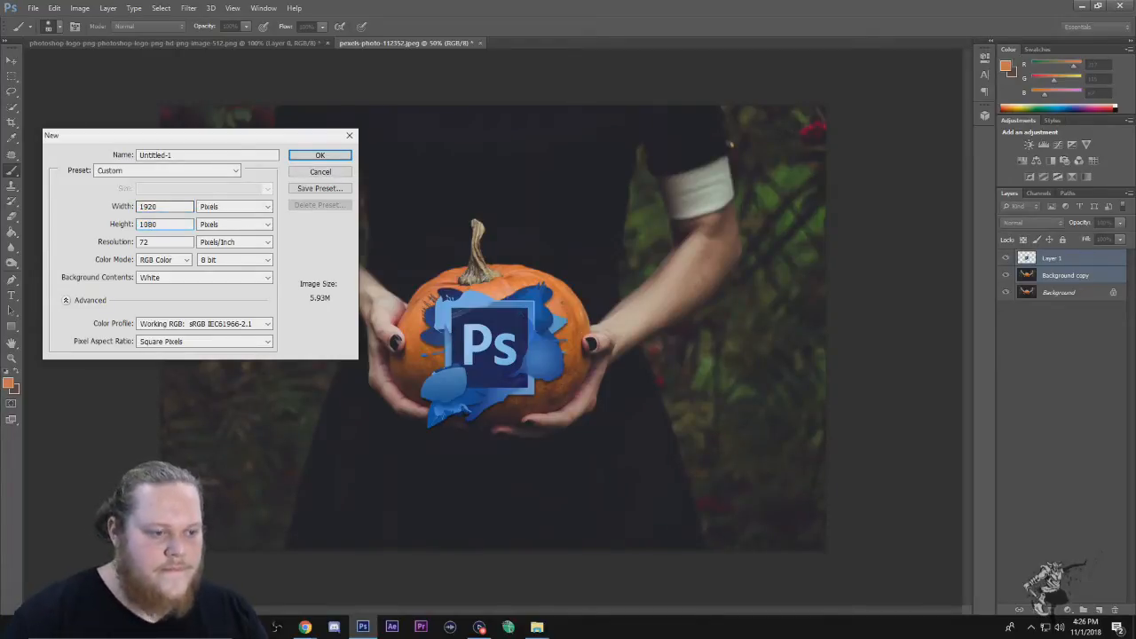
pyautogui.click(320, 154)
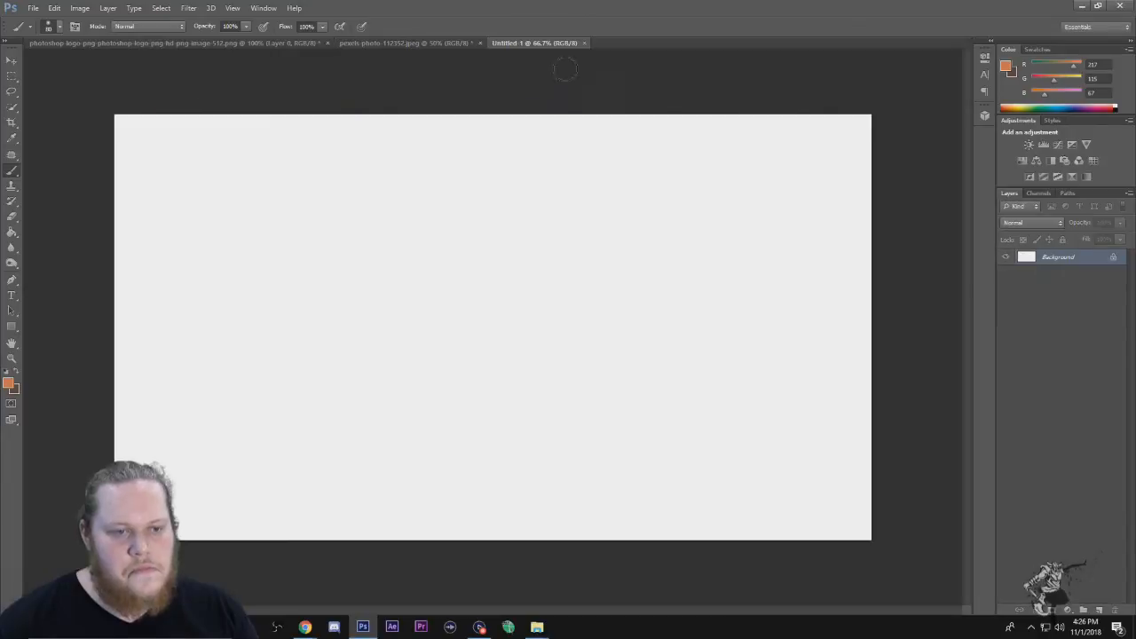
# Step: Copy Layer 1 and Background copy together from the pexels pumpkin photo into the new document and position them to fill the canvas
pyautogui.click(416, 43)
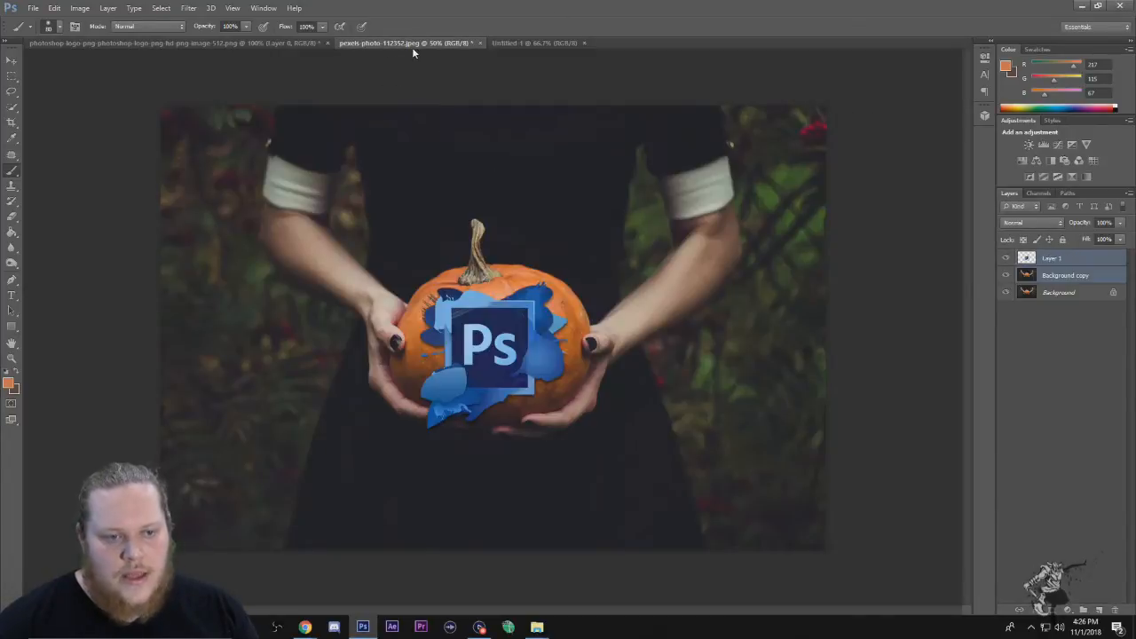
pyautogui.click(12, 60)
pyautogui.moveTo(585, 336)
pyautogui.mouseDown()
pyautogui.moveTo(597, 261)
pyautogui.moveTo(584, 258)
pyautogui.moveTo(591, 340)
pyautogui.mouseUp()
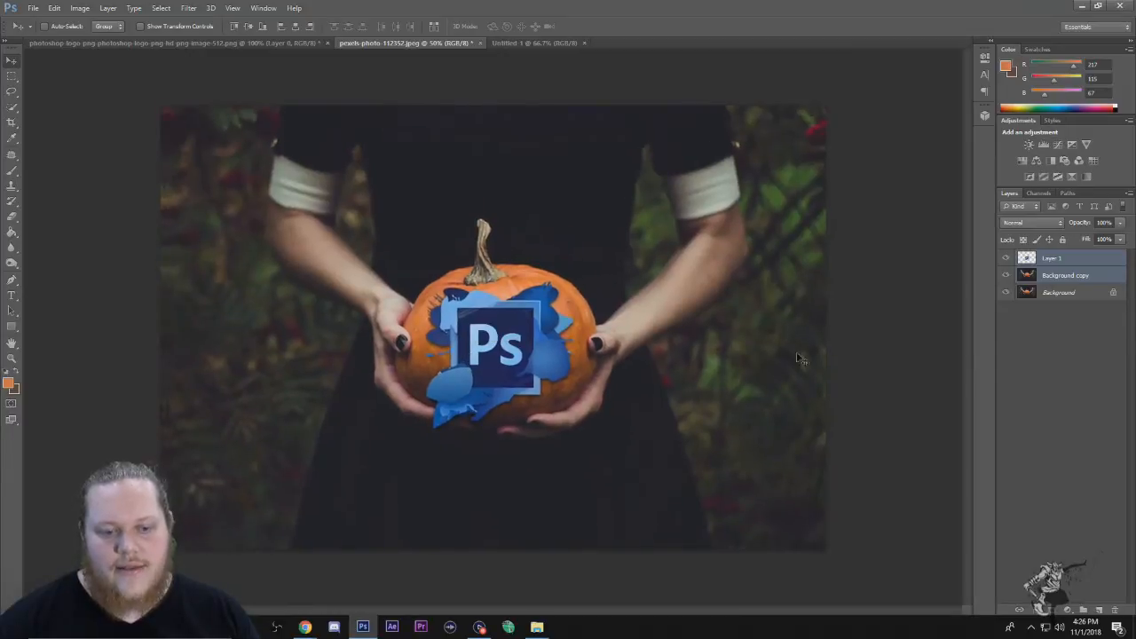
pyautogui.click(1104, 283)
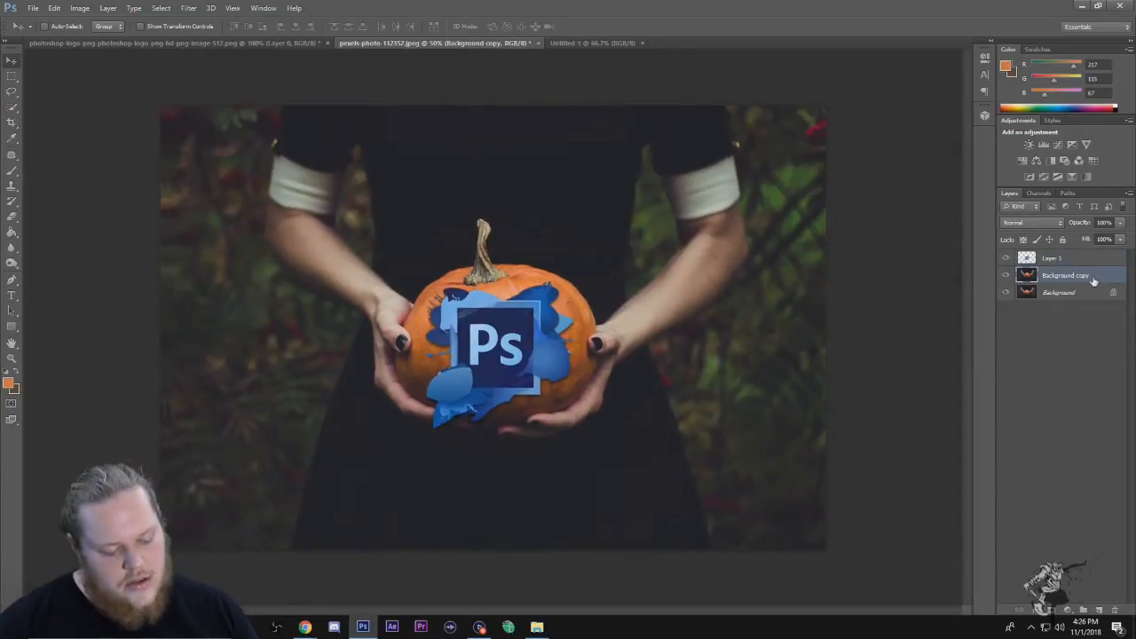
pyautogui.keyDown('ctrl'); pyautogui.click(1085, 258); pyautogui.keyUp('ctrl')
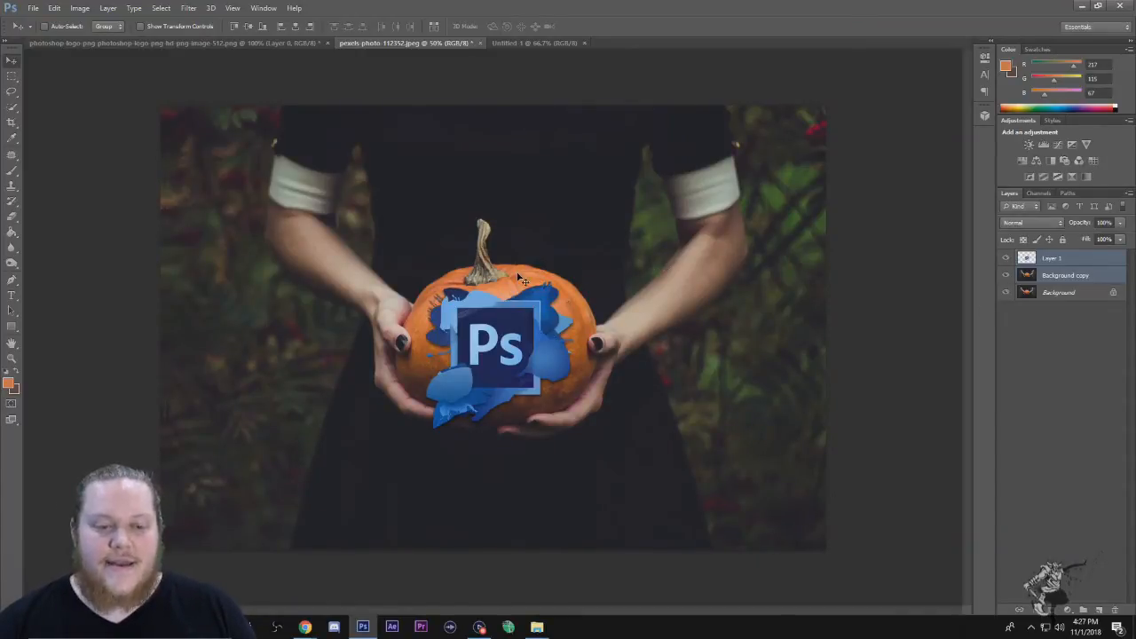
pyautogui.moveTo(513, 242); pyautogui.dragTo(531, 280)
pyautogui.moveTo(690, 330); pyautogui.dragTo(672, 311)
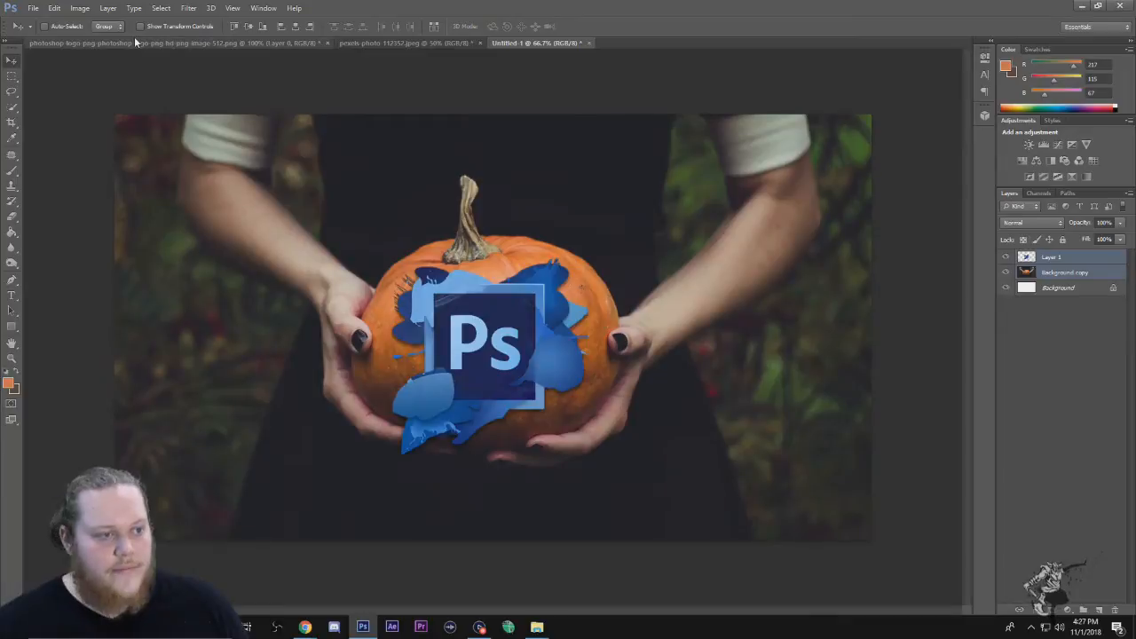
# Step: Save the composition to the Desktop as a JPEG file named Pumpkin
pyautogui.click(33, 8)
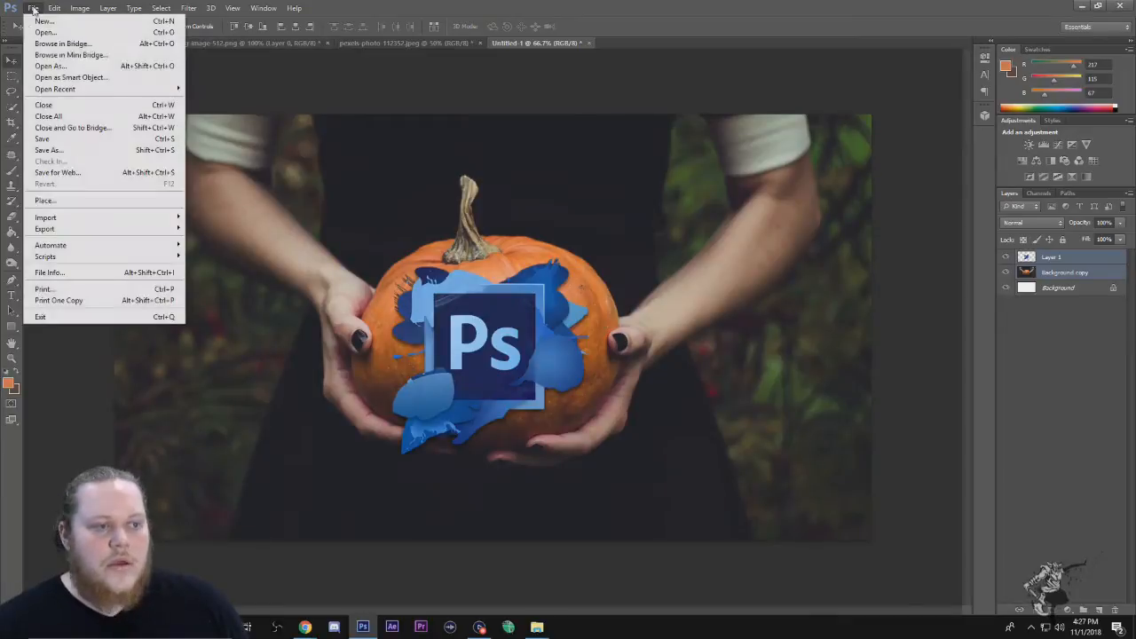
pyautogui.click(68, 153)
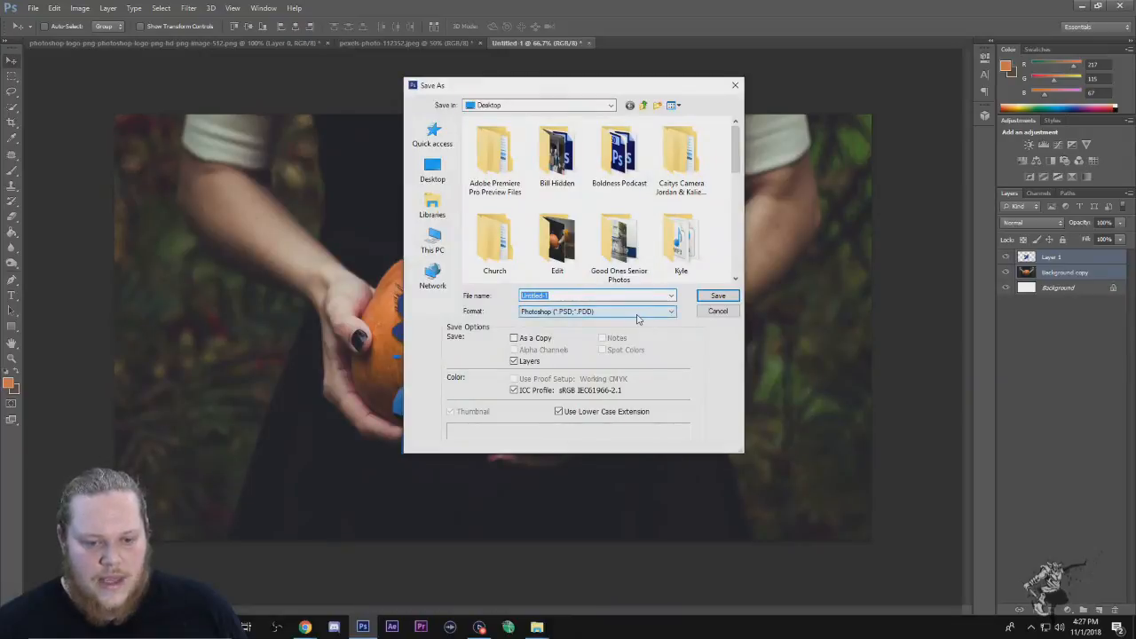
pyautogui.click(637, 316)
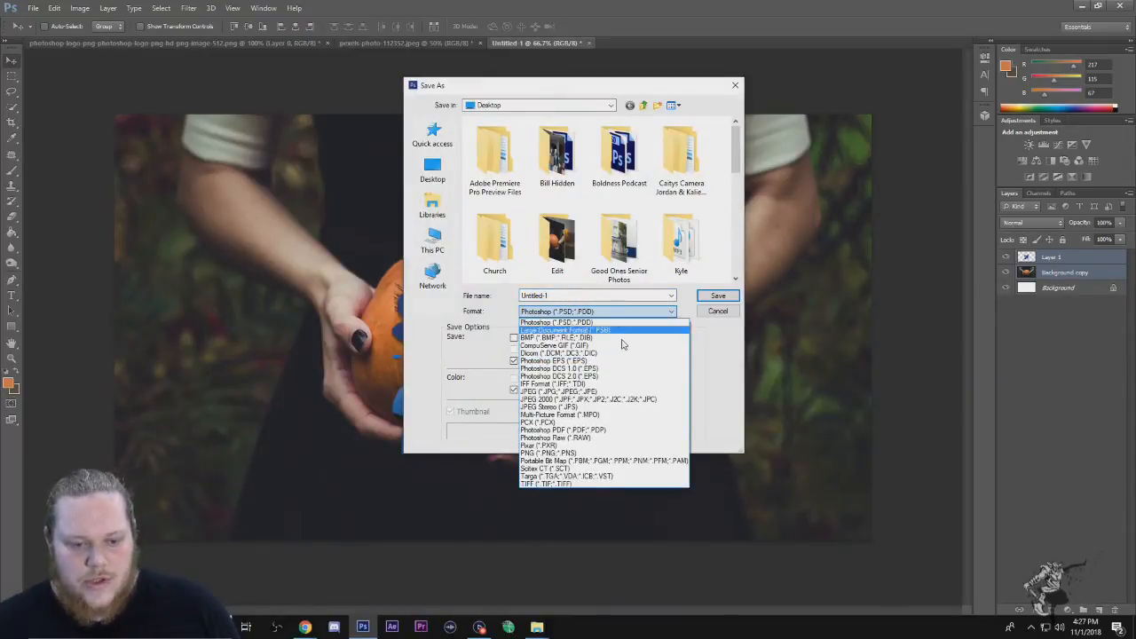
pyautogui.click(604, 391)
pyautogui.doubleClick(574, 296)
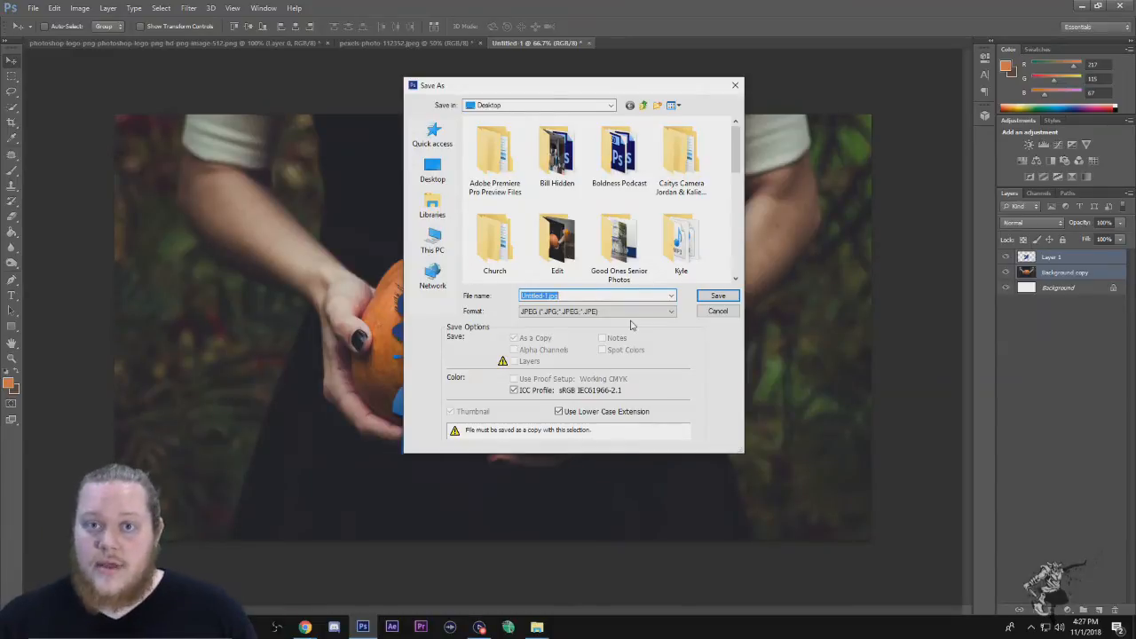
pyautogui.write('P')
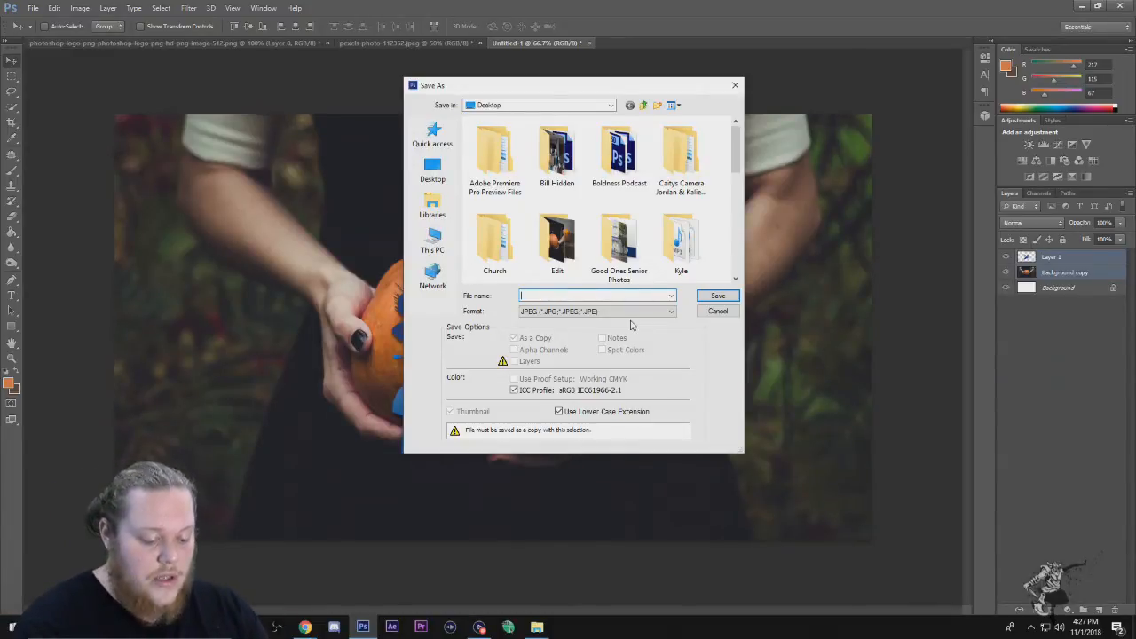
pyautogui.write('umpkin')
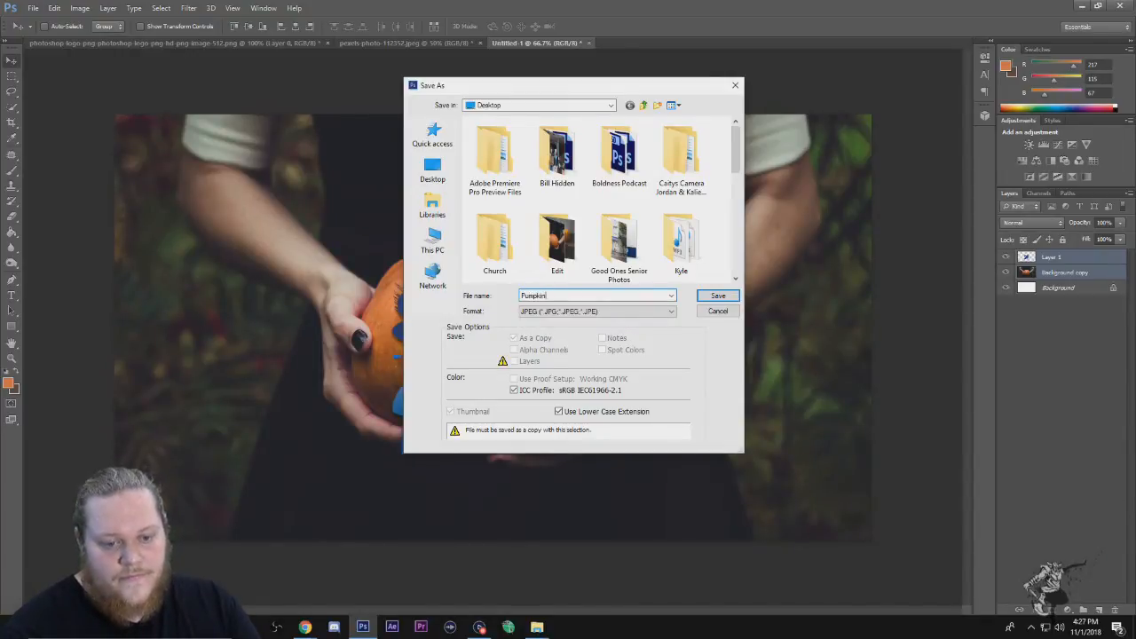
pyautogui.click(718, 297)
# Step: Try the Maximum JPEG quality, return it to High, and finish saving the image with the Progressive format option
pyautogui.moveTo(709, 184); pyautogui.dragTo(682, 158)
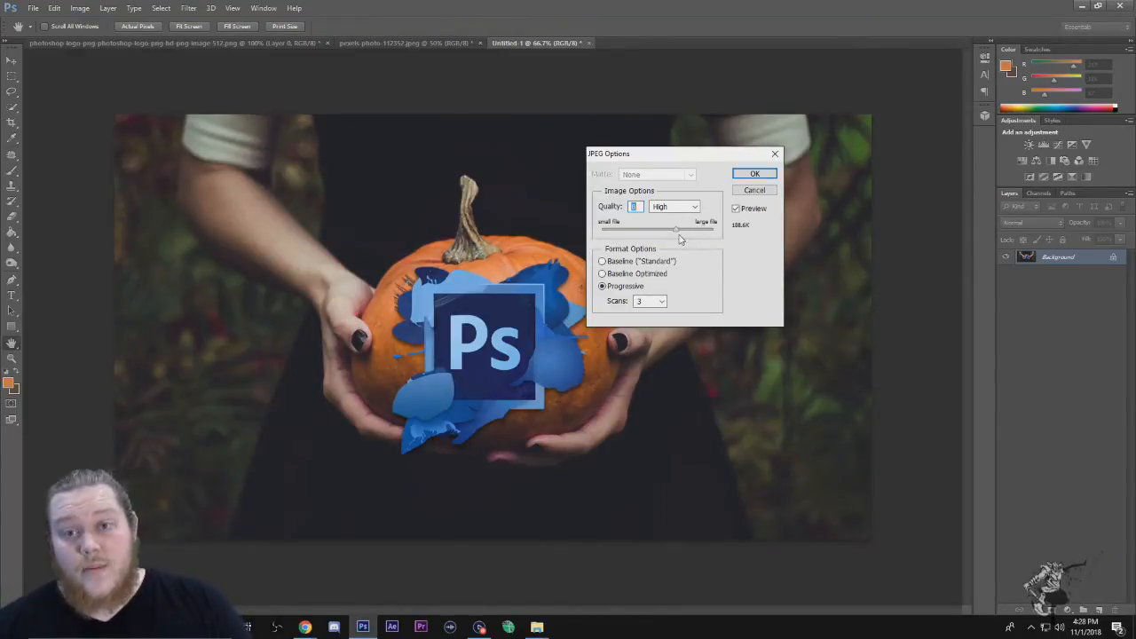
pyautogui.moveTo(680, 239); pyautogui.dragTo(734, 233)
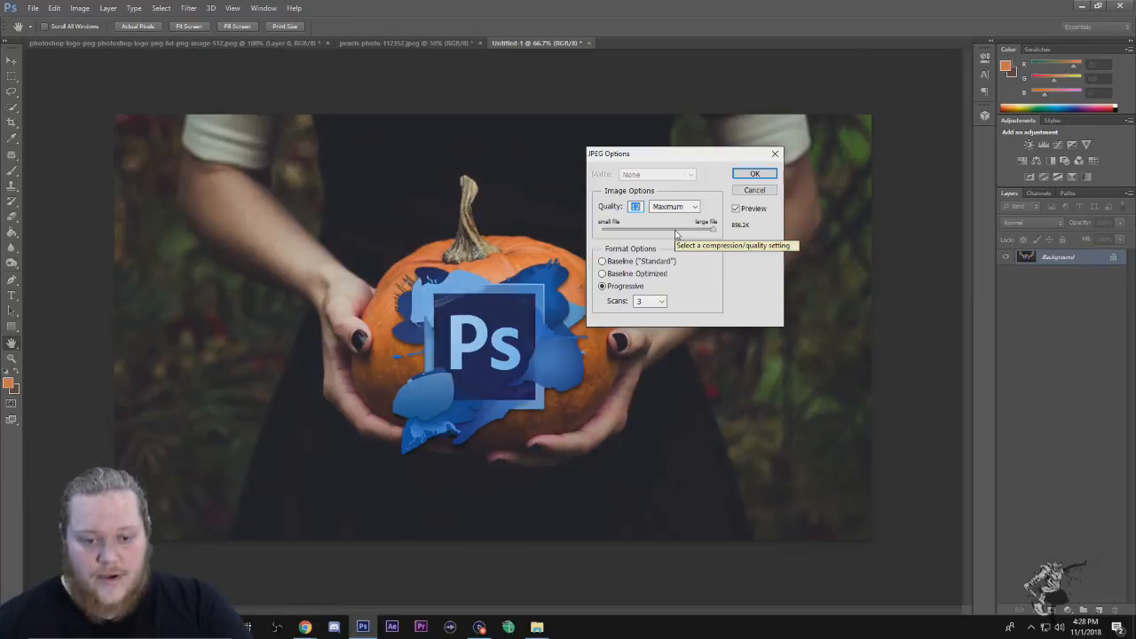
pyautogui.click(675, 230)
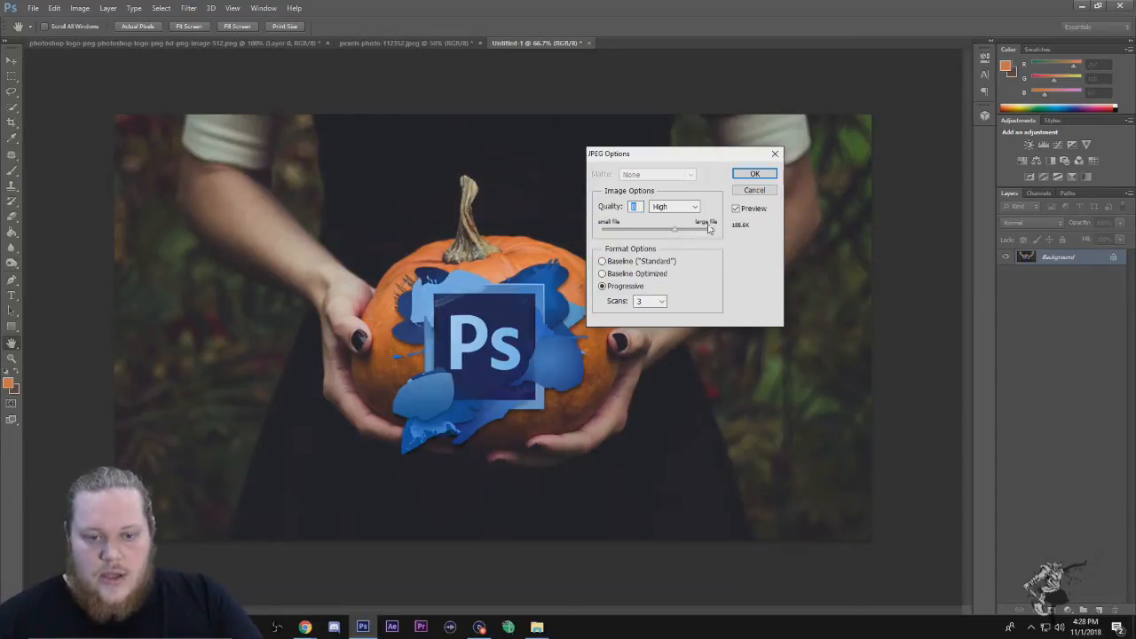
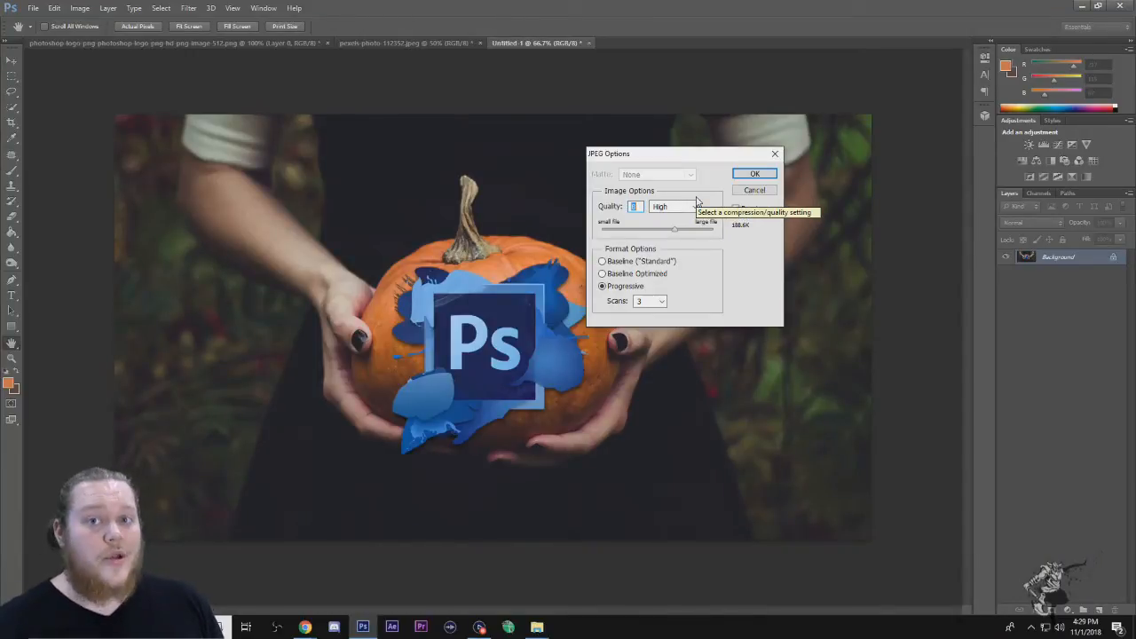
pyautogui.click(755, 174)
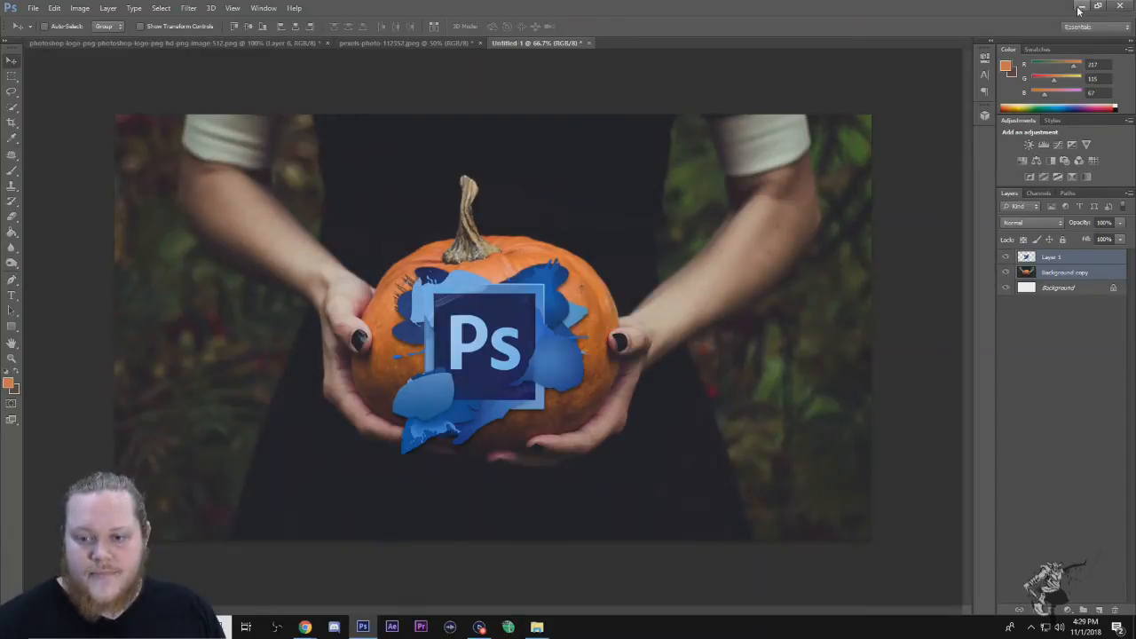
# Step: Create another new document at 1920 by 1080 pixels with transparent background contents
pyautogui.click(33, 11)
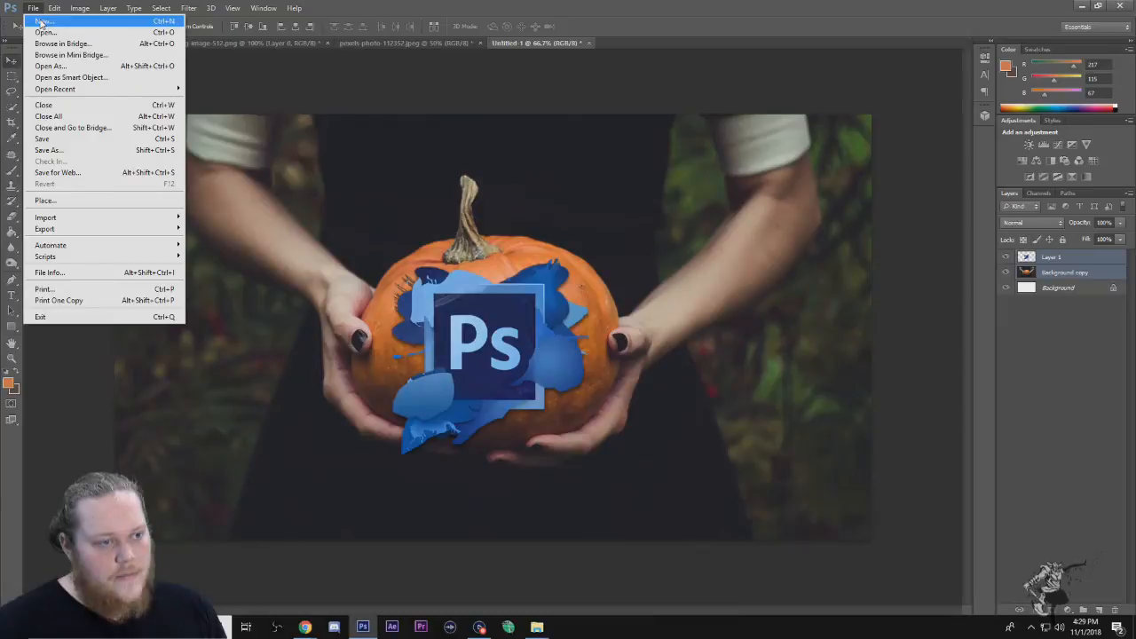
pyautogui.click(48, 22)
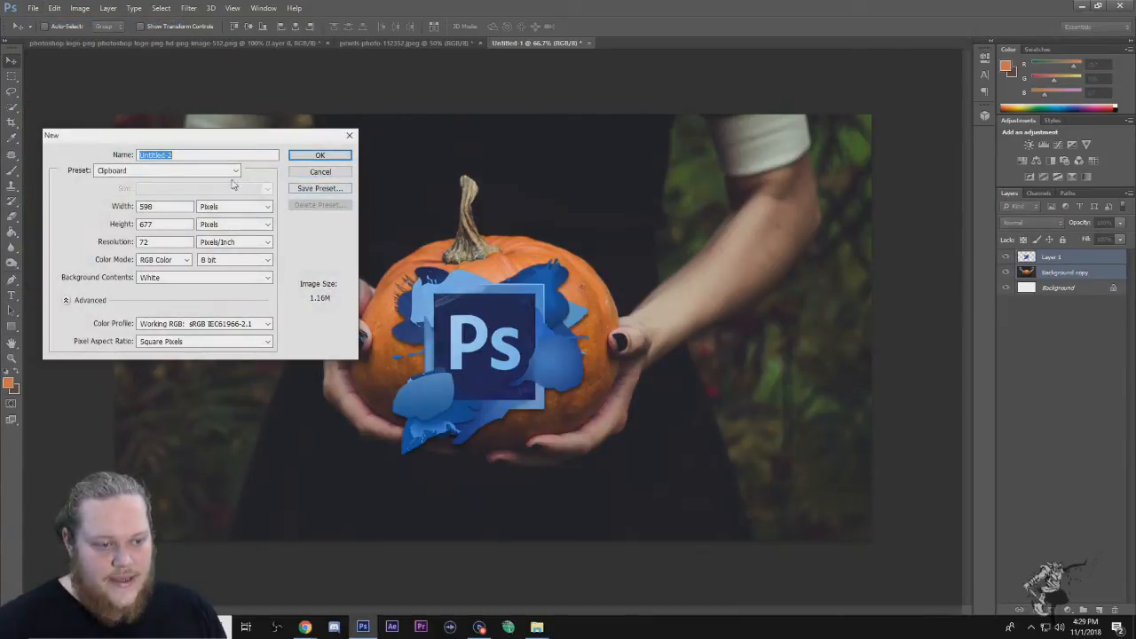
pyautogui.moveTo(179, 208); pyautogui.dragTo(71, 214)
pyautogui.write('1920')
pyautogui.press('Tab')
pyautogui.press('Tab')
pyautogui.write('108')
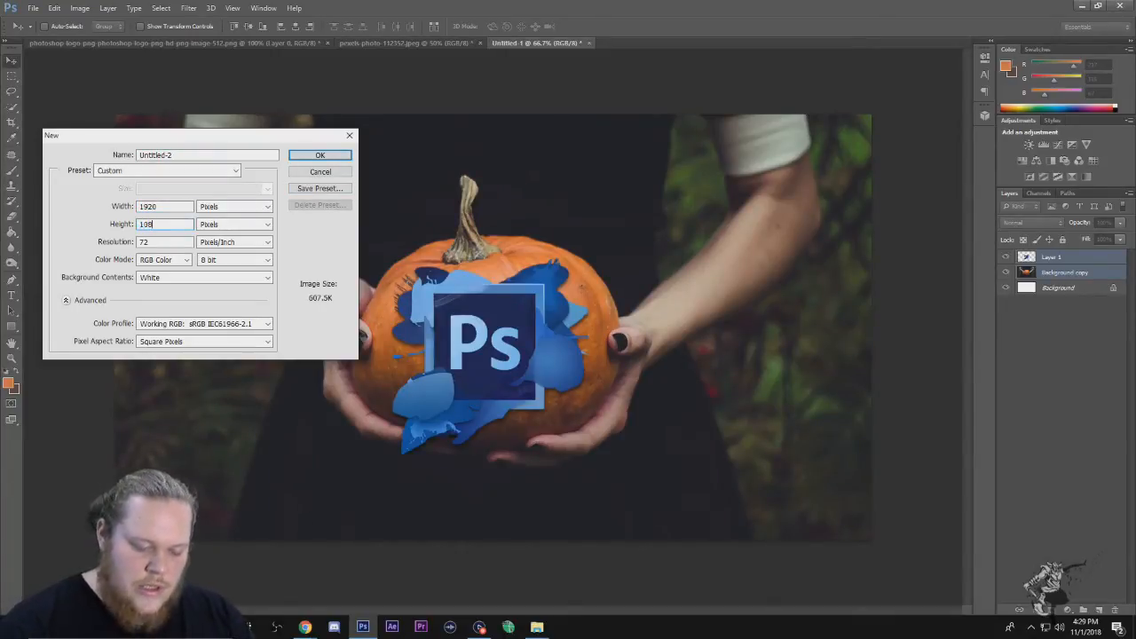
pyautogui.write('2')
pyautogui.press('BackSpace')
pyautogui.write('0')
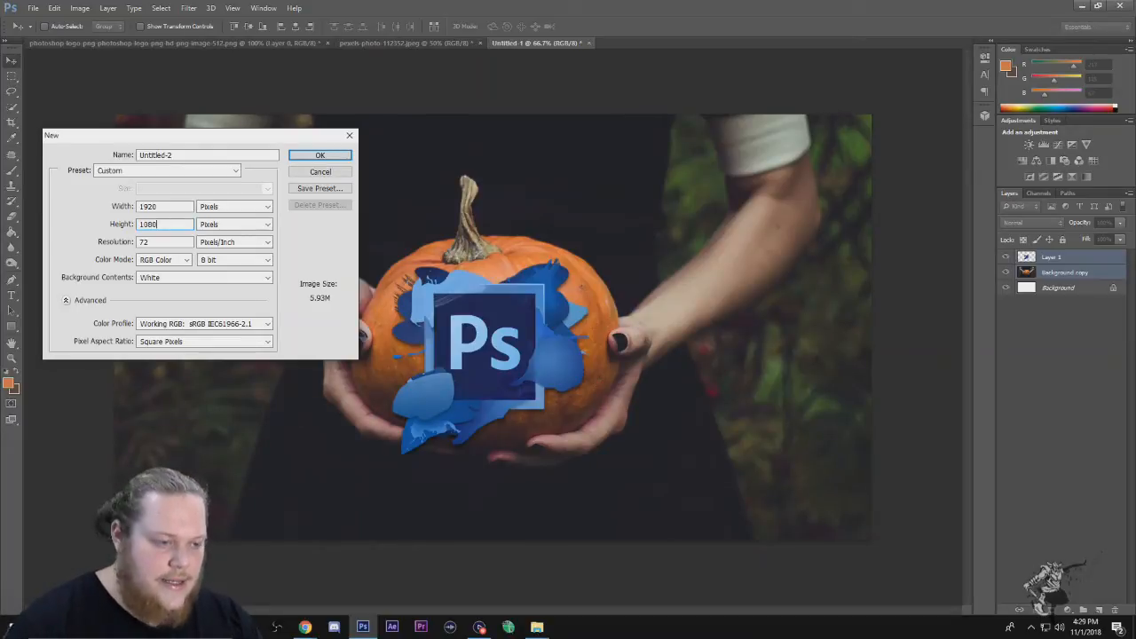
pyautogui.click(222, 278)
pyautogui.click(164, 308)
pyautogui.click(321, 156)
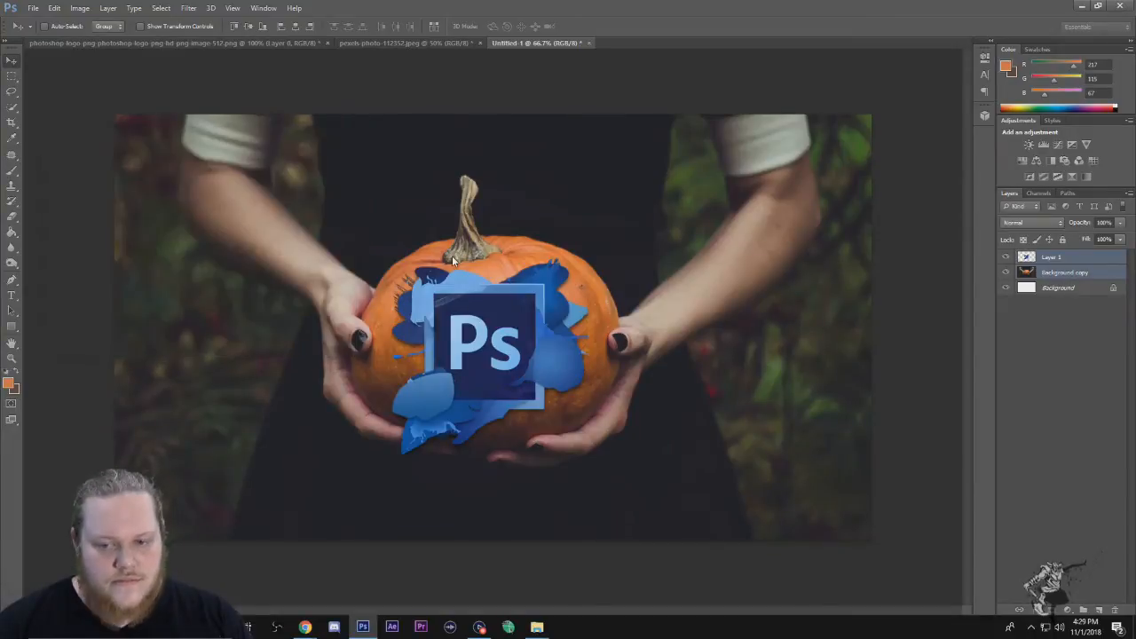
# Step: Copy the logo and pumpkin photo layers from Untitled-1 into the transparent document and position them to cover the canvas
pyautogui.click(537, 42)
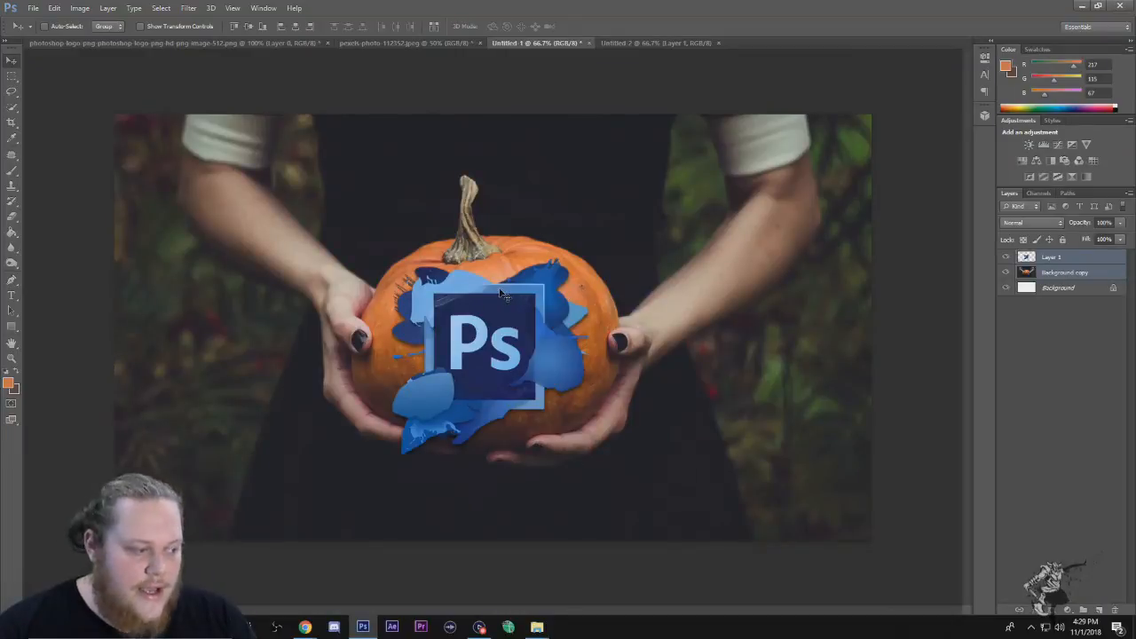
pyautogui.moveTo(501, 294); pyautogui.dragTo(515, 381)
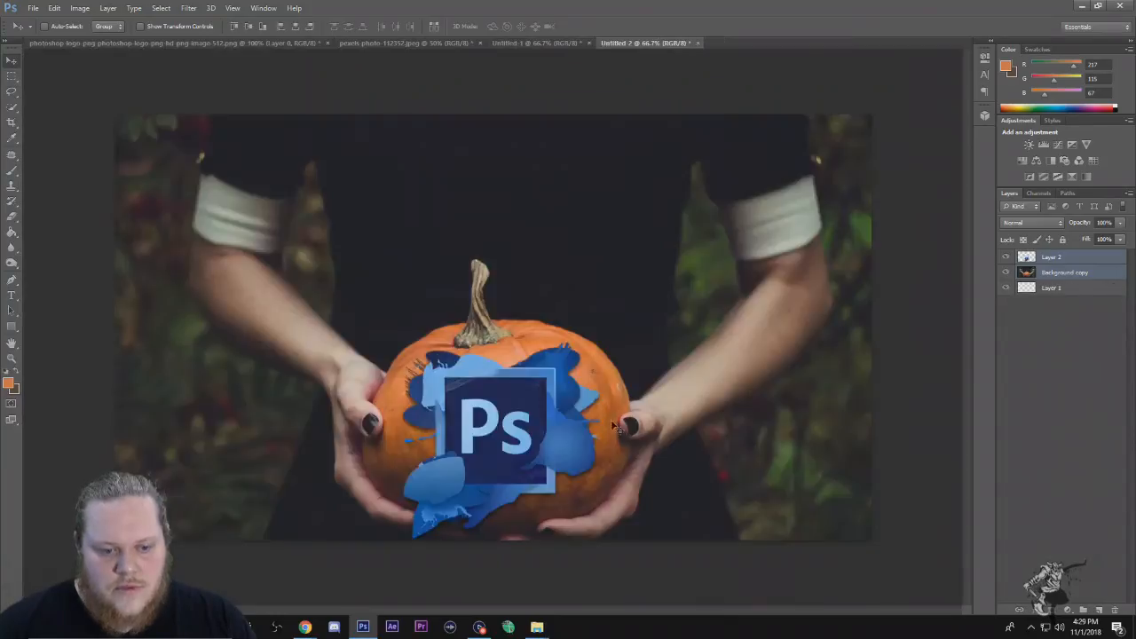
pyautogui.moveTo(625, 383); pyautogui.dragTo(618, 339)
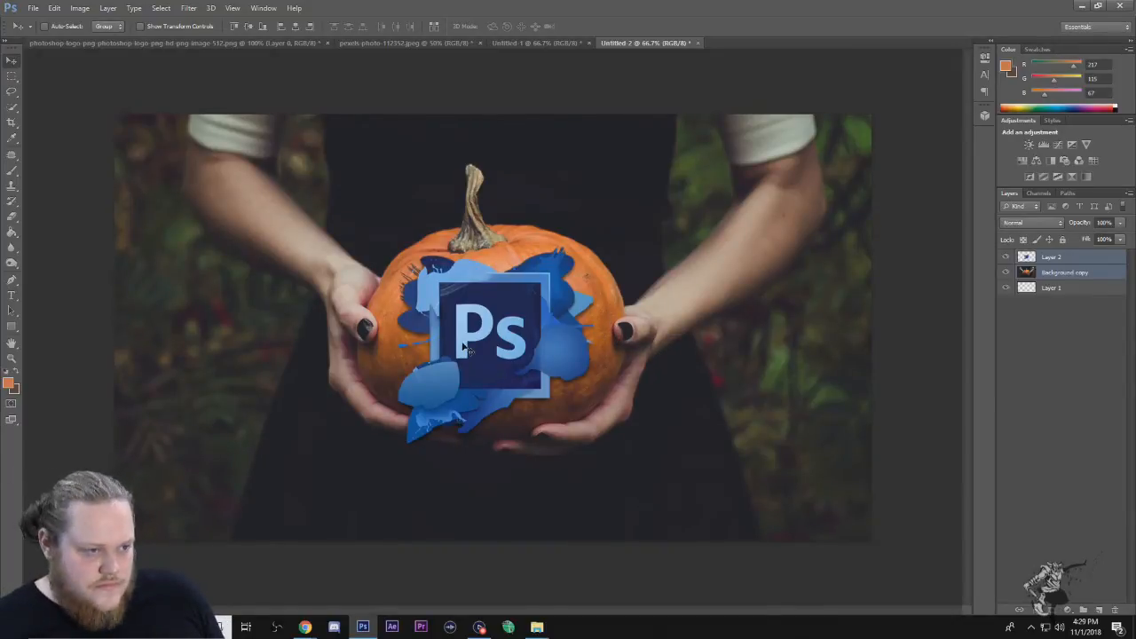
pyautogui.moveTo(431, 342); pyautogui.dragTo(421, 340)
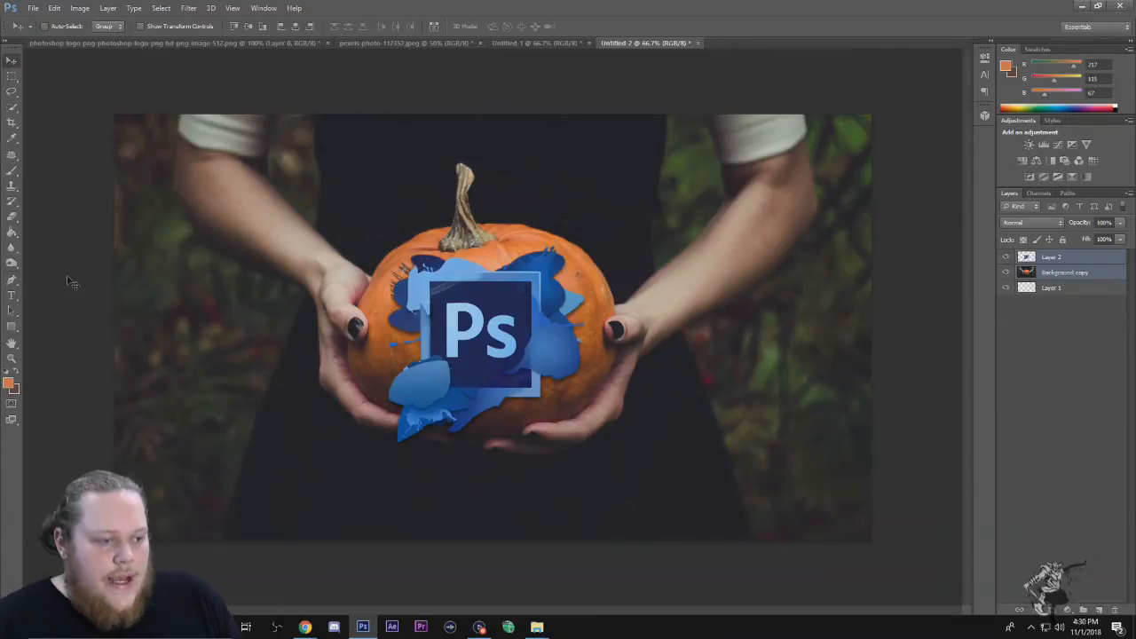
pyautogui.click(12, 122)
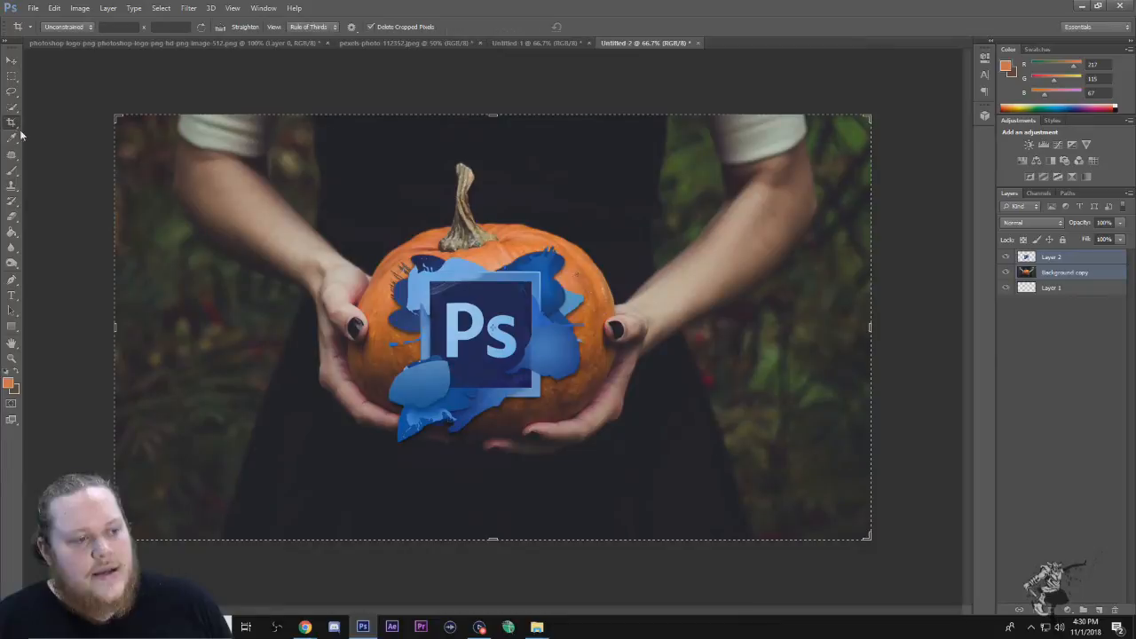
pyautogui.click(11, 60)
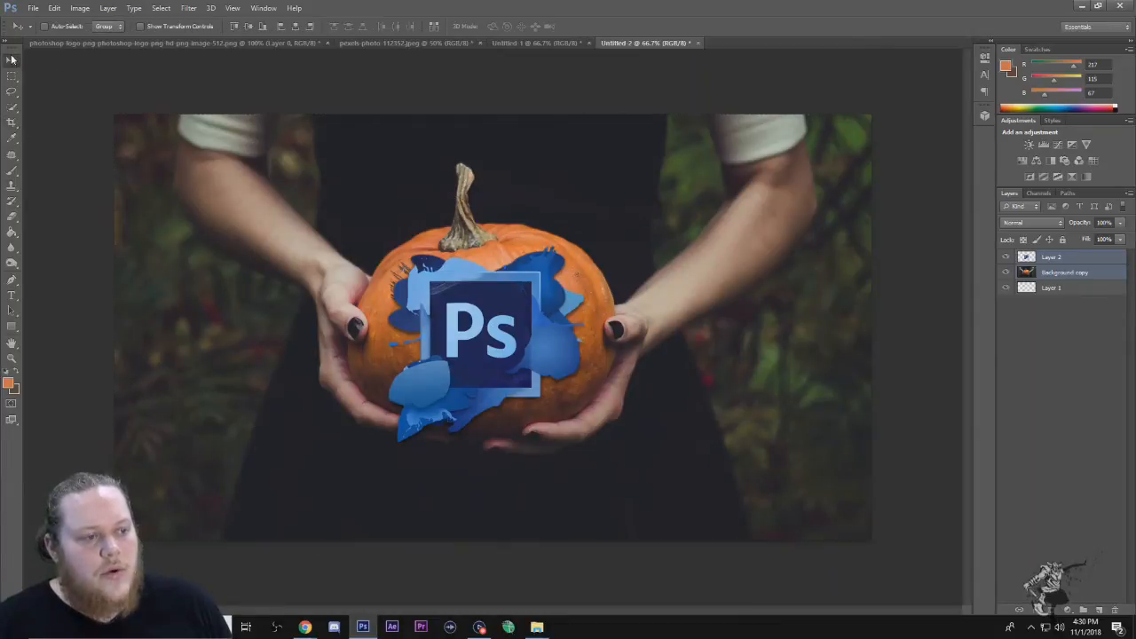
# Step: Go through the Eraser, Background Eraser and Magic Eraser tools, activating each in turn
pyautogui.click(15, 219)
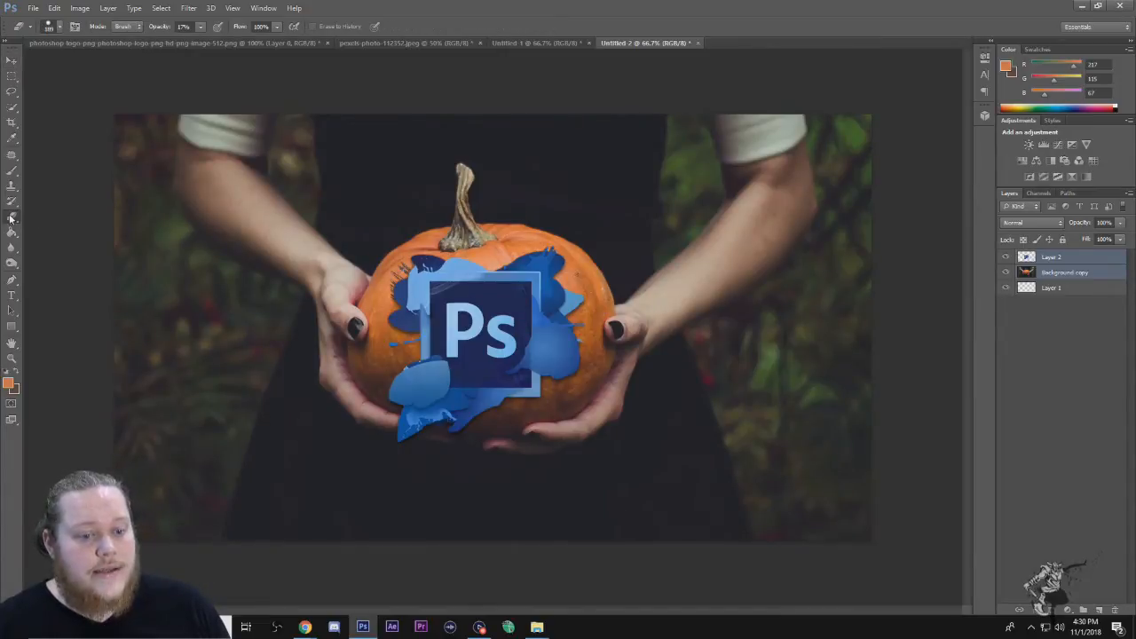
pyautogui.rightClick(15, 217)
pyautogui.click(45, 215)
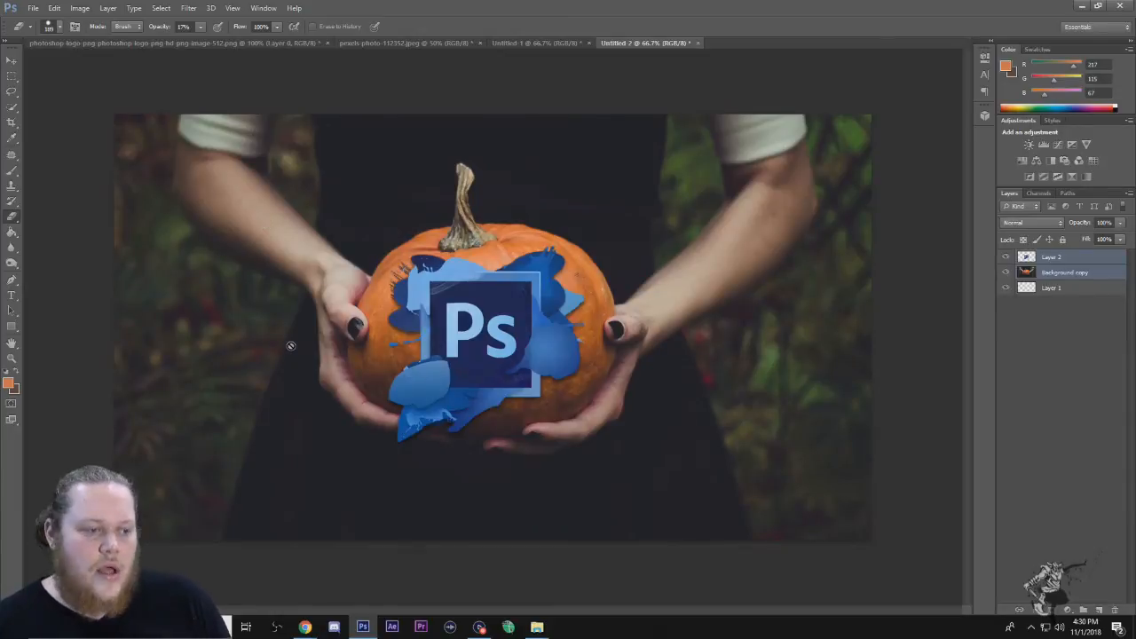
pyautogui.rightClick(14, 219)
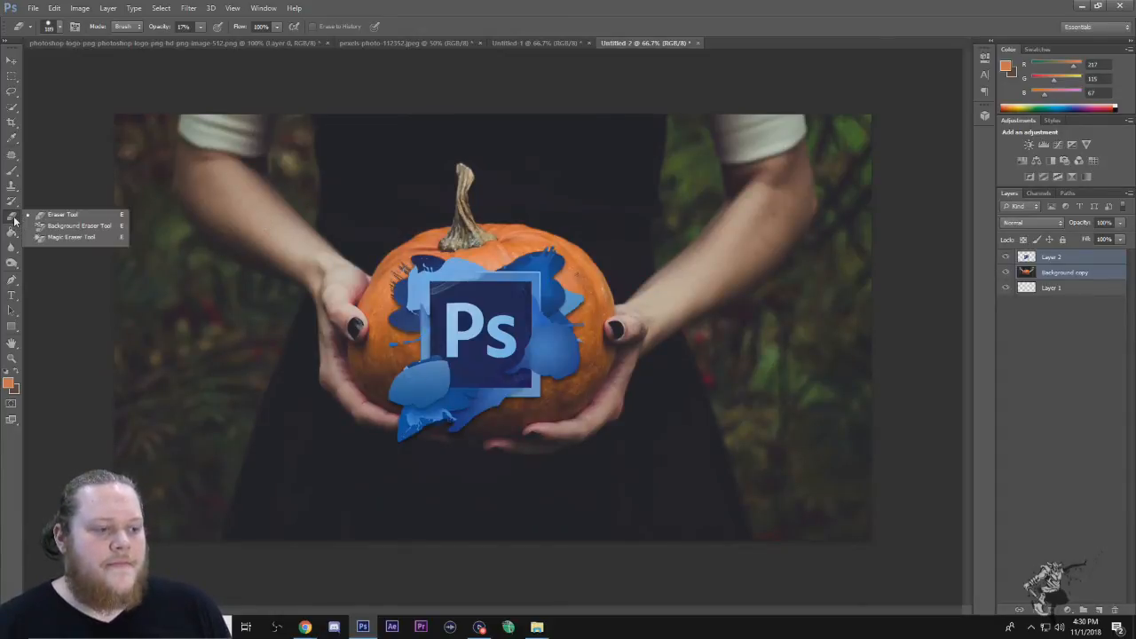
pyautogui.click(59, 227)
pyautogui.rightClick(14, 221)
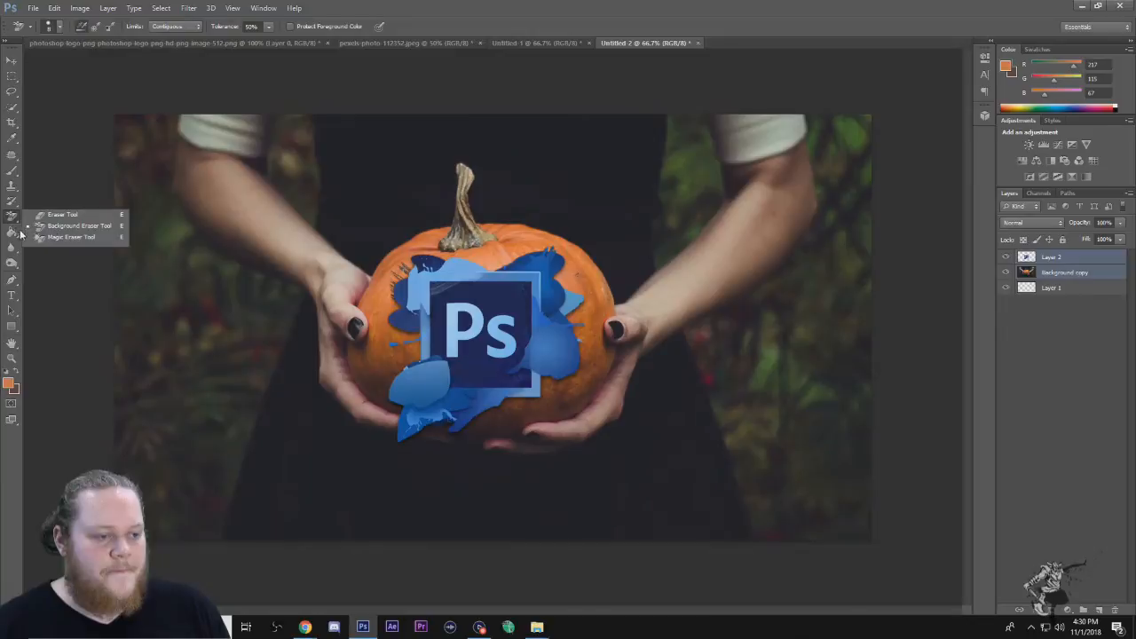
pyautogui.click(59, 238)
pyautogui.rightClick(10, 221)
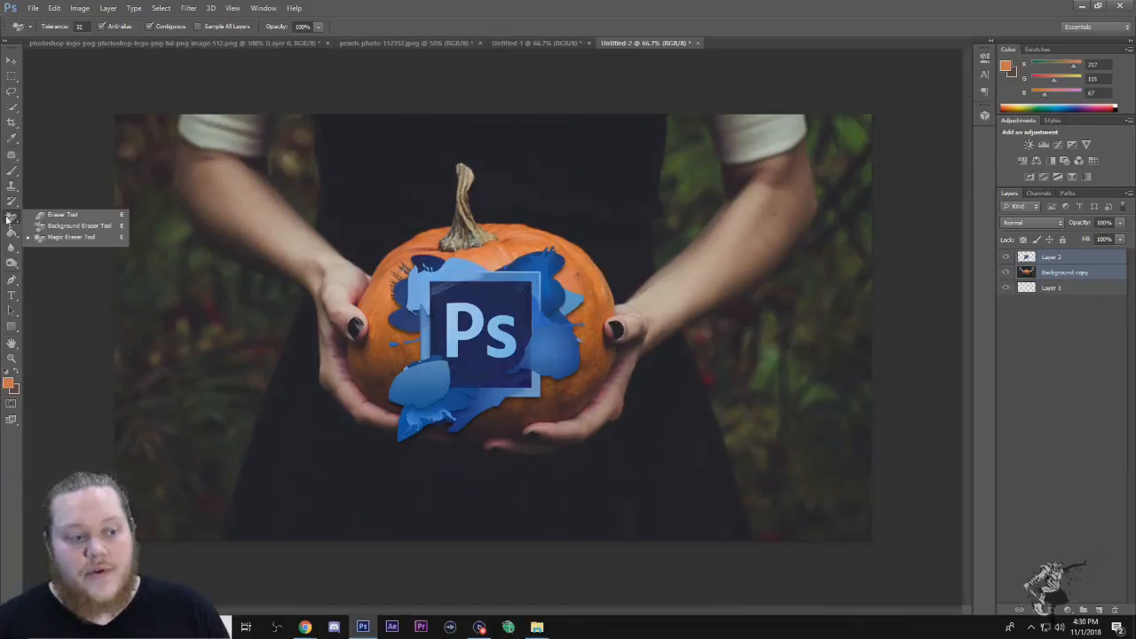
# Step: Activate the Background Eraser for the Background copy layer and enlarge its brush to about 402 px
pyautogui.click(64, 226)
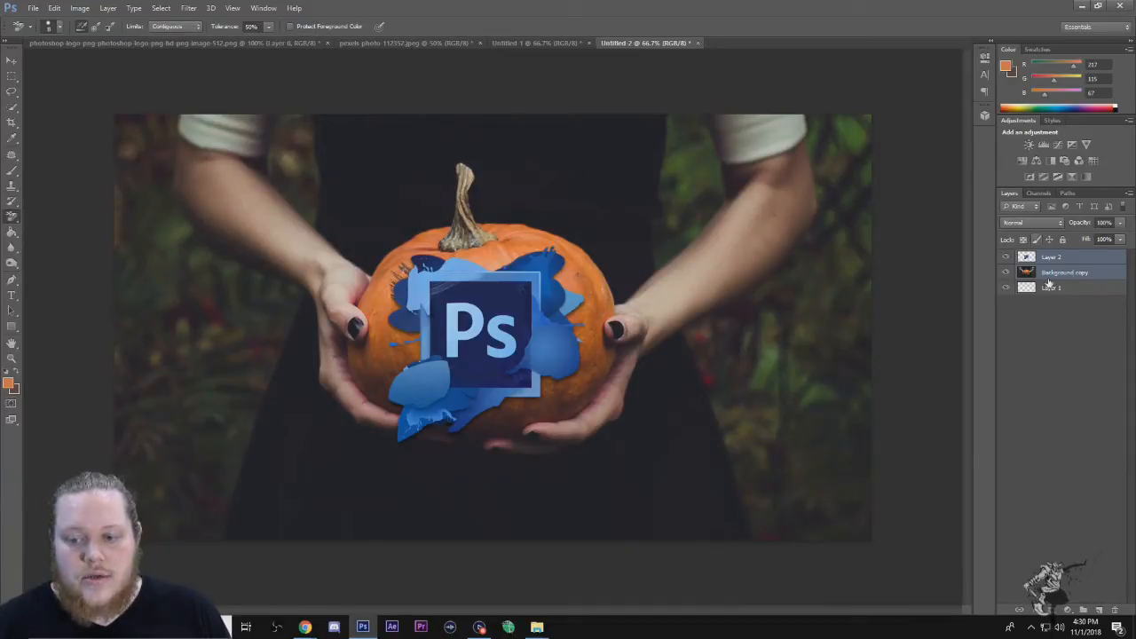
pyautogui.click(1089, 274)
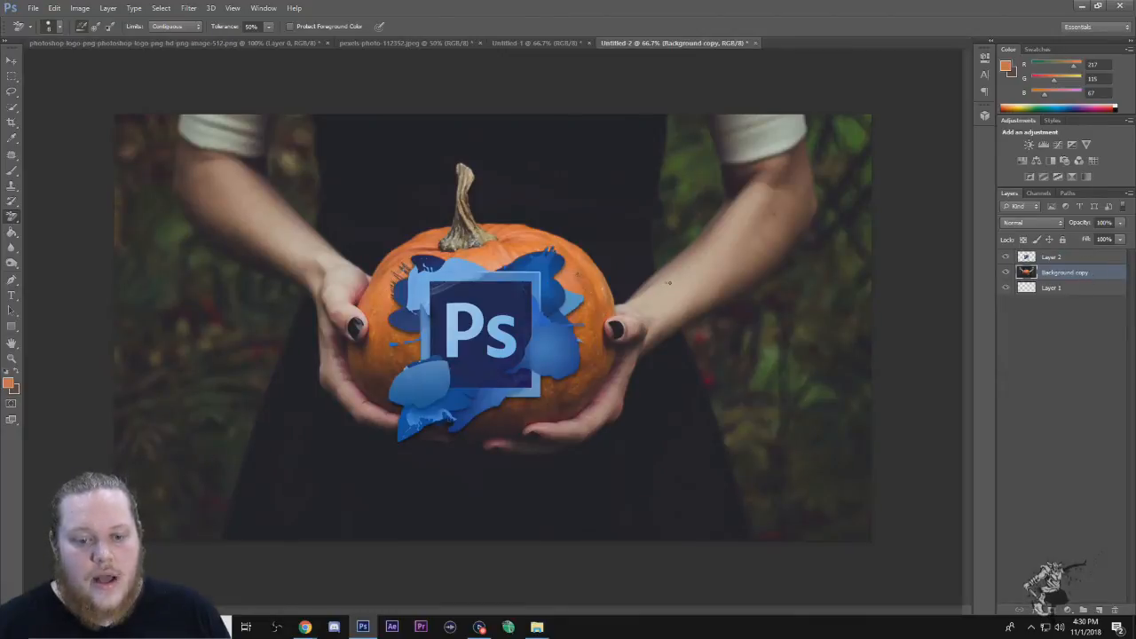
pyautogui.rightClick(161, 303)
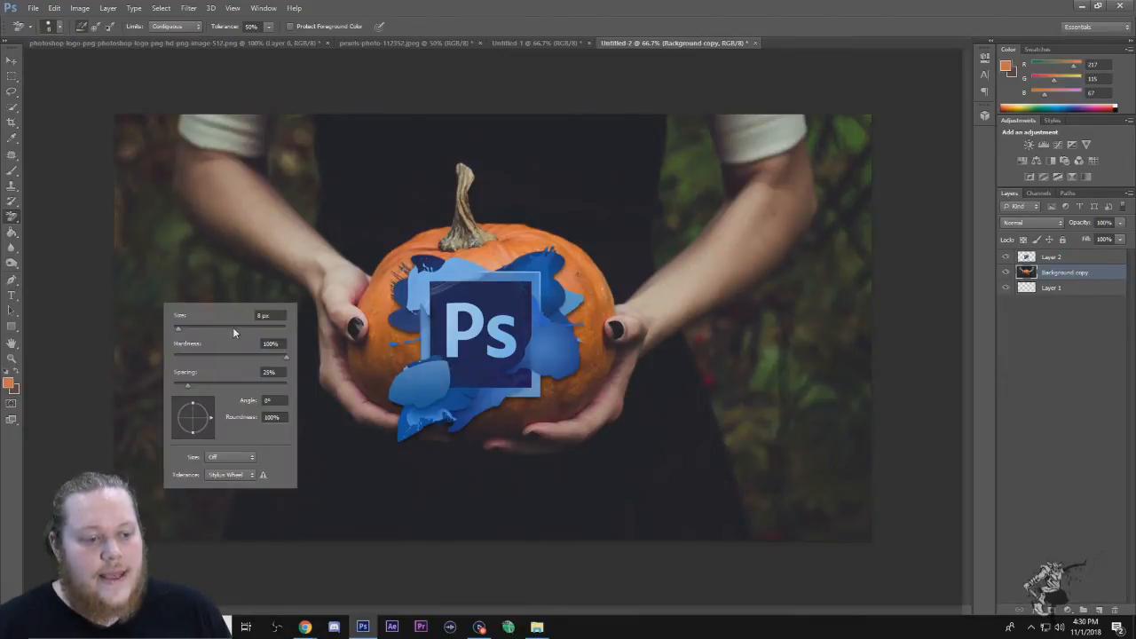
pyautogui.moveTo(220, 330); pyautogui.dragTo(268, 329)
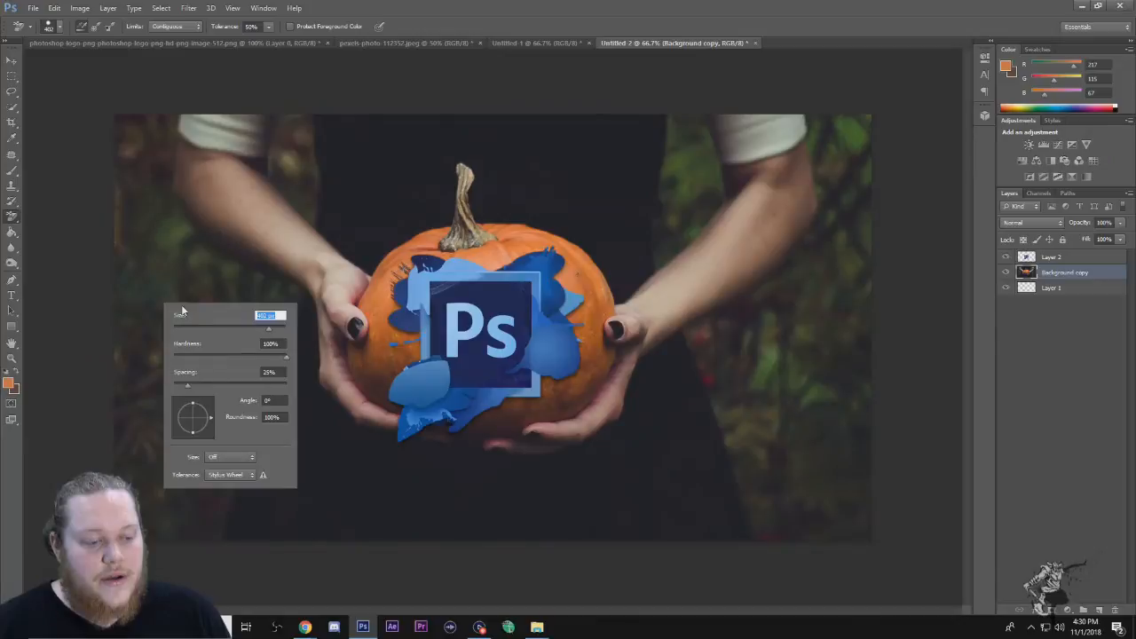
# Step: Erase the photo's left side, the strip below the pumpkin and the lower right area on the Background copy layer
pyautogui.click(191, 277)
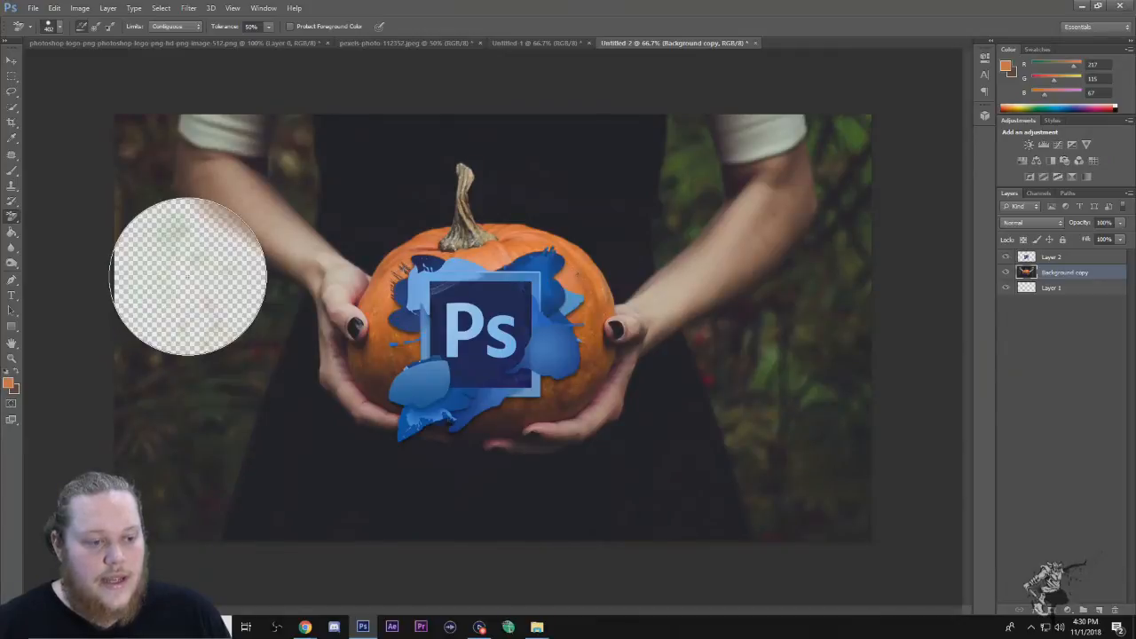
pyautogui.click(206, 364)
pyautogui.click(178, 480)
pyautogui.click(282, 507)
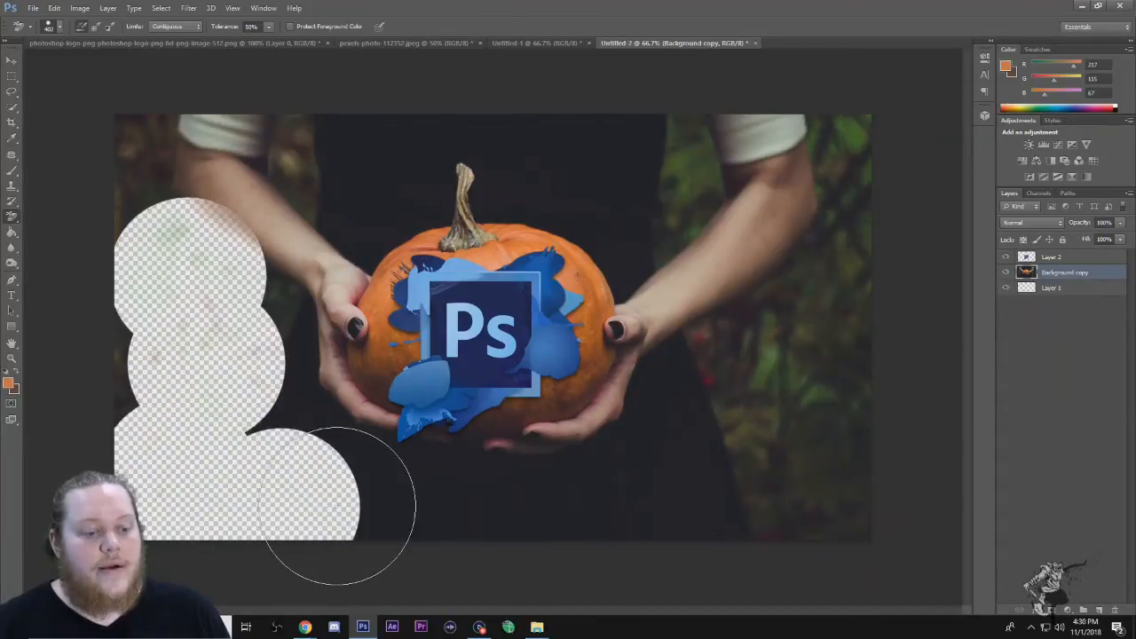
pyautogui.click(385, 506)
pyautogui.click(467, 504)
pyautogui.click(561, 497)
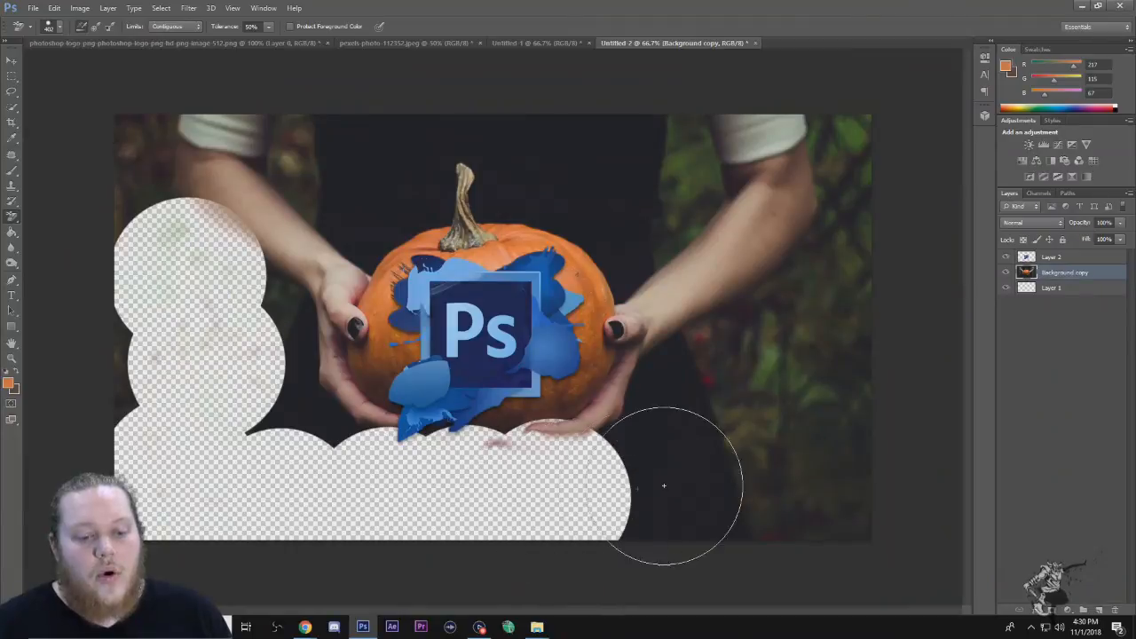
pyautogui.click(676, 485)
pyautogui.click(785, 448)
pyautogui.click(821, 390)
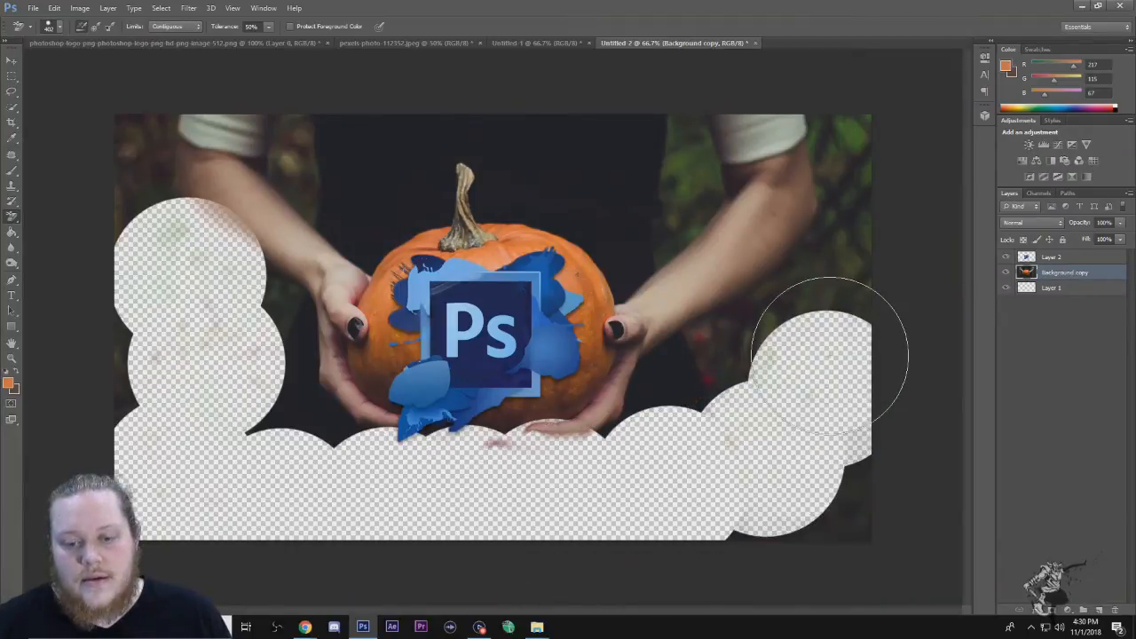
pyautogui.click(830, 497)
pyautogui.click(808, 537)
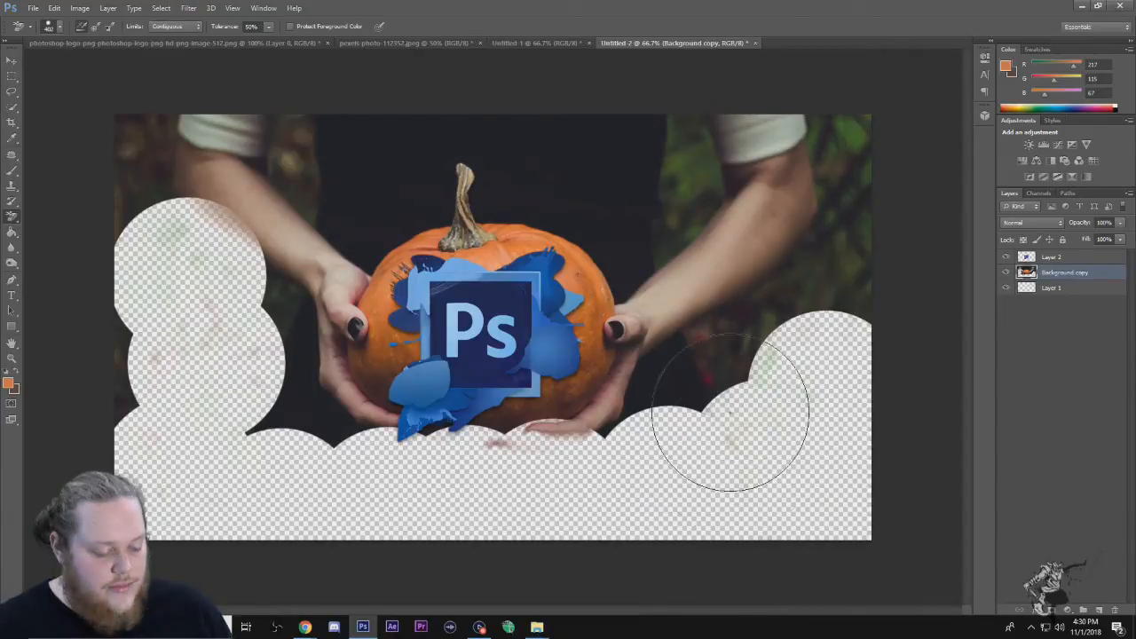
# Step: Undo all the background erasing on the photo and reselect only the Background copy layer
pyautogui.hotkey('ctrl', 'alt', 'z')
pyautogui.hotkey('ctrl', 'alt', 'z')
pyautogui.hotkey('ctrl', 'alt', 'z')
pyautogui.hotkey('ctrl', 'alt', 'z')
pyautogui.hotkey('ctrl', 'alt', 'z')
pyautogui.hotkey('ctrl', 'alt', 'z')
pyautogui.hotkey('ctrl', 'alt', 'z')
pyautogui.hotkey('ctrl', 'alt', 'z')
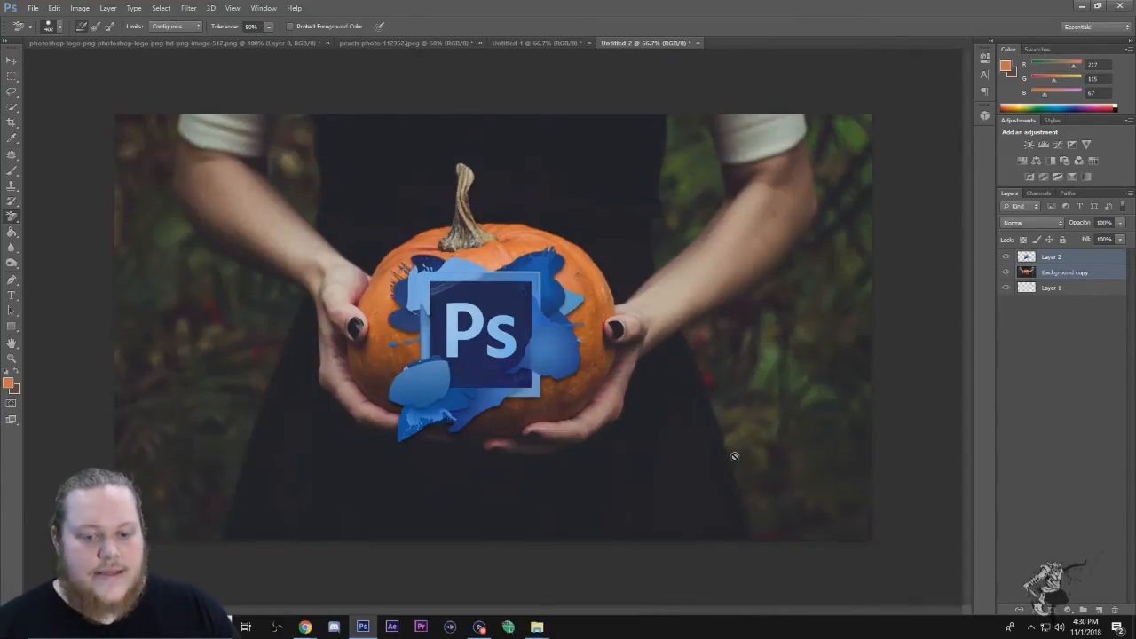
pyautogui.click(1095, 273)
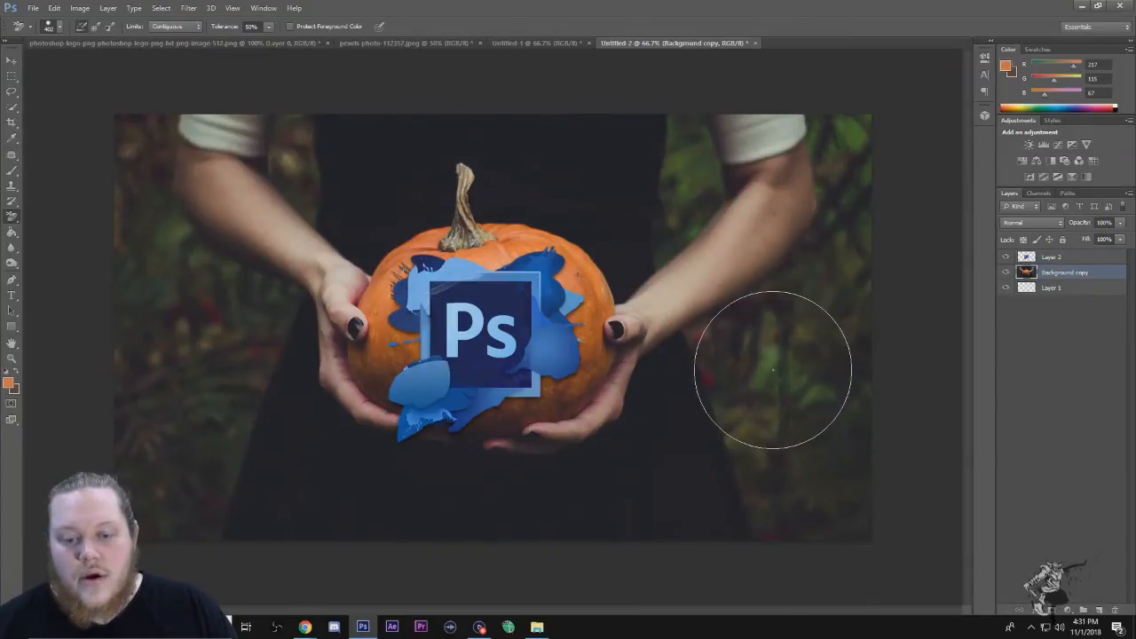
# Step: Switch to the Magic Eraser tool with only the Background copy layer selected
pyautogui.click(769, 360)
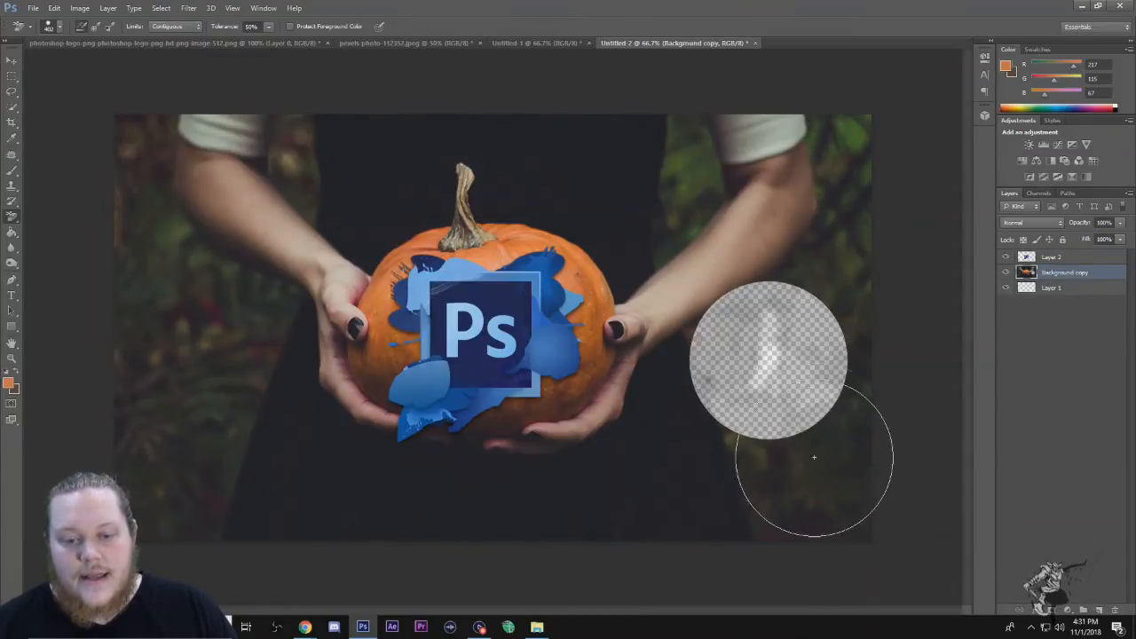
pyautogui.hotkey('ctrl', 'z')
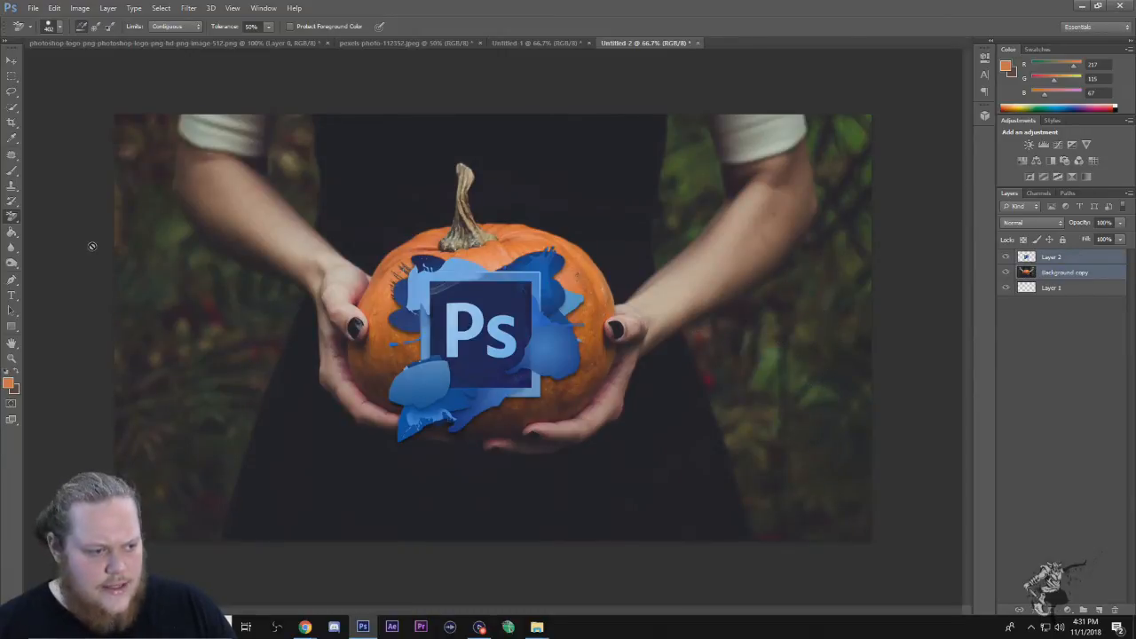
pyautogui.rightClick(13, 217)
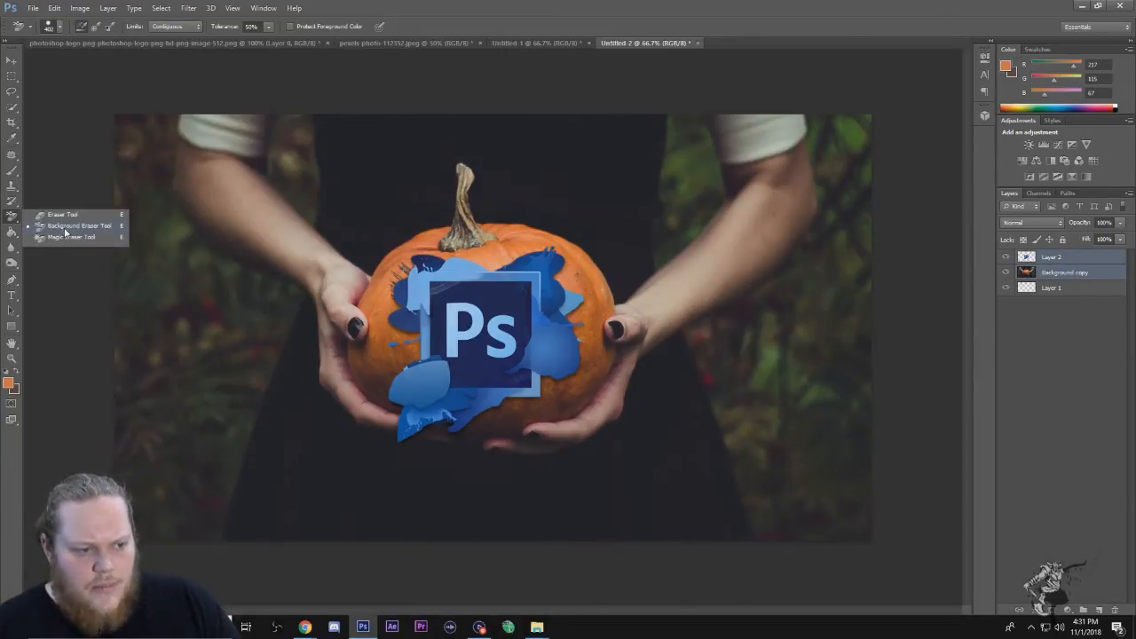
pyautogui.click(64, 238)
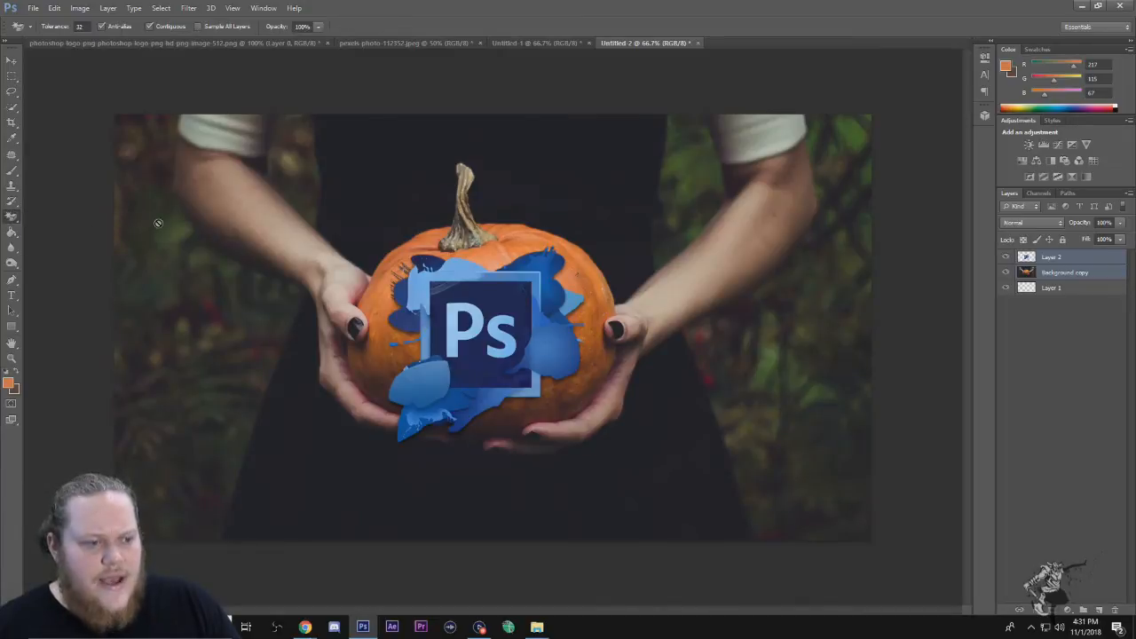
pyautogui.click(1092, 274)
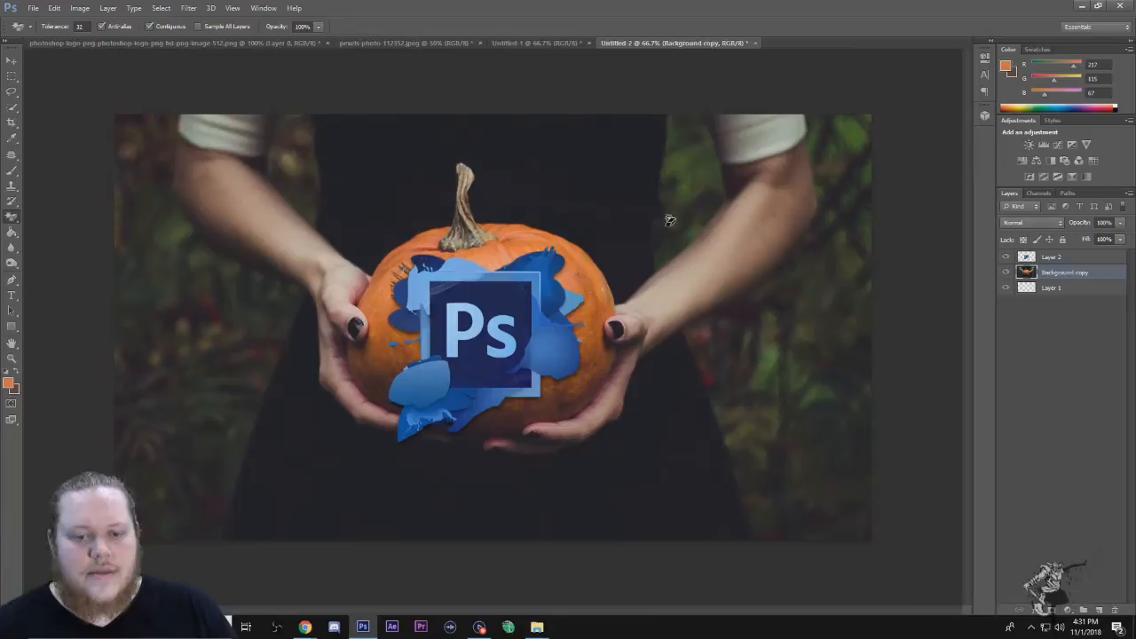
# Step: Erase the skin of the arm, hand and fingers on the pumpkin's right side with the Magic Eraser
pyautogui.click(688, 276)
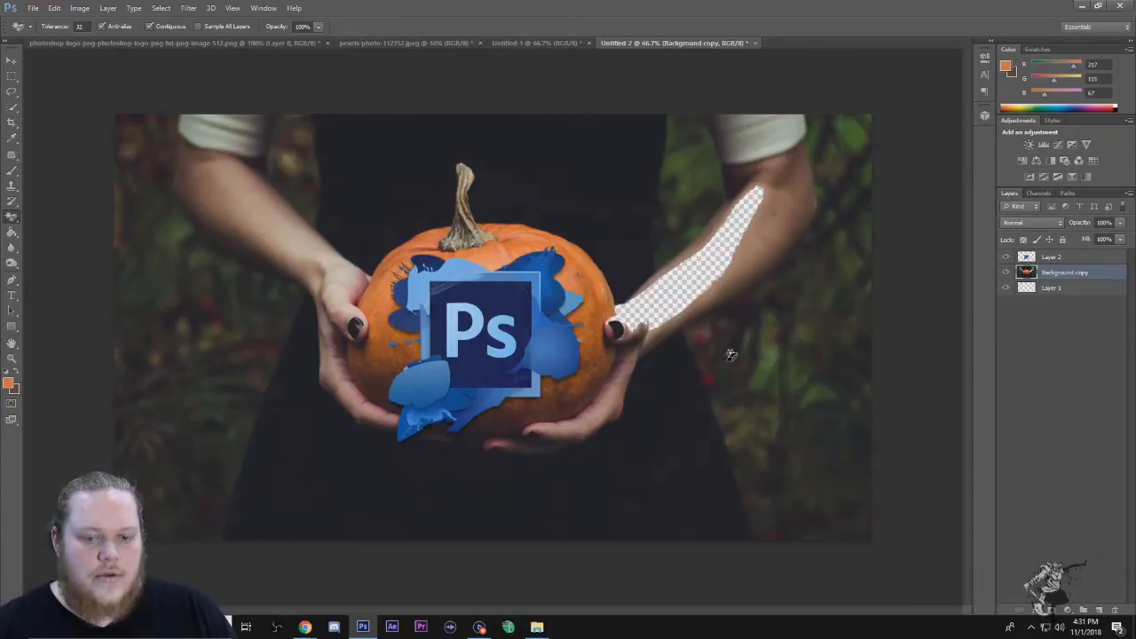
pyautogui.click(623, 329)
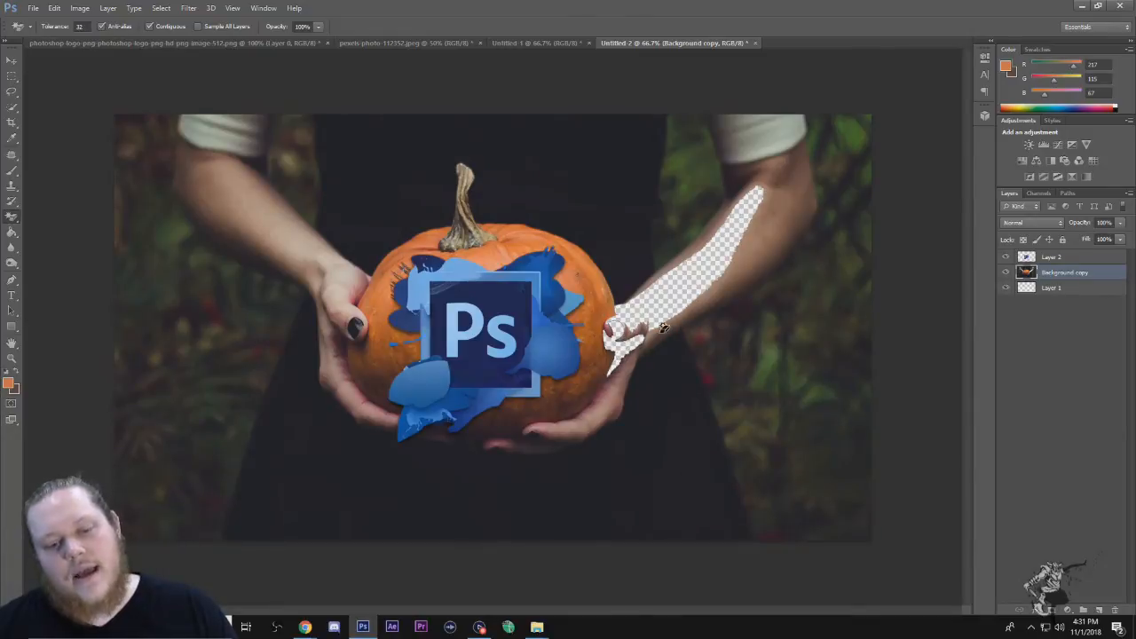
pyautogui.click(663, 338)
pyautogui.click(626, 382)
pyautogui.click(589, 419)
pyautogui.click(499, 441)
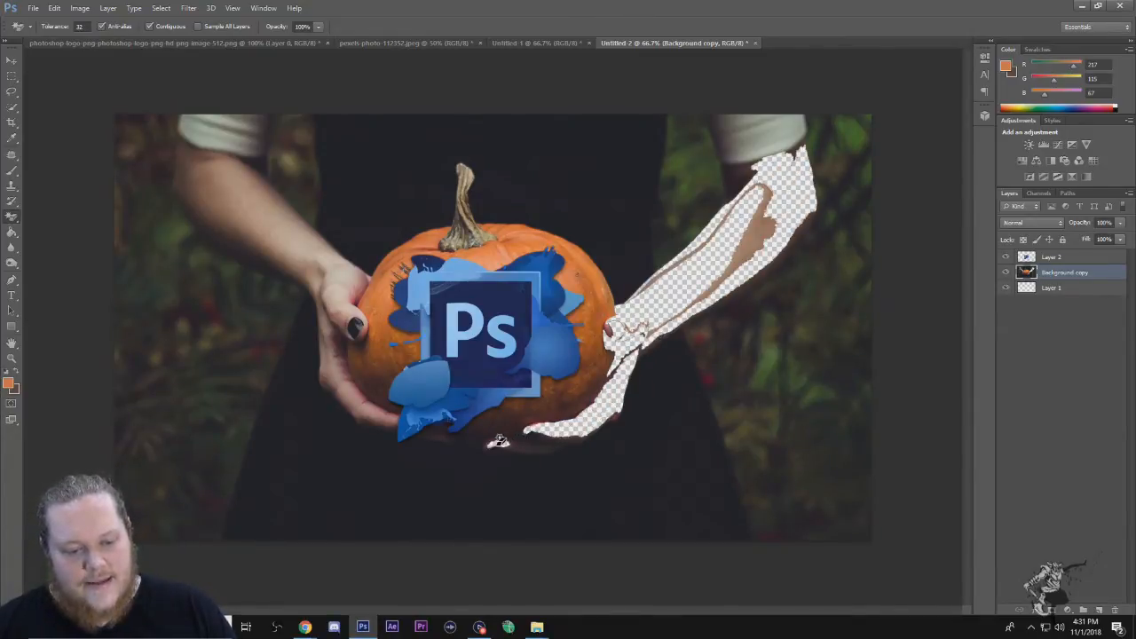
# Step: Erase the fingers, thumb, hand and forearm on the pumpkin's left side with the Magic Eraser
pyautogui.click(390, 417)
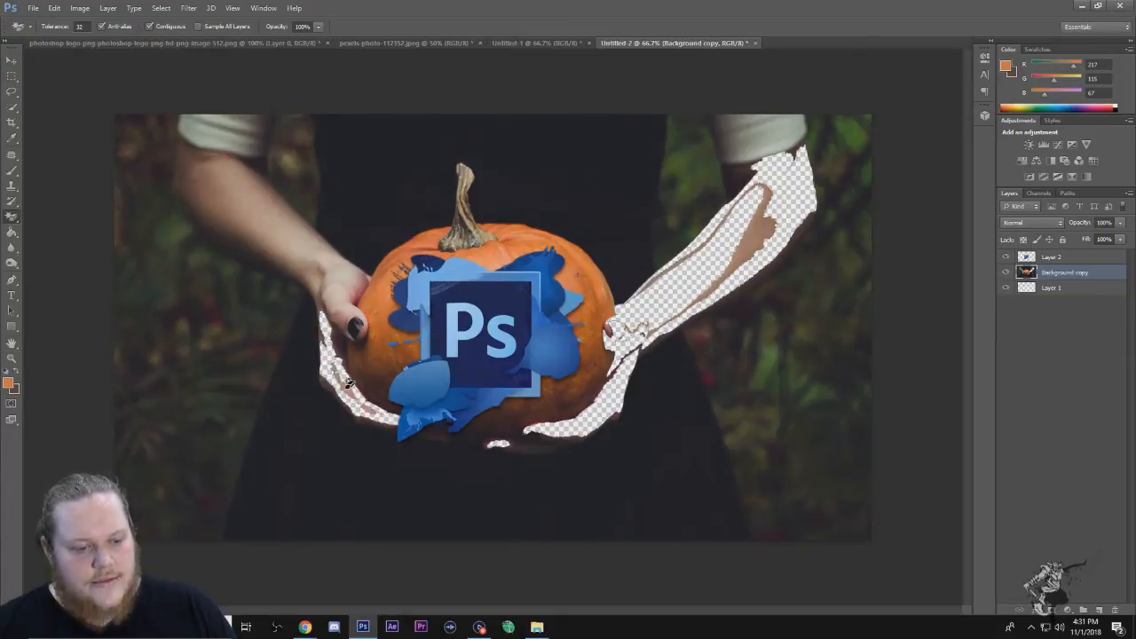
pyautogui.click(352, 310)
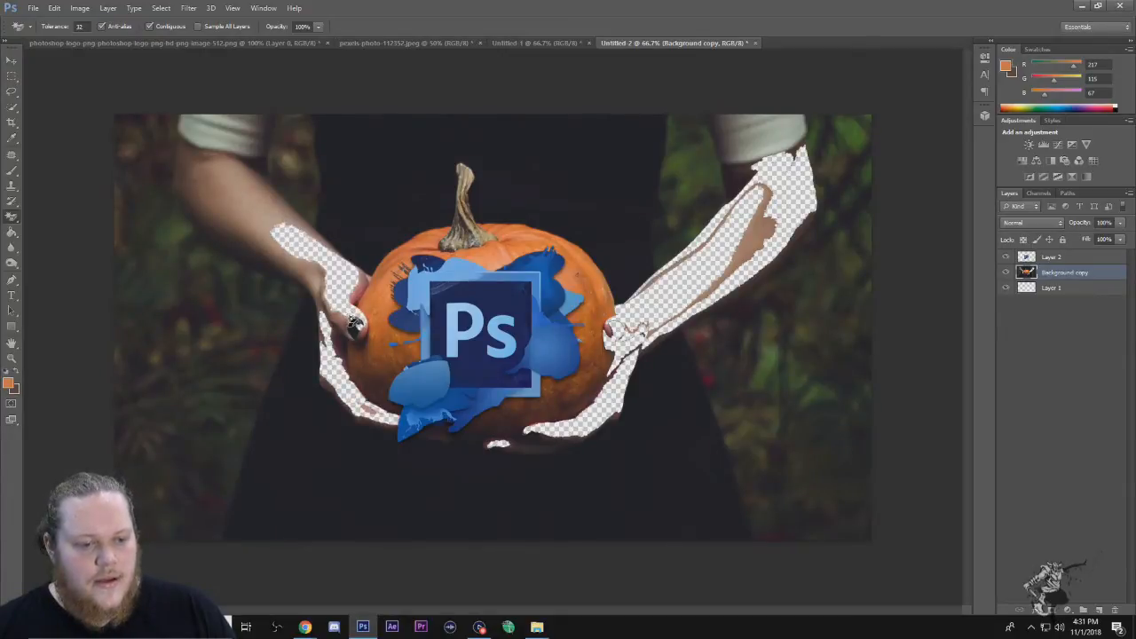
pyautogui.click(355, 313)
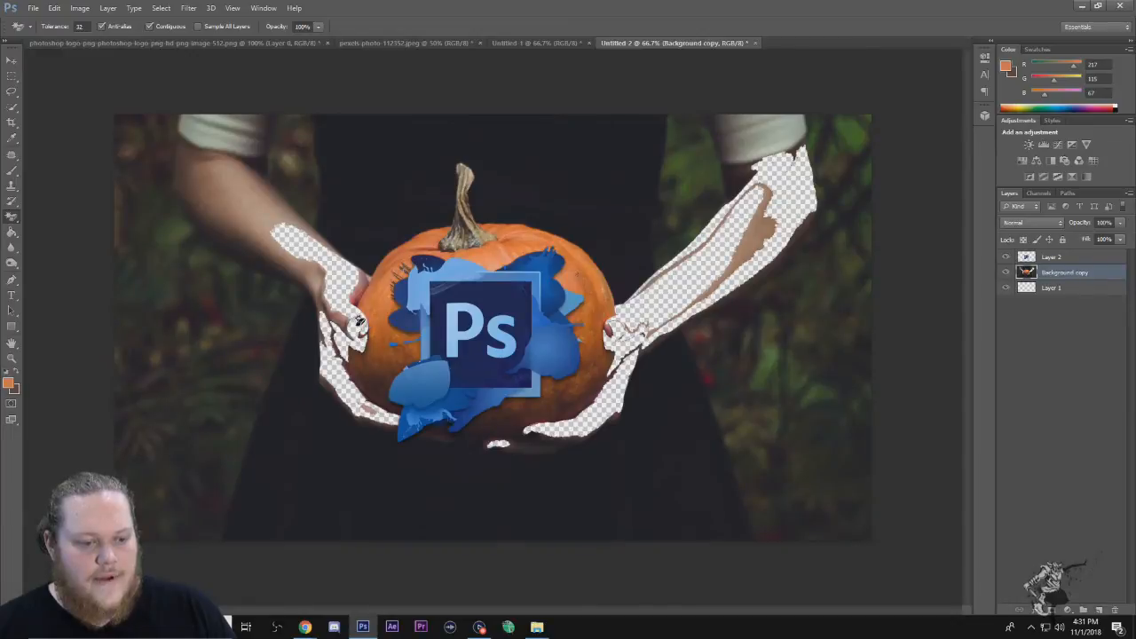
pyautogui.click(323, 287)
pyautogui.click(275, 213)
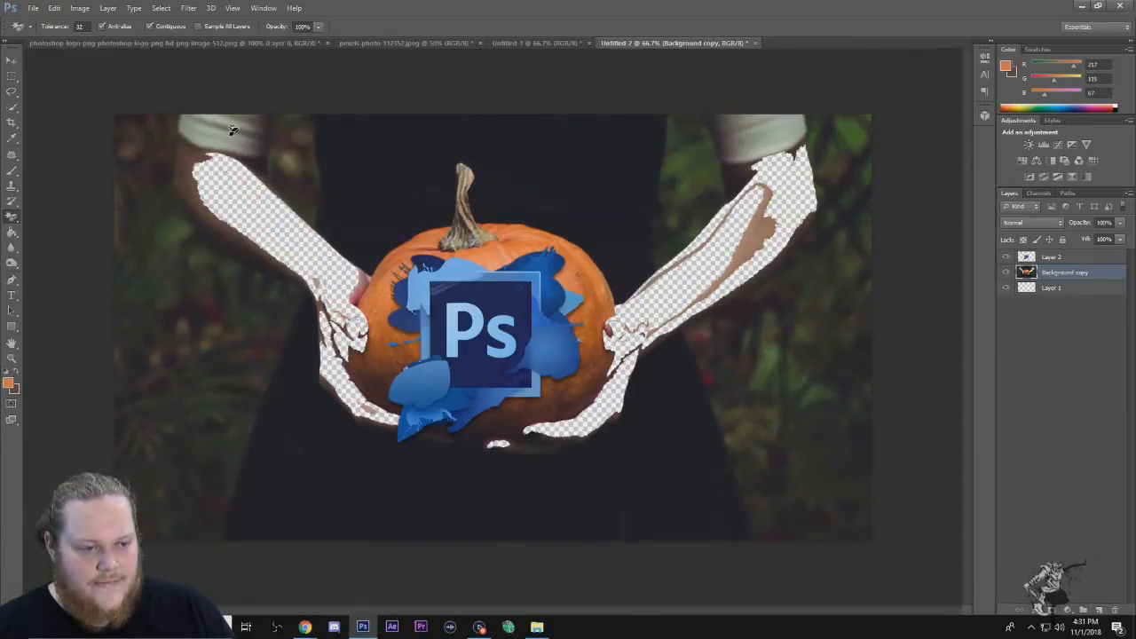
# Step: Try to erase the left sleeve, the shadow beneath it and the dark apron, and undo these erasures
pyautogui.click(233, 129)
pyautogui.click(195, 156)
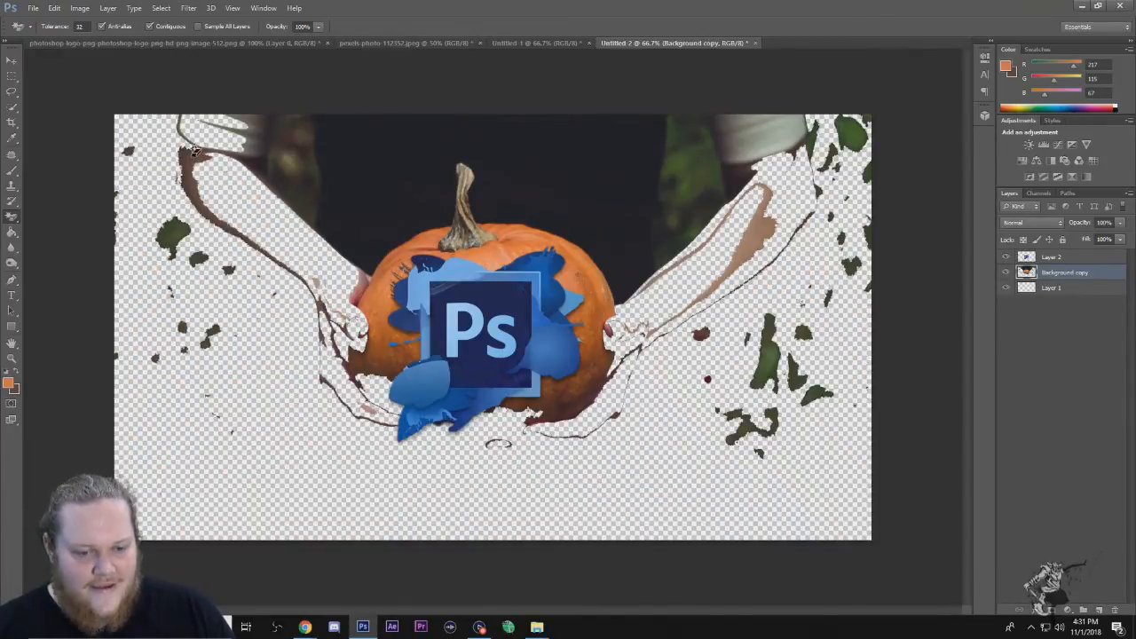
pyautogui.click(592, 163)
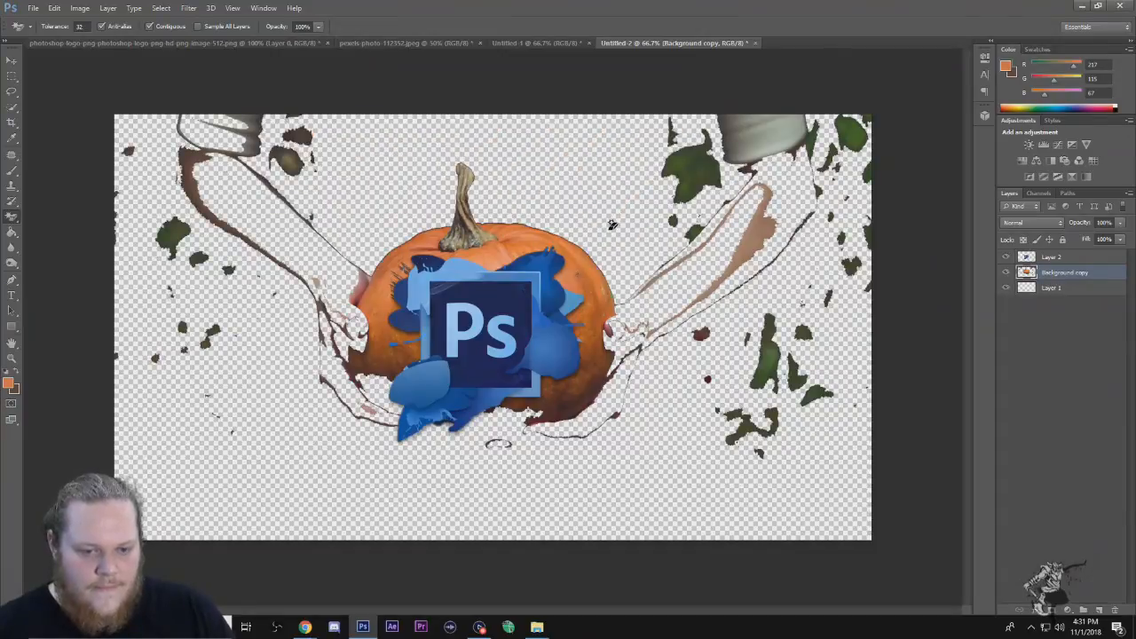
pyautogui.hotkey('ctrl', 'alt', 'z')
pyautogui.hotkey('ctrl', 'alt', 'z')
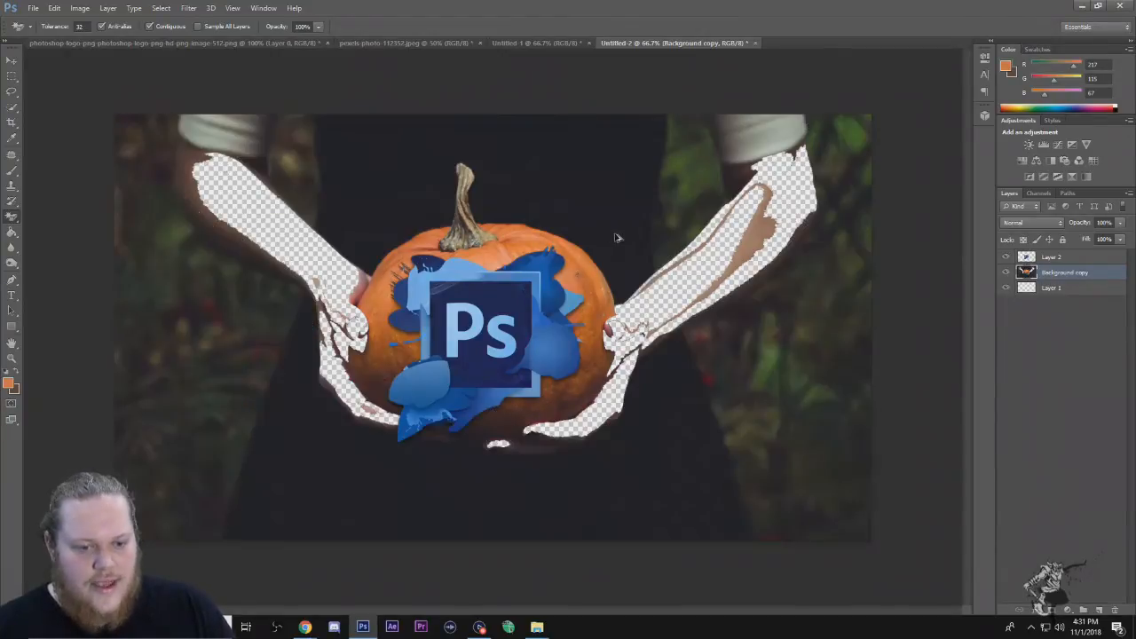
# Step: Erase parts of both sleeves and the remaining dark edge of the left arm with the Magic Eraser
pyautogui.click(729, 126)
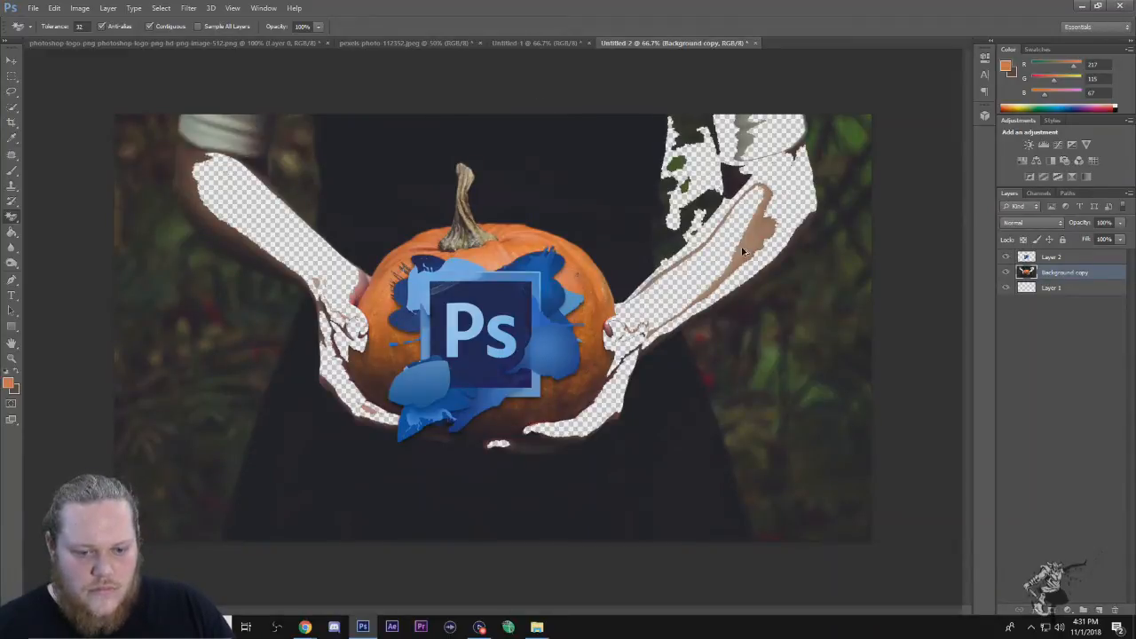
pyautogui.click(222, 135)
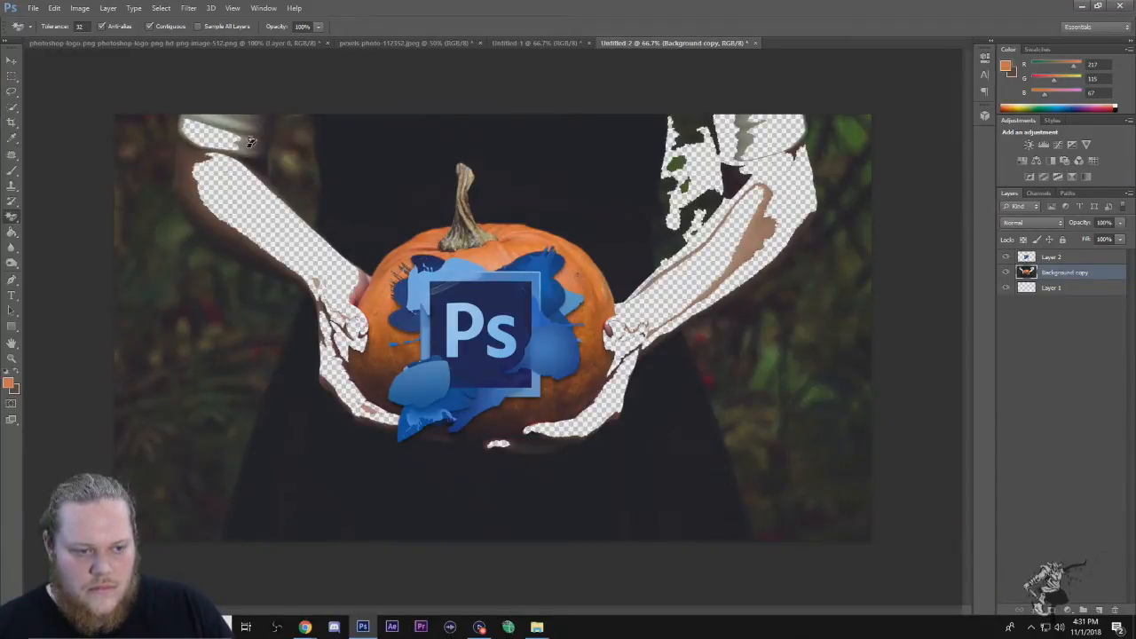
pyautogui.click(186, 163)
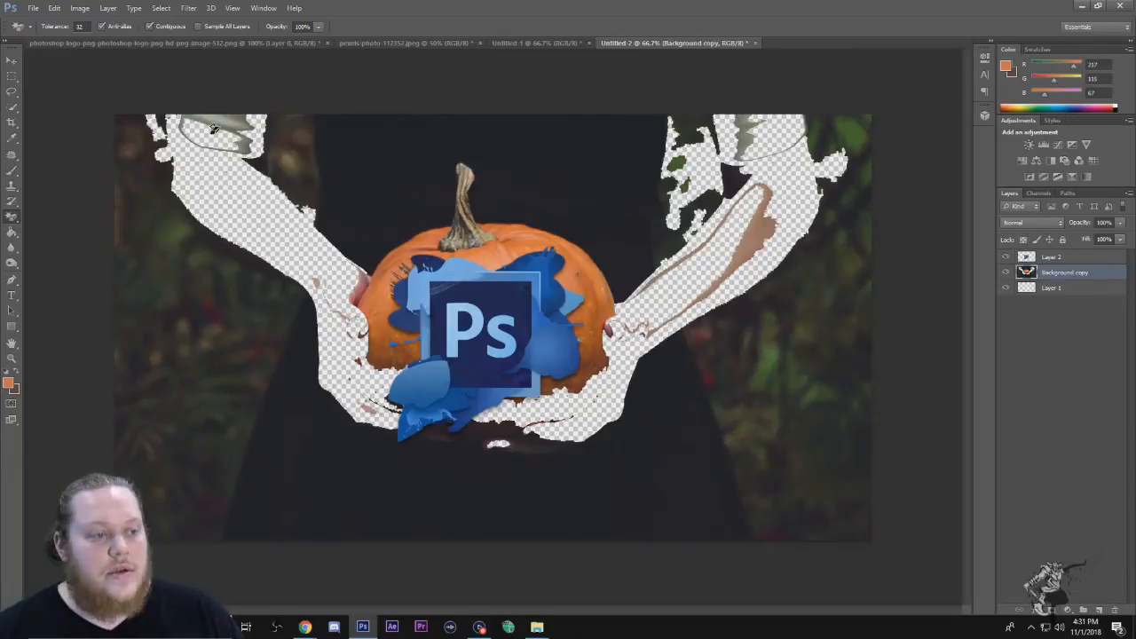
# Step: Save the composition to the Desktop as a PNG named Pumpkin 2, with None / Fast compression and no interlacing
pyautogui.click(36, 8)
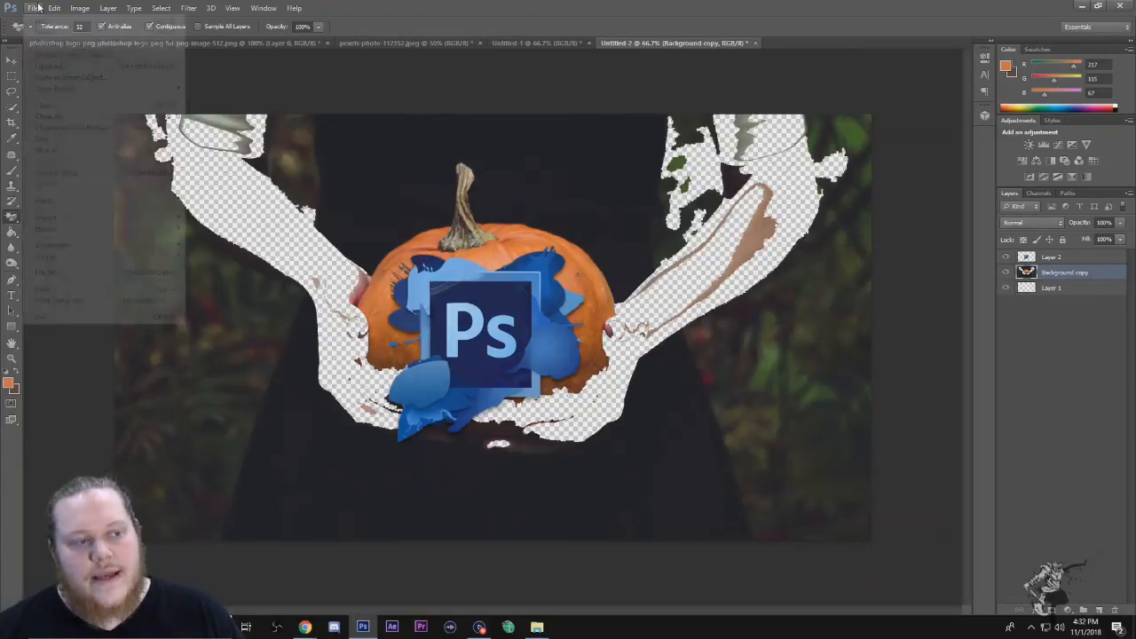
pyautogui.click(76, 153)
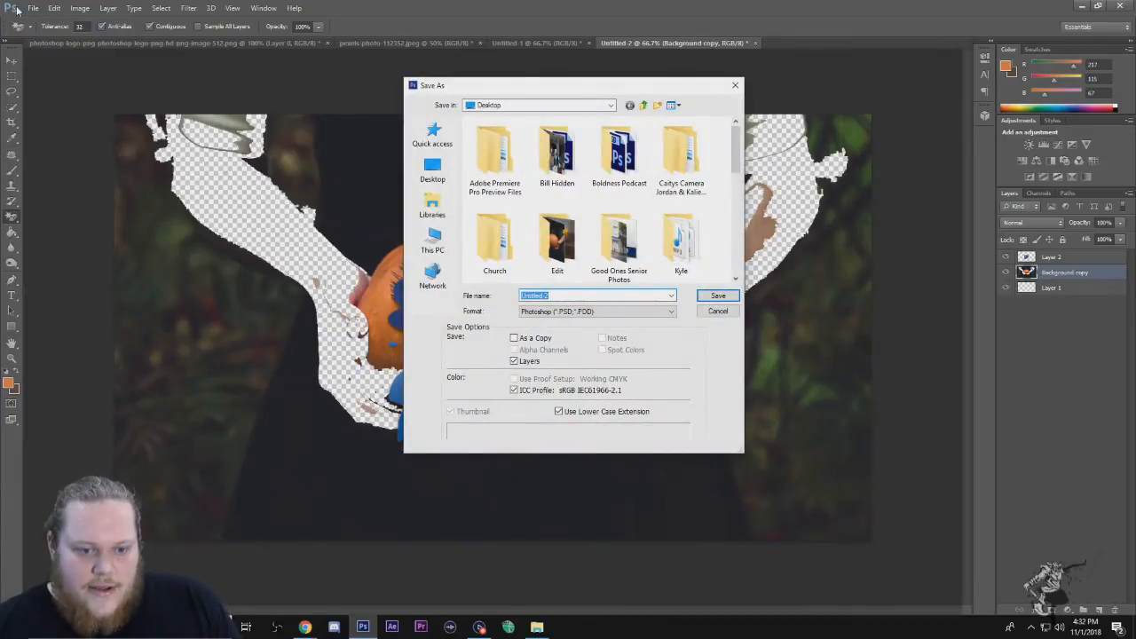
pyautogui.click(625, 312)
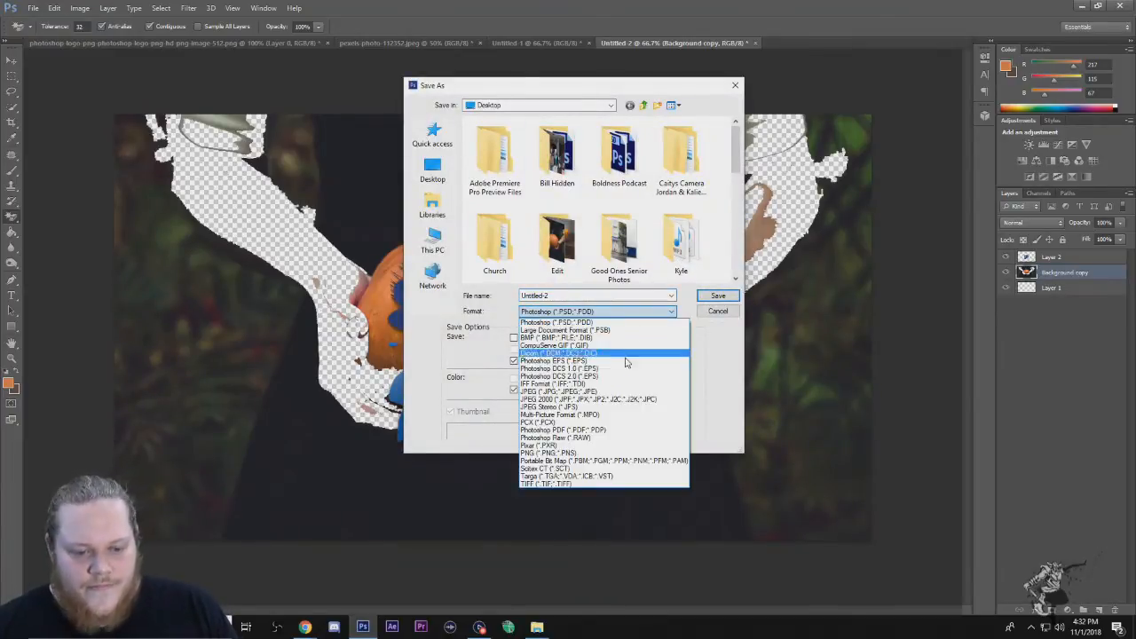
pyautogui.click(586, 457)
pyautogui.scroll(-5, 618, 248)
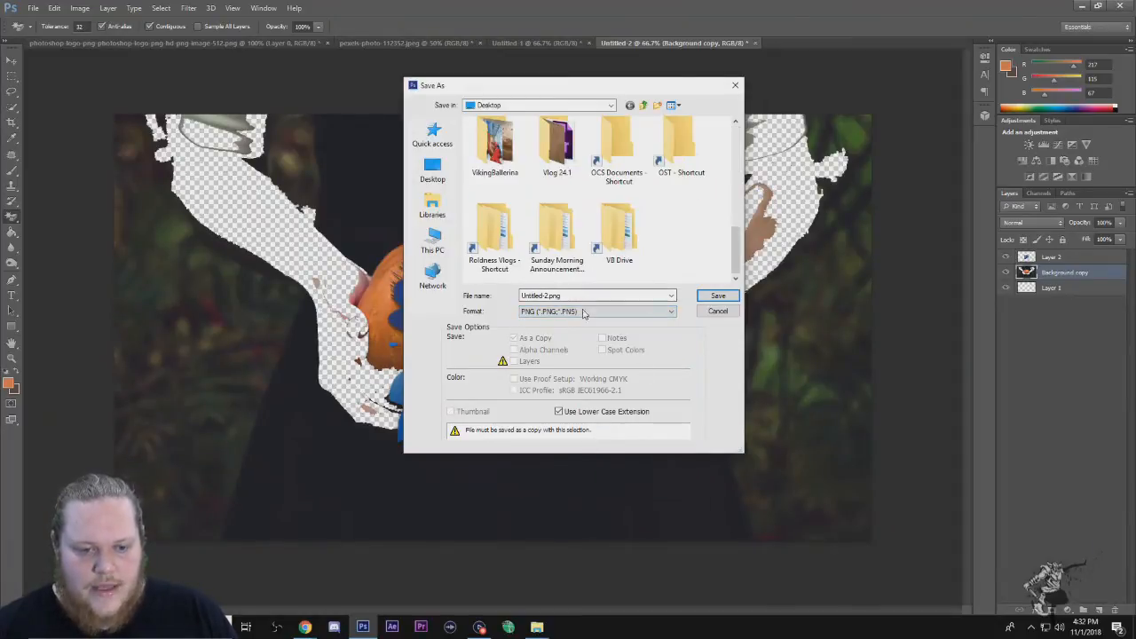
pyautogui.tripleClick(586, 296)
pyautogui.write('Pumpkin 2')
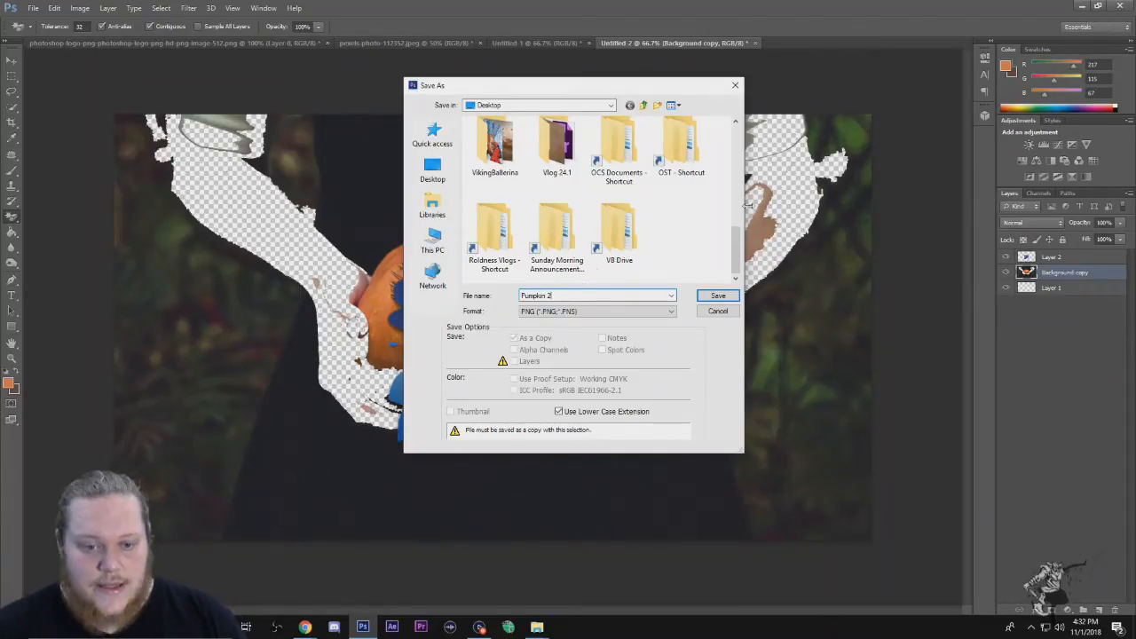
pyautogui.click(728, 298)
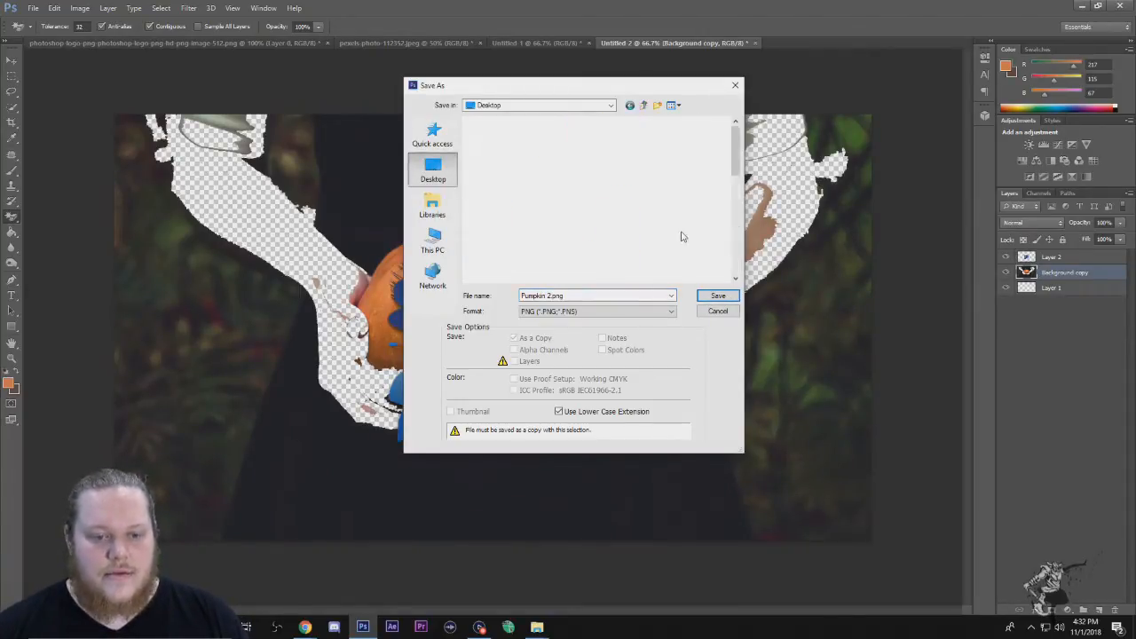
pyautogui.click(720, 298)
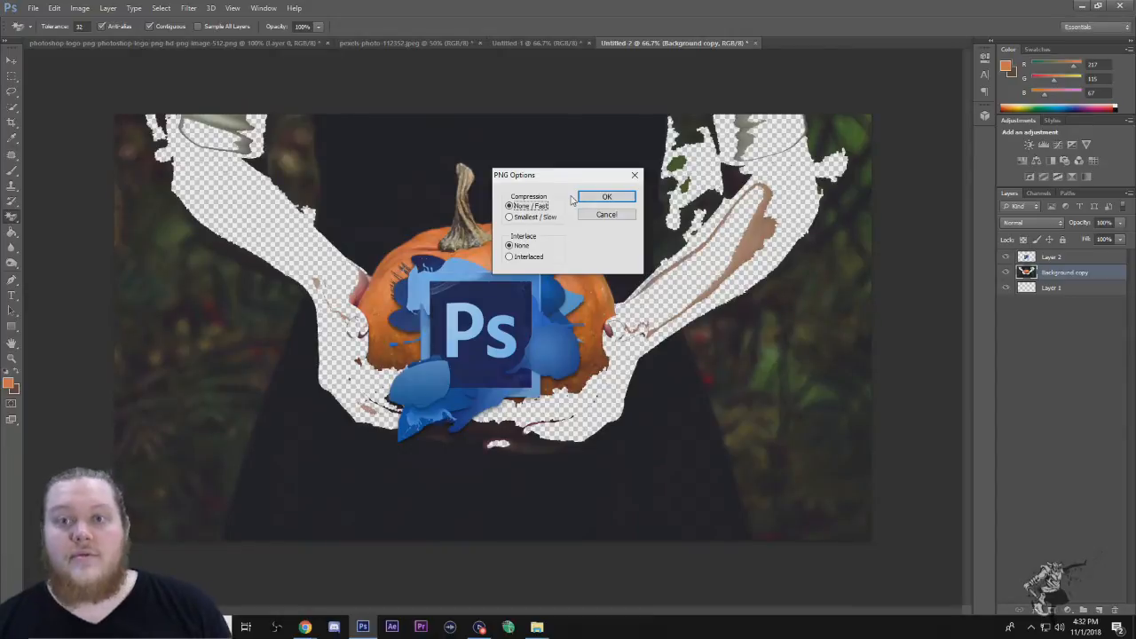
pyautogui.click(620, 195)
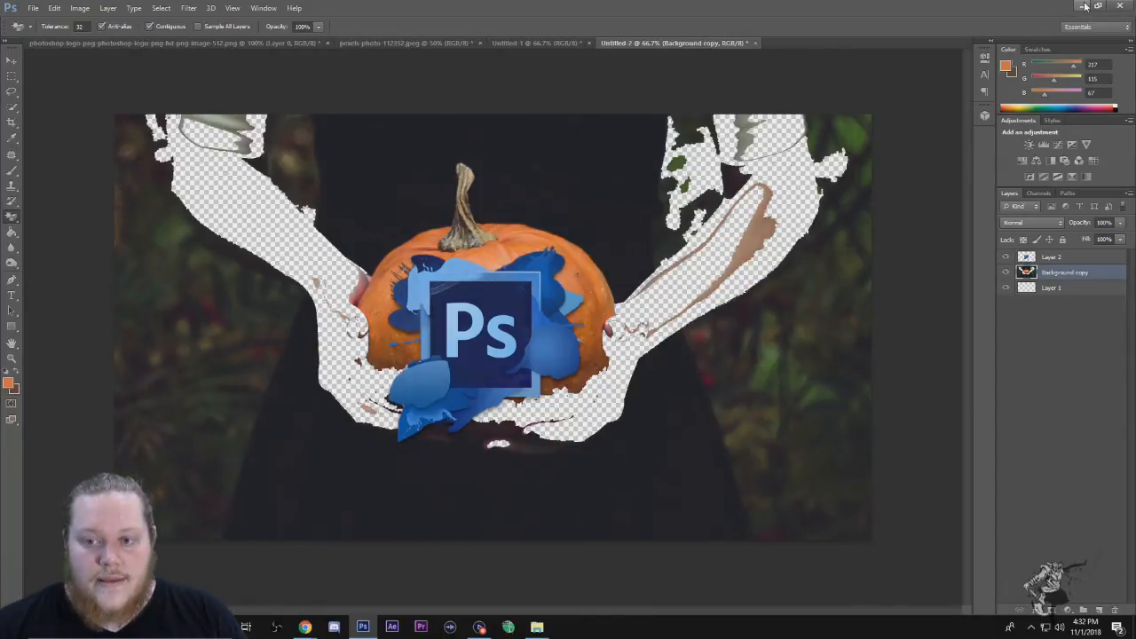
# Step: Clear the open windows off the desktop and view Pumpkin.jpg in Photos, with its window moved aside
pyautogui.click(1082, 5)
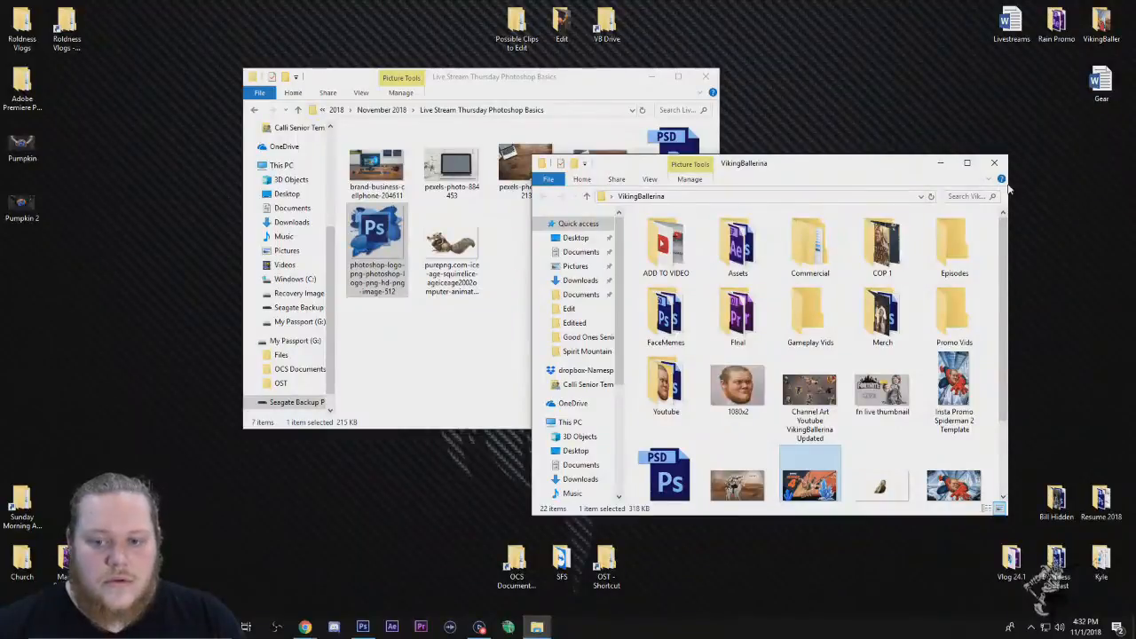
pyautogui.click(940, 162)
pyautogui.click(651, 76)
pyautogui.doubleClick(26, 149)
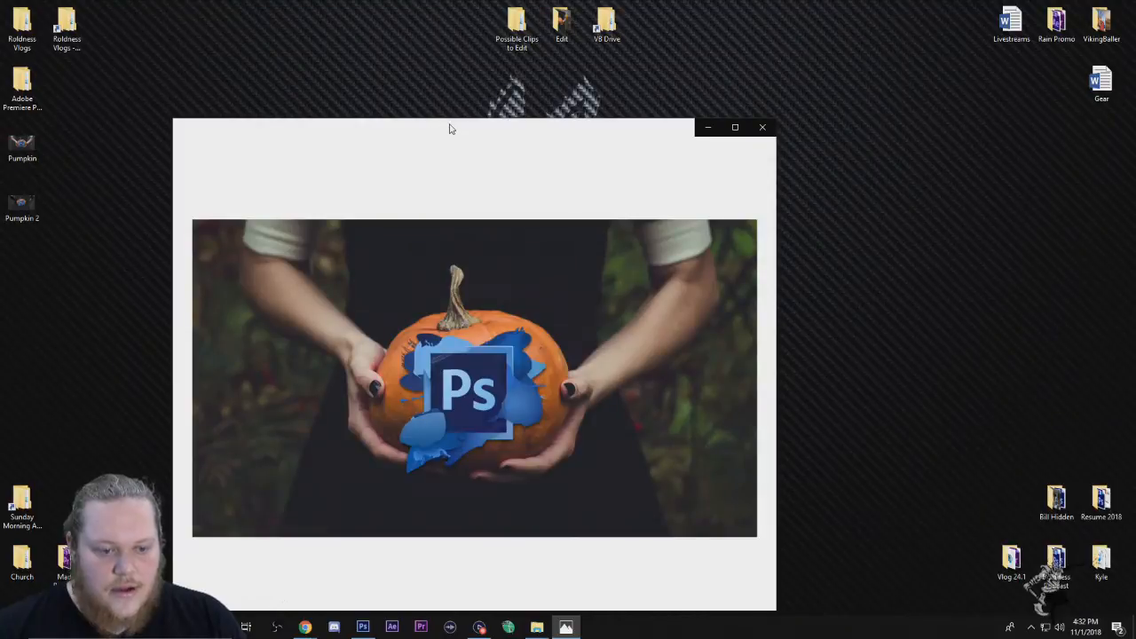
pyautogui.moveTo(450, 129); pyautogui.dragTo(791, 43)
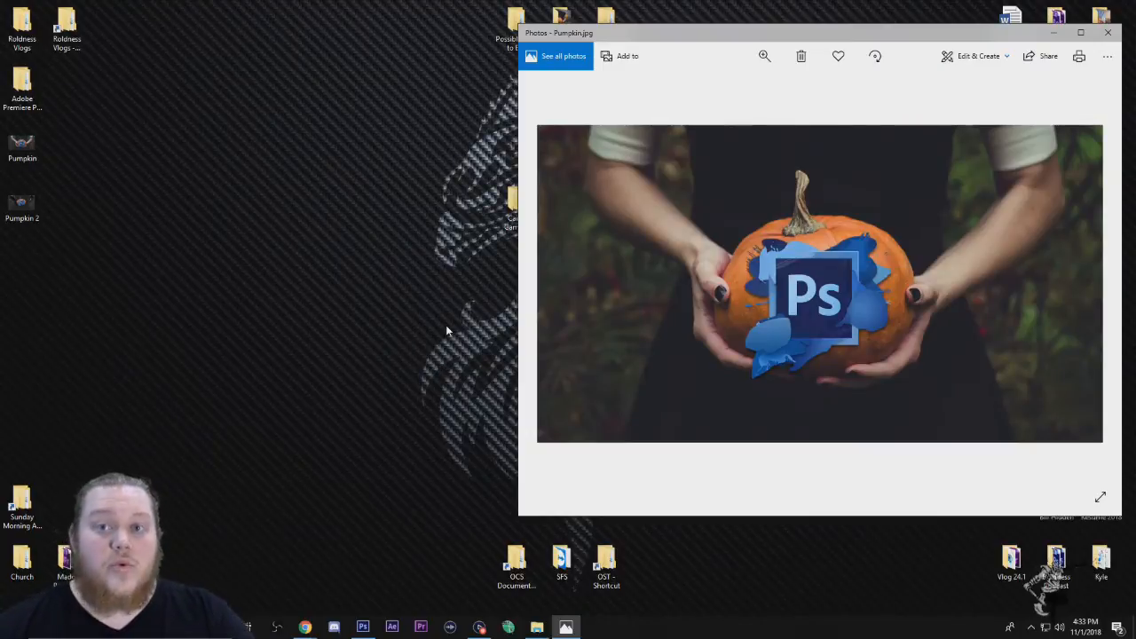
# Step: Open Pumpkin 2.png from the desktop to compare it with the JPG, and enlarge its window to full screen
pyautogui.click(21, 204)
pyautogui.doubleClick(21, 204)
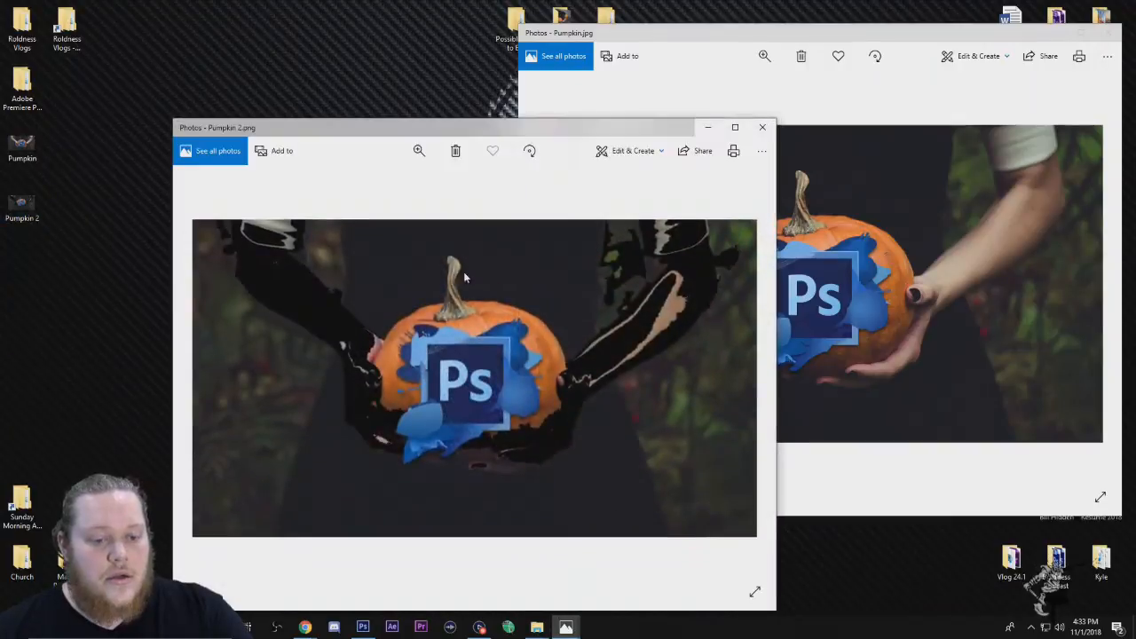
pyautogui.moveTo(532, 104); pyautogui.dragTo(535, 39)
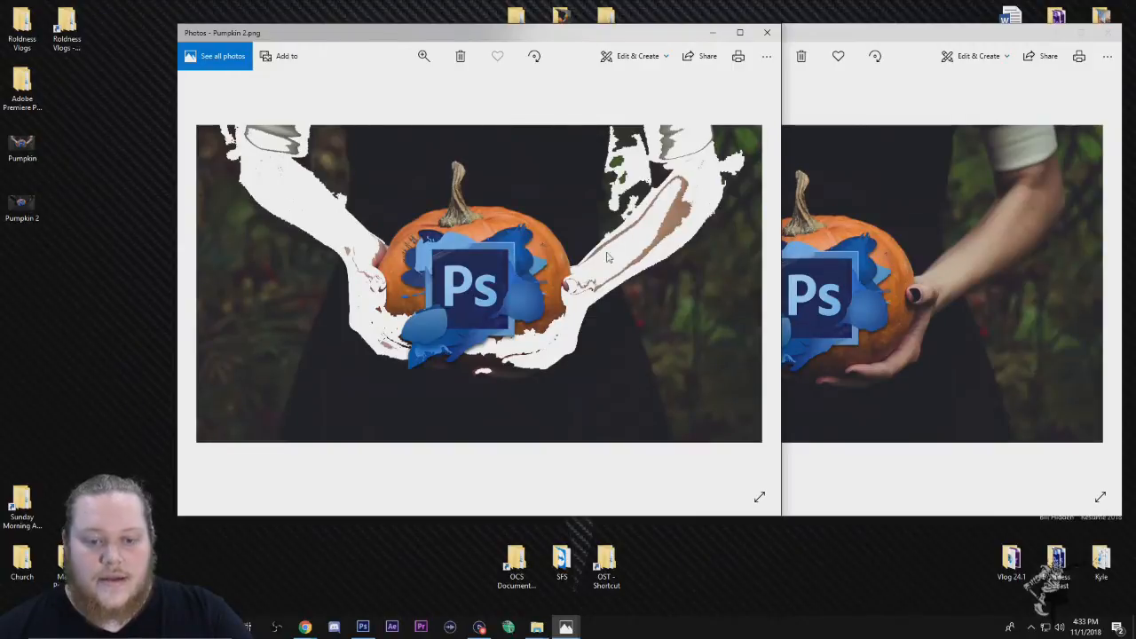
pyautogui.click(740, 33)
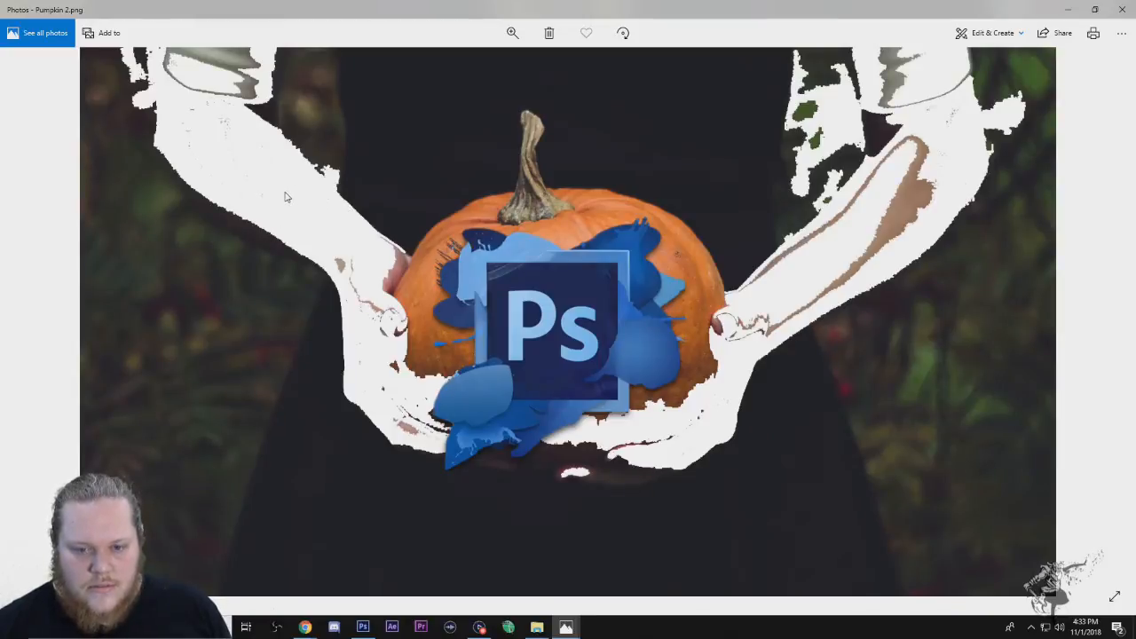
# Step: Minimize the PNG preview and copy the Photoshop logo PNG from the November 2018 Live Stream Thursday Photoshop Basics folder to the desktop
pyautogui.click(1066, 10)
pyautogui.click(536, 627)
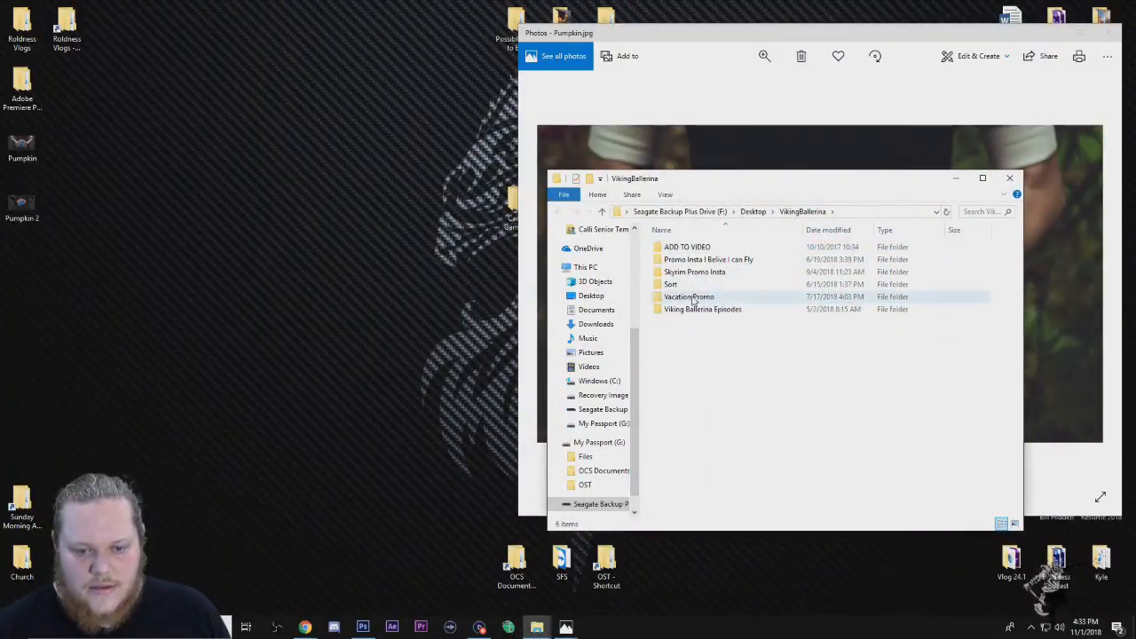
pyautogui.doubleClick(698, 310)
pyautogui.doubleClick(675, 259)
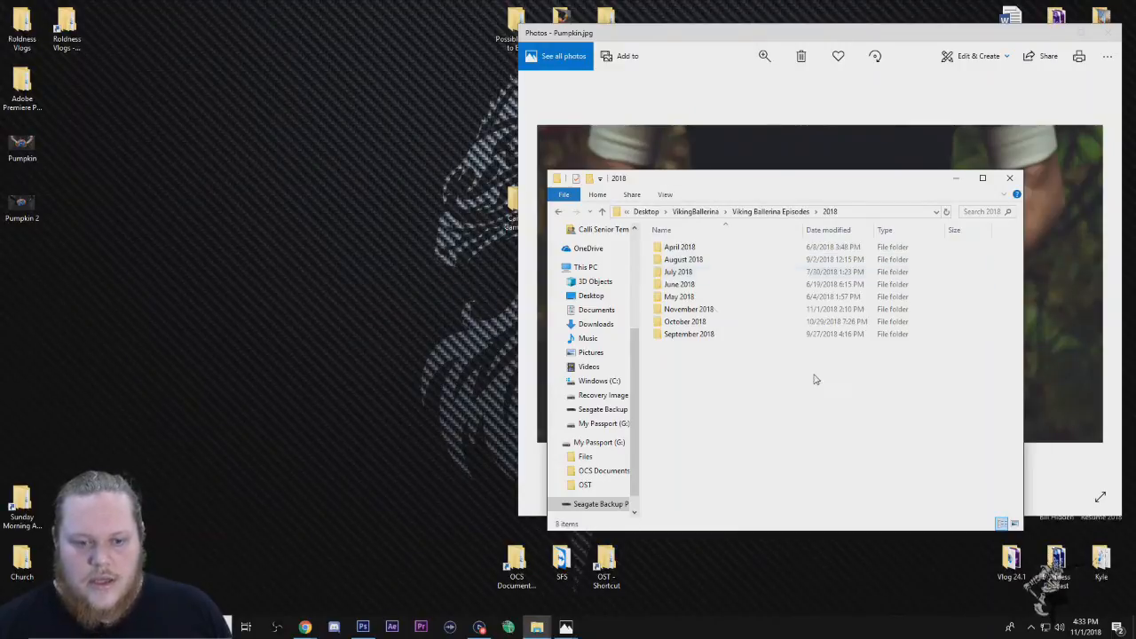
pyautogui.doubleClick(691, 309)
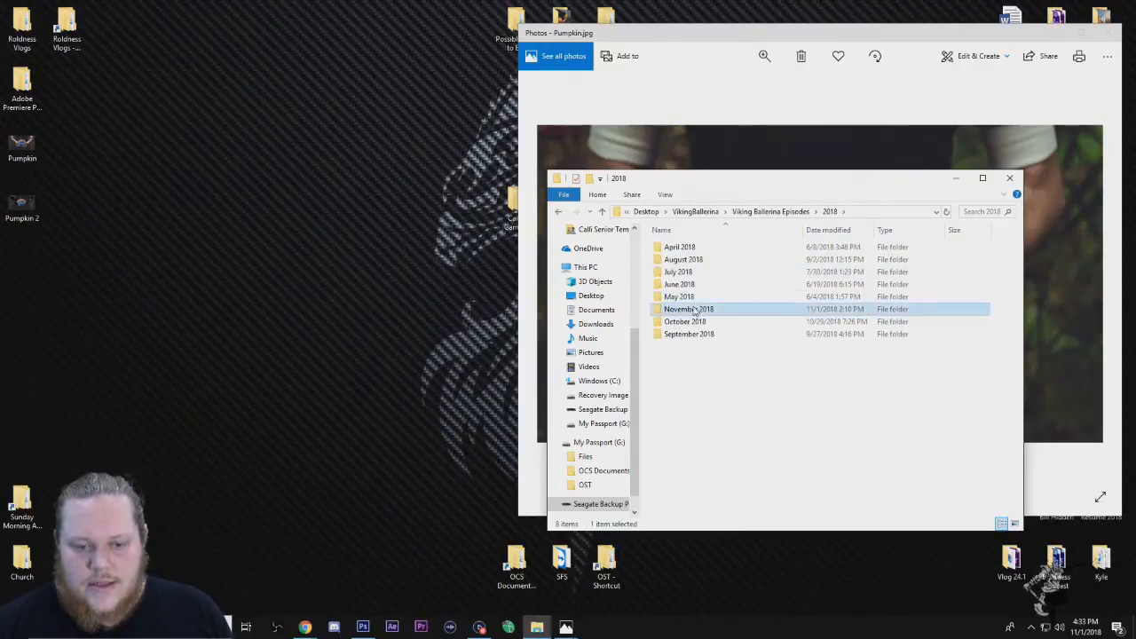
pyautogui.doubleClick(706, 248)
pyautogui.moveTo(680, 338); pyautogui.dragTo(74, 270)
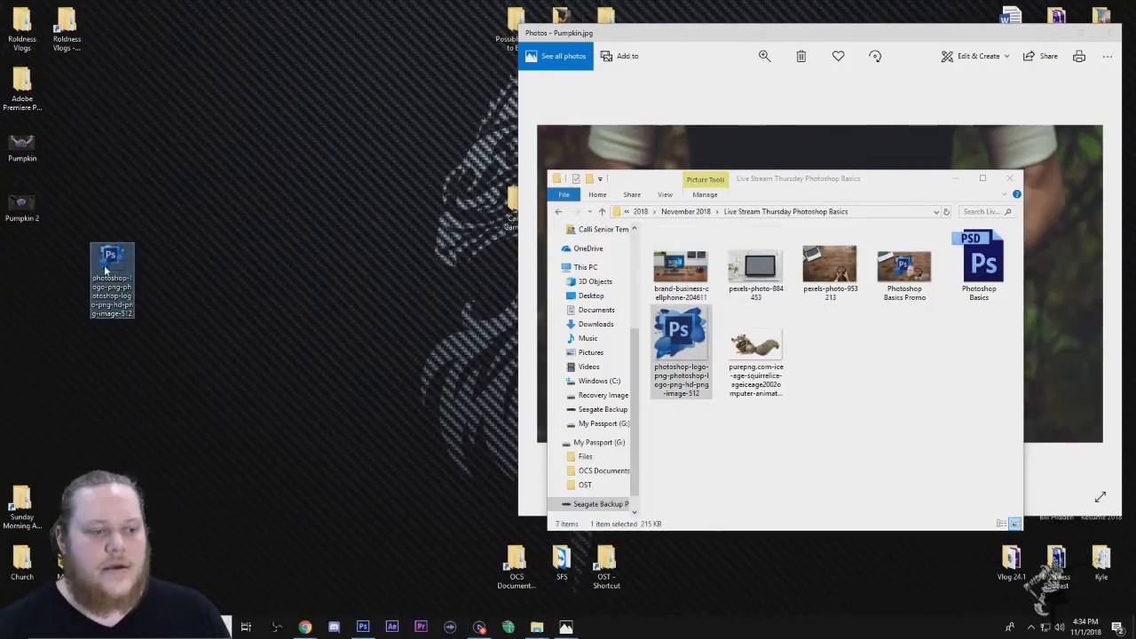
# Step: View the copied Photoshop logo PNG in Photos, close it, and shift its icon further from the desktop's edge
pyautogui.doubleClick(106, 264)
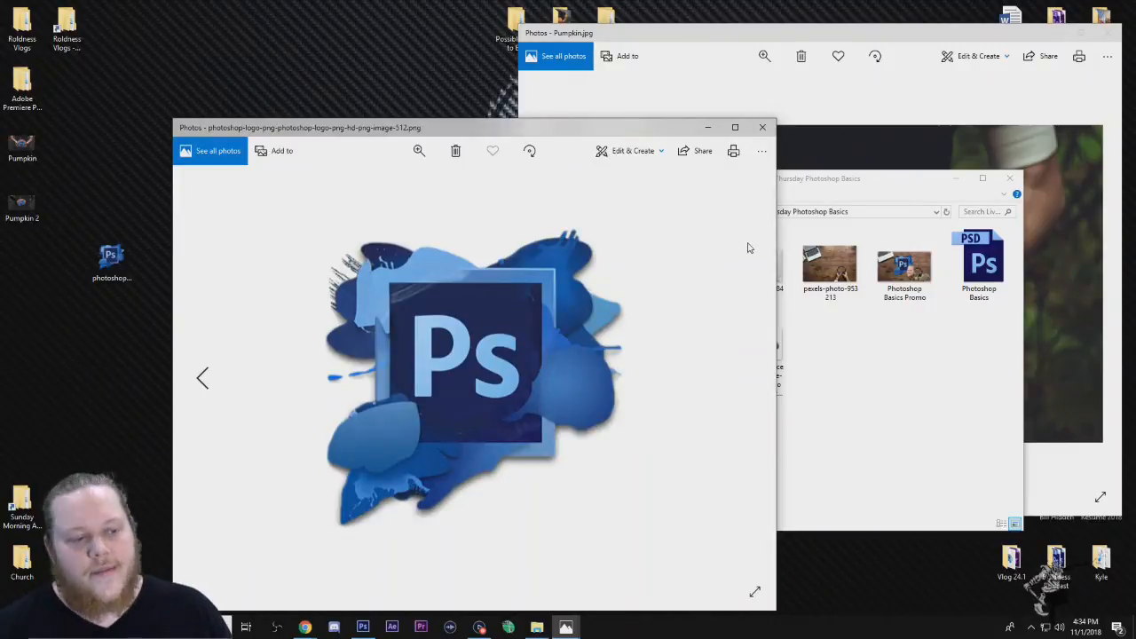
pyautogui.click(761, 127)
pyautogui.moveTo(114, 257); pyautogui.dragTo(243, 286)
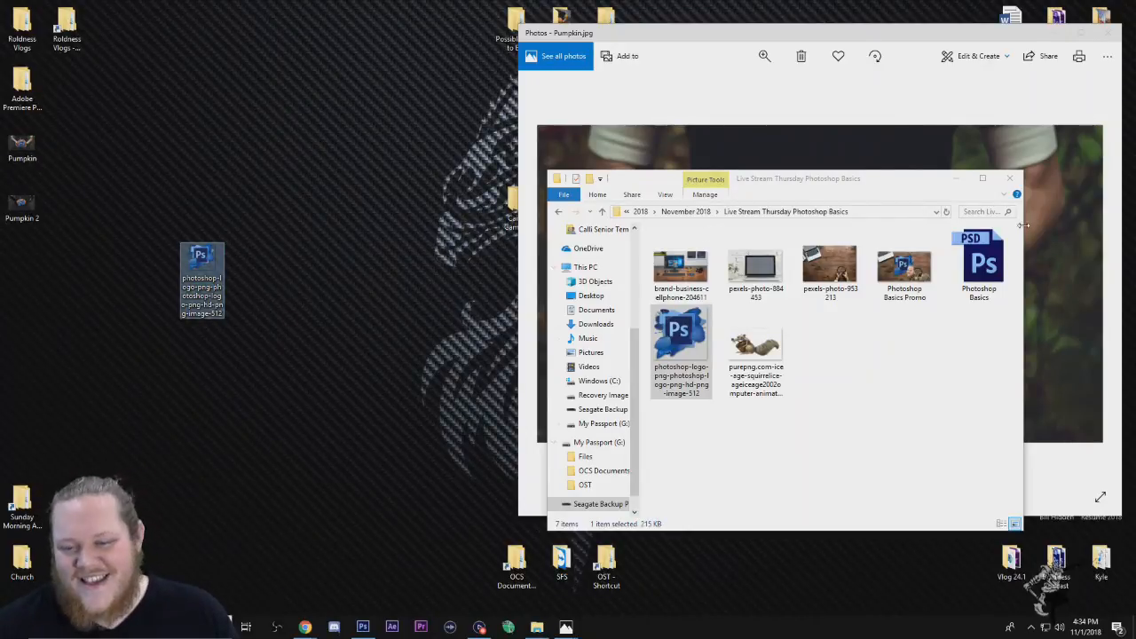
# Step: Close the file browser window and the Photos windows showing Pumpkin.jpg and Pumpkin 2.png
pyautogui.click(1009, 178)
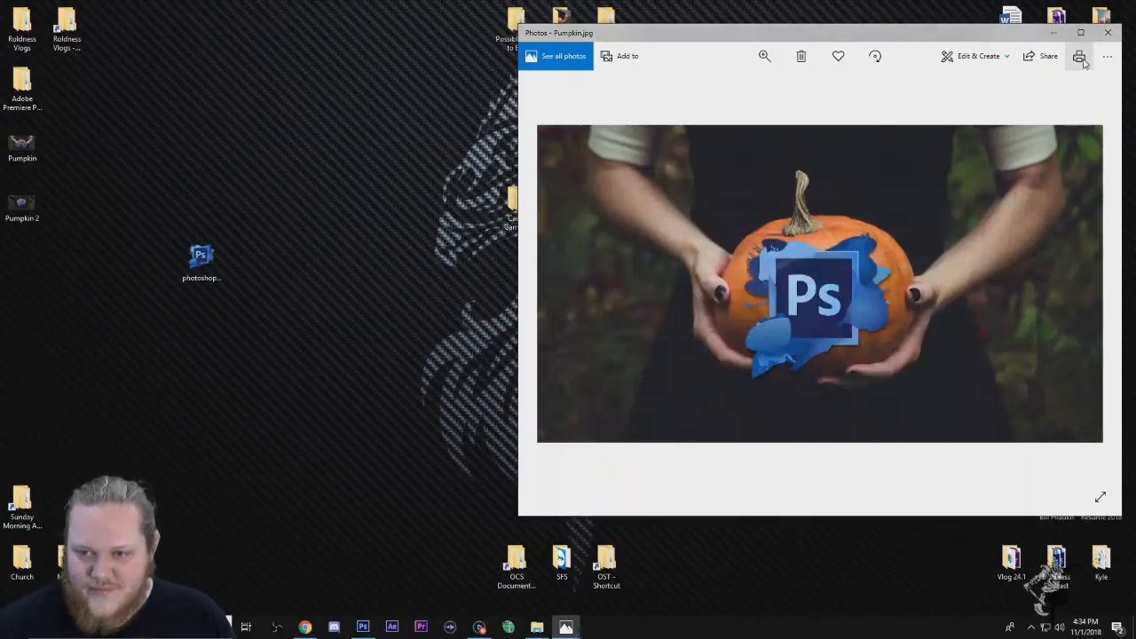
pyautogui.click(1108, 33)
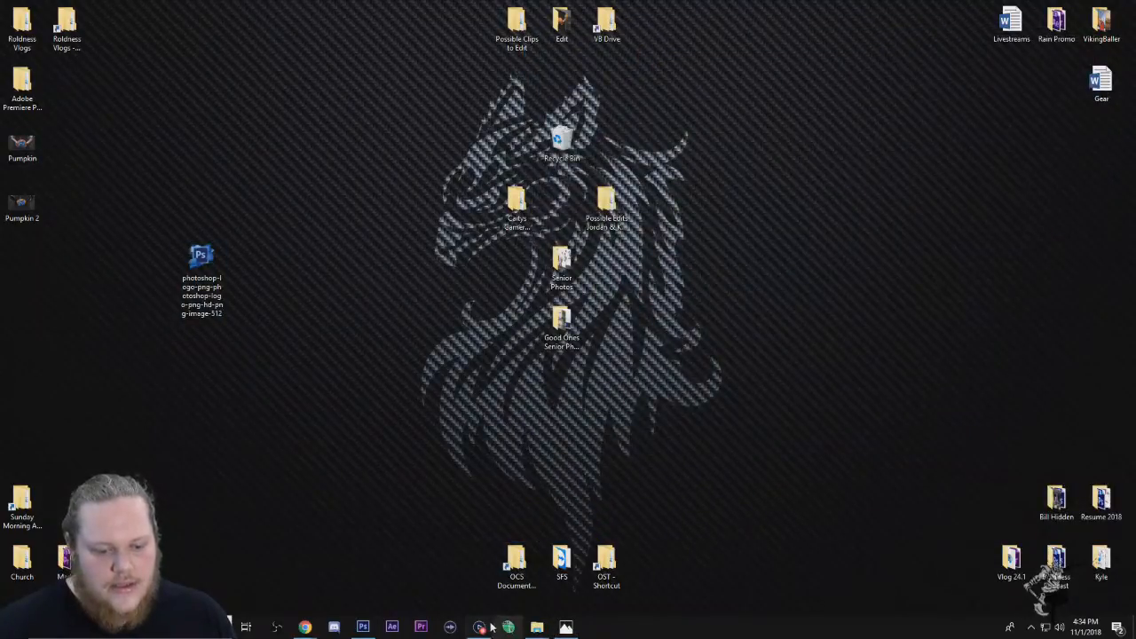
pyautogui.click(565, 626)
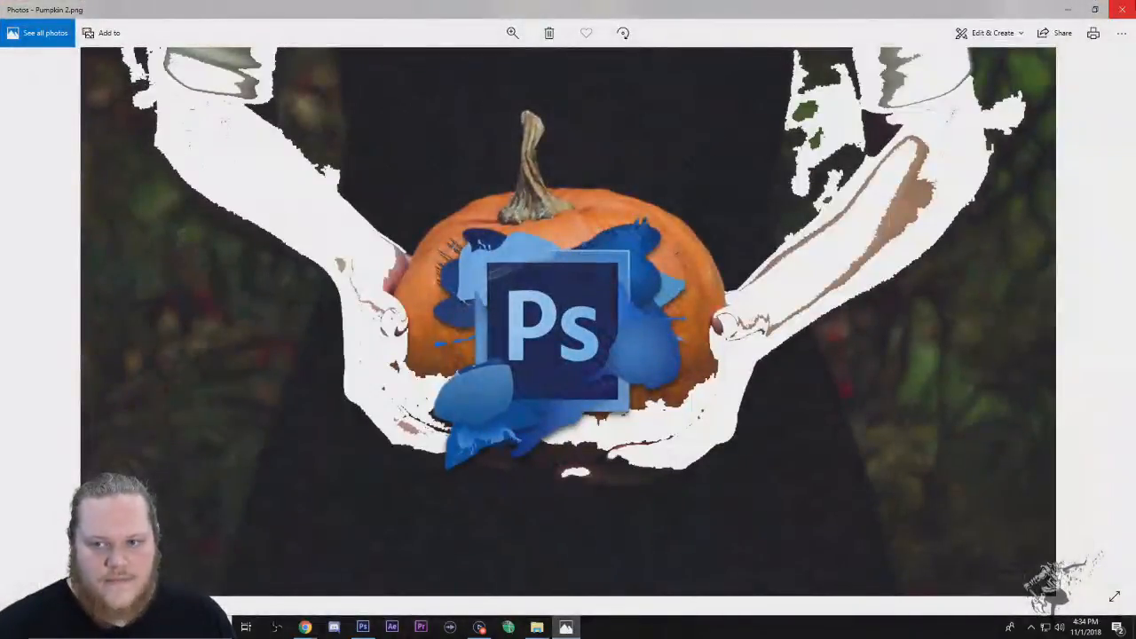
pyautogui.click(1123, 9)
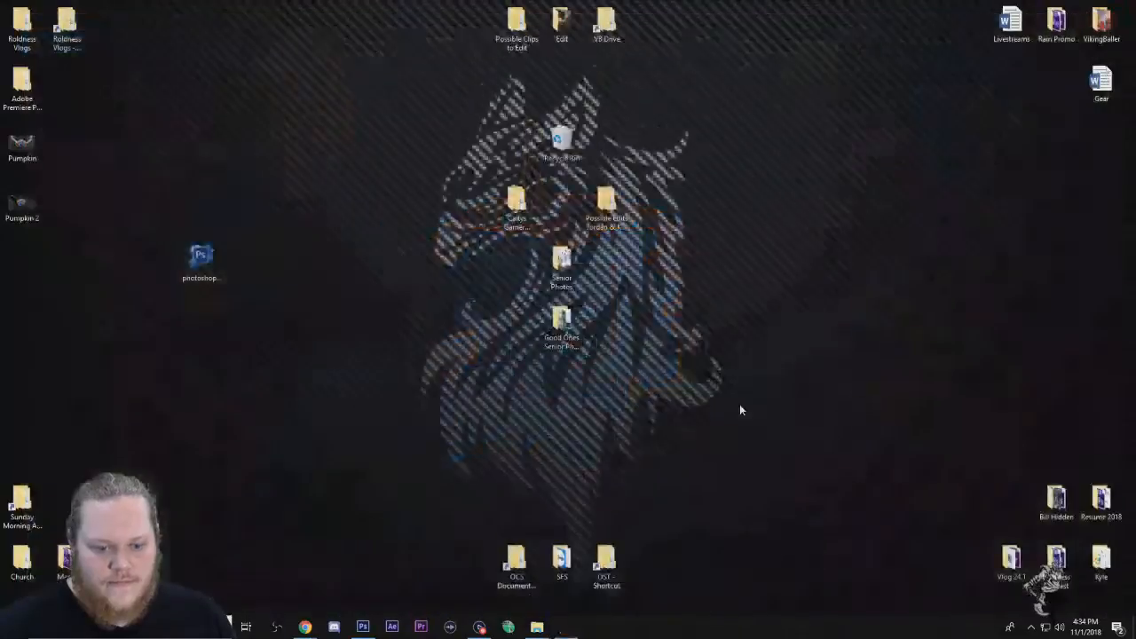
# Step: Switch to Photoshop, activate the Move tool, select Layer 2, and compare the Untitled-1 and Untitled-2 documents
pyautogui.click(369, 628)
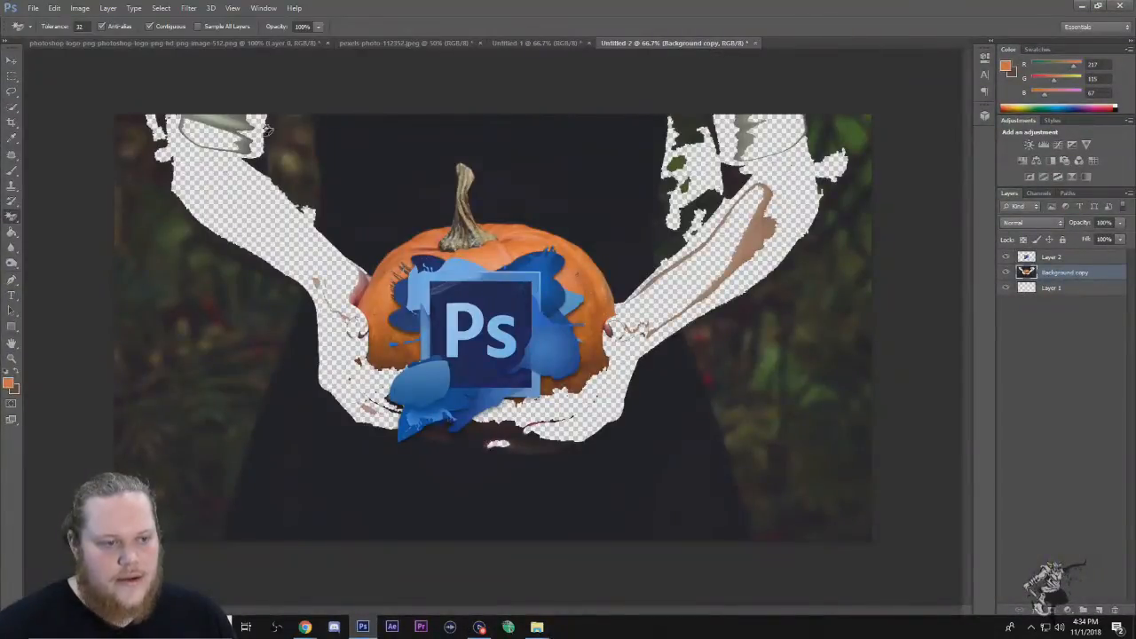
pyautogui.click(11, 61)
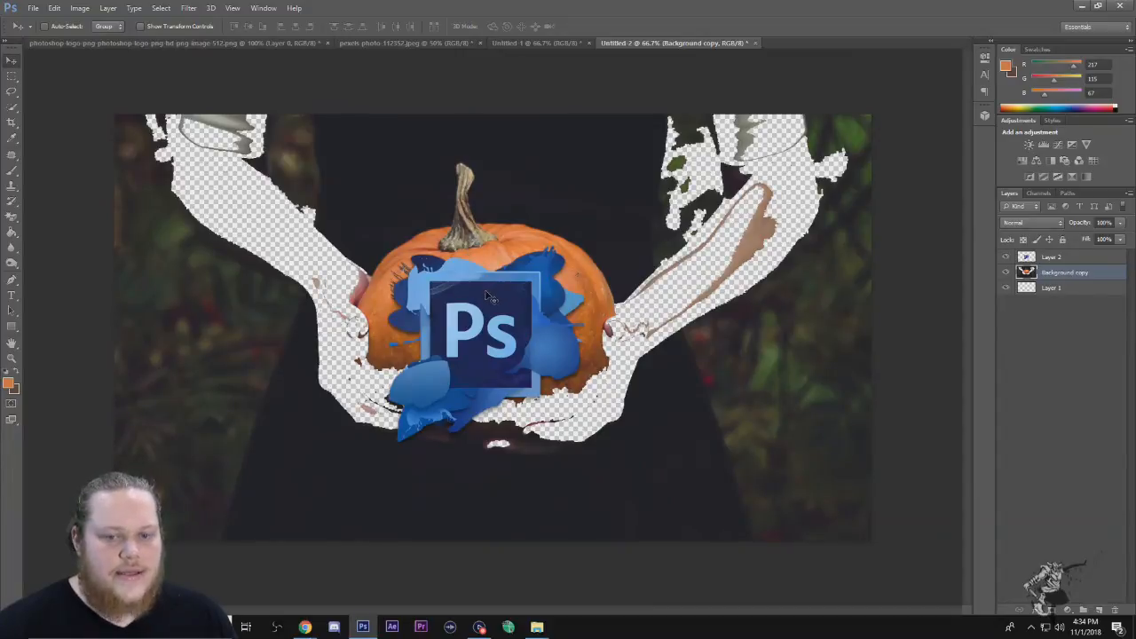
pyautogui.click(1082, 259)
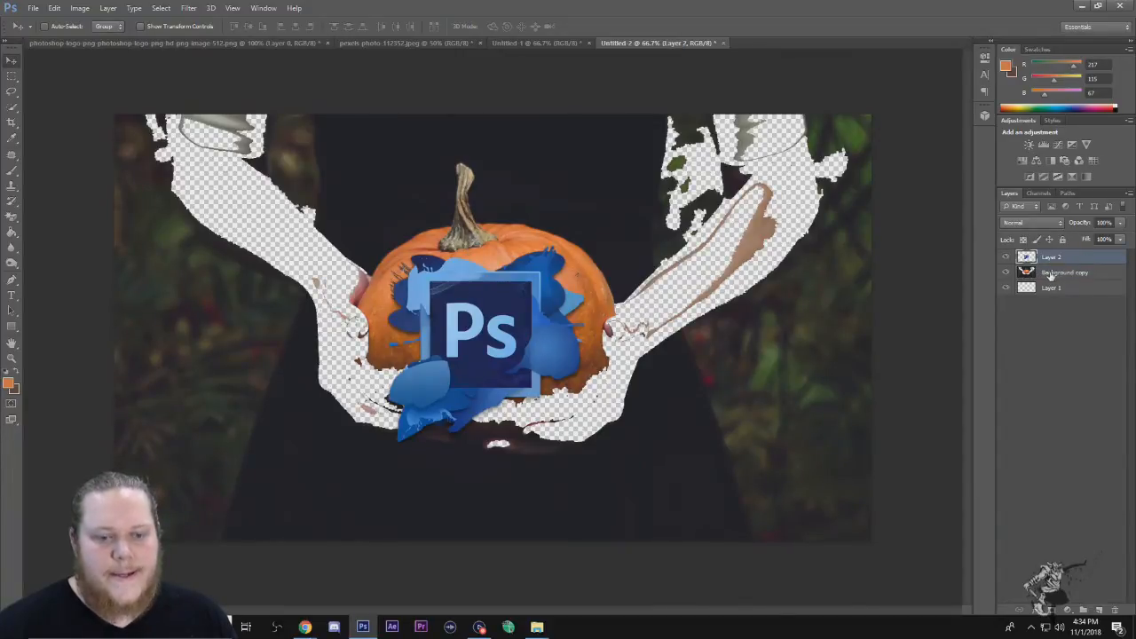
pyautogui.click(549, 43)
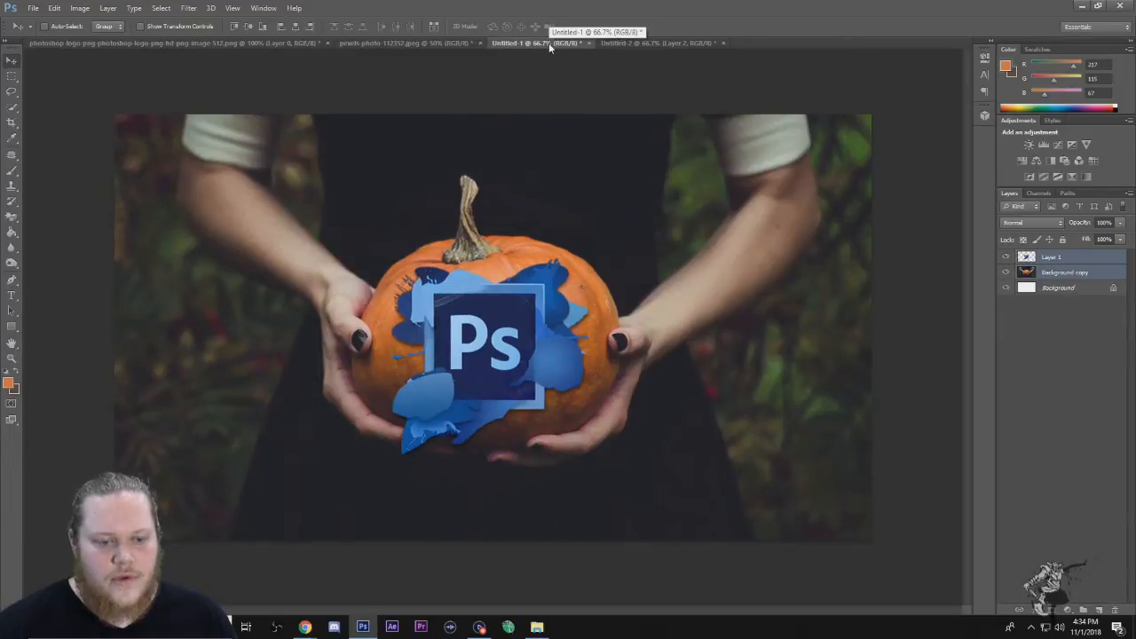
pyautogui.click(645, 42)
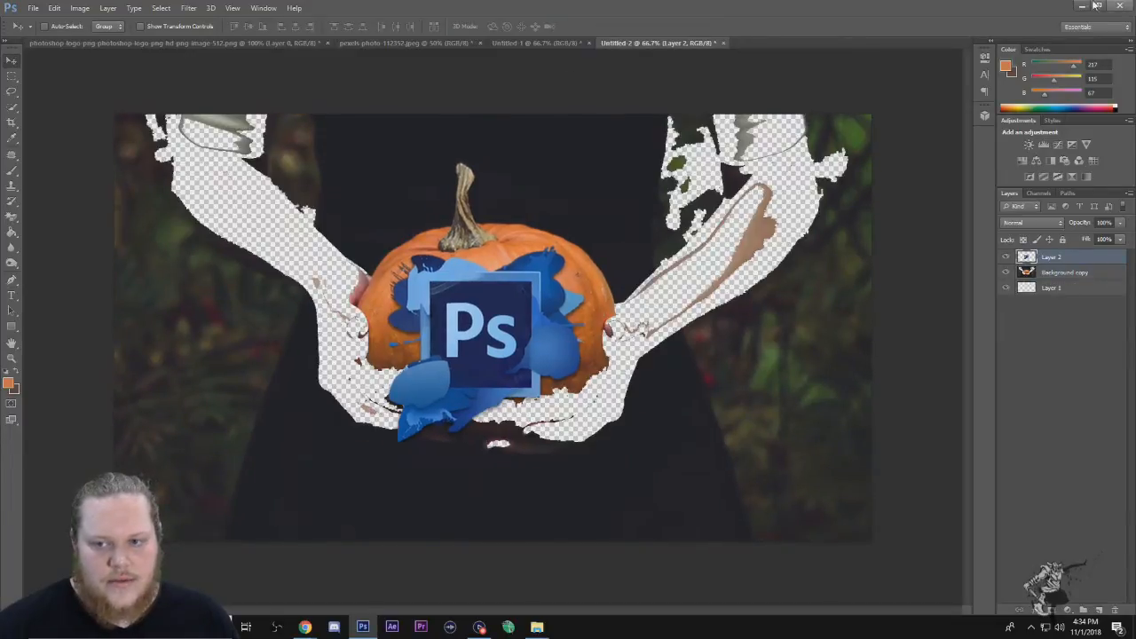
# Step: Close all four open documents without saving their changes
pyautogui.click(723, 42)
pyautogui.click(494, 263)
pyautogui.click(586, 42)
pyautogui.click(490, 264)
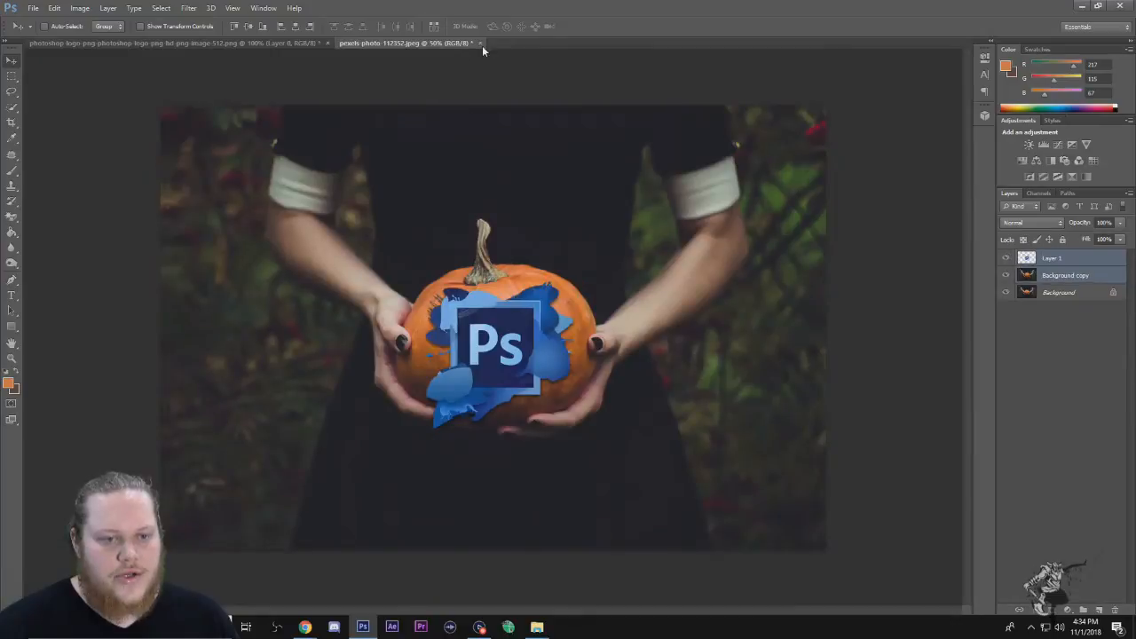
pyautogui.click(483, 42)
pyautogui.click(494, 264)
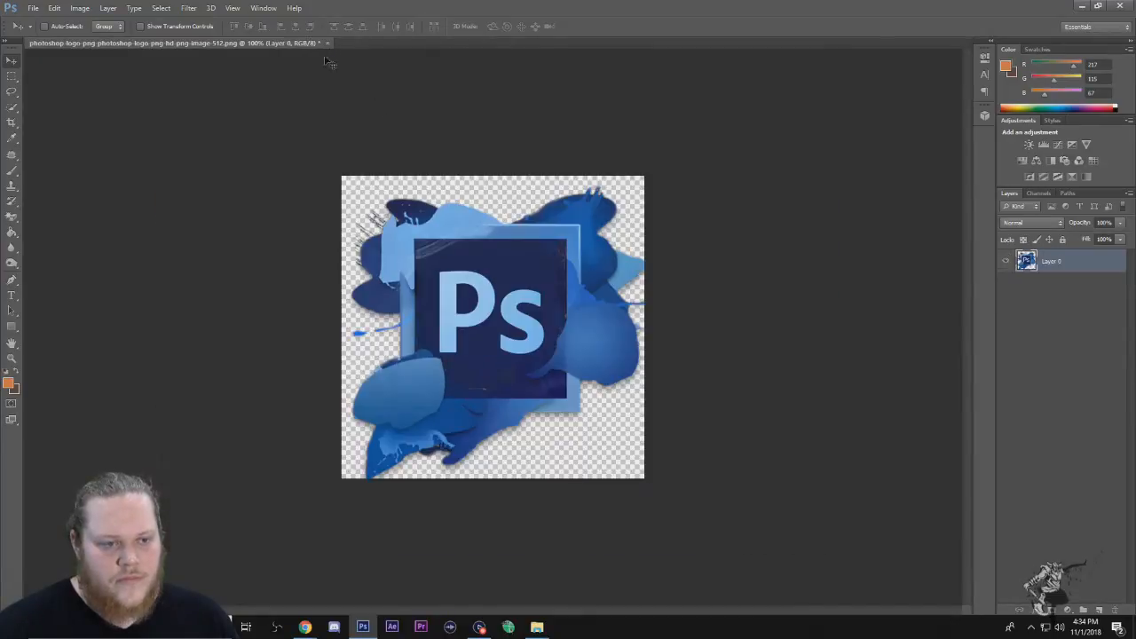
pyautogui.click(328, 43)
pyautogui.click(494, 264)
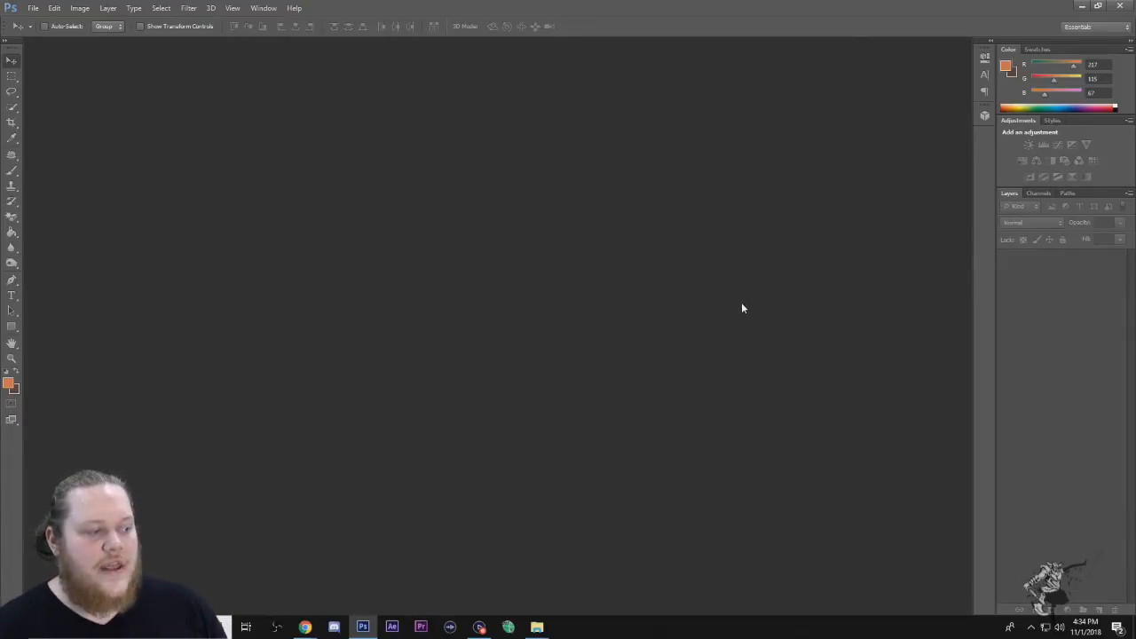
# Step: Reduce the Photoshop window from full screen, then narrow and reposition it so the desktop folders on both sides are reachable
pyautogui.click(1097, 6)
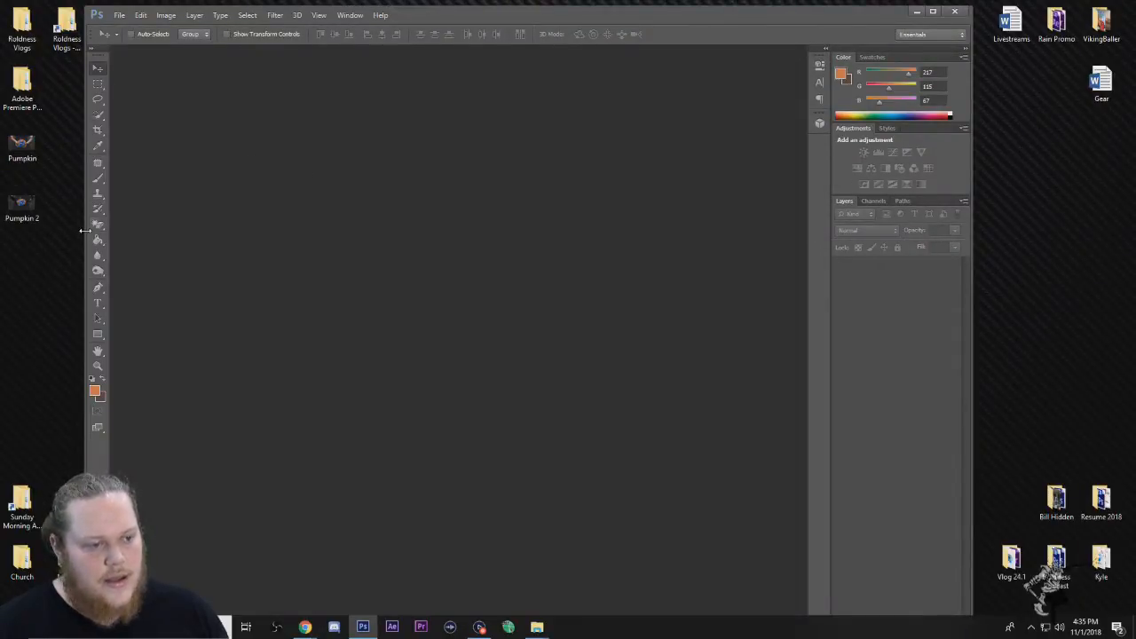
pyautogui.moveTo(104, 230); pyautogui.dragTo(272, 230)
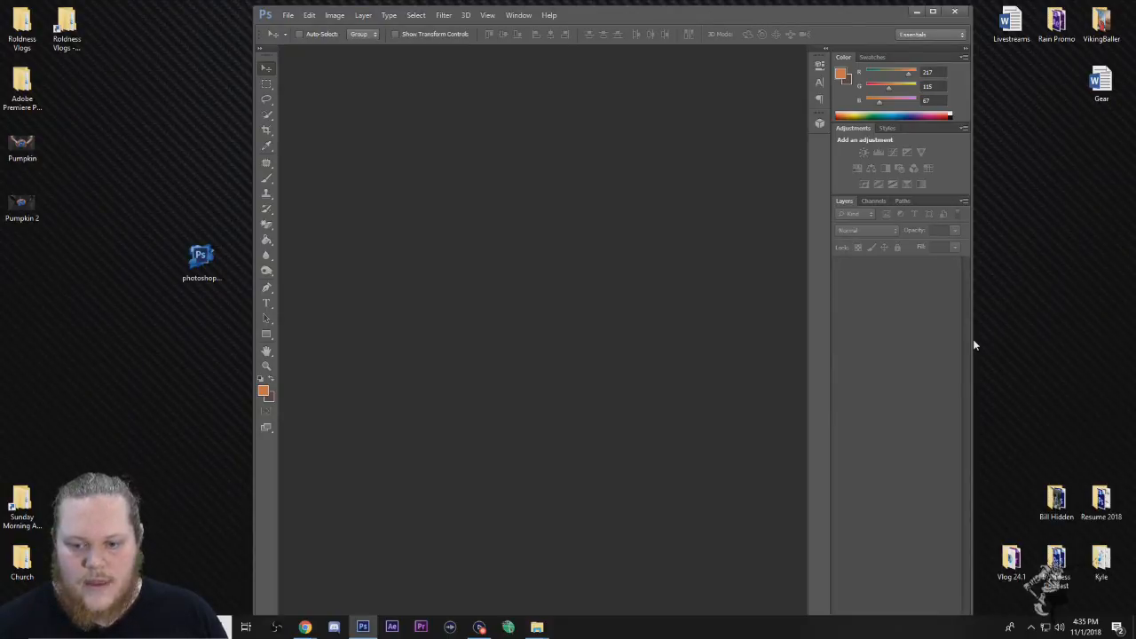
pyautogui.moveTo(971, 339); pyautogui.dragTo(948, 340)
pyautogui.moveTo(697, 12); pyautogui.dragTo(635, 13)
pyautogui.moveTo(882, 177); pyautogui.dragTo(946, 175)
pyautogui.moveTo(733, 10); pyautogui.dragTo(711, 13)
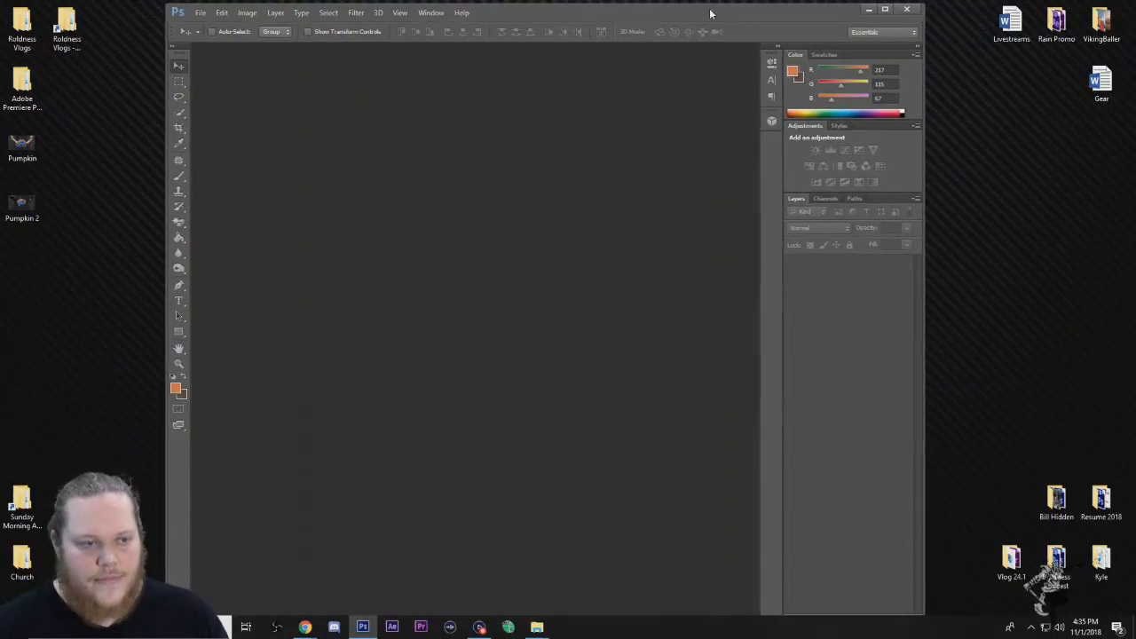
# Step: Open Character Logo VB 9-3-2018 from VikingBallerina's ADD TO VIDEO folder in Photoshop, then shift the reduced window aside to uncover the desktop
pyautogui.doubleClick(1097, 23)
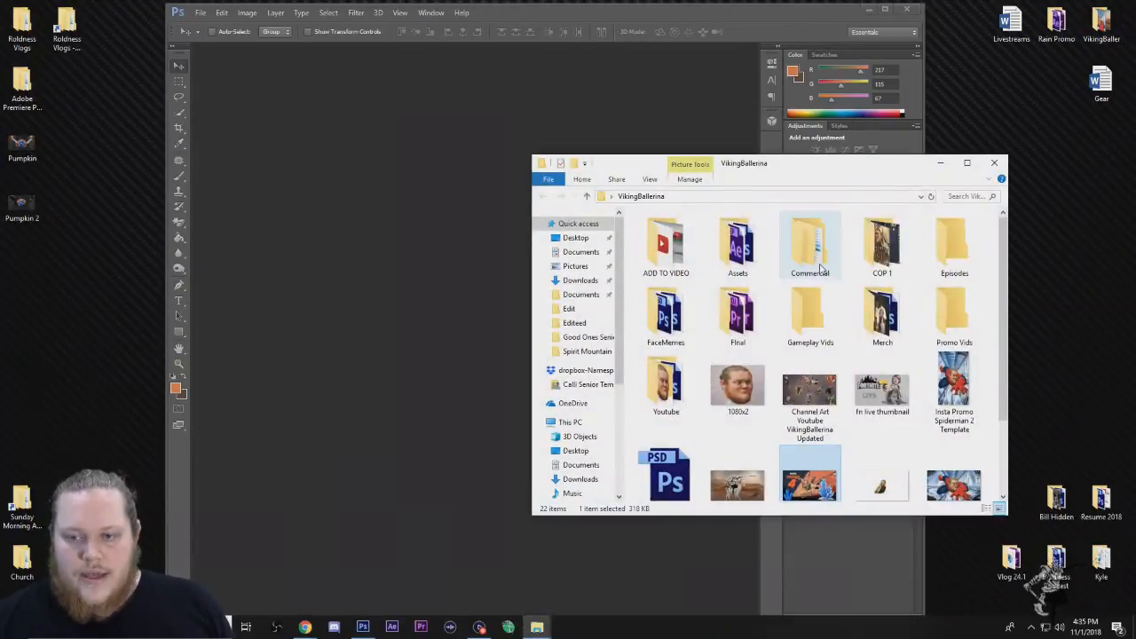
pyautogui.doubleClick(666, 247)
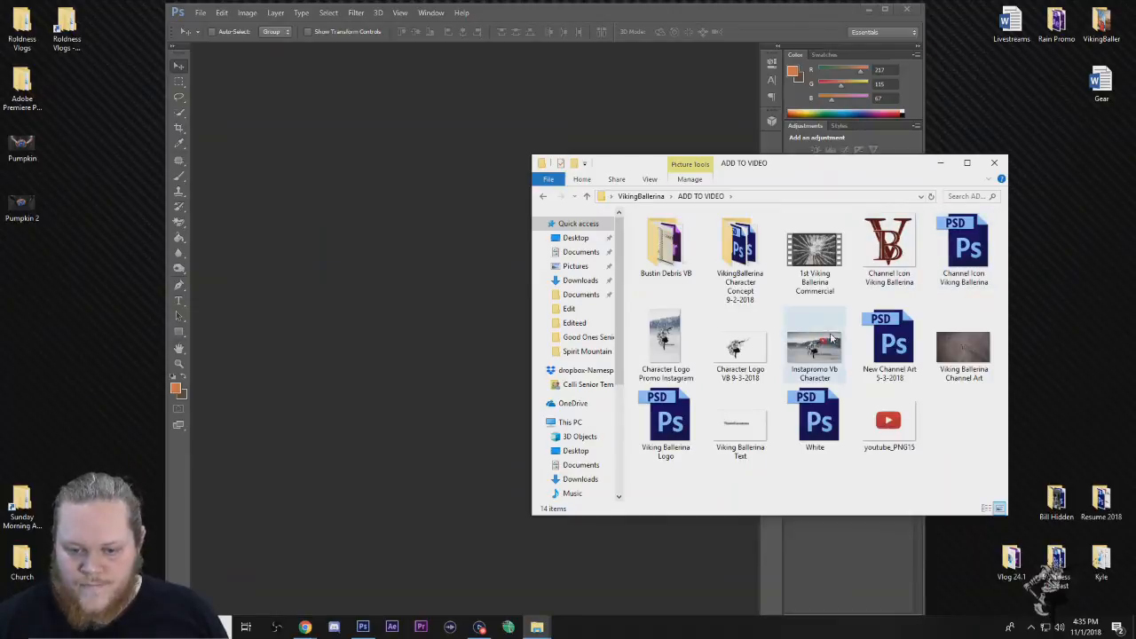
pyautogui.click(735, 349)
pyautogui.moveTo(735, 349); pyautogui.dragTo(466, 335)
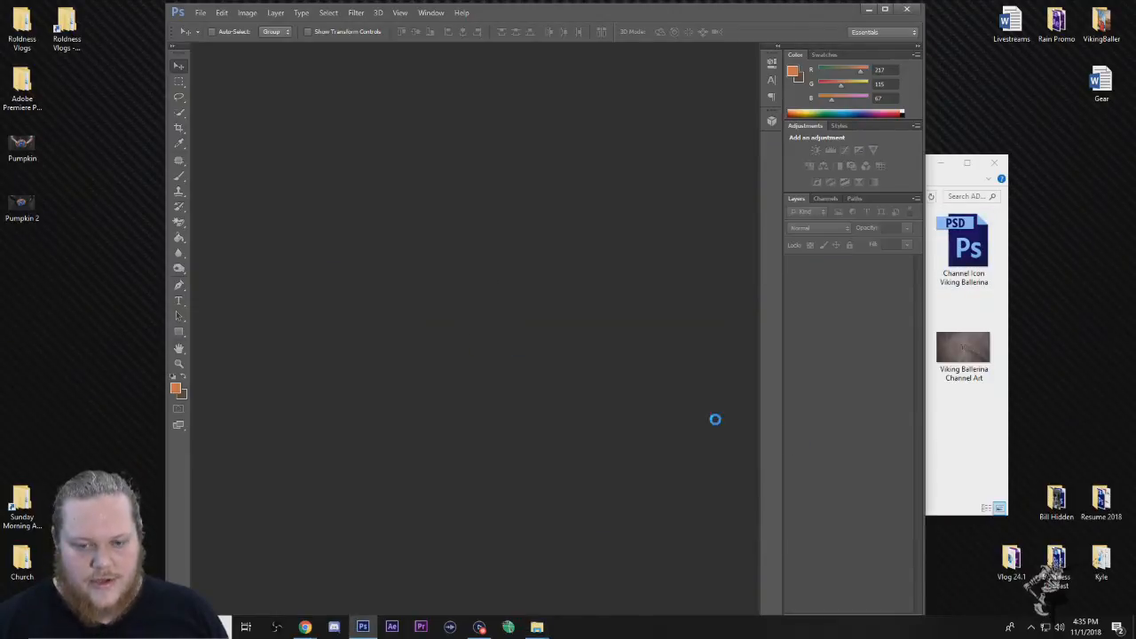
pyautogui.click(884, 9)
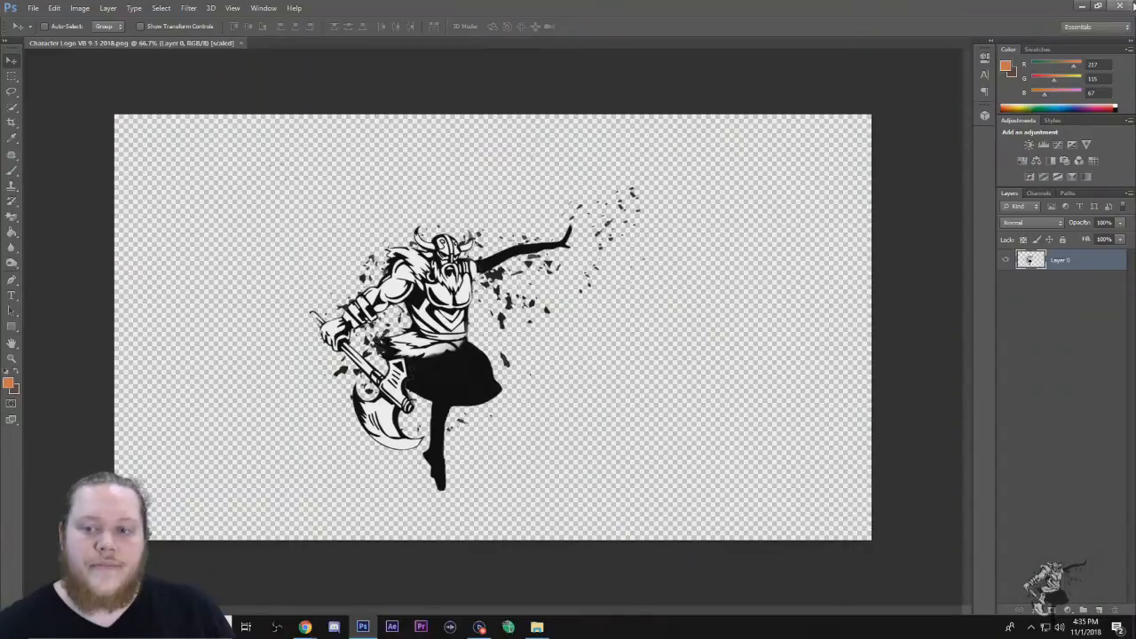
pyautogui.click(1097, 5)
pyautogui.moveTo(728, 7); pyautogui.dragTo(604, 6)
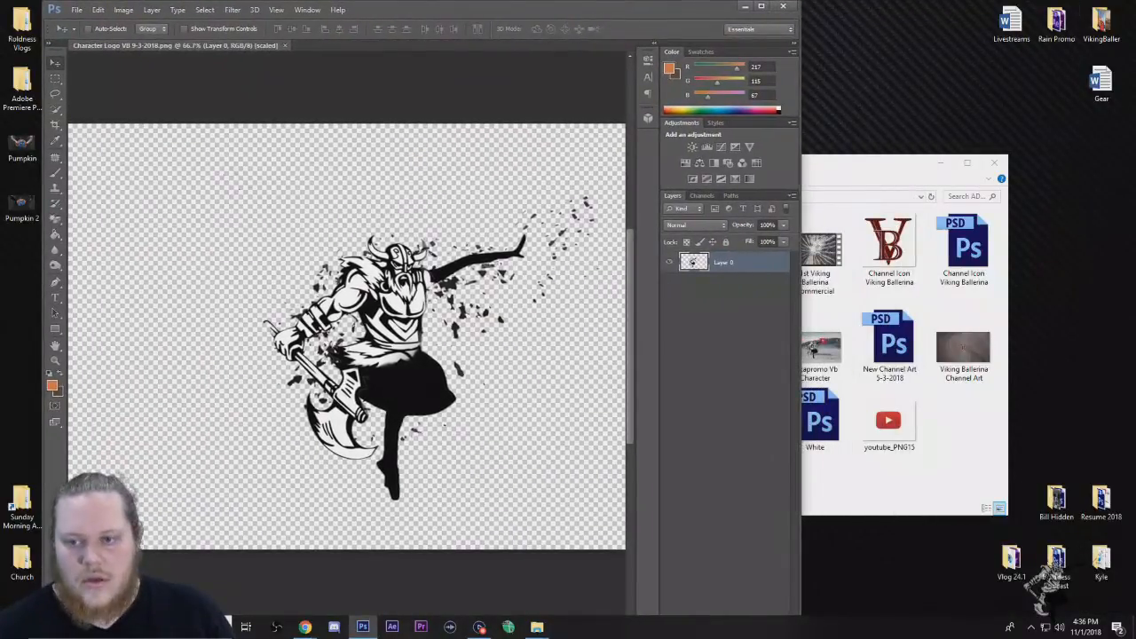
pyautogui.doubleClick(1101, 22)
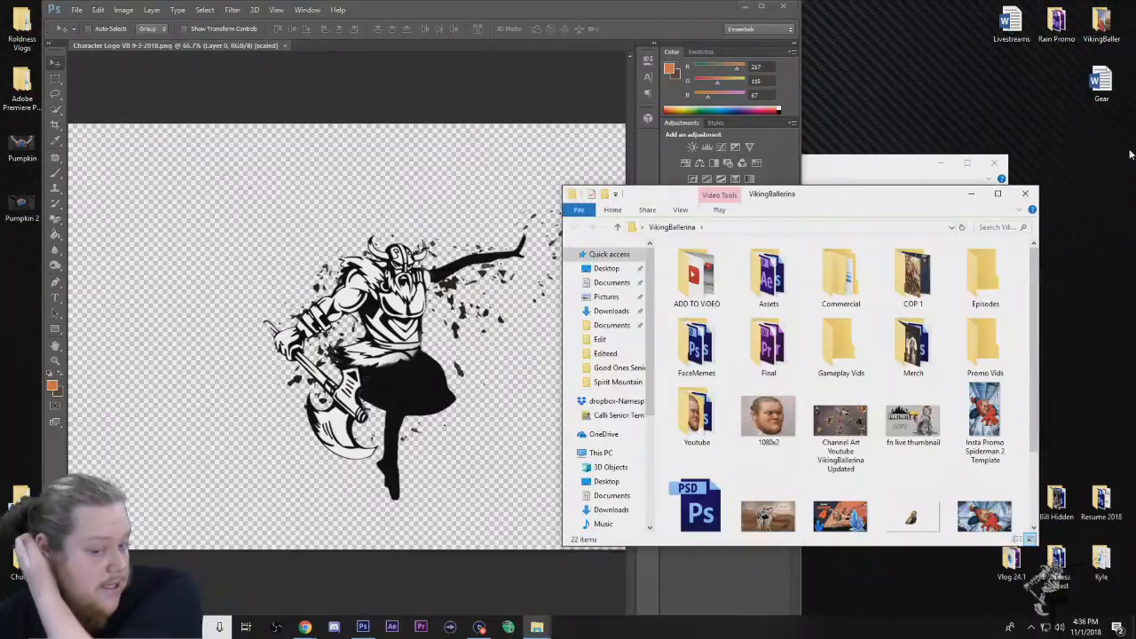
pyautogui.scroll(-2, 914, 413)
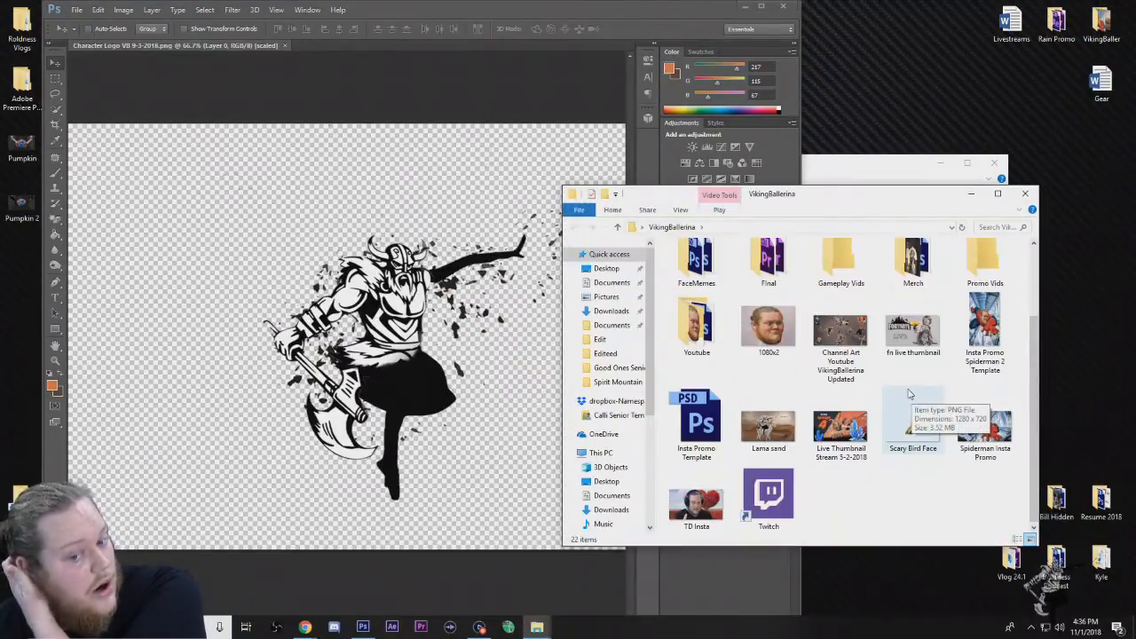
pyautogui.click(843, 430)
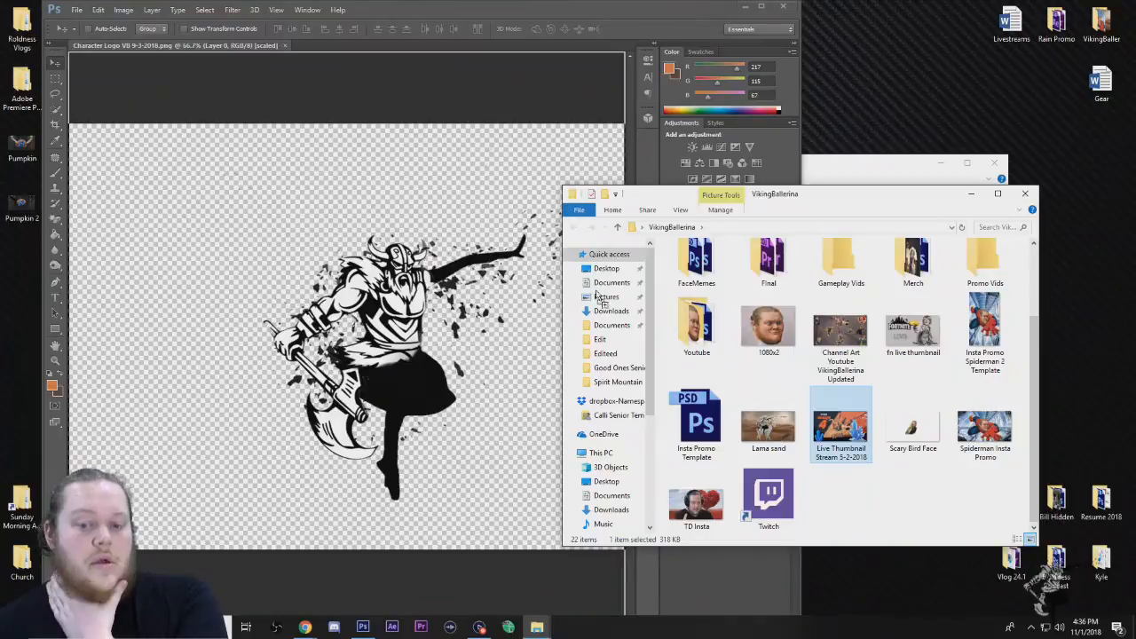
pyautogui.click(1024, 193)
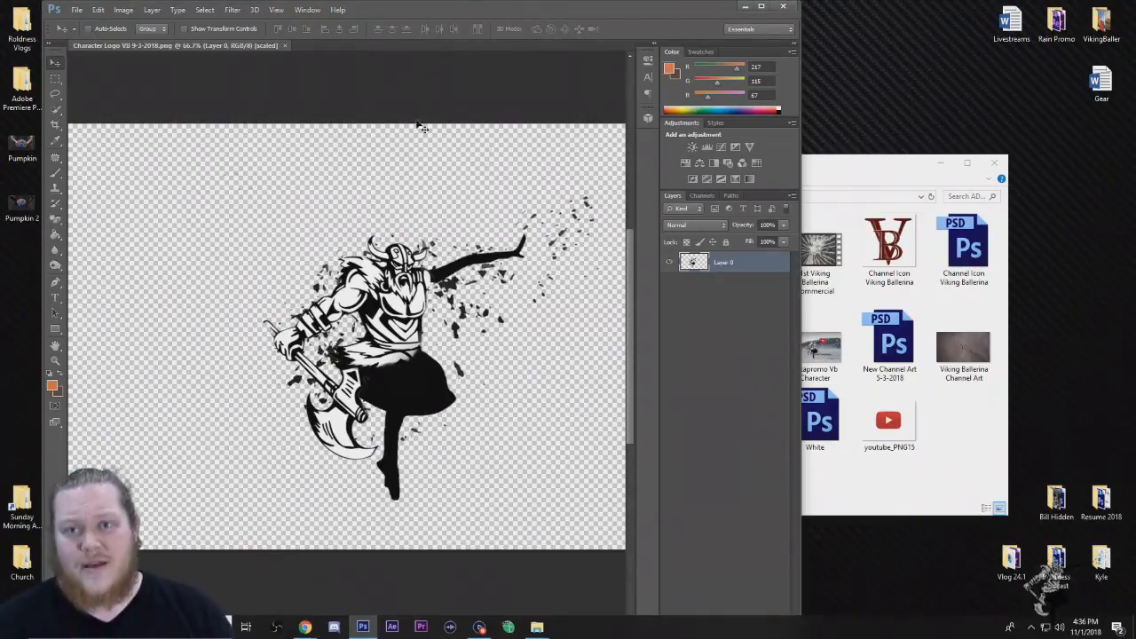
# Step: Open Live Thumbnail Stream 5-2-2018 from the VikingBallerina folder as a separate Photoshop document, then return to the Character Logo document
pyautogui.doubleClick(1100, 22)
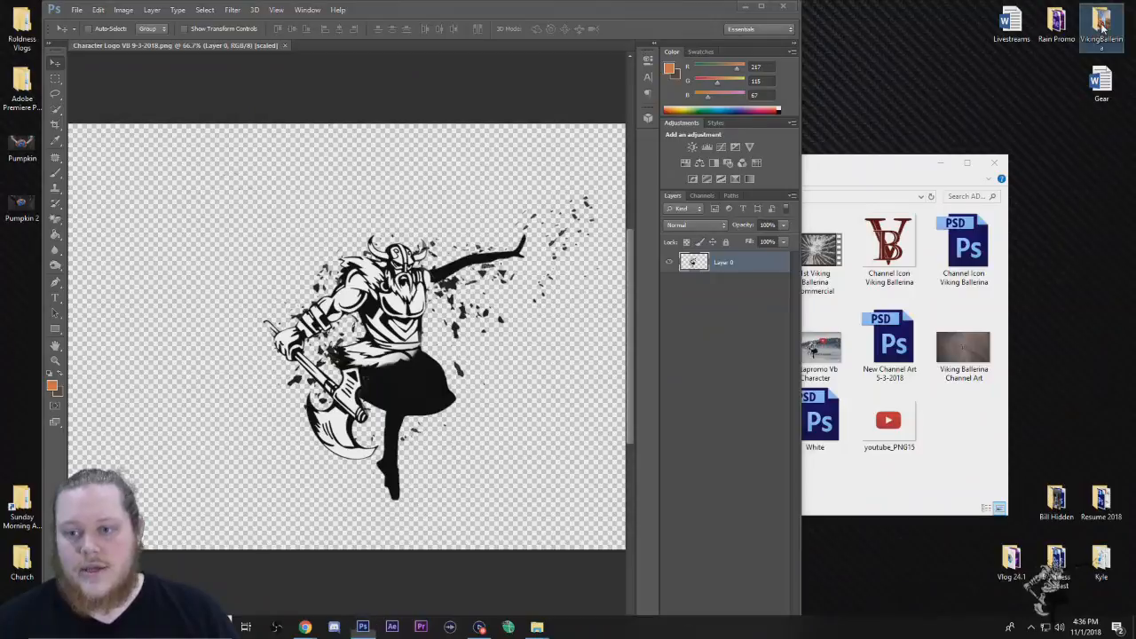
pyautogui.moveTo(843, 428); pyautogui.dragTo(373, 44)
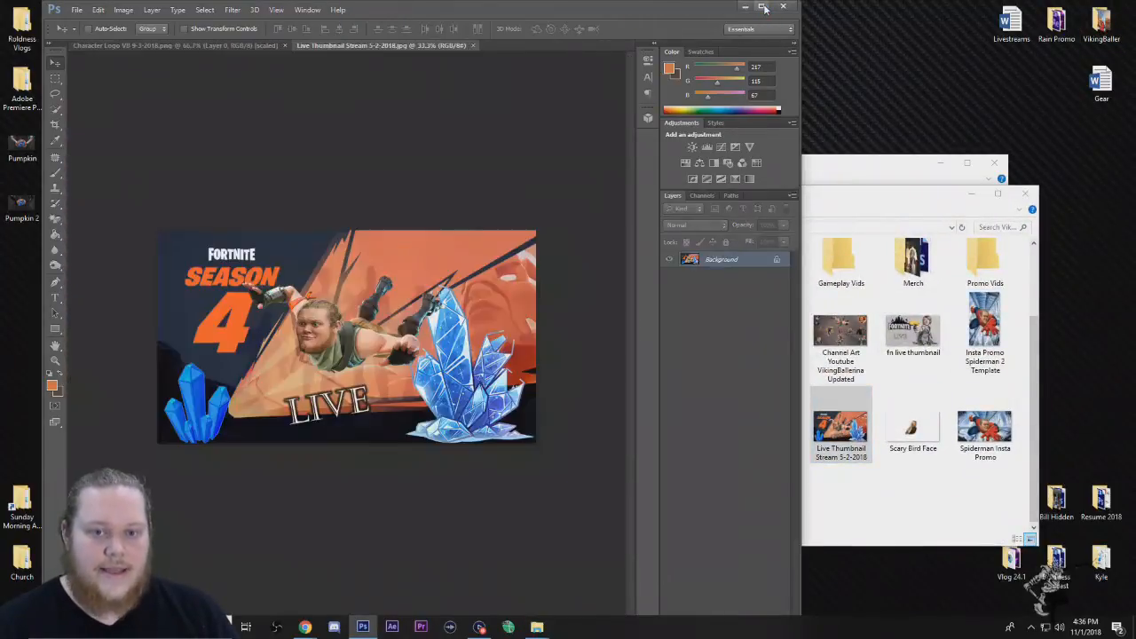
pyautogui.click(760, 6)
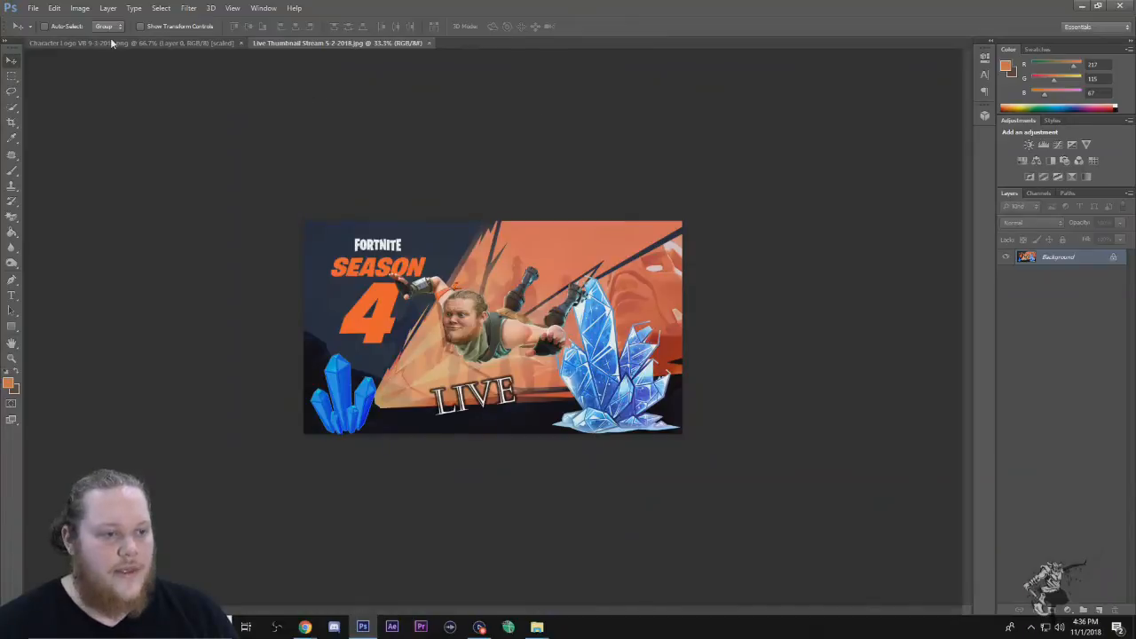
pyautogui.click(1098, 5)
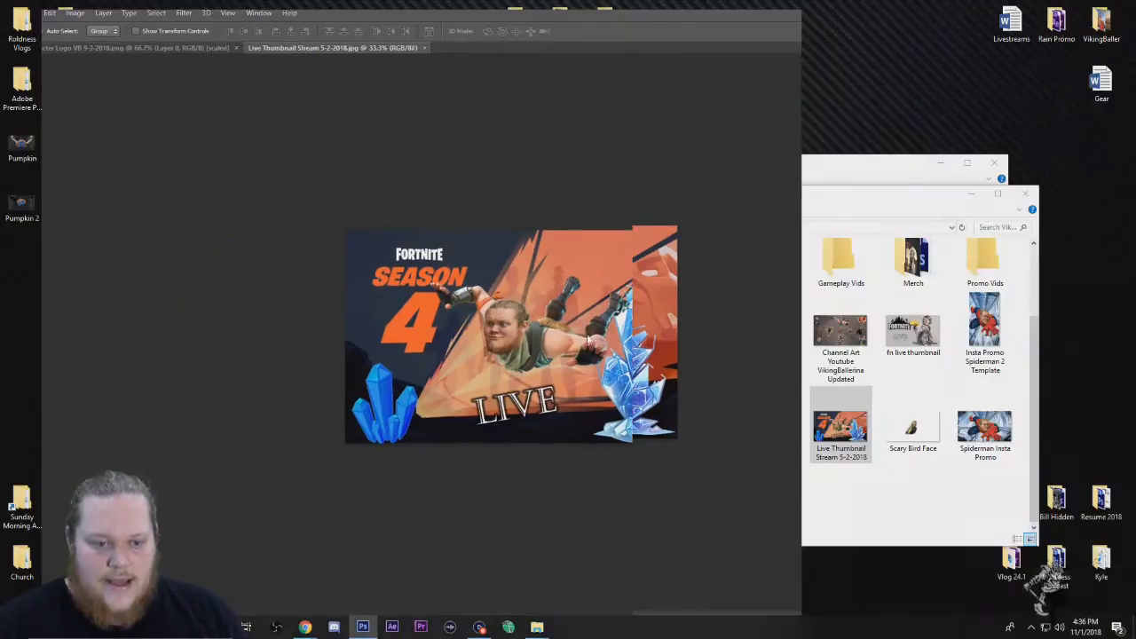
pyautogui.click(196, 43)
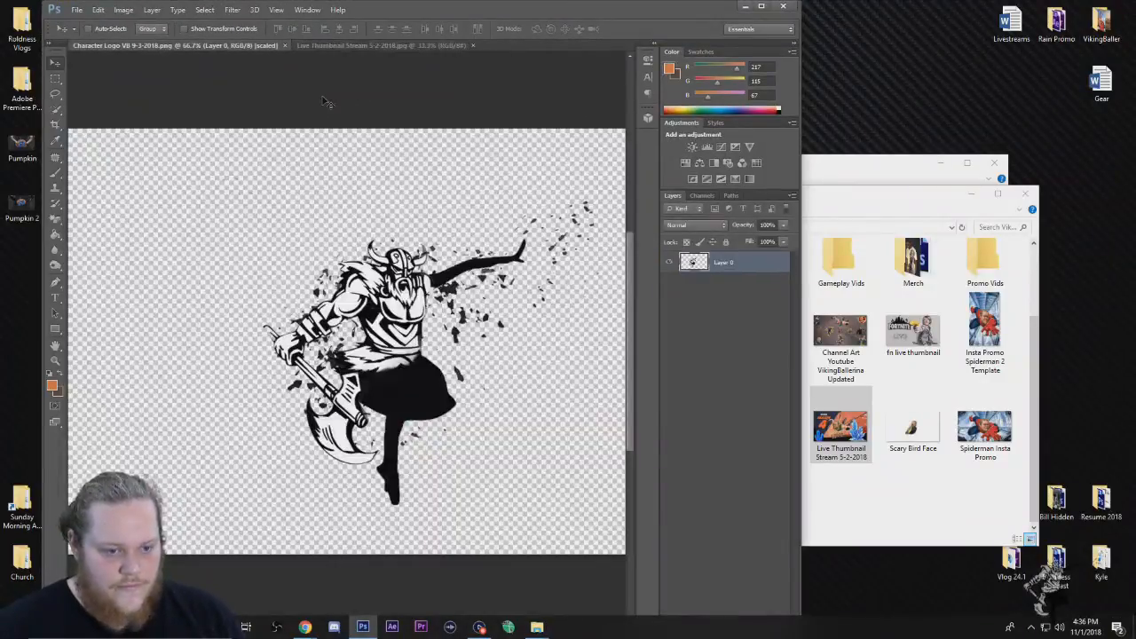
# Step: Copy the viking logo layer into the Live Thumbnail Stream document, then maximize the Photoshop window and zoom in to 66.7%
pyautogui.moveTo(413, 266); pyautogui.dragTo(333, 308)
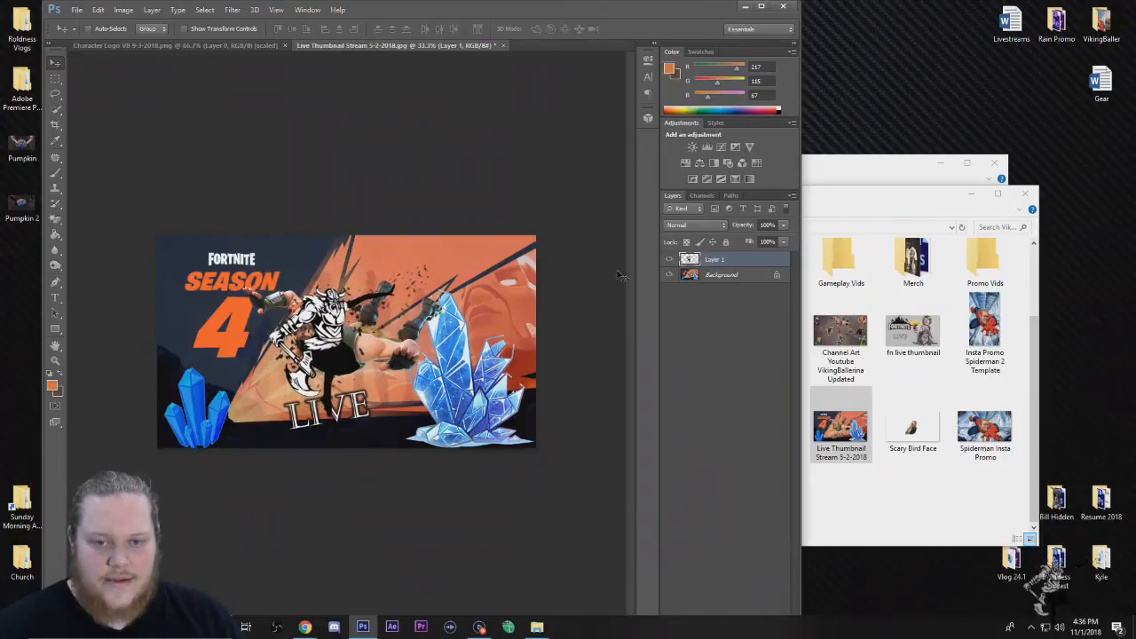
pyautogui.click(760, 6)
pyautogui.moveTo(496, 328)
pyautogui.mouseDown()
pyautogui.moveTo(442, 328)
pyautogui.moveTo(513, 328)
pyautogui.mouseUp()
pyautogui.click(11, 357)
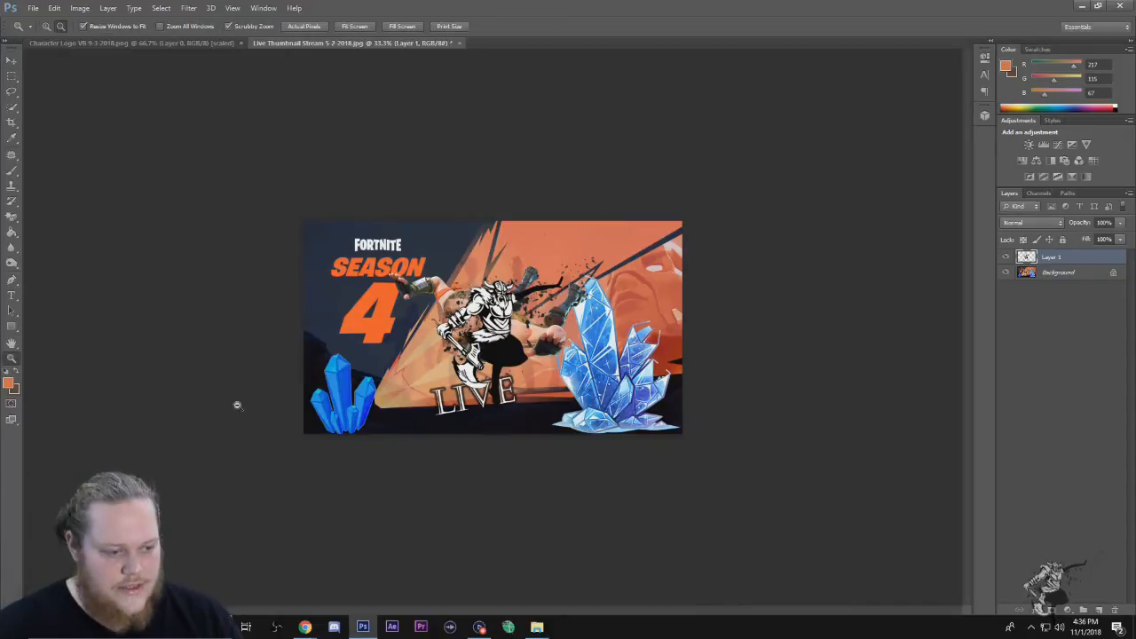
pyautogui.moveTo(414, 436); pyautogui.dragTo(441, 444)
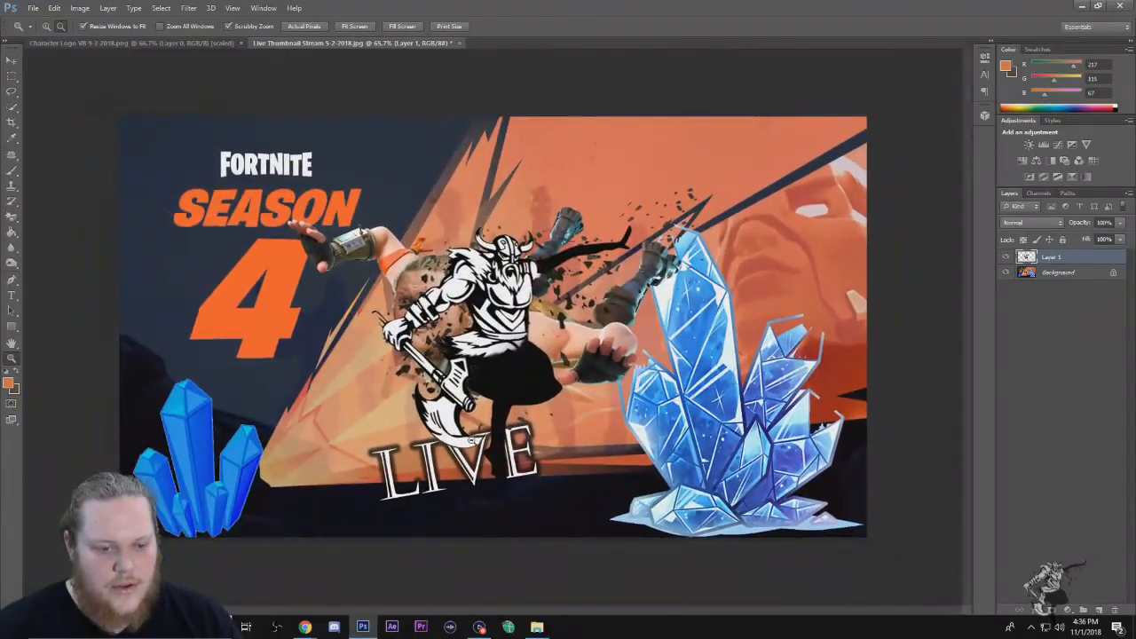
# Step: Rotate the viking logo layer slightly counterclockwise with Free Transform and reposition it over the central character, above the LIVE text
pyautogui.click(12, 59)
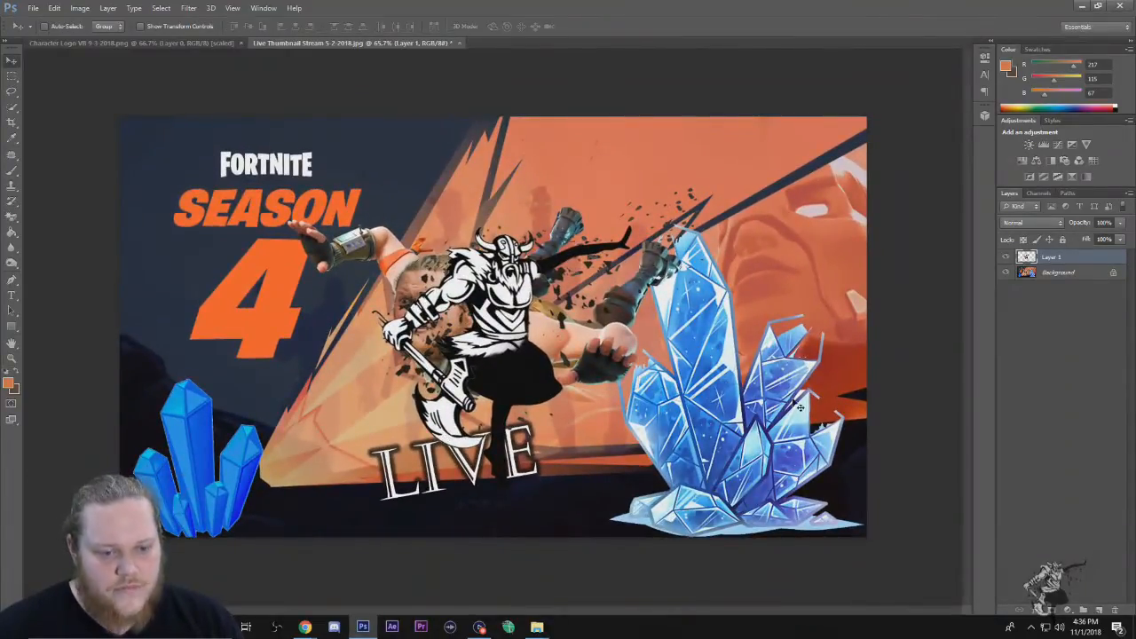
pyautogui.moveTo(497, 299); pyautogui.dragTo(458, 300)
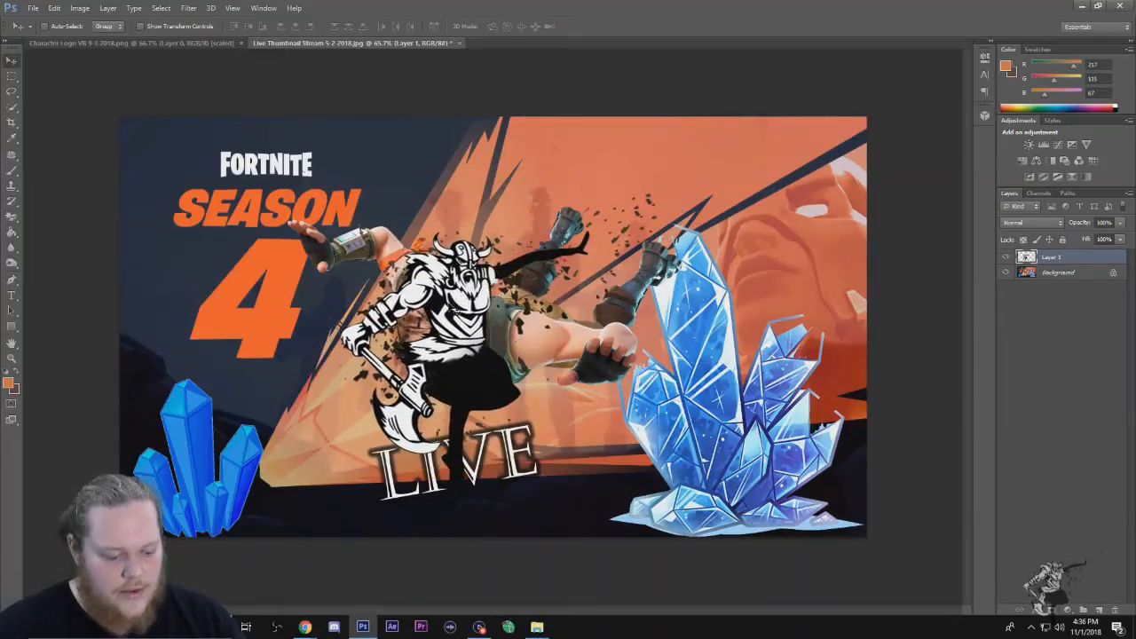
pyautogui.hotkey('ctrl', 't')
pyautogui.moveTo(684, 266); pyautogui.dragTo(724, 330)
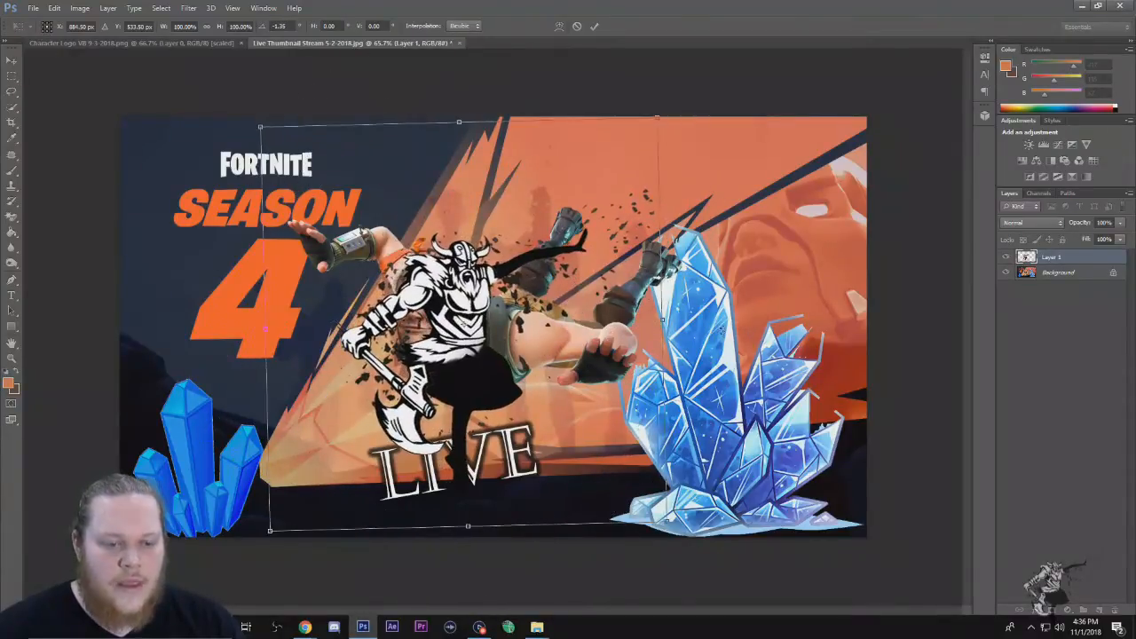
pyautogui.press('Return')
pyautogui.moveTo(409, 327); pyautogui.dragTo(546, 290)
pyautogui.moveTo(623, 261); pyautogui.dragTo(486, 300)
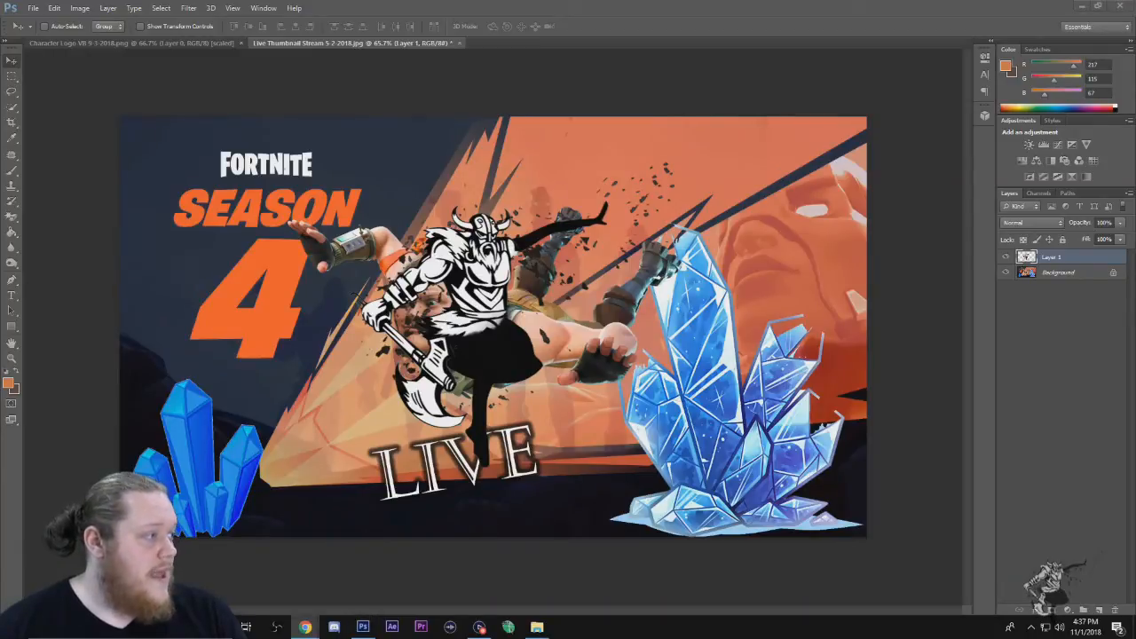
# Step: Switch to Chrome, maximize its window and open the pexels.com stock photo site
pyautogui.click(304, 626)
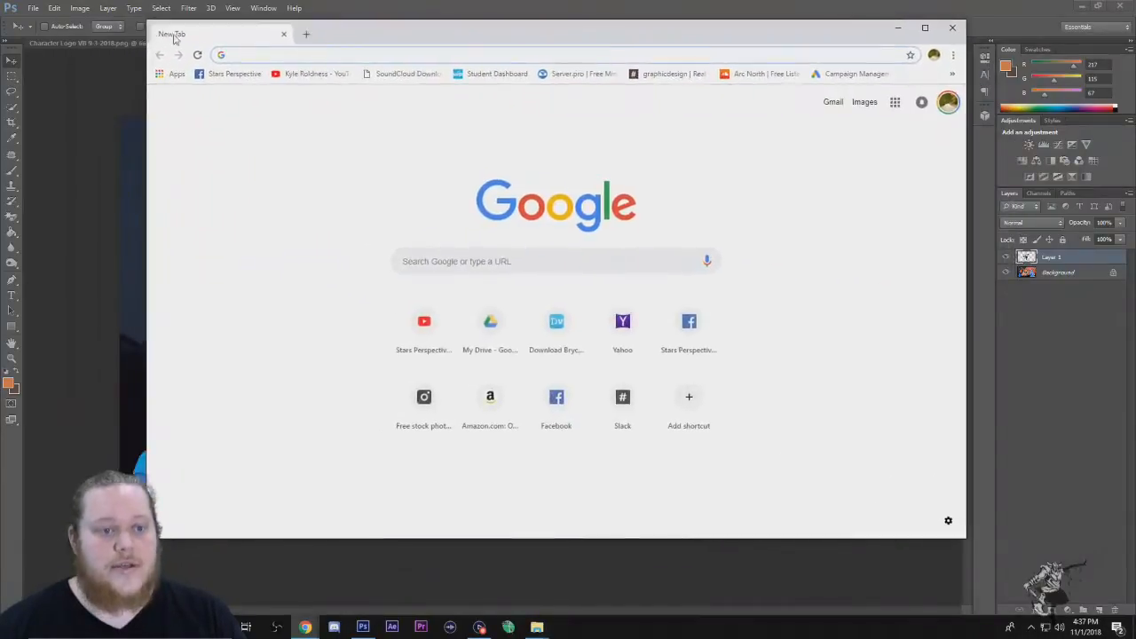
pyautogui.doubleClick(599, 36)
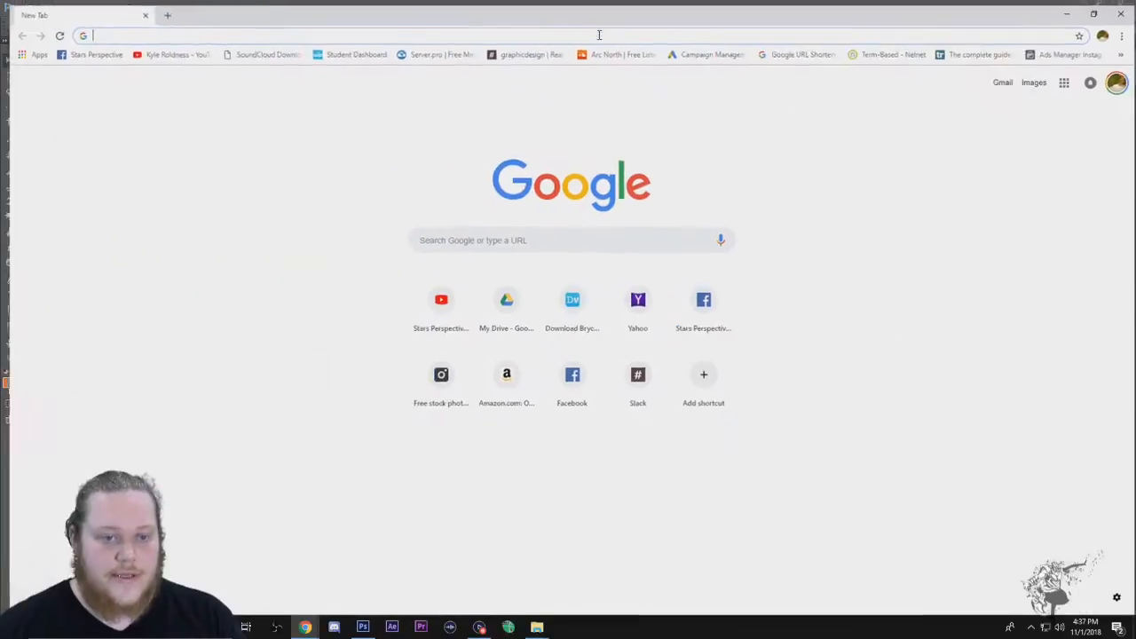
pyautogui.write('pe')
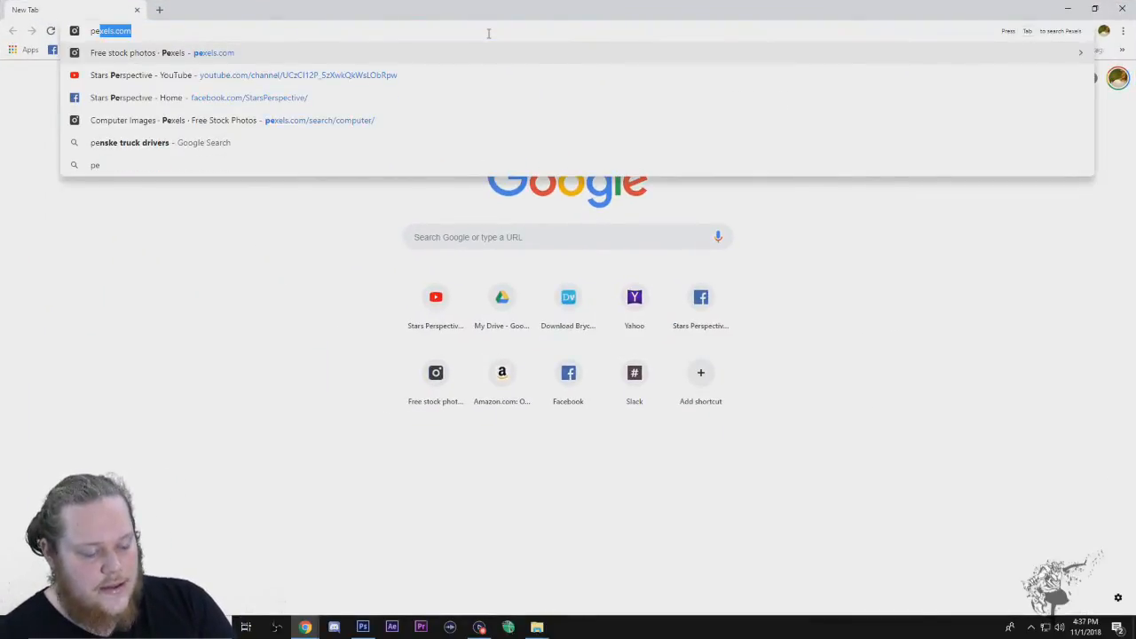
pyautogui.write('xels.com')
pyautogui.press('Return')
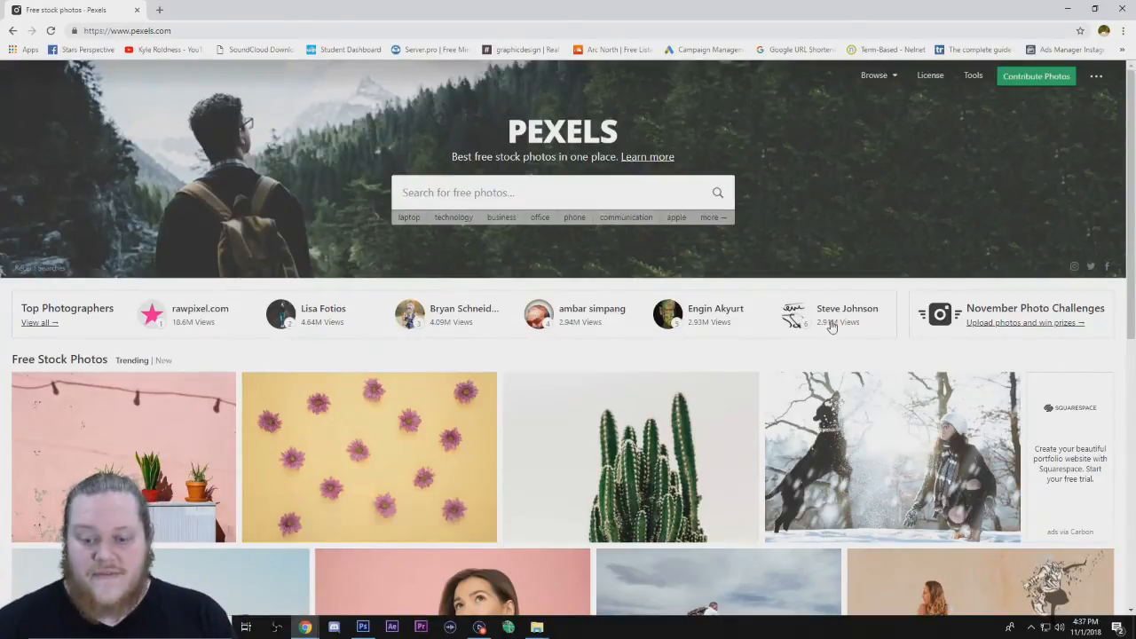
# Step: Browse the trending free stock photos on the Pexels home page and return to its search box
pyautogui.scroll(-3, 495, 431)
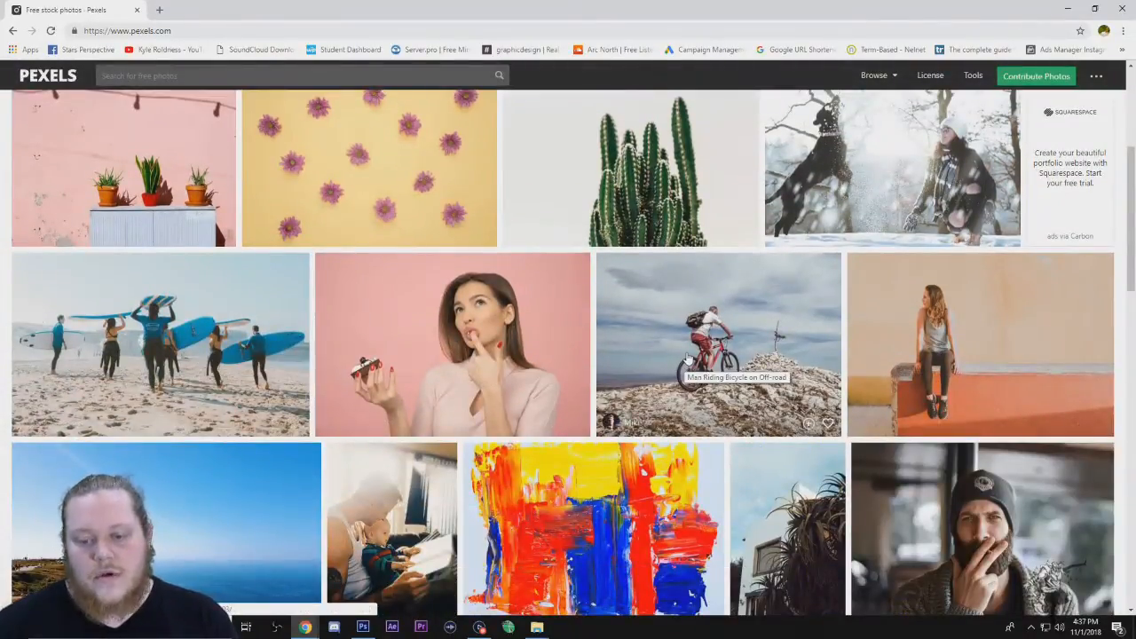
pyautogui.scroll(-3, 689, 358)
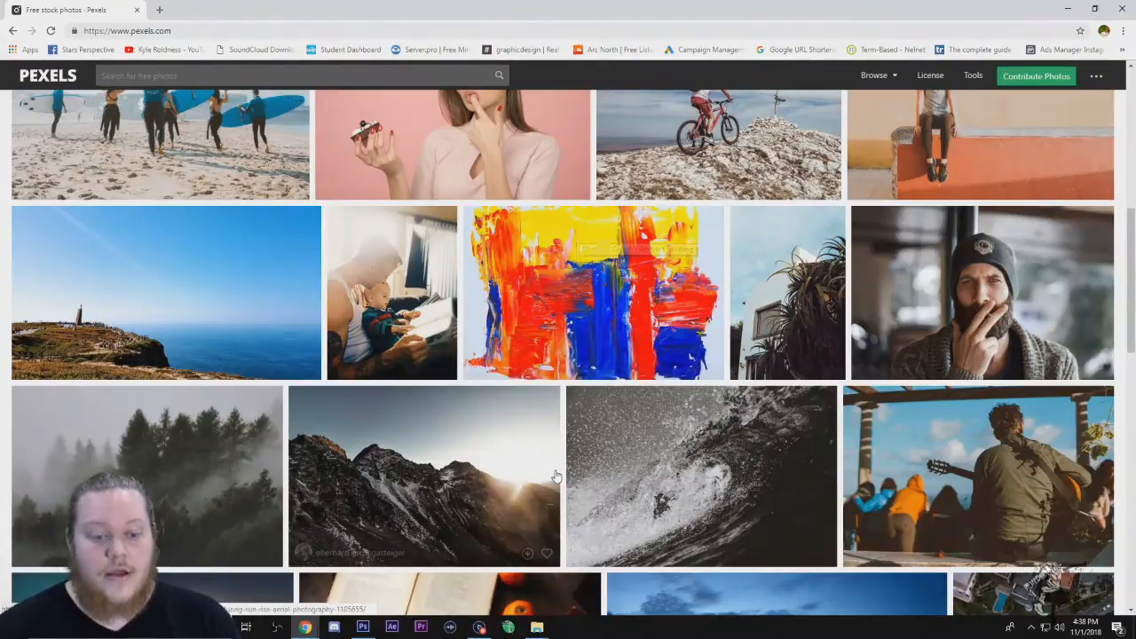
pyautogui.scroll(-2, 527, 478)
pyautogui.scroll(-3, 527, 469)
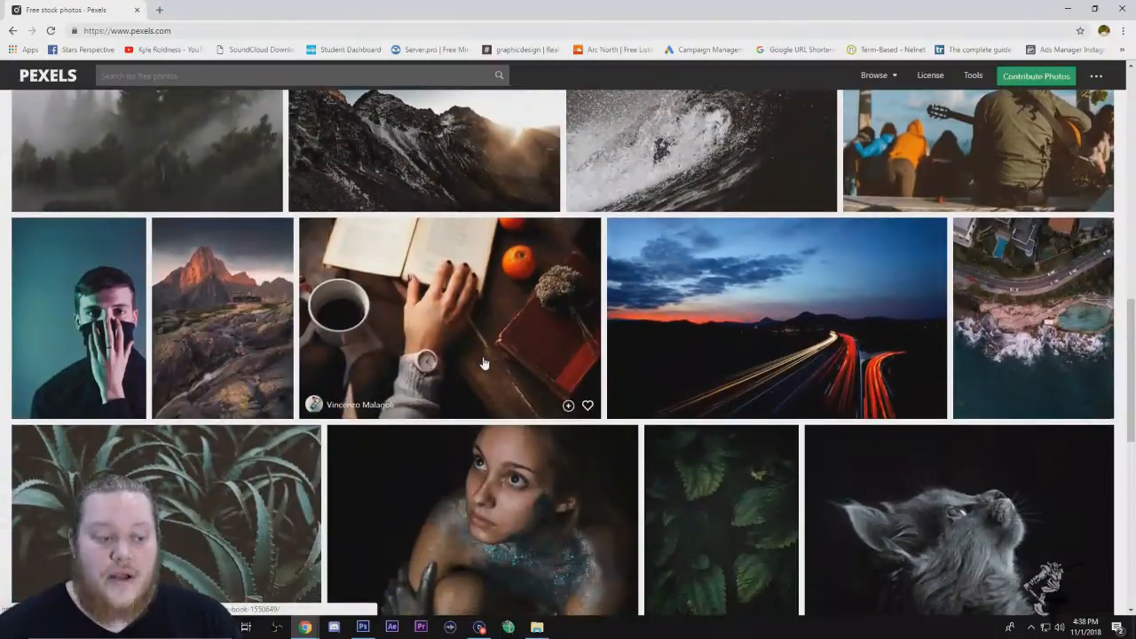
pyautogui.scroll(-2, 484, 368)
pyautogui.scroll(-8, 483, 368)
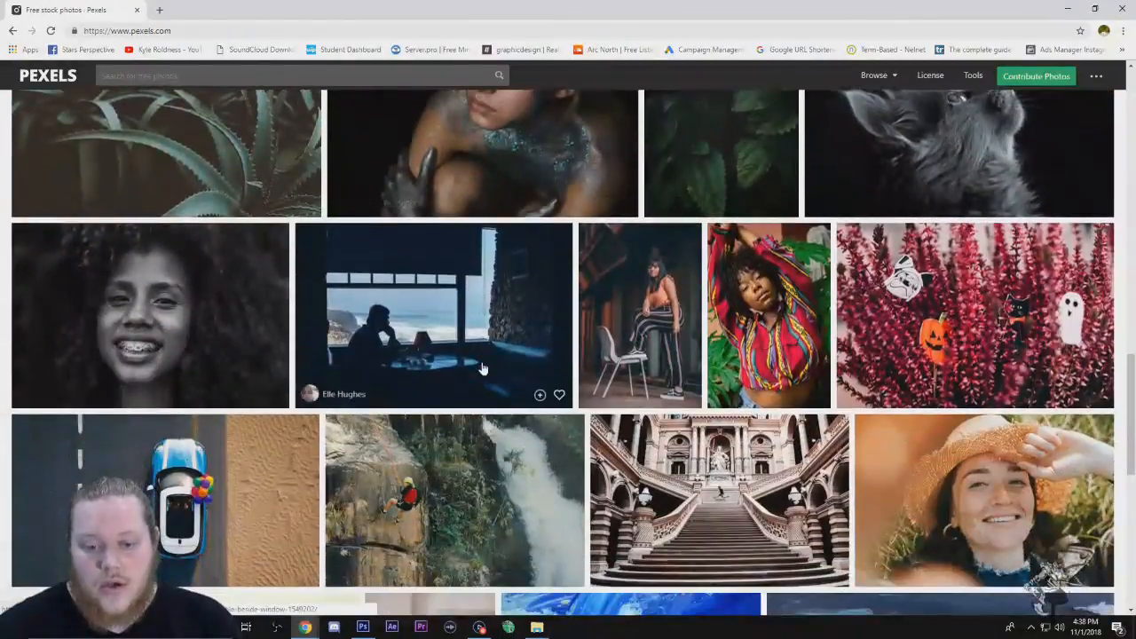
pyautogui.scroll(15, 578, 477)
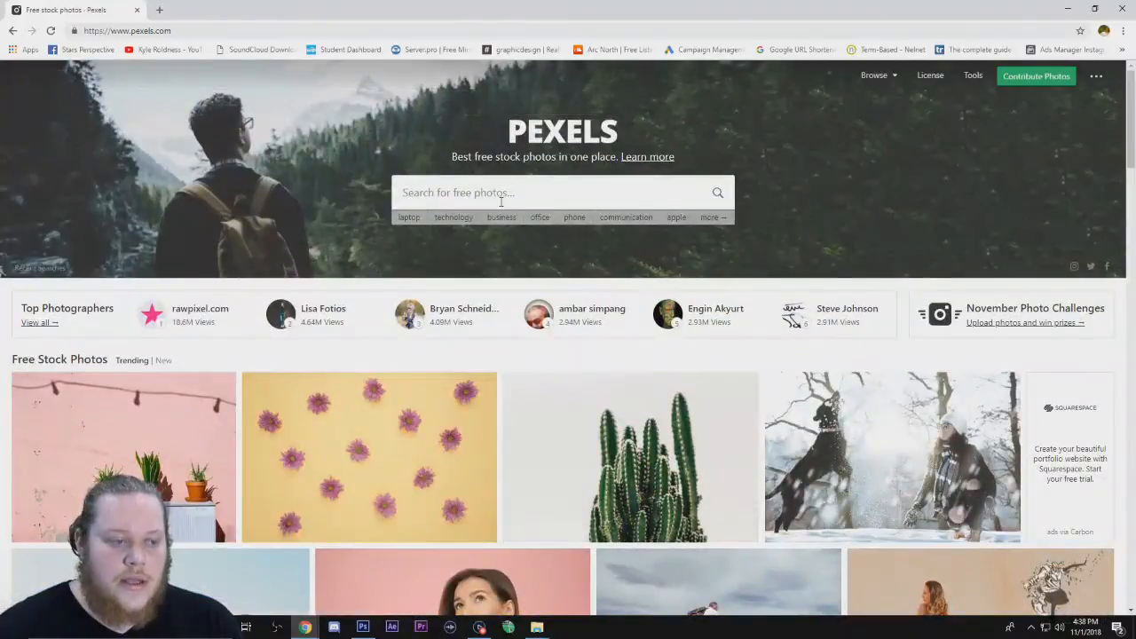
# Step: Search Pexels for "Fire" and open the orange and red close-up photo of flames
pyautogui.click(504, 194)
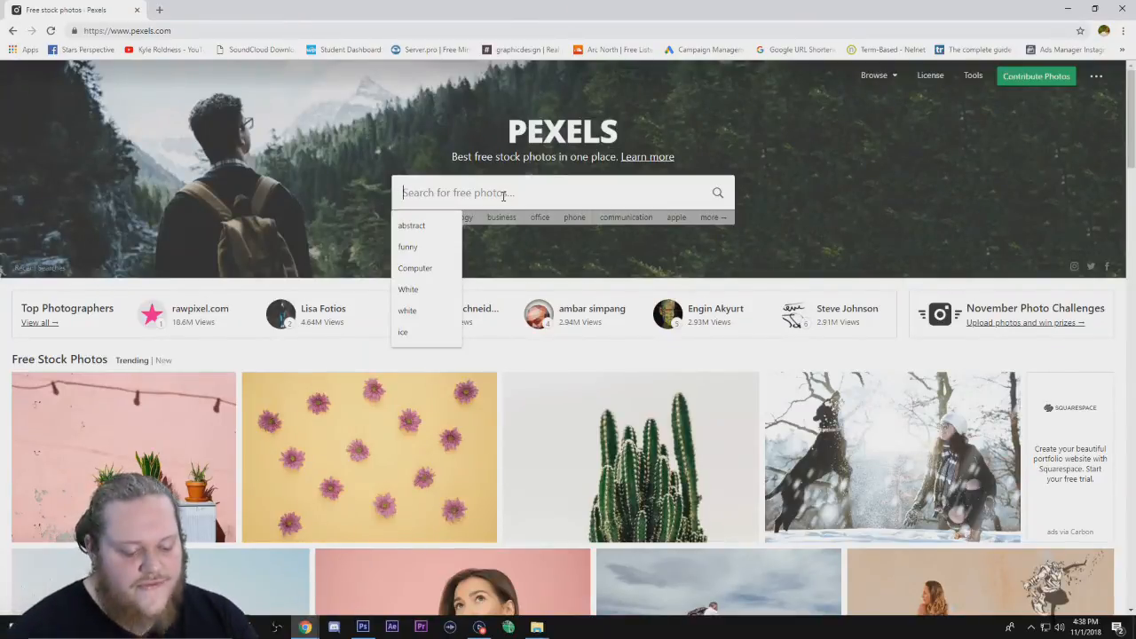
pyautogui.write('Fire')
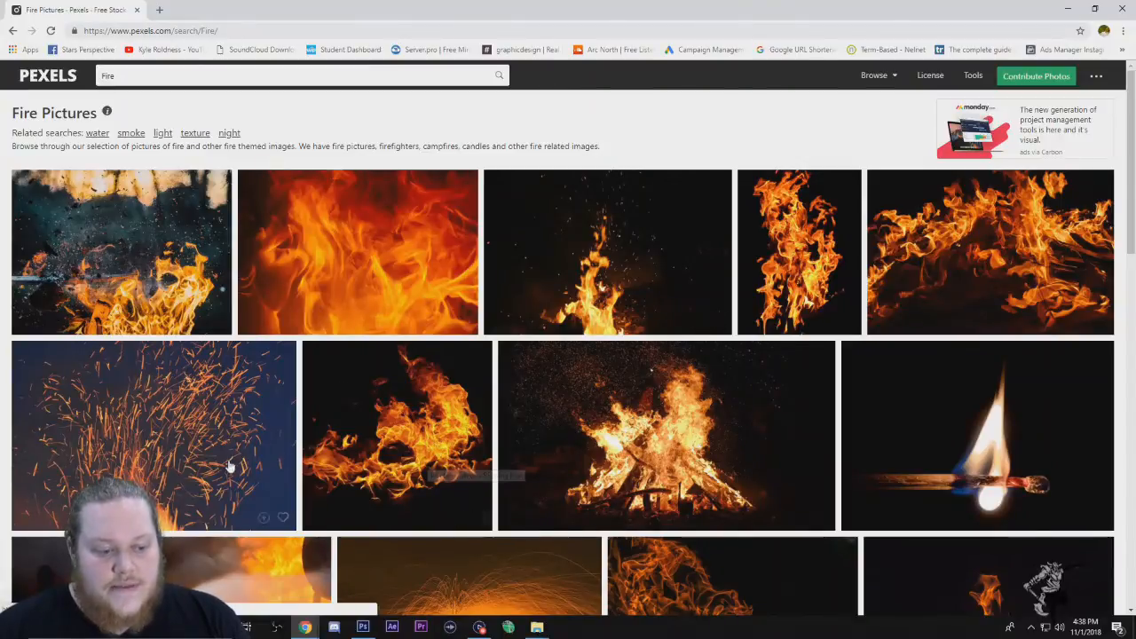
pyautogui.click(373, 275)
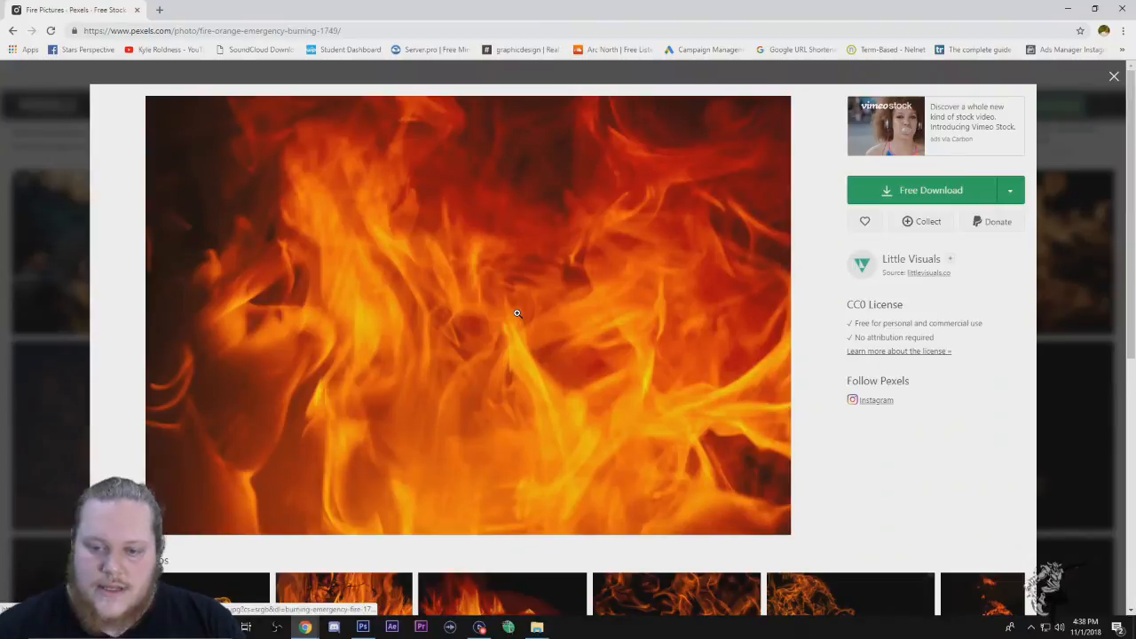
pyautogui.rightClick(516, 316)
pyautogui.rightClick(457, 289)
pyautogui.click(309, 296)
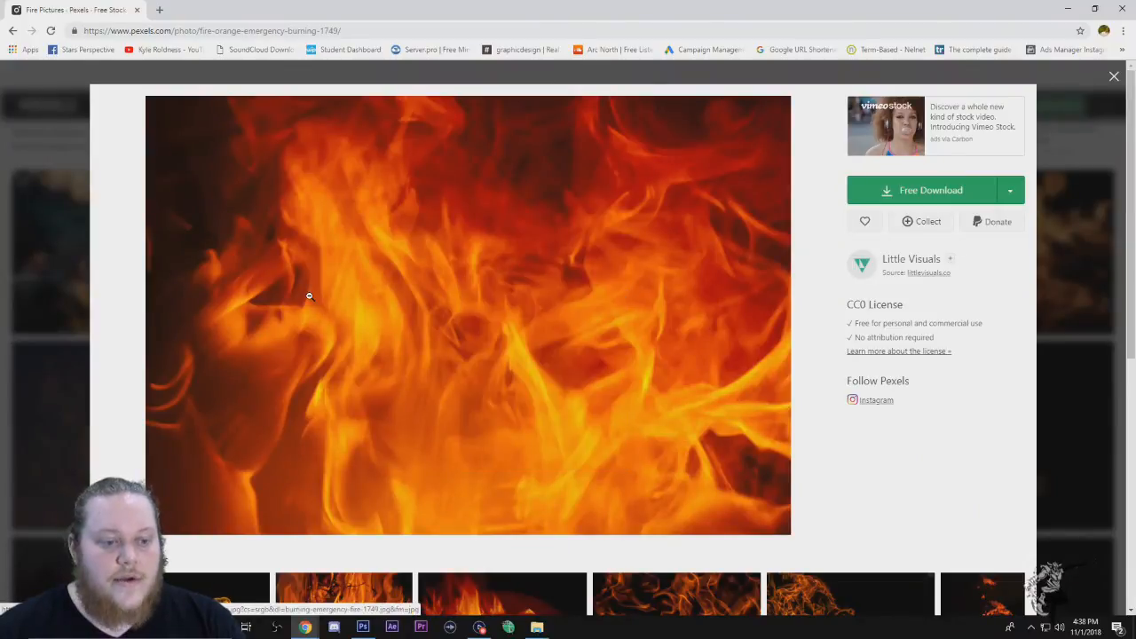
pyautogui.click(594, 284)
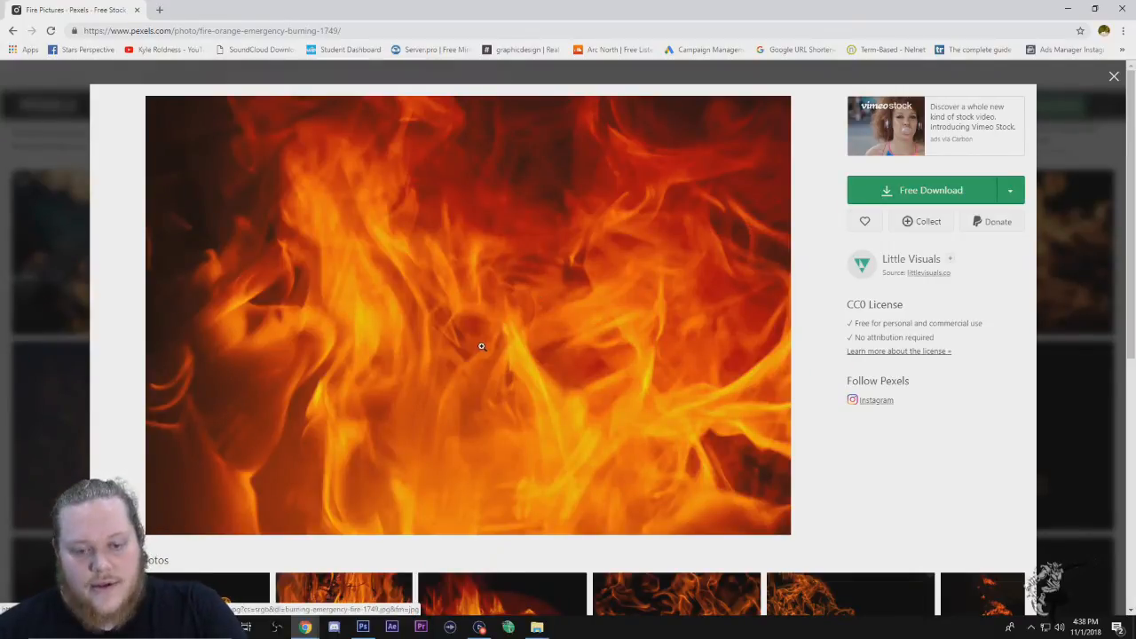
# Step: Save the flames photo to the Desktop as a JPEG image named fire-orange-emergency-burning
pyautogui.rightClick(455, 277)
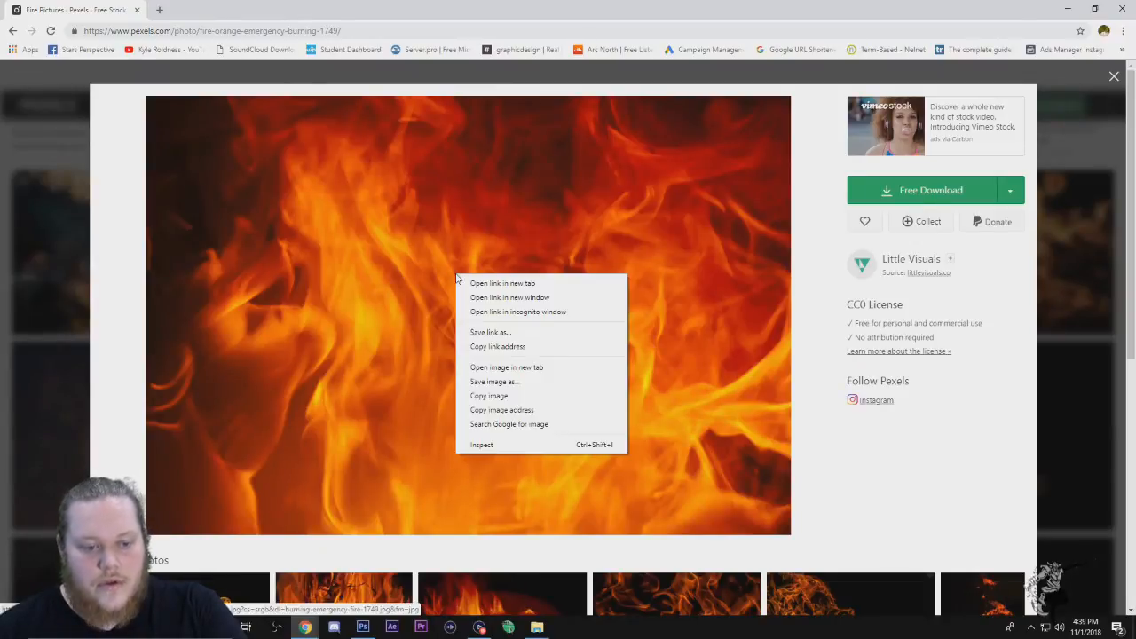
pyautogui.click(521, 384)
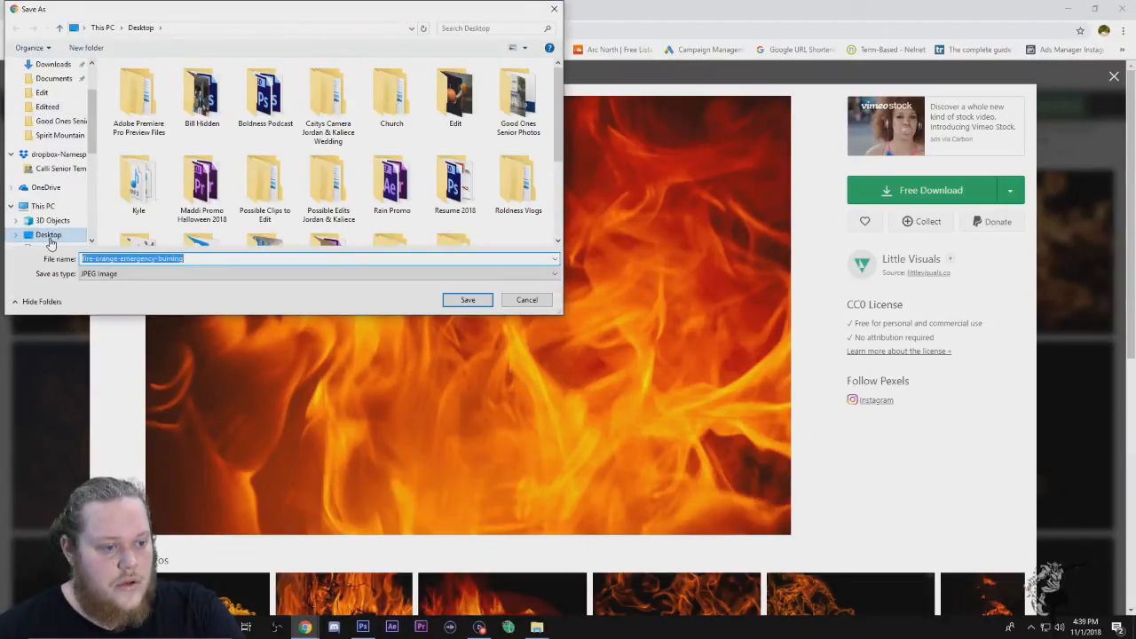
pyautogui.click(48, 235)
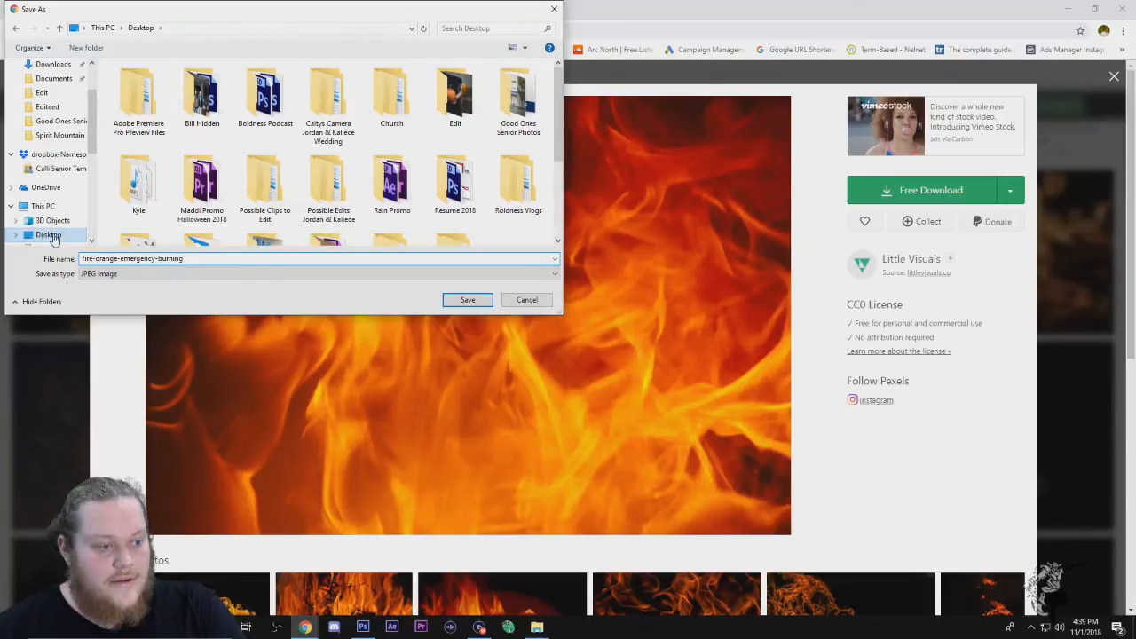
pyautogui.rightClick(51, 236)
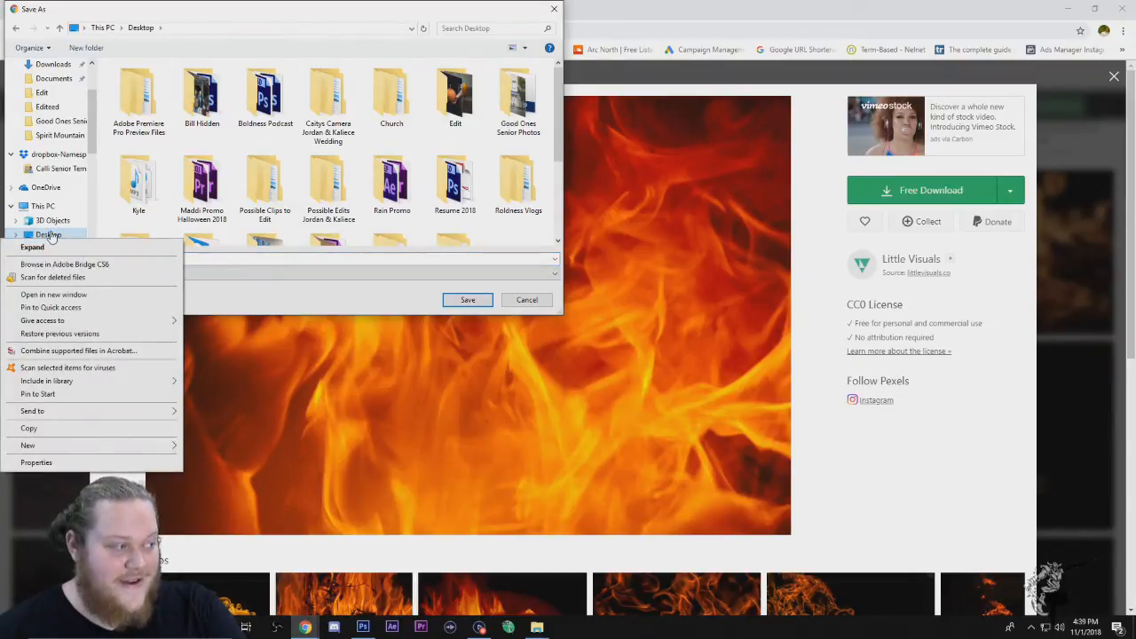
pyautogui.click(48, 226)
pyautogui.click(51, 235)
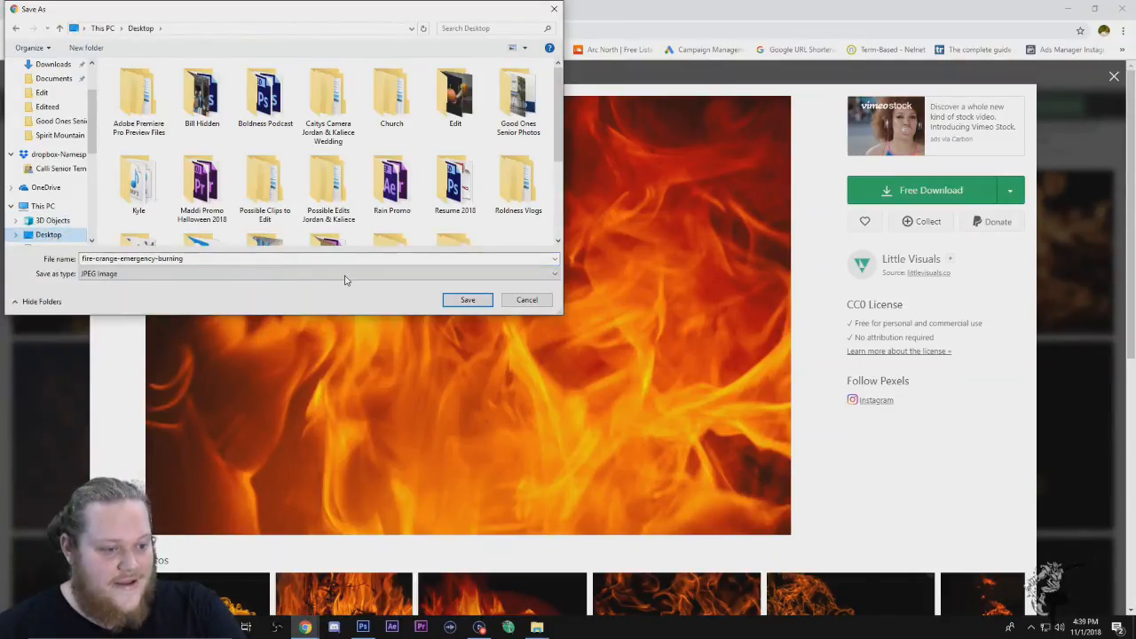
pyautogui.scroll(-3, 502, 200)
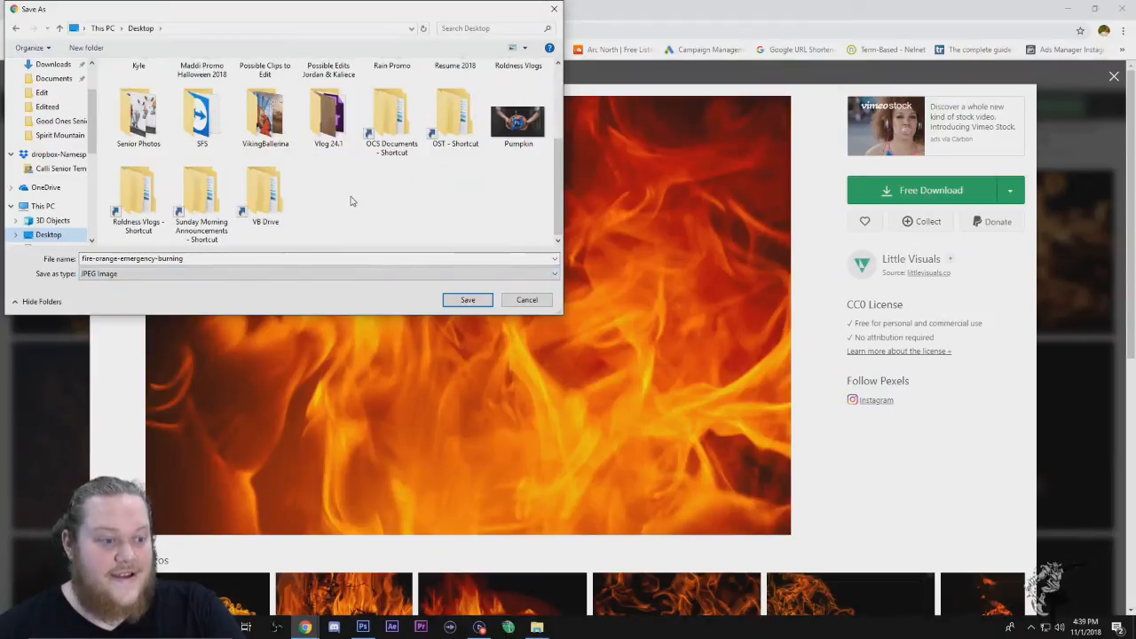
pyautogui.click(468, 300)
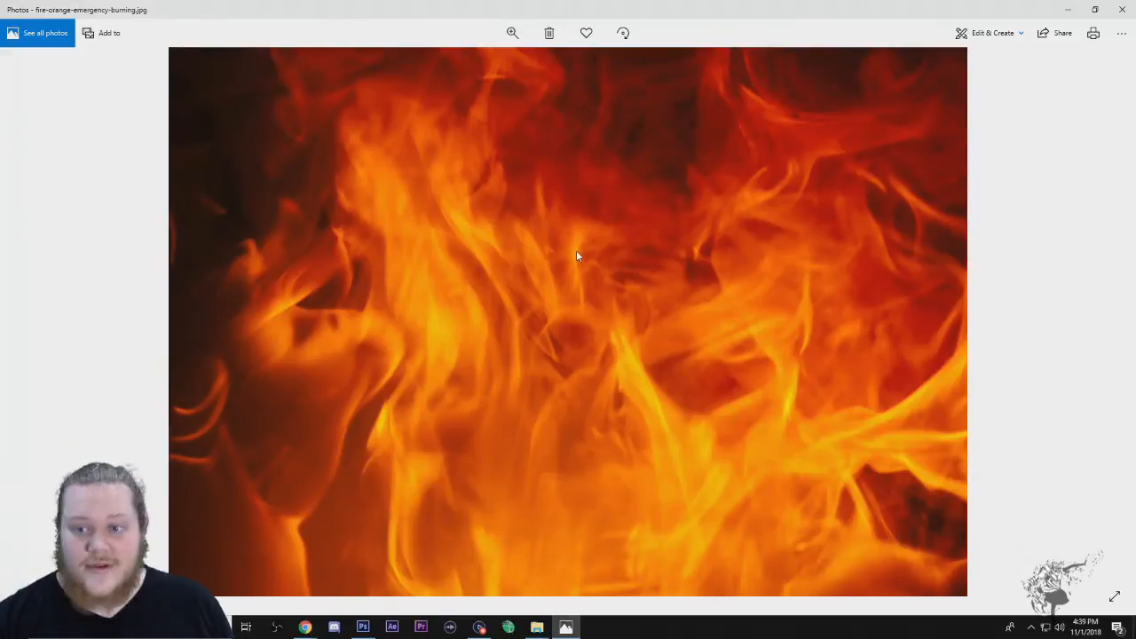
# Step: Close the photo viewer, then minimize Chrome, Photoshop and both open folder windows to clear the desktop
pyautogui.click(1125, 7)
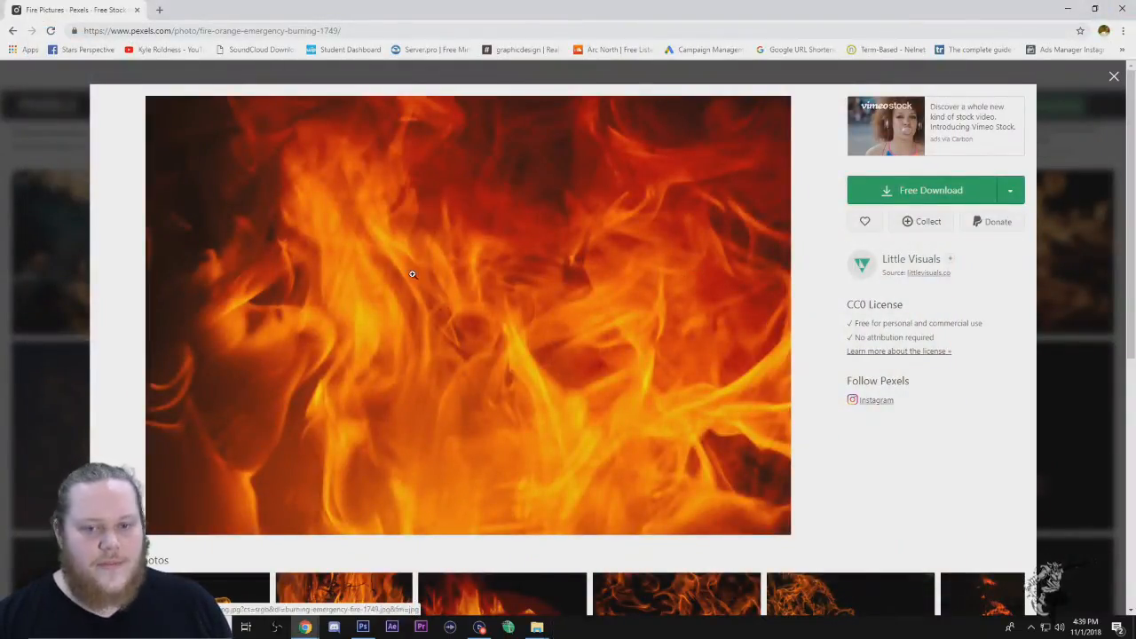
pyautogui.click(1065, 9)
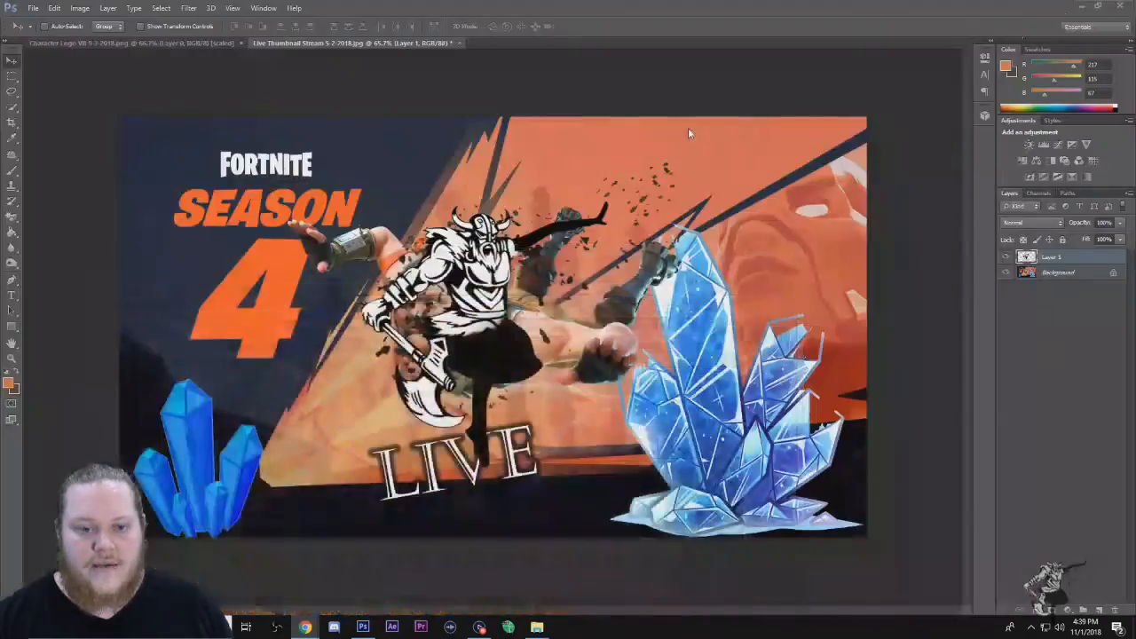
pyautogui.click(1081, 7)
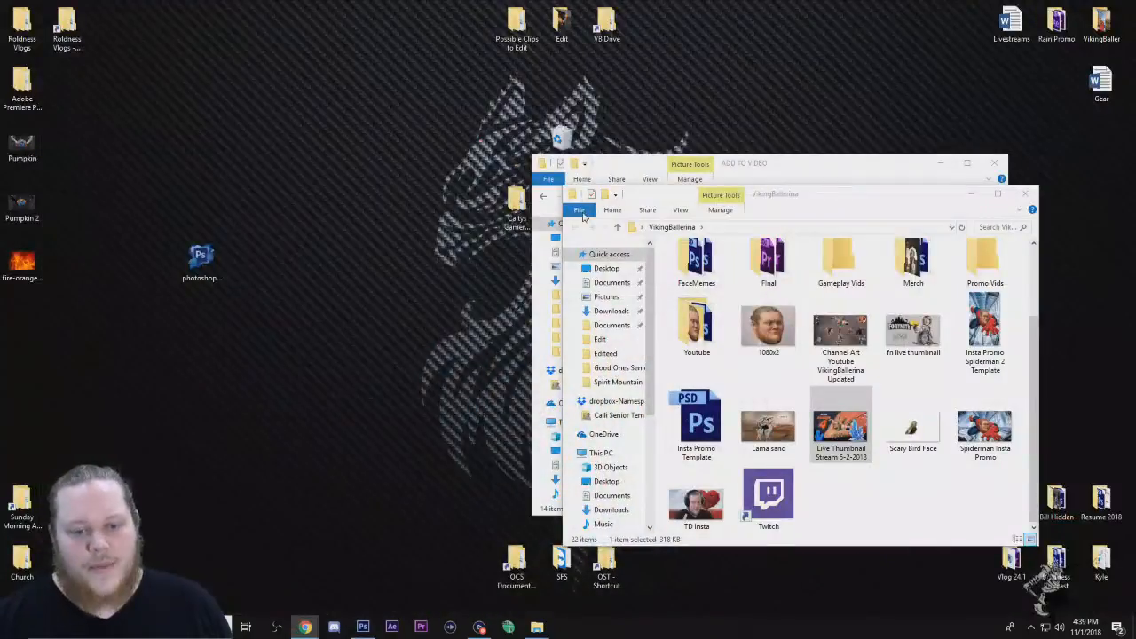
pyautogui.click(972, 194)
pyautogui.click(941, 163)
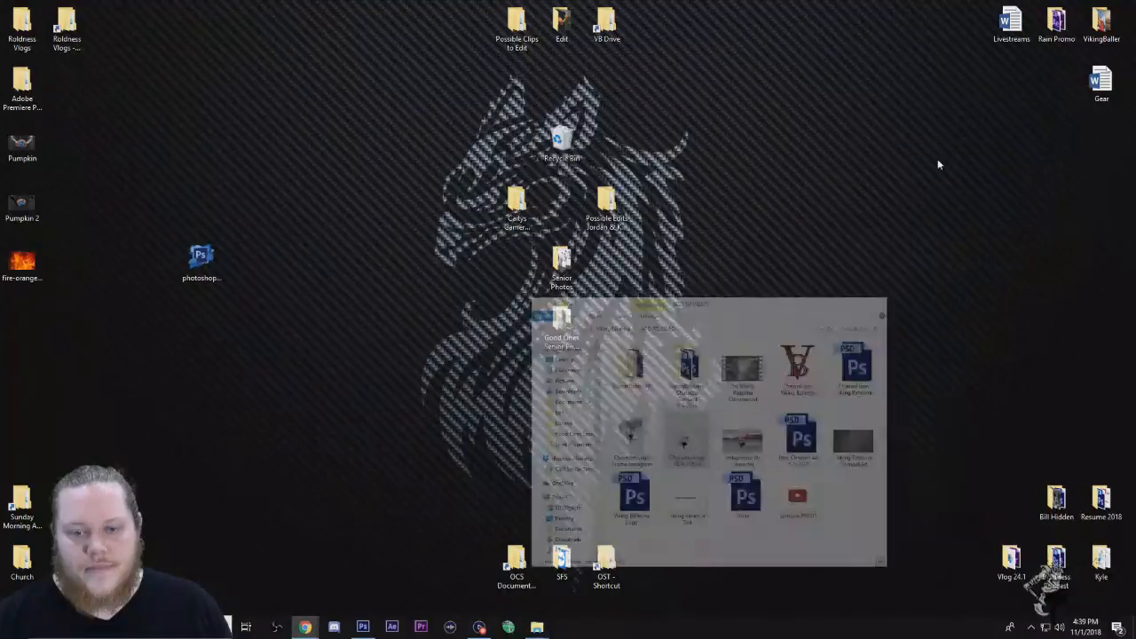
# Step: Open the VB Drive folder from the desktop and go to the Downloads folder in its window
pyautogui.doubleClick(609, 25)
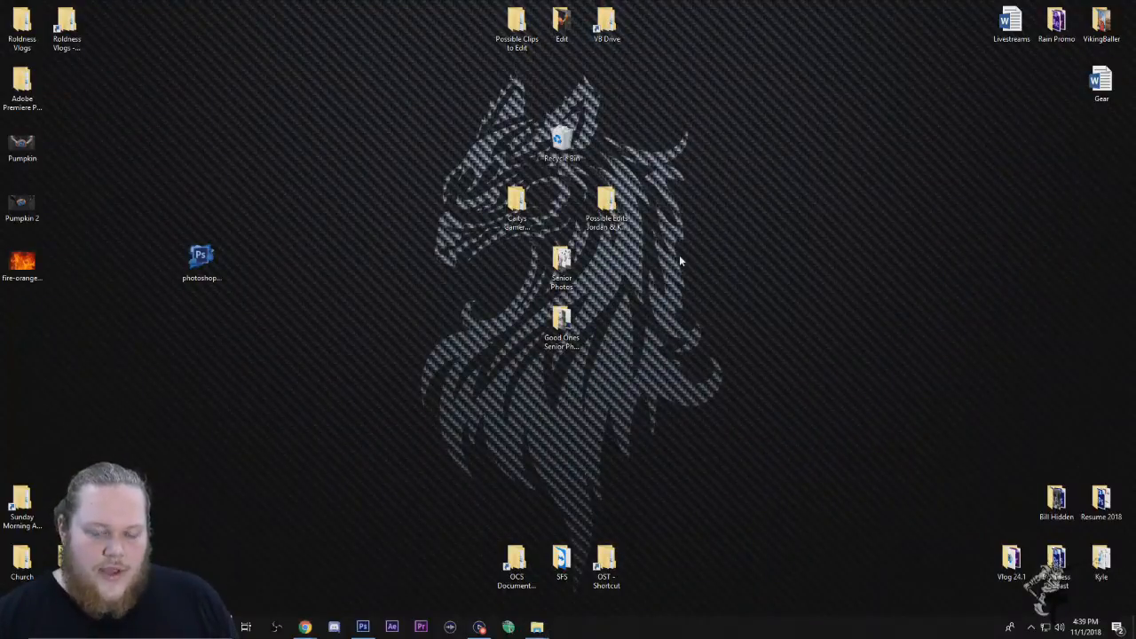
pyautogui.moveTo(665, 383); pyautogui.dragTo(665, 287)
pyautogui.scroll(-3, 648, 355)
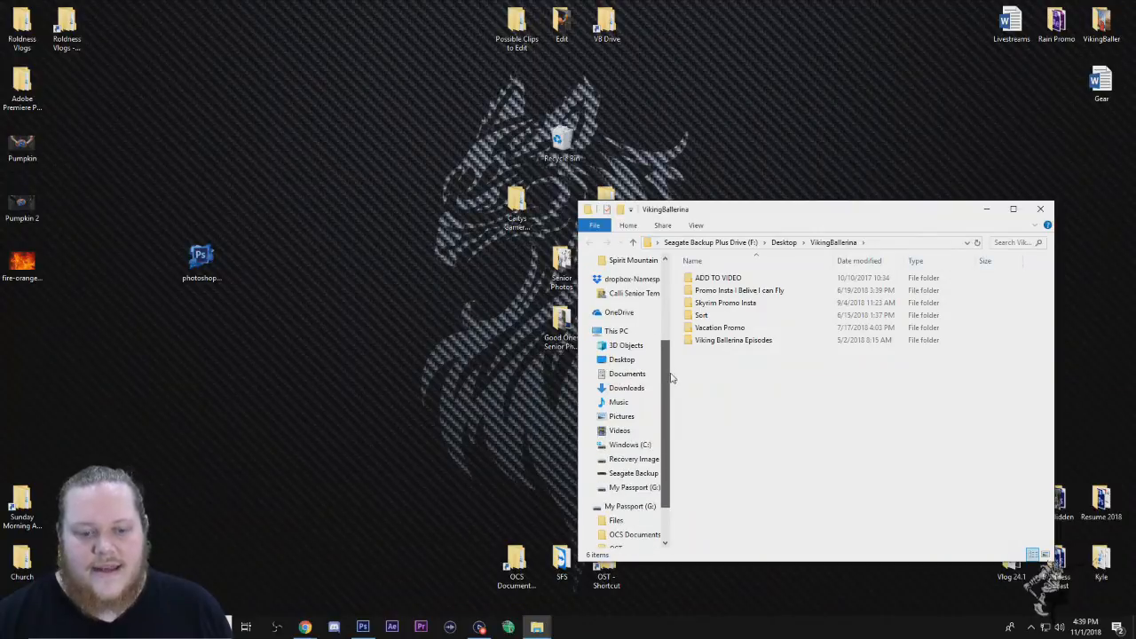
pyautogui.click(636, 391)
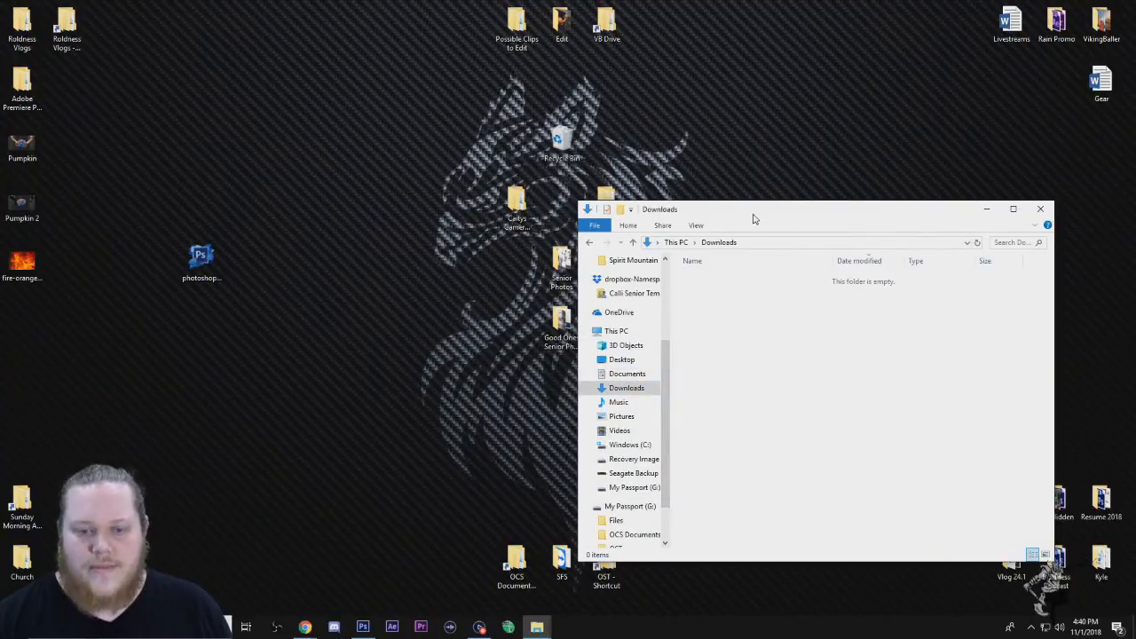
# Step: Close the Downloads folder, check the save location offered for the Pexels flames photo without saving, and return to a clear desktop
pyautogui.click(1040, 209)
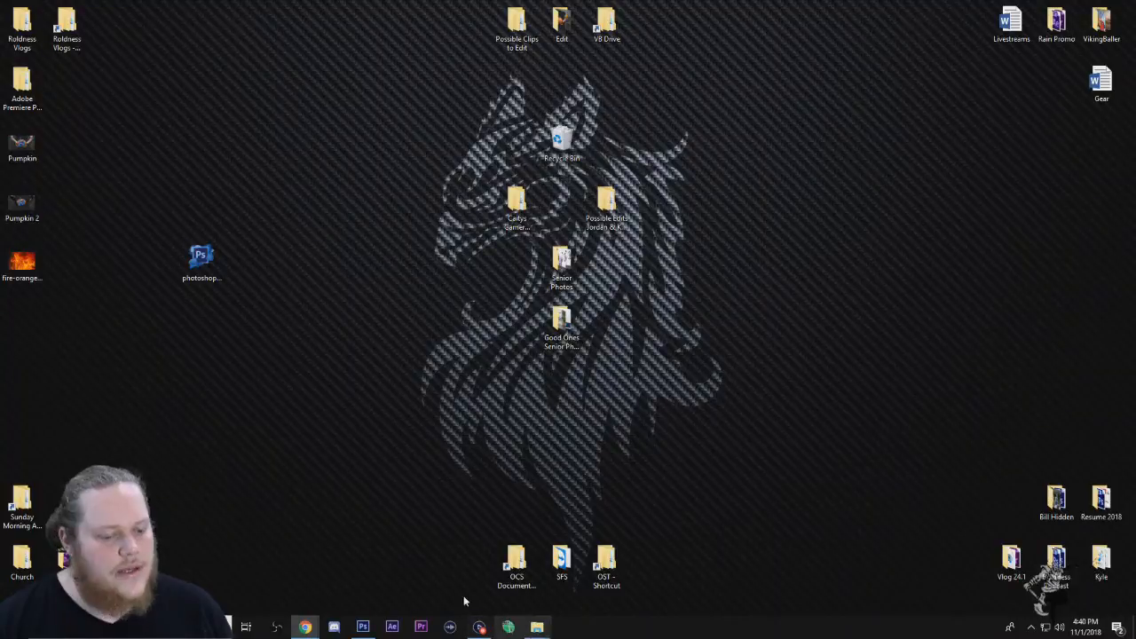
pyautogui.moveTo(305, 626)
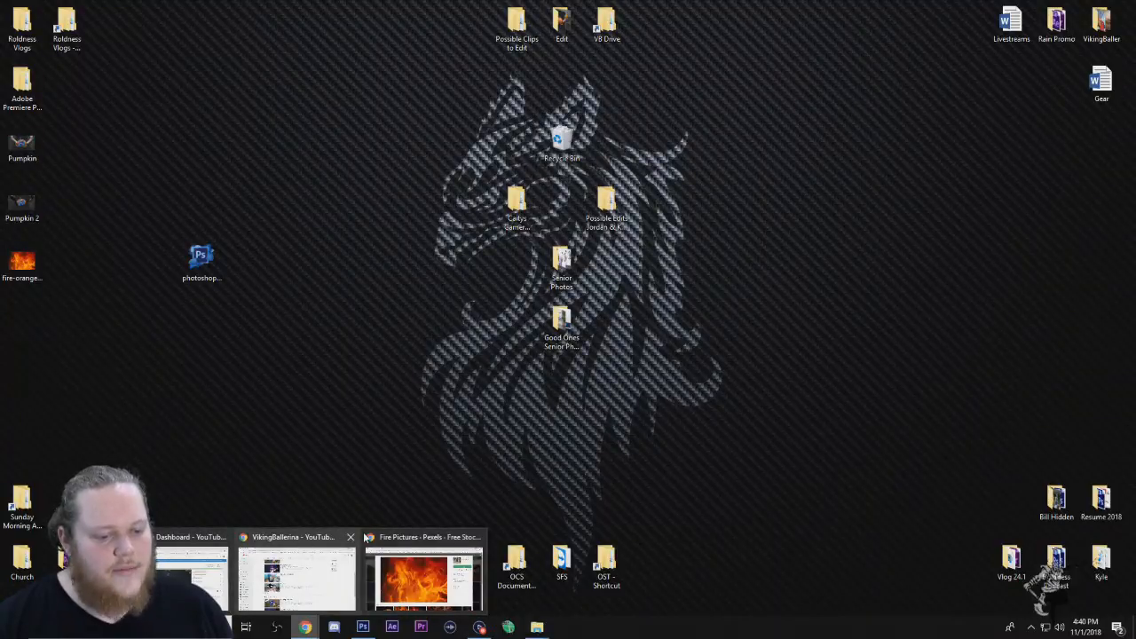
pyautogui.click(397, 555)
pyautogui.rightClick(496, 212)
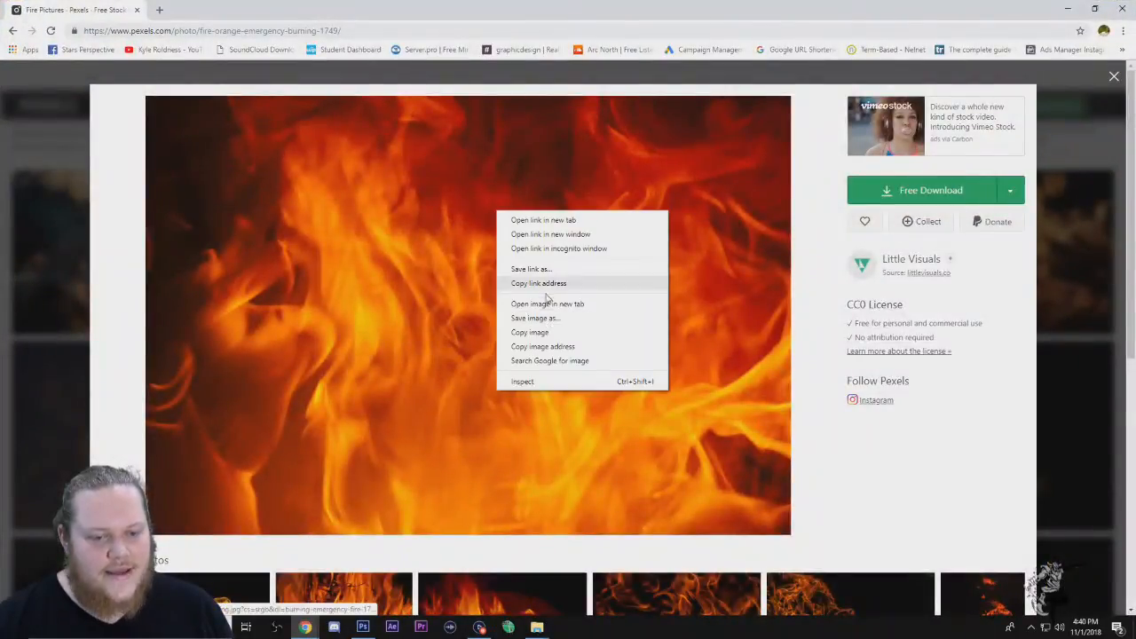
pyautogui.click(537, 318)
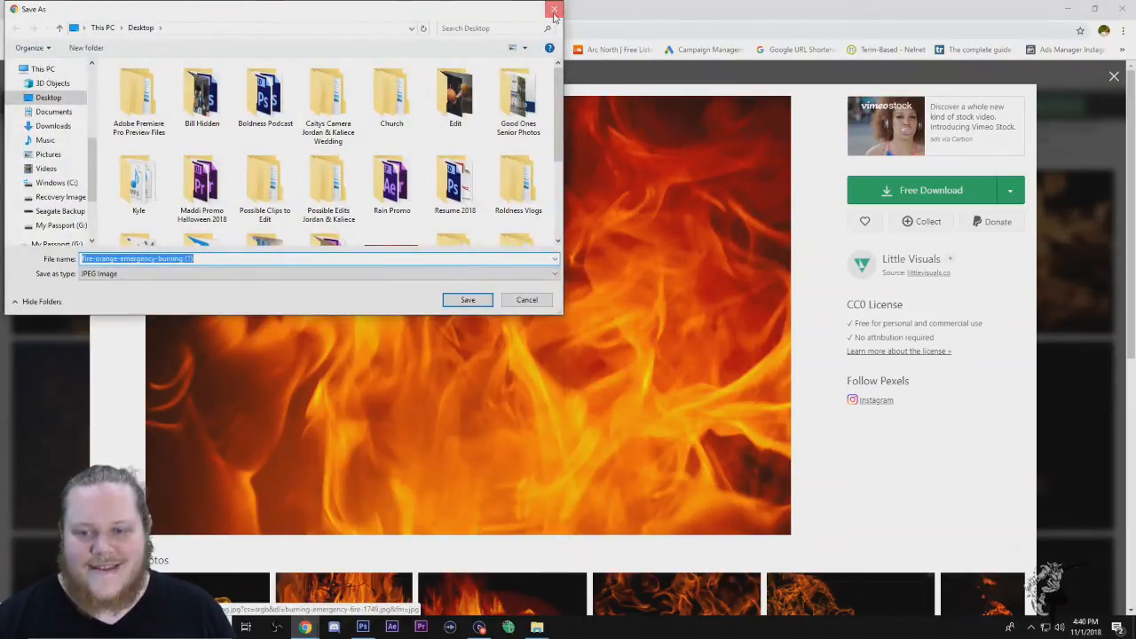
pyautogui.click(554, 9)
pyautogui.click(1114, 76)
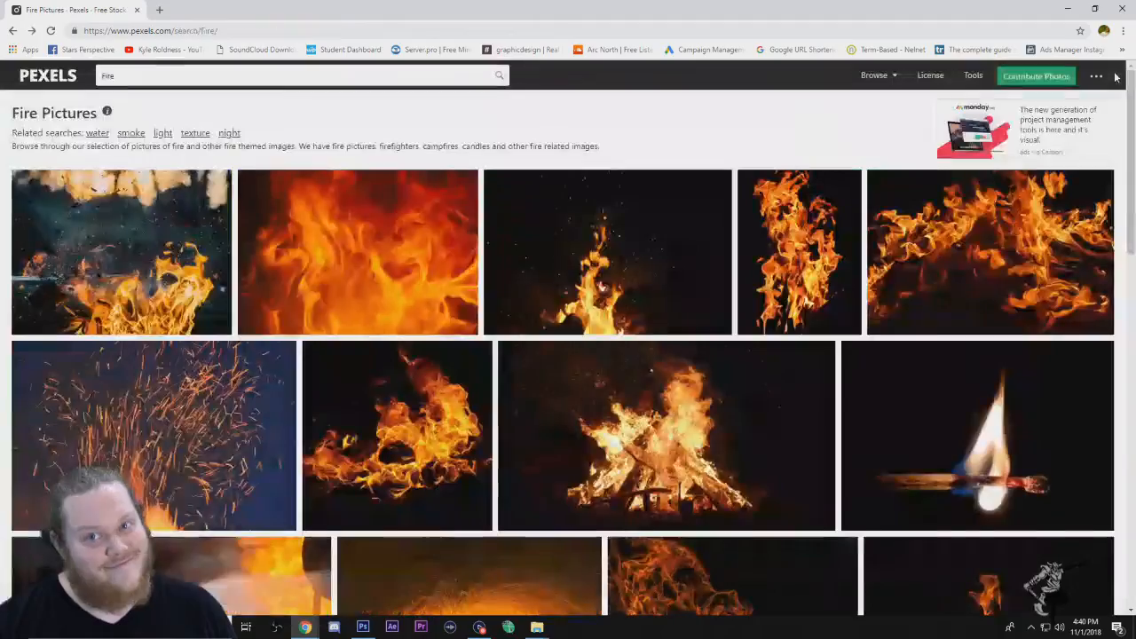
pyautogui.click(1070, 8)
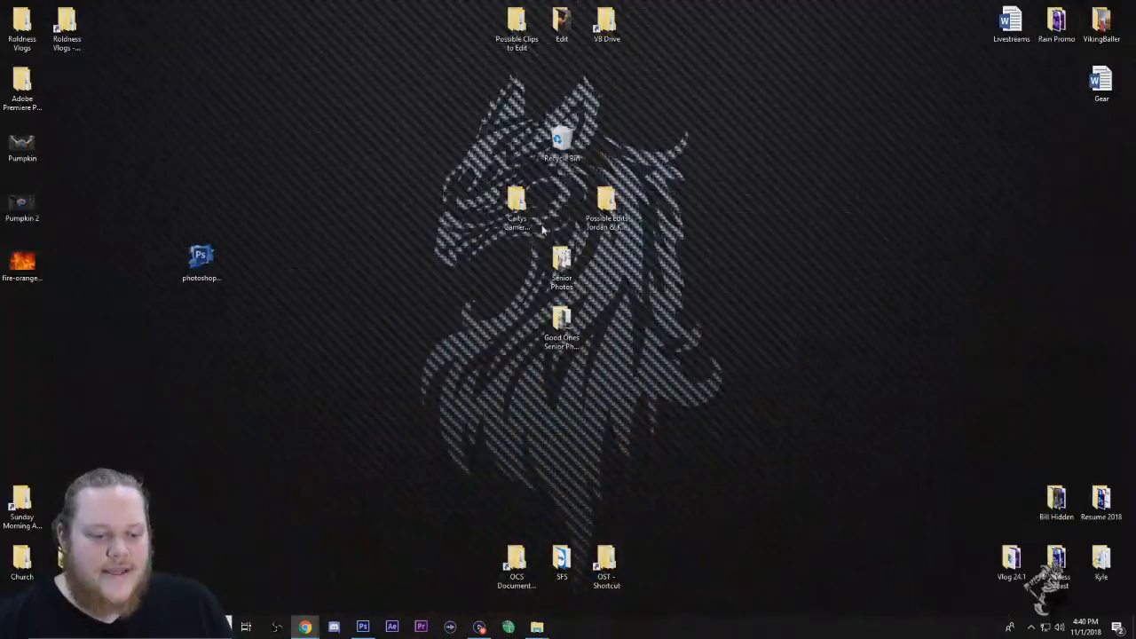
# Step: Switch to Photoshop and place the fire-orange-emergency-burning image from the desktop into the Live Thumbnail Stream document
pyautogui.click(362, 627)
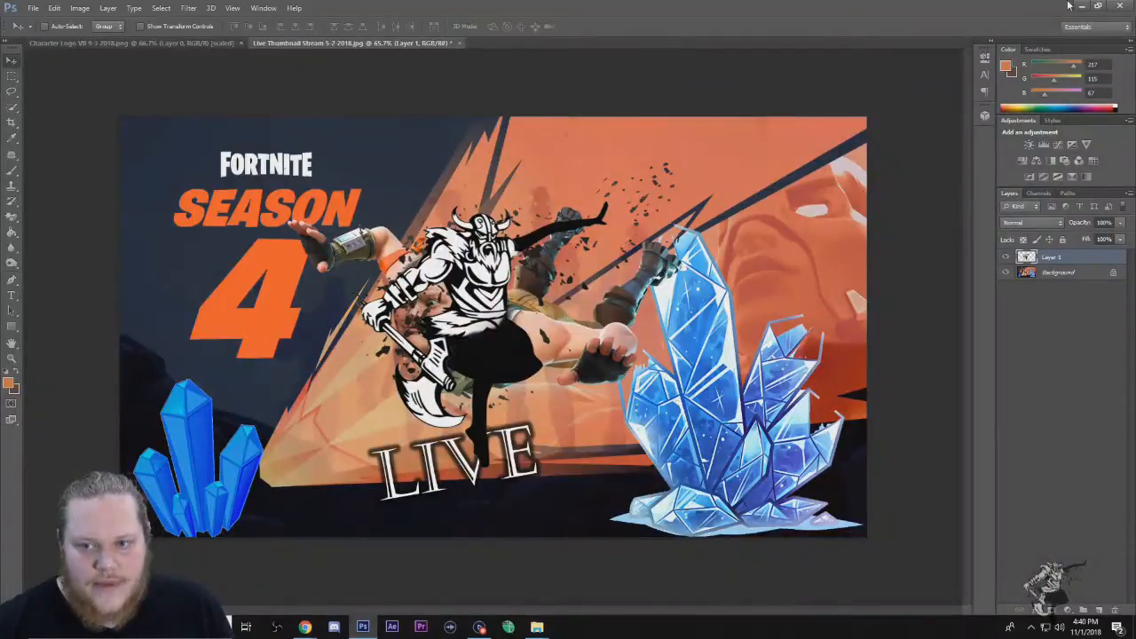
pyautogui.click(1098, 5)
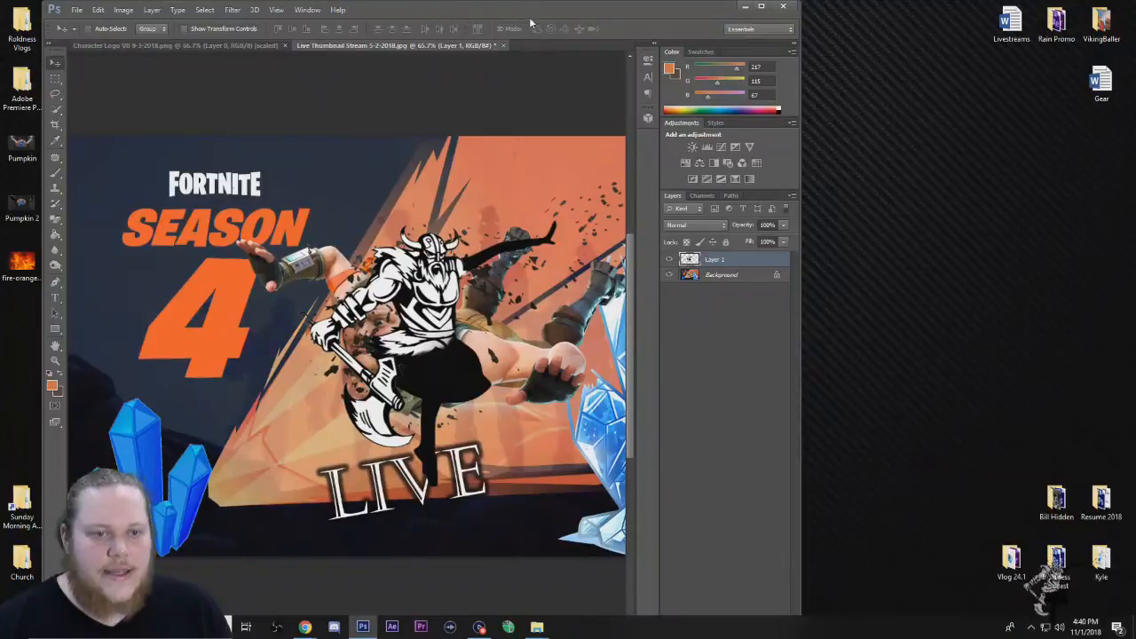
pyautogui.moveTo(537, 8); pyautogui.dragTo(621, 7)
pyautogui.moveTo(64, 268); pyautogui.dragTo(308, 293)
pyautogui.moveTo(95, 280); pyautogui.dragTo(359, 374)
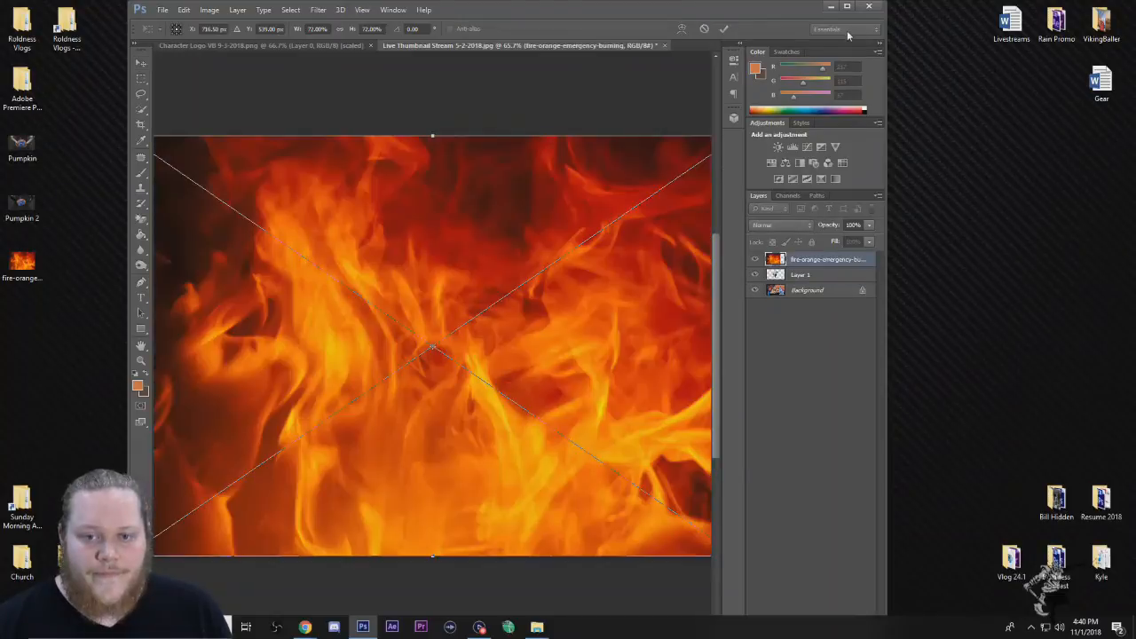
pyautogui.click(847, 6)
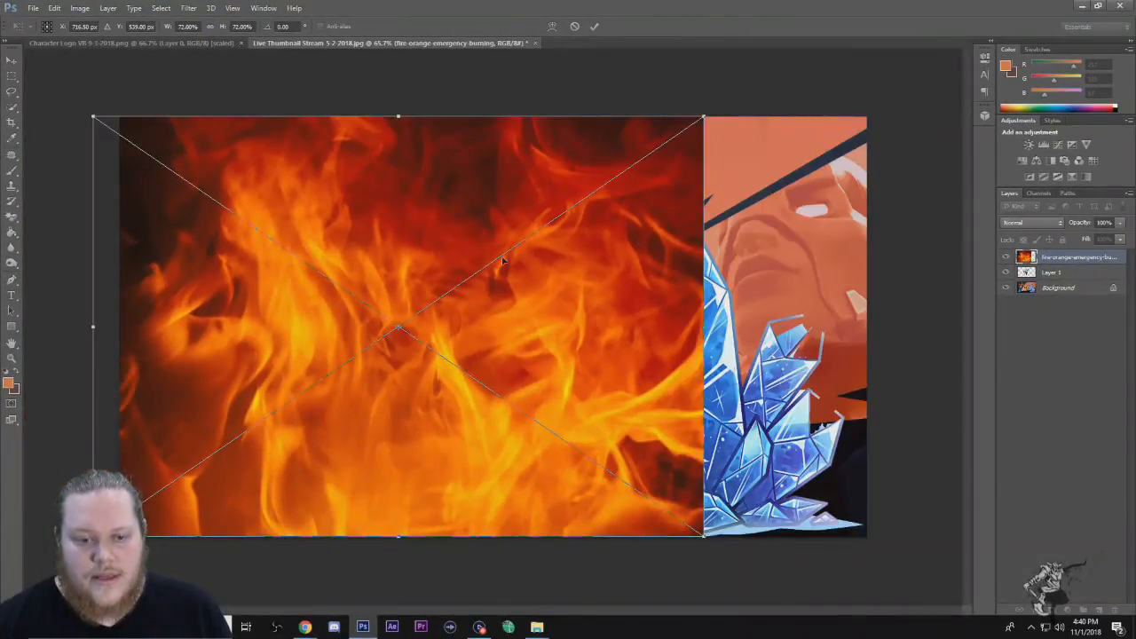
pyautogui.press('Return')
# Step: Move the fire layer below Layer 1 and enlarge and position it so the flames cover the whole canvas
pyautogui.moveTo(1079, 258); pyautogui.dragTo(1084, 293)
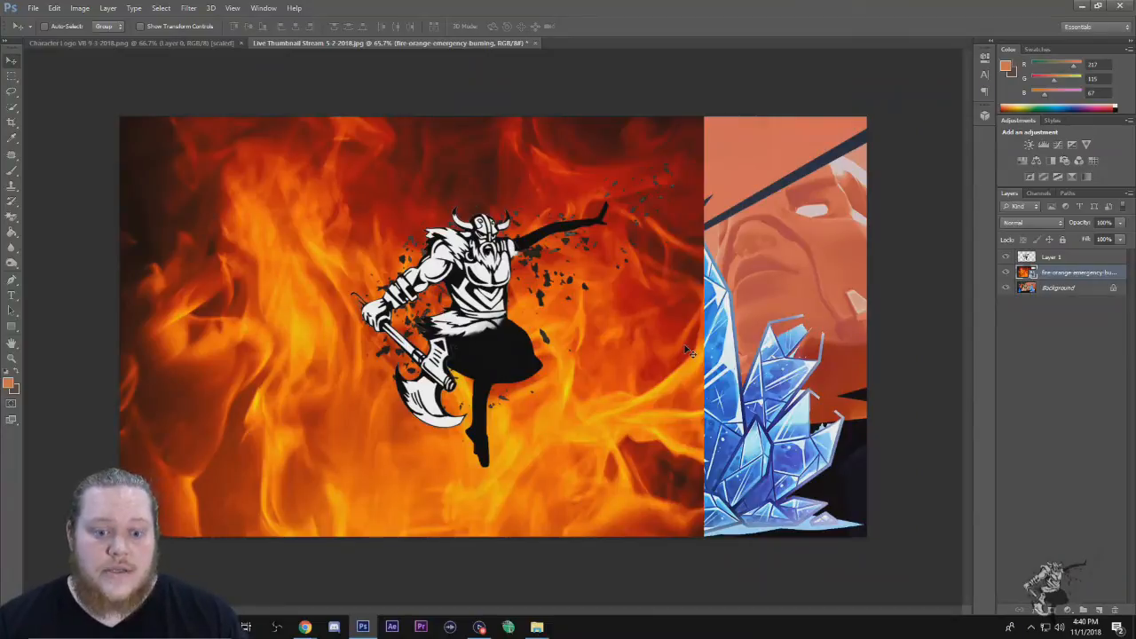
pyautogui.hotkey('ctrl', 't')
pyautogui.moveTo(704, 538); pyautogui.dragTo(911, 565)
pyautogui.press('Return')
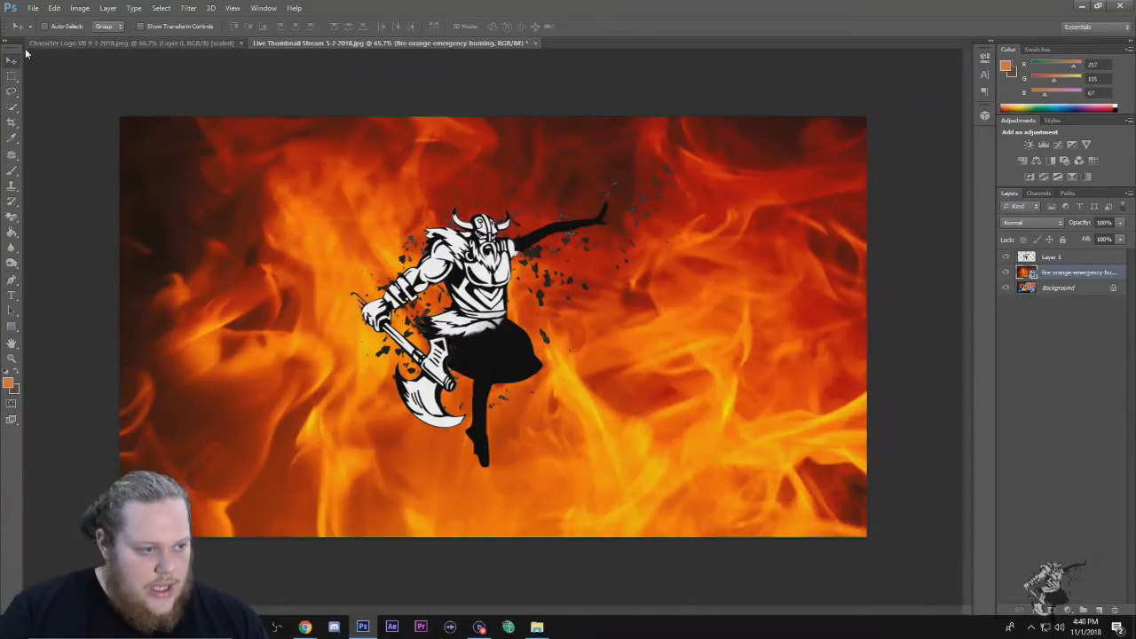
pyautogui.moveTo(472, 291)
pyautogui.mouseDown()
pyautogui.moveTo(477, 300)
pyautogui.moveTo(460, 279)
pyautogui.mouseUp()
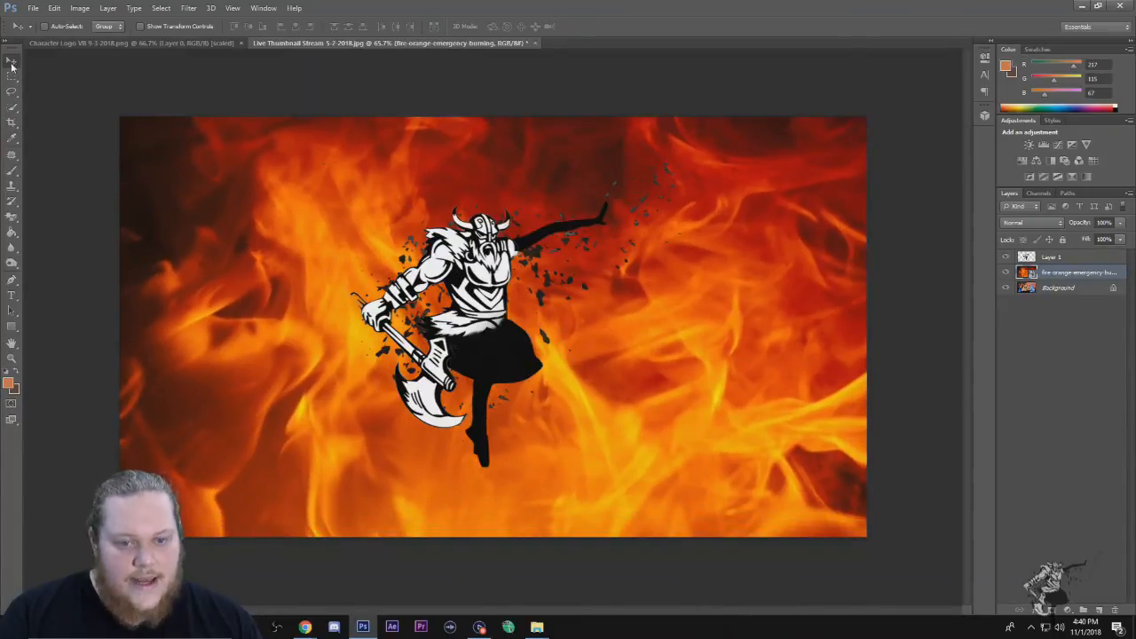
# Step: Select Layer 1 and shift the Viking figure slightly down and to the right over the flames
pyautogui.click(1057, 256)
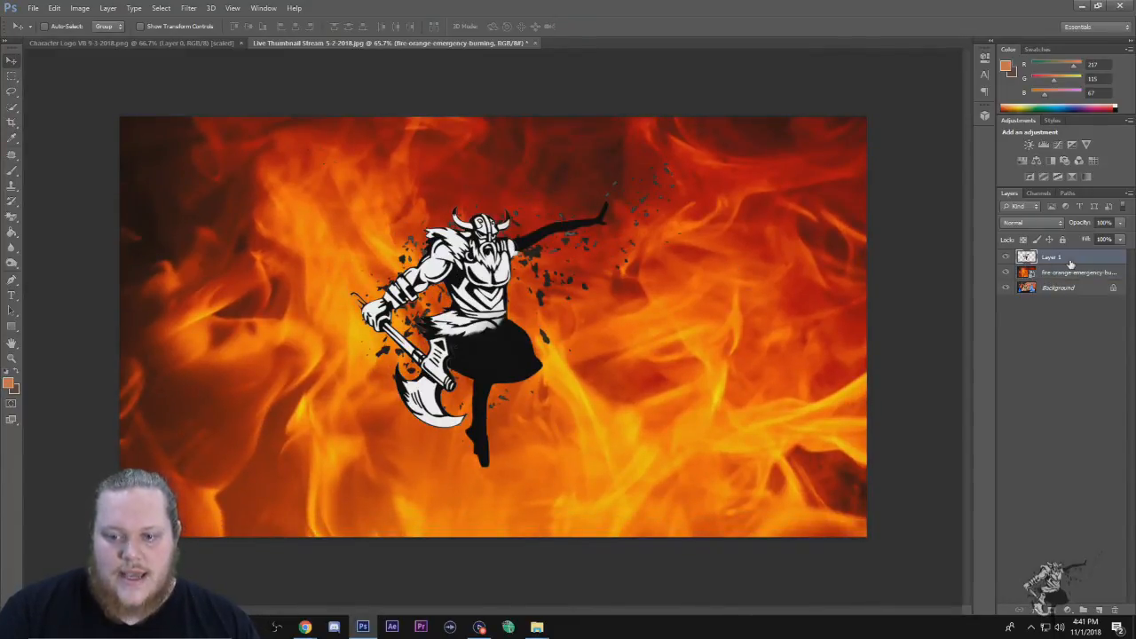
pyautogui.moveTo(507, 275)
pyautogui.mouseDown()
pyautogui.moveTo(534, 298)
pyautogui.moveTo(517, 289)
pyautogui.mouseUp()
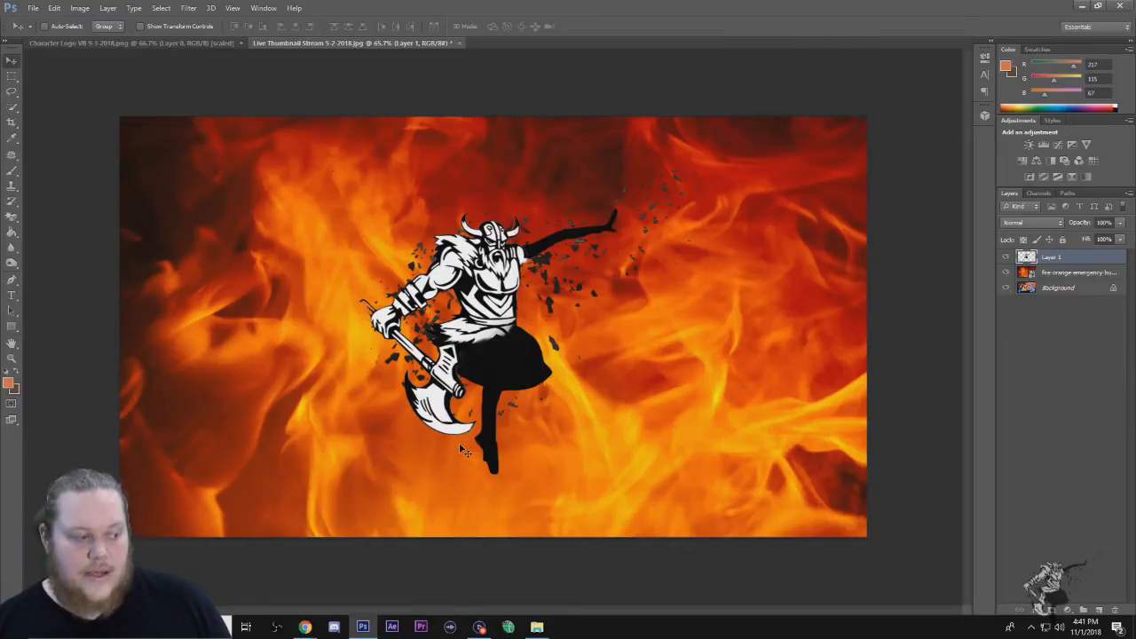
pyautogui.moveTo(488, 278); pyautogui.dragTo(485, 320)
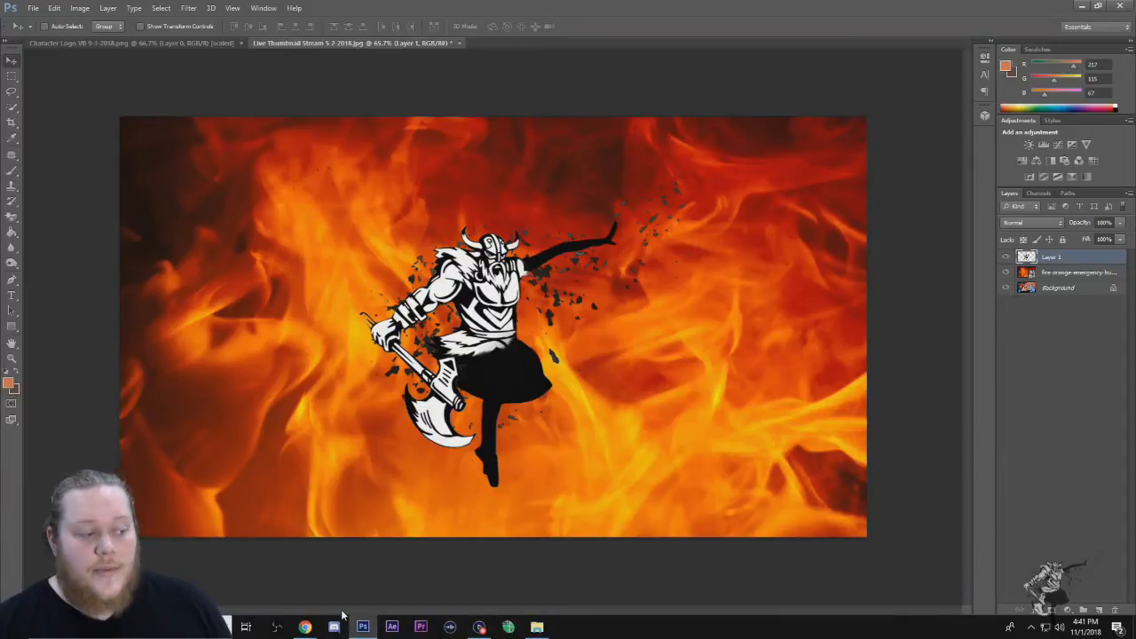
# Step: Switch to the Chrome window with the Pexels fire pictures and go back to the new tab page
pyautogui.moveTo(304, 626)
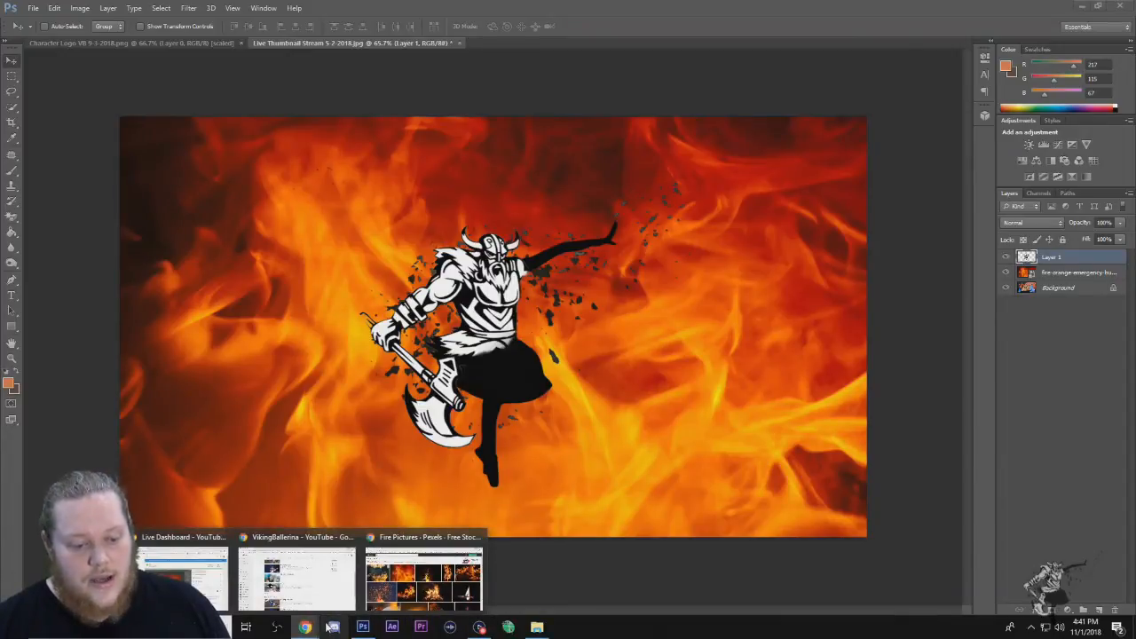
pyautogui.click(427, 549)
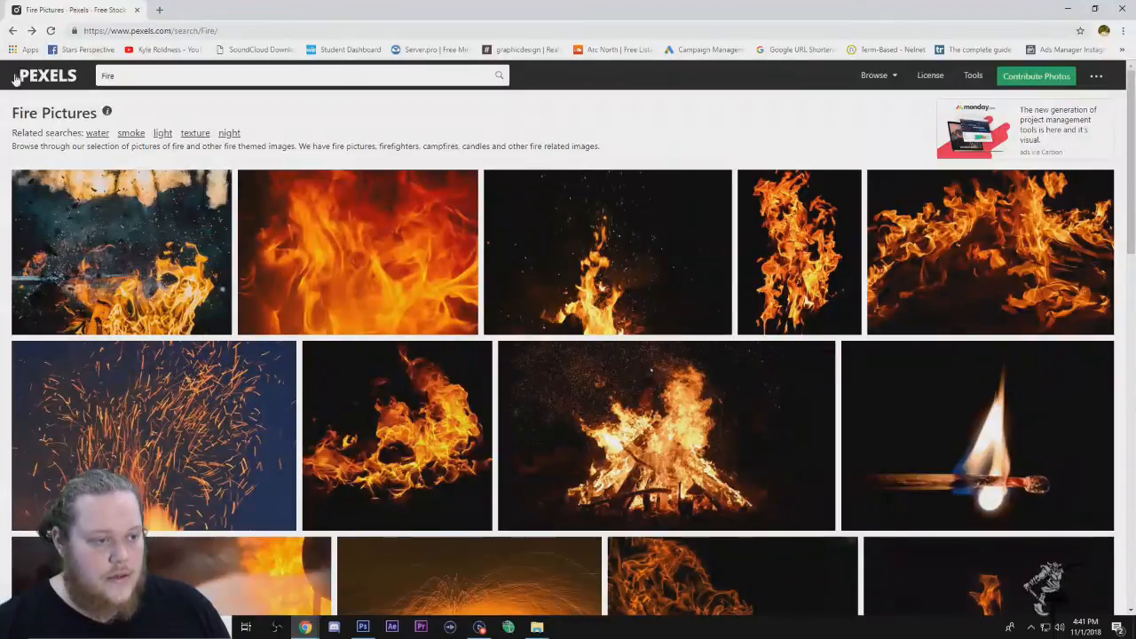
pyautogui.click(12, 30)
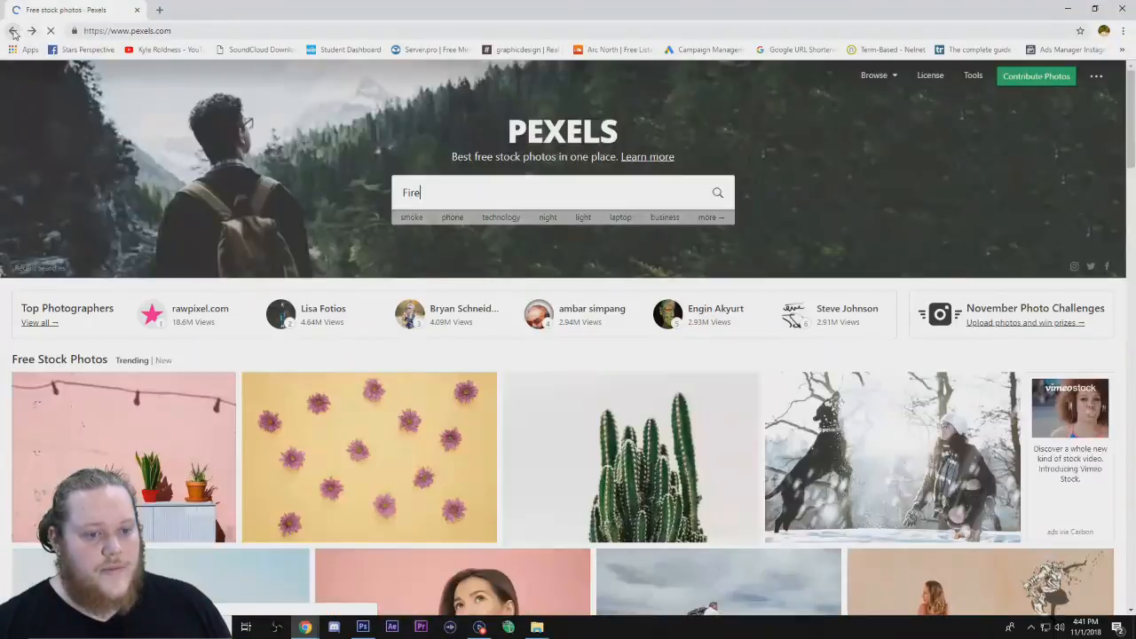
pyautogui.click(11, 32)
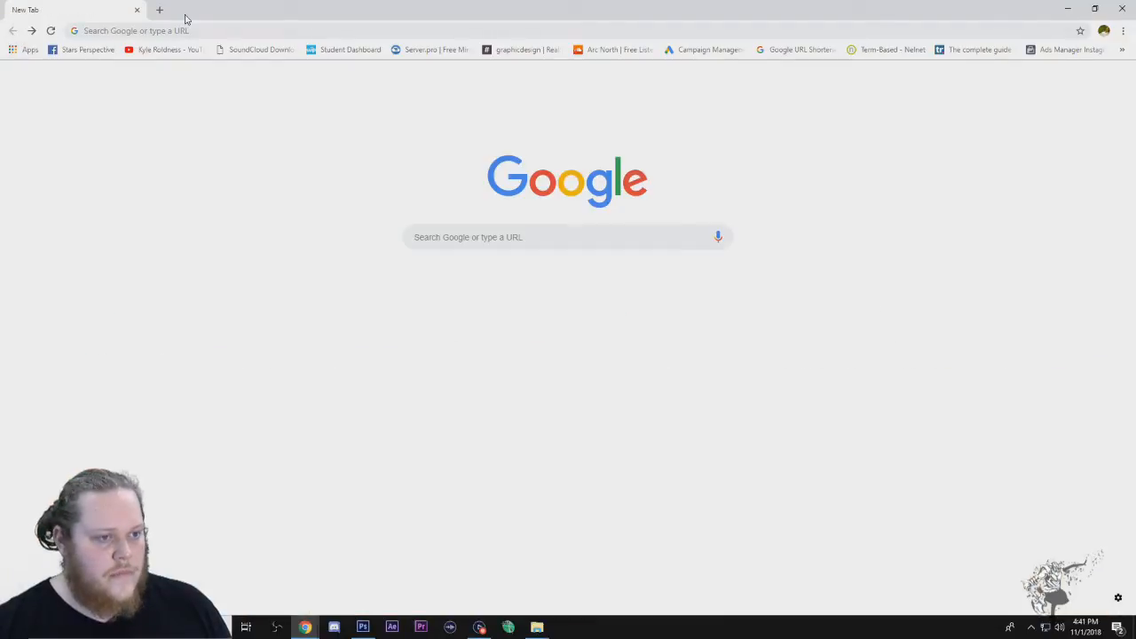
pyautogui.click(235, 30)
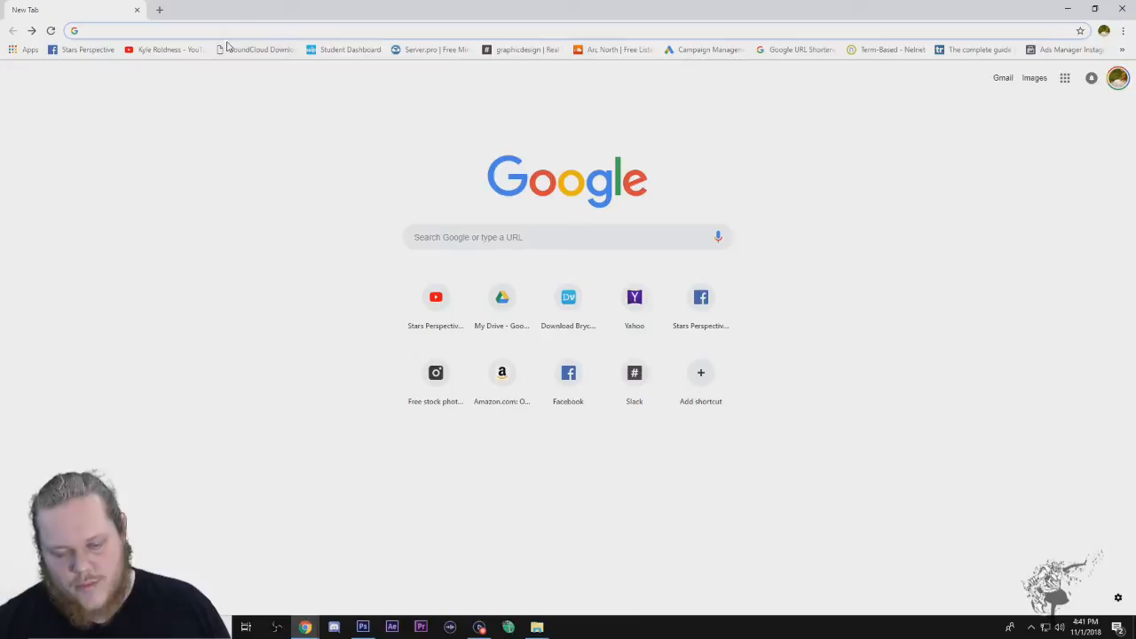
pyautogui.click(84, 175)
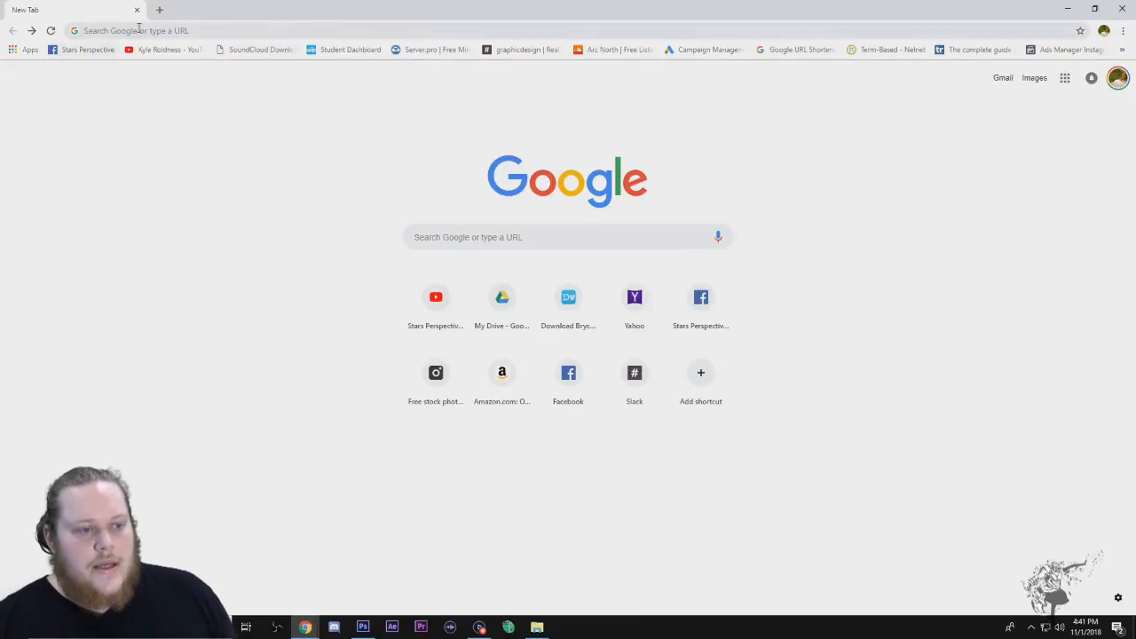
pyautogui.click(137, 29)
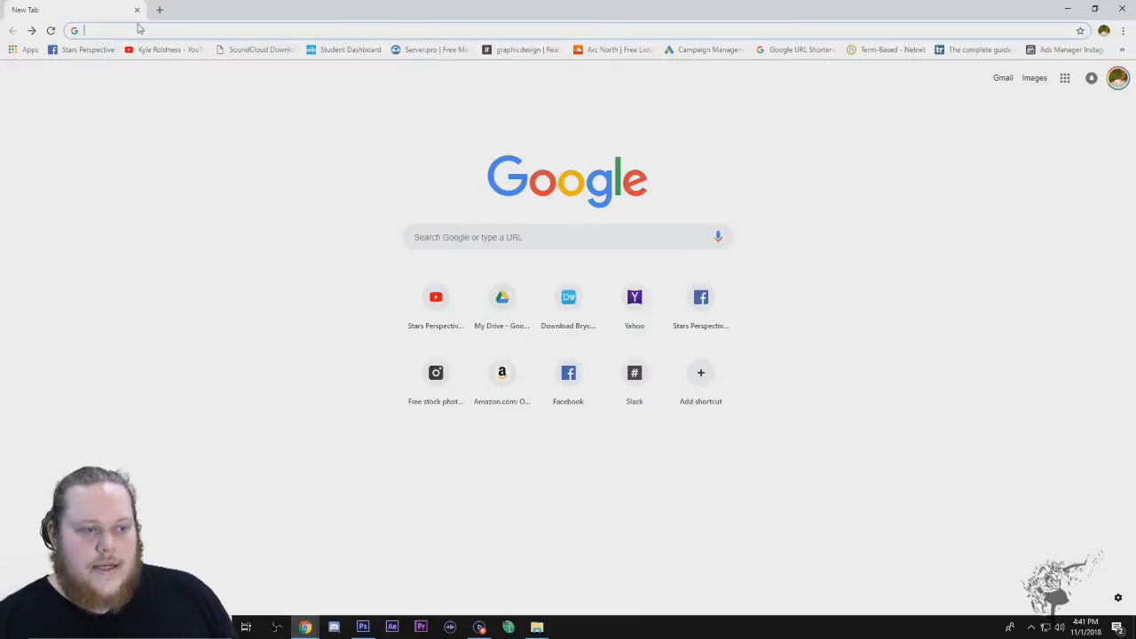
pyautogui.click(537, 237)
pyautogui.click(183, 121)
# Step: Search Google for "Simba Lion king png" and show the image results
pyautogui.click(482, 240)
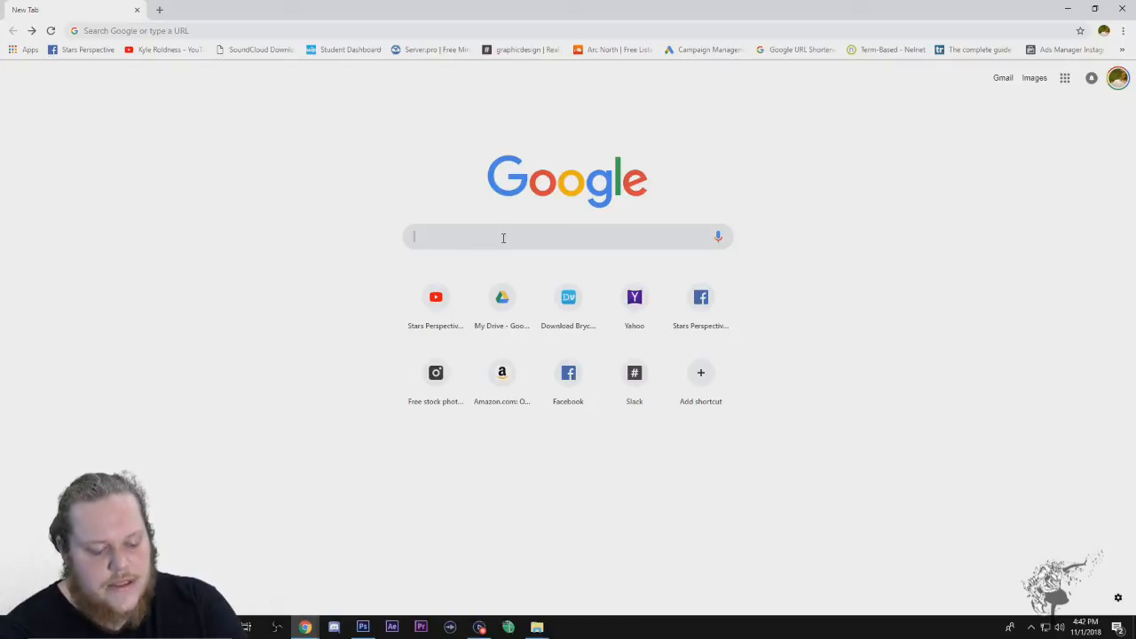
pyautogui.write('Simba L')
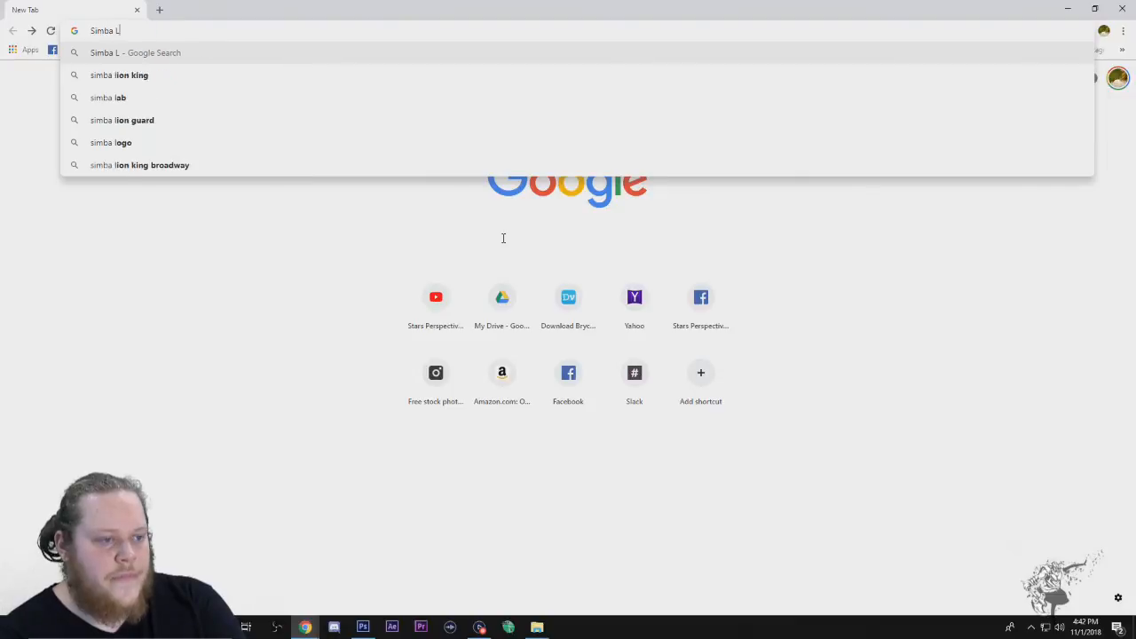
pyautogui.write('ion kin')
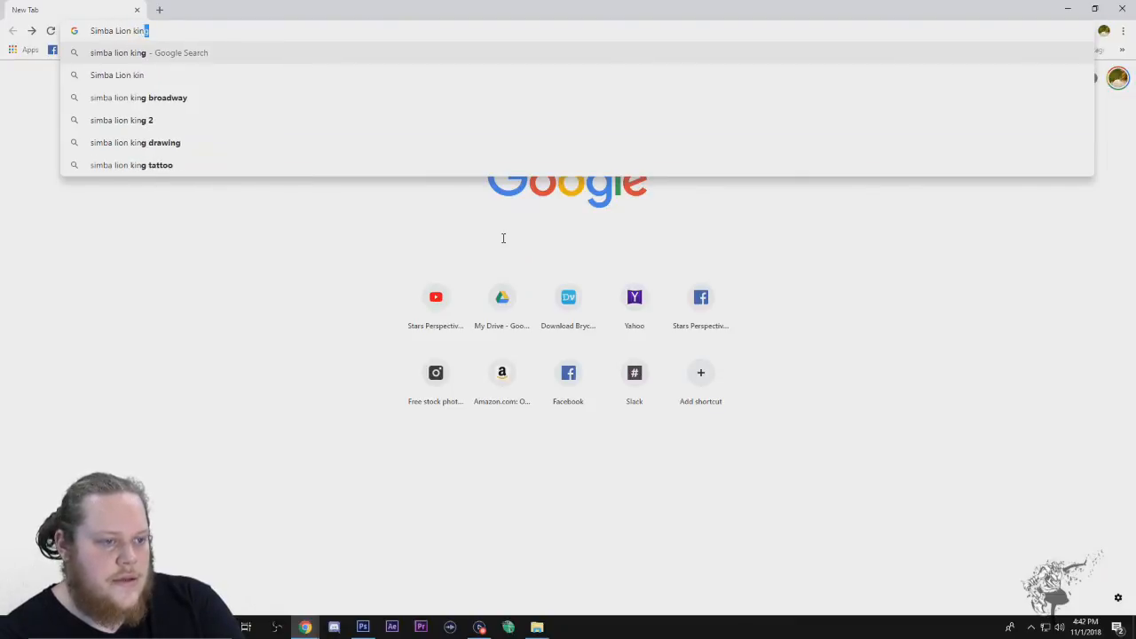
pyautogui.write('g png')
pyautogui.press('Return')
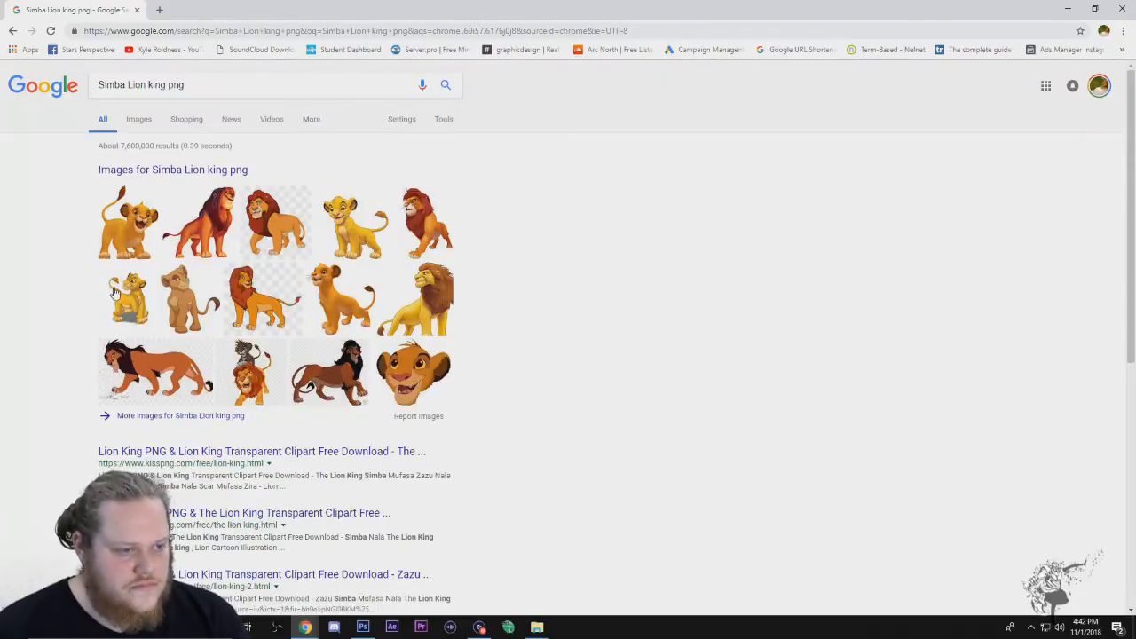
pyautogui.click(139, 119)
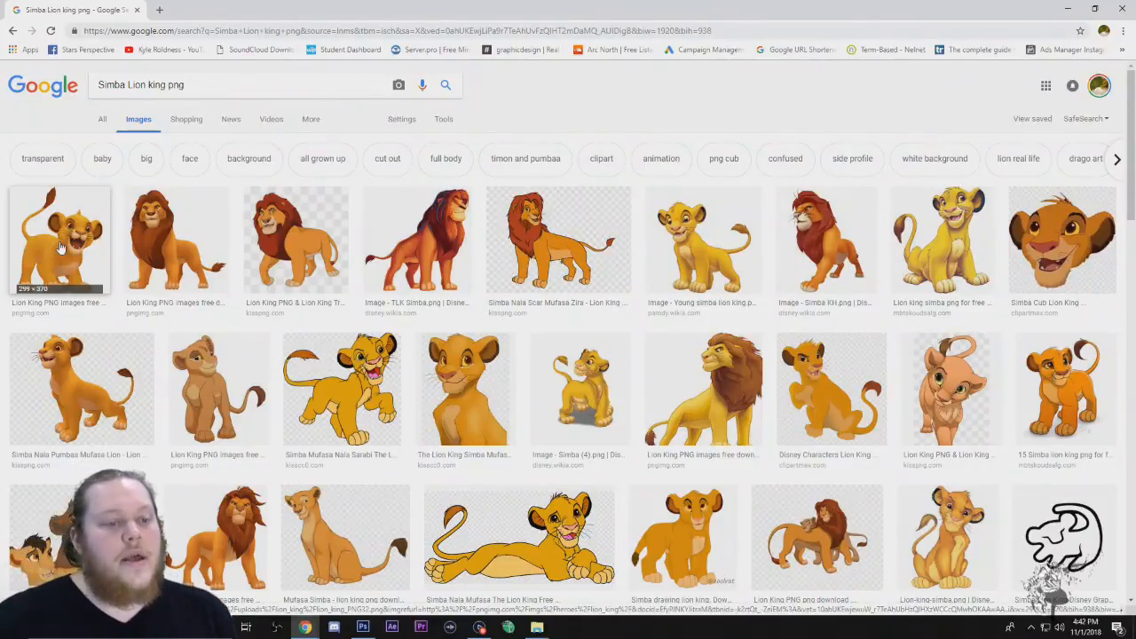
# Step: Filter the Simba image results by size to show only Large images
pyautogui.click(445, 119)
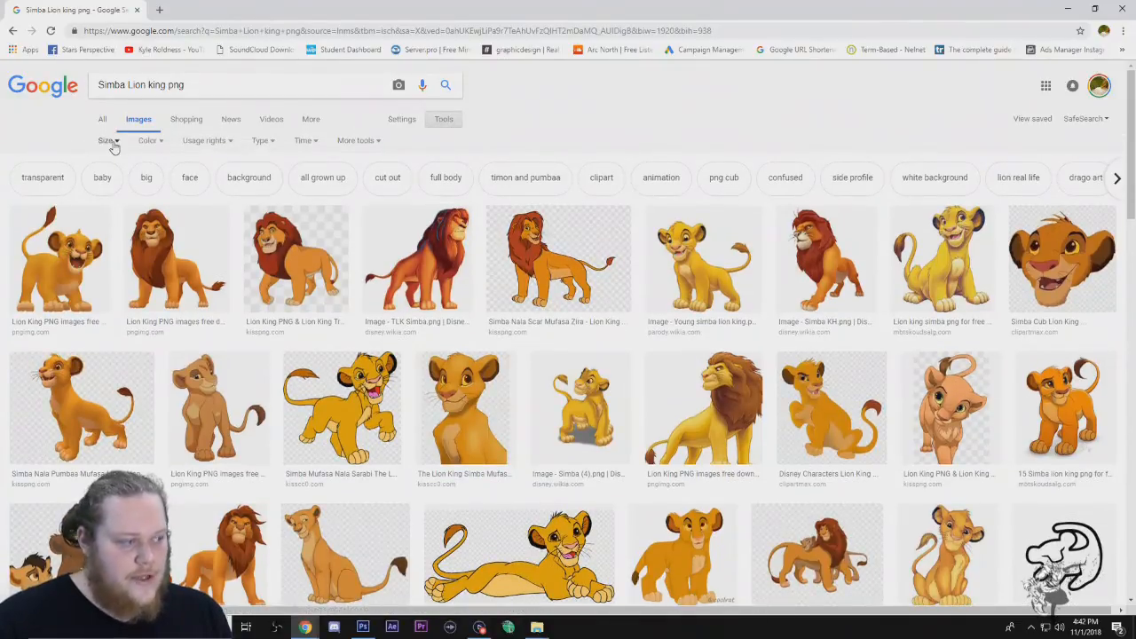
pyautogui.click(111, 141)
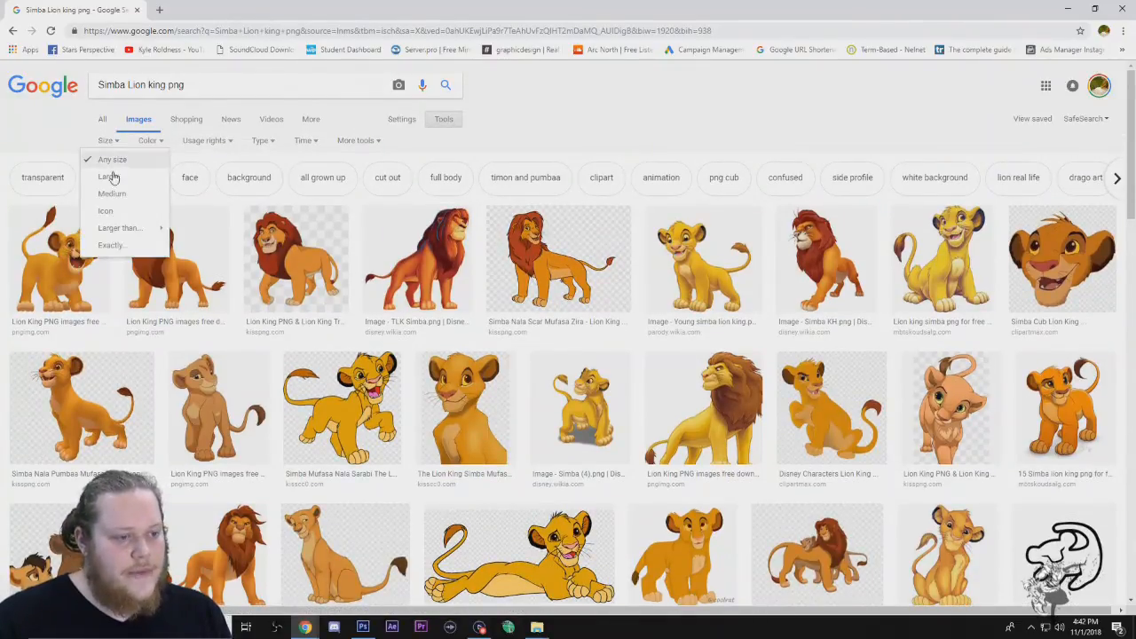
pyautogui.click(115, 177)
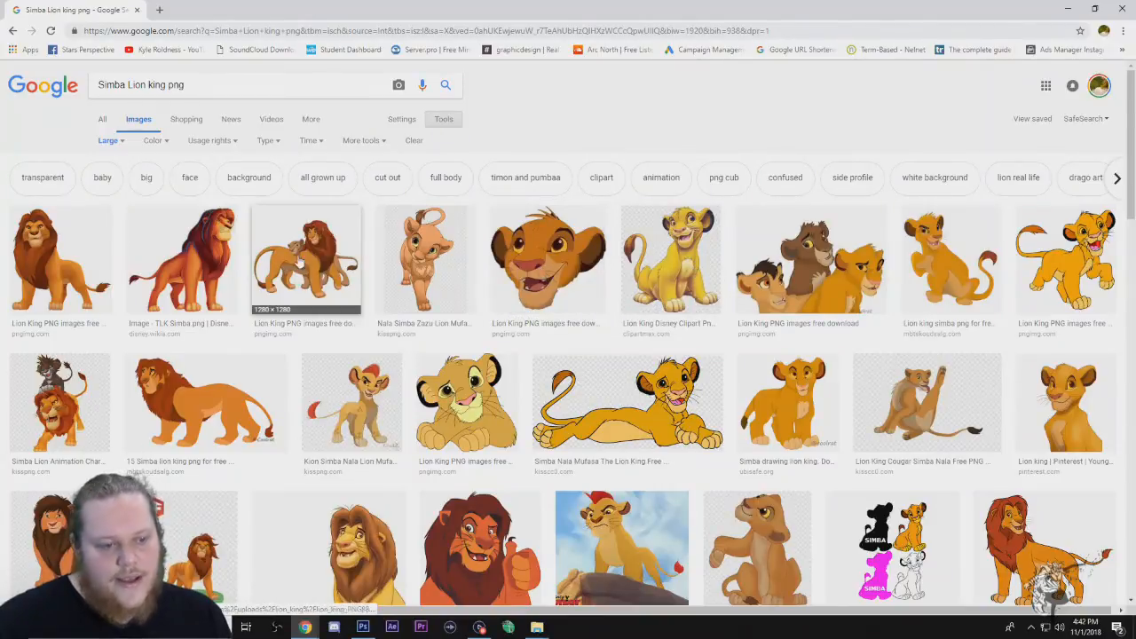
# Step: Save the Disney Wiki adult Simba image to the Desktop as the PNG file TLK_Simba and close its preview
pyautogui.click(199, 266)
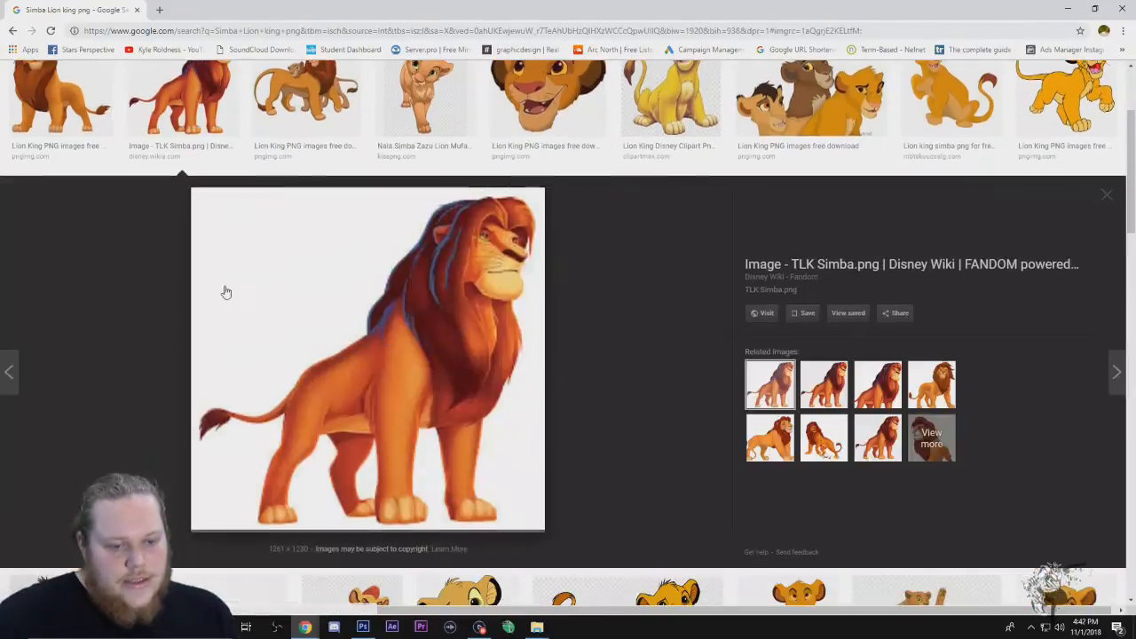
pyautogui.rightClick(381, 356)
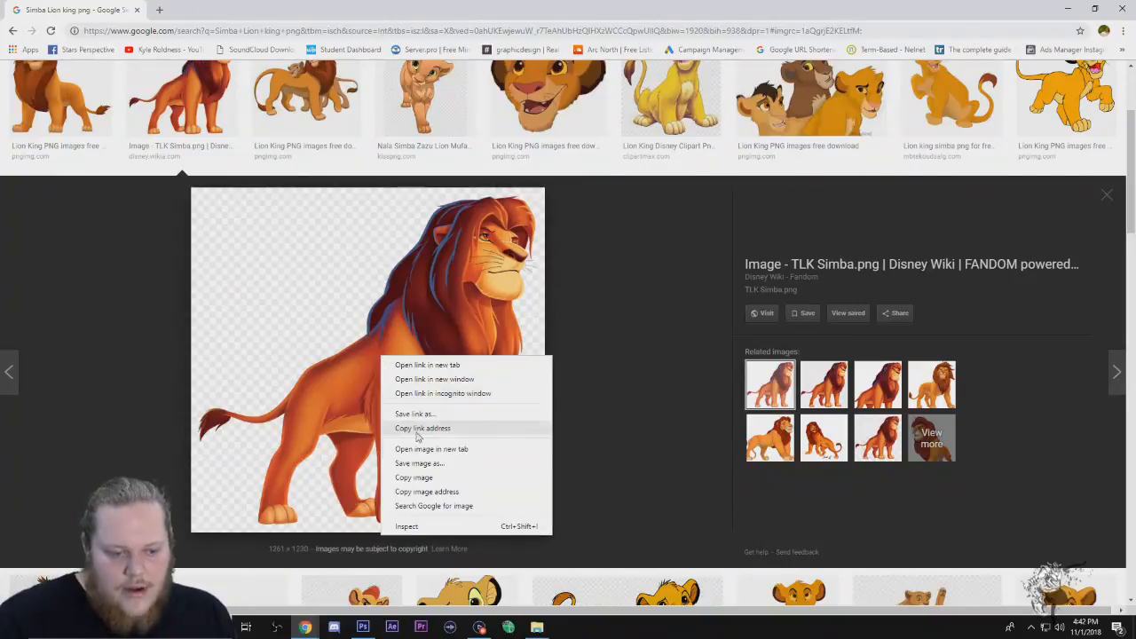
pyautogui.click(438, 464)
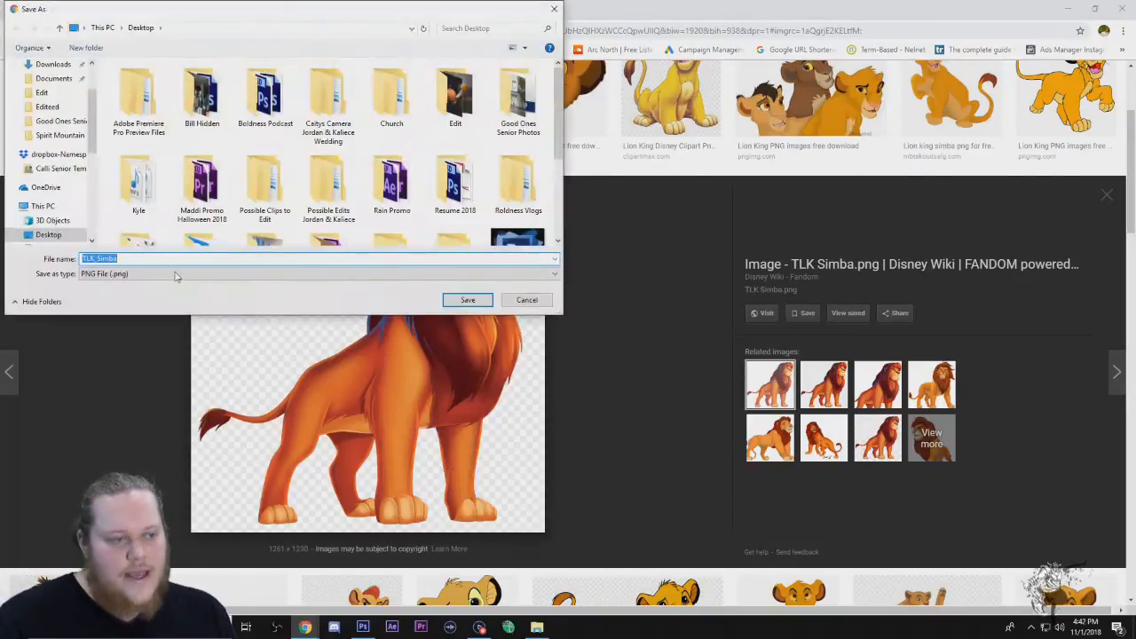
pyautogui.click(48, 88)
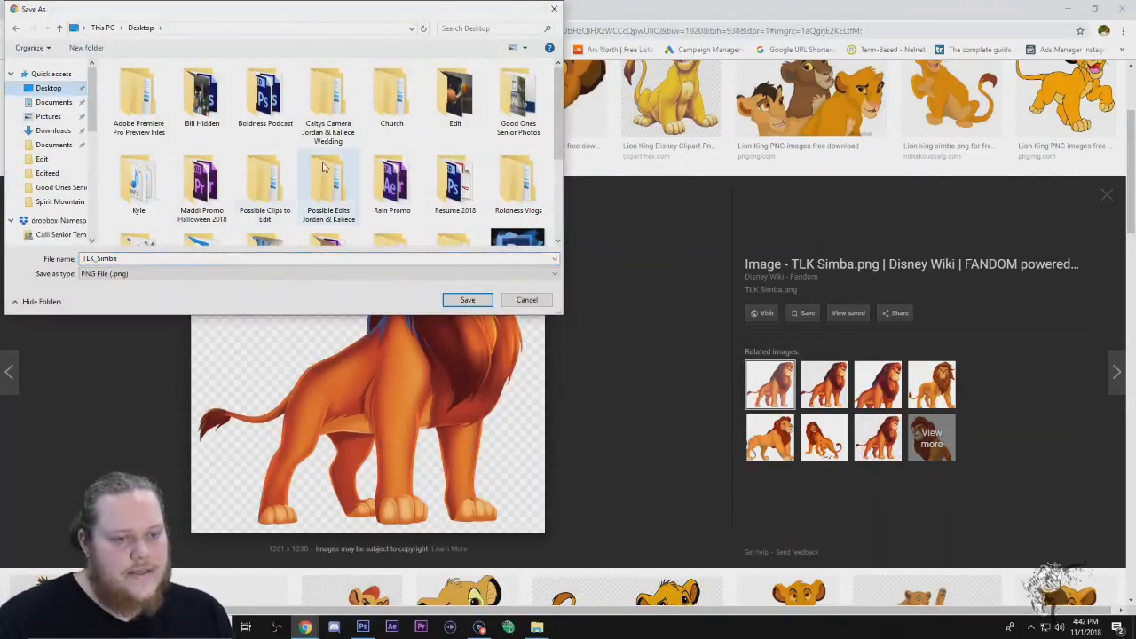
pyautogui.scroll(-5, 504, 223)
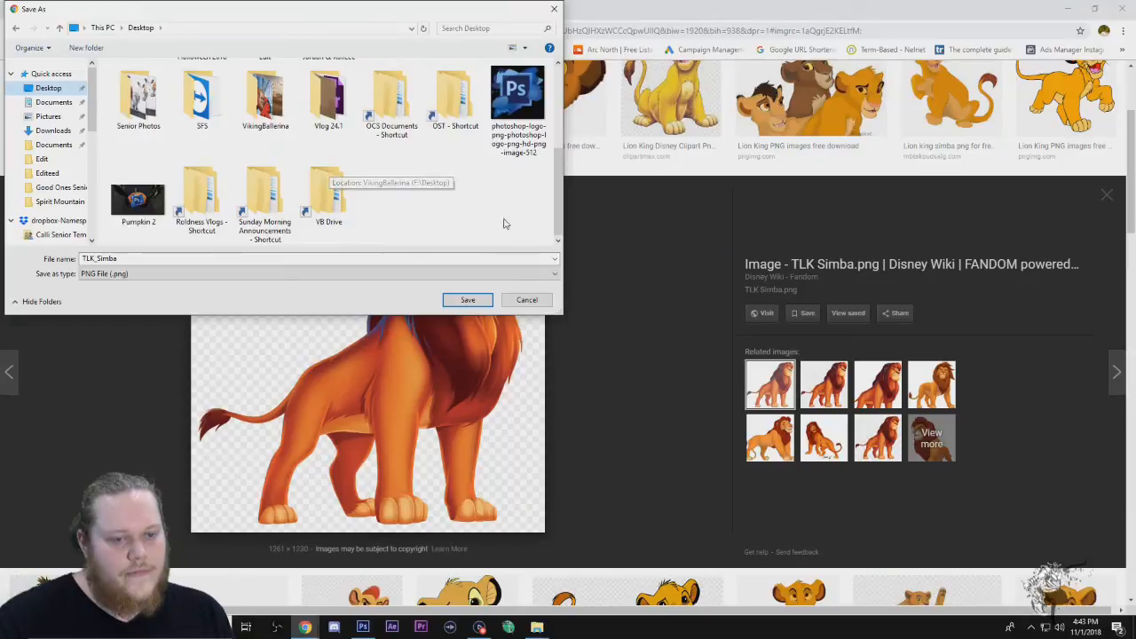
pyautogui.click(471, 300)
pyautogui.click(1107, 195)
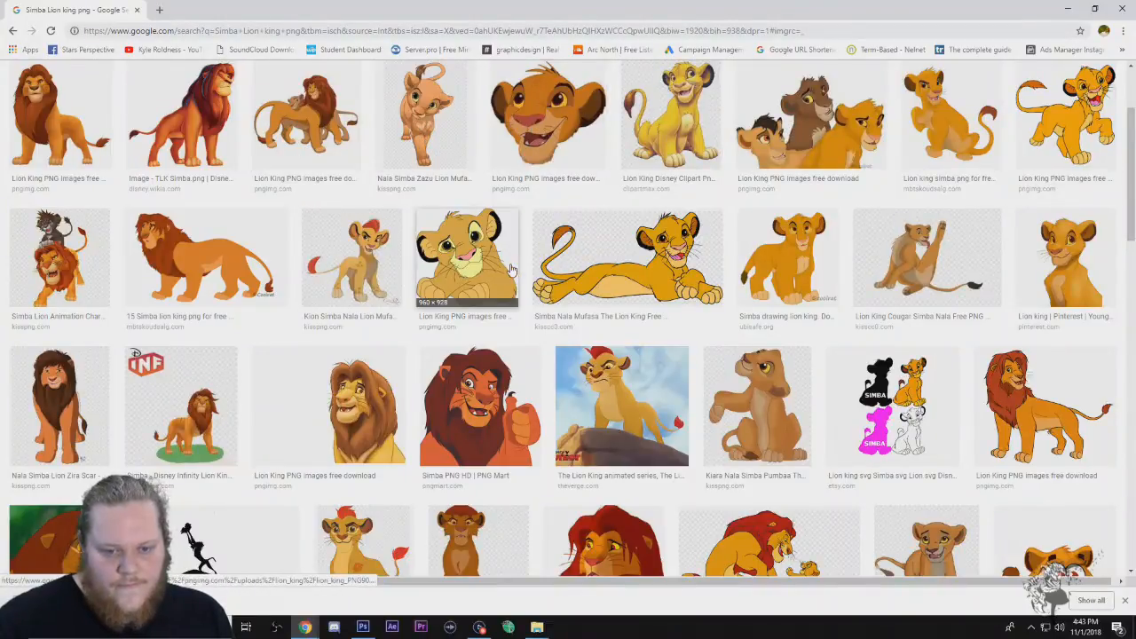
# Step: Save the KissCC0 image of young Simba lying down to the Desktop as a JPEG and close its viewer window
pyautogui.click(657, 276)
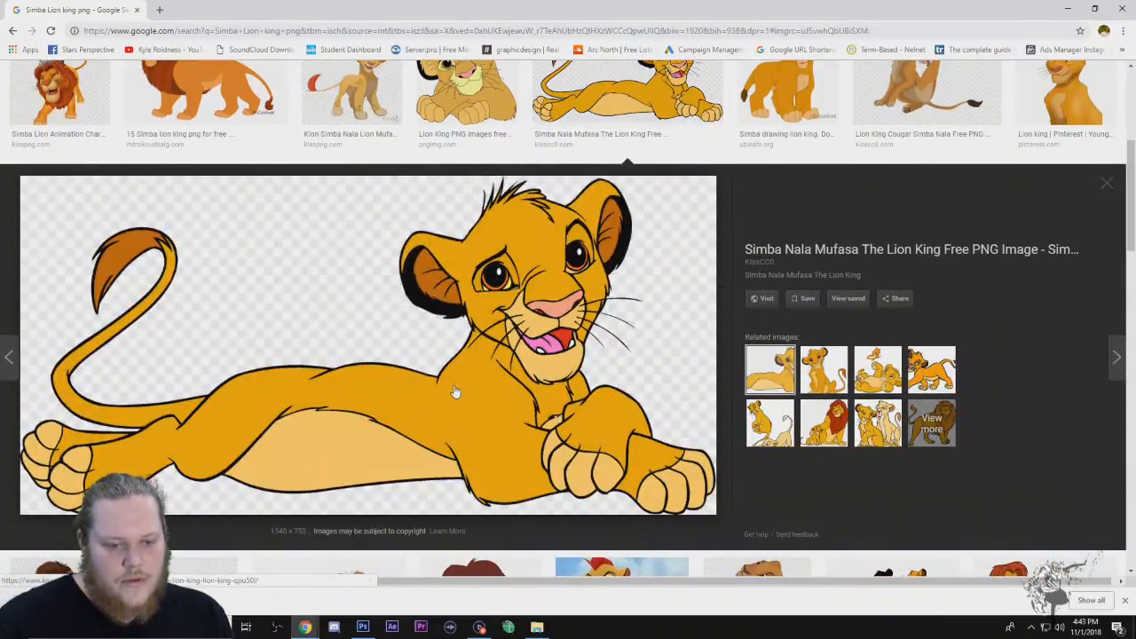
pyautogui.rightClick(455, 392)
pyautogui.click(515, 495)
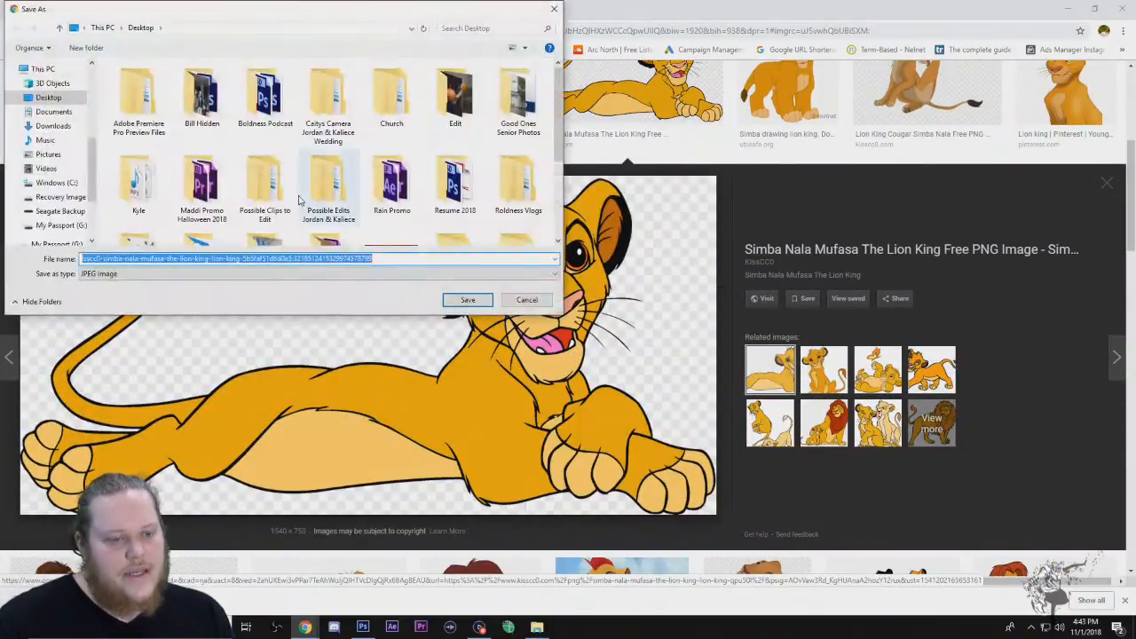
pyautogui.scroll(-2, 298, 197)
pyautogui.click(417, 259)
pyautogui.click(468, 300)
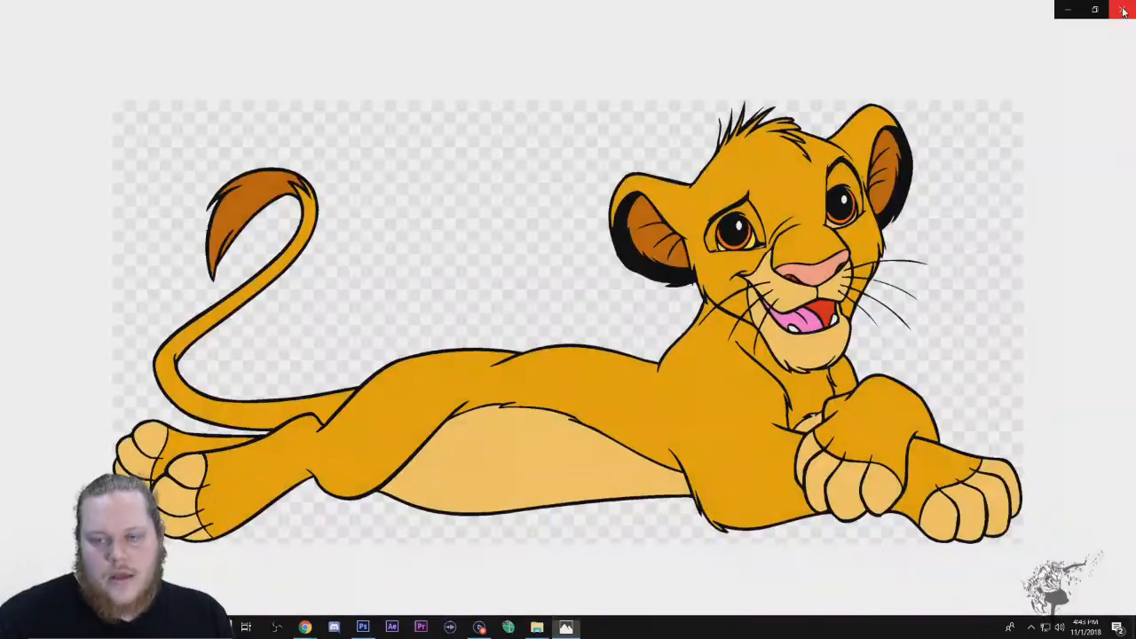
pyautogui.click(1123, 11)
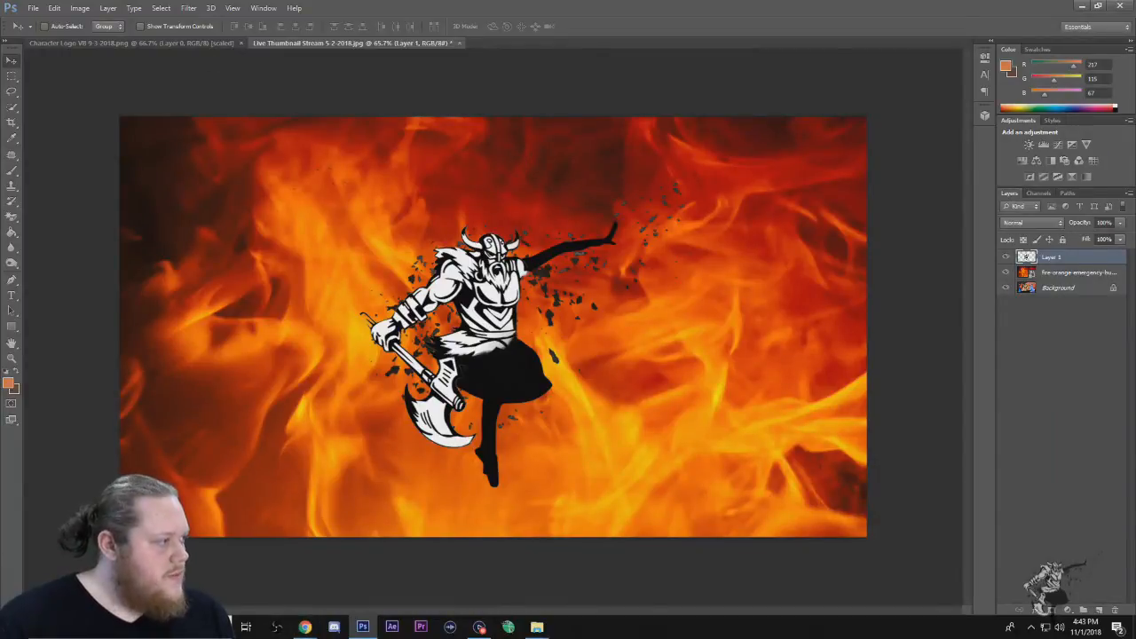
# Step: Switch to Chrome and open Pexels.com from a new tab page
pyautogui.hotkey('alt', 'Tab')
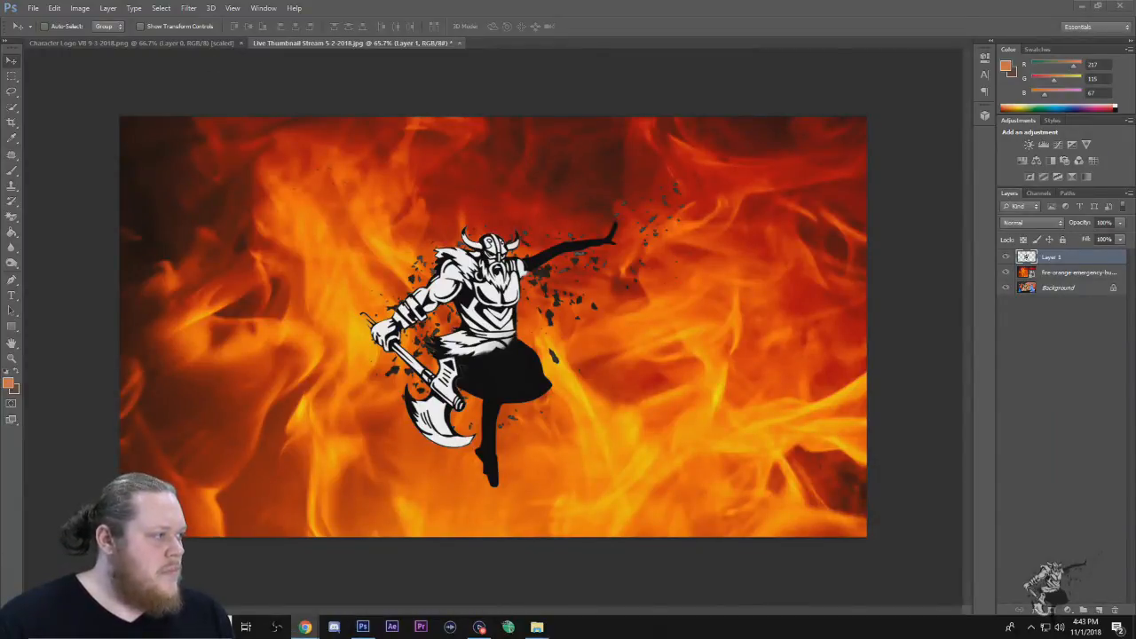
pyautogui.moveTo(1135, 178); pyautogui.dragTo(331, 94)
pyautogui.doubleClick(589, 94)
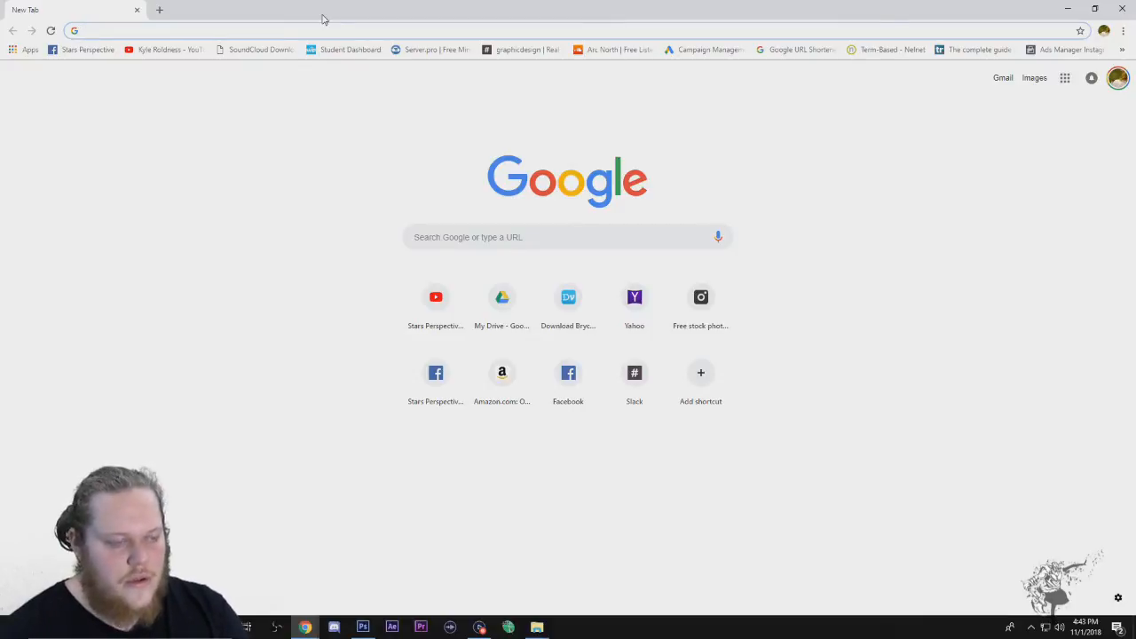
pyautogui.write('Pexels.com')
pyautogui.press('Return')
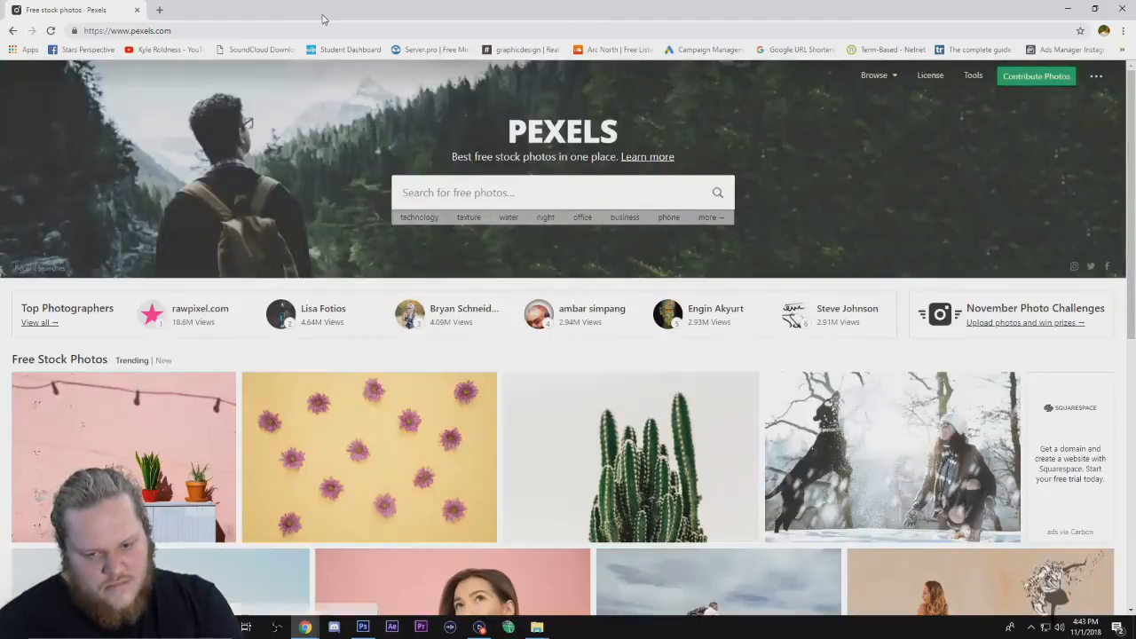
# Step: Search Pexels for free photos of "africa"
pyautogui.click(551, 192)
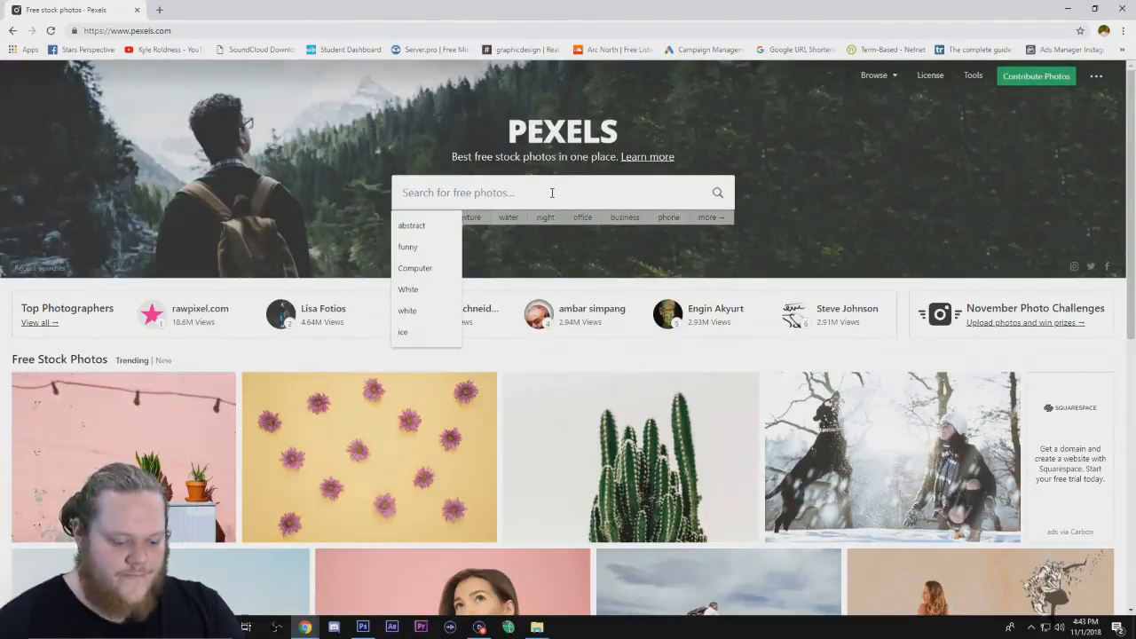
pyautogui.write('africa')
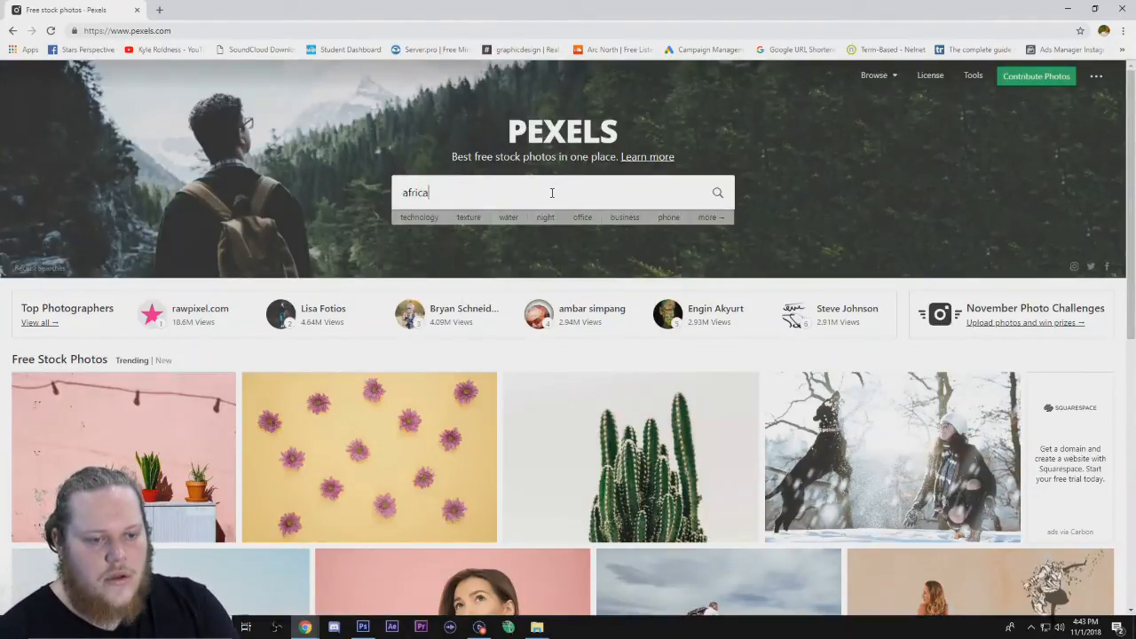
pyautogui.press('Return')
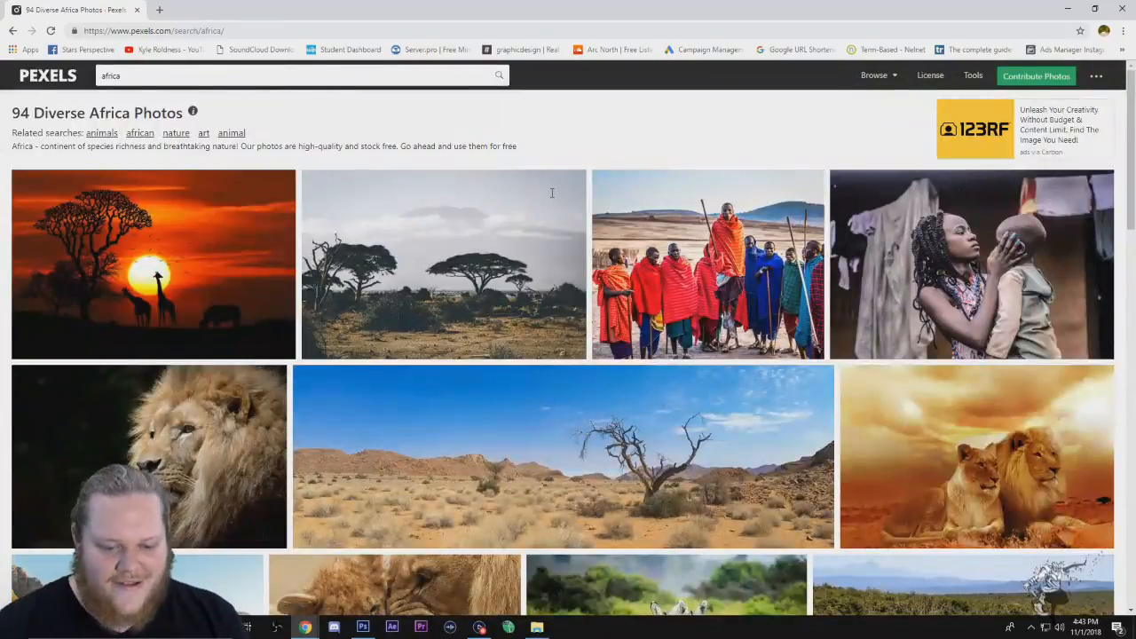
# Step: Save the wide desert photo with the bare tree to the Desktop as pexels-photo-259526 in JPEG format and close its preview
pyautogui.click(587, 462)
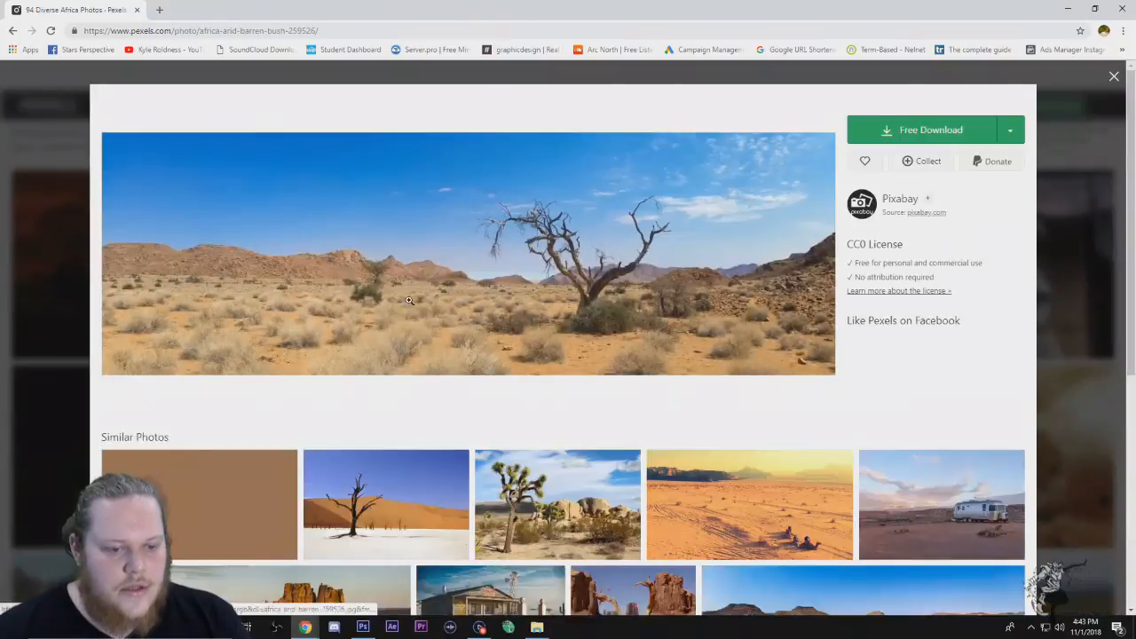
pyautogui.rightClick(410, 294)
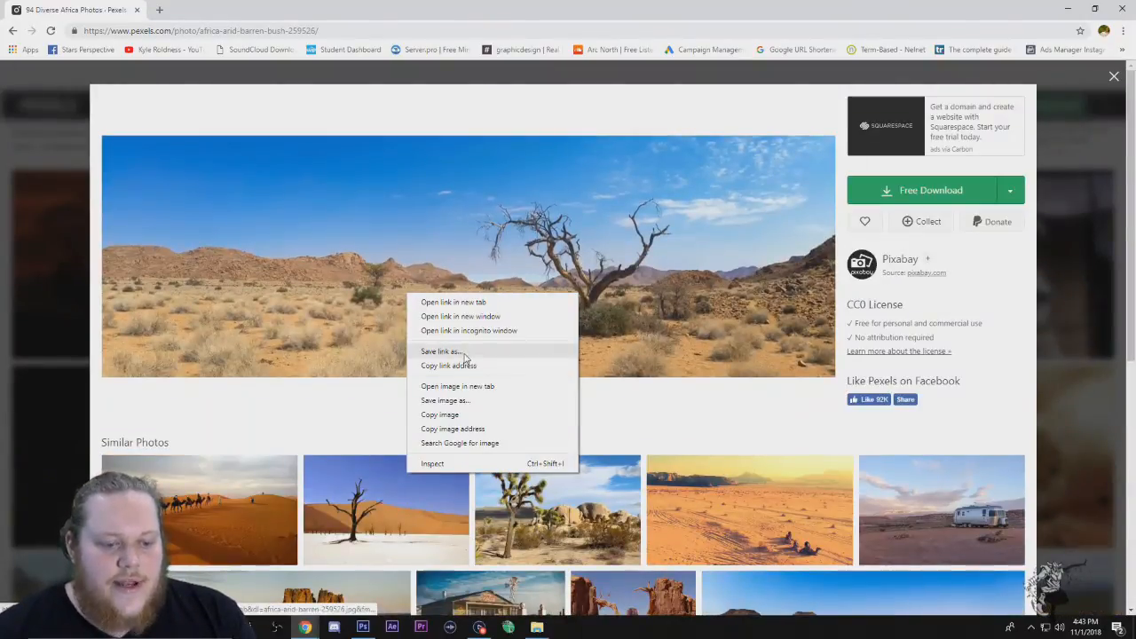
pyautogui.click(471, 406)
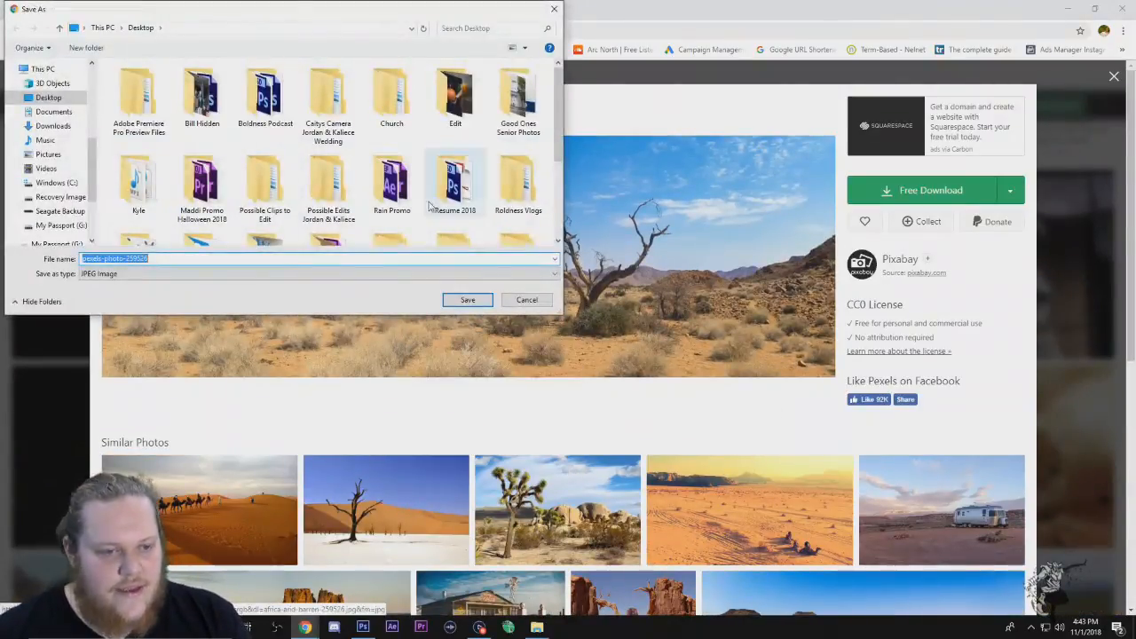
pyautogui.click(468, 300)
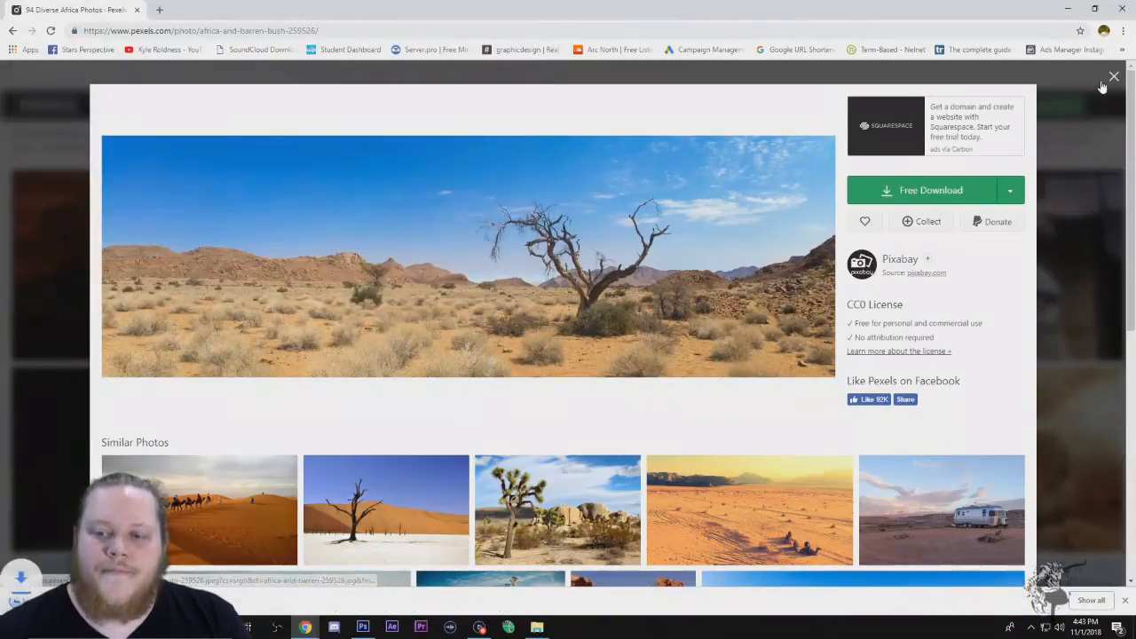
pyautogui.click(1114, 77)
# Step: Return to Photoshop and close the Live Thumbnail Stream 5-2-2018.jpg document without saving
pyautogui.click(1069, 9)
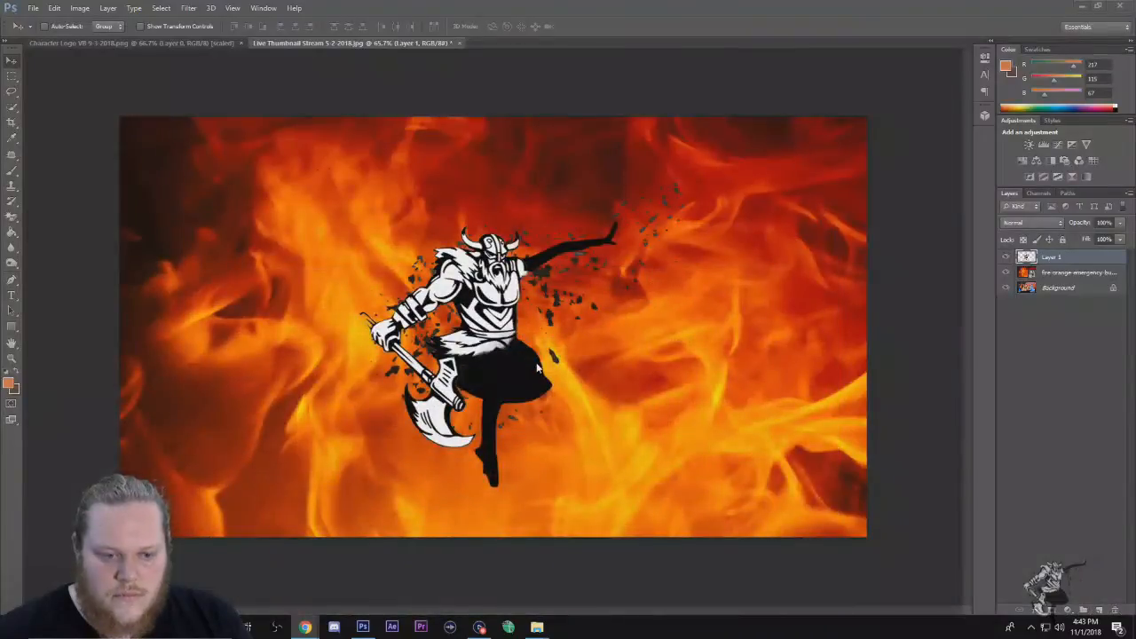
pyautogui.click(459, 43)
pyautogui.click(499, 270)
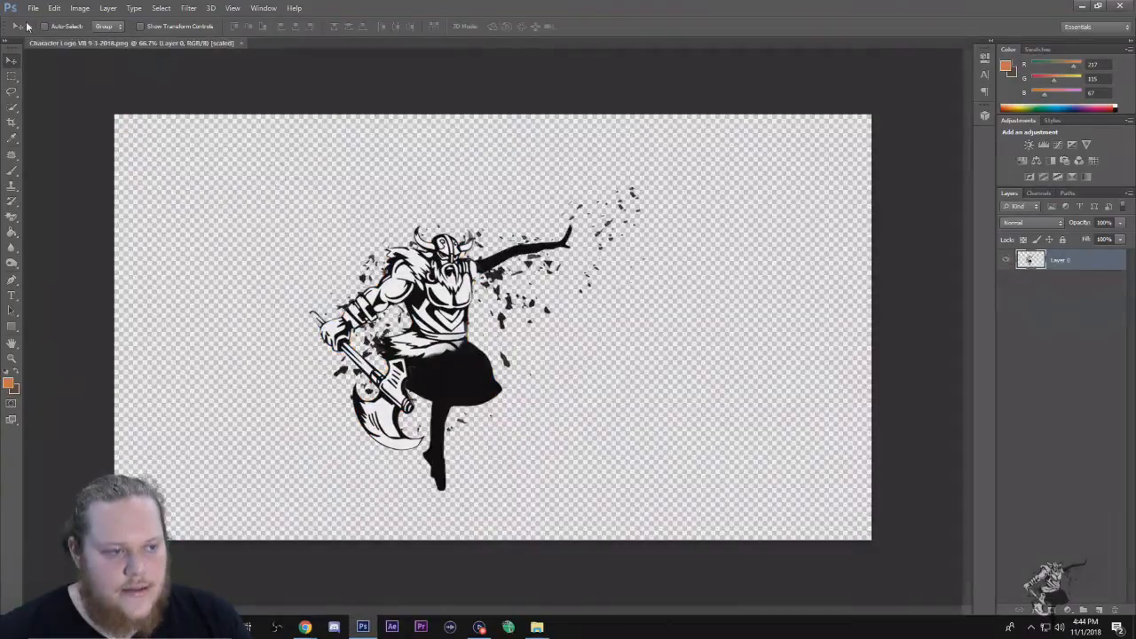
# Step: Create a new 1920 by 1080 pixel RGB document at 72 pixels/inch with transparent background contents
pyautogui.click(32, 11)
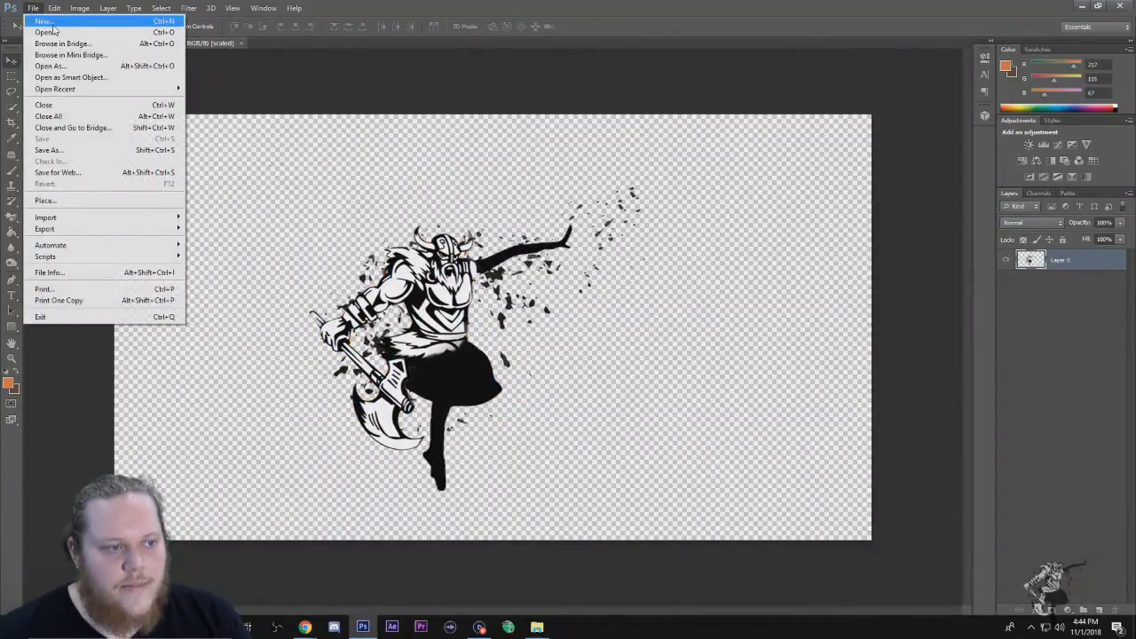
pyautogui.click(39, 20)
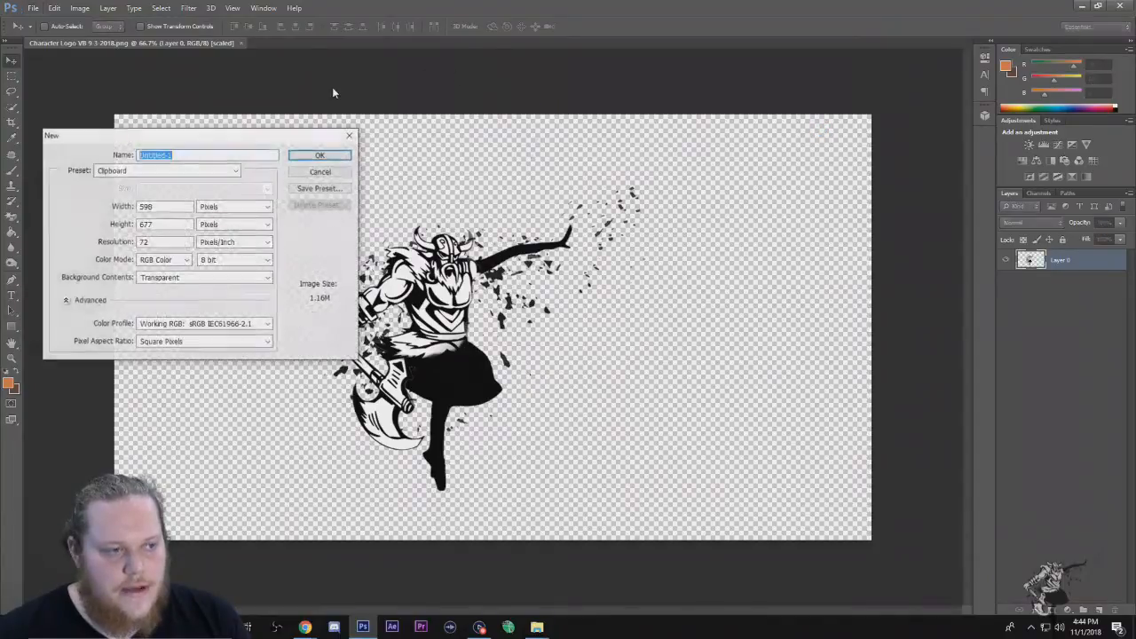
pyautogui.doubleClick(164, 207)
pyautogui.press('BackSpace')
pyautogui.write('1920')
pyautogui.press('Tab')
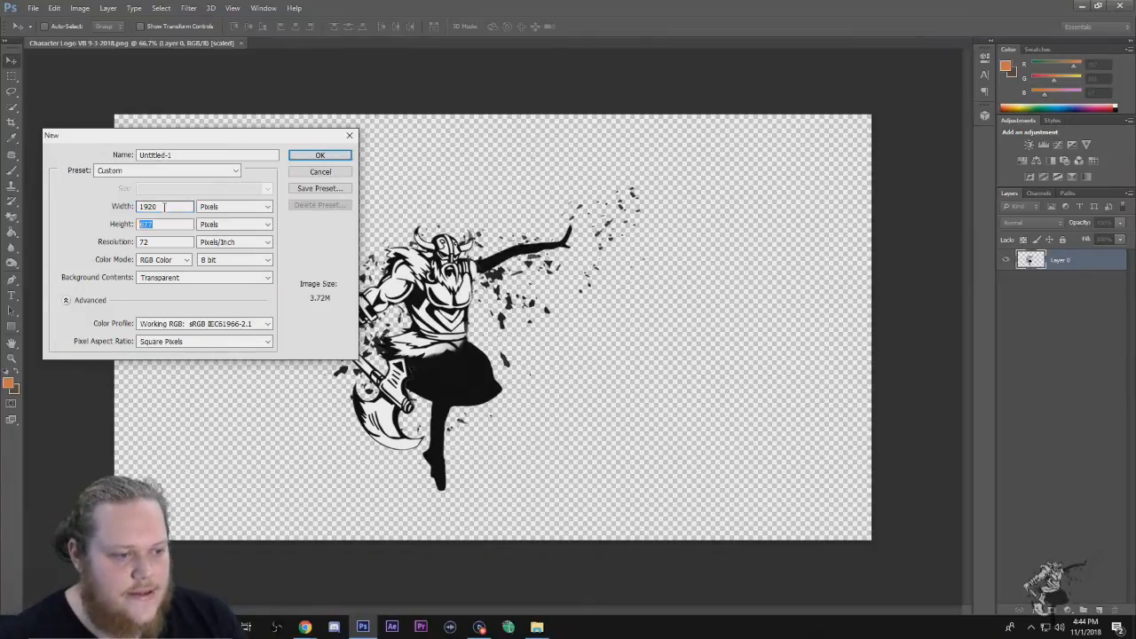
pyautogui.write('1080')
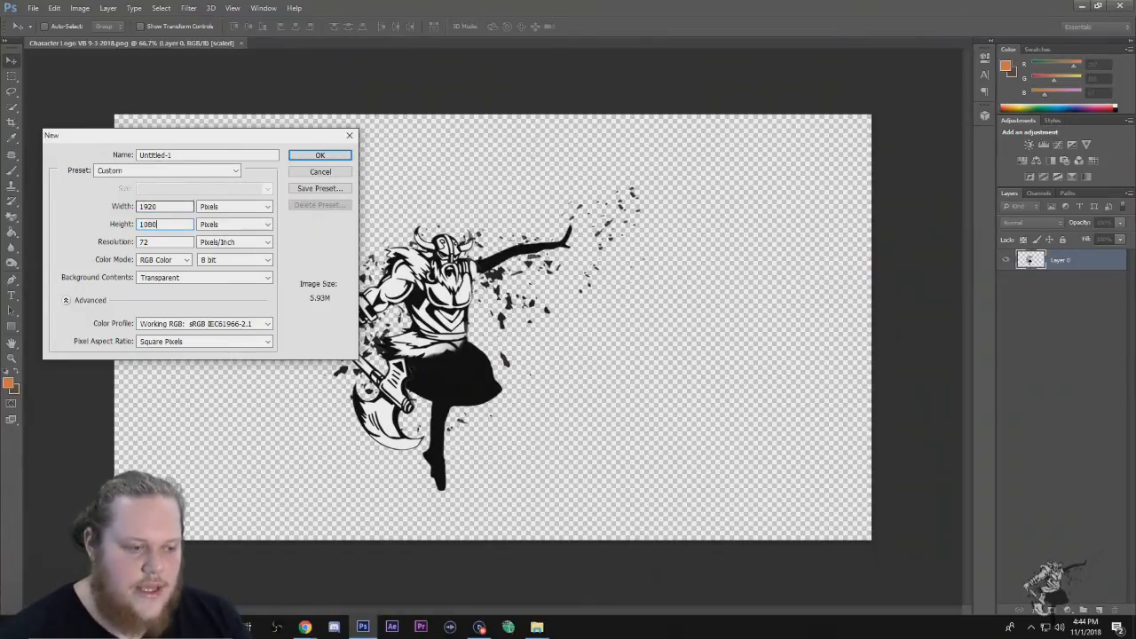
pyautogui.click(319, 155)
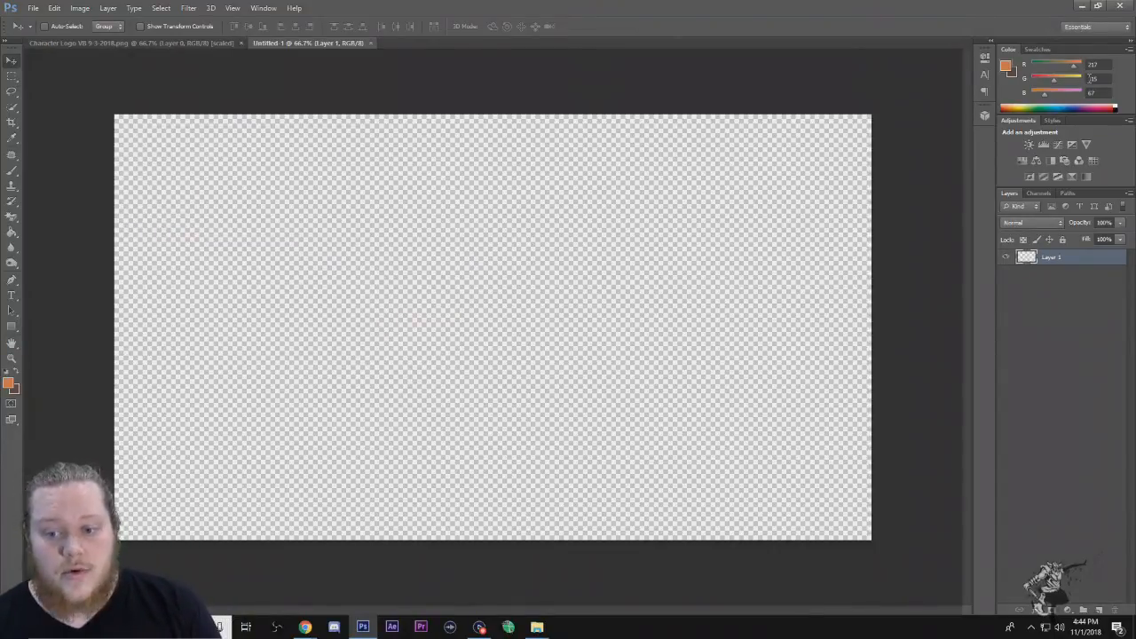
# Step: Place the pexels-photo-259526 desert picture from the Desktop into the new document and enlarge it to cover the whole canvas
pyautogui.click(1097, 5)
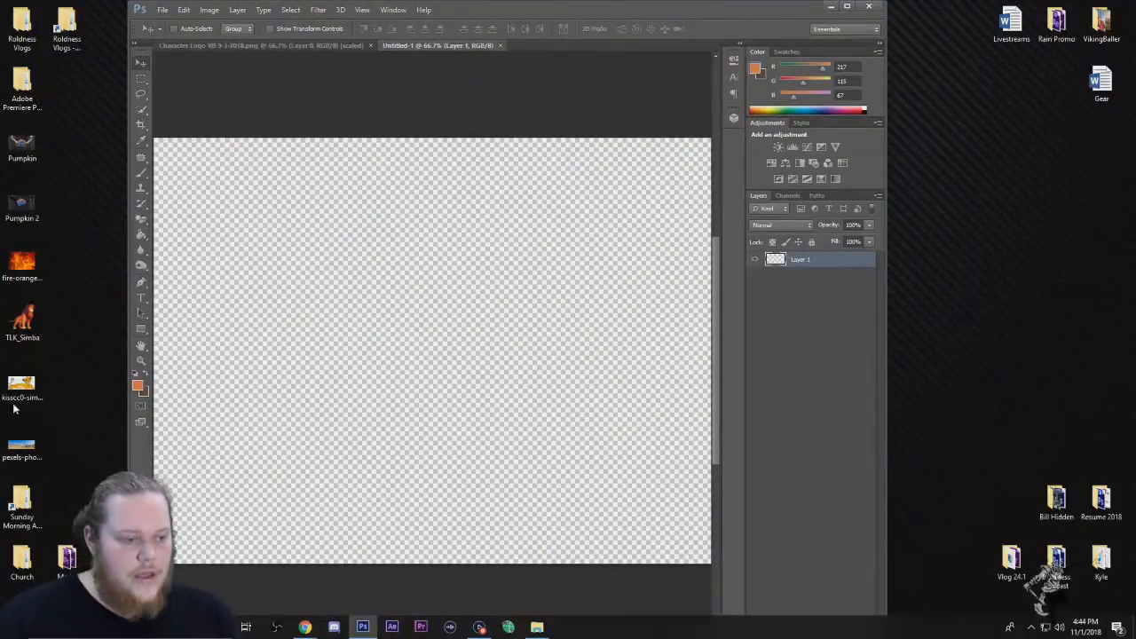
pyautogui.moveTo(27, 447); pyautogui.dragTo(430, 349)
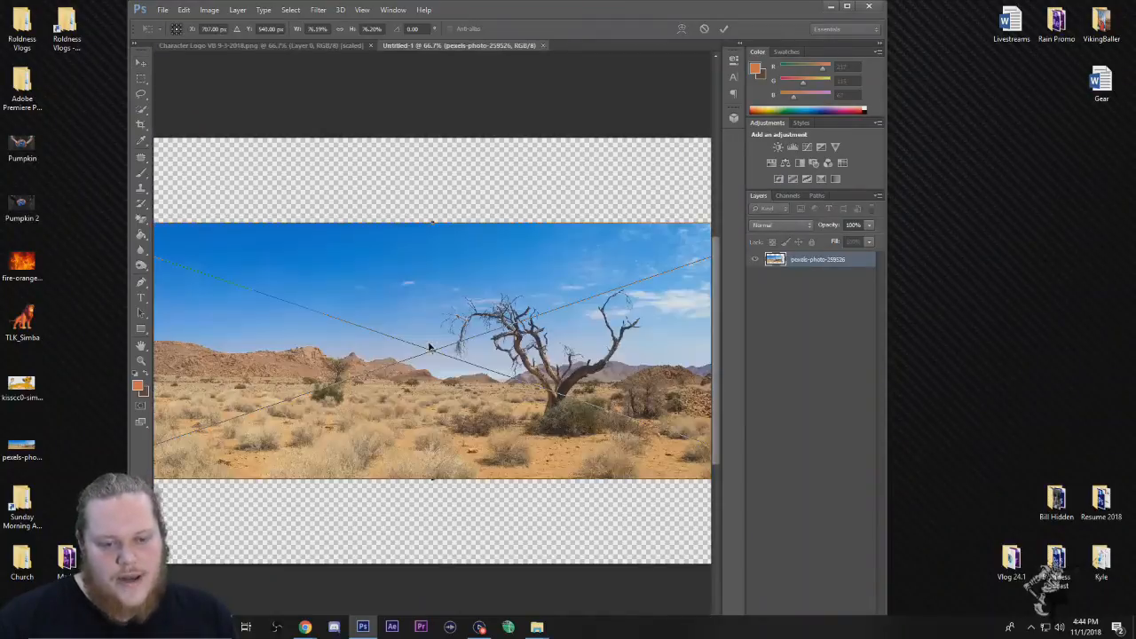
pyautogui.click(846, 6)
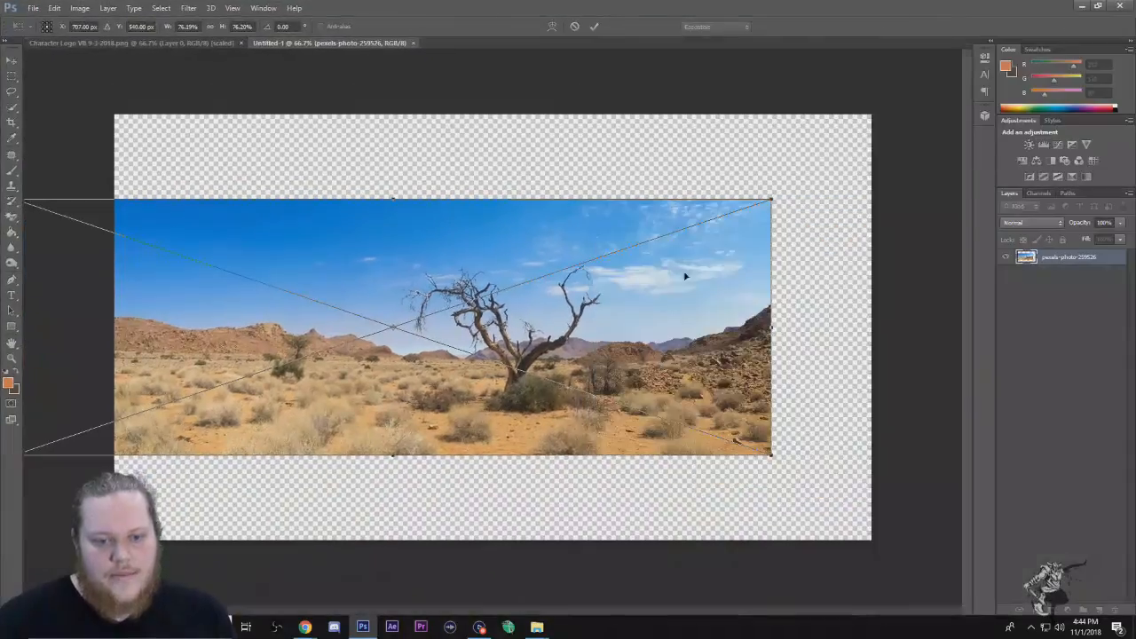
pyautogui.moveTo(772, 201); pyautogui.dragTo(955, 115)
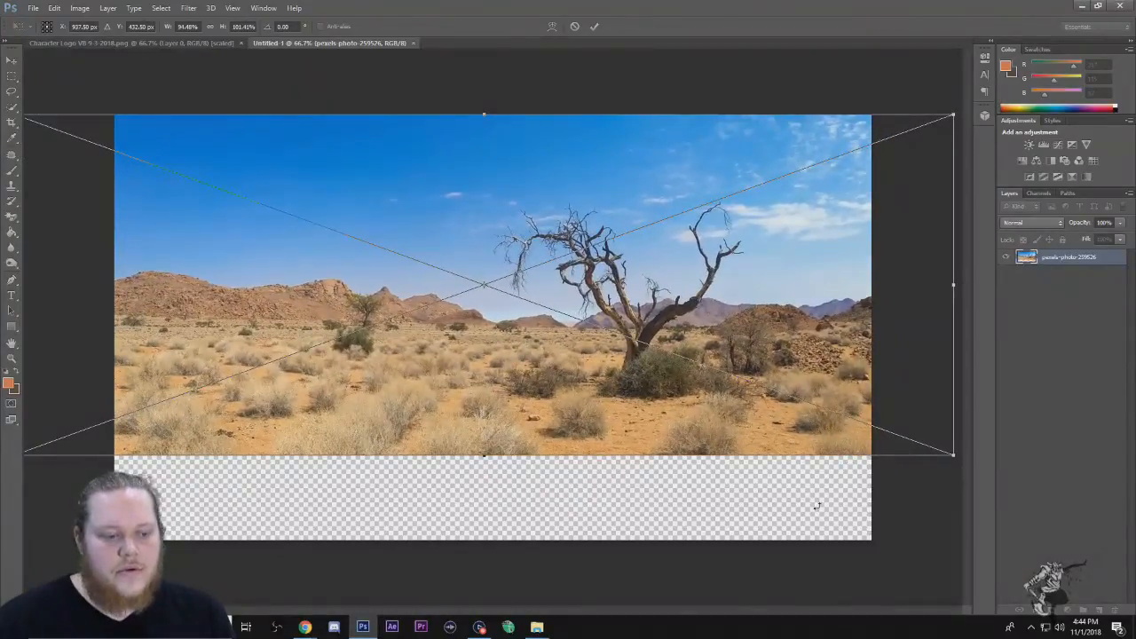
pyautogui.moveTo(954, 455); pyautogui.dragTo(1075, 542)
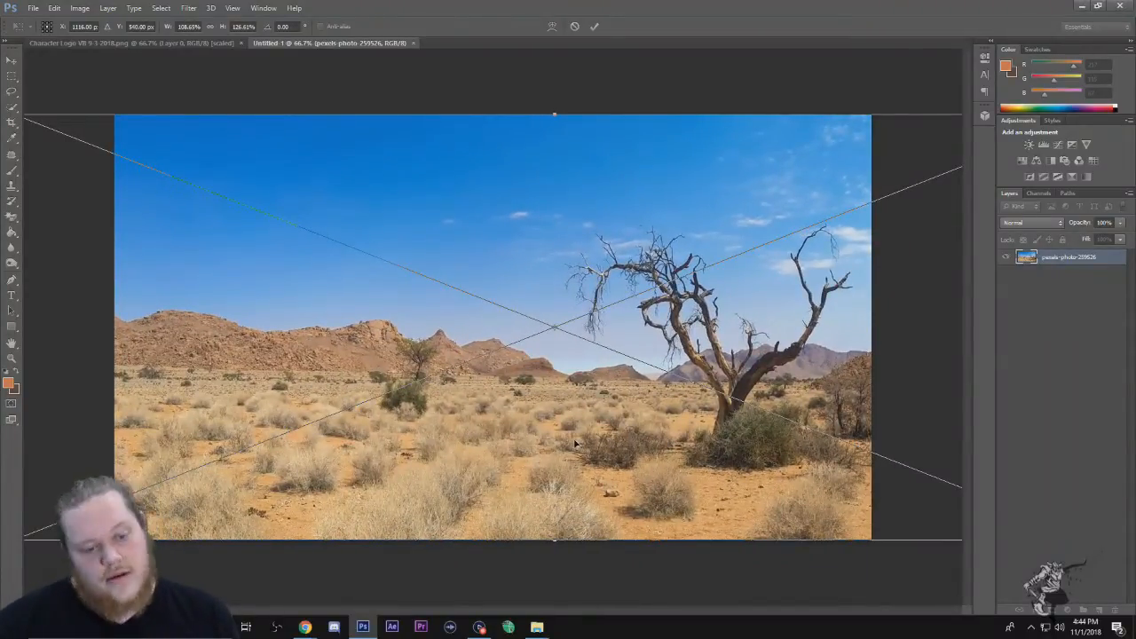
pyautogui.press('Return')
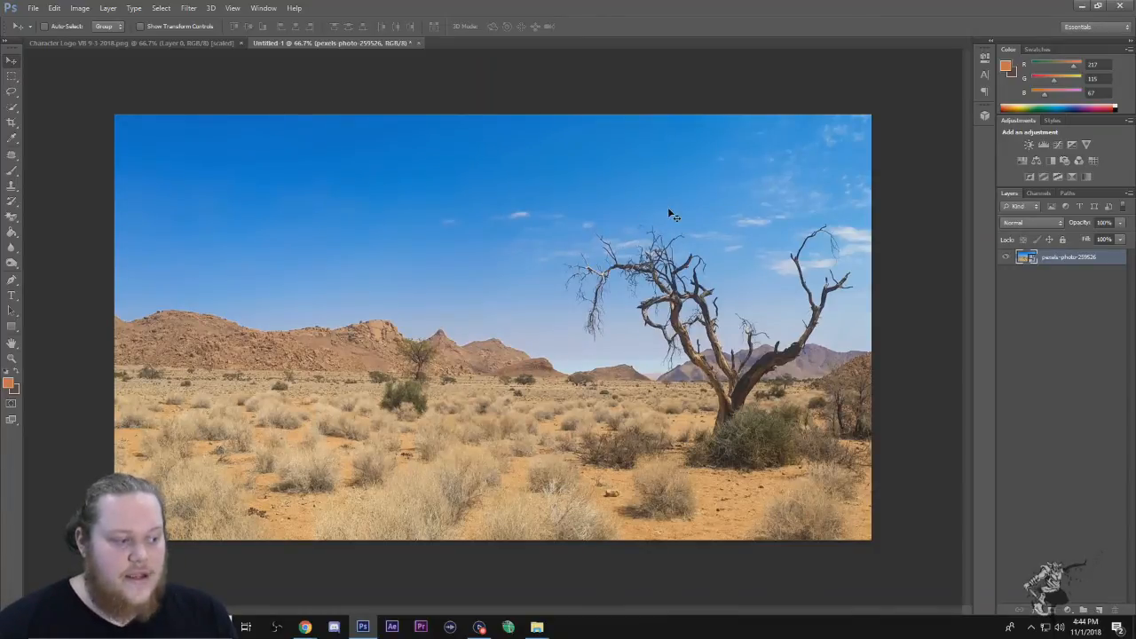
# Step: Place the TLK_Simba picture from the Desktop, enlarge it to about 245% width and 226% height, and stand it in the desert's lower left foreground
pyautogui.click(1098, 6)
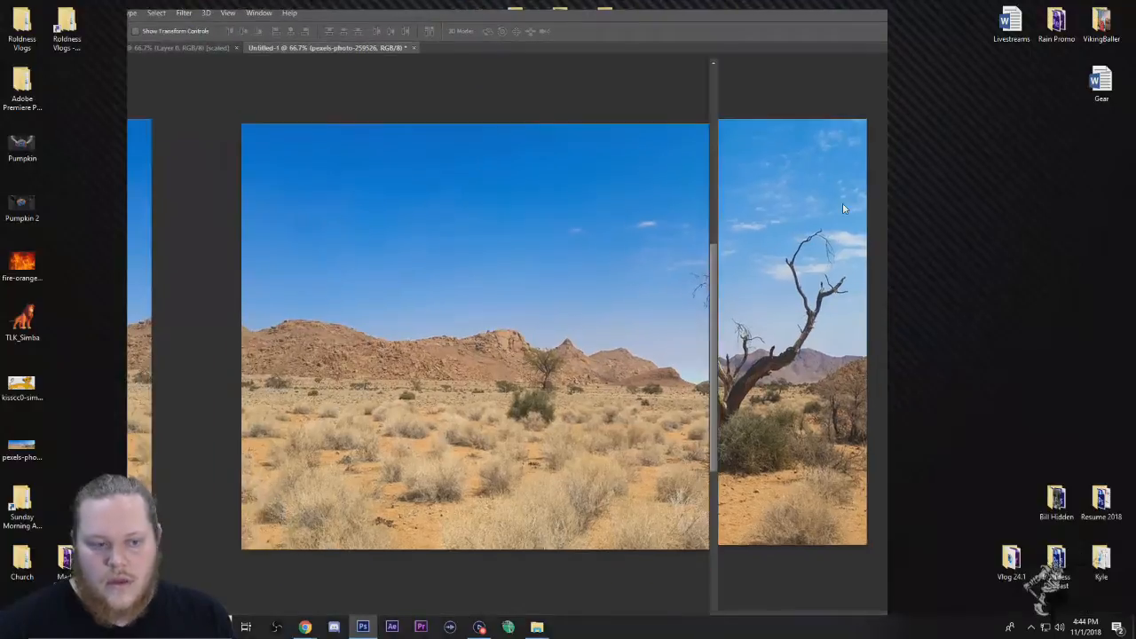
pyautogui.moveTo(22, 320); pyautogui.dragTo(492, 400)
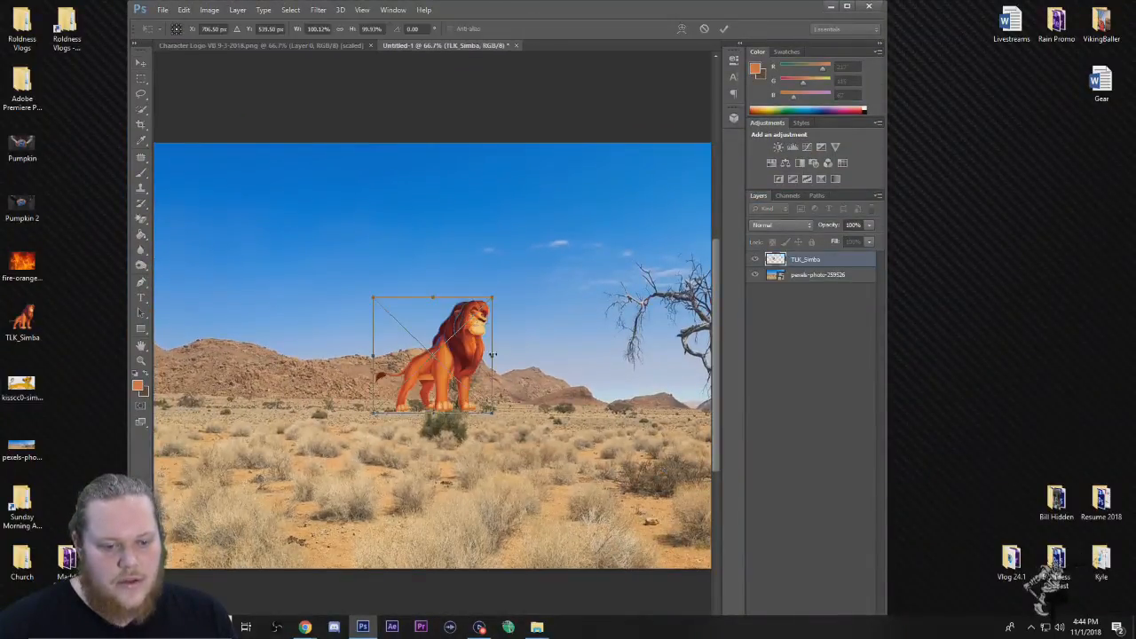
pyautogui.moveTo(465, 349); pyautogui.dragTo(439, 418)
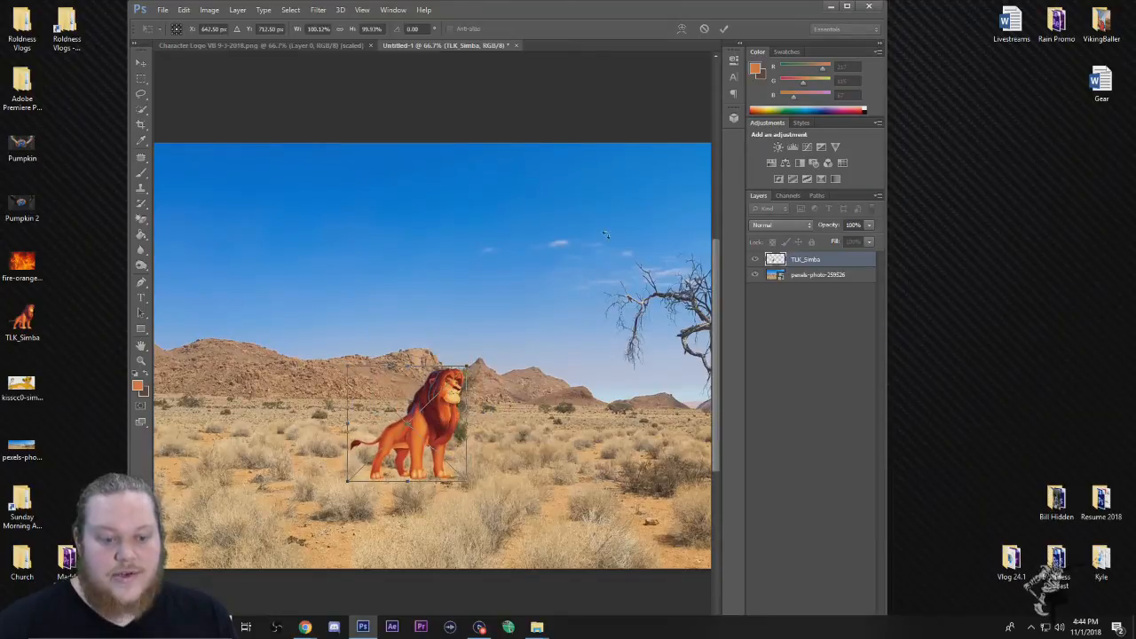
pyautogui.click(847, 6)
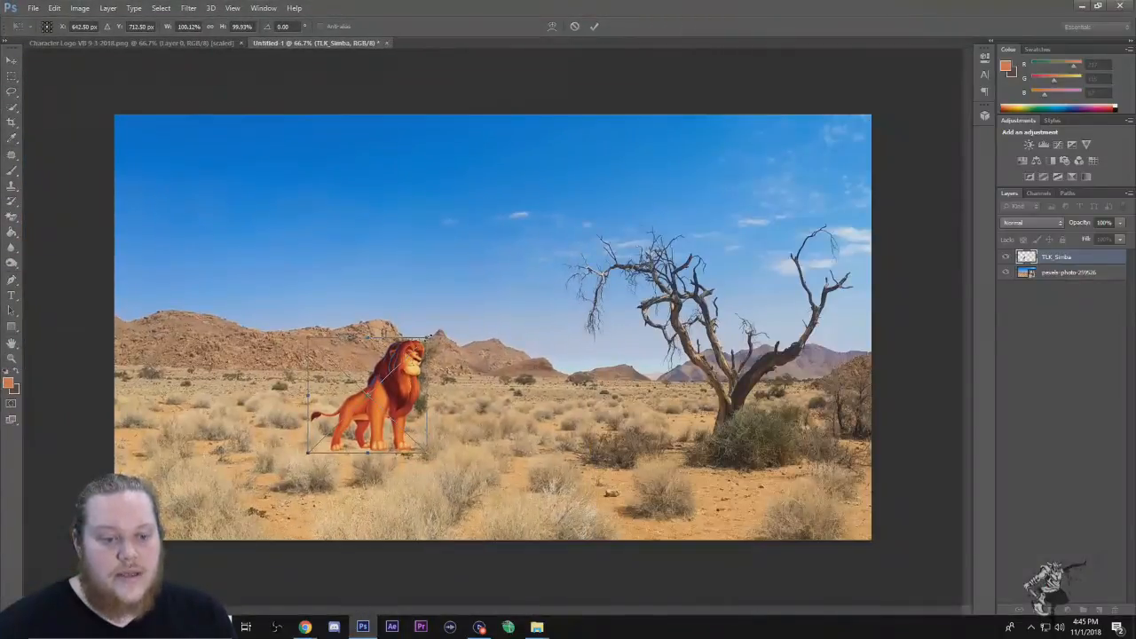
pyautogui.moveTo(427, 337); pyautogui.dragTo(600, 190)
pyautogui.press('Return')
pyautogui.moveTo(525, 309); pyautogui.dragTo(434, 412)
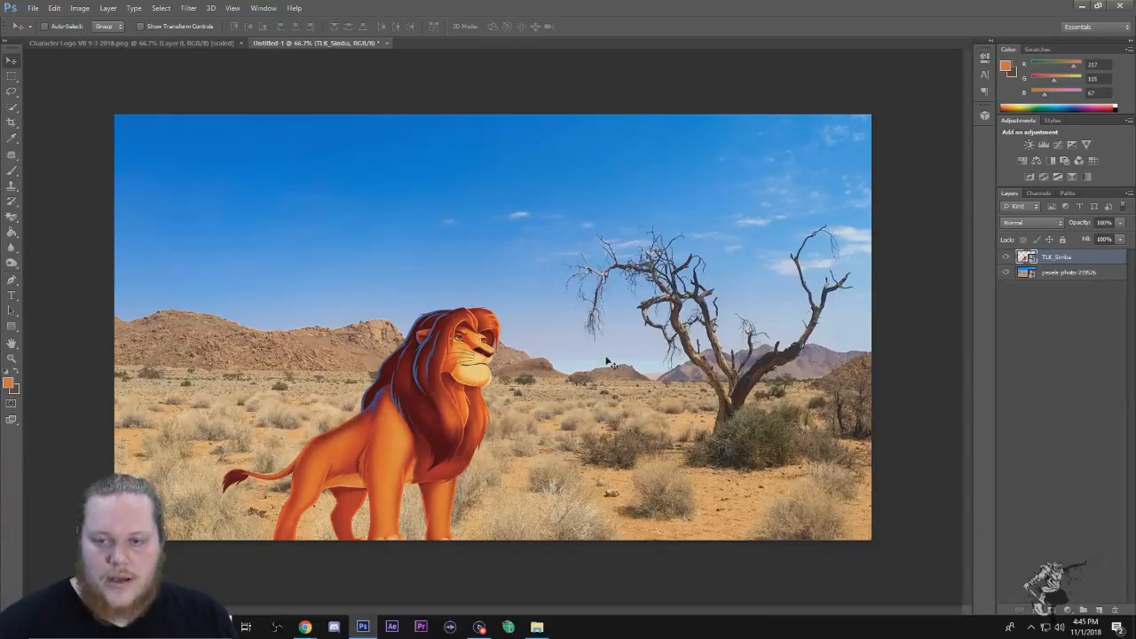
# Step: Place the kisscc0-simba cub picture from the Desktop above the lion layer, positioned over the upper middle of the desert scene
pyautogui.click(1098, 5)
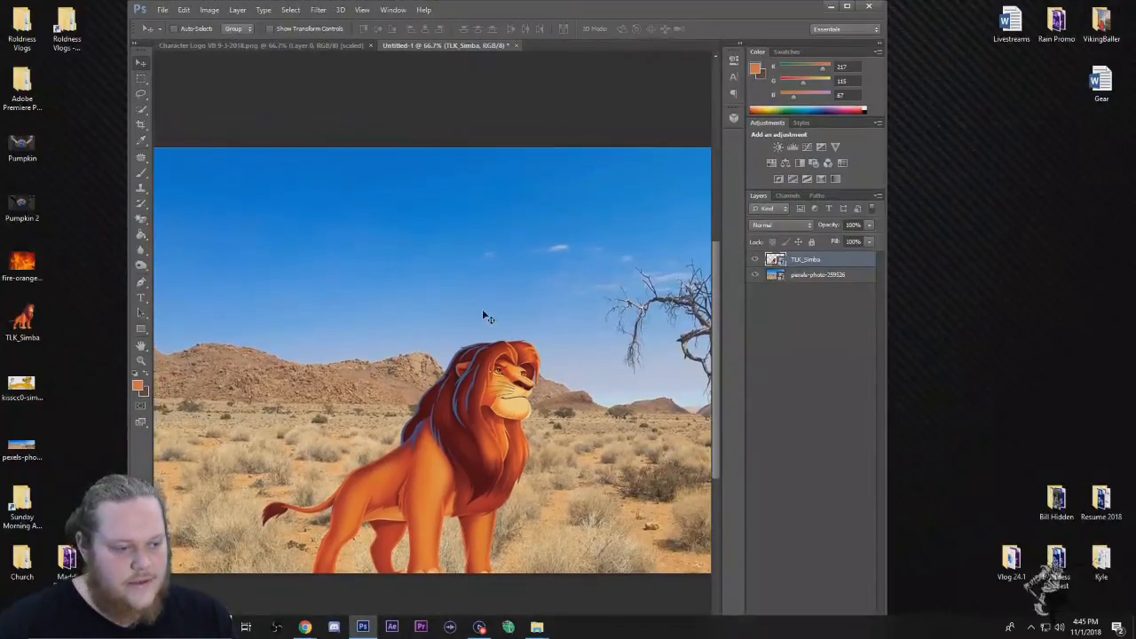
pyautogui.moveTo(24, 385); pyautogui.dragTo(539, 385)
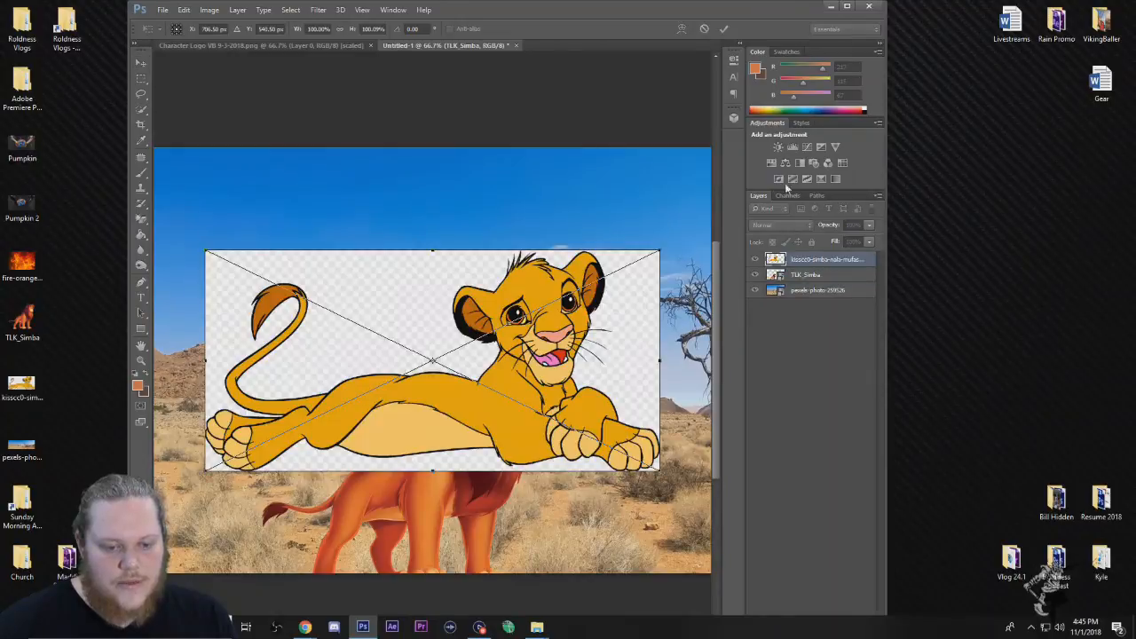
pyautogui.click(848, 6)
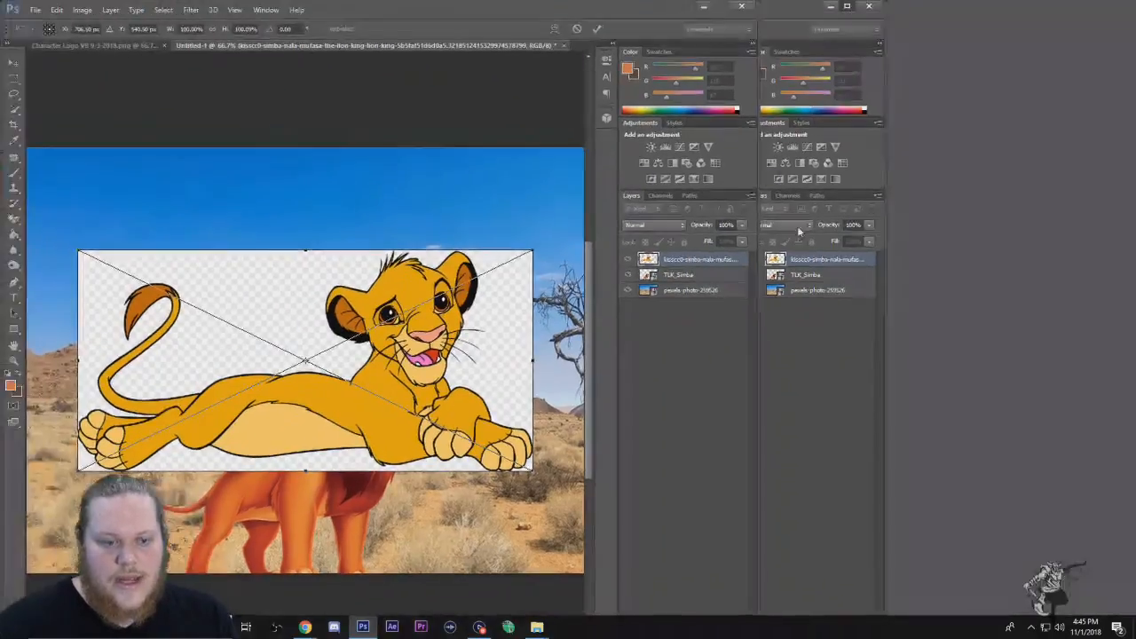
pyautogui.moveTo(452, 303); pyautogui.dragTo(566, 256)
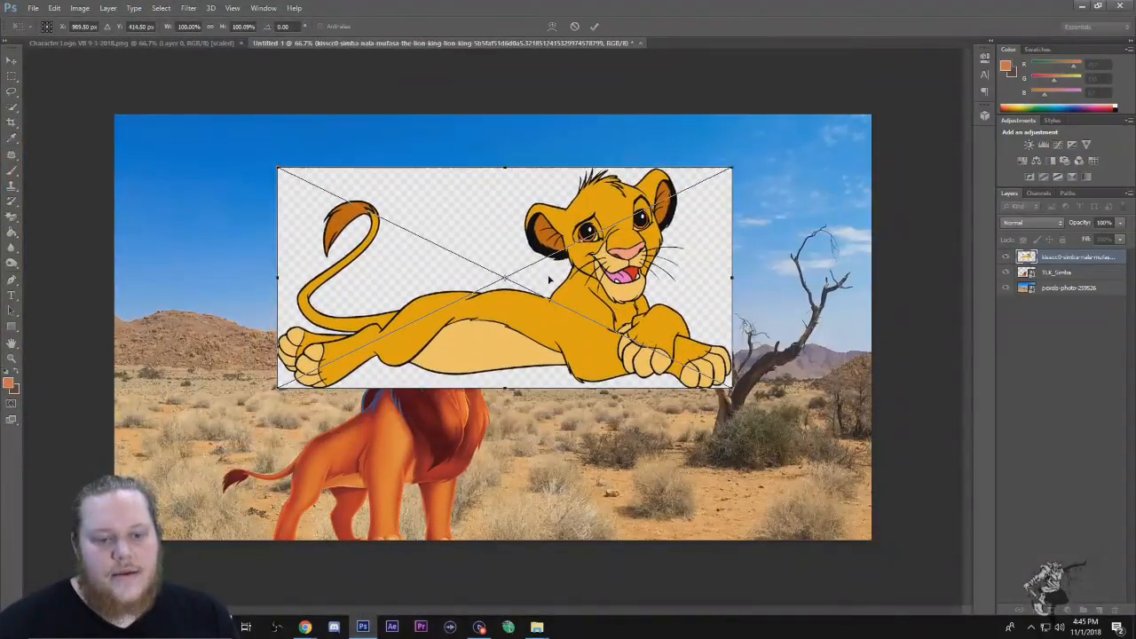
pyautogui.press('Return')
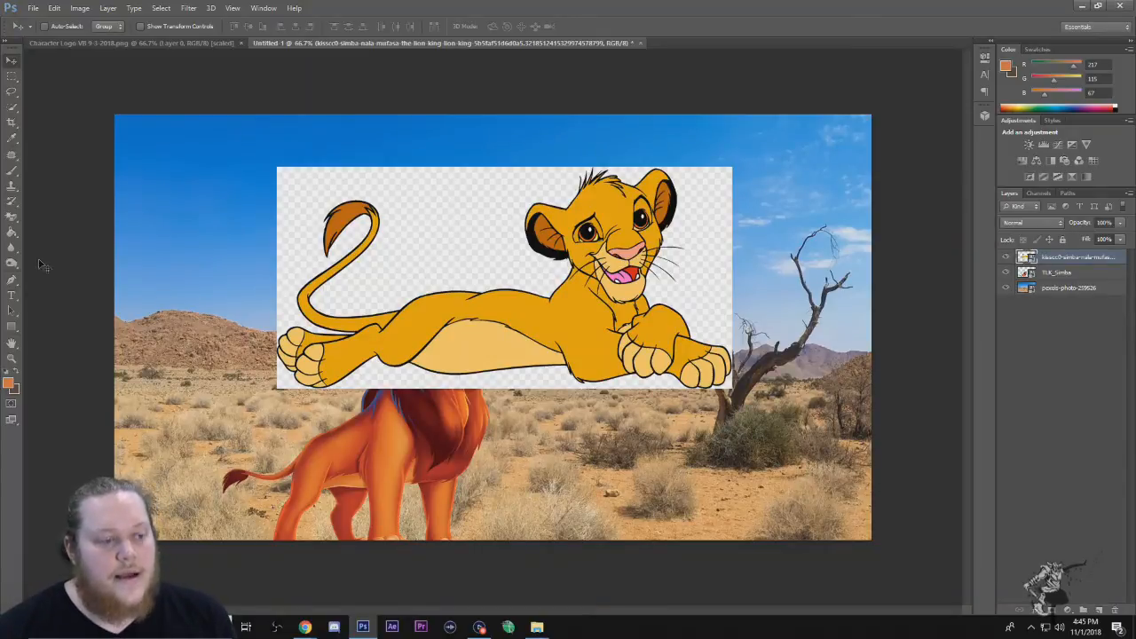
# Step: Rasterize the cub layer and erase all its fake checkerboard background areas with the Magic Eraser at tolerance 32
pyautogui.click(13, 218)
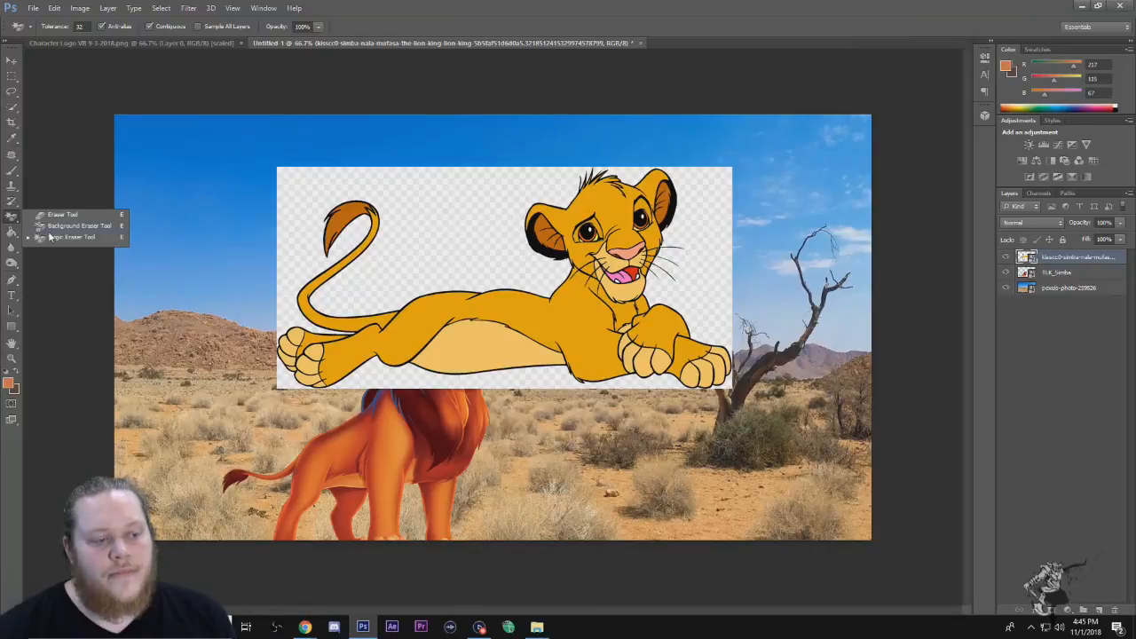
pyautogui.click(58, 239)
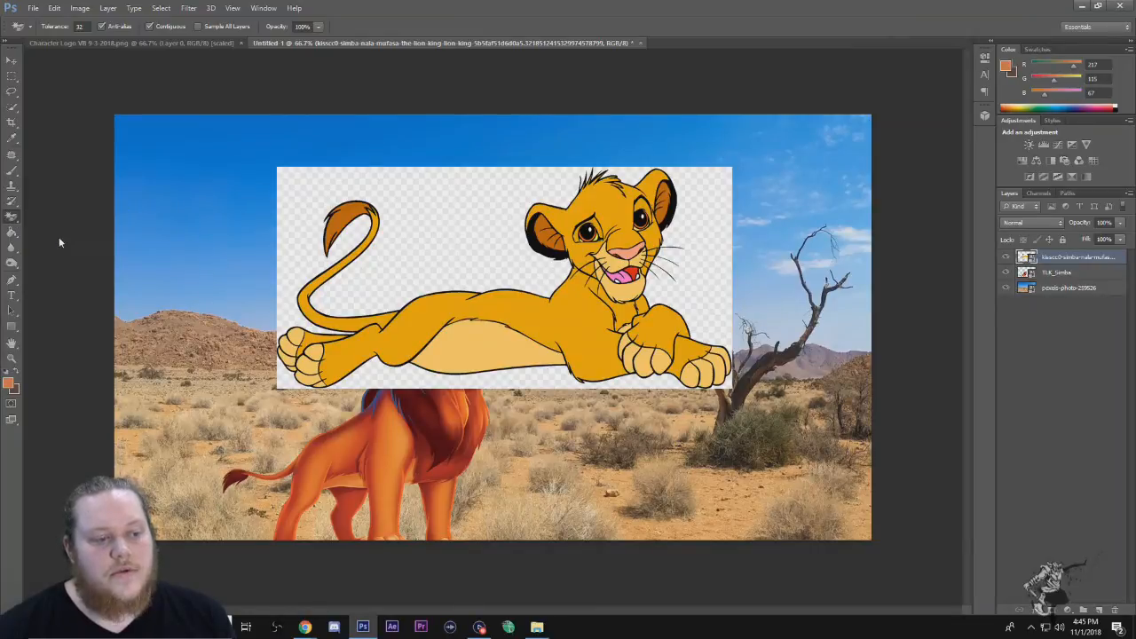
pyautogui.click(442, 235)
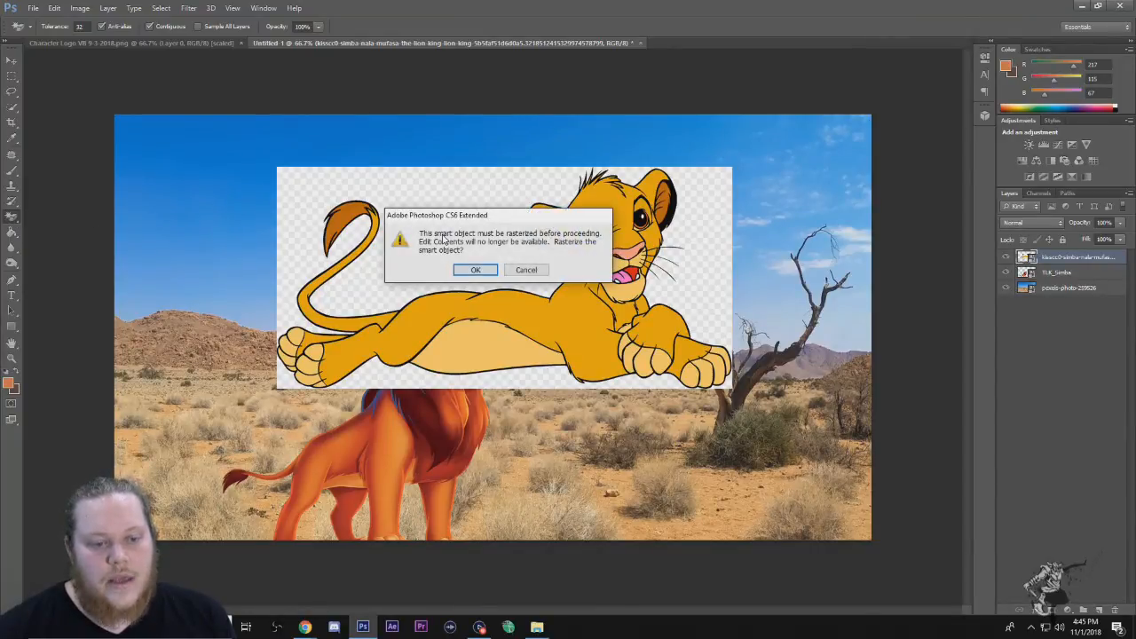
pyautogui.click(476, 270)
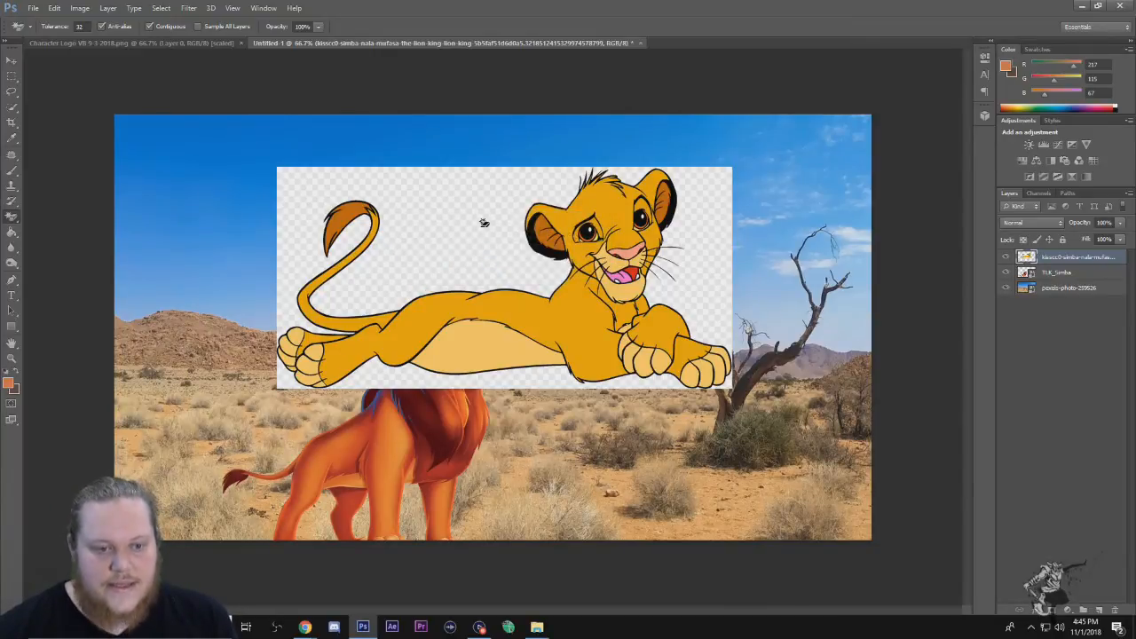
pyautogui.click(483, 223)
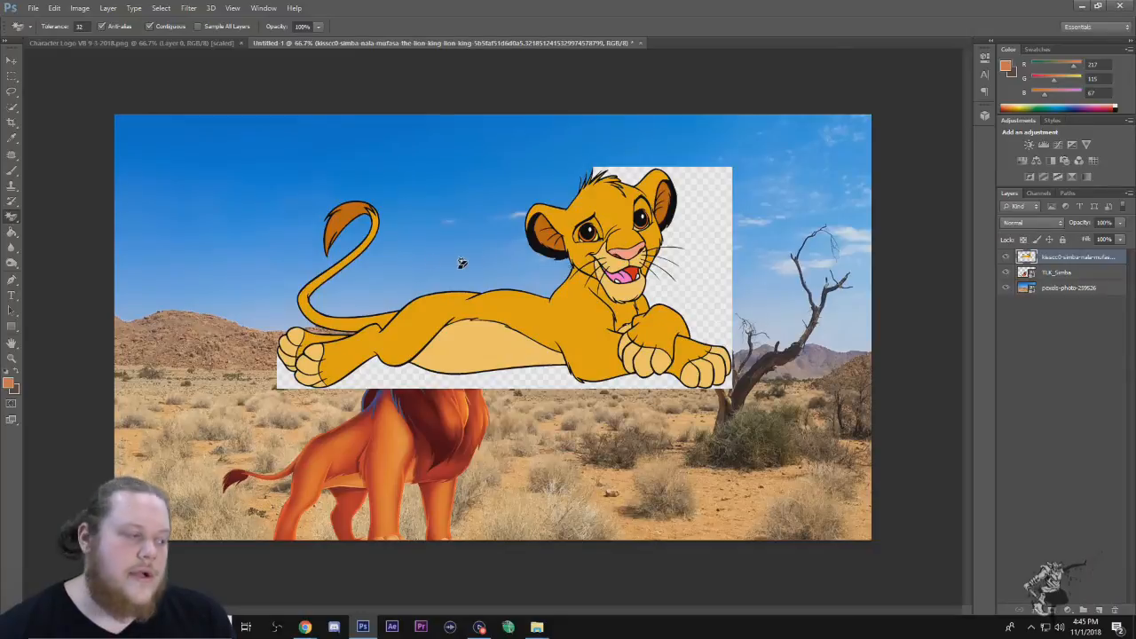
pyautogui.click(708, 286)
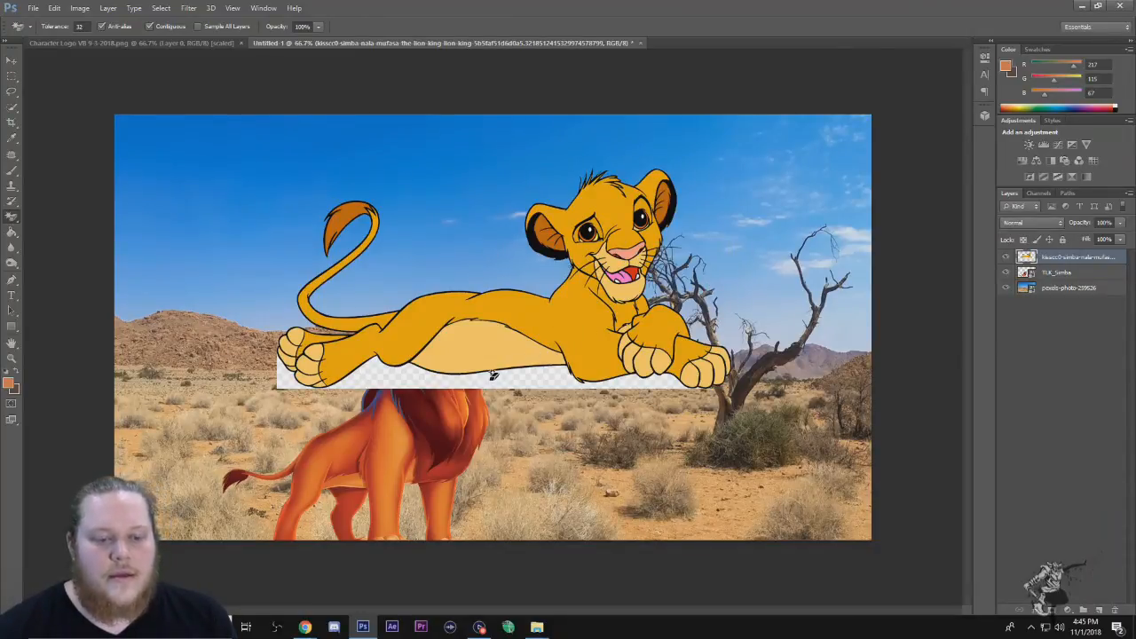
pyautogui.click(514, 378)
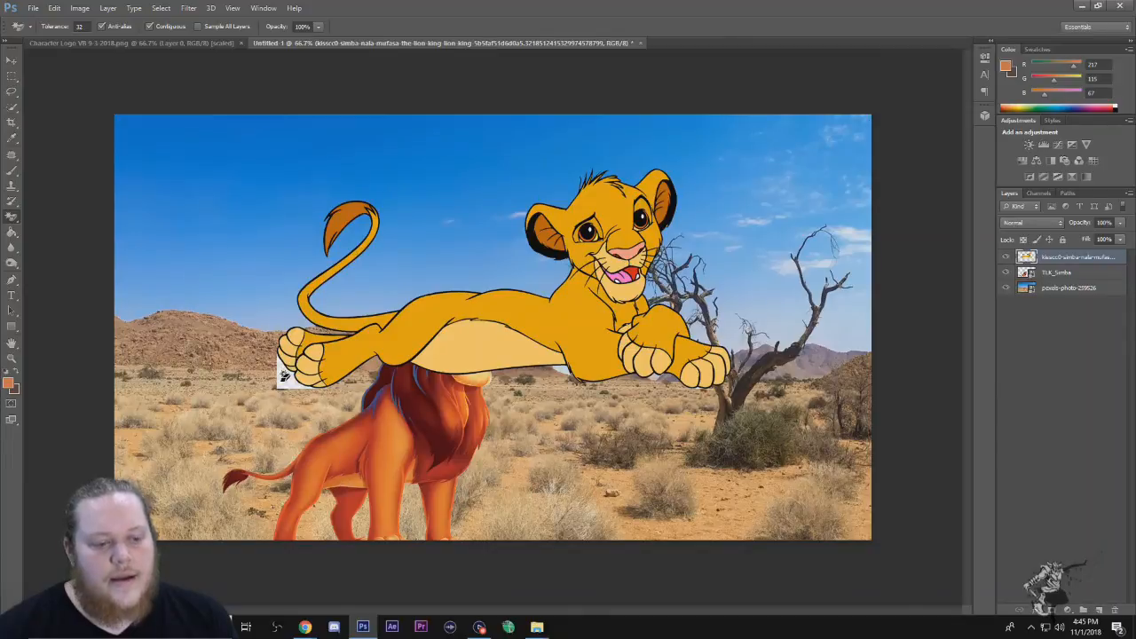
pyautogui.click(284, 375)
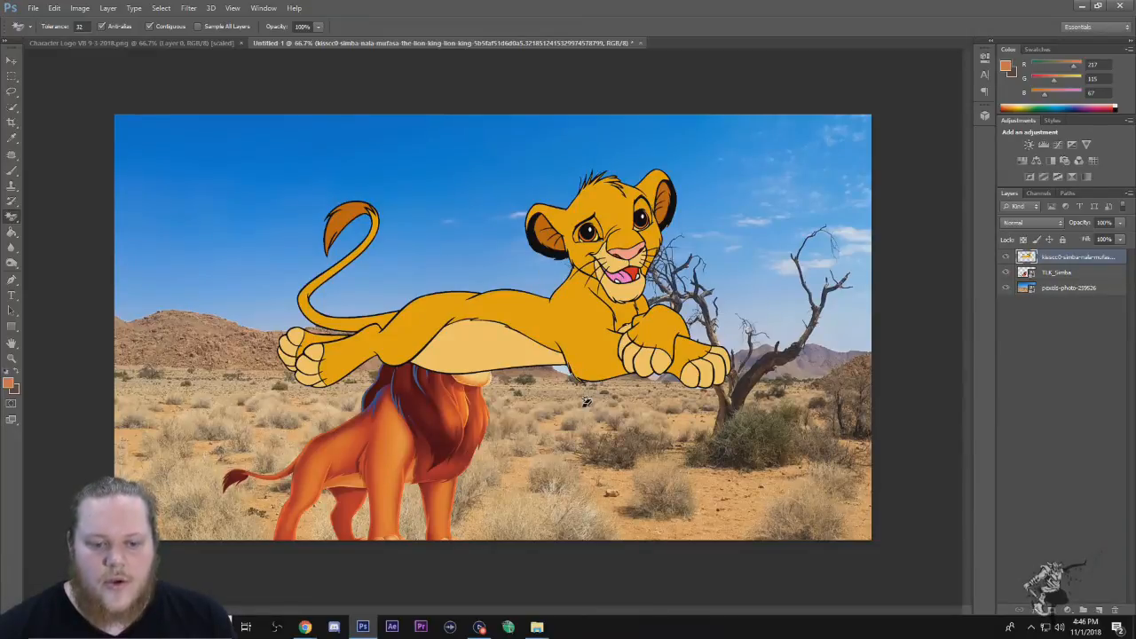
# Step: Shrink the cub with Free Transform and move it onto the ground in front of the bare tree
pyautogui.click(12, 61)
pyautogui.moveTo(617, 318); pyautogui.dragTo(629, 344)
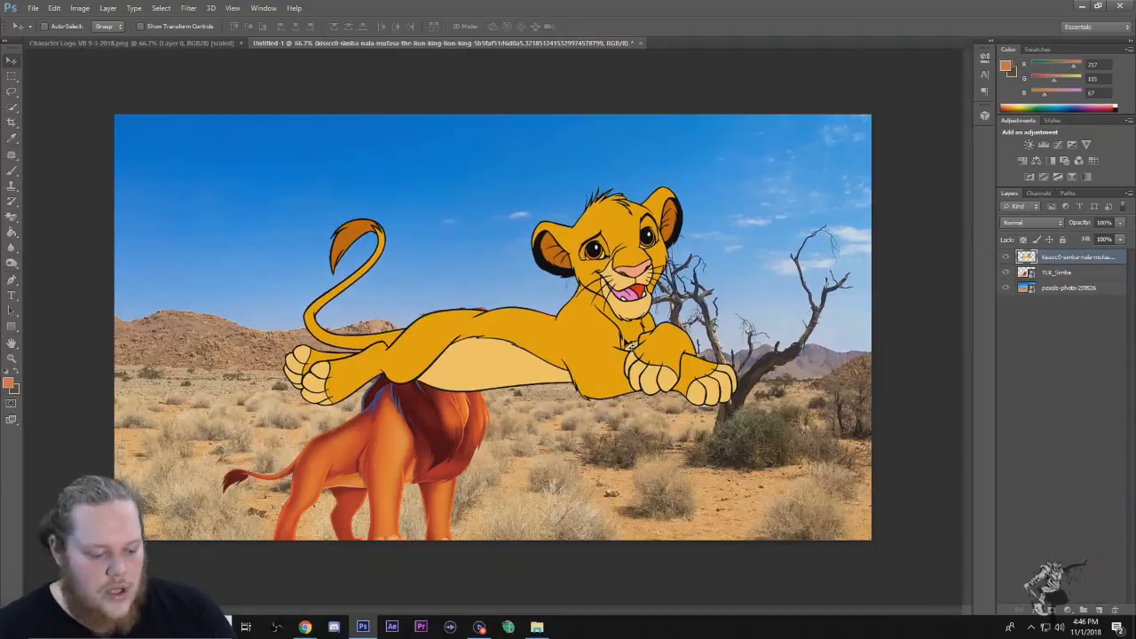
pyautogui.hotkey('ctrl', 't')
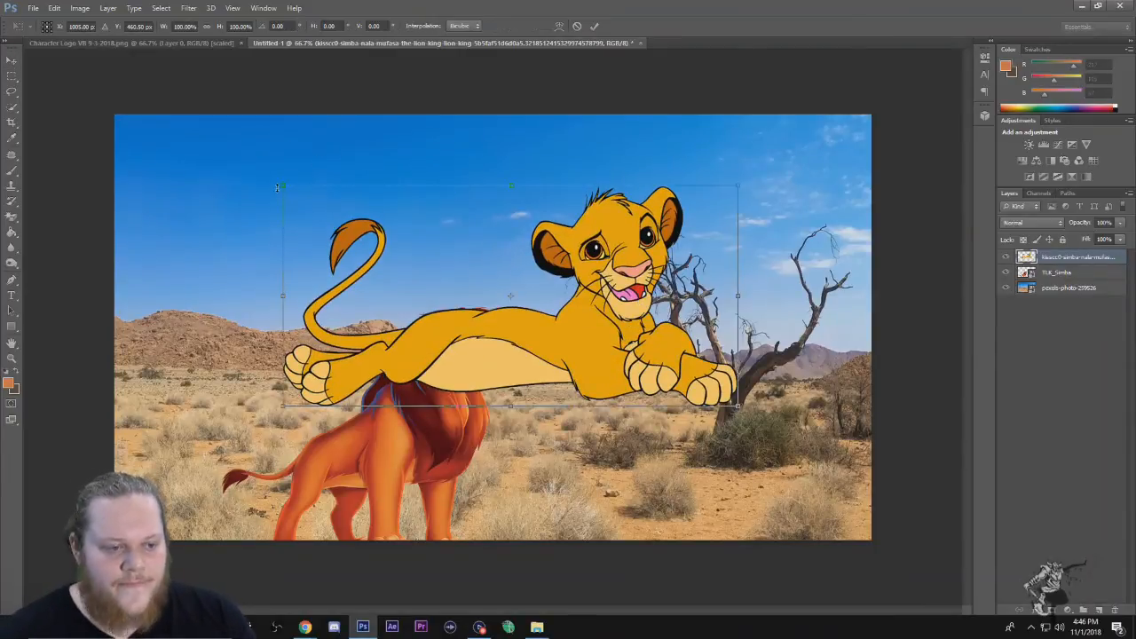
pyautogui.moveTo(294, 194); pyautogui.dragTo(524, 292)
pyautogui.moveTo(660, 380); pyautogui.dragTo(723, 488)
pyautogui.press('Return')
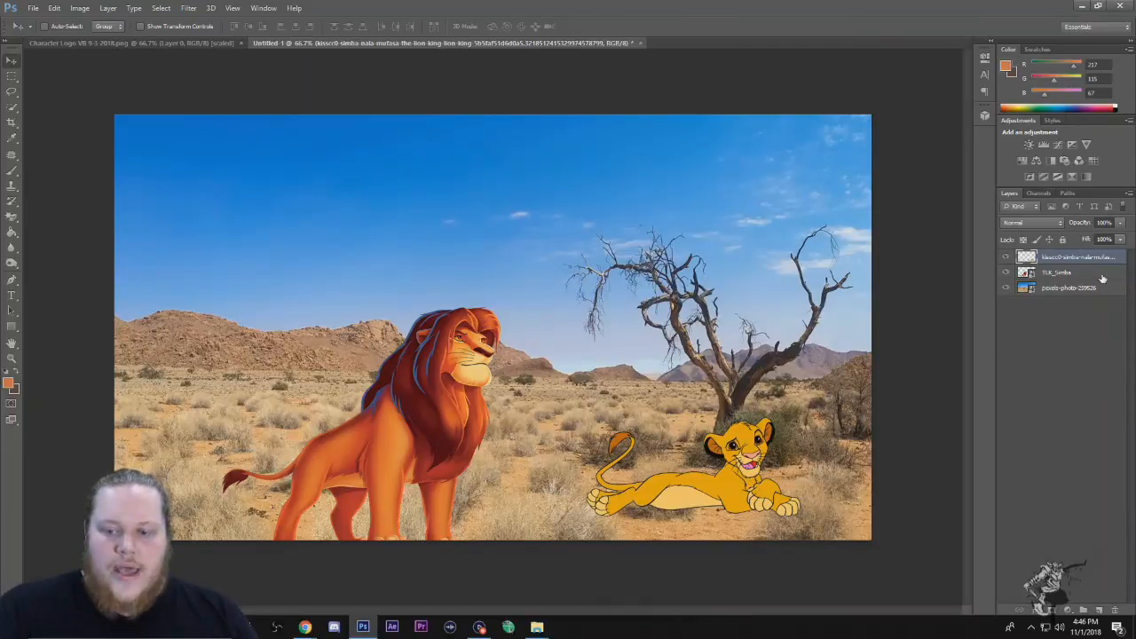
# Step: Scale the TLK_Simba lion to about 227% width and 225% height, and move it to the canvas's left edge
pyautogui.click(1027, 274)
pyautogui.hotkey('ctrl', 't')
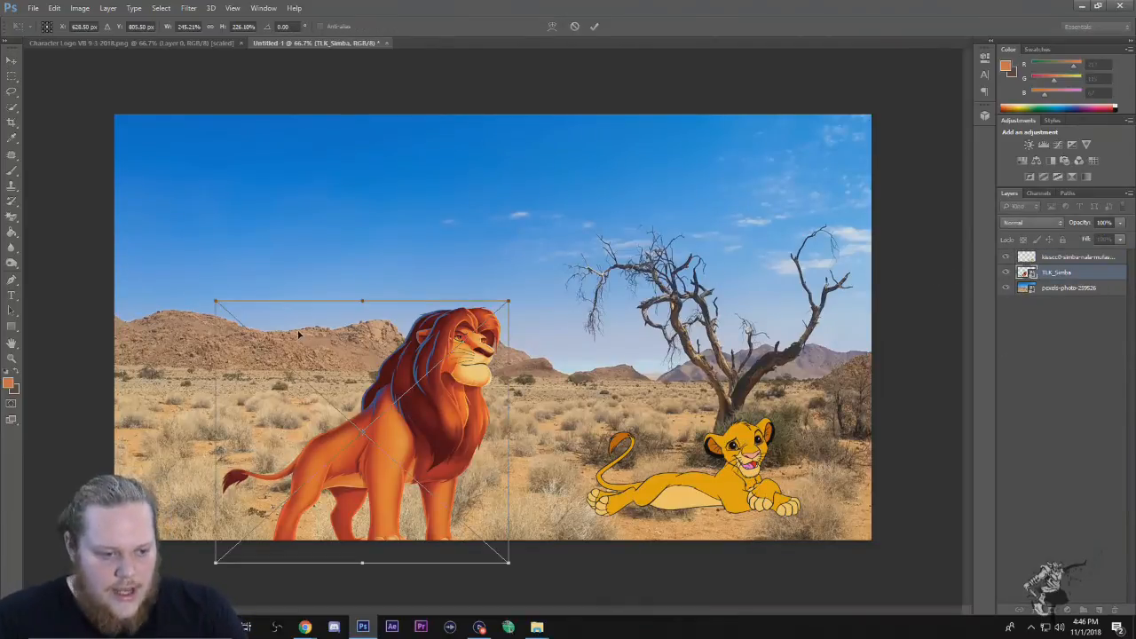
pyautogui.moveTo(217, 303); pyautogui.dragTo(241, 304)
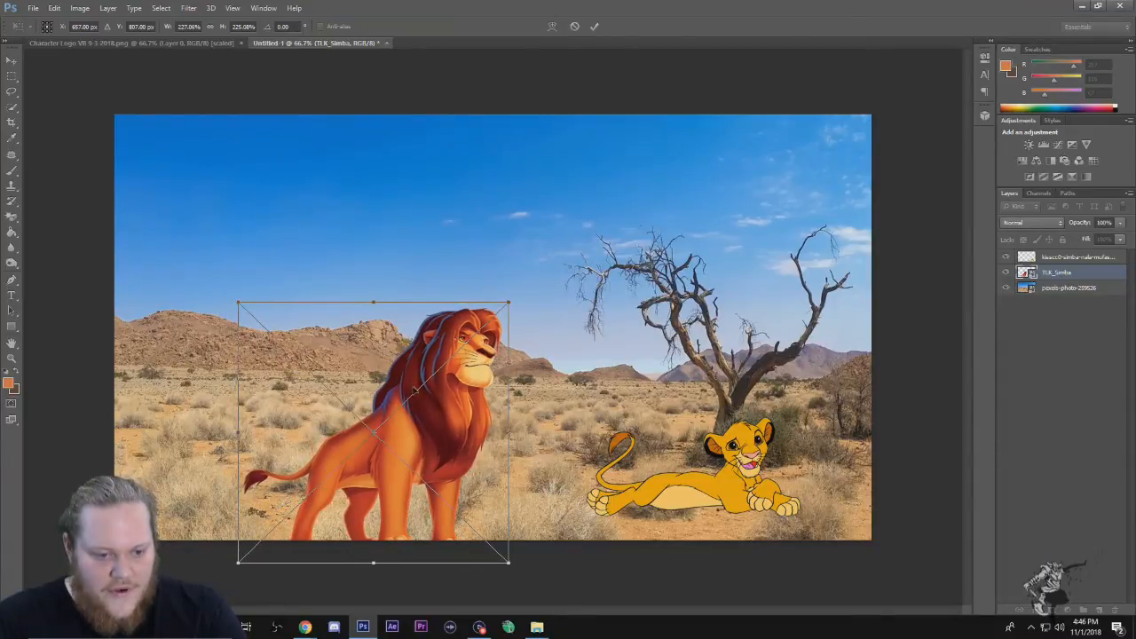
pyautogui.press('Return')
pyautogui.moveTo(454, 424); pyautogui.dragTo(329, 399)
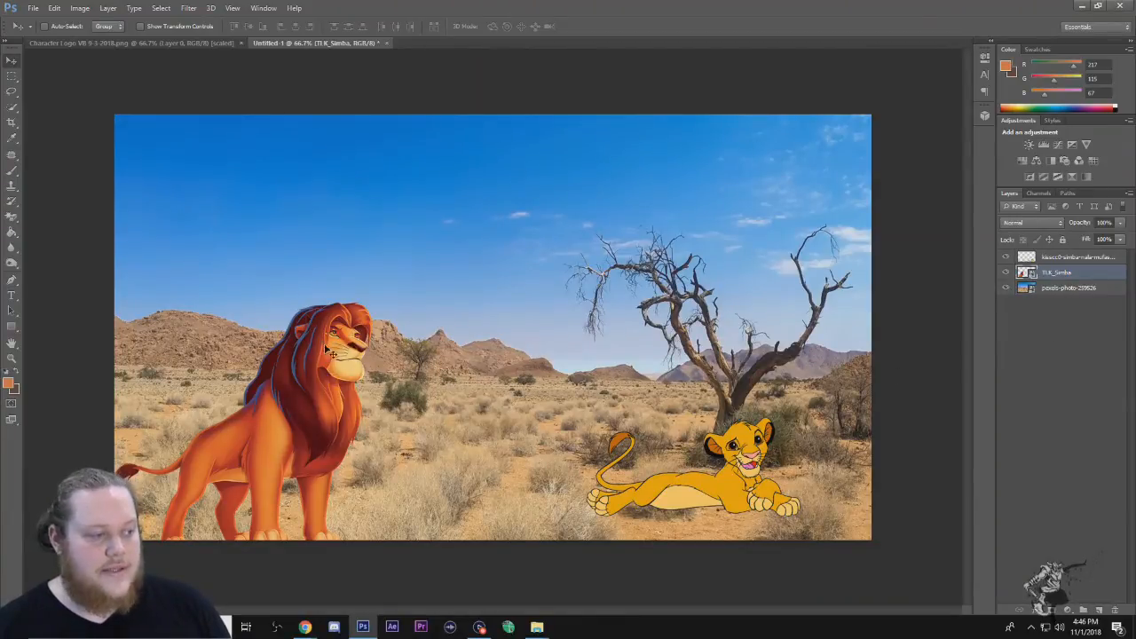
# Step: Add a Bevel & Emboss effect to the TLK_Simba layer with its style set to Outer Bevel
pyautogui.doubleClick(1106, 276)
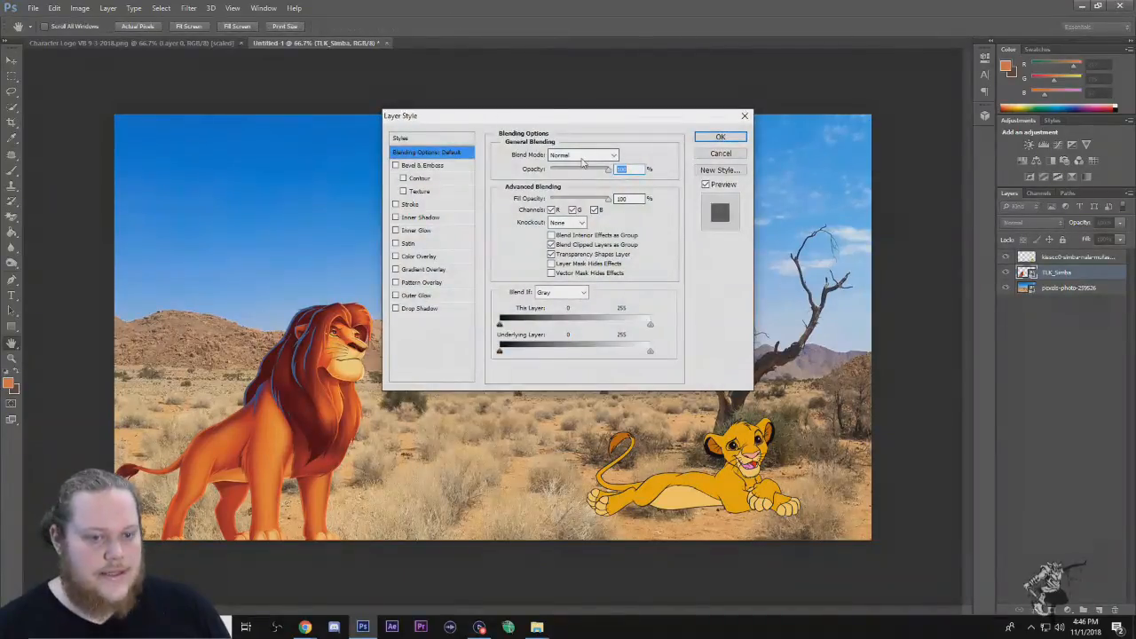
pyautogui.moveTo(545, 116); pyautogui.dragTo(657, 106)
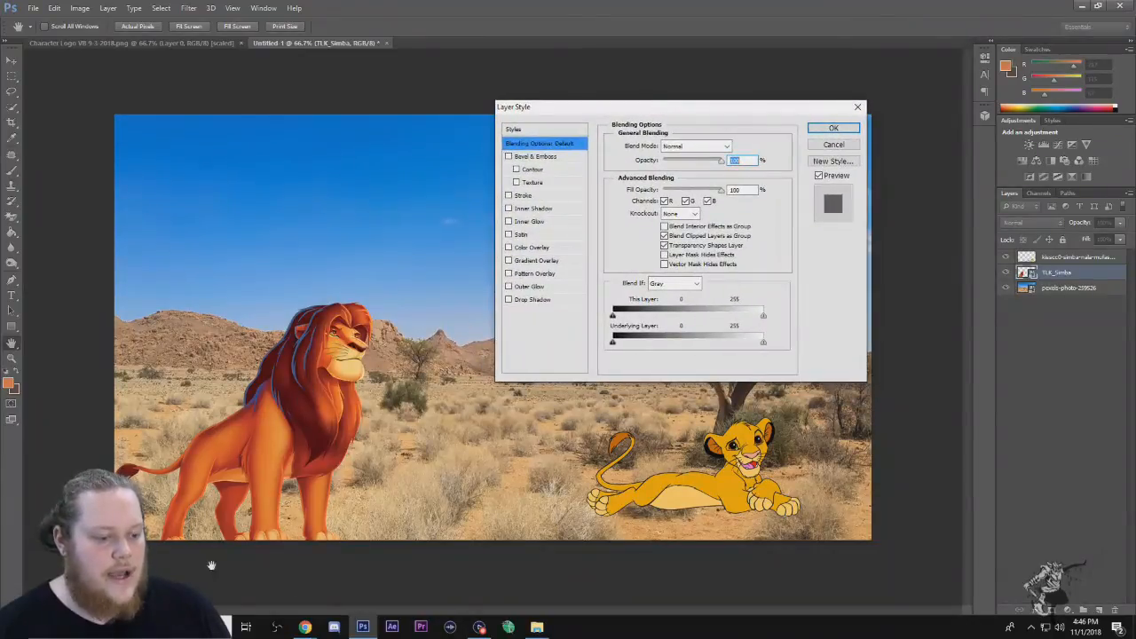
pyautogui.click(304, 626)
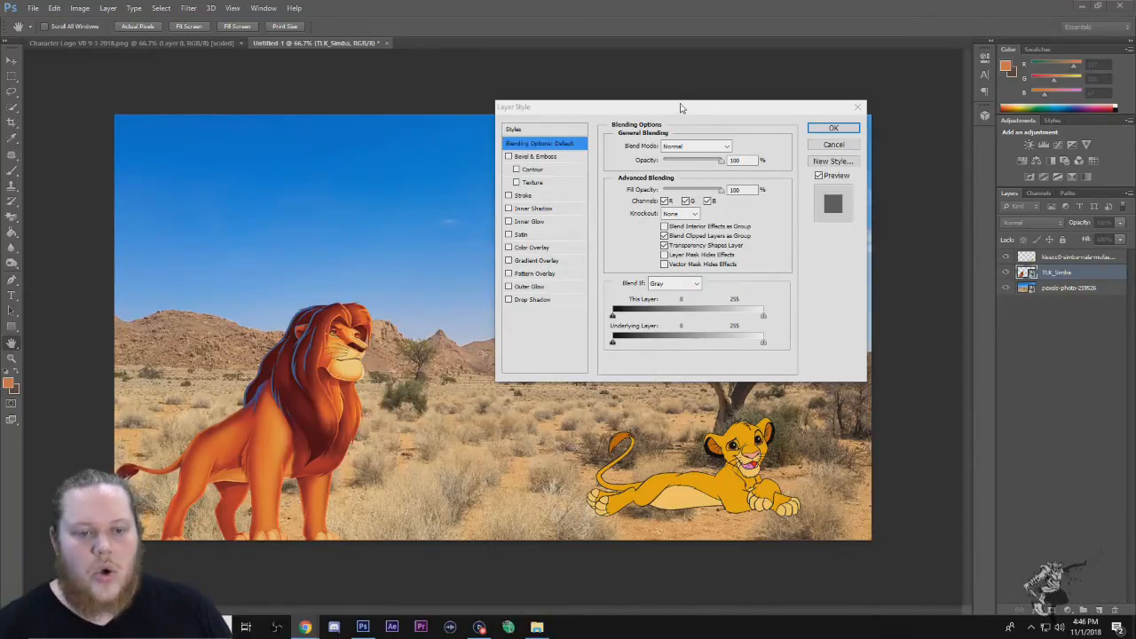
pyautogui.moveTo(671, 107); pyautogui.dragTo(689, 96)
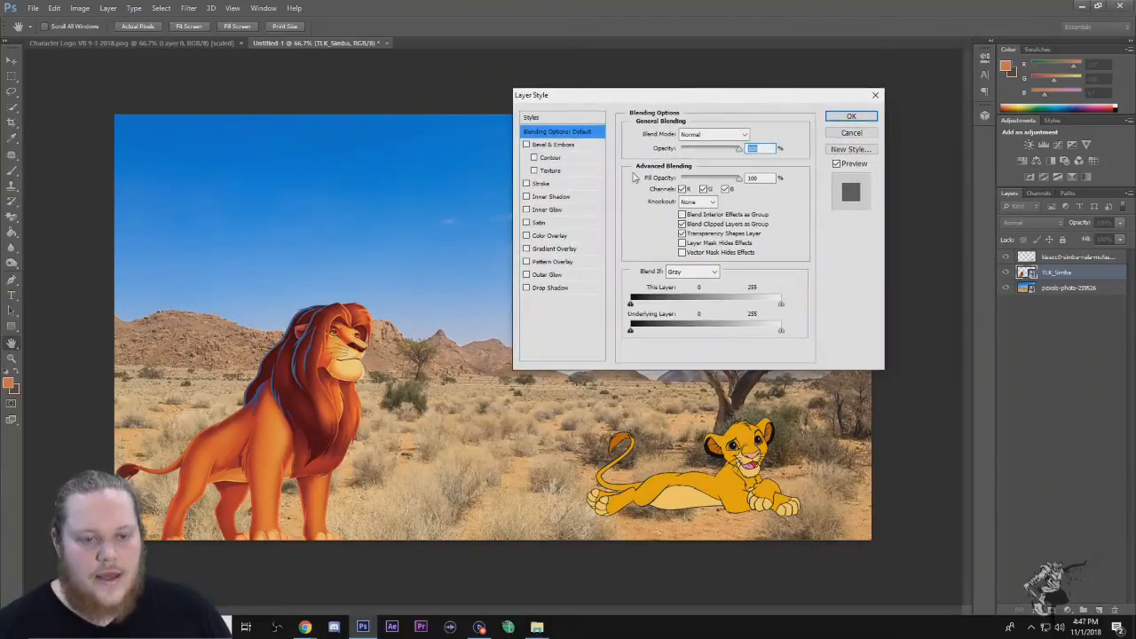
pyautogui.click(527, 144)
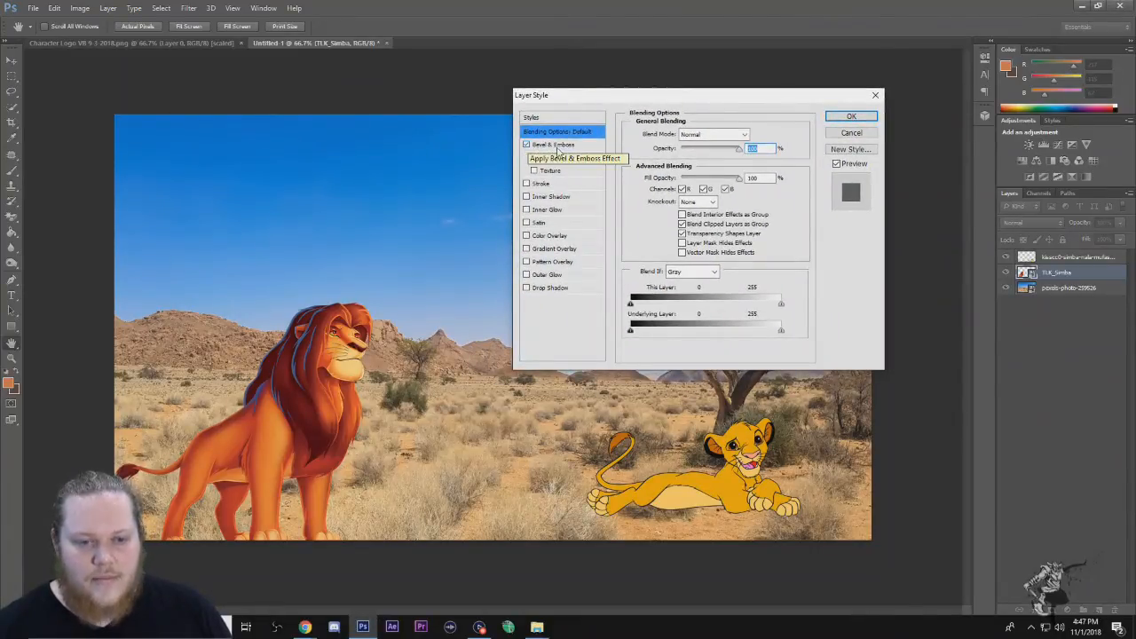
pyautogui.click(555, 144)
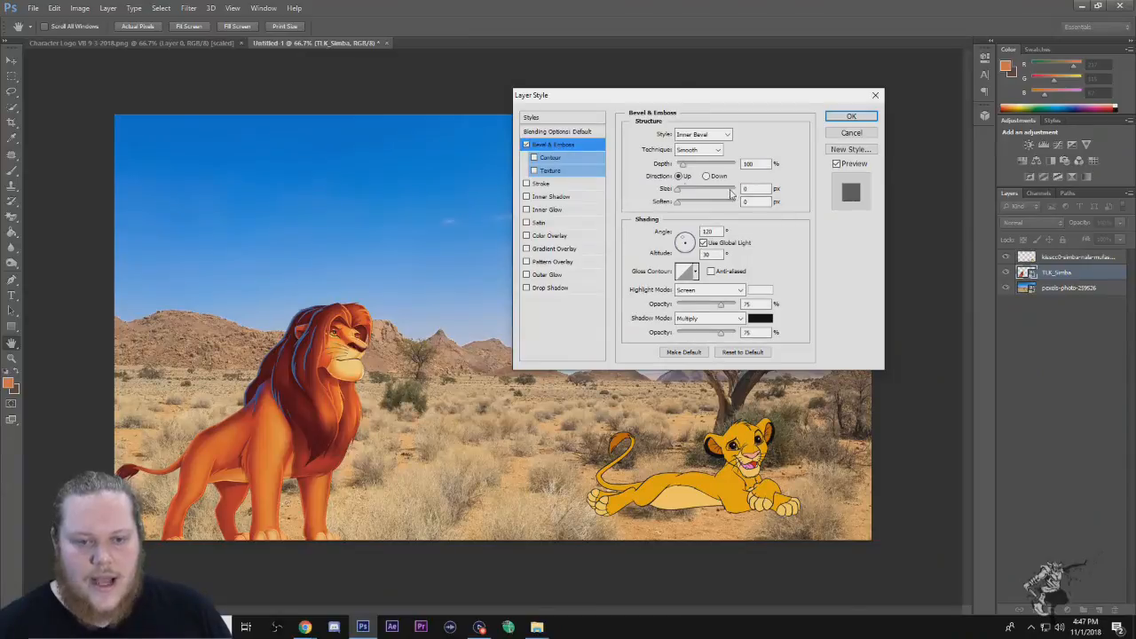
pyautogui.click(727, 135)
pyautogui.click(714, 146)
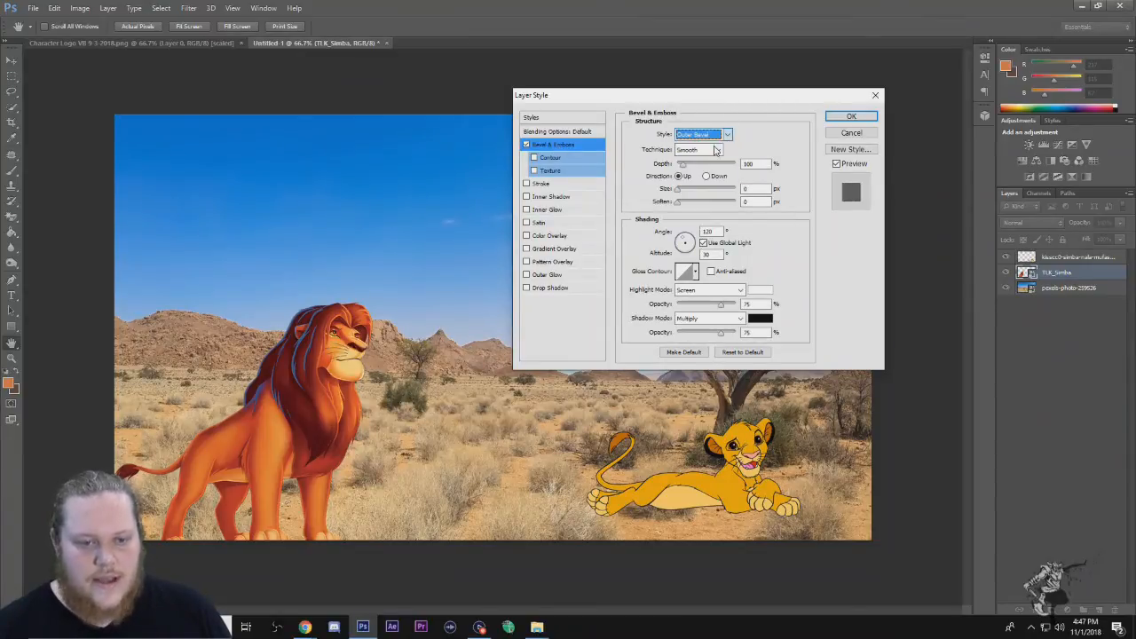
# Step: Set the Outer Bevel on TLK_Simba to a size of 98 px, soften 12 px and depth 439%
pyautogui.moveTo(680, 193); pyautogui.dragTo(739, 200)
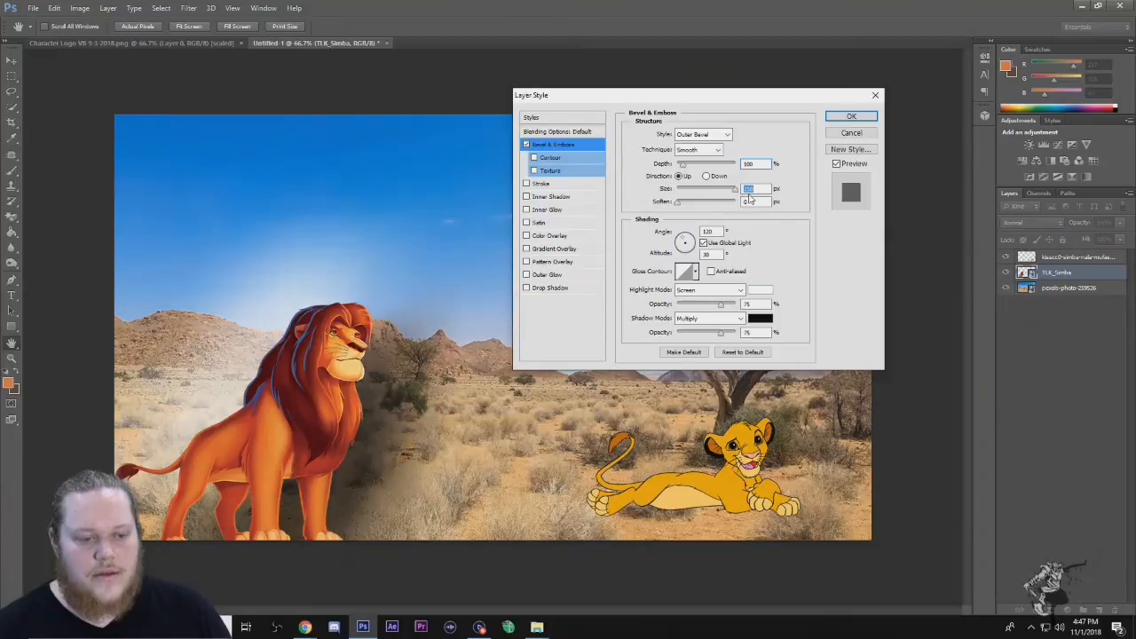
pyautogui.moveTo(735, 190)
pyautogui.mouseDown()
pyautogui.moveTo(692, 191)
pyautogui.moveTo(693, 207)
pyautogui.moveTo(743, 201)
pyautogui.moveTo(701, 190)
pyautogui.moveTo(730, 206)
pyautogui.moveTo(721, 205)
pyautogui.mouseUp()
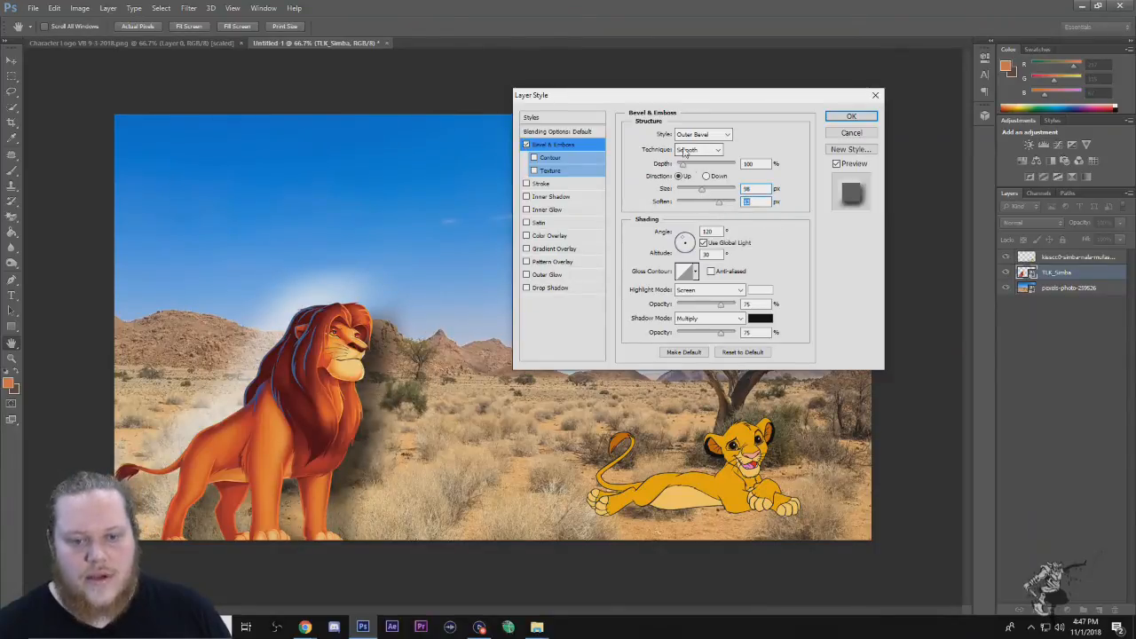
pyautogui.moveTo(682, 166)
pyautogui.mouseDown()
pyautogui.moveTo(747, 160)
pyautogui.moveTo(680, 171)
pyautogui.moveTo(710, 163)
pyautogui.moveTo(701, 160)
pyautogui.mouseUp()
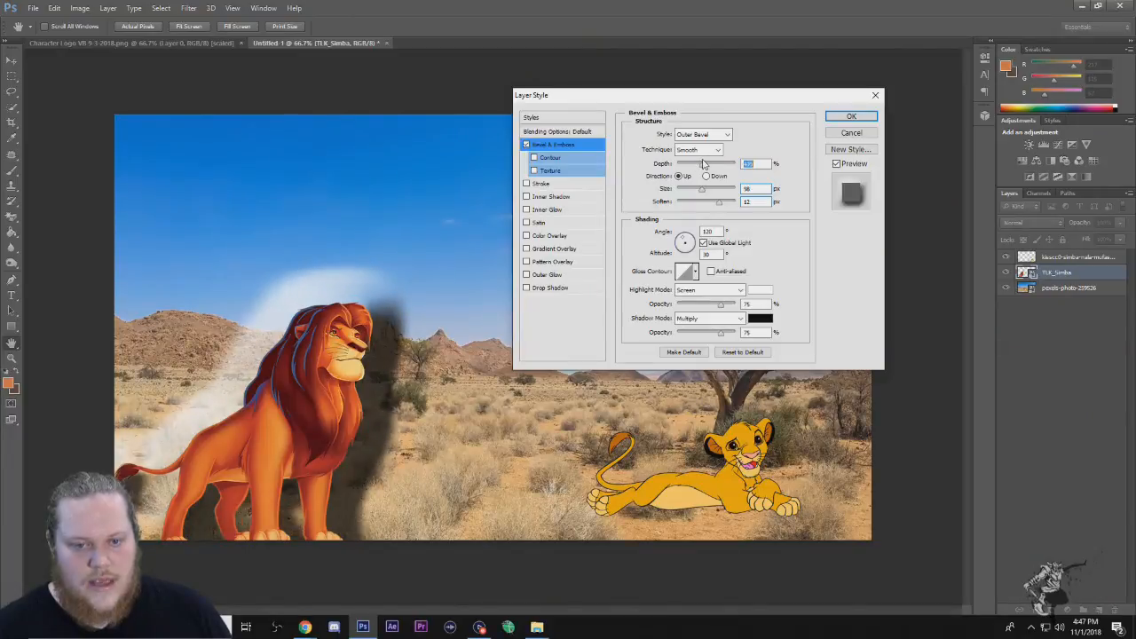
# Step: Try the bevel's Chisel Hard and Chisel Soft techniques, return to Smooth and lower its depth to 134%
pyautogui.click(714, 150)
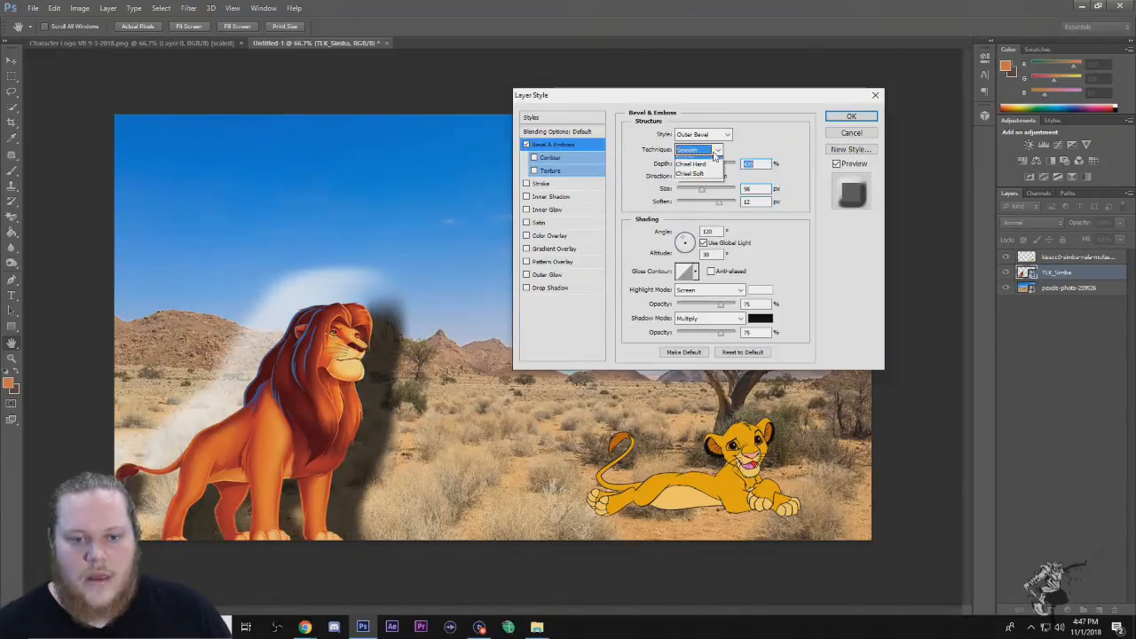
pyautogui.click(698, 172)
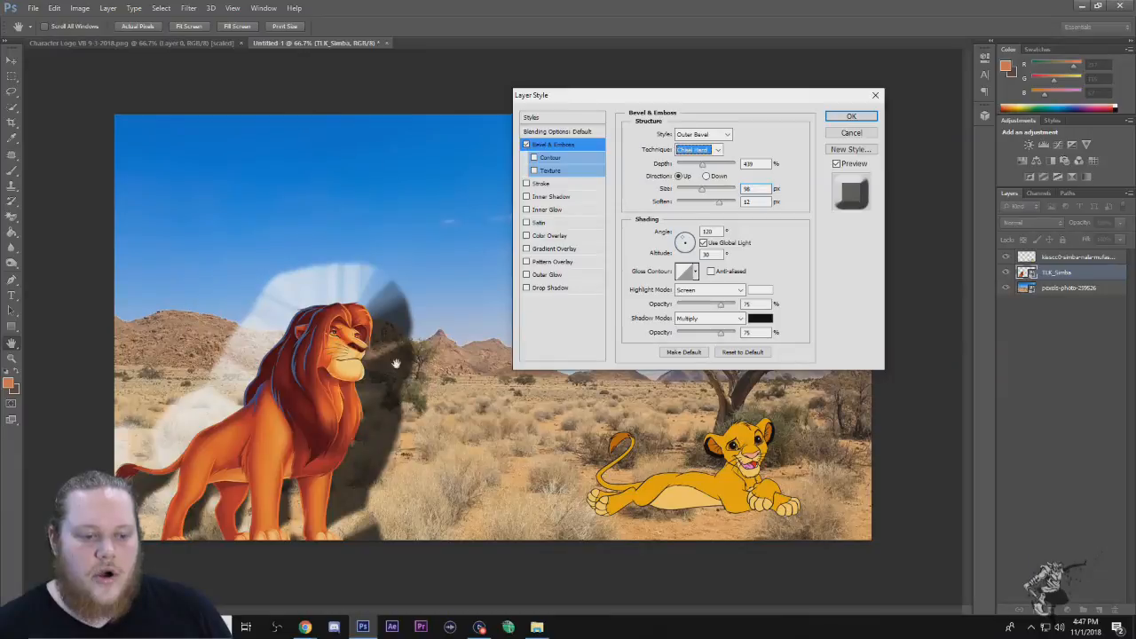
pyautogui.click(717, 150)
pyautogui.click(698, 183)
pyautogui.click(715, 151)
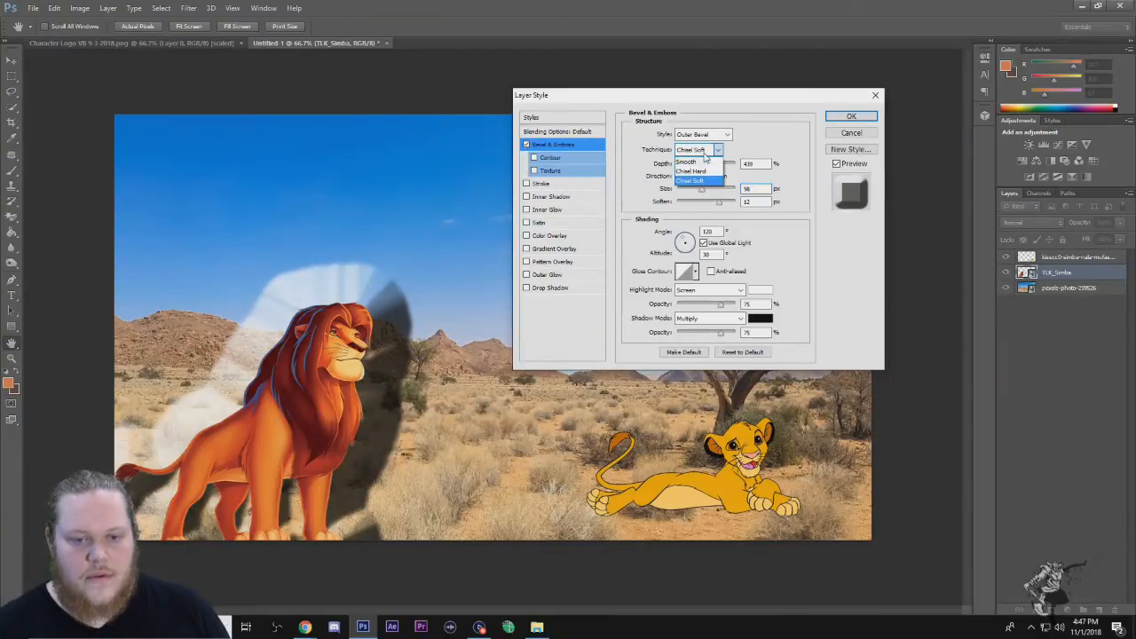
pyautogui.click(697, 160)
pyautogui.moveTo(691, 168); pyautogui.dragTo(684, 167)
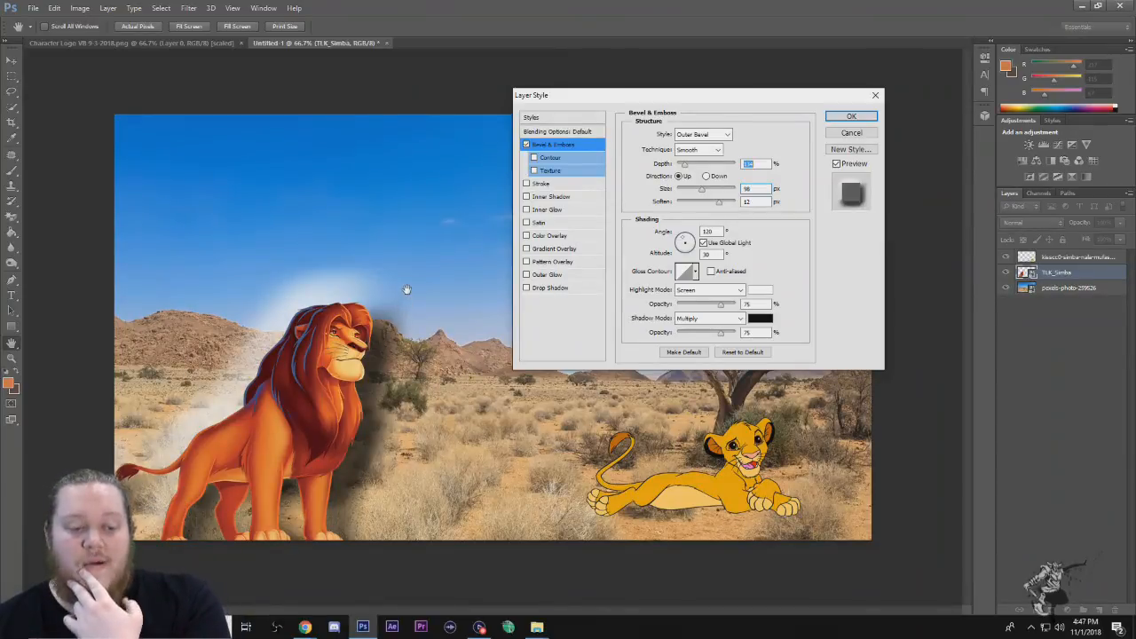
# Step: Try the Contour and Texture options on the bevel, and switch off Bevel & Emboss together with both options
pyautogui.click(533, 157)
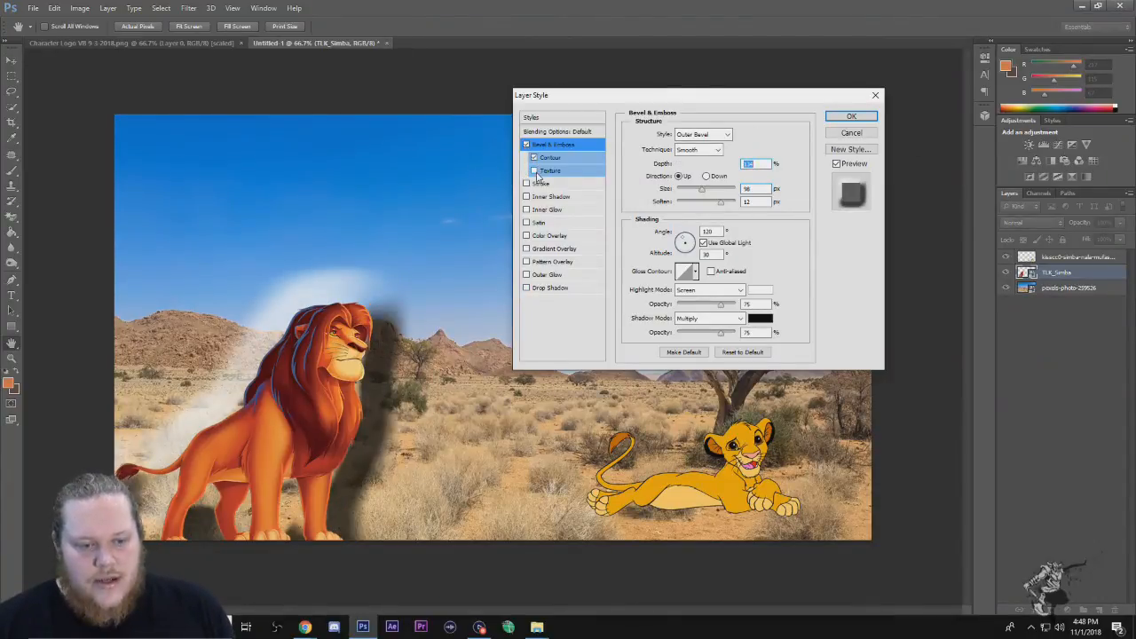
pyautogui.click(534, 171)
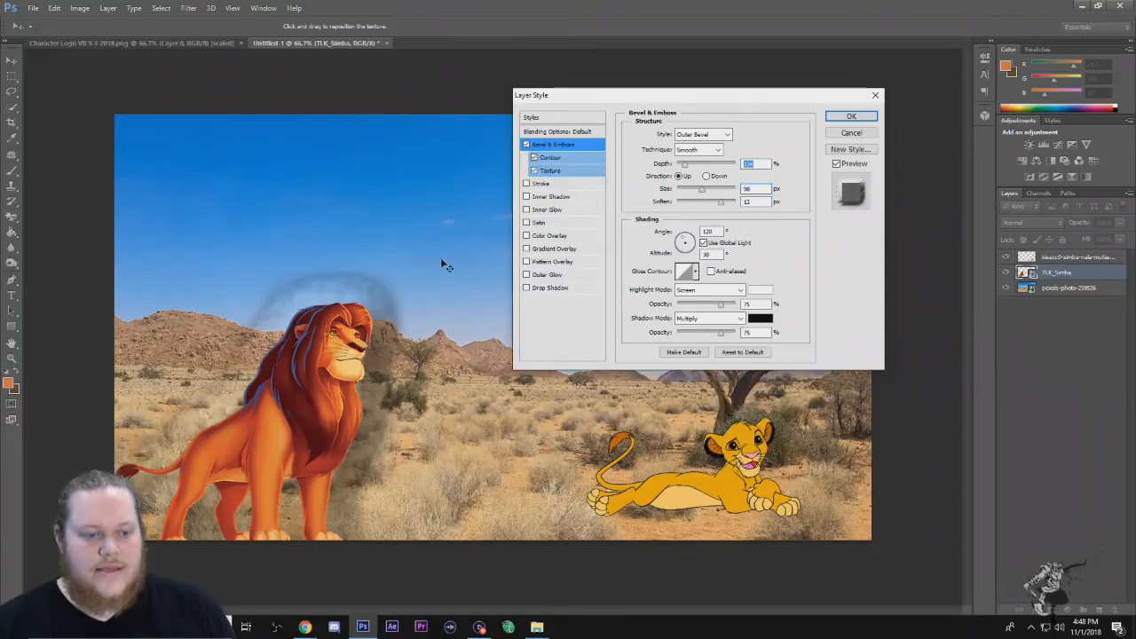
pyautogui.click(535, 158)
pyautogui.click(535, 170)
pyautogui.click(533, 158)
pyautogui.click(534, 171)
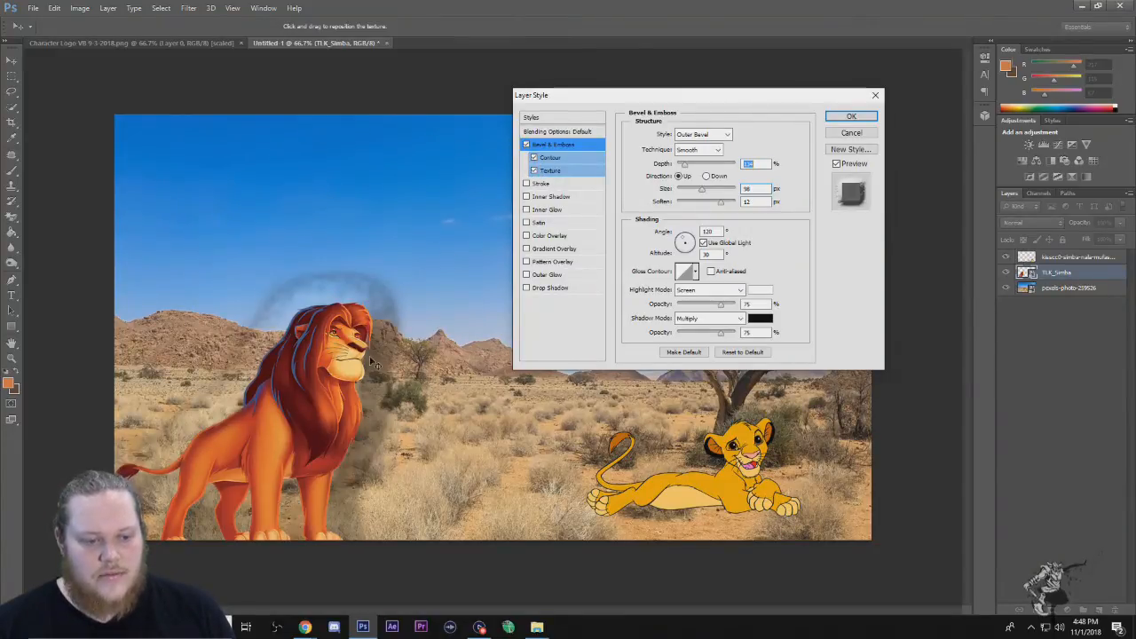
pyautogui.click(526, 144)
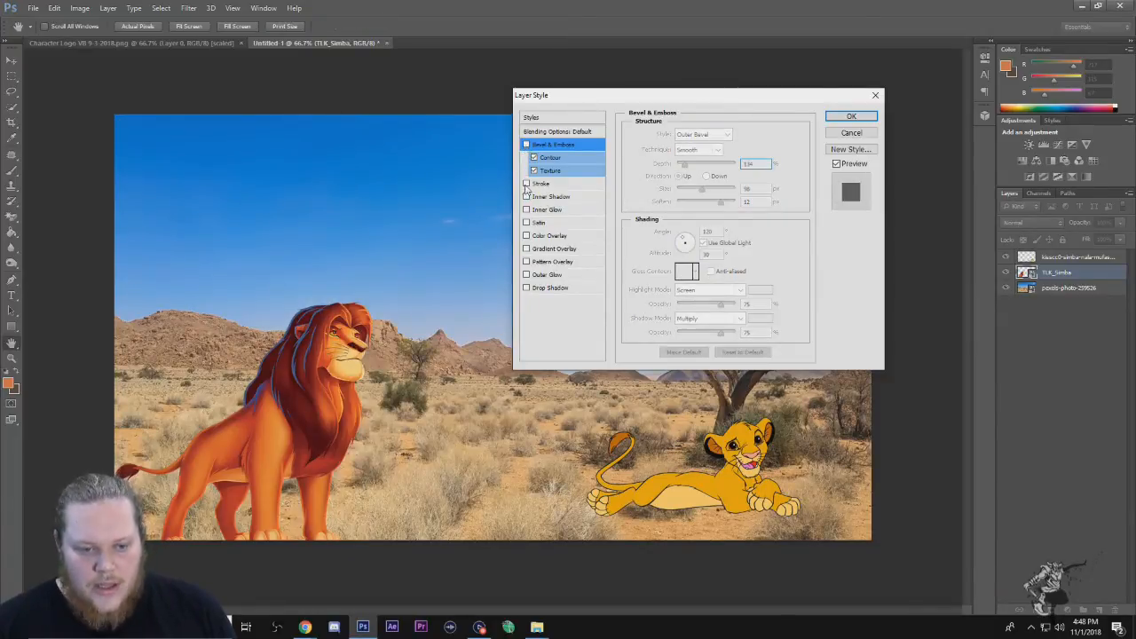
pyautogui.click(534, 158)
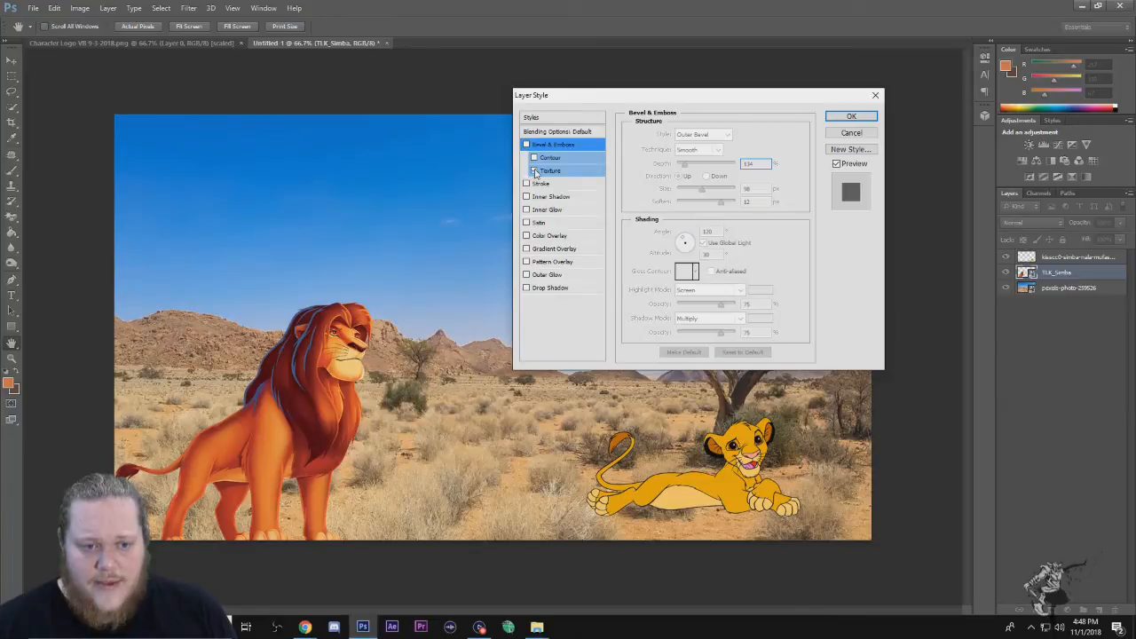
# Step: Apply a black outside Stroke effect to the TLK_Simba layer with a size of 21 px
pyautogui.click(526, 182)
pyautogui.click(556, 185)
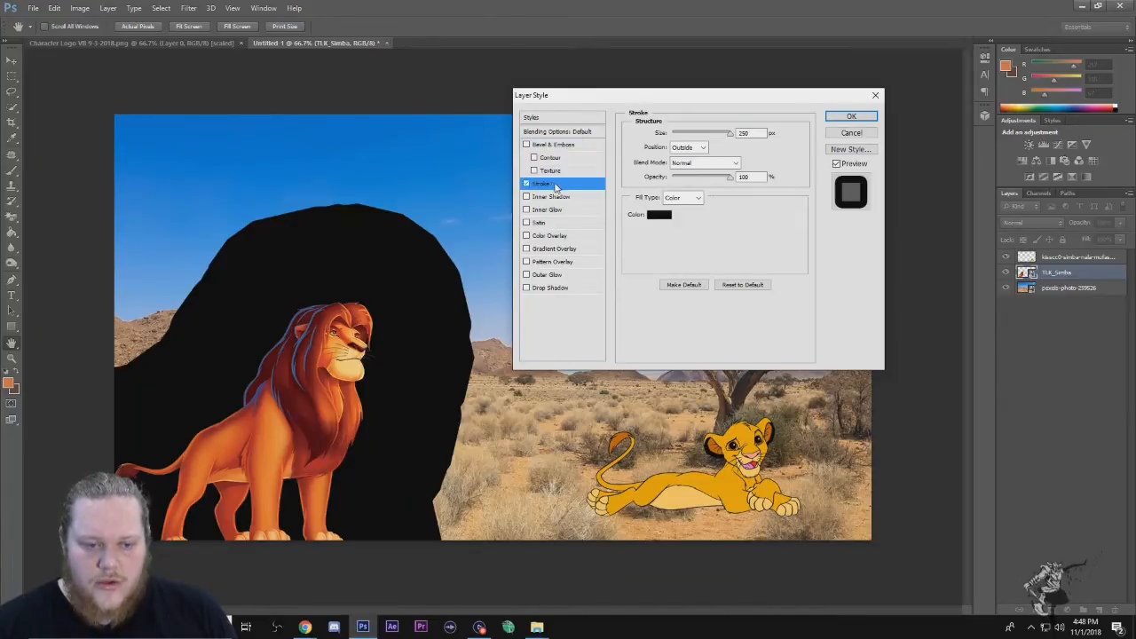
pyautogui.moveTo(671, 103); pyautogui.dragTo(757, 56)
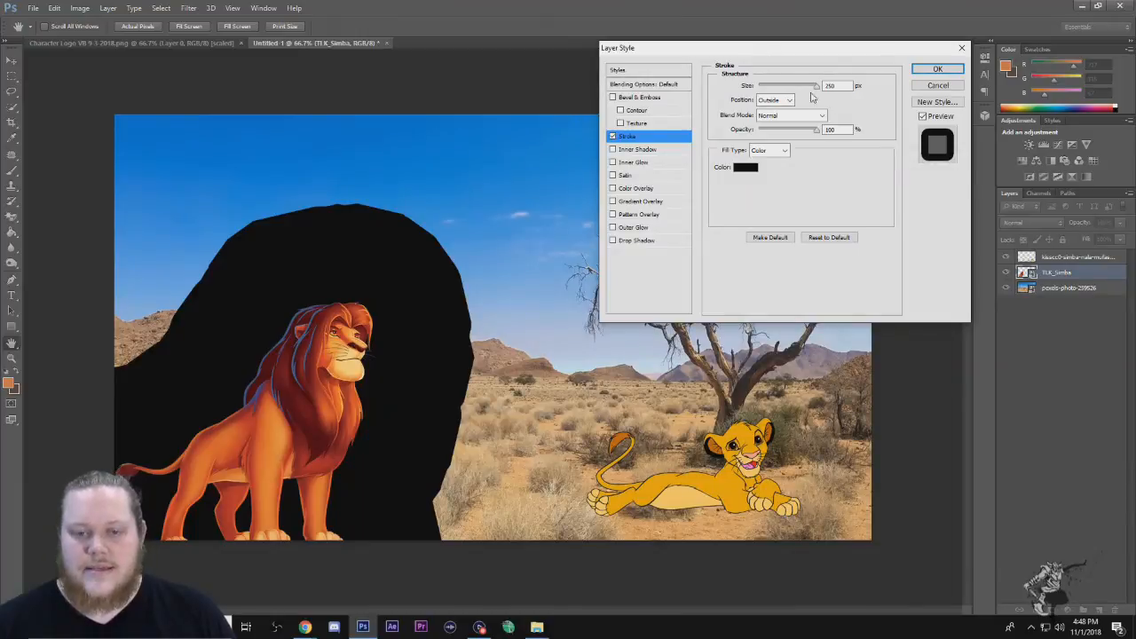
pyautogui.moveTo(815, 89); pyautogui.dragTo(768, 95)
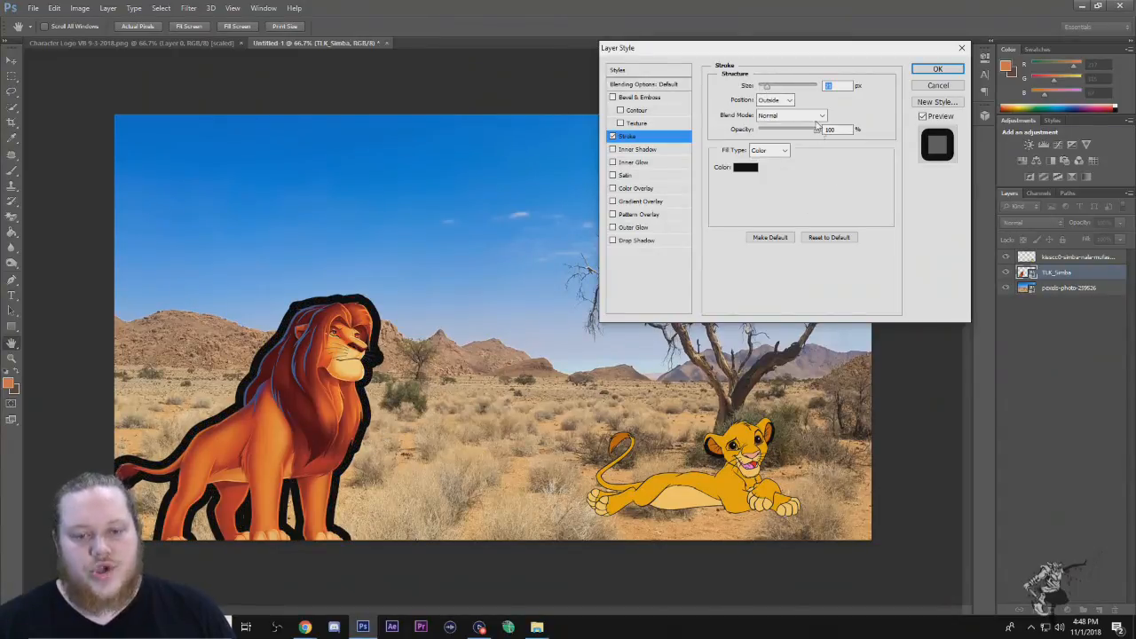
pyautogui.click(753, 167)
pyautogui.write('255')
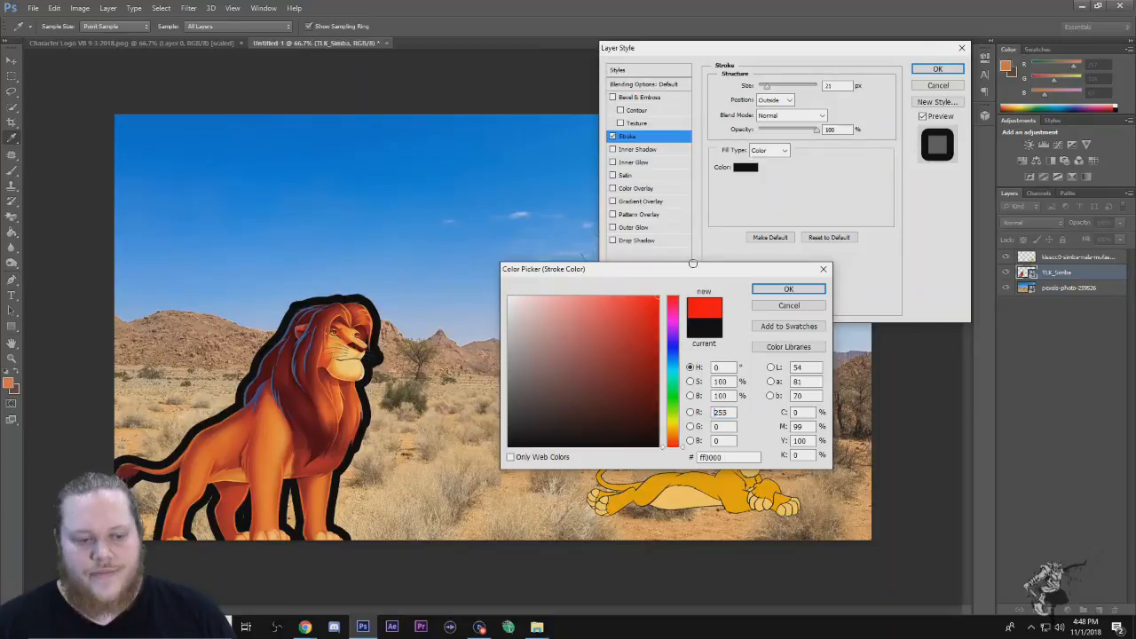
pyautogui.click(823, 269)
# Step: Recolor the lion's stroke to blue 1200ff and thin it to 6 px
pyautogui.click(745, 167)
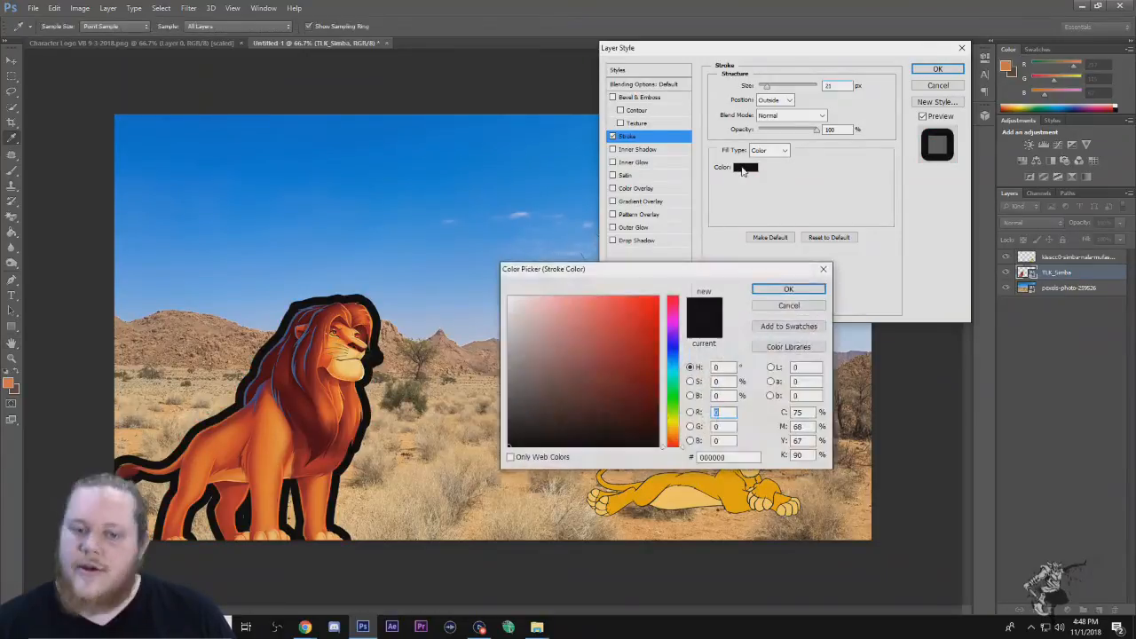
pyautogui.click(600, 360)
pyautogui.moveTo(677, 377)
pyautogui.mouseDown()
pyautogui.moveTo(678, 306)
pyautogui.moveTo(682, 345)
pyautogui.mouseUp()
pyautogui.moveTo(655, 300); pyautogui.dragTo(659, 282)
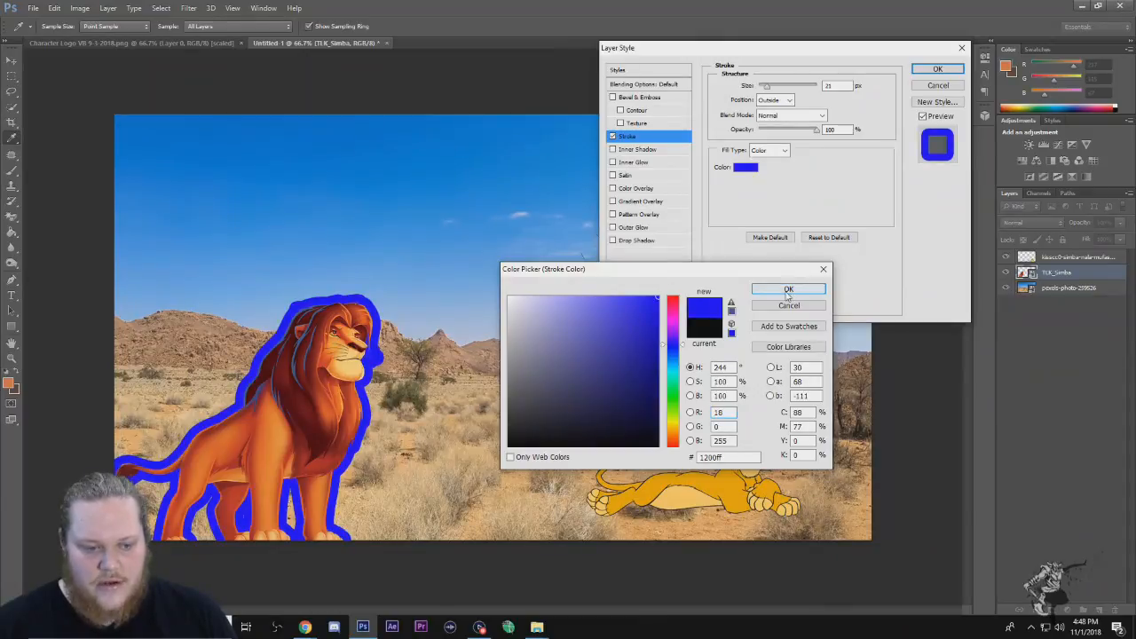
pyautogui.click(789, 289)
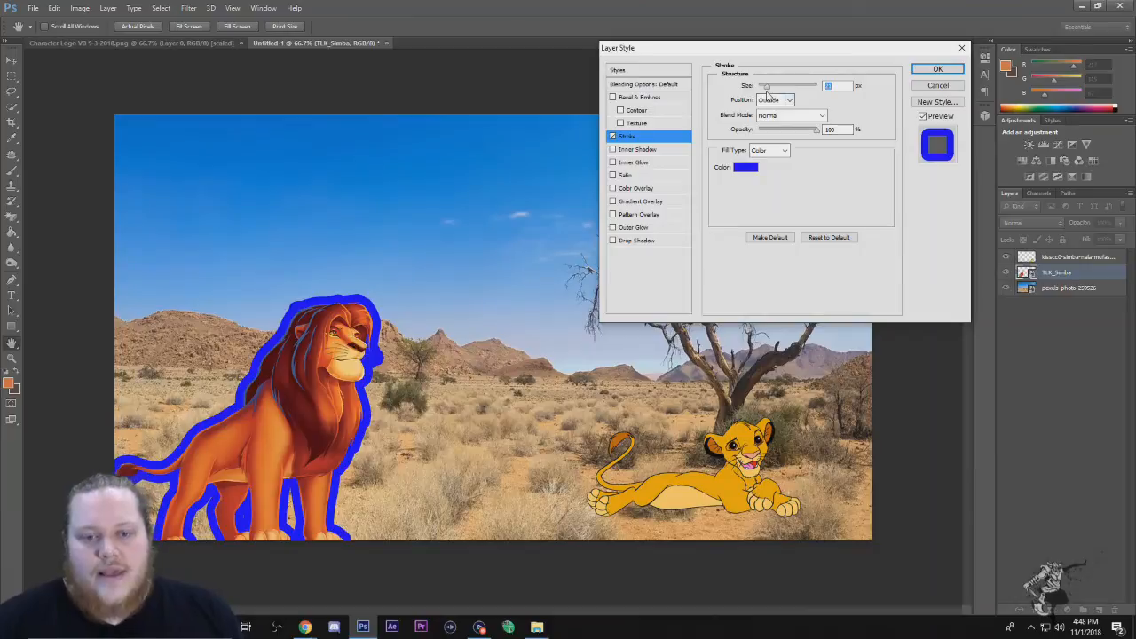
pyautogui.moveTo(766, 91)
pyautogui.mouseDown()
pyautogui.moveTo(781, 88)
pyautogui.moveTo(750, 87)
pyautogui.moveTo(763, 90)
pyautogui.mouseUp()
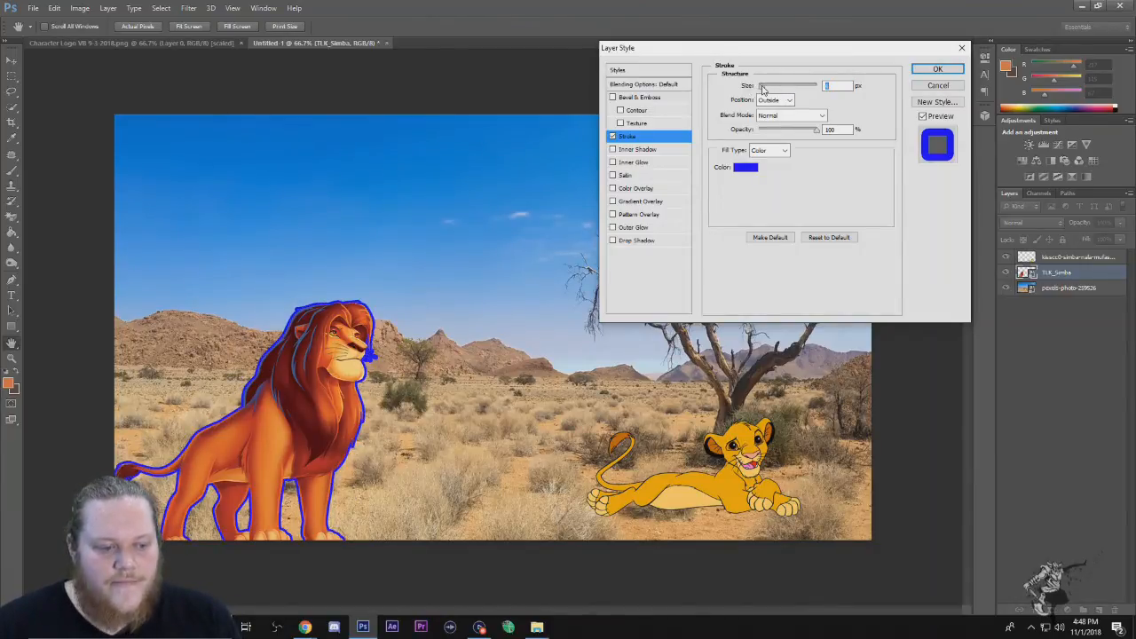
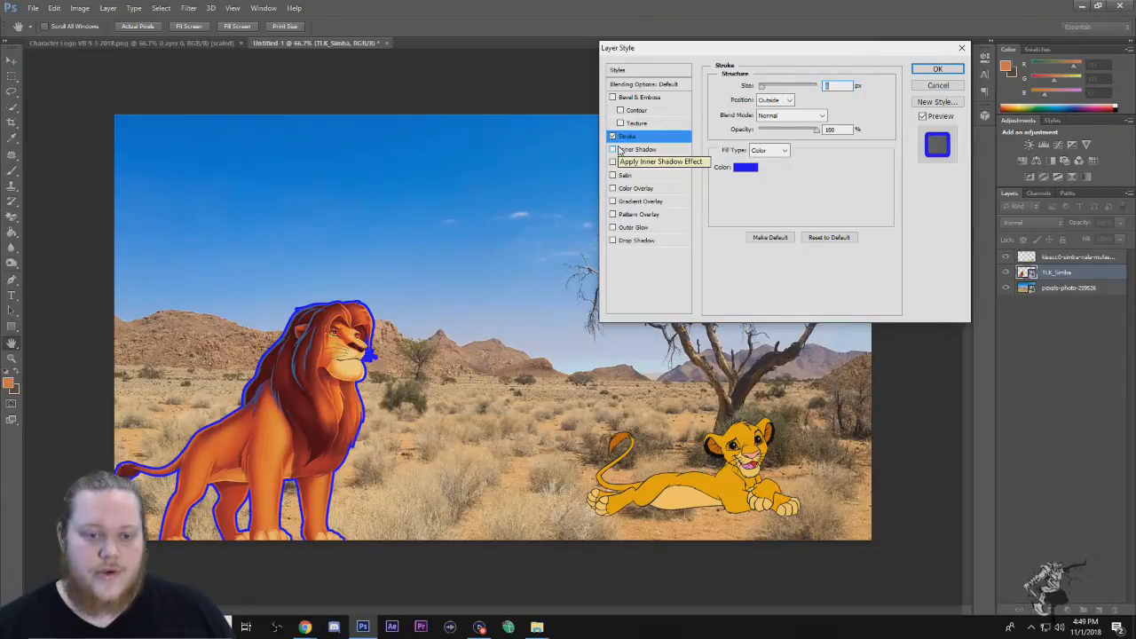
# Step: Switch off the Stroke and try an Inner Shadow on the lion with a 12 px distance and 57% choke
pyautogui.click(612, 136)
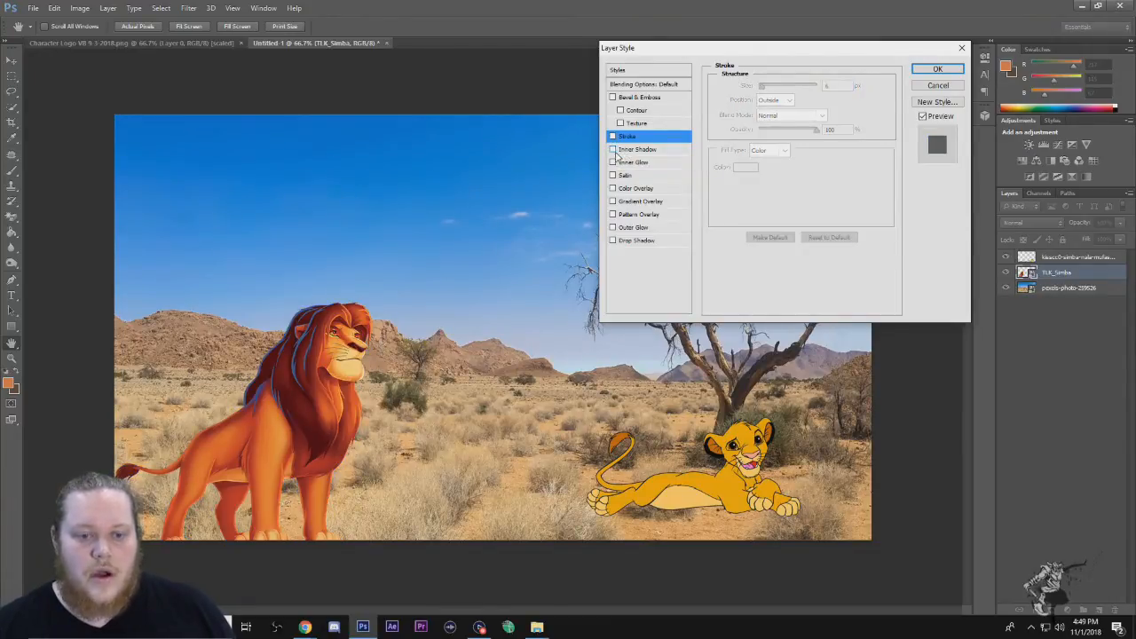
pyautogui.click(612, 150)
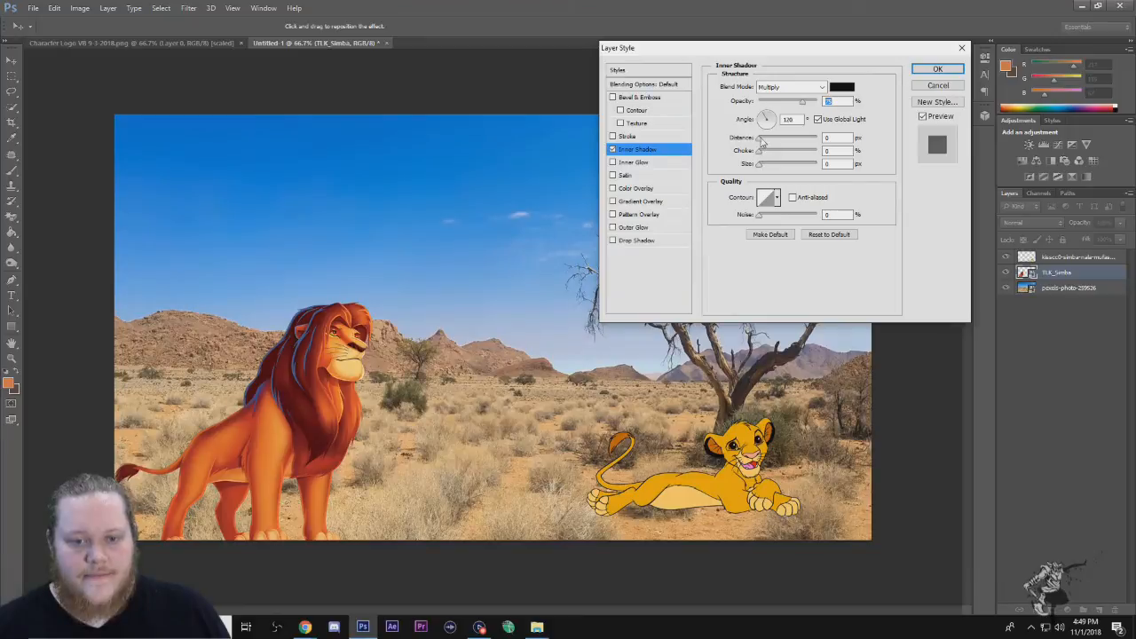
pyautogui.moveTo(760, 138); pyautogui.dragTo(759, 181)
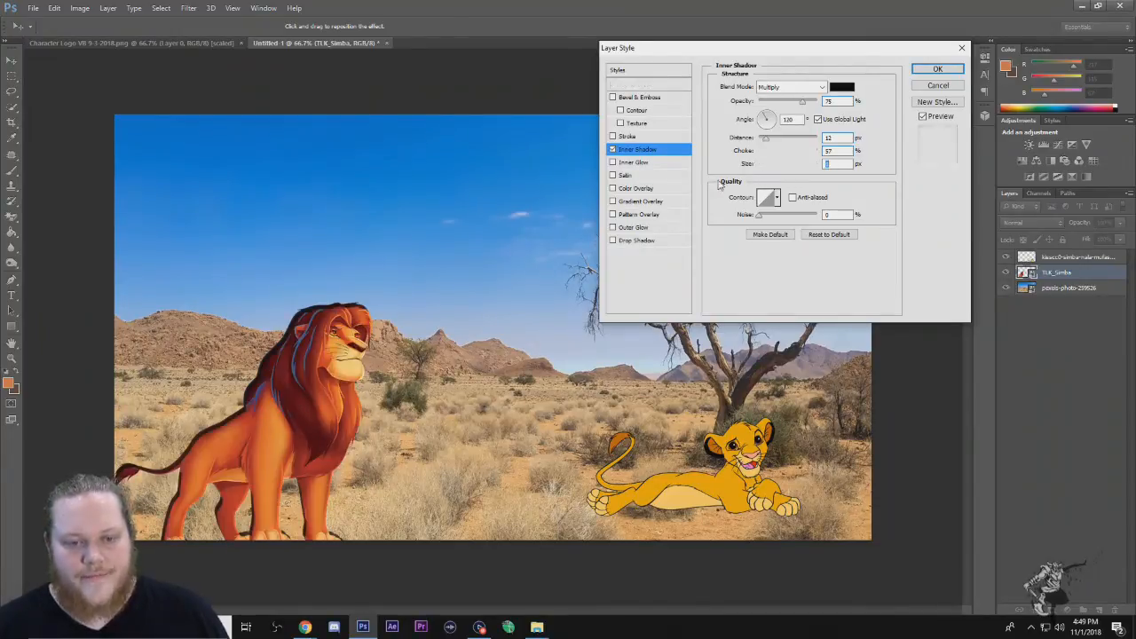
pyautogui.click(612, 149)
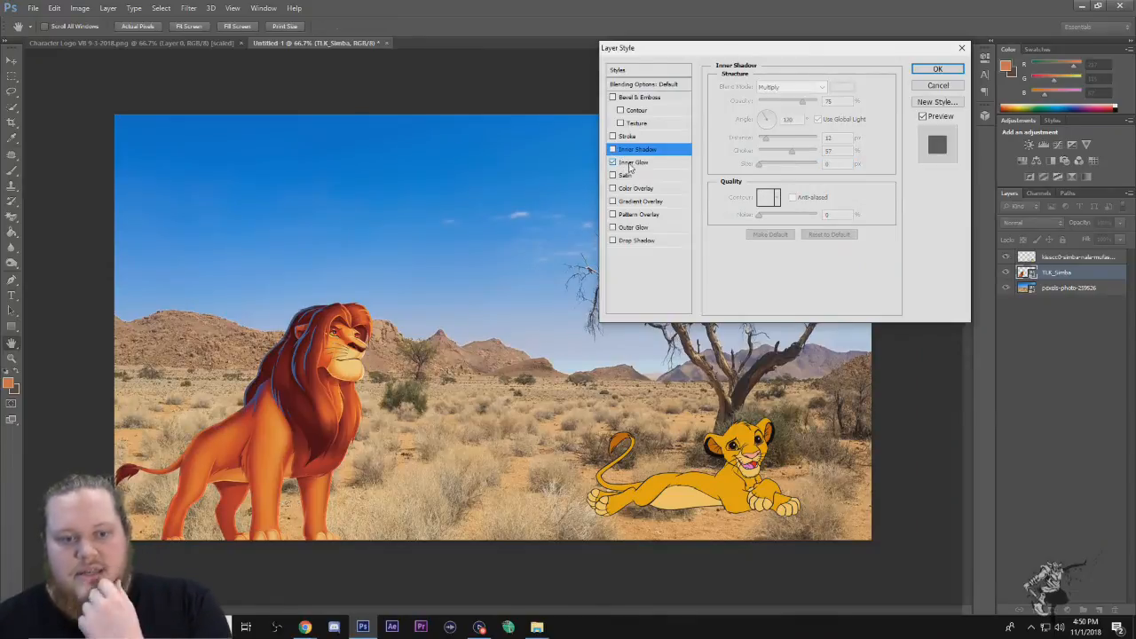
# Step: Try an Inner Glow on the lion with 100% opacity, 23% noise, 35% choke and a size of 27 px
pyautogui.click(636, 164)
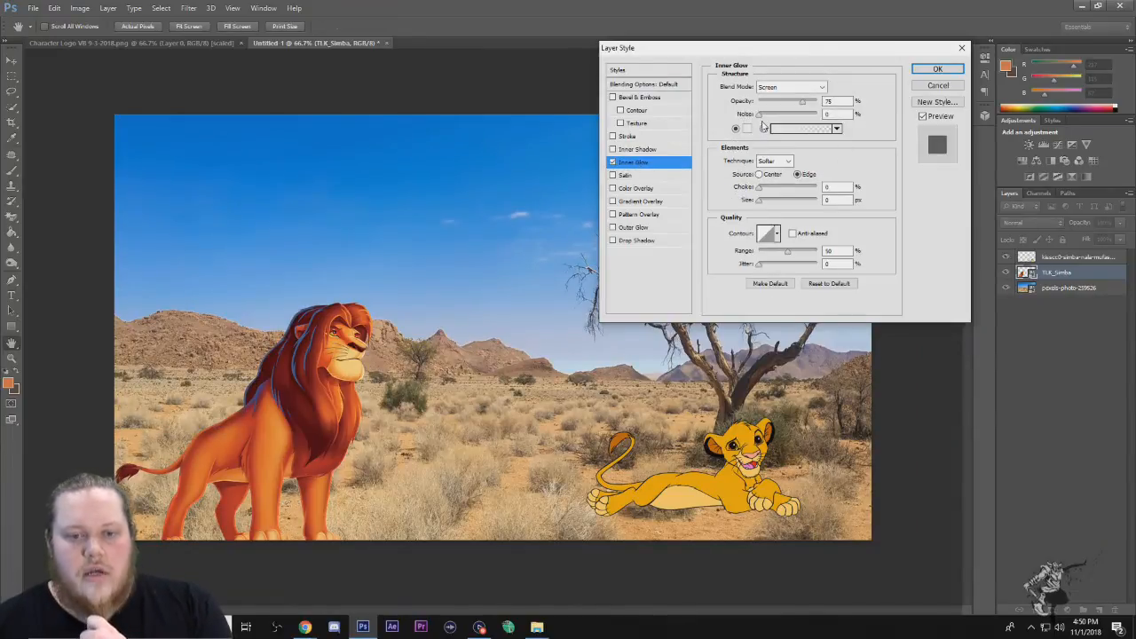
pyautogui.moveTo(801, 107); pyautogui.dragTo(774, 120)
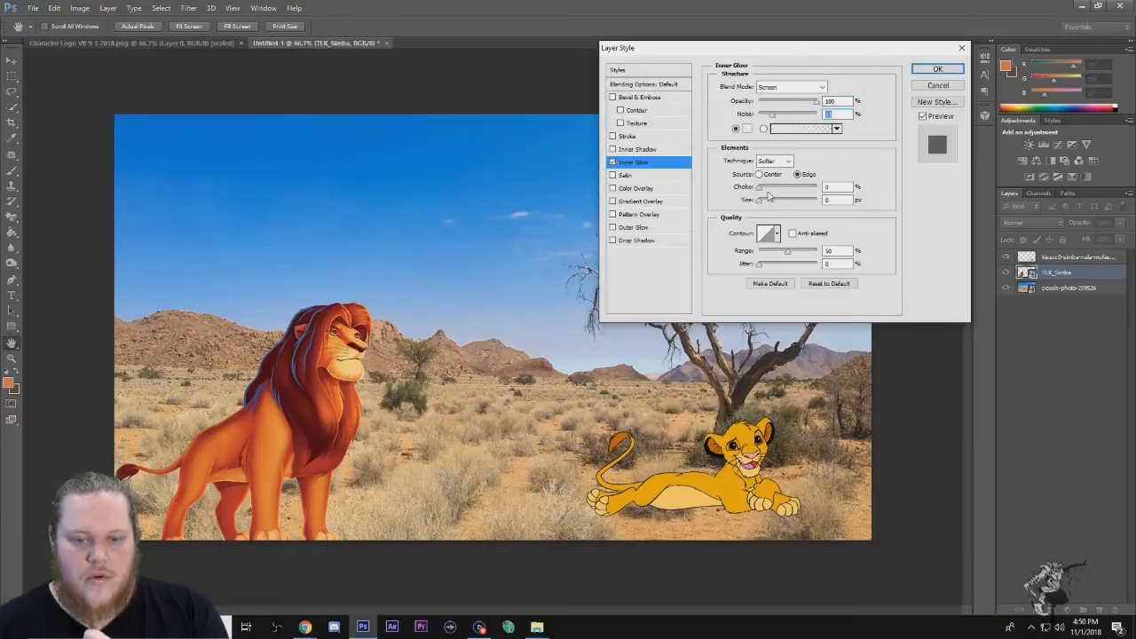
pyautogui.moveTo(759, 189)
pyautogui.mouseDown()
pyautogui.moveTo(810, 203)
pyautogui.moveTo(768, 204)
pyautogui.mouseUp()
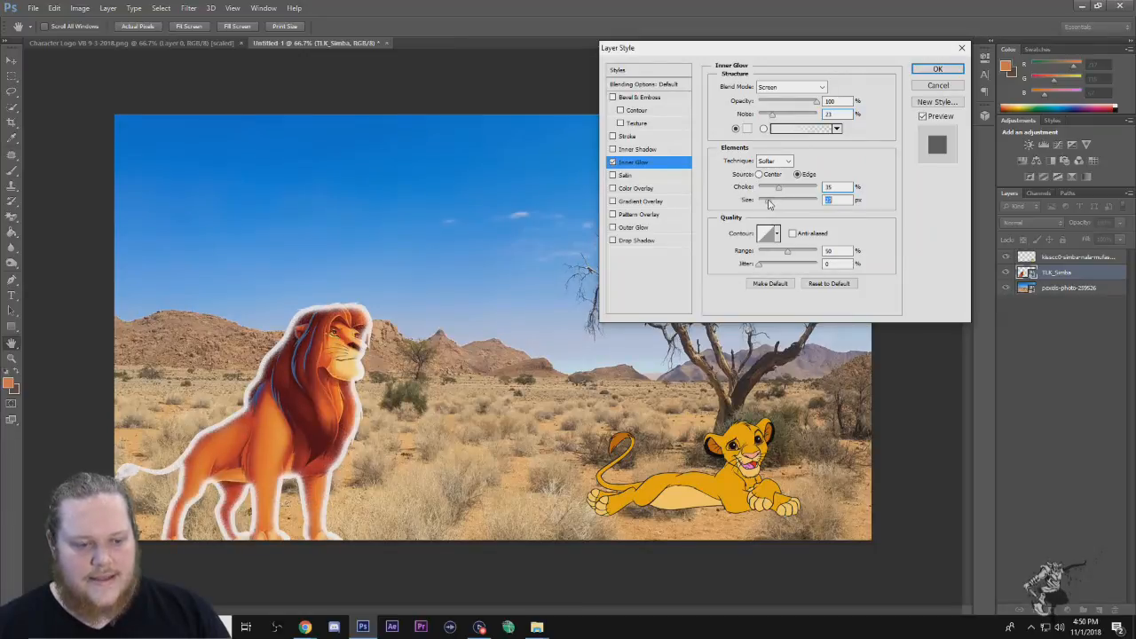
pyautogui.click(613, 163)
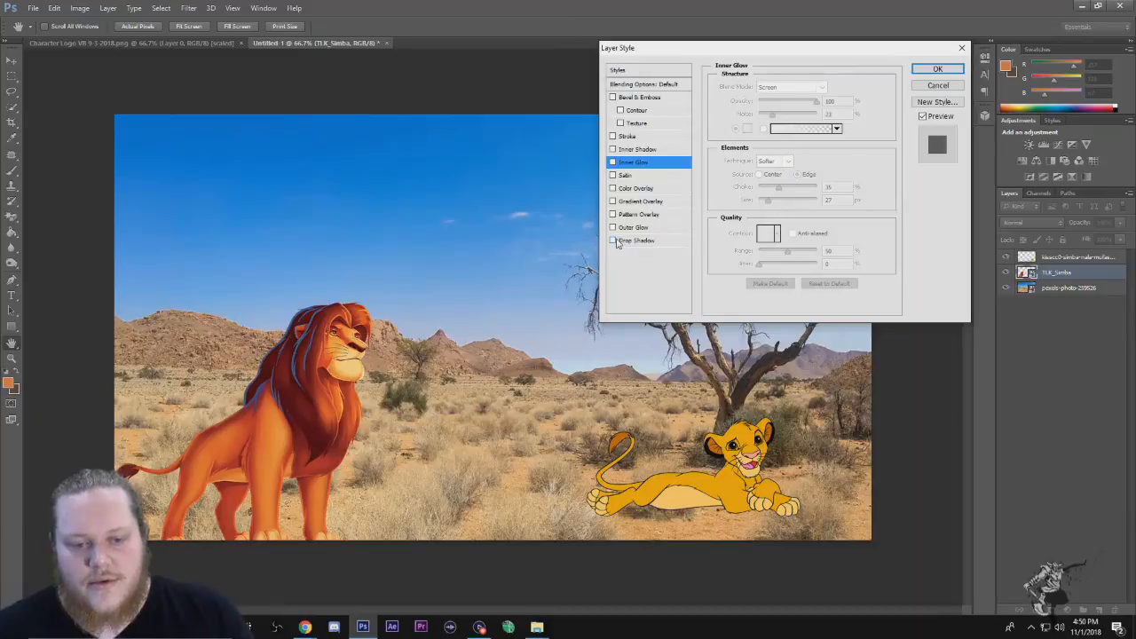
# Step: Apply a Drop Shadow to the lion with 42% spread, a 7 px size and a short distance
pyautogui.click(650, 243)
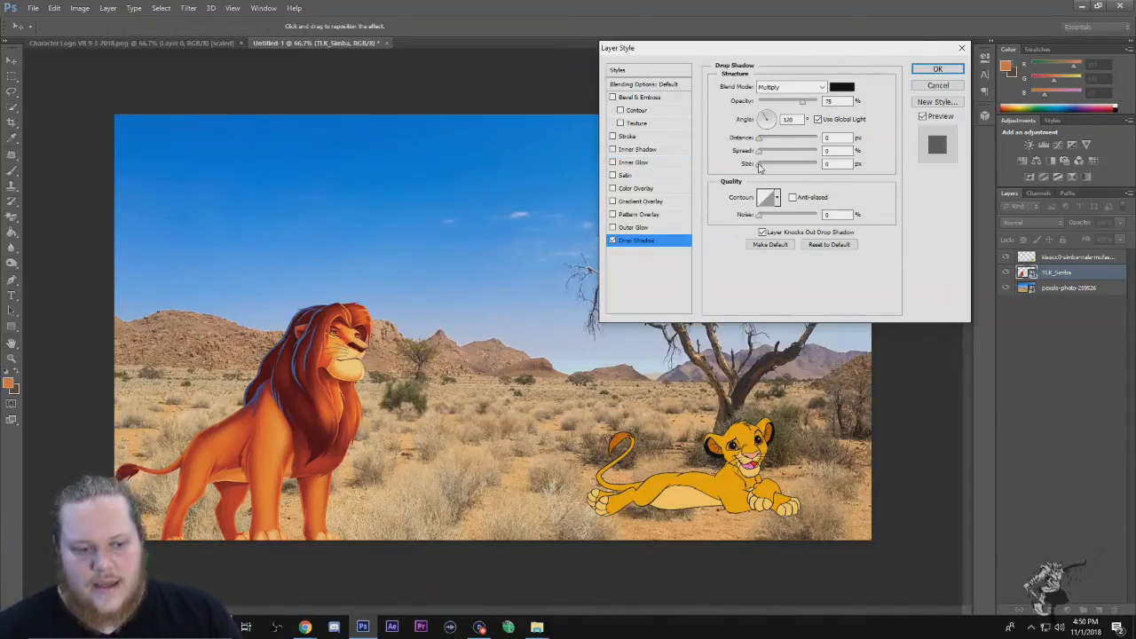
pyautogui.moveTo(824, 45); pyautogui.dragTo(774, 60)
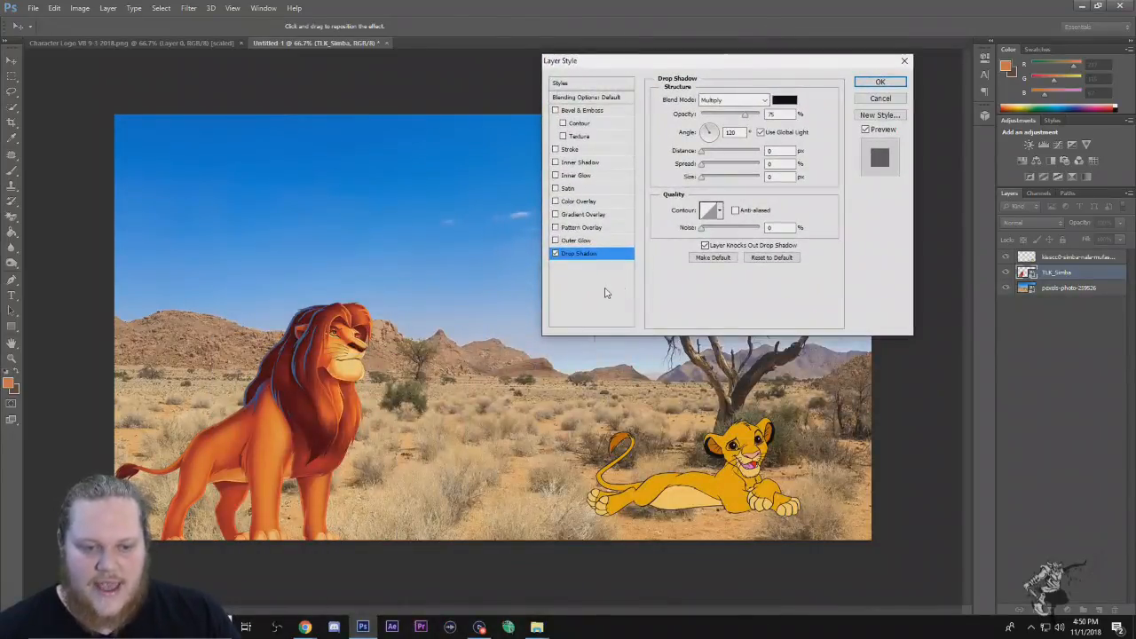
pyautogui.moveTo(703, 182); pyautogui.dragTo(706, 183)
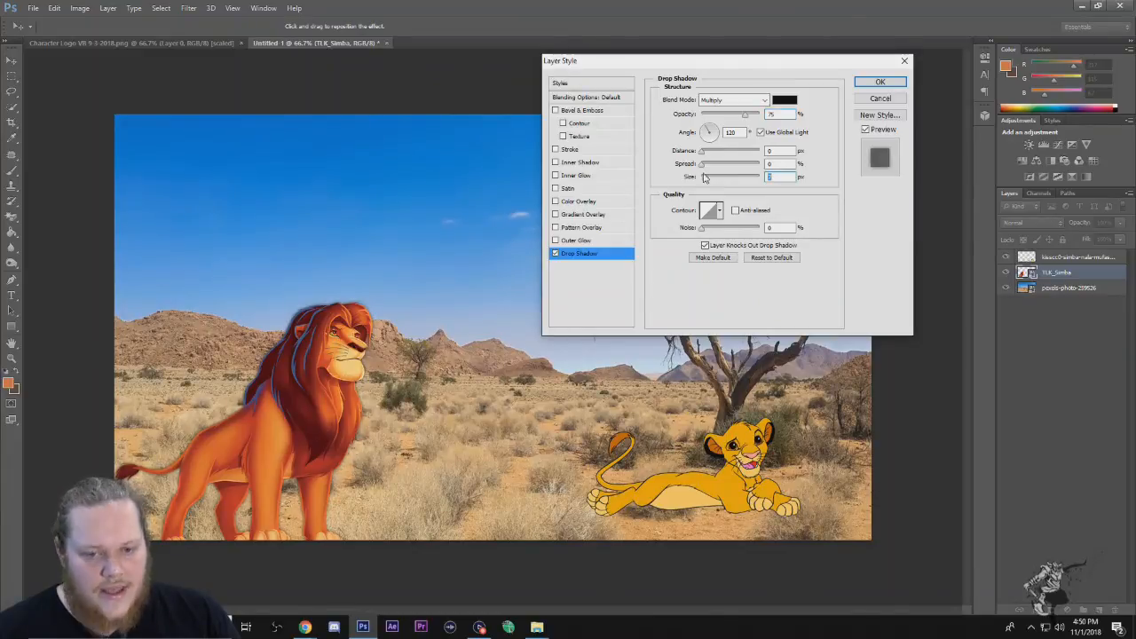
pyautogui.moveTo(704, 168); pyautogui.dragTo(726, 168)
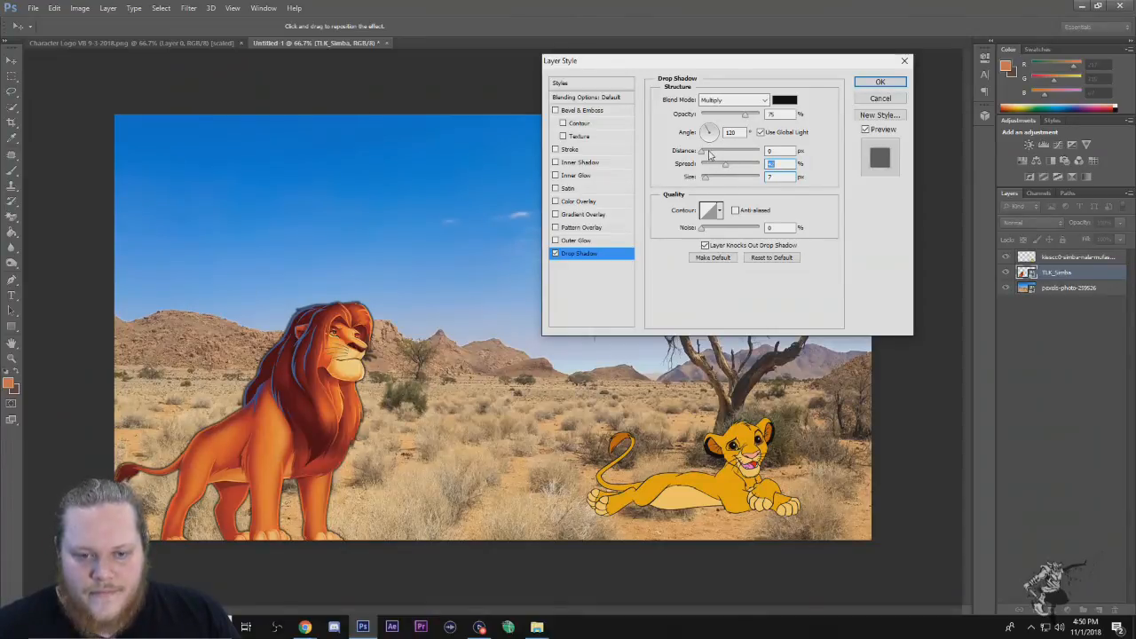
pyautogui.moveTo(703, 152); pyautogui.dragTo(741, 156)
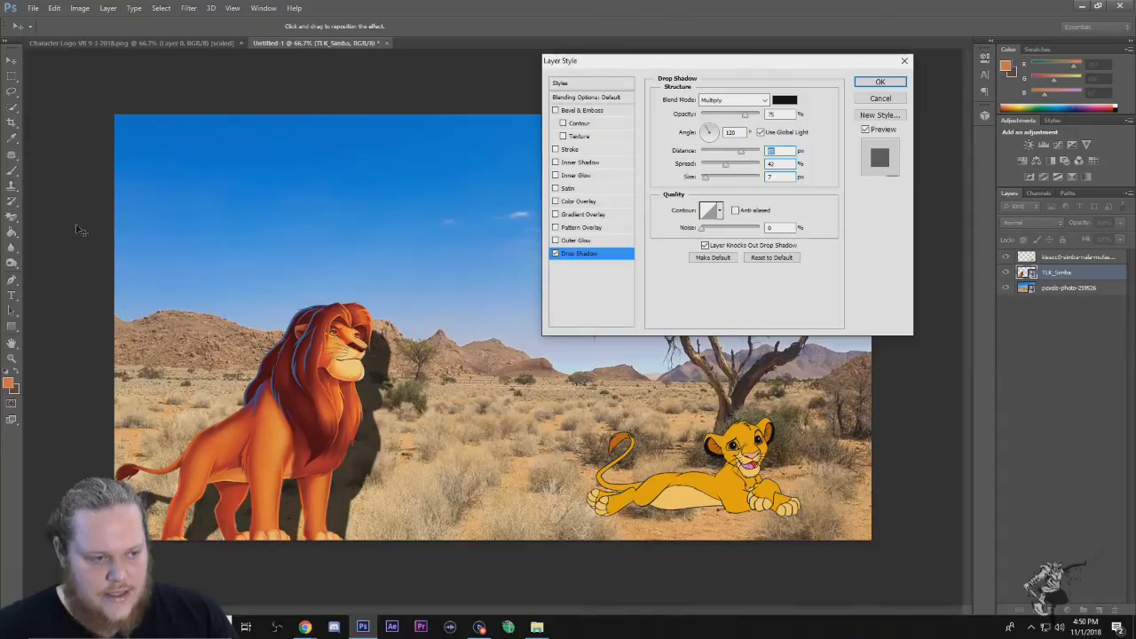
pyautogui.moveTo(742, 155); pyautogui.dragTo(710, 196)
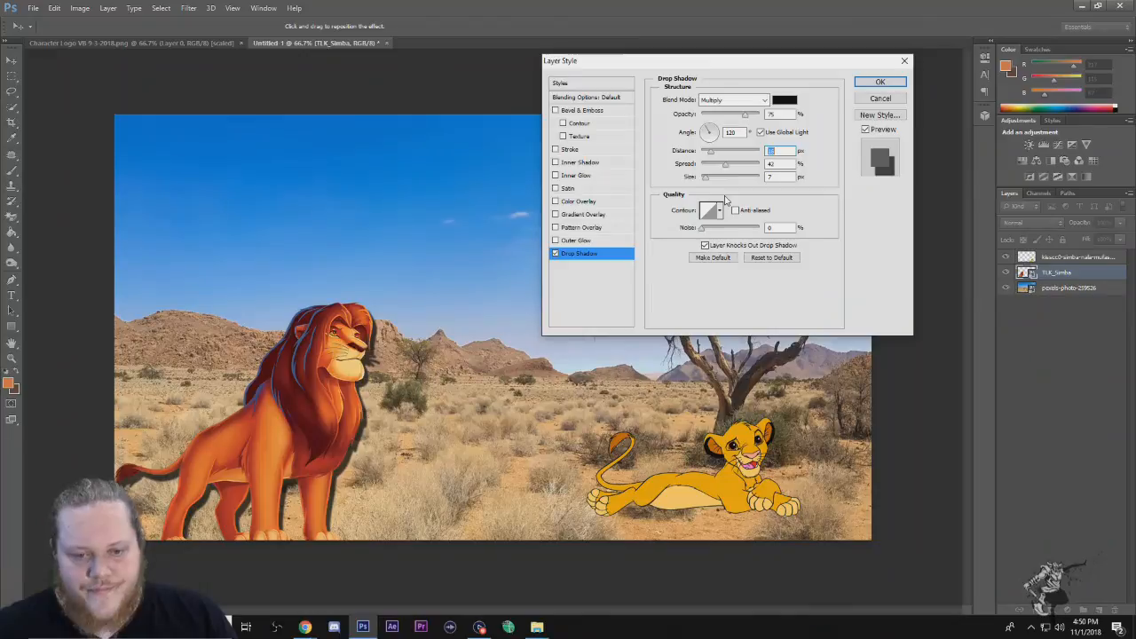
# Step: Try softening the lion's Drop Shadow with 46% opacity, 0% spread, a 27 px size and a longer distance, and close the layer style settings
pyautogui.moveTo(745, 117)
pyautogui.mouseDown()
pyautogui.moveTo(722, 122)
pyautogui.moveTo(760, 121)
pyautogui.moveTo(729, 127)
pyautogui.mouseUp()
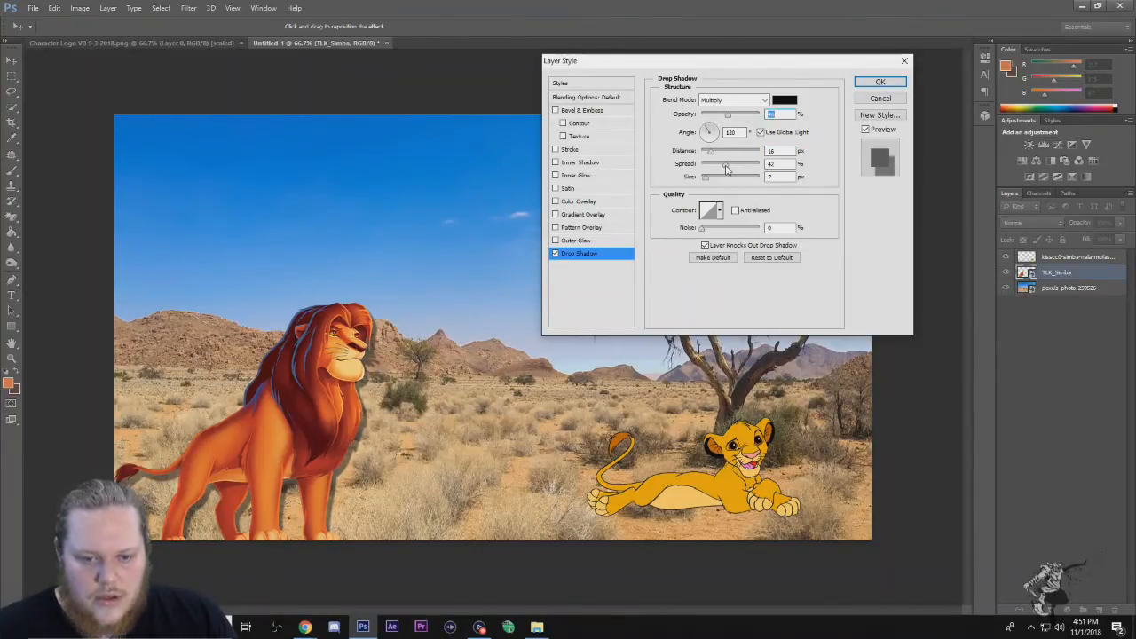
pyautogui.moveTo(721, 169); pyautogui.dragTo(791, 166)
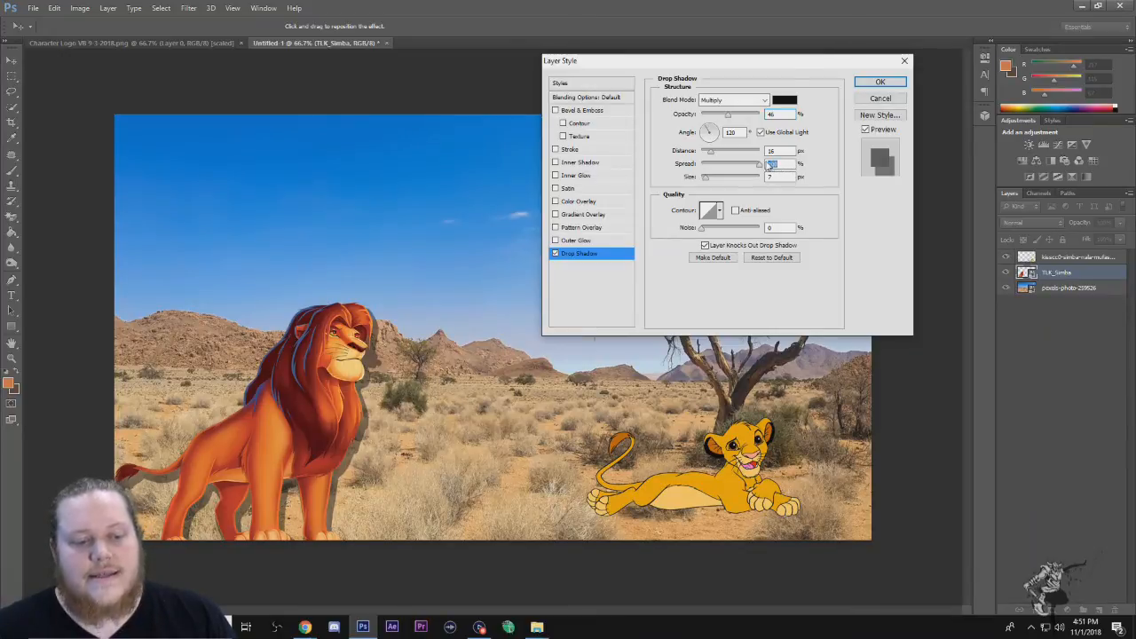
pyautogui.moveTo(752, 167); pyautogui.dragTo(715, 178)
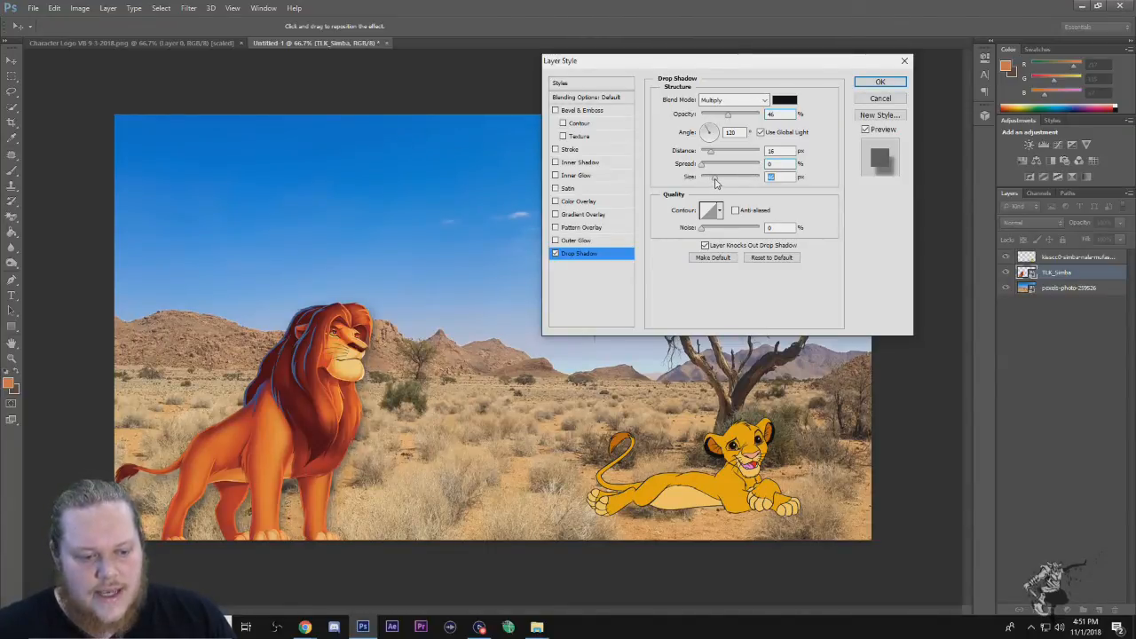
pyautogui.moveTo(708, 181); pyautogui.dragTo(712, 181)
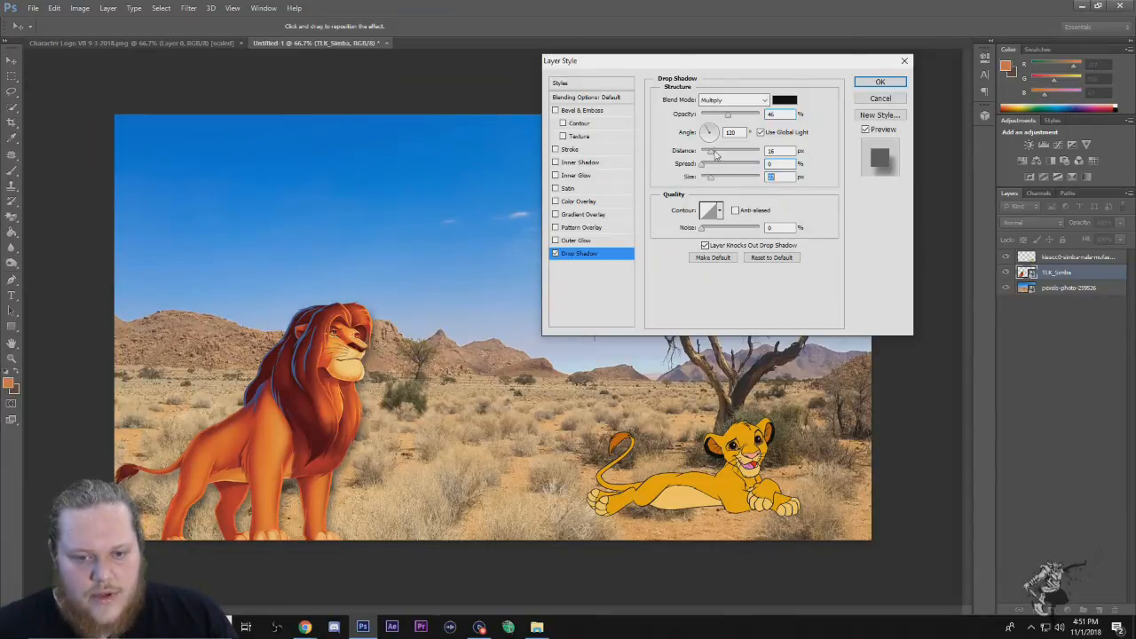
pyautogui.moveTo(711, 156); pyautogui.dragTo(720, 156)
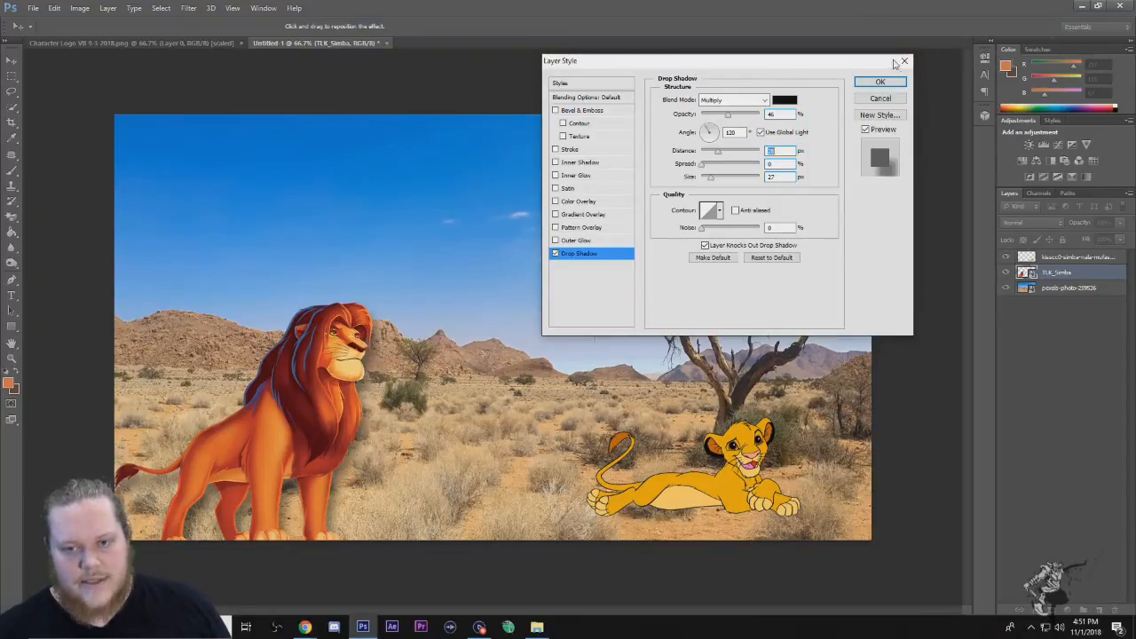
pyautogui.press('Return')
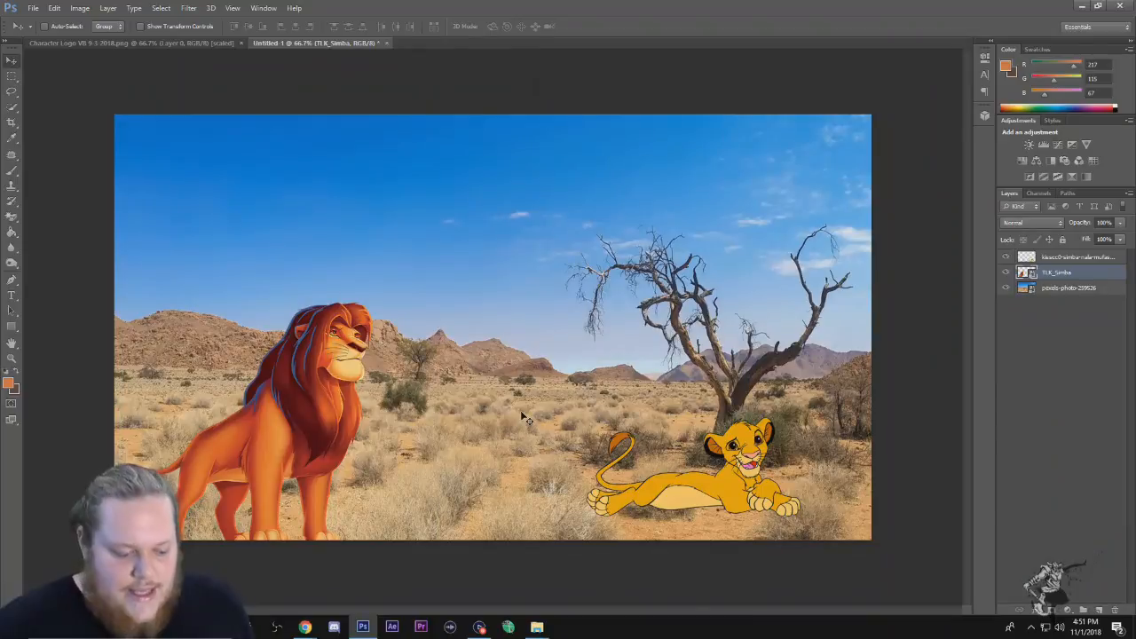
# Step: Shift the lion slightly to the right in the desert scene
pyautogui.hotkey('ctrl', 'z')
pyautogui.moveTo(406, 446); pyautogui.dragTo(315, 442)
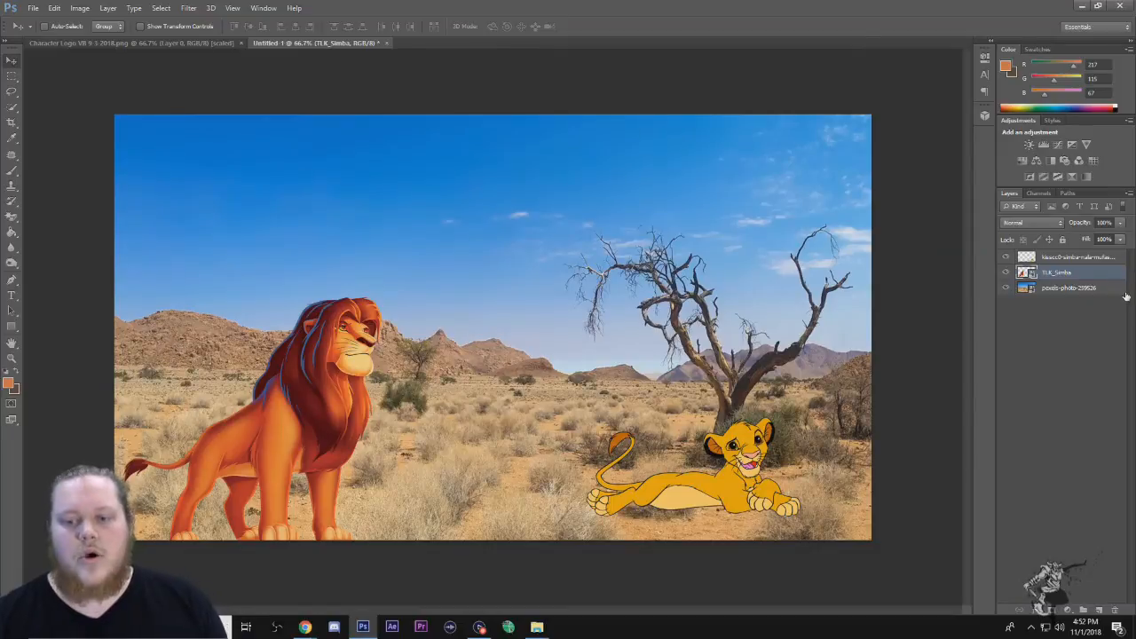
# Step: Select the cub layer, look at the character logo document and return to the desert composition
pyautogui.click(1090, 259)
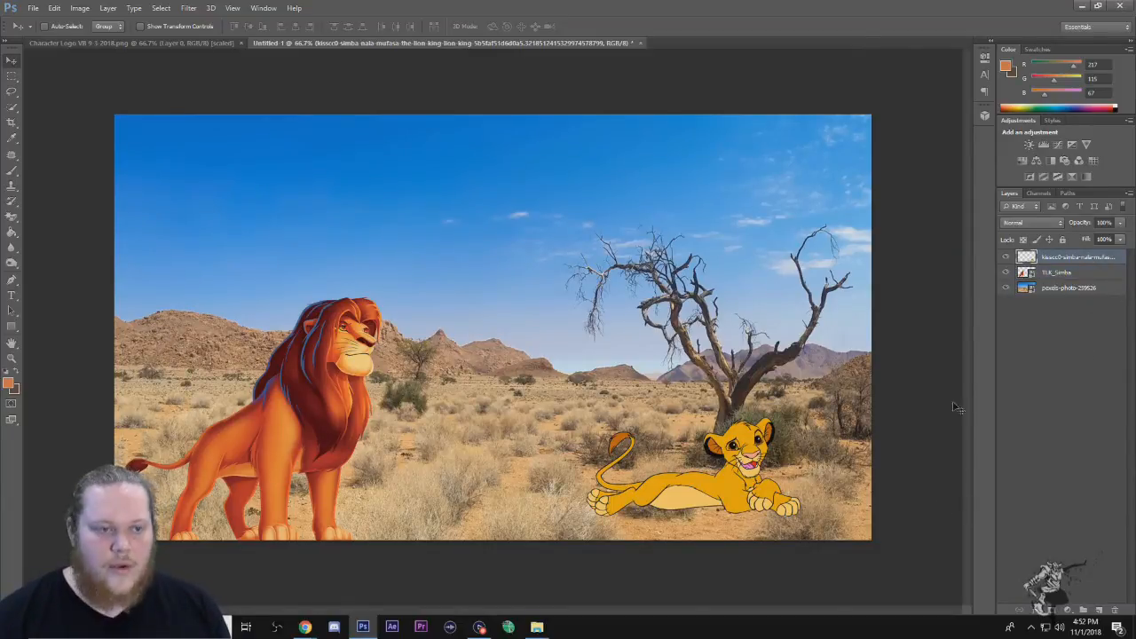
pyautogui.click(169, 43)
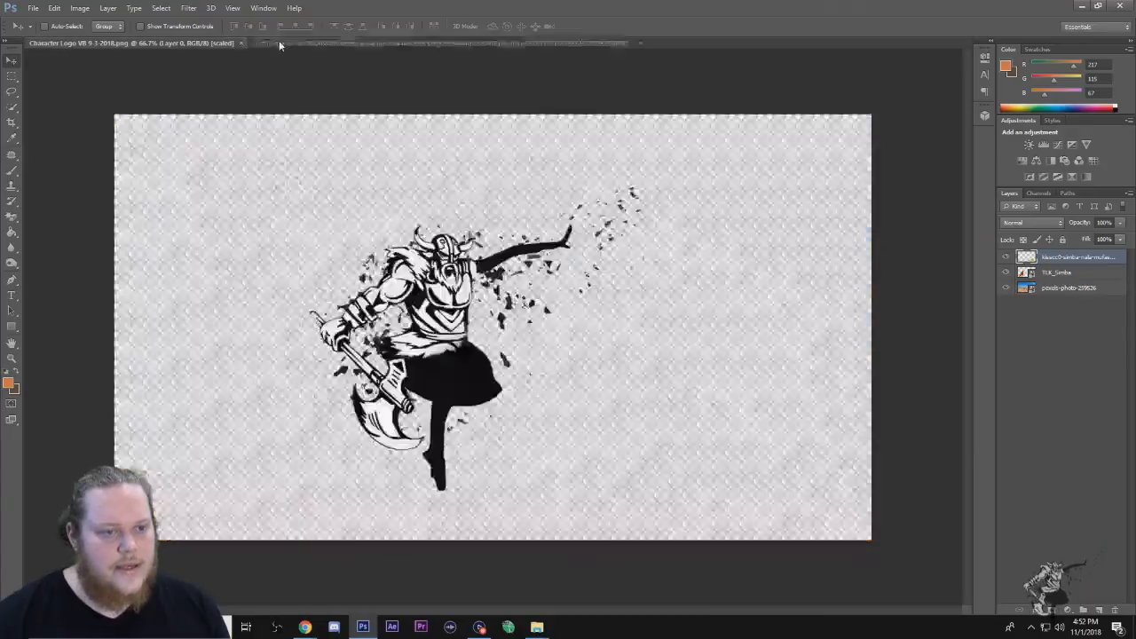
pyautogui.click(384, 42)
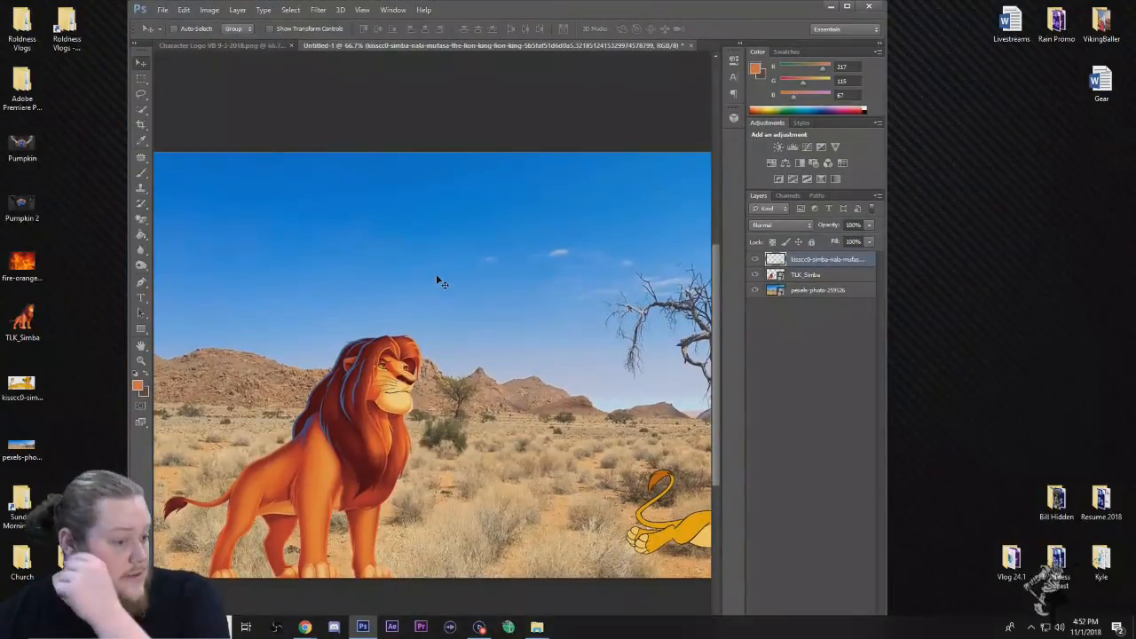
# Step: Open the desktop's cub JPG as its own document and remove its fake checkerboard around and beneath the cub with the Magic Eraser
pyautogui.moveTo(21, 384); pyautogui.dragTo(712, 45)
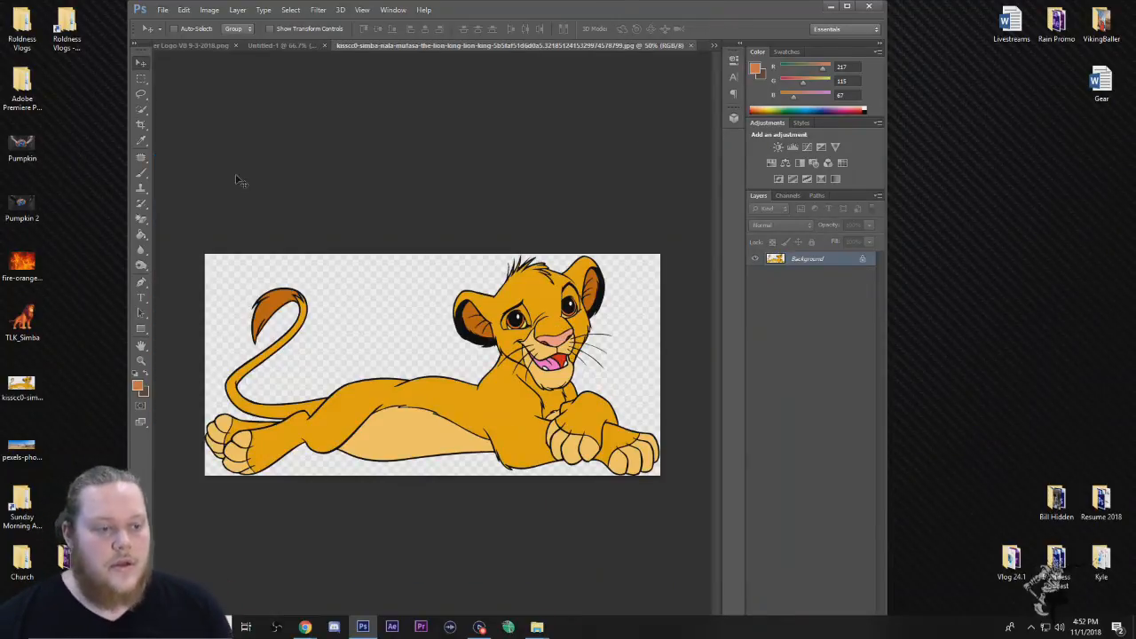
pyautogui.click(140, 220)
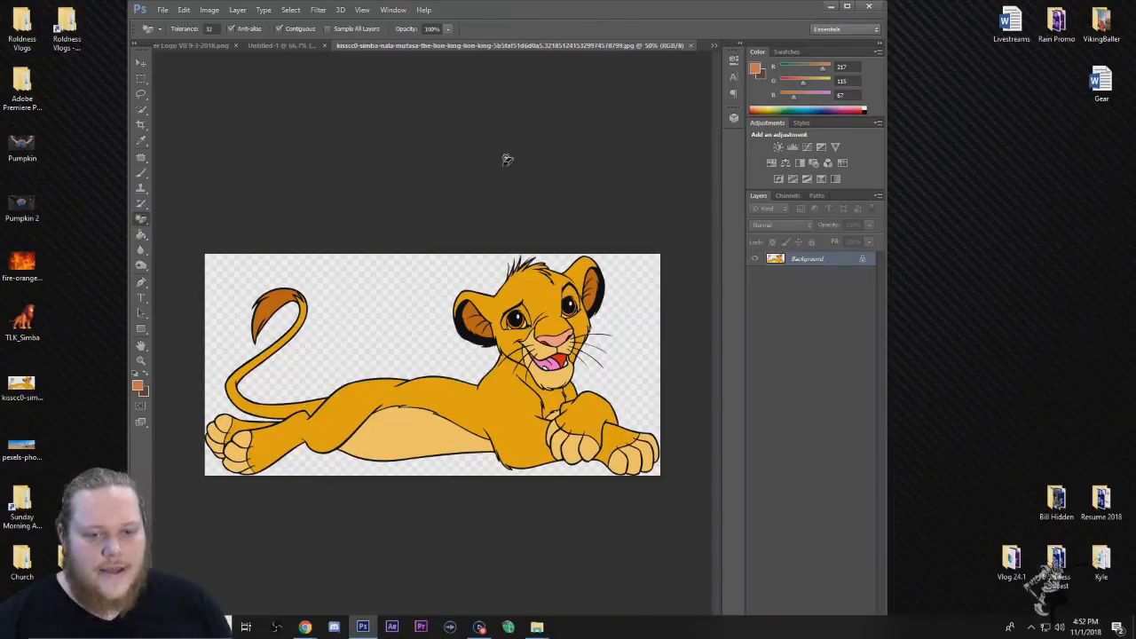
pyautogui.click(373, 321)
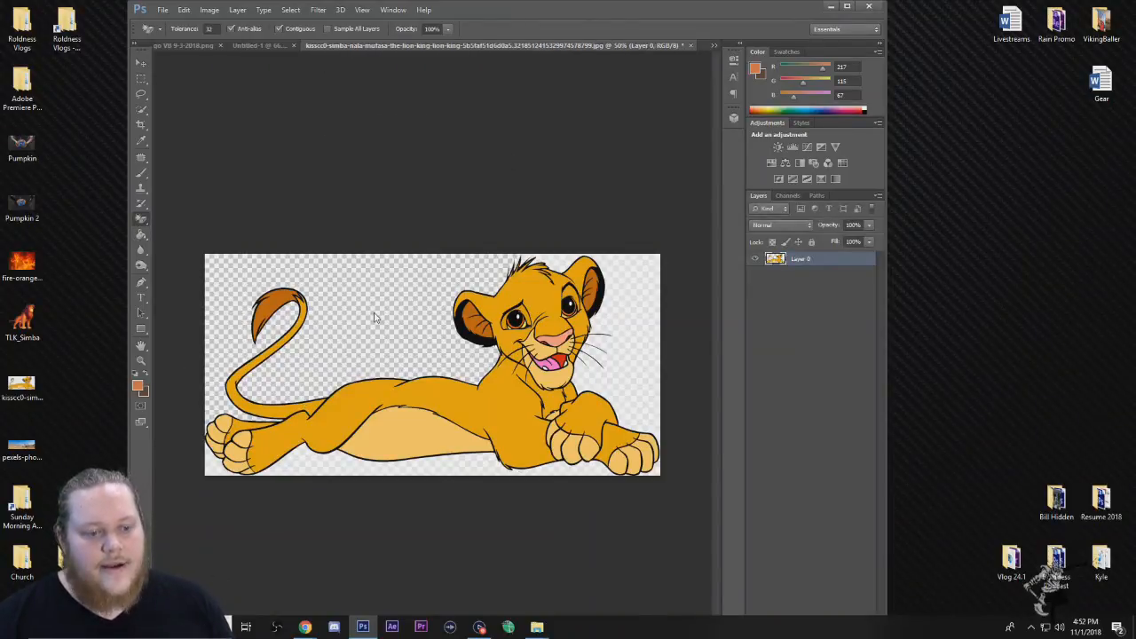
pyautogui.click(641, 329)
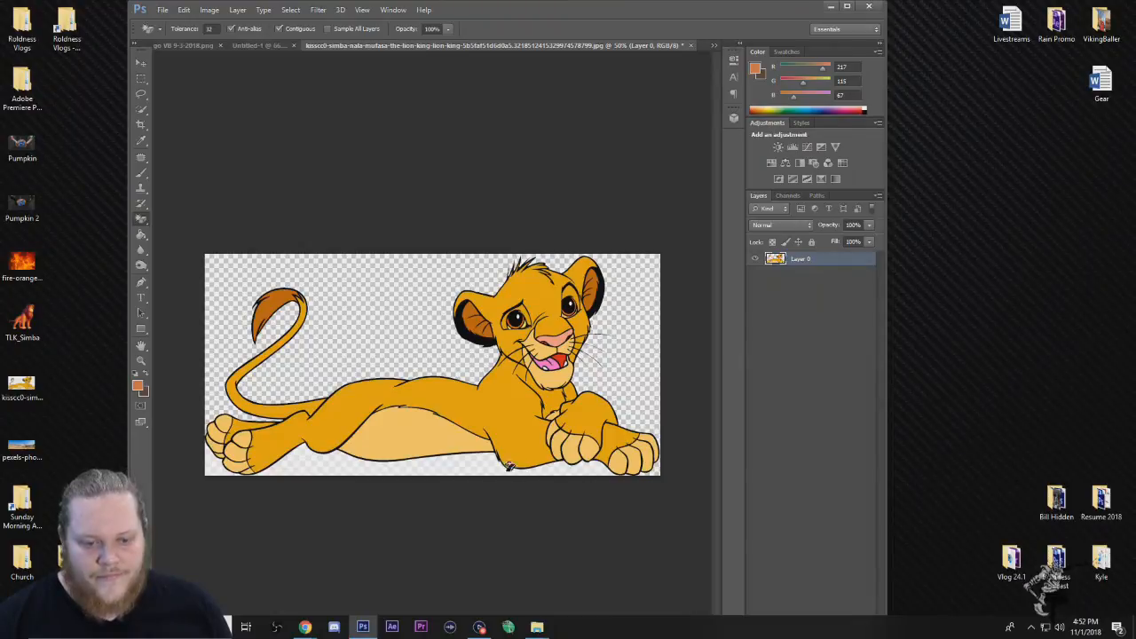
pyautogui.click(471, 463)
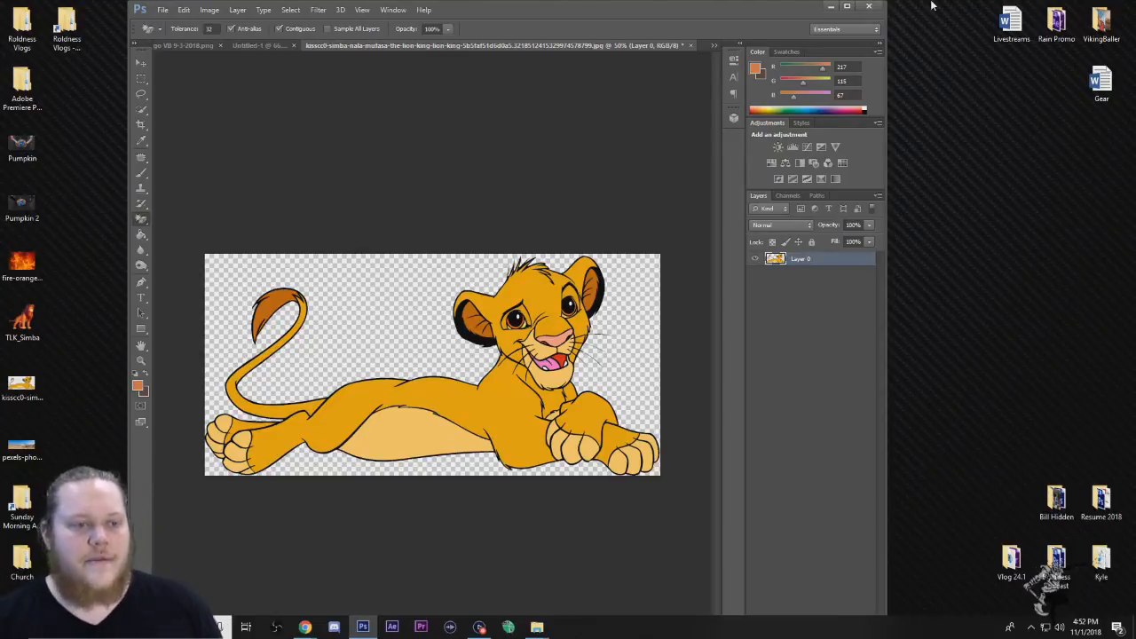
# Step: Flip the cub image's canvas horizontally
pyautogui.click(237, 10)
pyautogui.moveTo(218, 10)
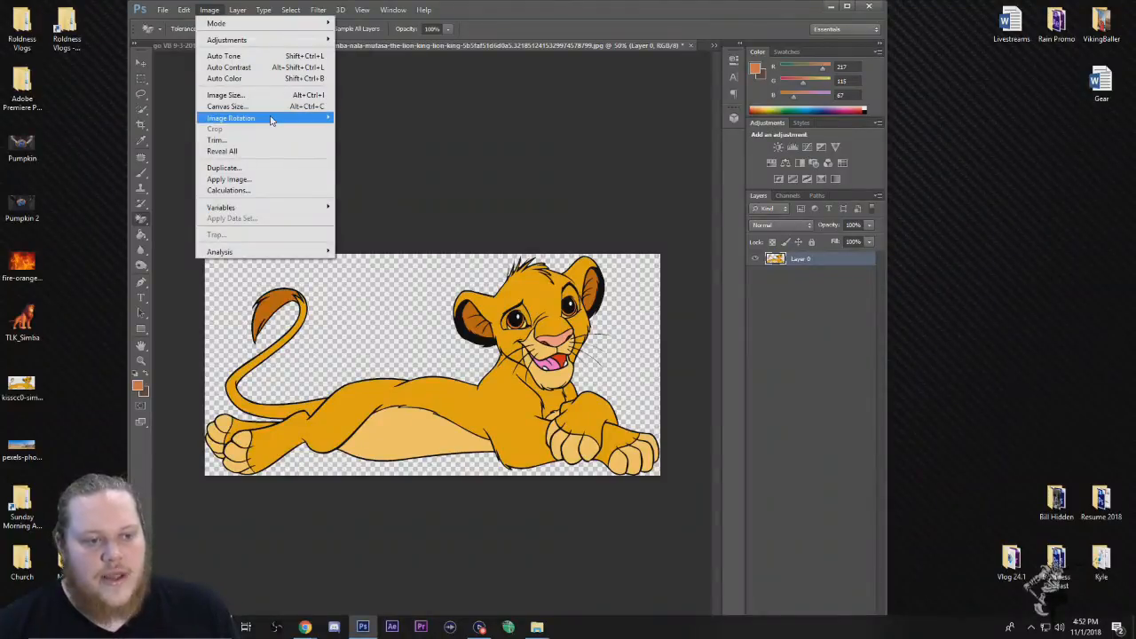
pyautogui.moveTo(273, 121)
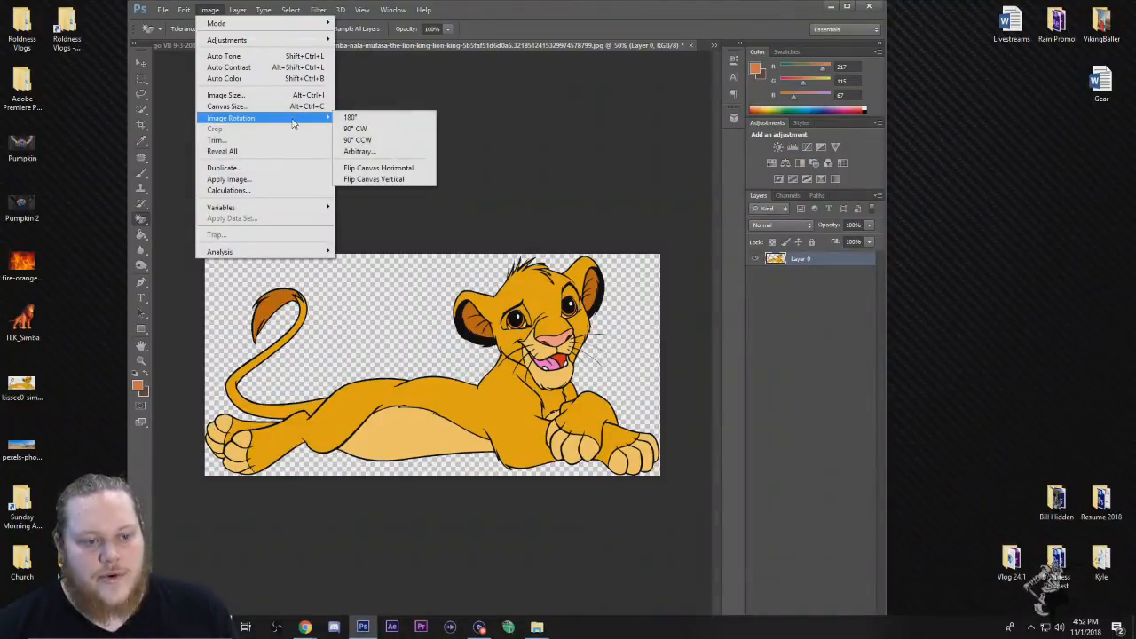
pyautogui.click(358, 170)
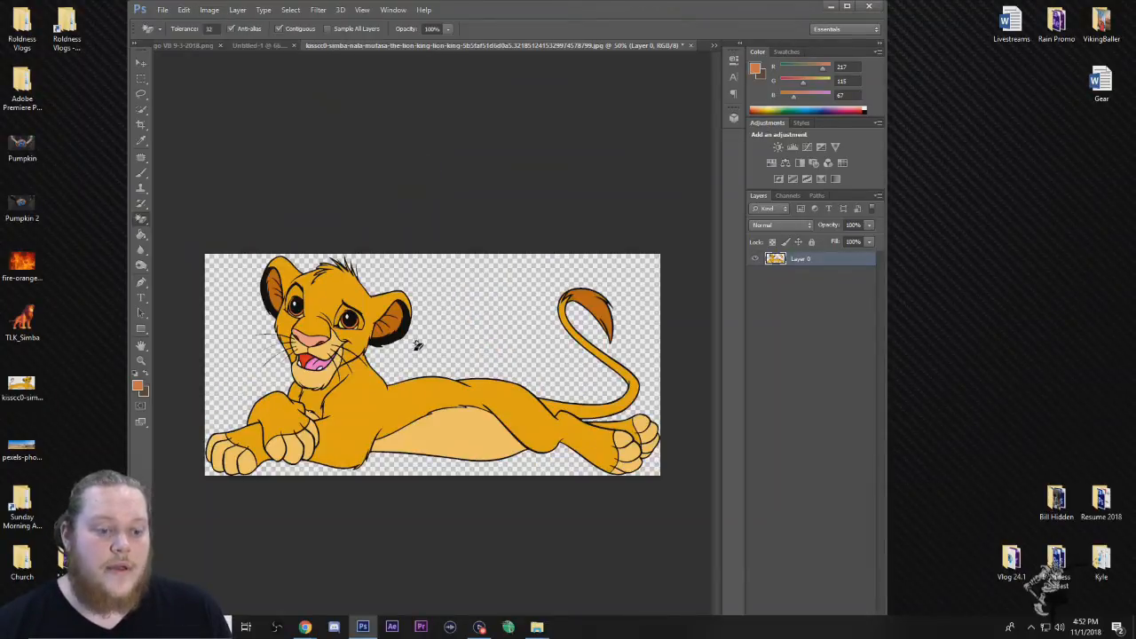
# Step: Try flipping the cub image's canvas vertically, and flip it vertically again to restore it
pyautogui.click(209, 10)
pyautogui.moveTo(182, 12)
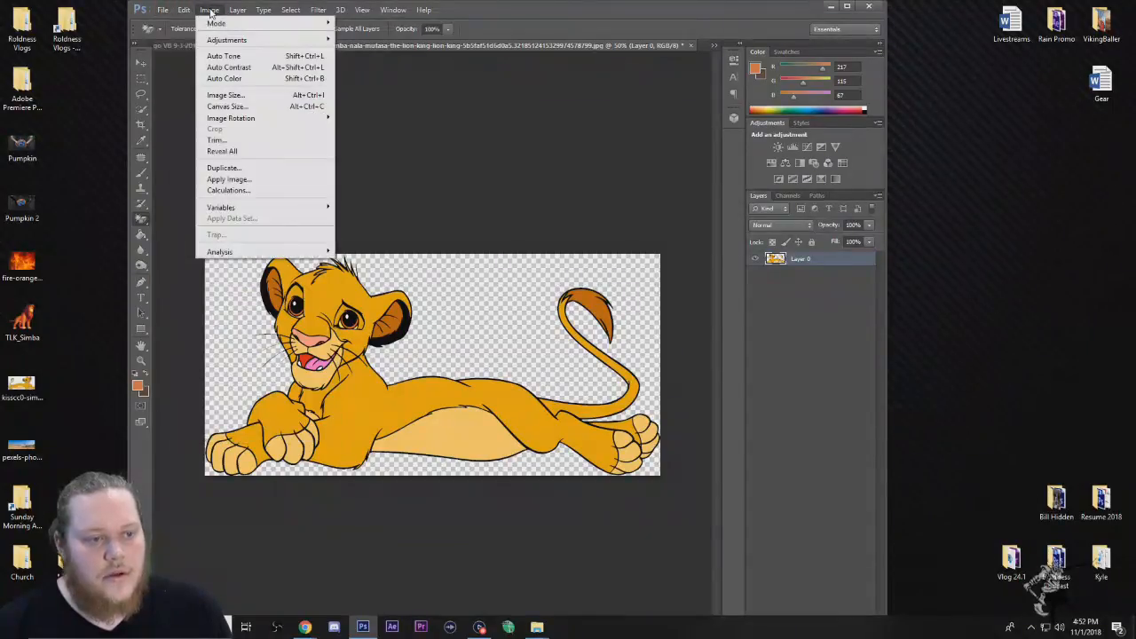
pyautogui.moveTo(271, 126)
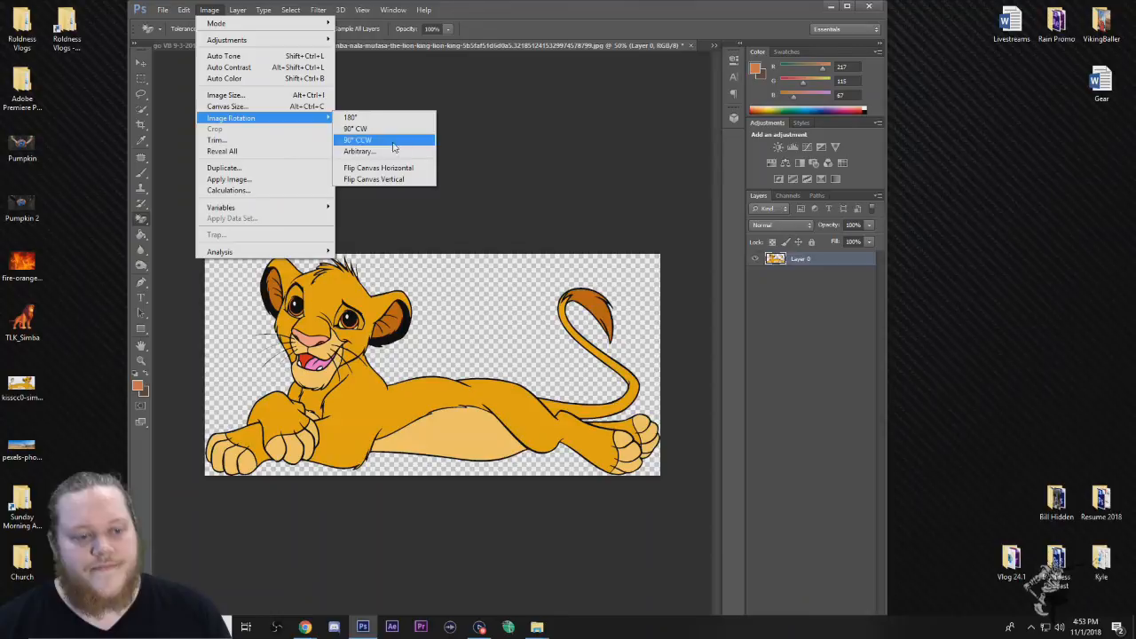
pyautogui.click(401, 180)
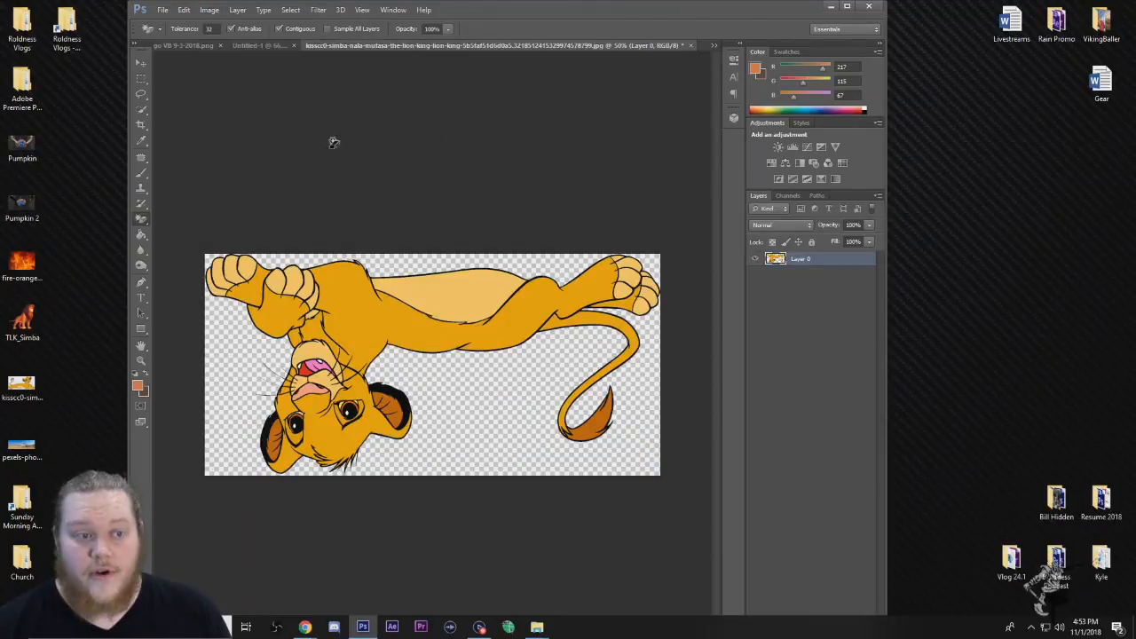
pyautogui.click(238, 10)
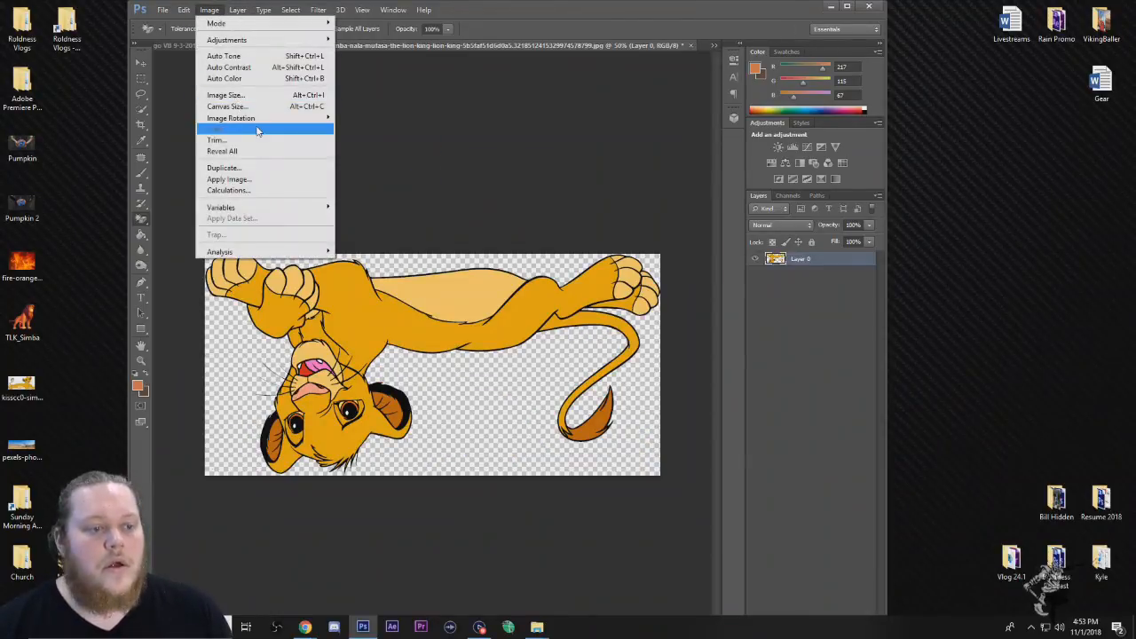
pyautogui.moveTo(293, 118)
pyautogui.click(397, 177)
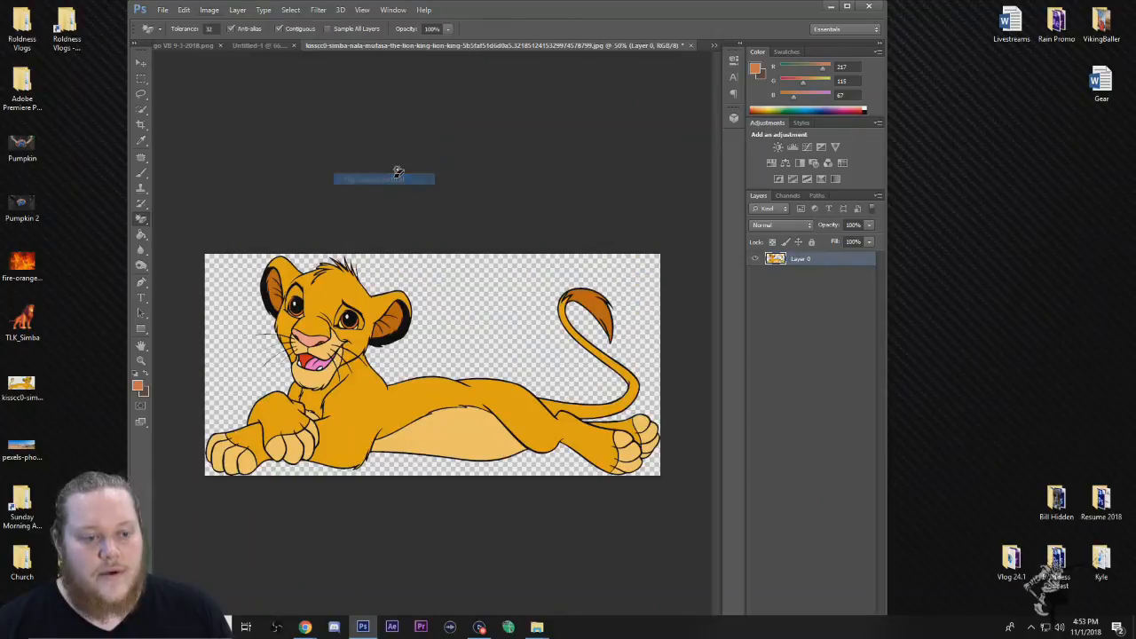
# Step: Bring the flipped cub cutout into the desert composition with the Move tool and delete the old cub layer
pyautogui.click(140, 63)
pyautogui.click(846, 7)
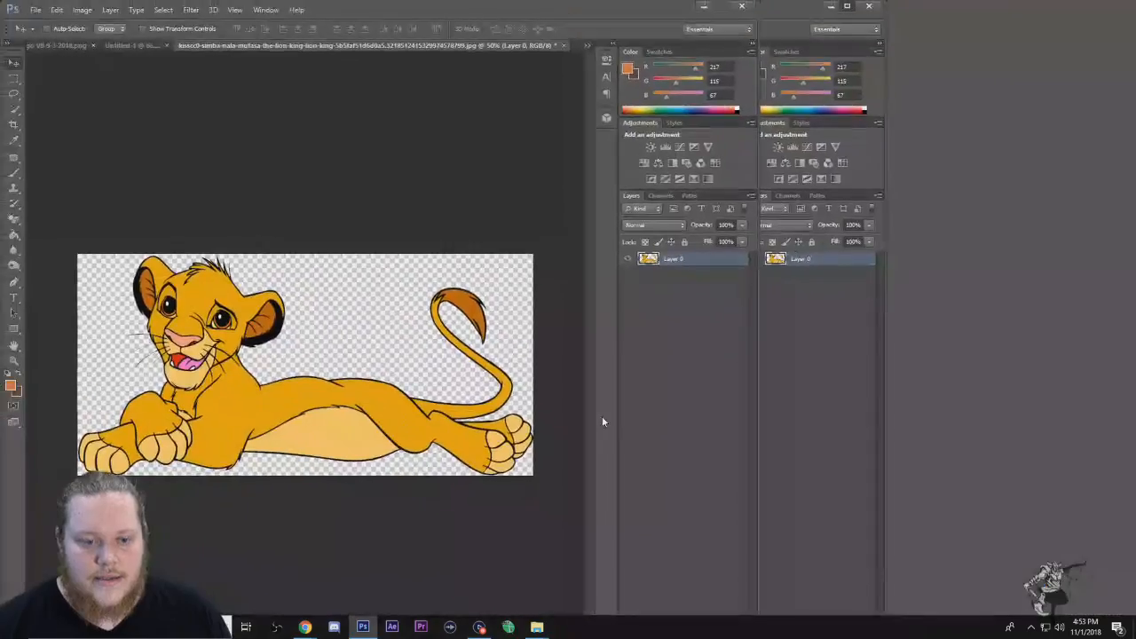
pyautogui.moveTo(355, 293); pyautogui.dragTo(453, 351)
pyautogui.click(1081, 275)
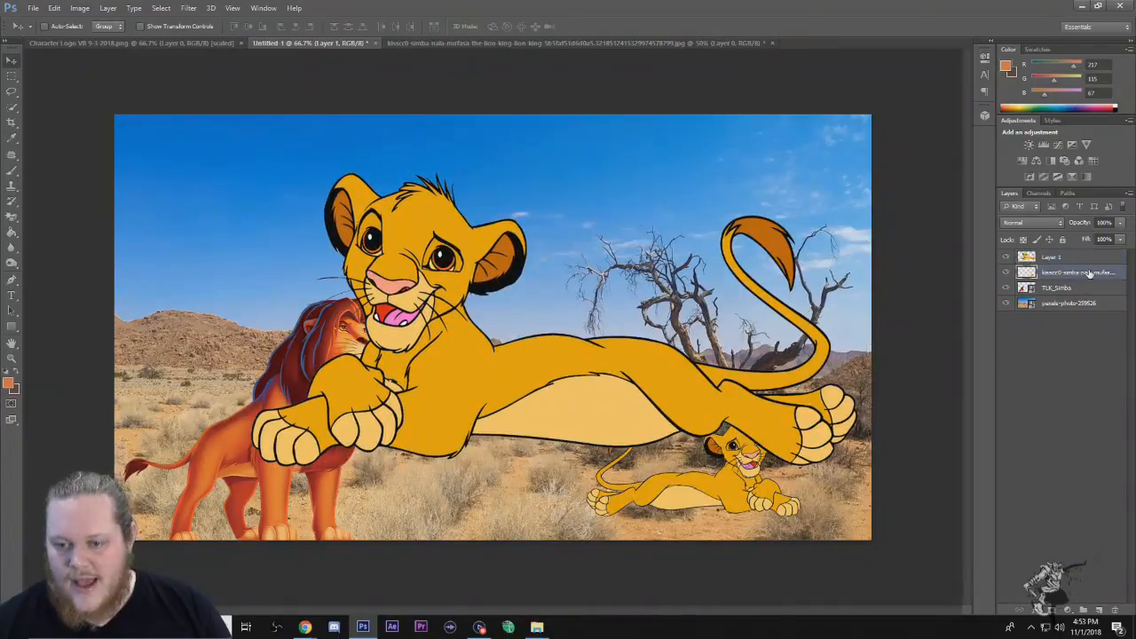
pyautogui.press('Delete')
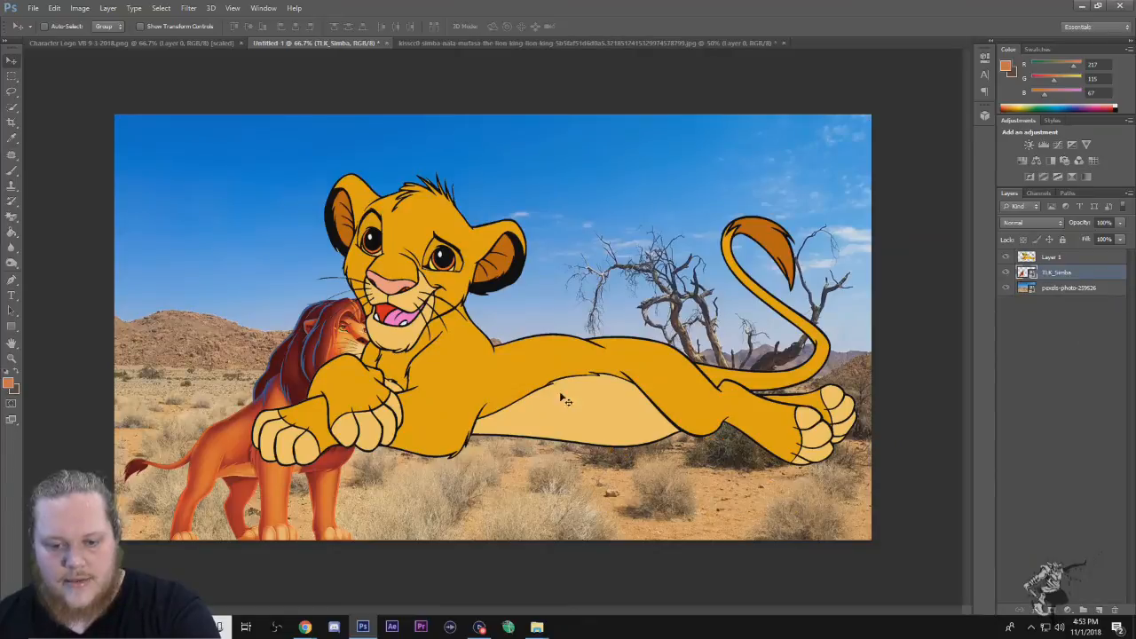
# Step: Nudge the lion left, scale the new cub to about 35% and place it at the scene's bottom edge below the tree
pyautogui.moveTo(497, 346); pyautogui.dragTo(460, 328)
pyautogui.click(1095, 259)
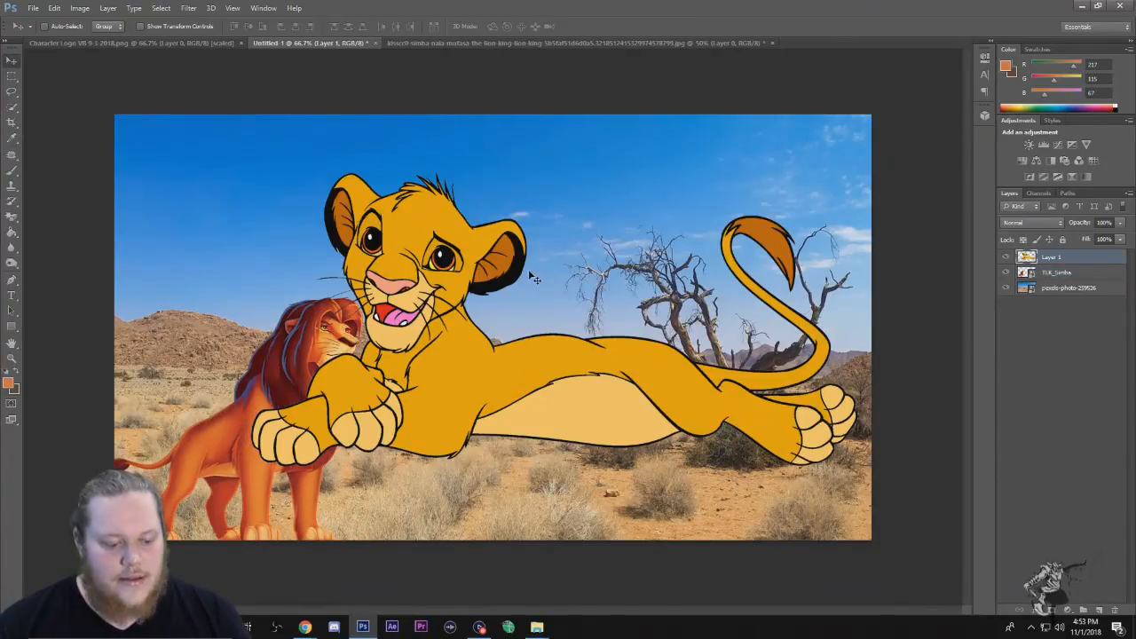
pyautogui.hotkey('ctrl', 't')
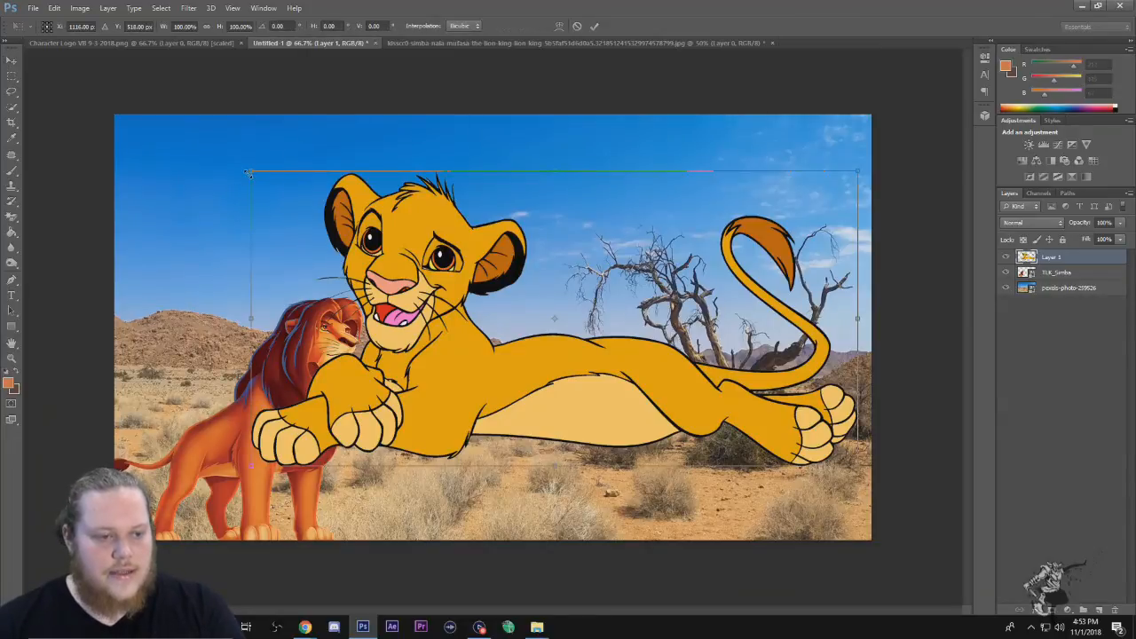
pyautogui.moveTo(251, 172); pyautogui.dragTo(651, 365)
pyautogui.moveTo(766, 442); pyautogui.dragTo(703, 504)
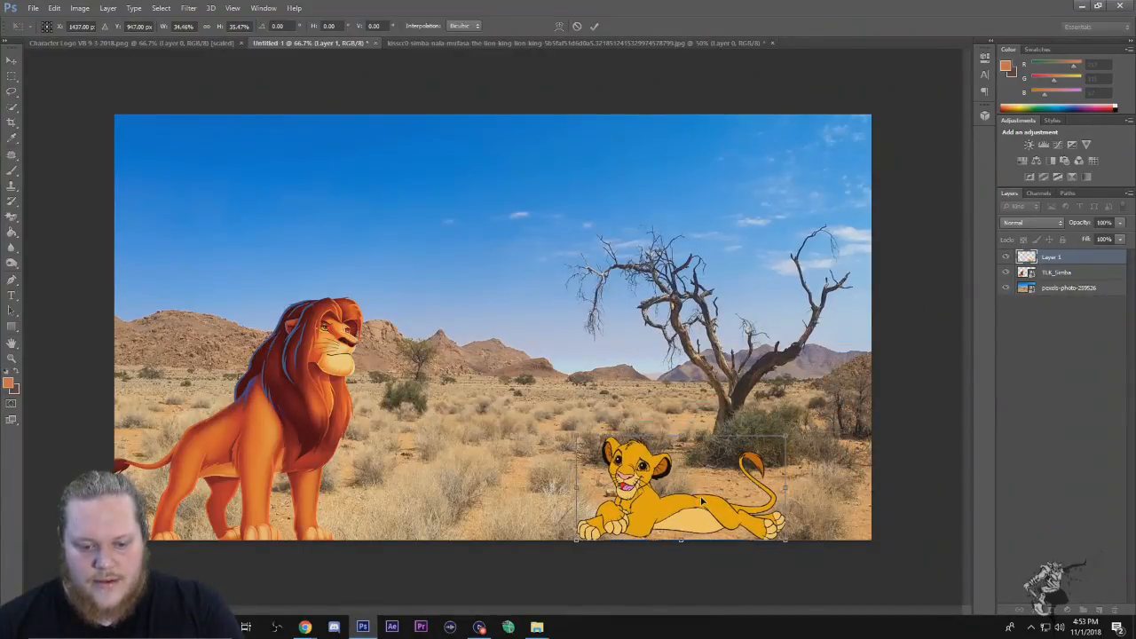
pyautogui.press('Return')
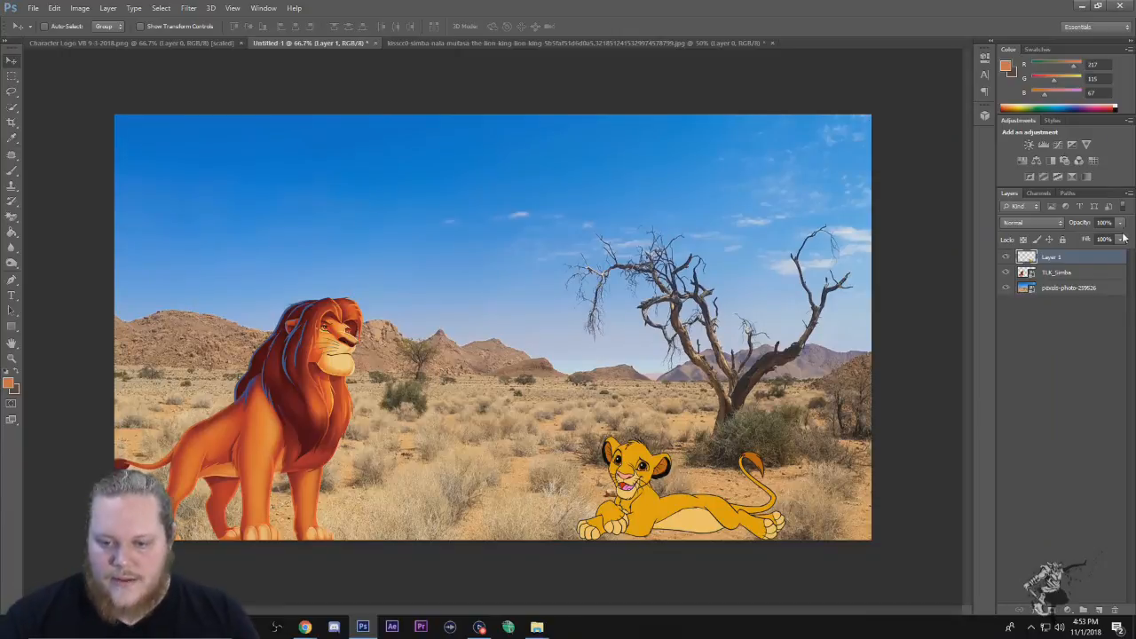
# Step: Add a drop shadow to the cub layer with 21% spread and 38 px size, offset from the cub
pyautogui.click(1102, 270)
pyautogui.doubleClick(1105, 258)
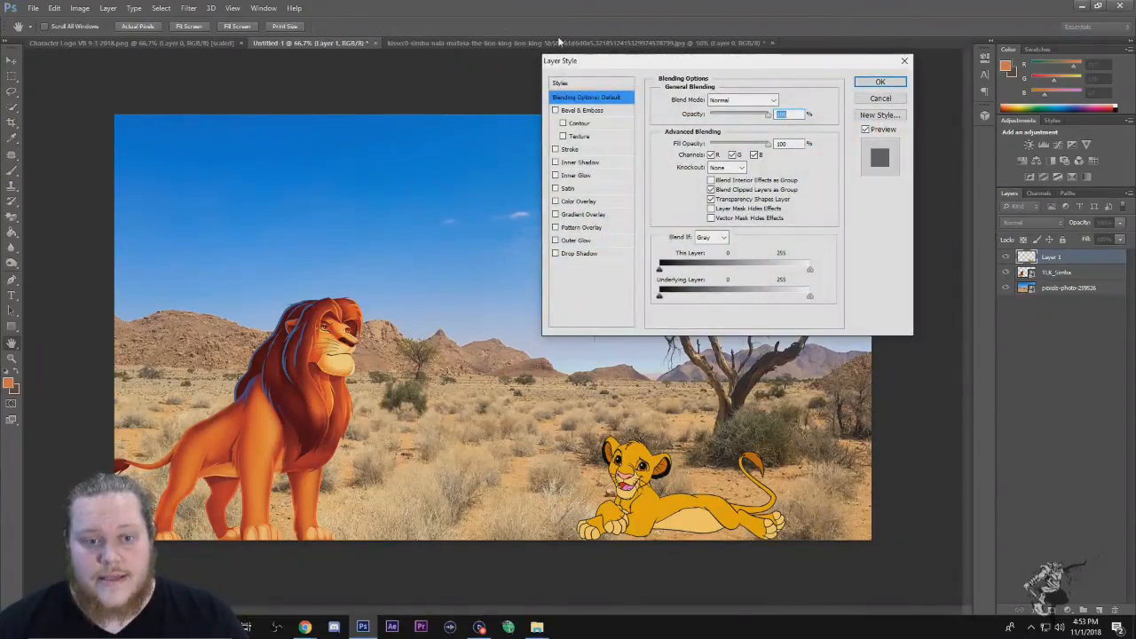
pyautogui.moveTo(628, 64); pyautogui.dragTo(566, 75)
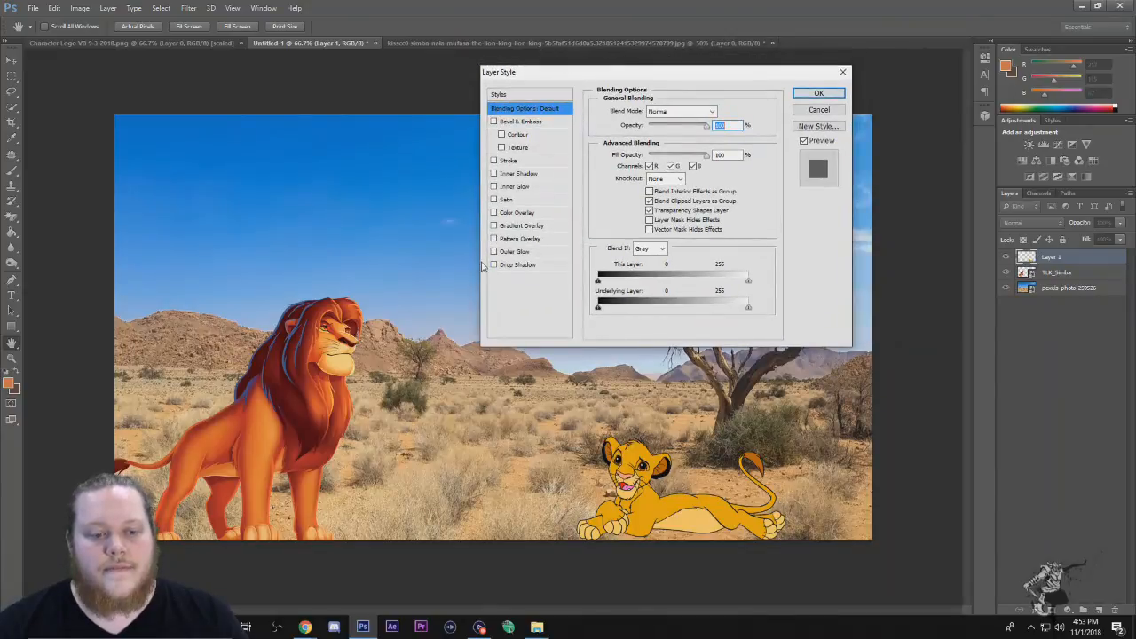
pyautogui.click(495, 266)
pyautogui.click(519, 265)
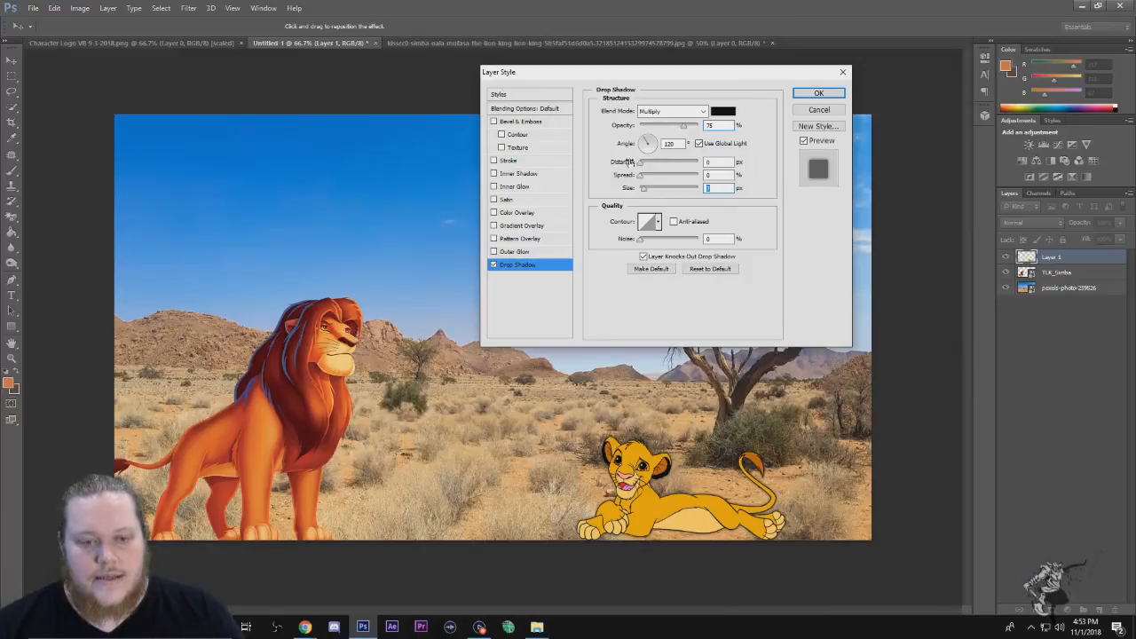
pyautogui.moveTo(651, 182)
pyautogui.mouseDown()
pyautogui.moveTo(652, 194)
pyautogui.moveTo(655, 167)
pyautogui.mouseUp()
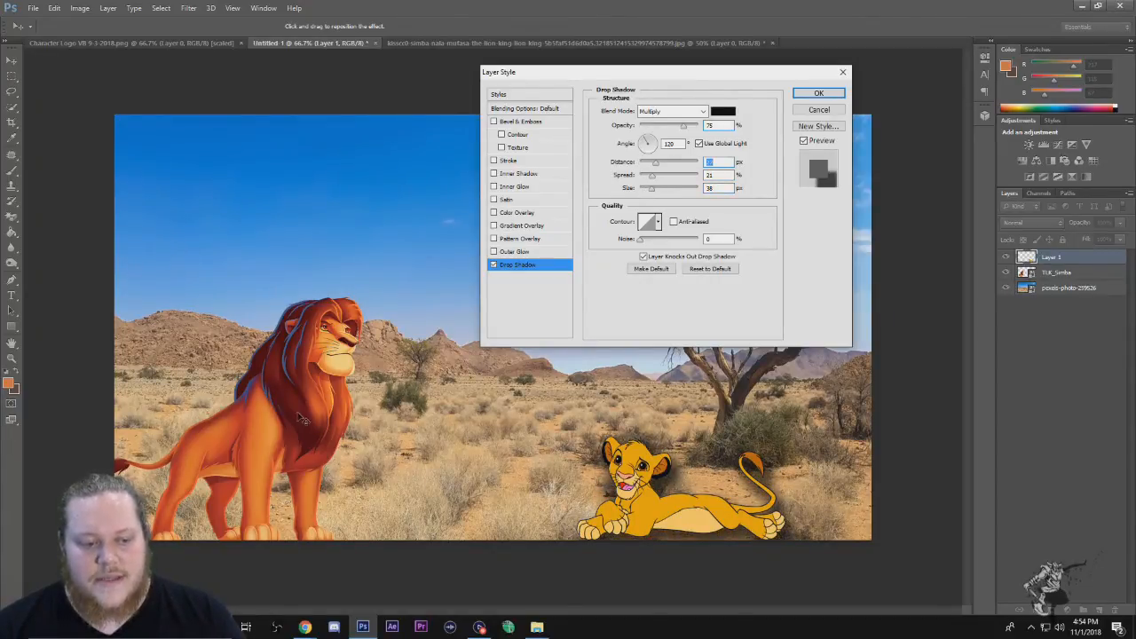
# Step: Adjust the cub's drop shadow to a 114° angle, 55 px distance, 0% spread, 29 px size and reduced opacity, and apply it
pyautogui.moveTo(257, 387); pyautogui.dragTo(256, 353)
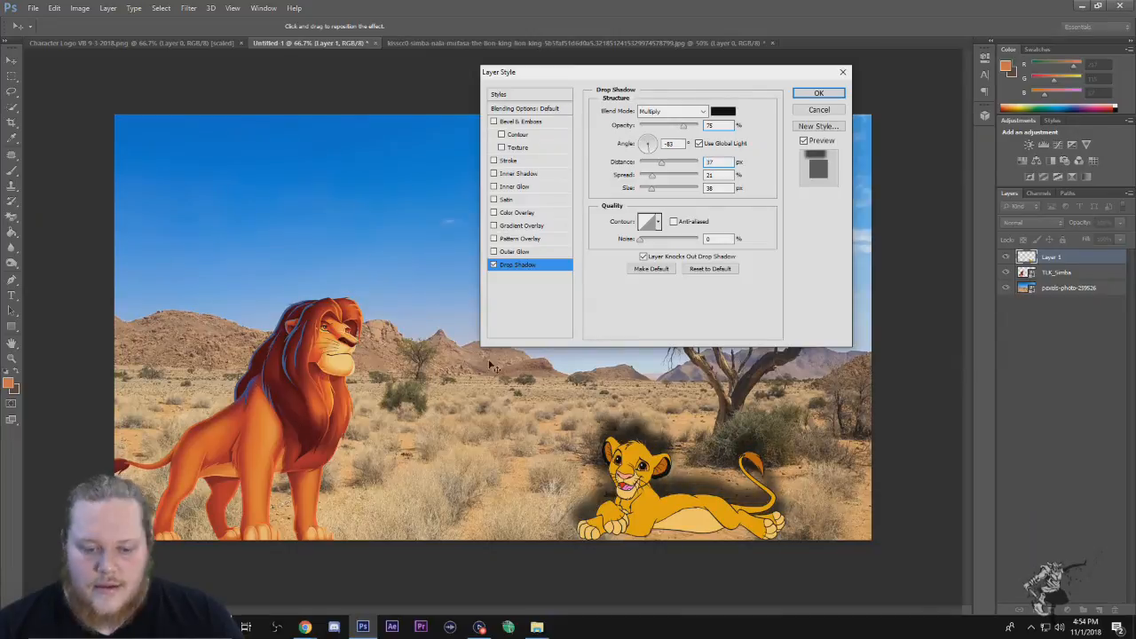
pyautogui.moveTo(647, 147); pyautogui.dragTo(639, 133)
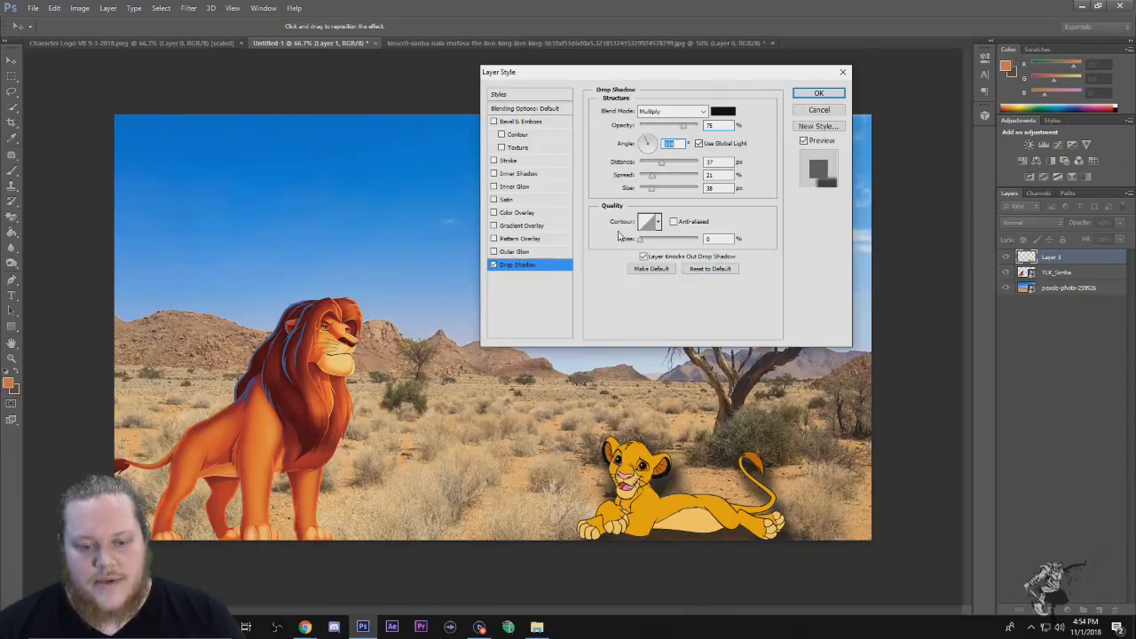
pyautogui.moveTo(653, 177)
pyautogui.mouseDown()
pyautogui.moveTo(627, 180)
pyautogui.moveTo(664, 194)
pyautogui.moveTo(651, 198)
pyautogui.moveTo(671, 170)
pyautogui.mouseUp()
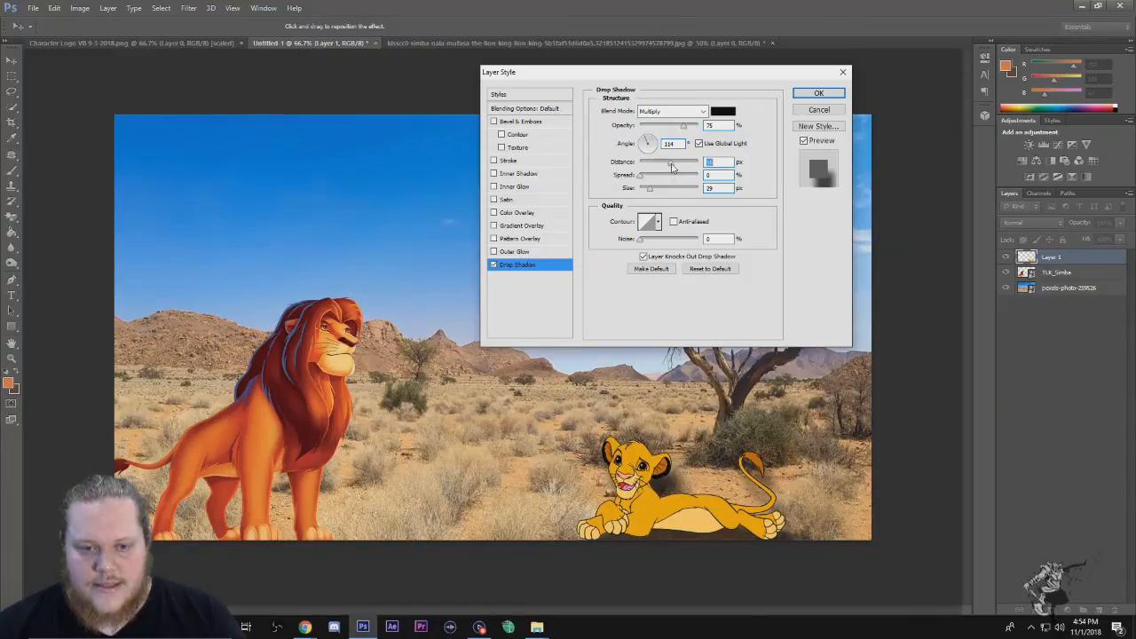
pyautogui.moveTo(682, 127); pyautogui.dragTo(663, 136)
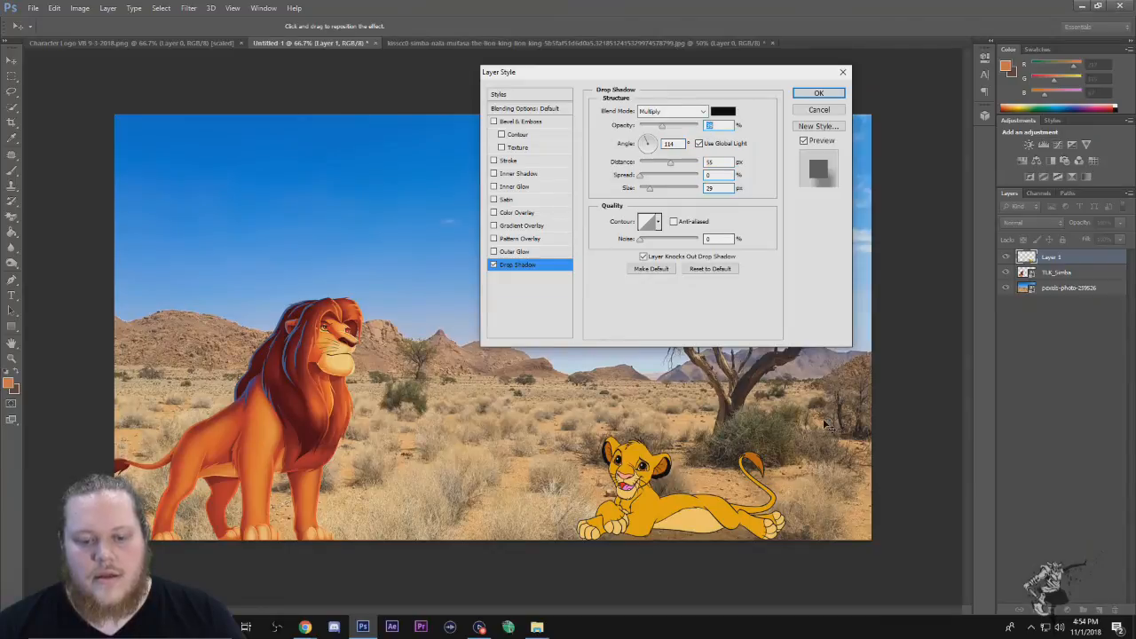
pyautogui.click(816, 94)
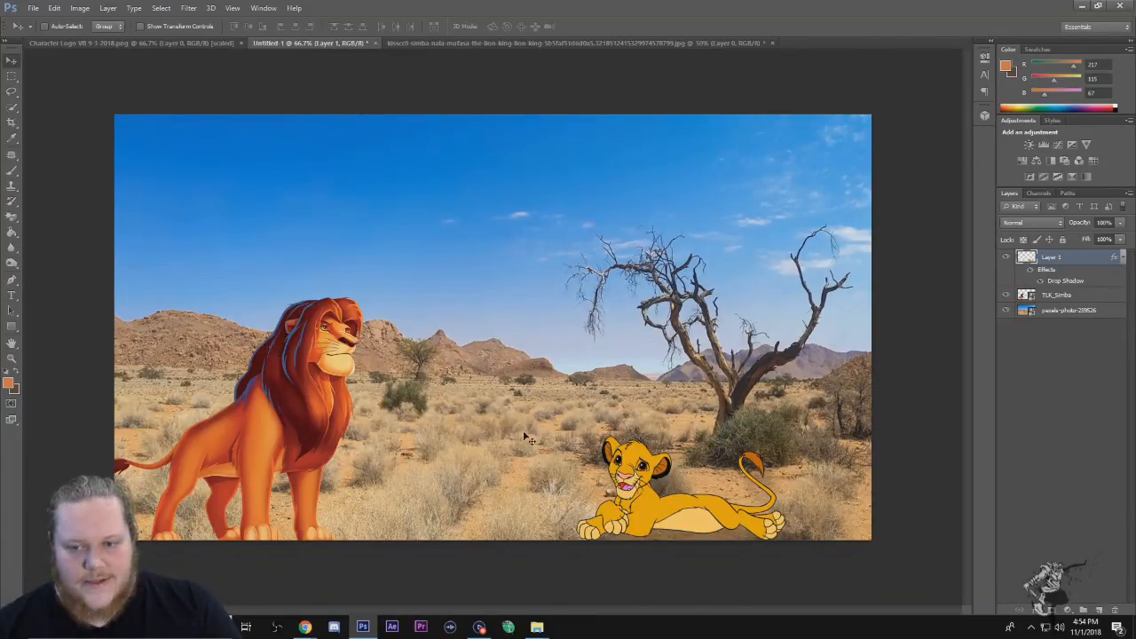
# Step: Set up saving the desert composition under a new file as a JPEG named s
pyautogui.click(36, 8)
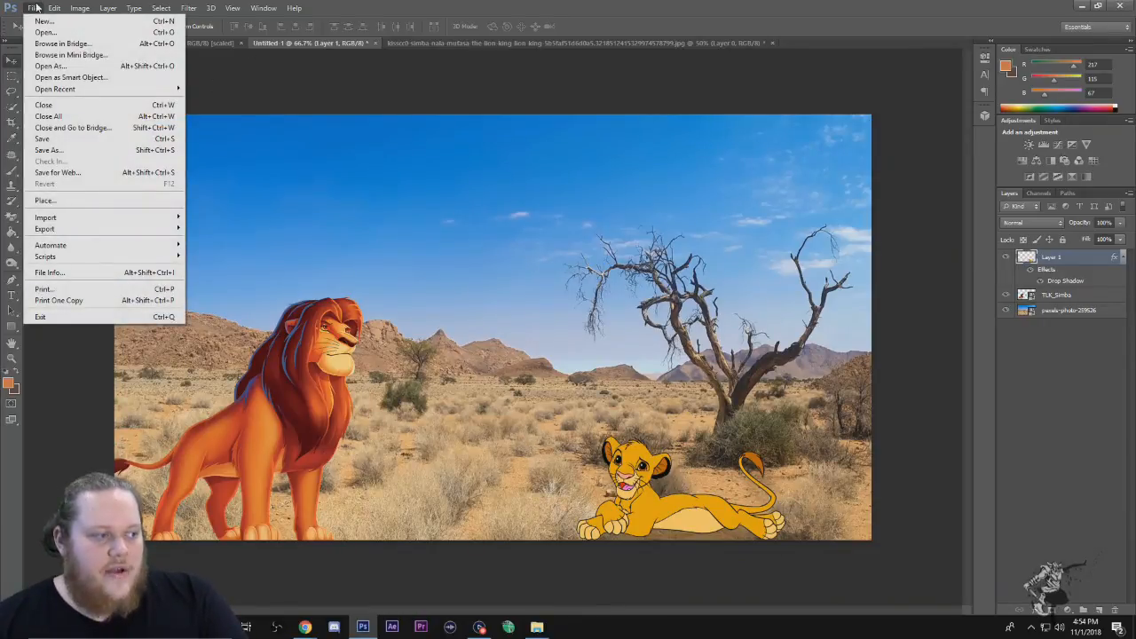
pyautogui.click(97, 154)
pyautogui.click(597, 312)
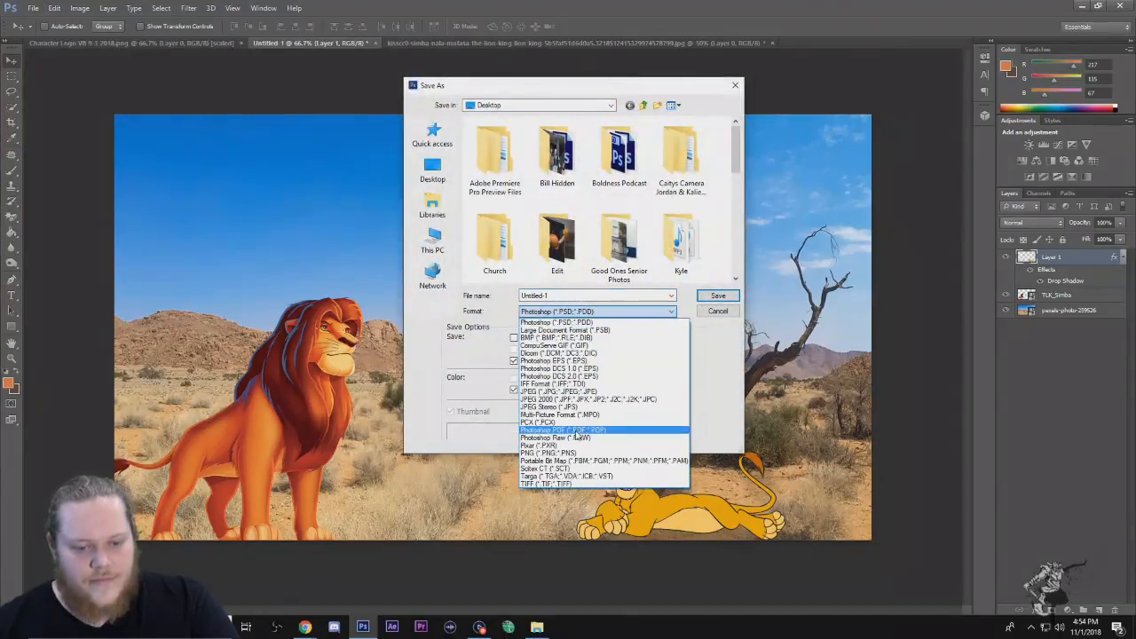
pyautogui.click(576, 391)
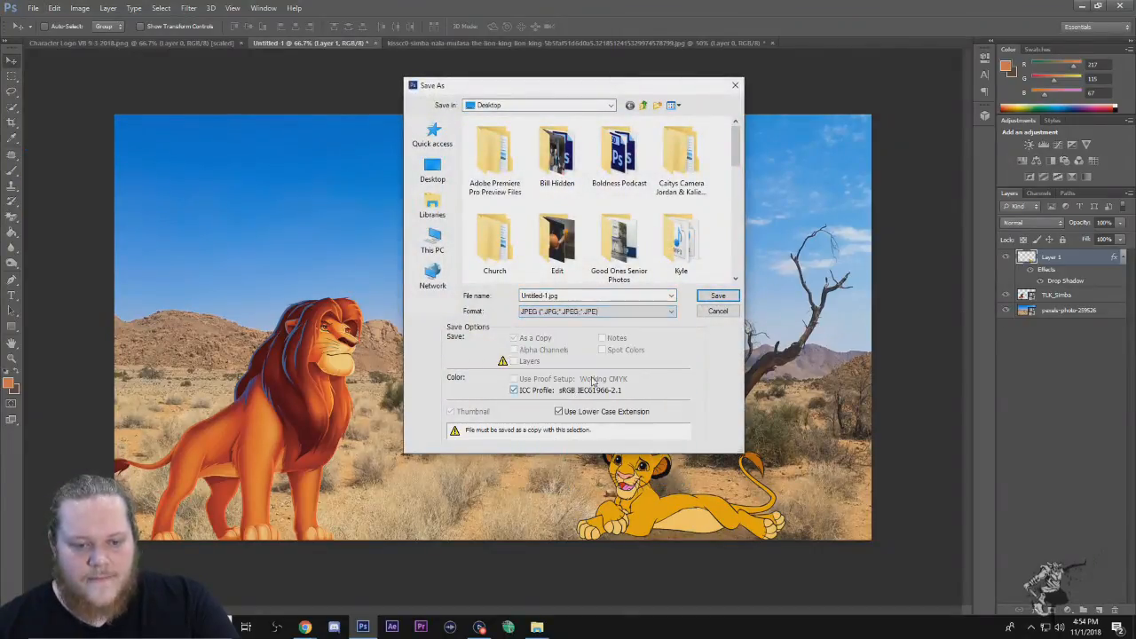
pyautogui.doubleClick(587, 295)
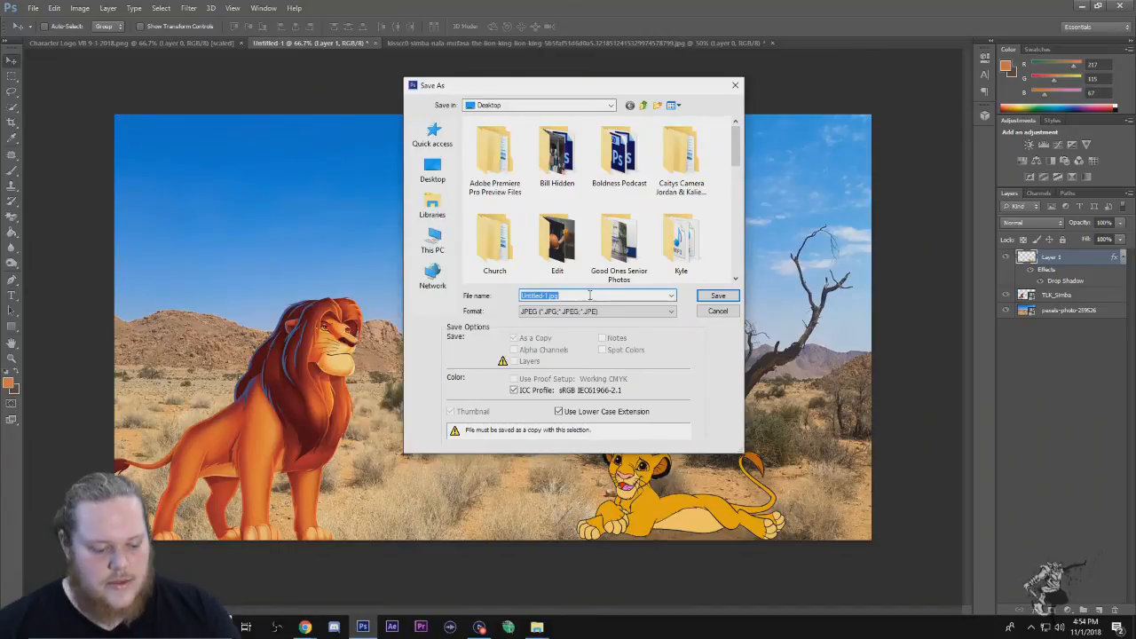
pyautogui.write('s')
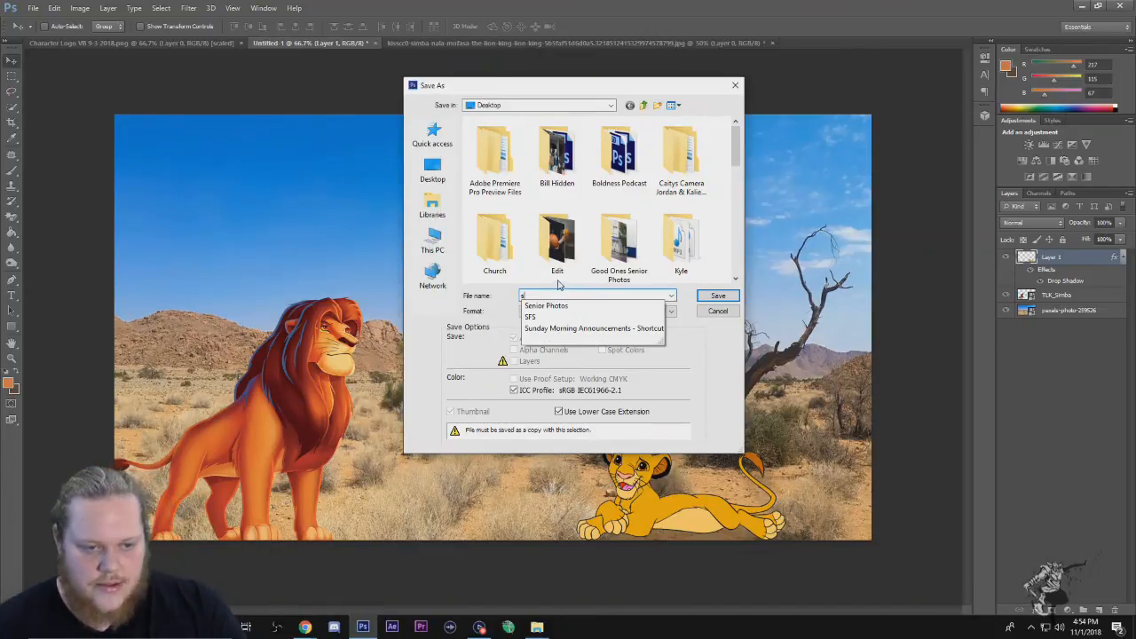
# Step: Save the JPEG copy to the desktop with High quality 8 and the Progressive format option
pyautogui.click(441, 176)
pyautogui.scroll(-6, 642, 232)
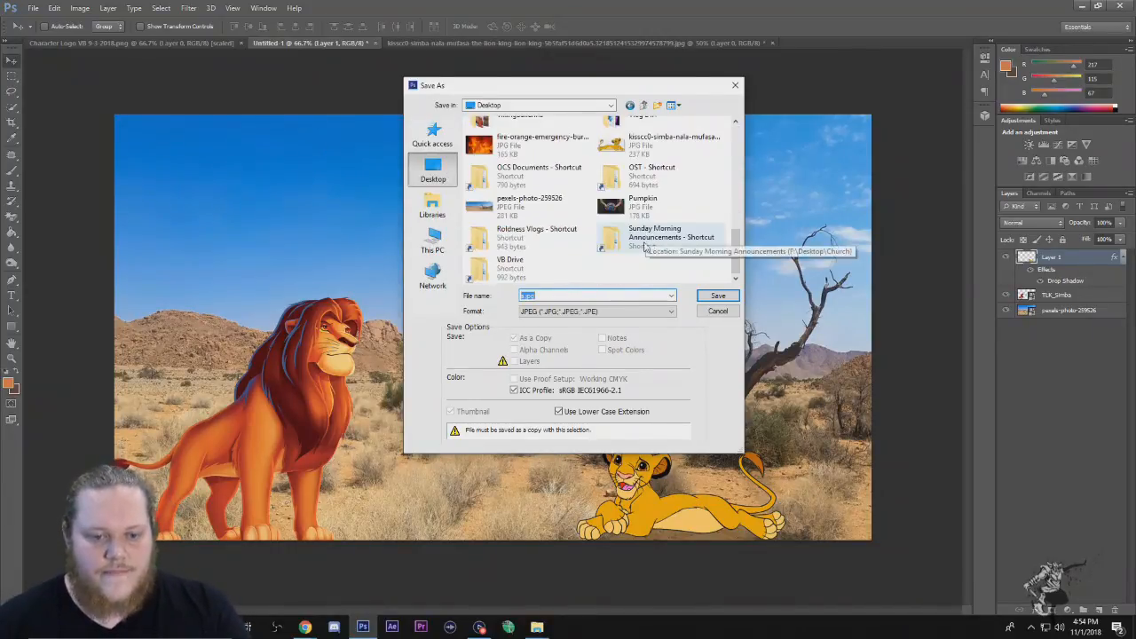
pyautogui.click(718, 295)
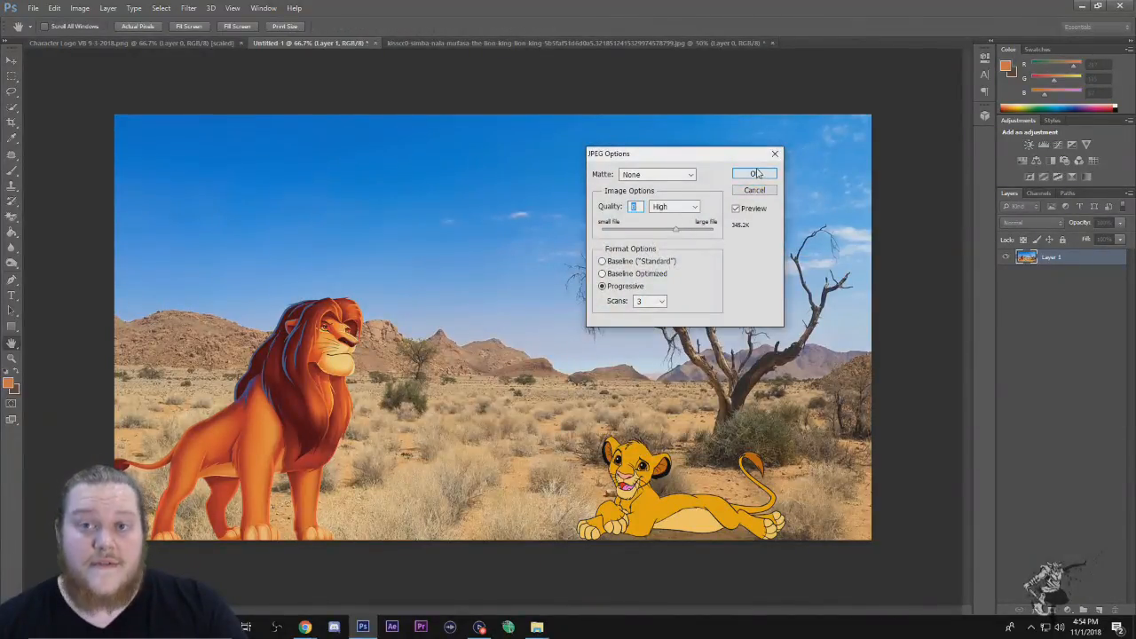
pyautogui.click(688, 212)
pyautogui.click(697, 211)
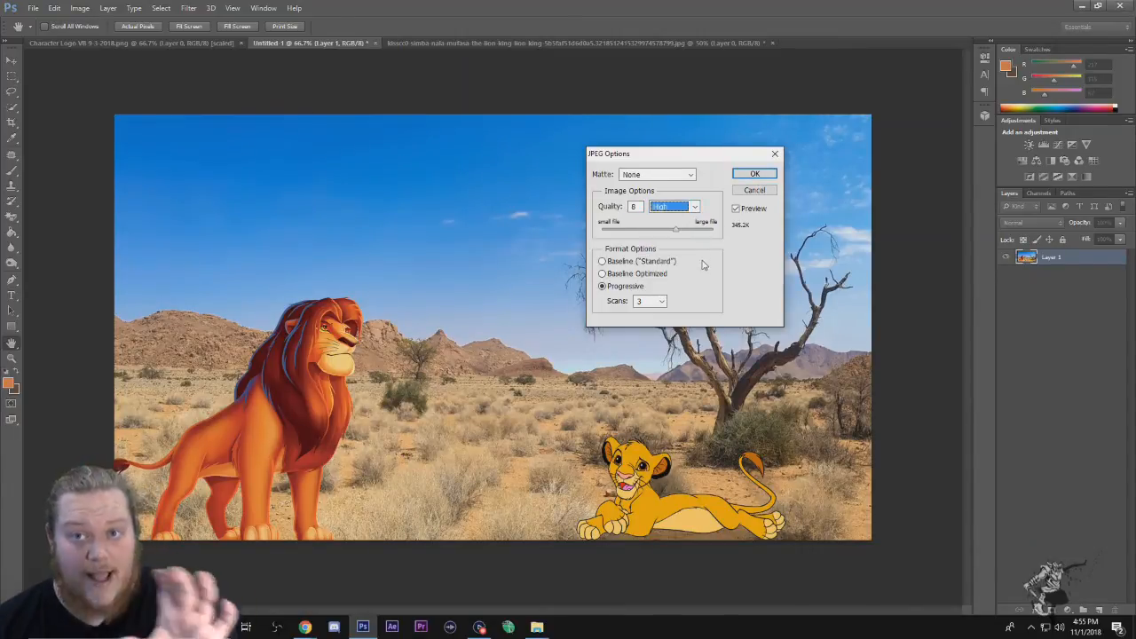
pyautogui.click(768, 175)
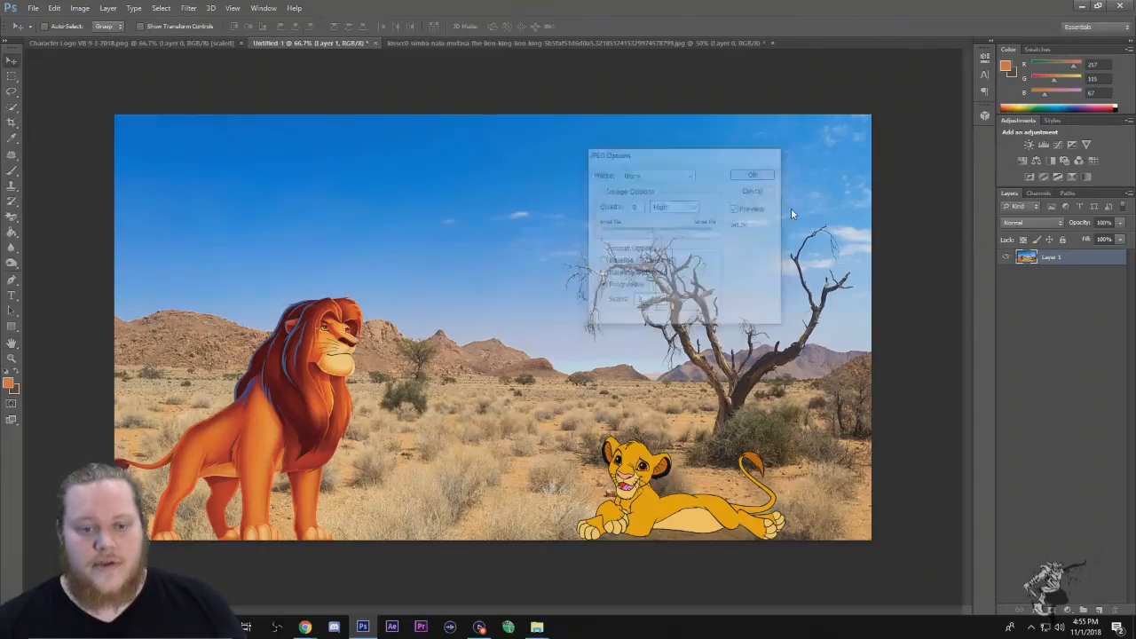
# Step: Go to the desktop, view the exported image s.jpg in Photos and close it
pyautogui.click(1082, 5)
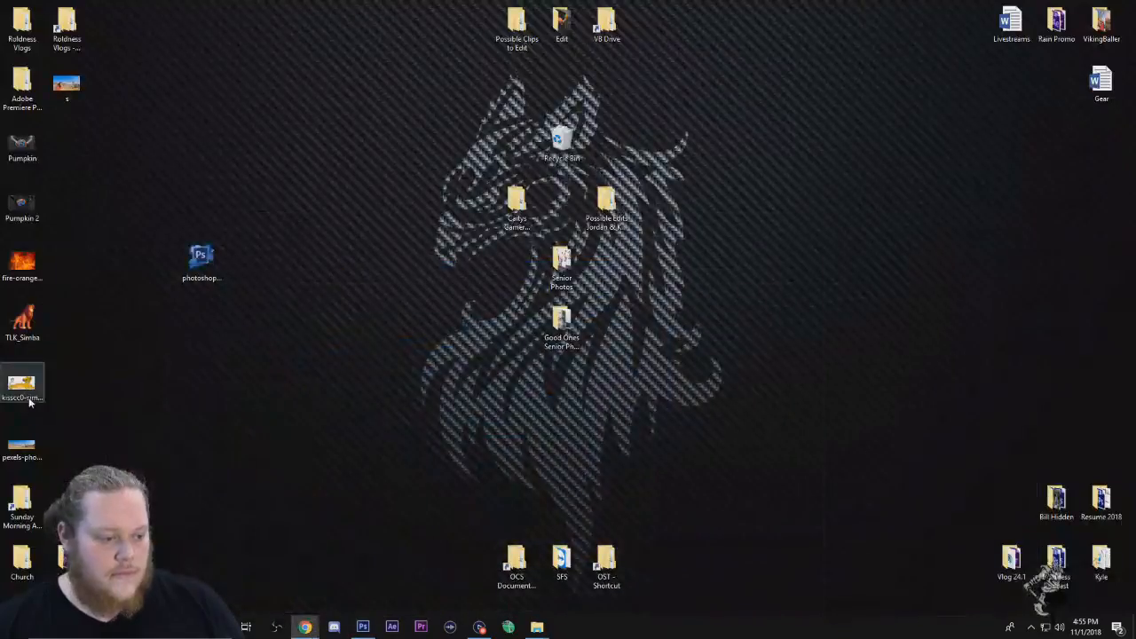
pyautogui.doubleClick(67, 84)
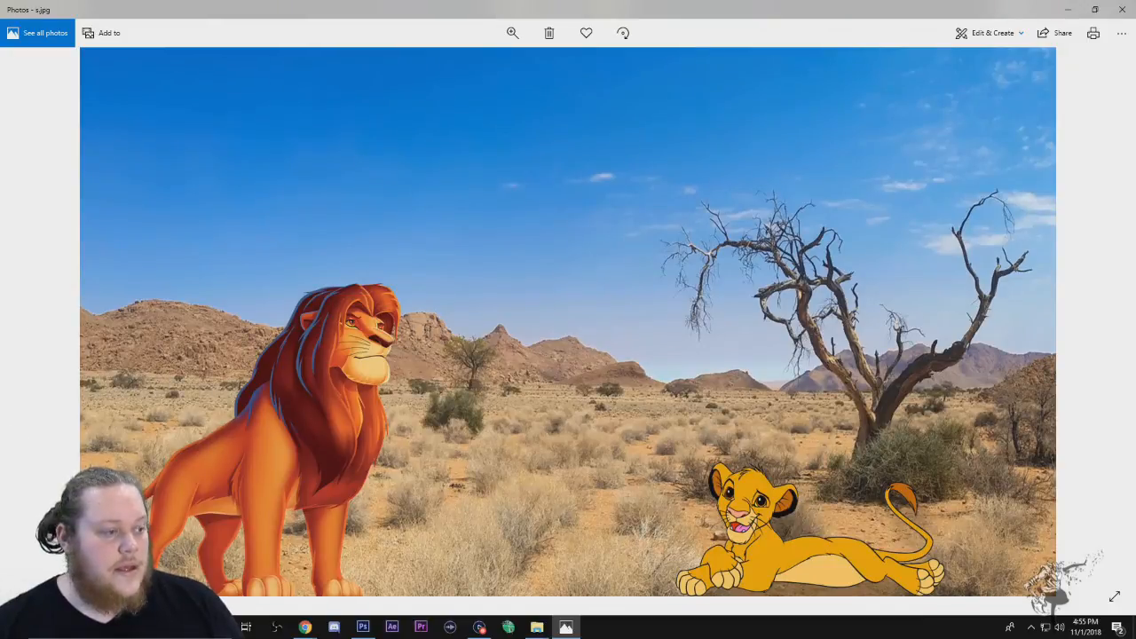
pyautogui.click(304, 627)
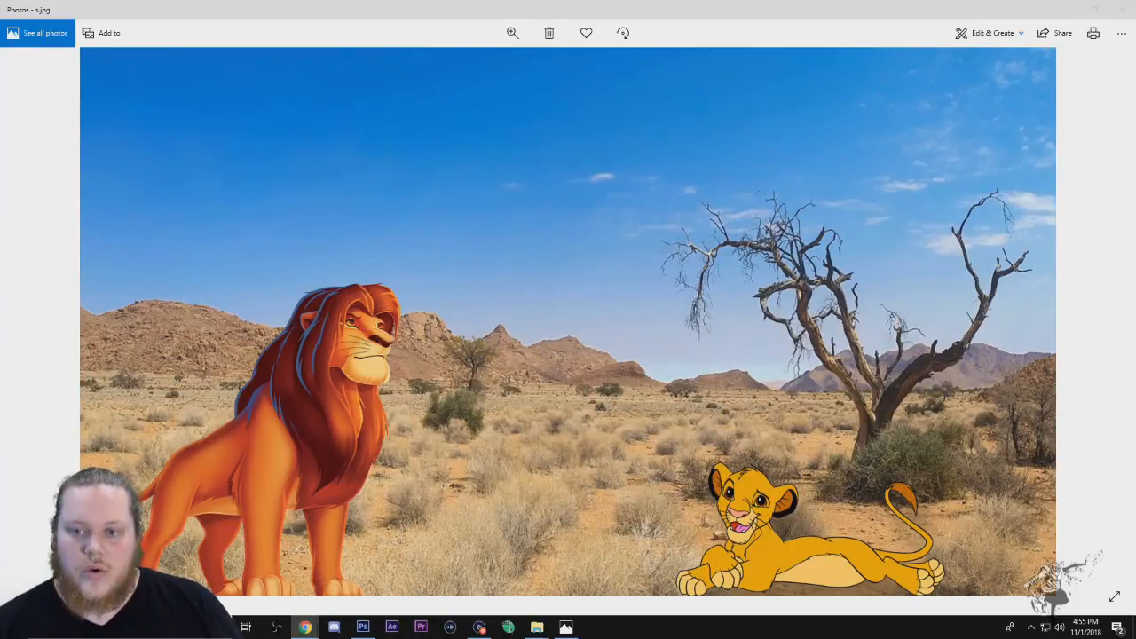
pyautogui.click(1121, 9)
# Step: Move the Photoshop logo image on the desktop directly beneath the s image
pyautogui.moveTo(201, 257); pyautogui.dragTo(69, 138)
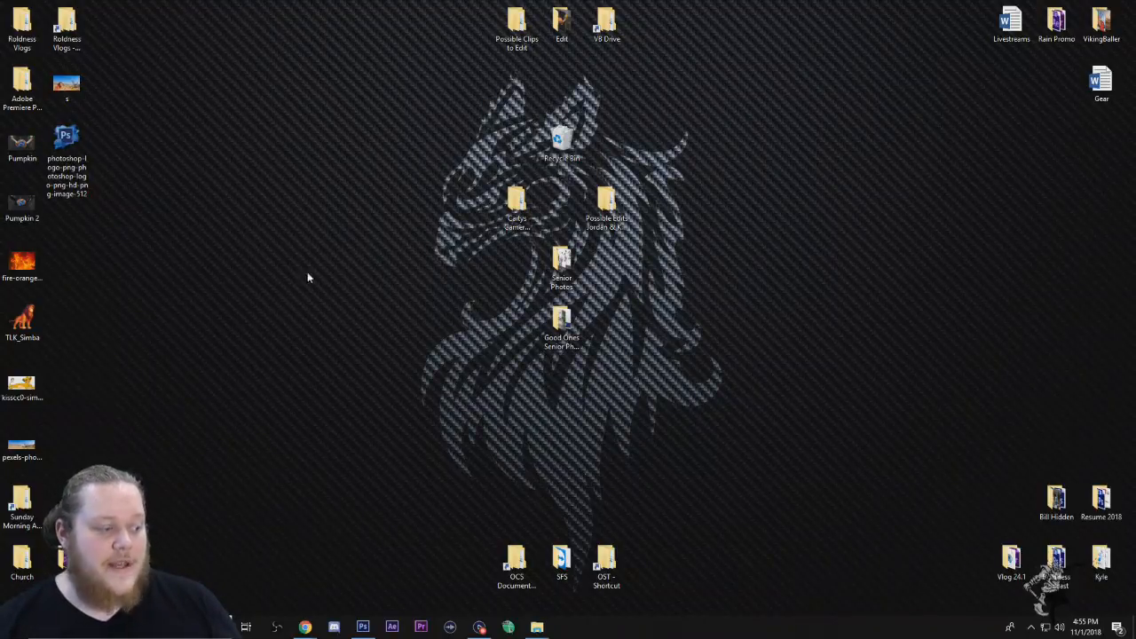
pyautogui.moveTo(305, 627)
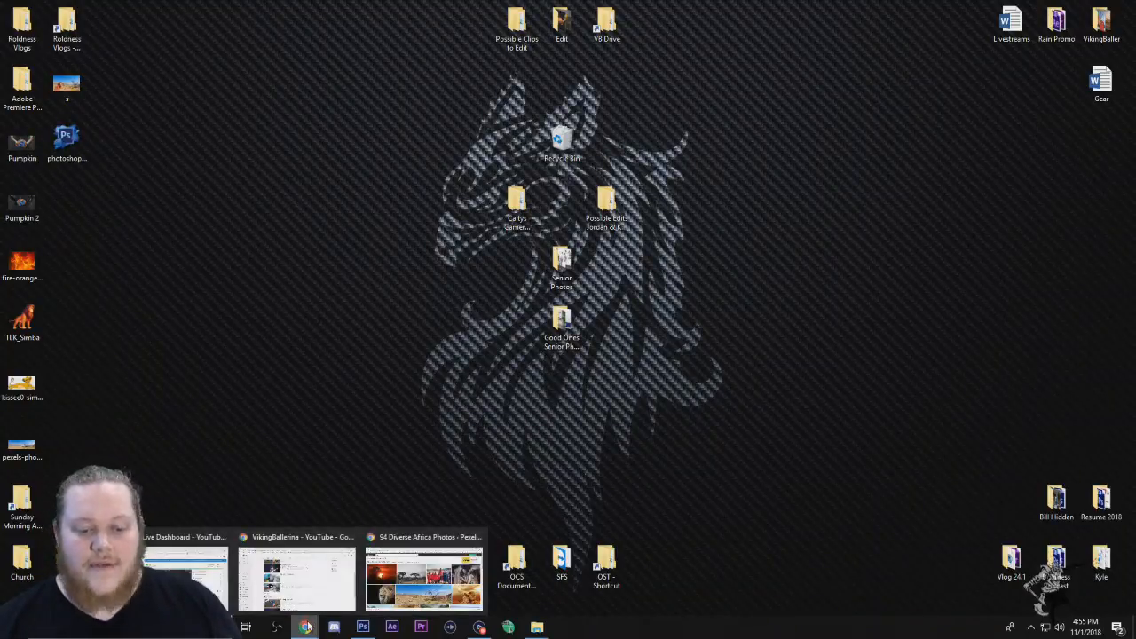